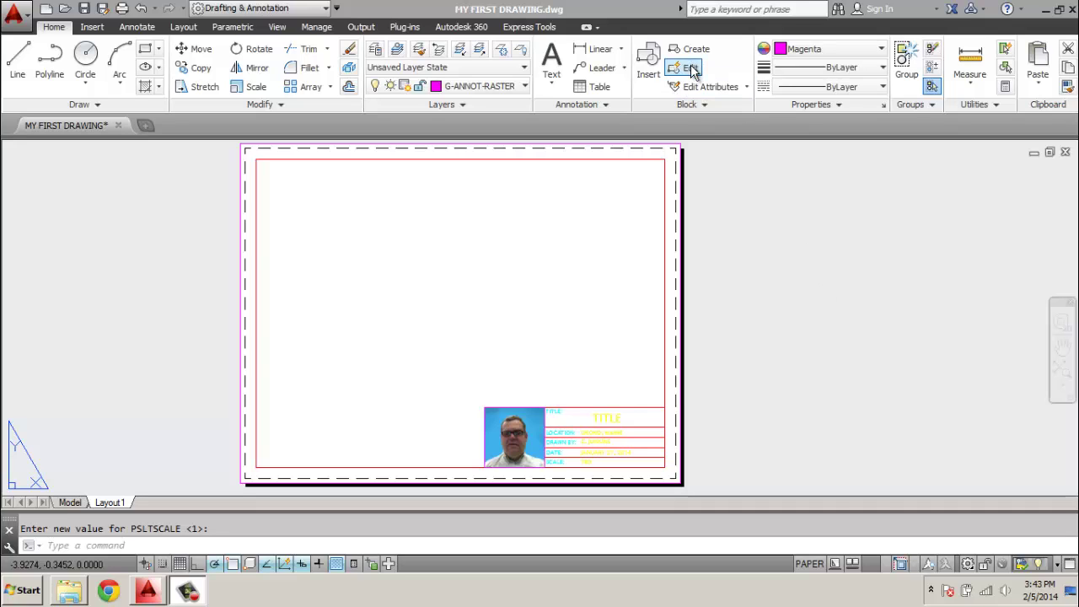
{"action": "left_click", "coordinate": [689, 69]}
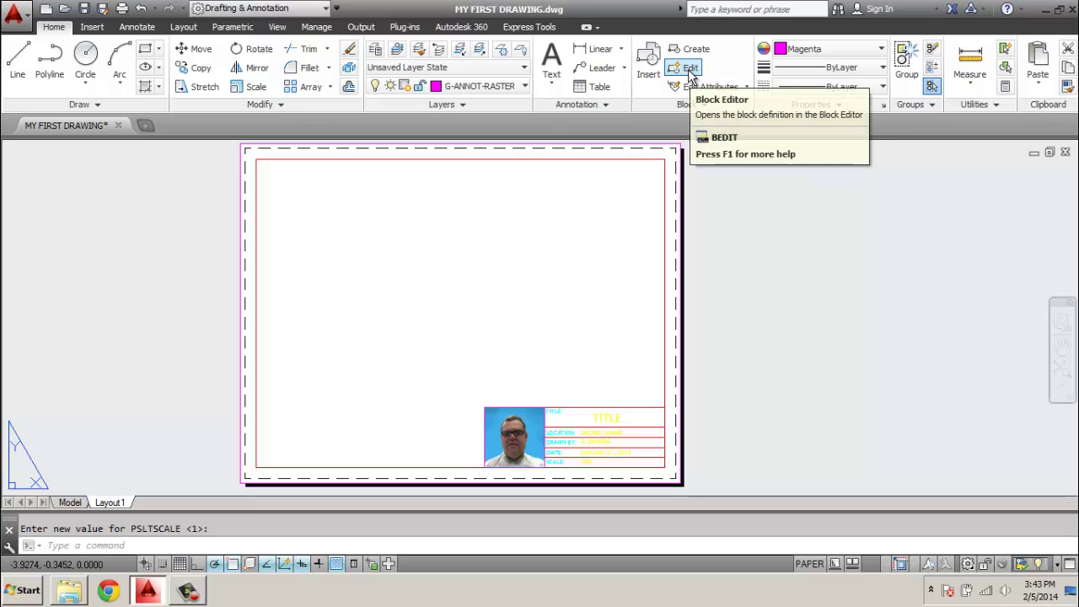
{"action": "left_click", "coordinate": [690, 69]}
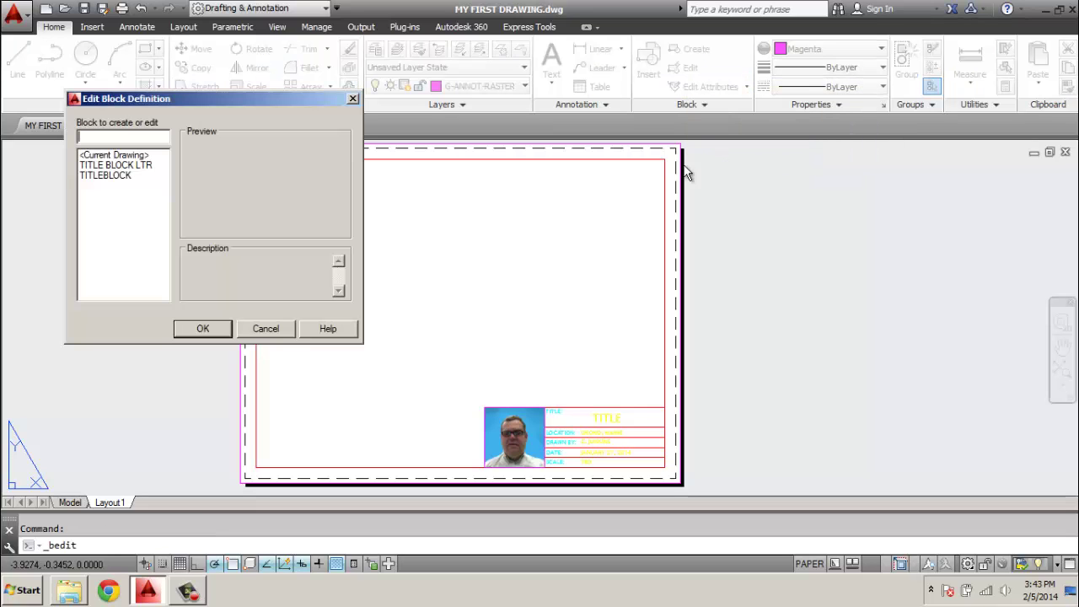
{"action": "left_click", "coordinate": [114, 175]}
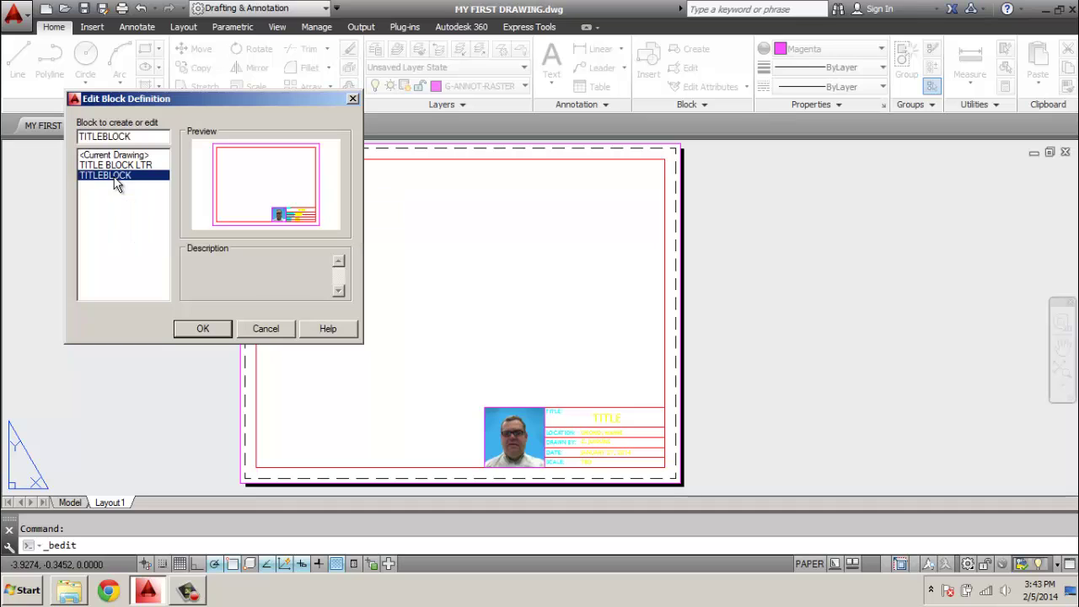
{"action": "left_click", "coordinate": [205, 330]}
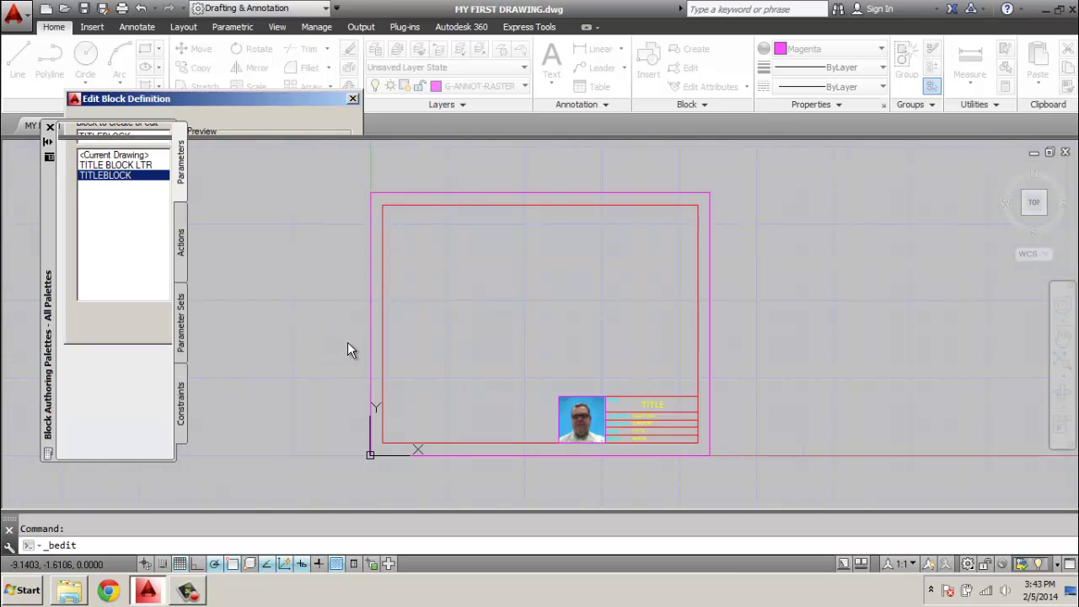
{"action": "scroll", "coordinate": [670, 442], "scroll_direction": "up", "scroll_amount": 5}
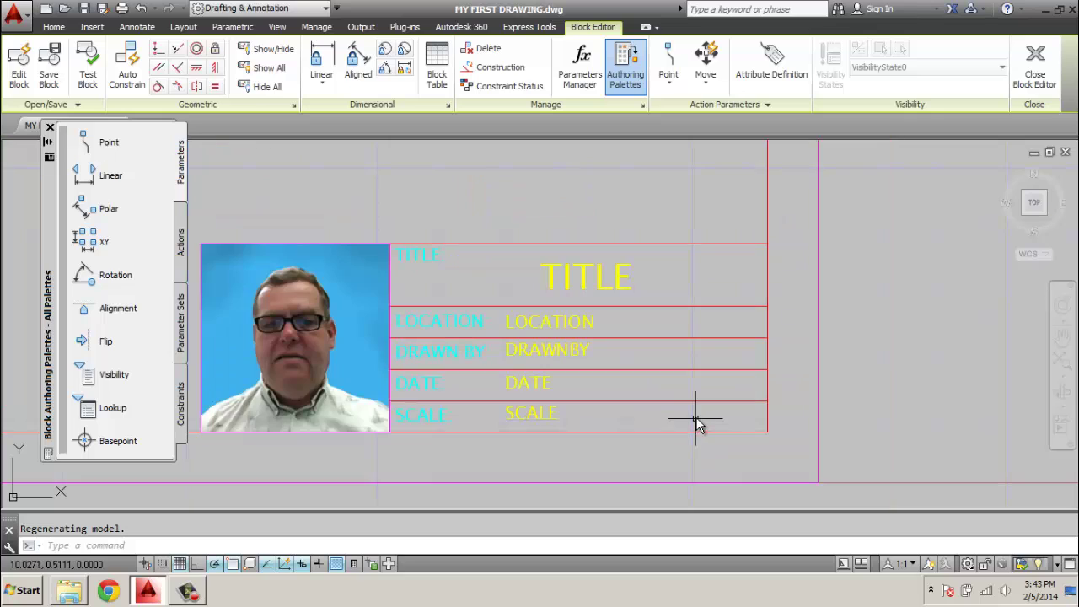
{"action": "scroll", "coordinate": [694, 409], "scroll_direction": "down", "scroll_amount": 2}
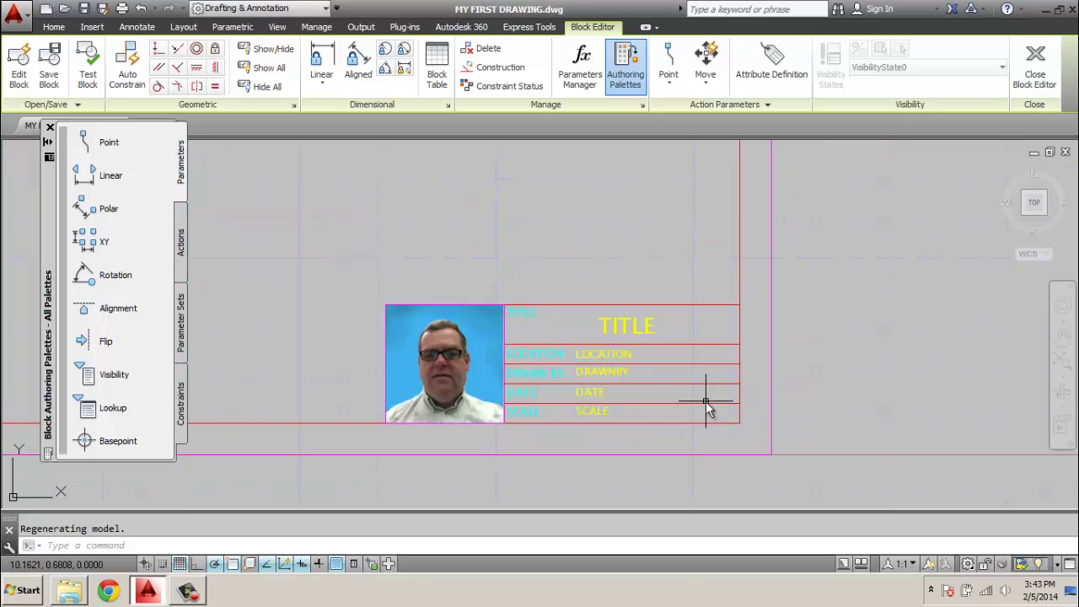
{"action": "left_click", "coordinate": [1033, 69]}
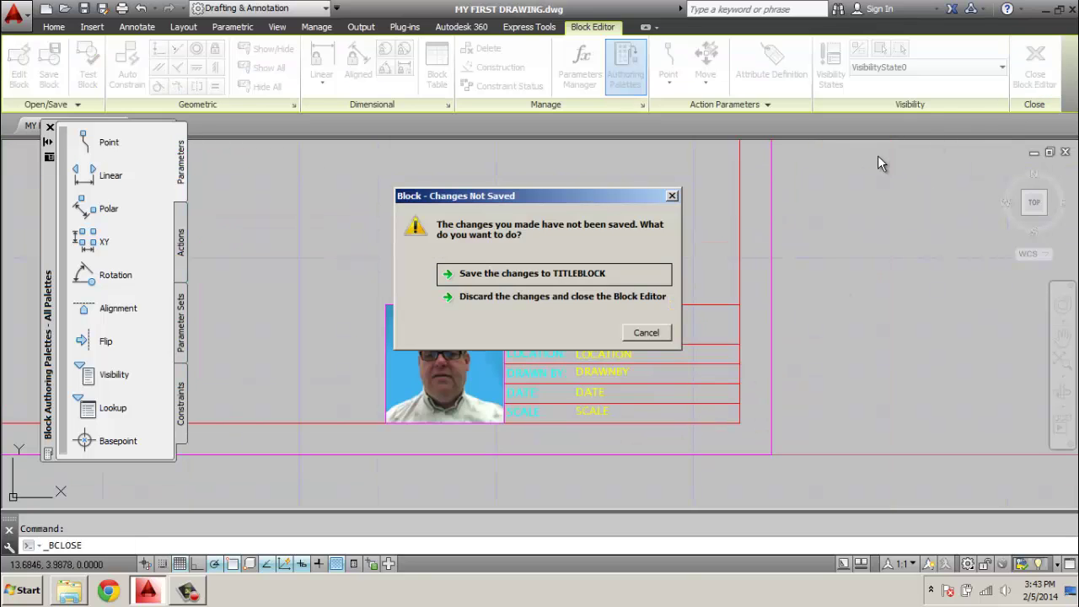
- Discard the pending edits and open the TITLEBLOCK definition in the Block Editor
{"action": "left_click", "coordinate": [540, 295]}
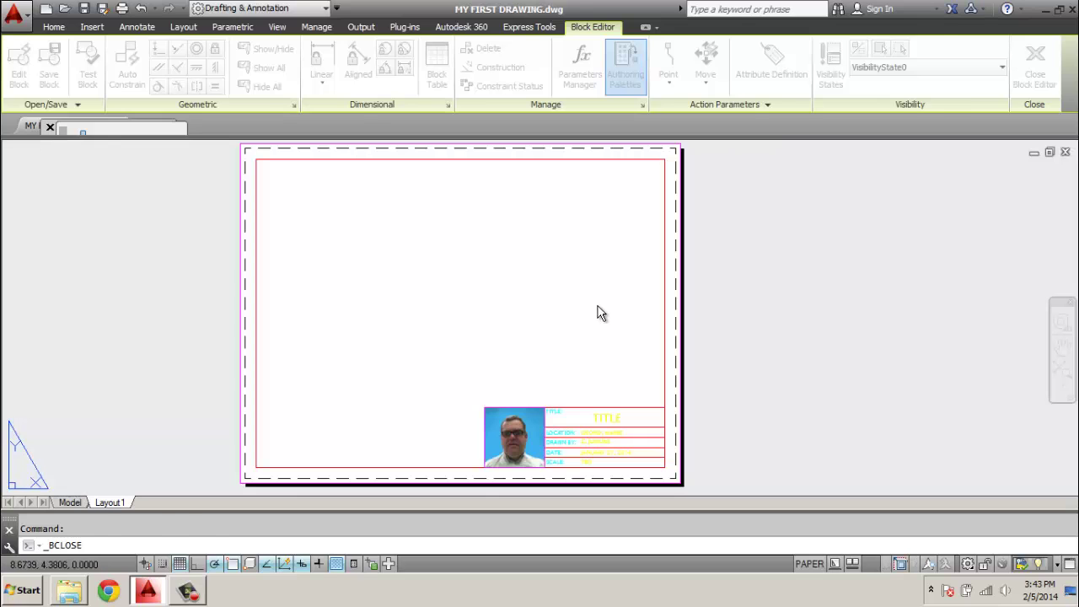
{"action": "left_click", "coordinate": [687, 69]}
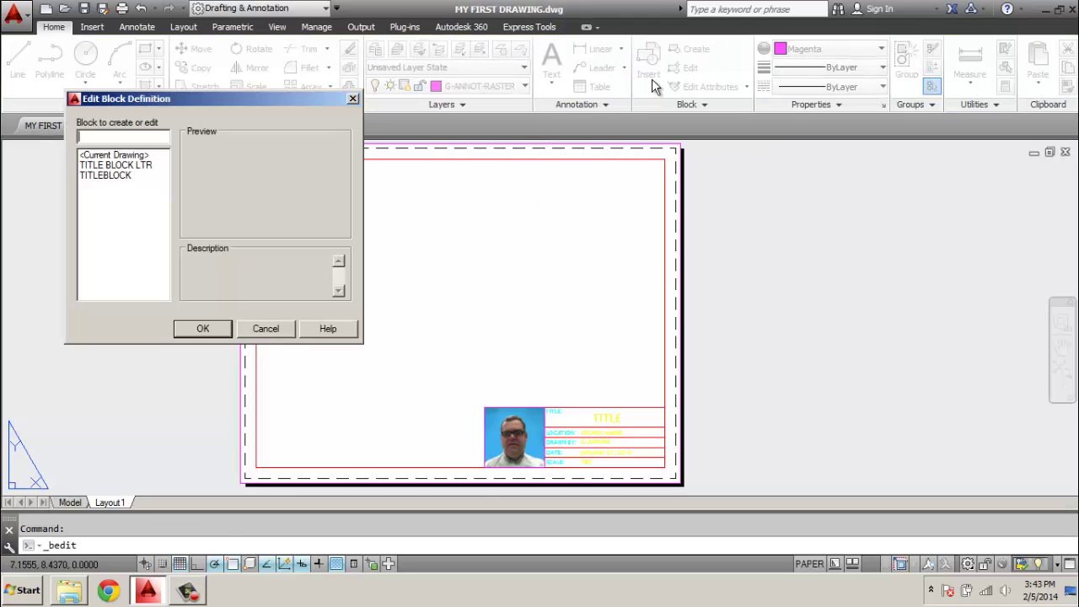
{"action": "left_click", "coordinate": [118, 176]}
{"action": "left_click", "coordinate": [207, 329]}
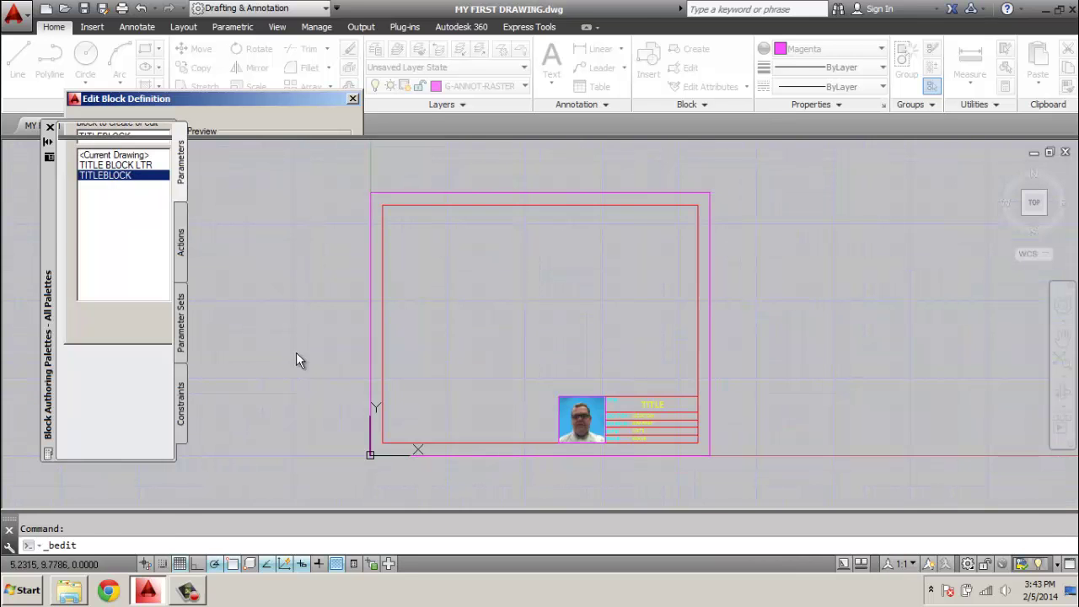
- Zoom into the title panel and start a new line from the Home tab
{"action": "scroll", "coordinate": [691, 442], "scroll_direction": "up", "scroll_amount": 5}
{"action": "scroll", "coordinate": [649, 434], "scroll_direction": "up", "scroll_amount": 1}
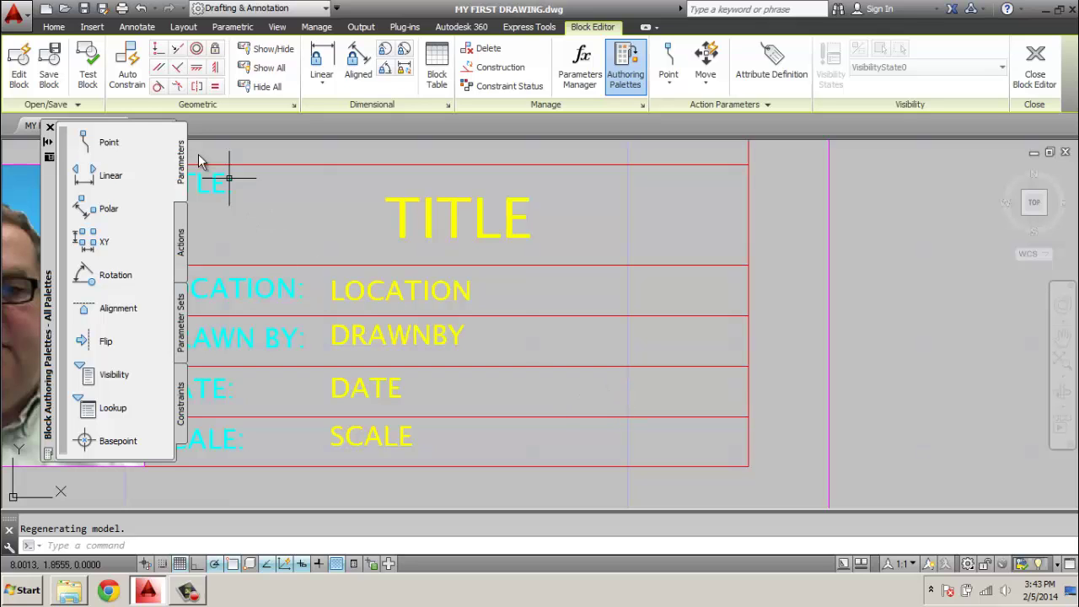
{"action": "left_click", "coordinate": [55, 28]}
{"action": "left_click", "coordinate": [17, 59]}
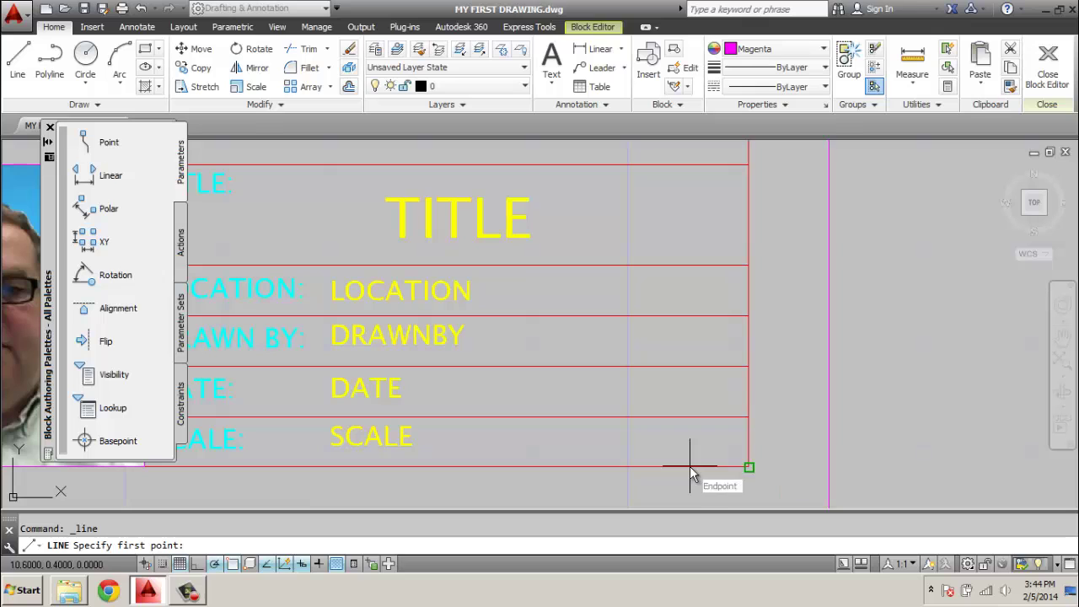
- Draw a red 0.75-long vertical line down to the DRAWN BY row
{"action": "type", "text": "5"}
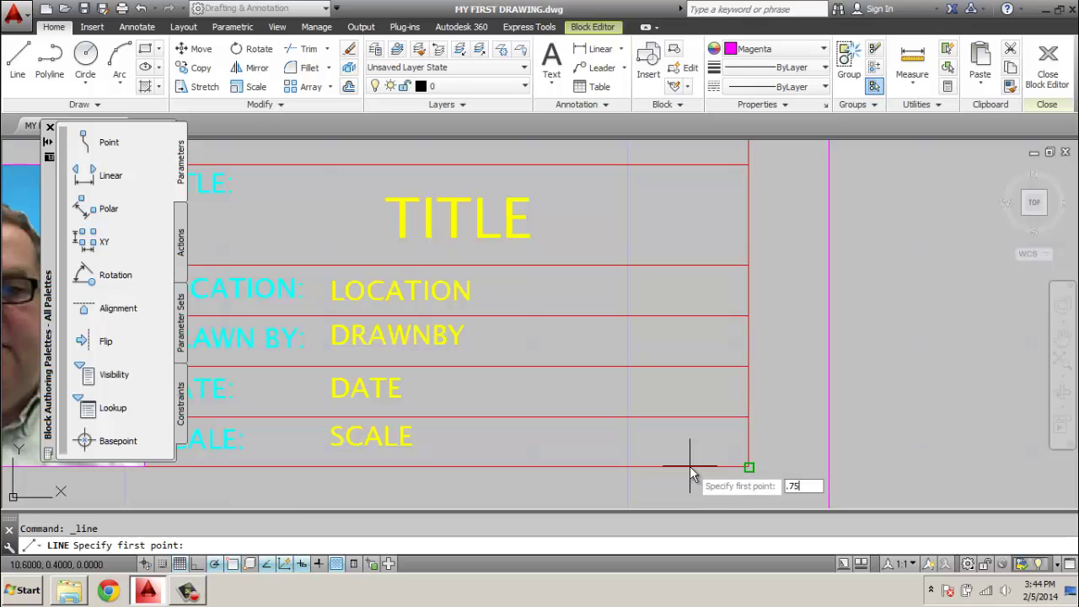
{"action": "key", "text": "Return"}
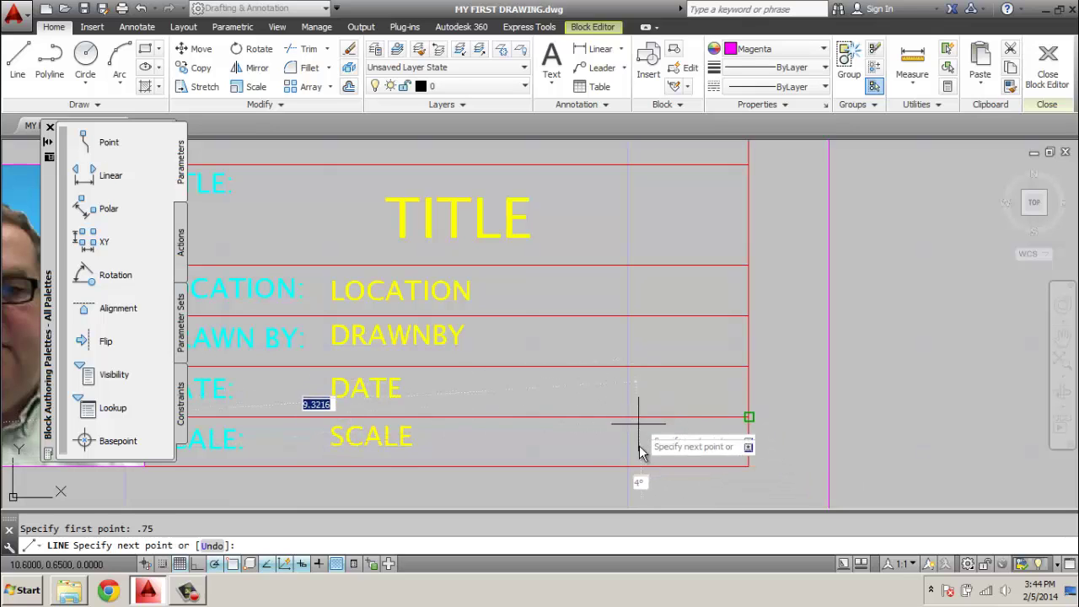
{"action": "key", "text": "Escape"}
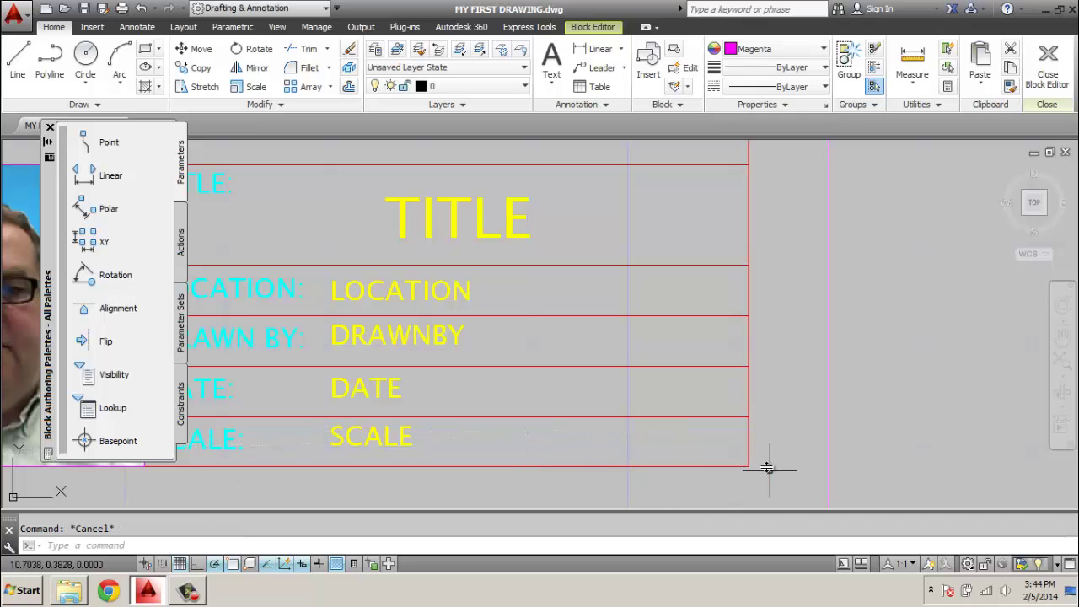
{"action": "key", "text": "Return"}
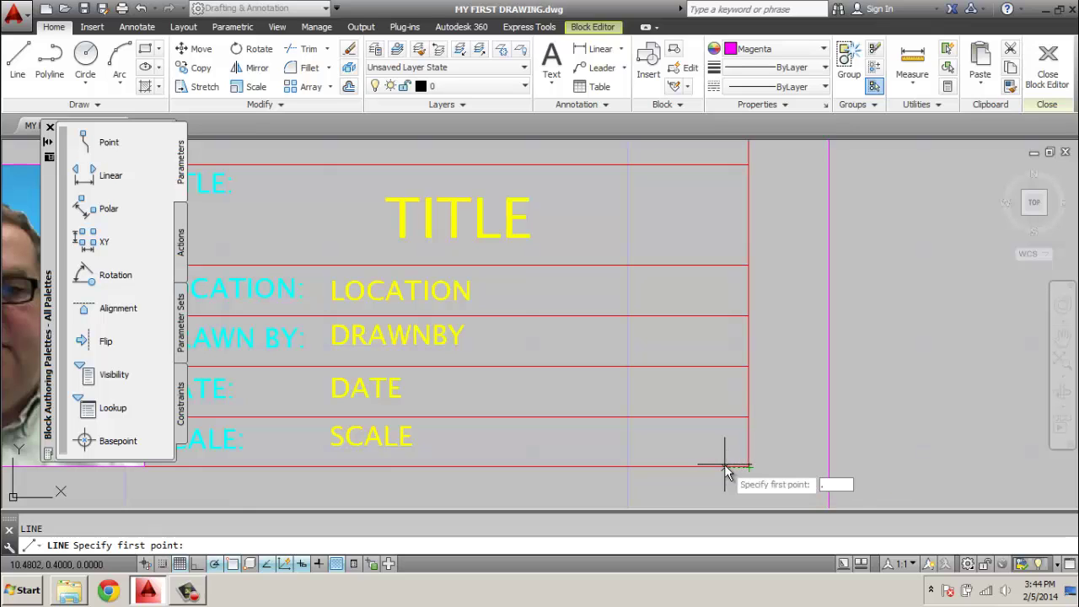
{"action": "type", "text": ".75"}
{"action": "key", "text": "Return"}
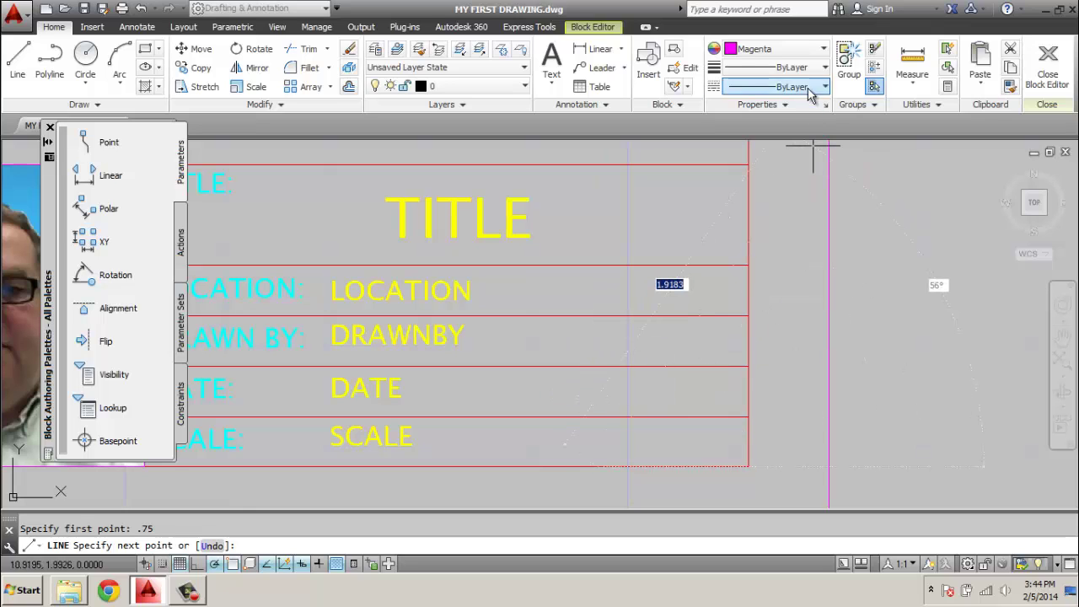
{"action": "left_click", "coordinate": [824, 54]}
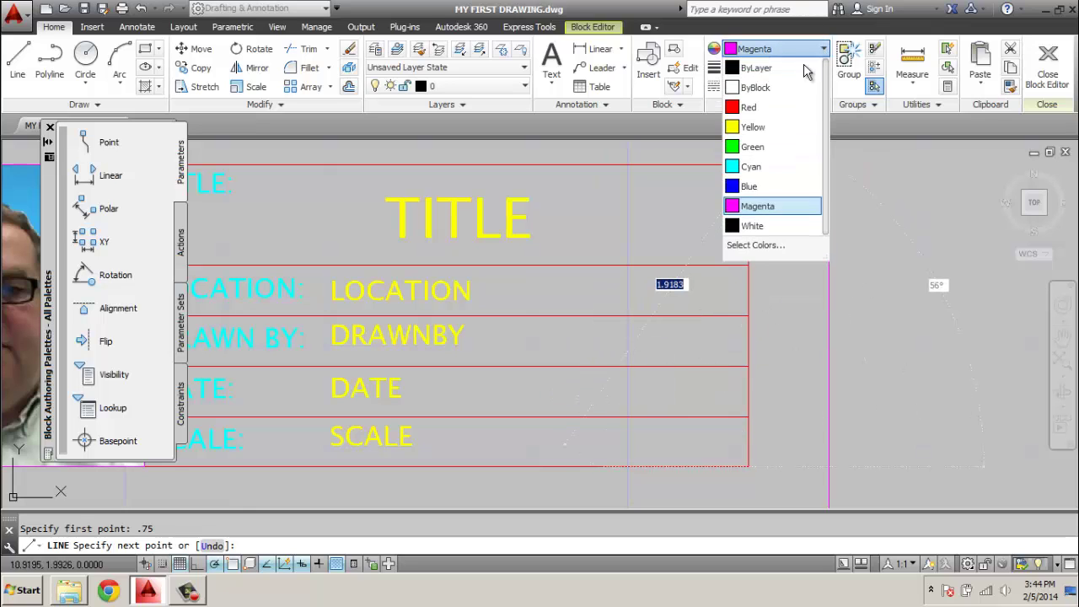
{"action": "left_click", "coordinate": [779, 107]}
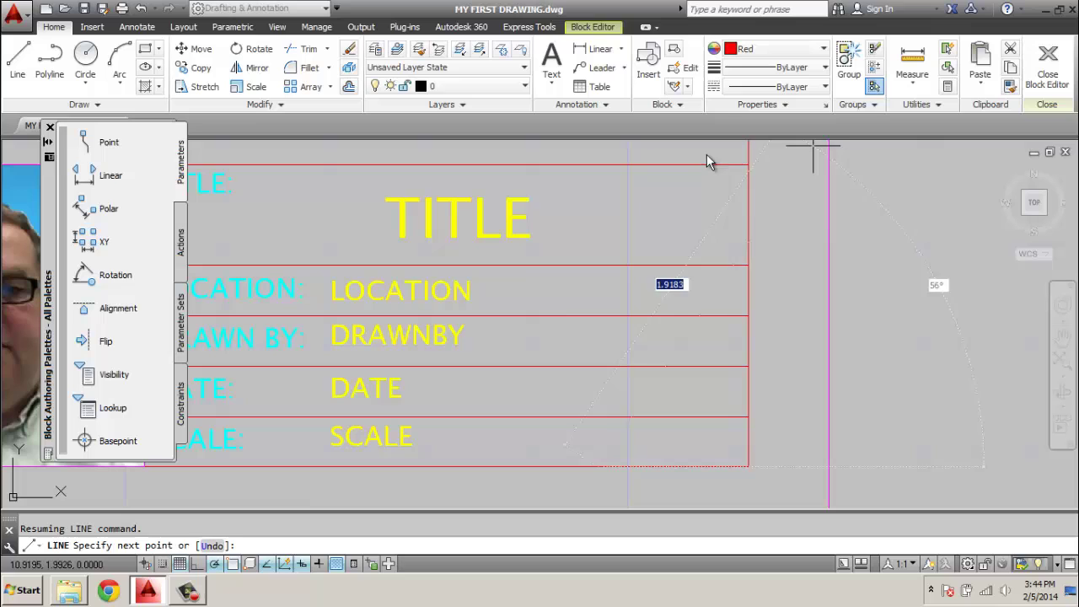
{"action": "left_click", "coordinate": [597, 315]}
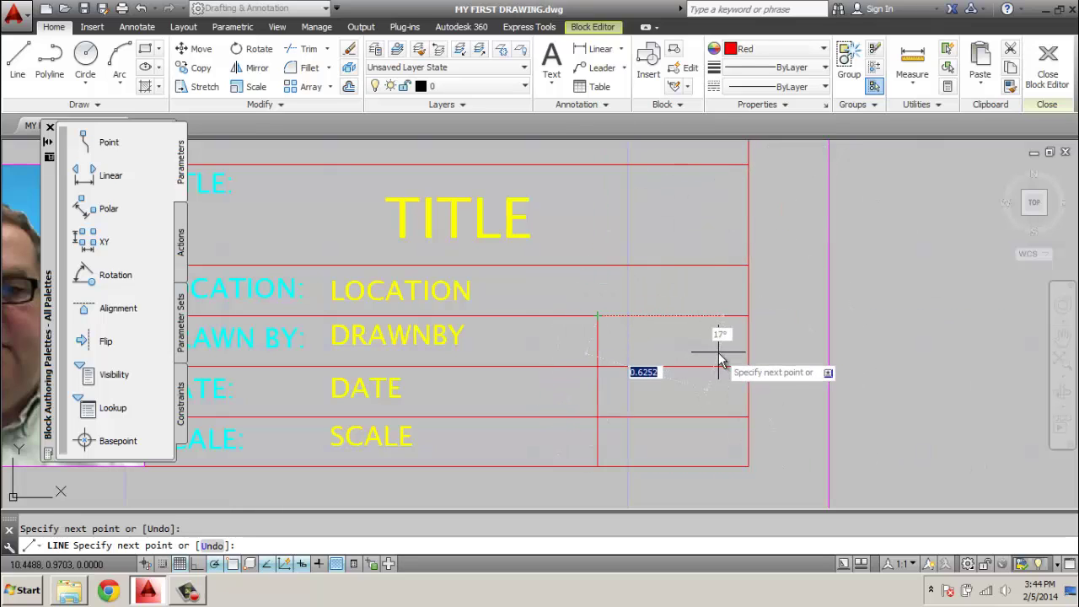
{"action": "key", "text": "Escape"}
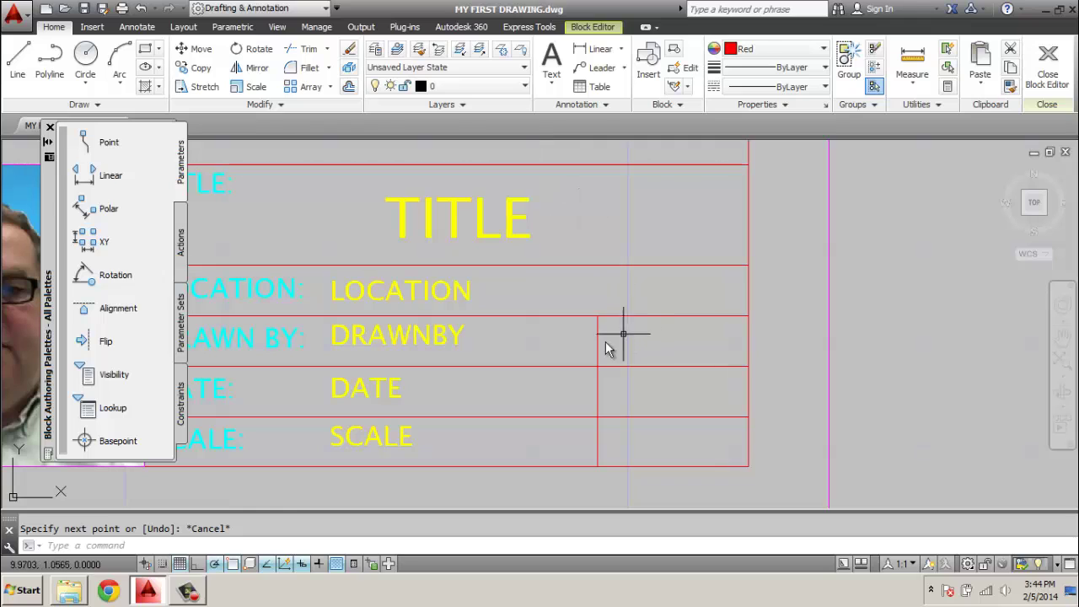
- Move the new line to layer G-ANNOT-TTBL and verify it in Properties
{"action": "left_click", "coordinate": [598, 347]}
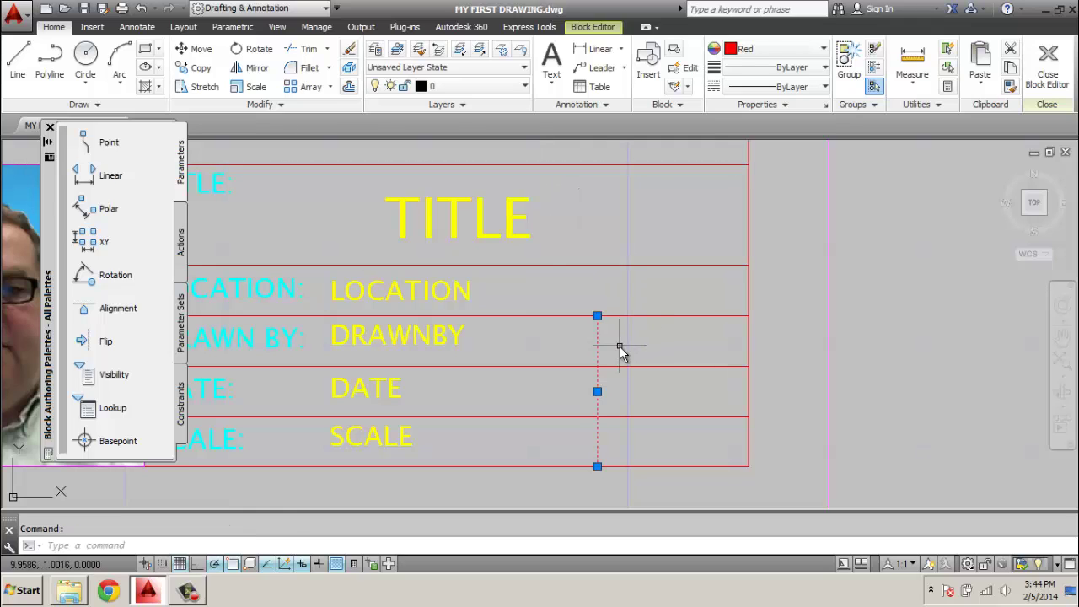
{"action": "left_click", "coordinate": [496, 92]}
{"action": "left_click", "coordinate": [489, 162]}
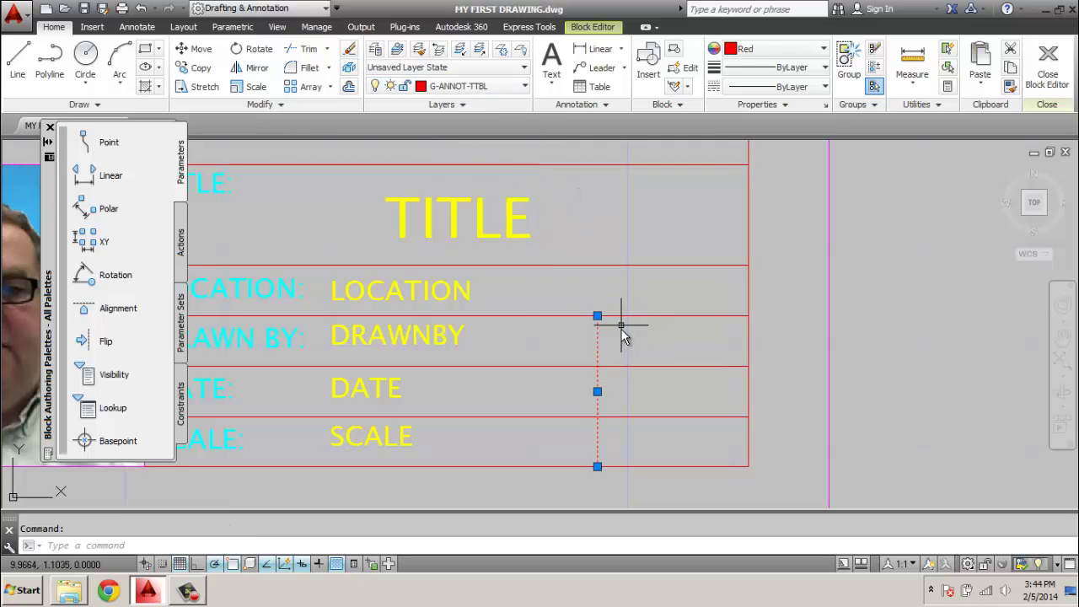
{"action": "right_click", "coordinate": [616, 345]}
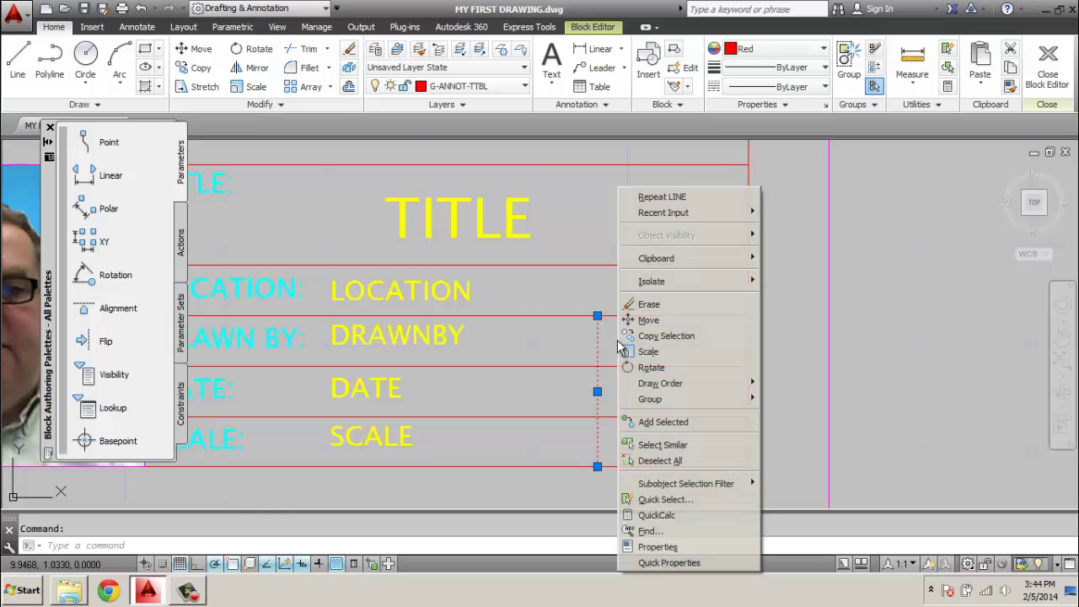
{"action": "left_click", "coordinate": [662, 553]}
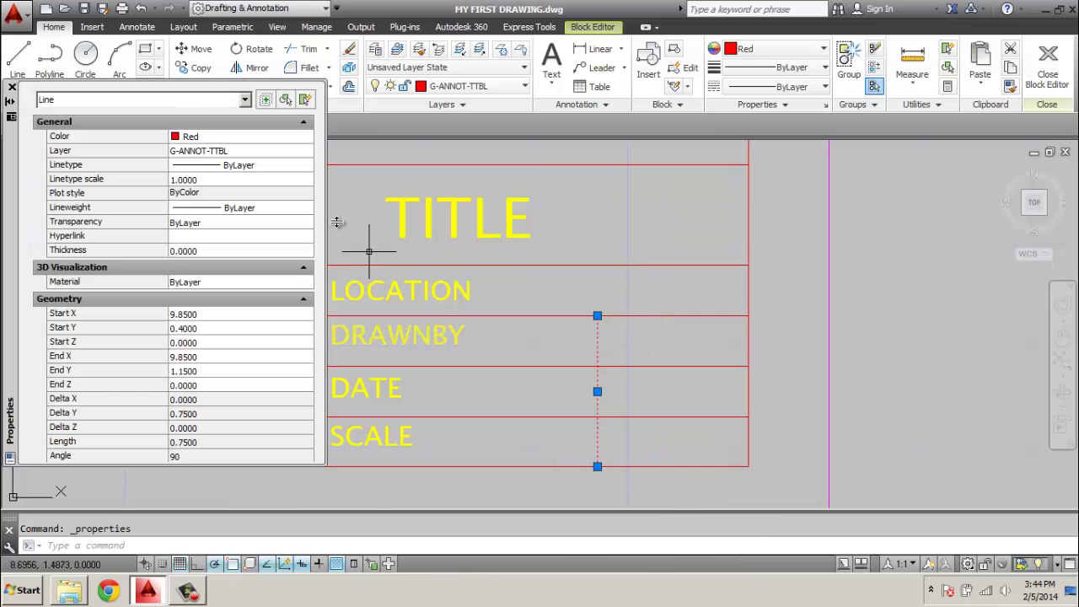
{"action": "left_click", "coordinate": [12, 87]}
{"action": "key", "text": "Escape"}
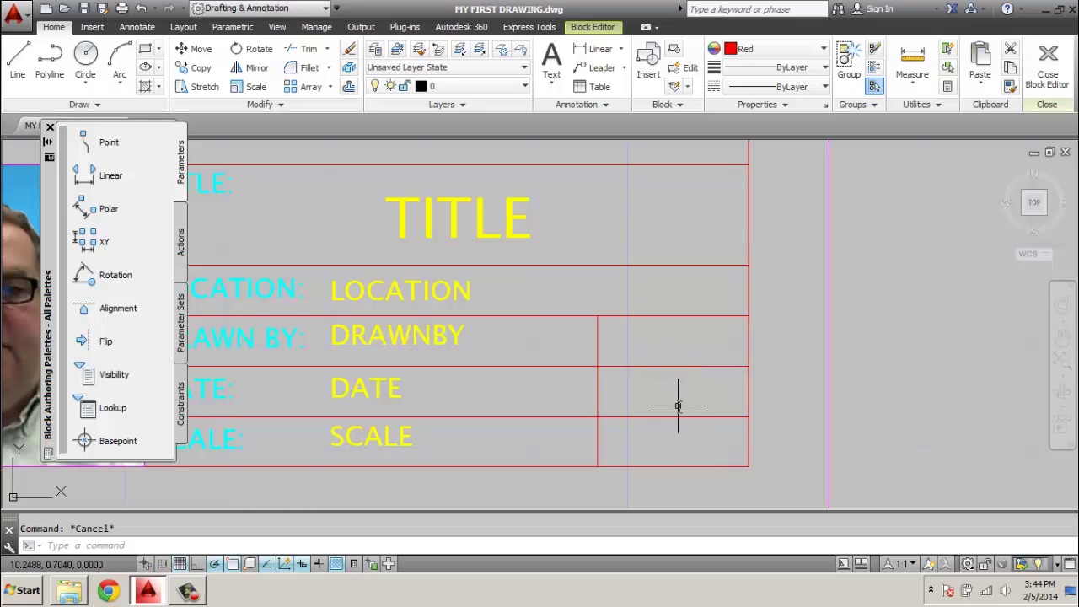
- Trim the date and scale row lines back to the vertical divider with TR
{"action": "type", "text": "TR"}
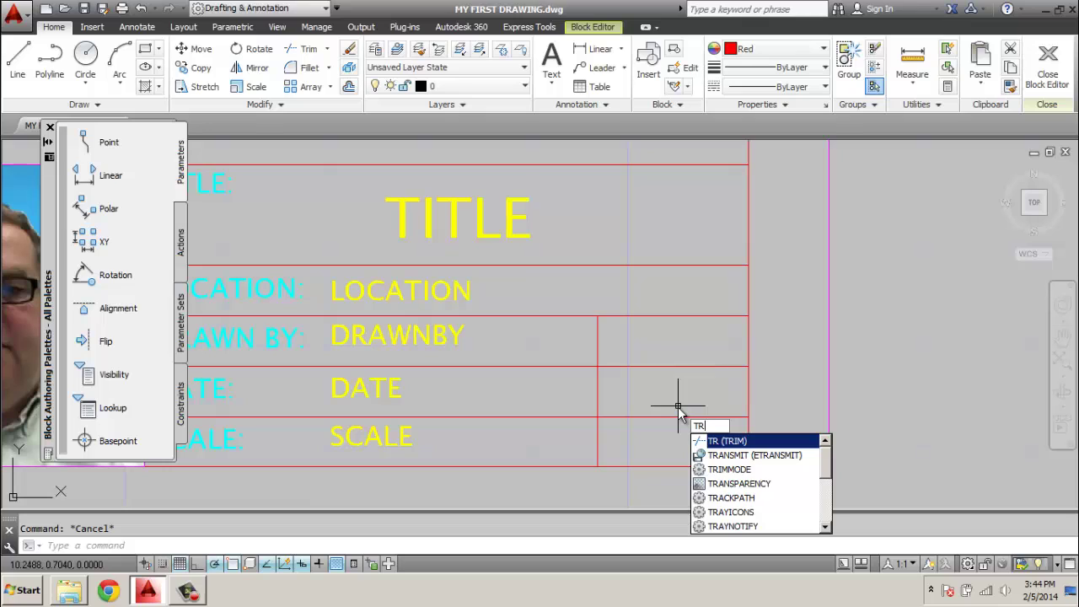
{"action": "key", "text": "Return"}
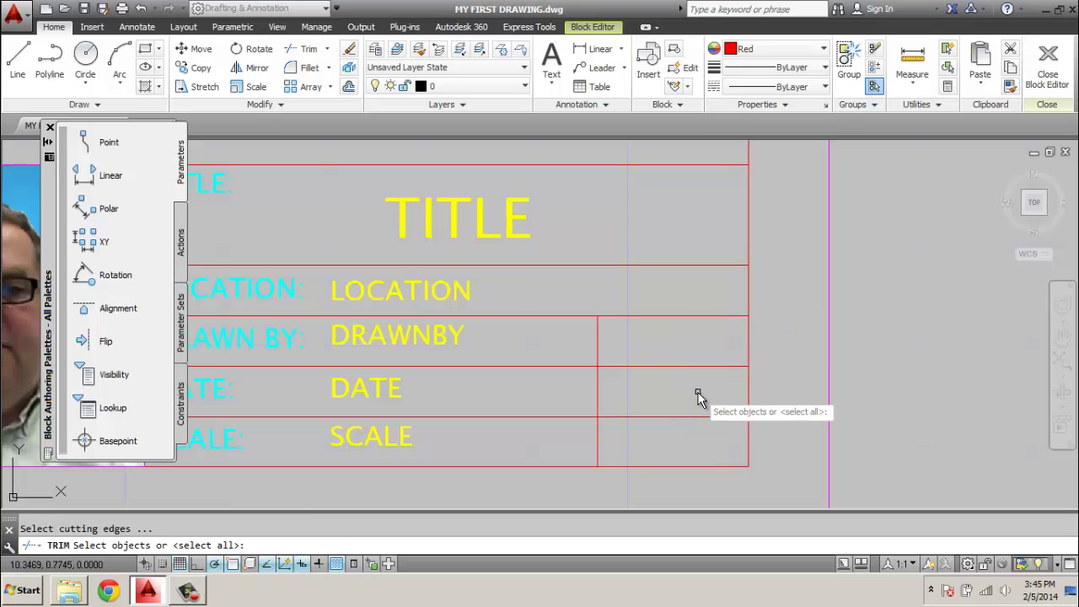
{"action": "key", "text": "Return"}
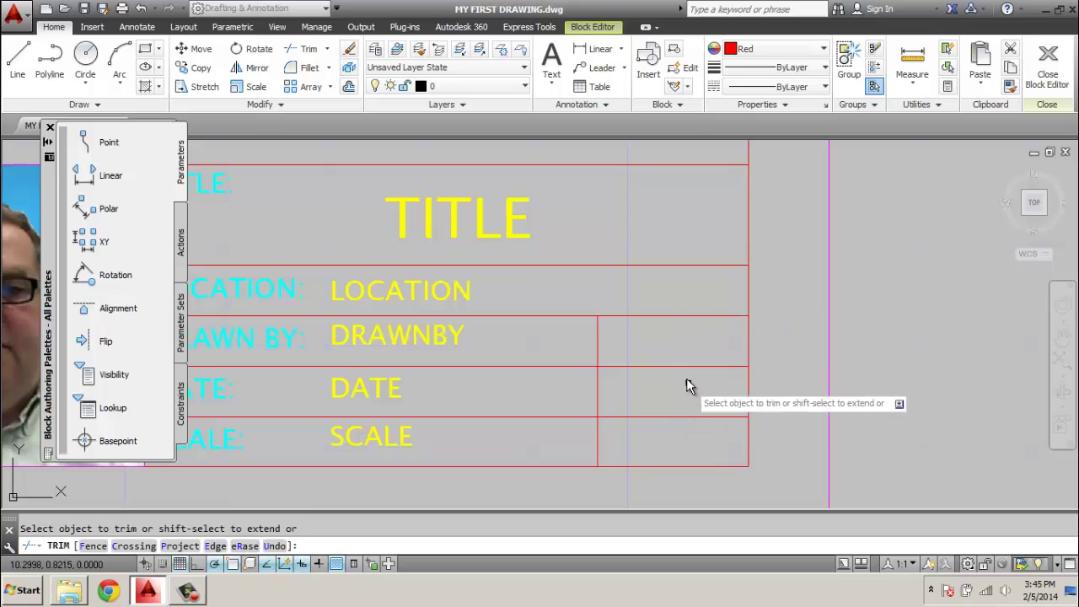
{"action": "left_click", "coordinate": [686, 367]}
{"action": "left_click", "coordinate": [687, 418]}
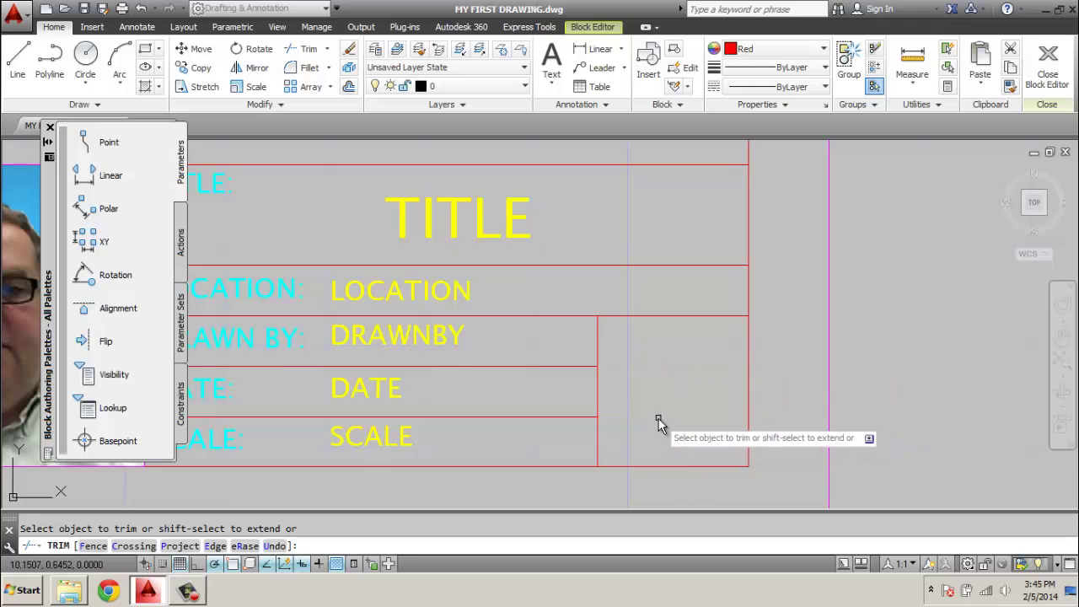
{"action": "mouse_move", "coordinate": [658, 424]}
{"action": "middle_mouse_down"}
{"action": "mouse_move", "coordinate": [725, 402]}
{"action": "mouse_move", "coordinate": [781, 404]}
{"action": "middle_mouse_up"}
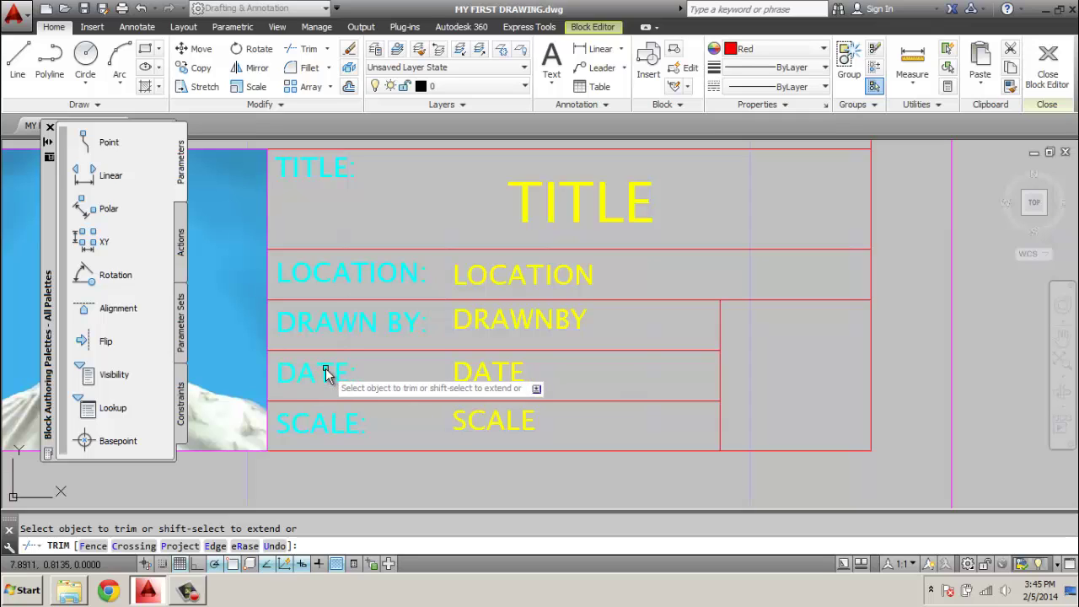
{"action": "key", "text": "Escape"}
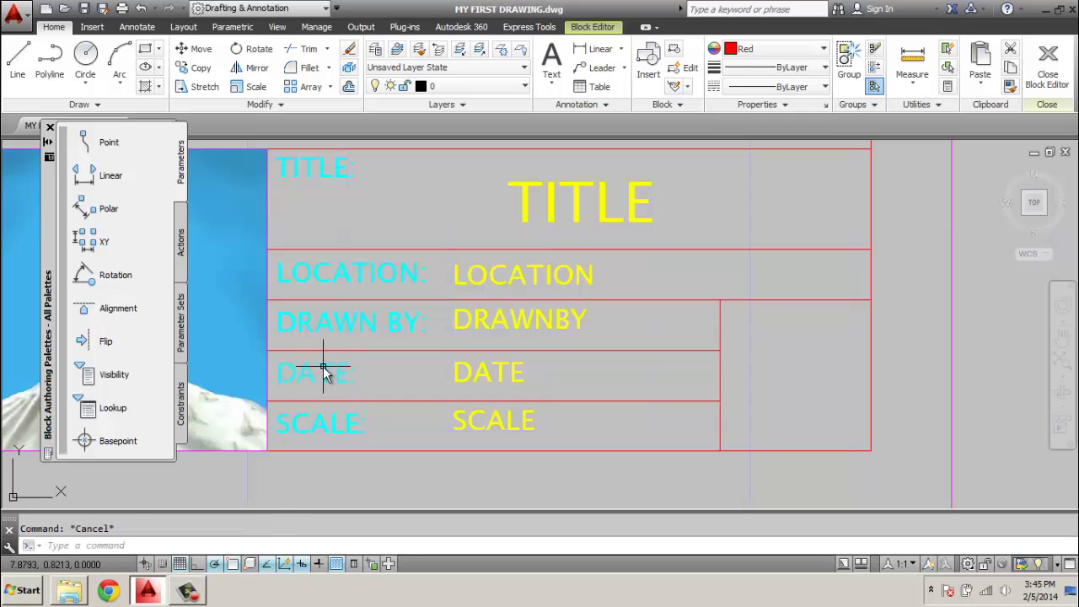
- Copy the DATE: label into the new right-hand box
{"action": "left_click", "coordinate": [323, 371]}
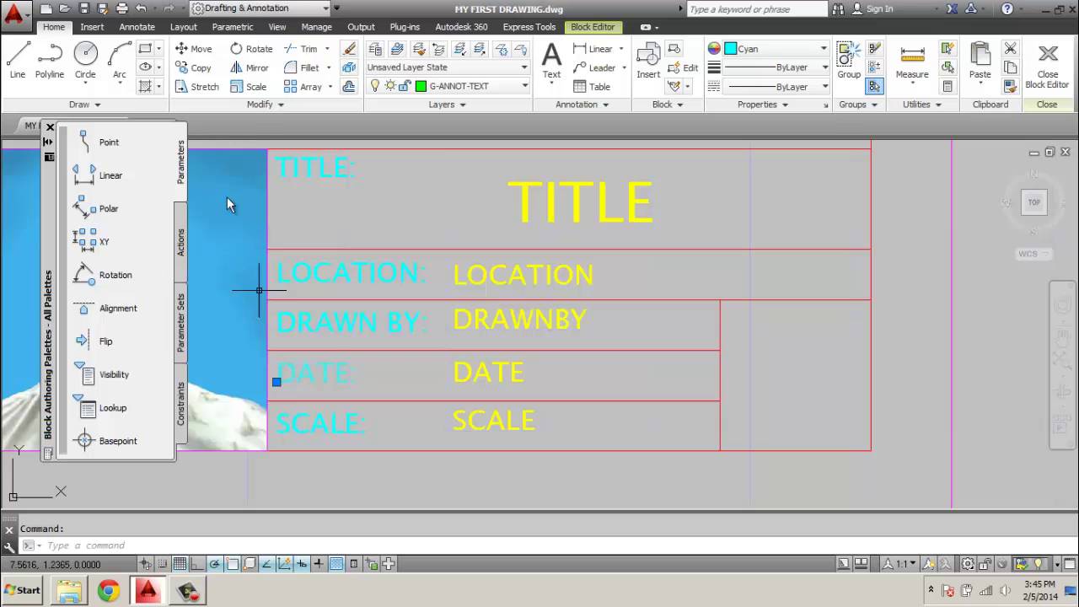
{"action": "left_click", "coordinate": [195, 67]}
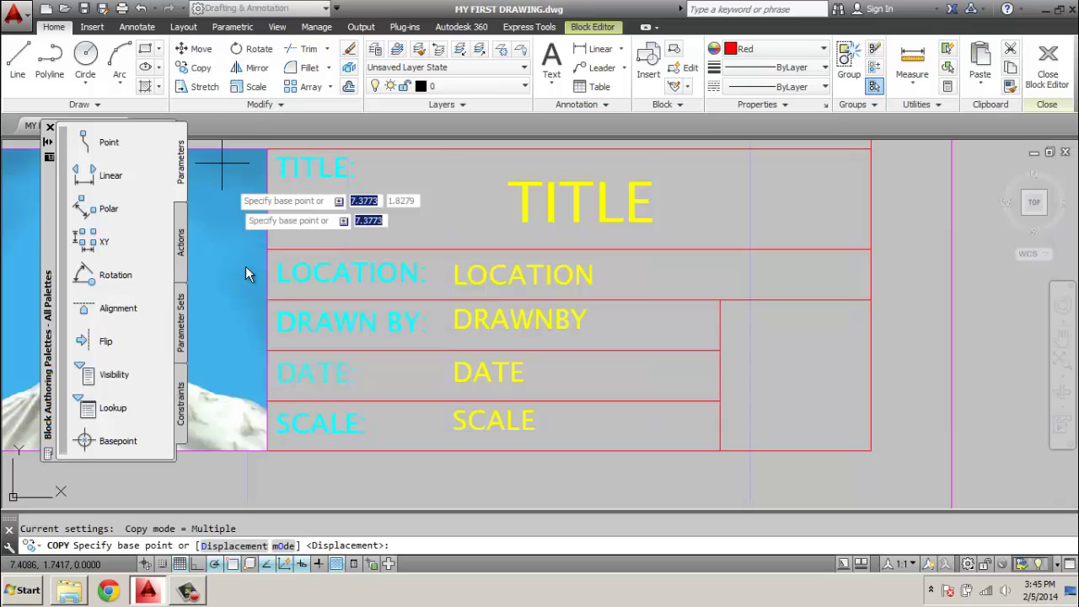
{"action": "left_click", "coordinate": [292, 384]}
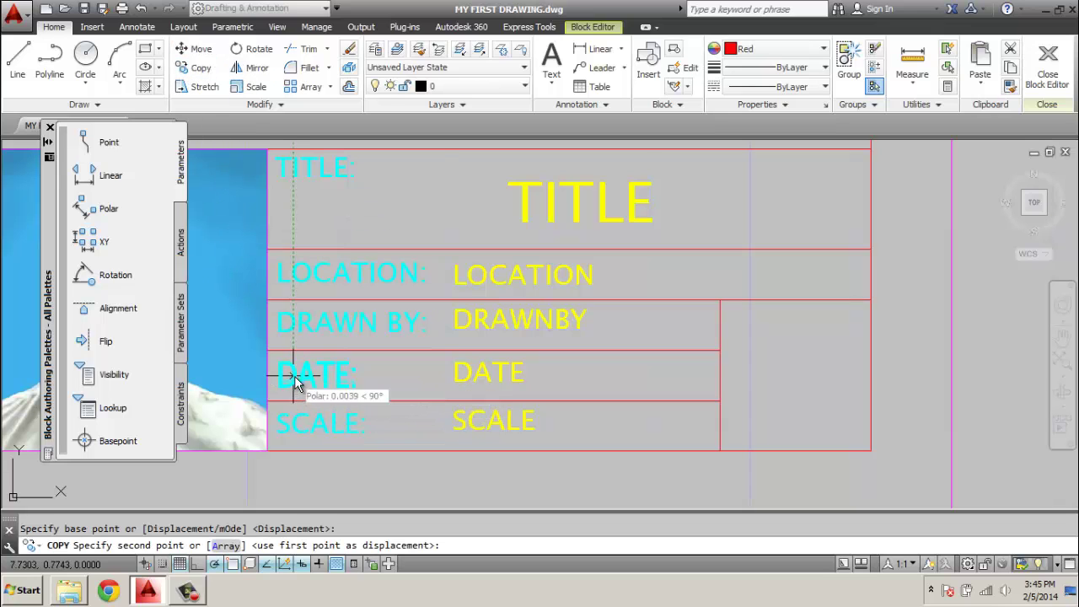
{"action": "left_click", "coordinate": [741, 326]}
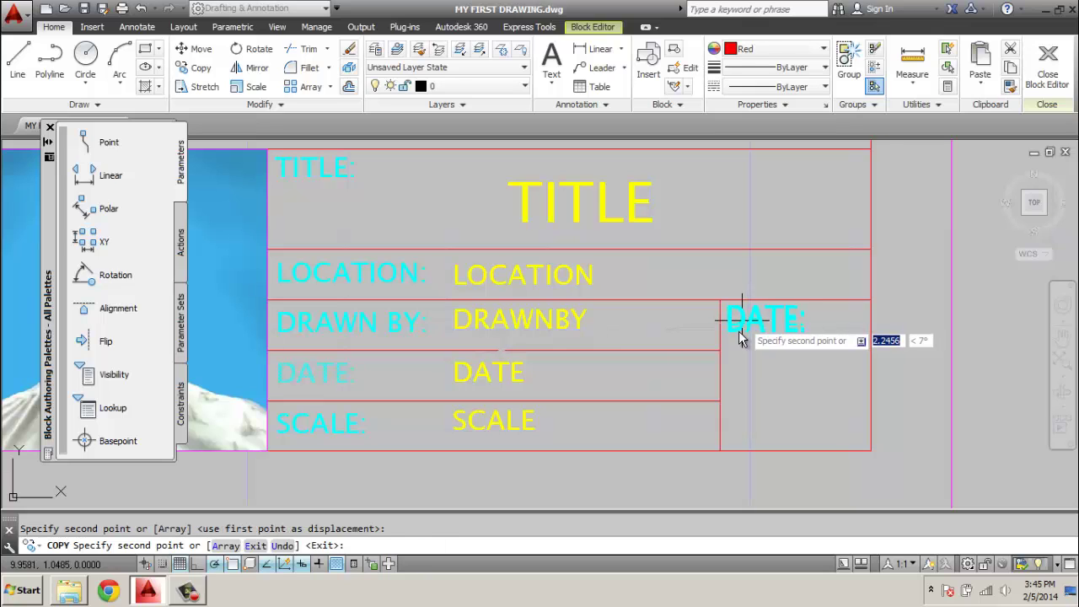
{"action": "key", "text": "Escape"}
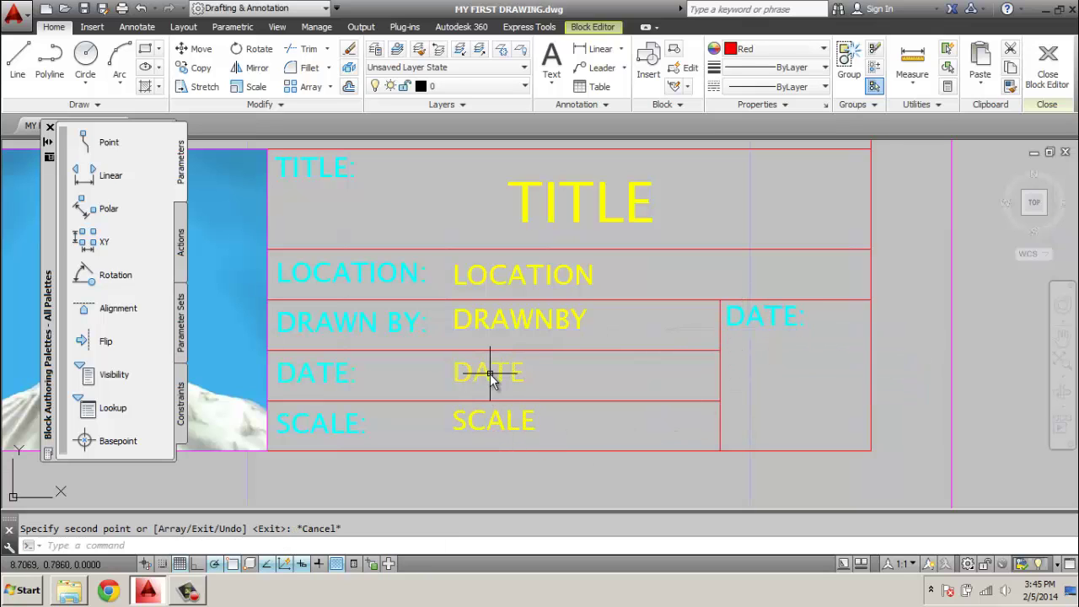
- Copy the large TITLE attribute into the lower-right box beneath the label
{"action": "left_click", "coordinate": [577, 200]}
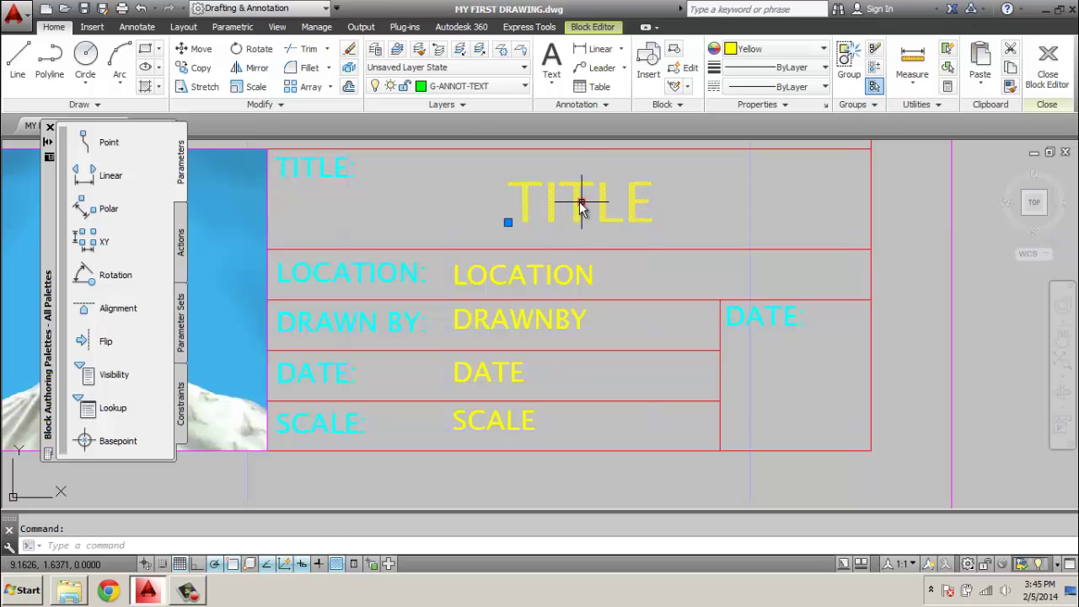
{"action": "left_click", "coordinate": [196, 68]}
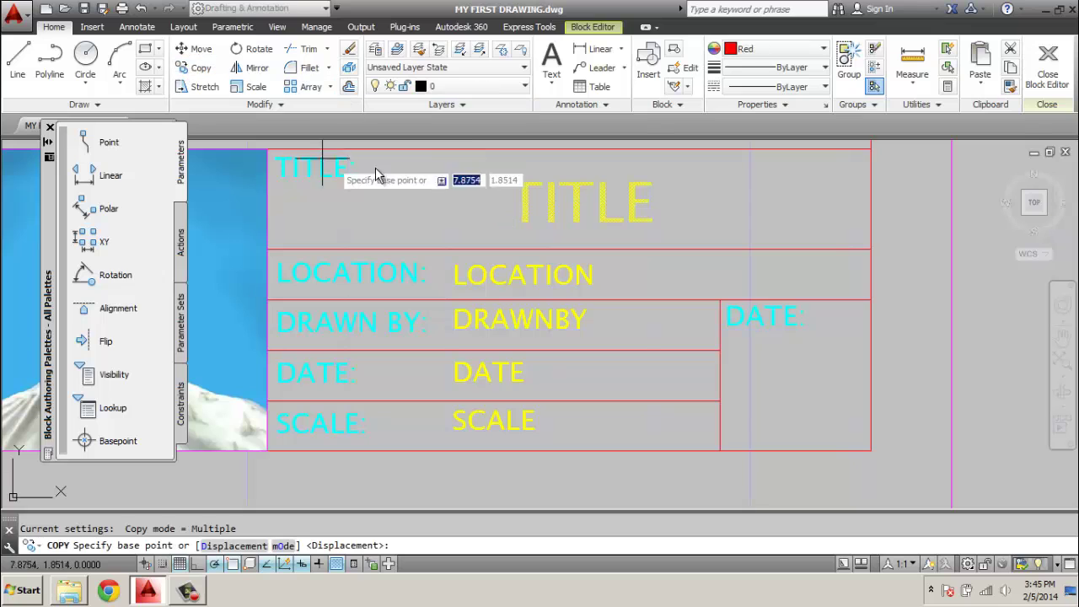
{"action": "left_click", "coordinate": [523, 209]}
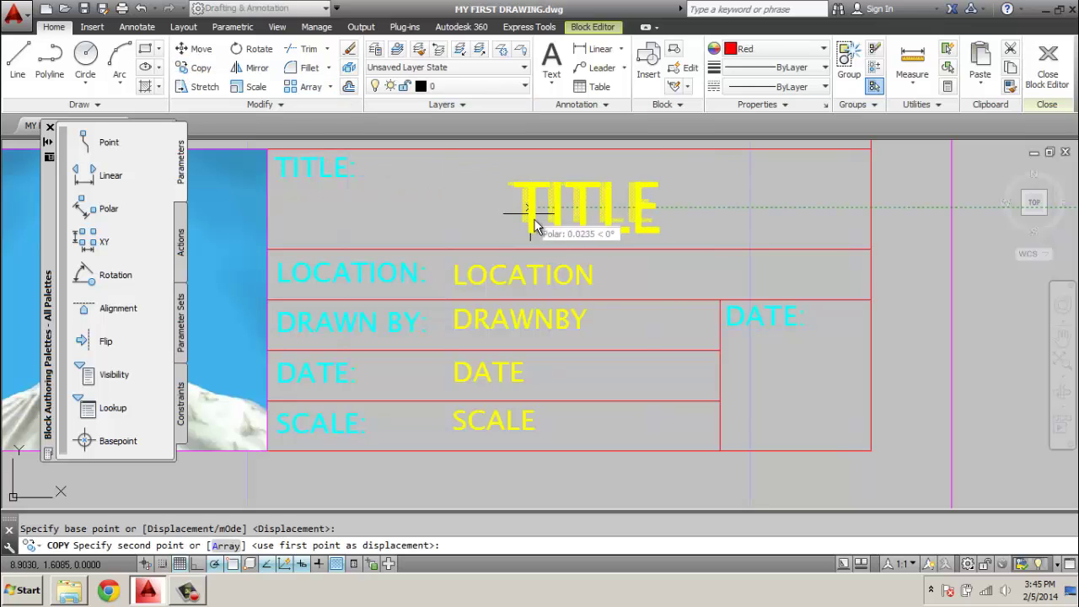
{"action": "left_click", "coordinate": [737, 399]}
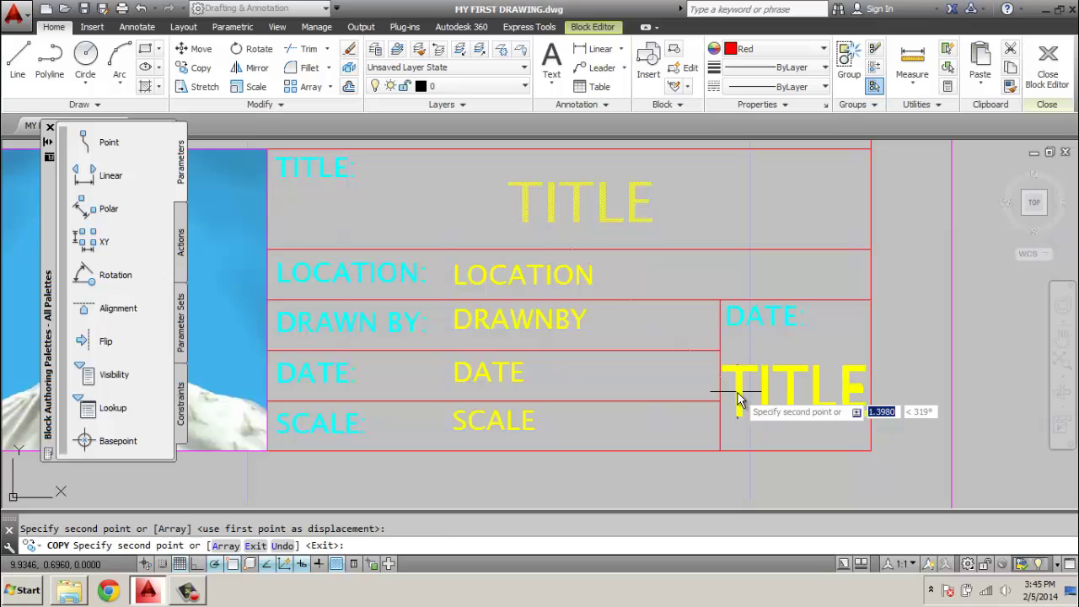
{"action": "key", "text": "Escape"}
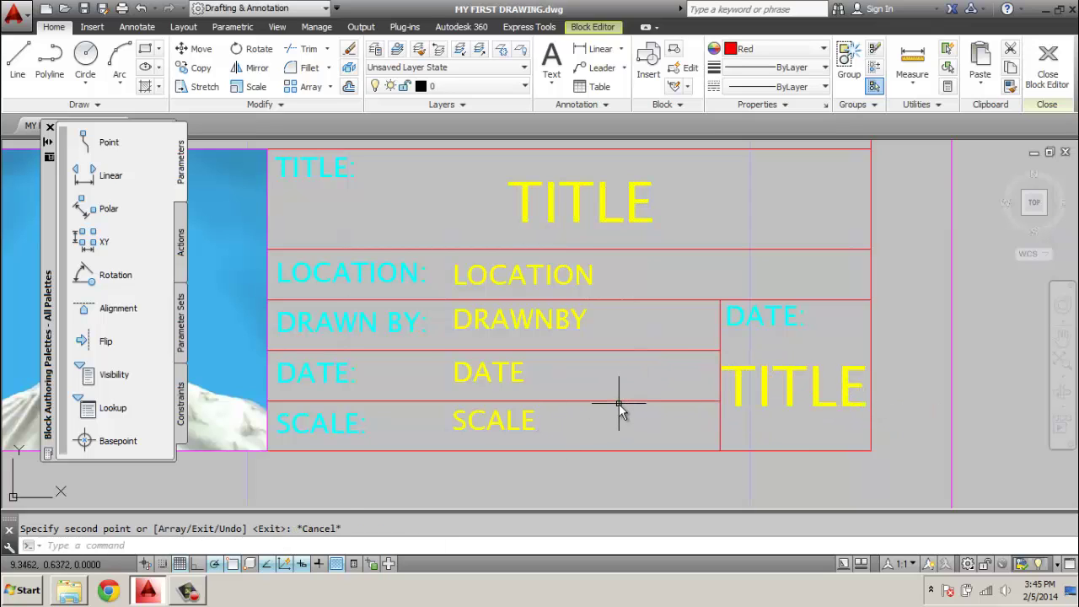
- Retype the copied DATE: label as SHT.NO
{"action": "double_click", "coordinate": [756, 320]}
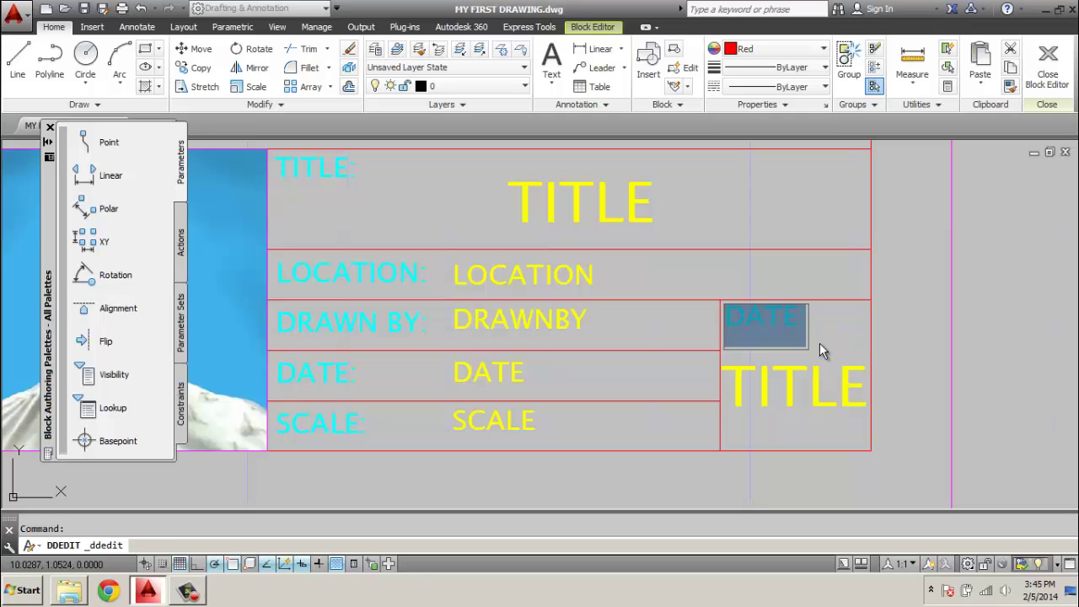
{"action": "type", "text": "SHT.NO"}
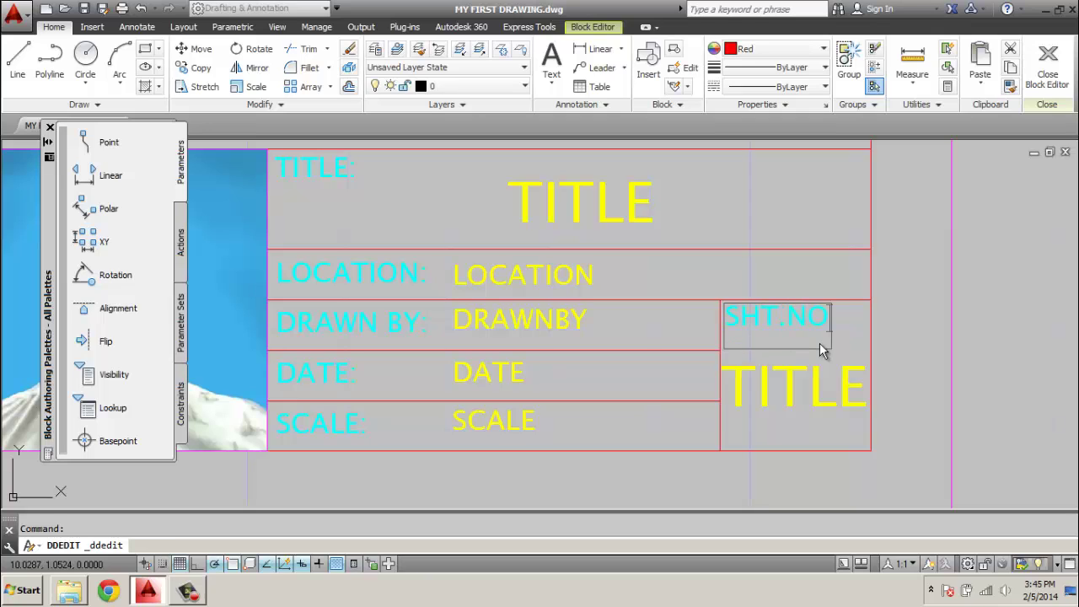
{"action": "type", "text": "."}
- Redefine the copied attribute with tag SHT, prompt 'SHEET NUMBER?' and default 00
{"action": "left_click", "coordinate": [817, 429]}
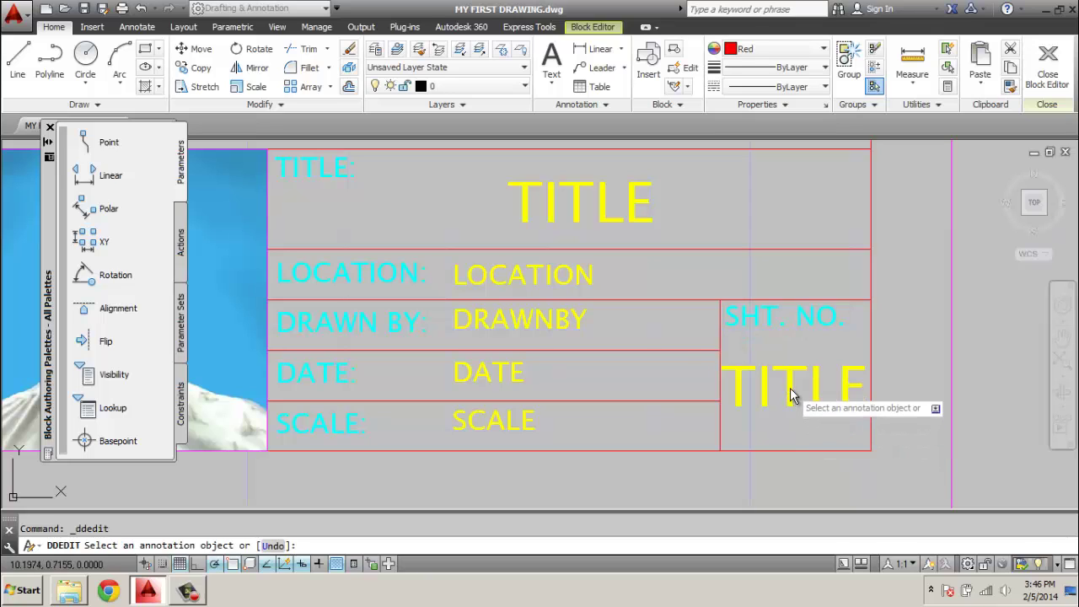
{"action": "left_click", "coordinate": [792, 396]}
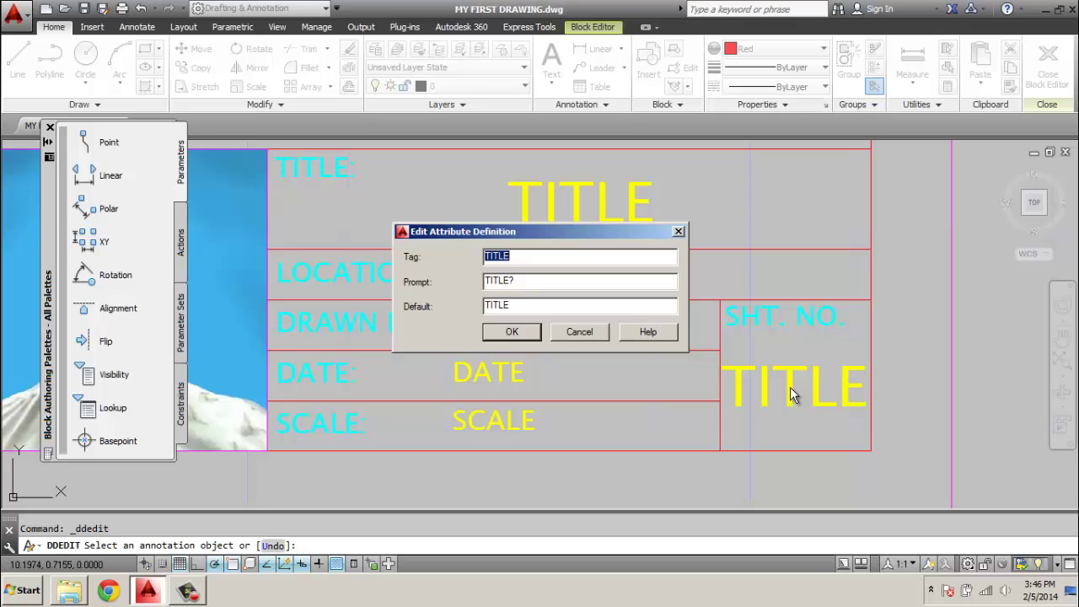
{"action": "type", "text": "SHT"}
{"action": "key", "text": "Tab"}
{"action": "type", "text": "SHEET NUMBER"}
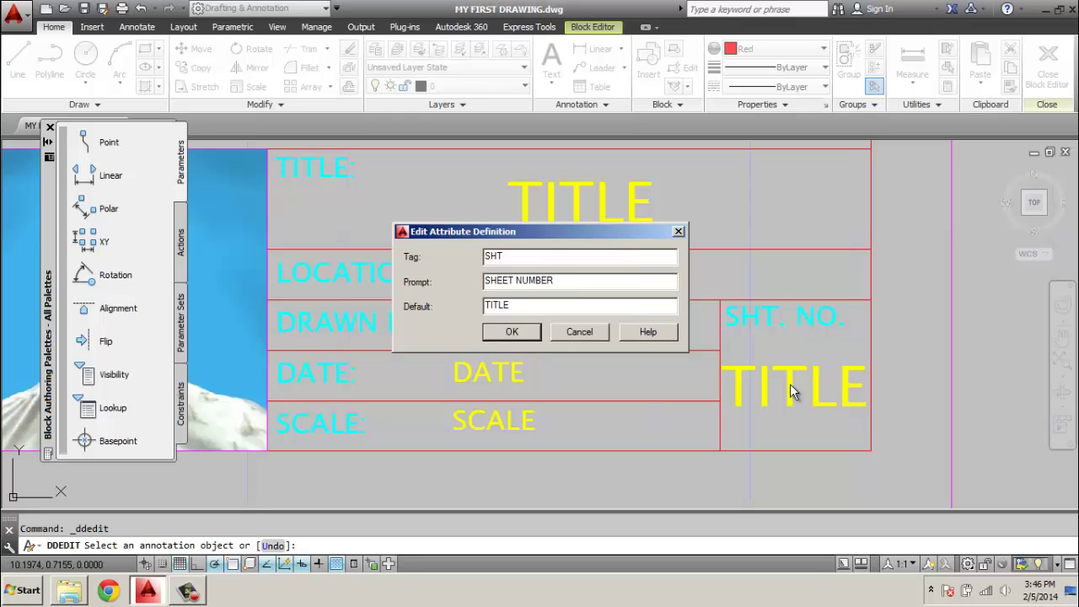
{"action": "type", "text": "?"}
{"action": "left_click_drag", "start_coordinate": [529, 307], "coordinate": [467, 306]}
{"action": "type", "text": "00"}
{"action": "left_click", "coordinate": [508, 330]}
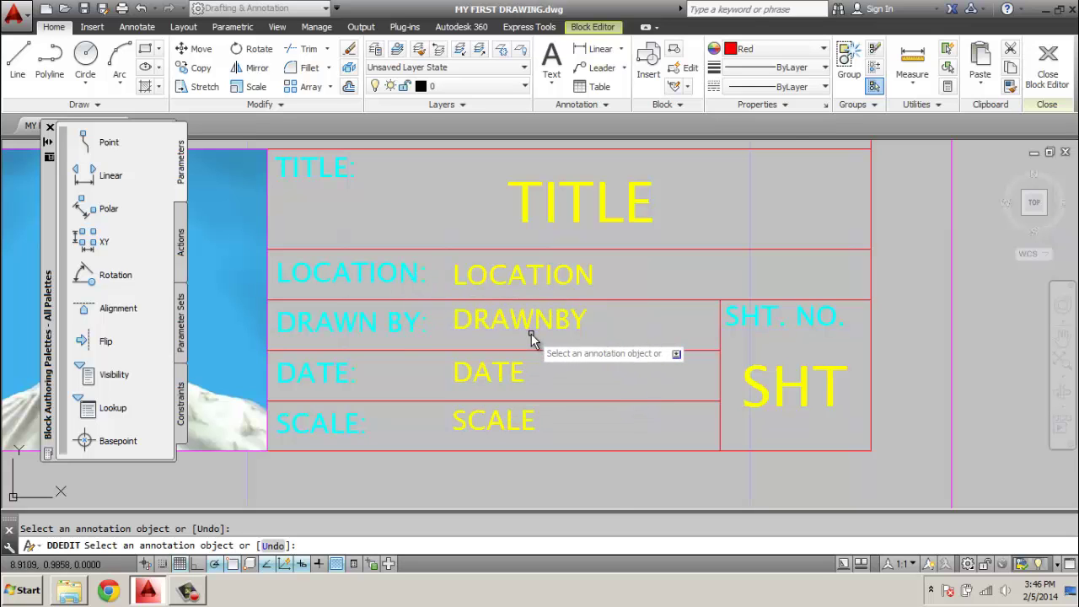
{"action": "scroll", "coordinate": [531, 338], "scroll_direction": "down", "scroll_amount": 9}
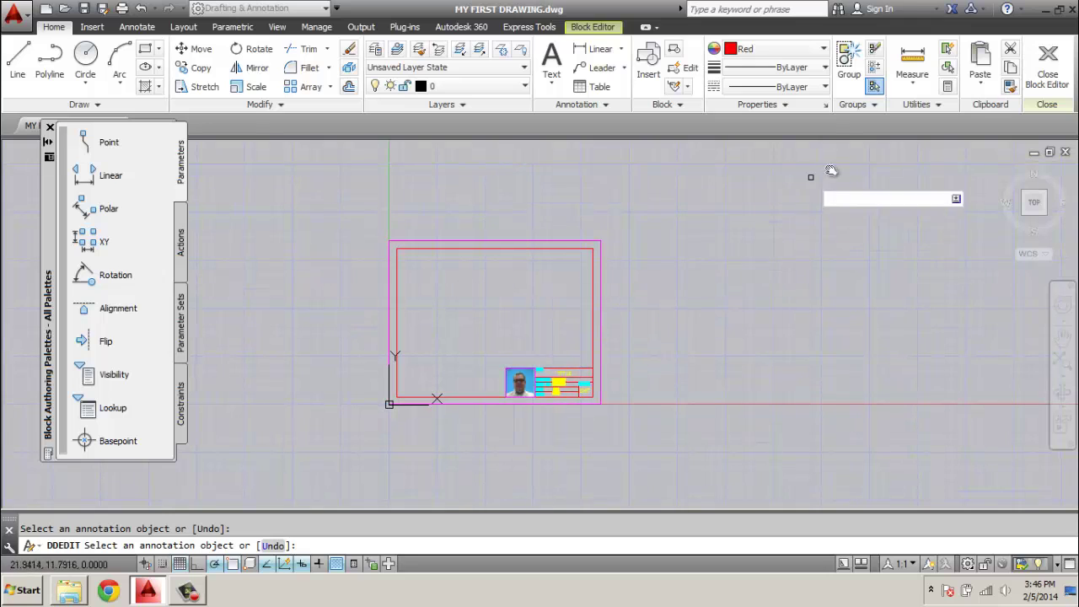
- Close the Block Editor, saving the changes to TITLEBLOCK
{"action": "left_click", "coordinate": [92, 27]}
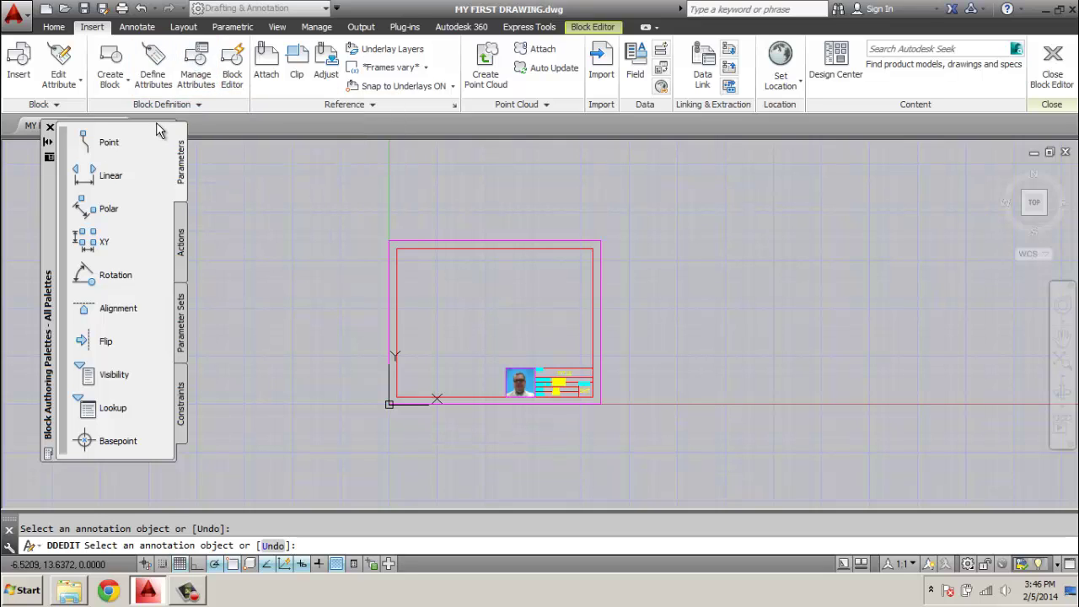
{"action": "left_click", "coordinate": [182, 27]}
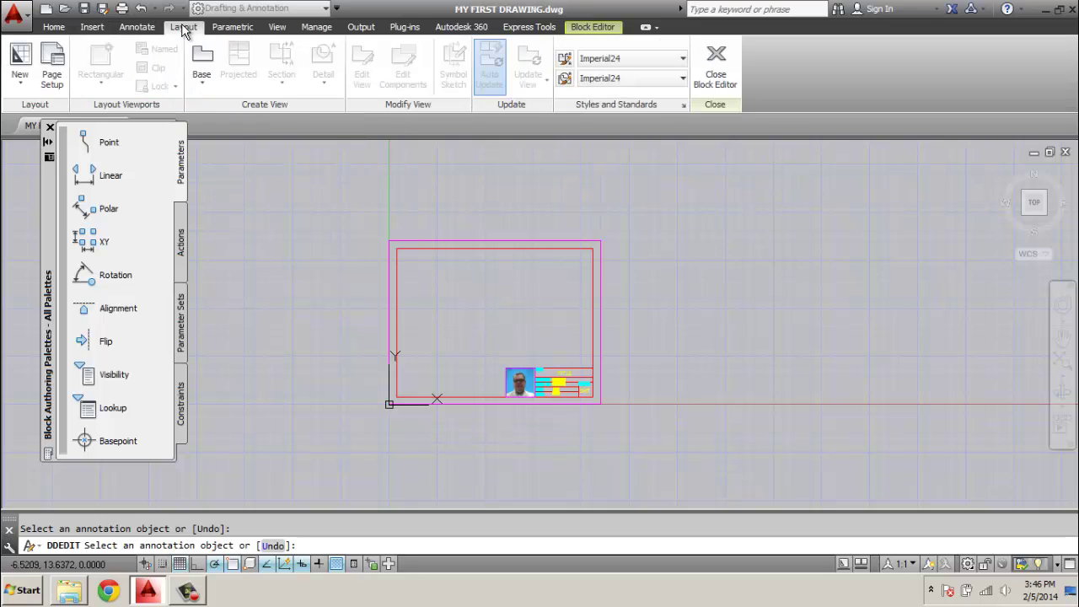
{"action": "left_click", "coordinate": [89, 28]}
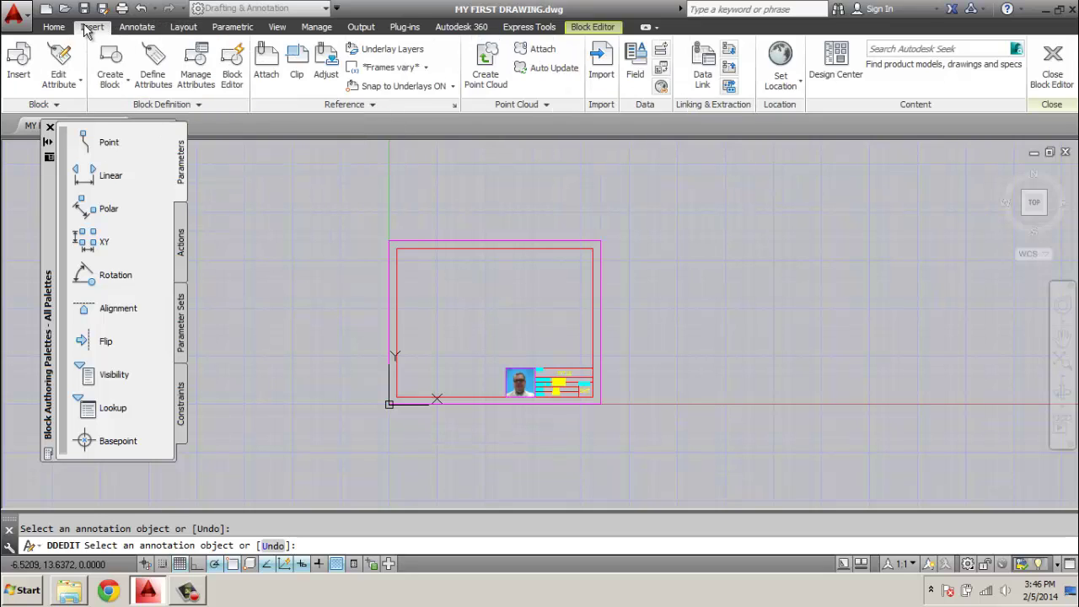
{"action": "left_click", "coordinate": [126, 84]}
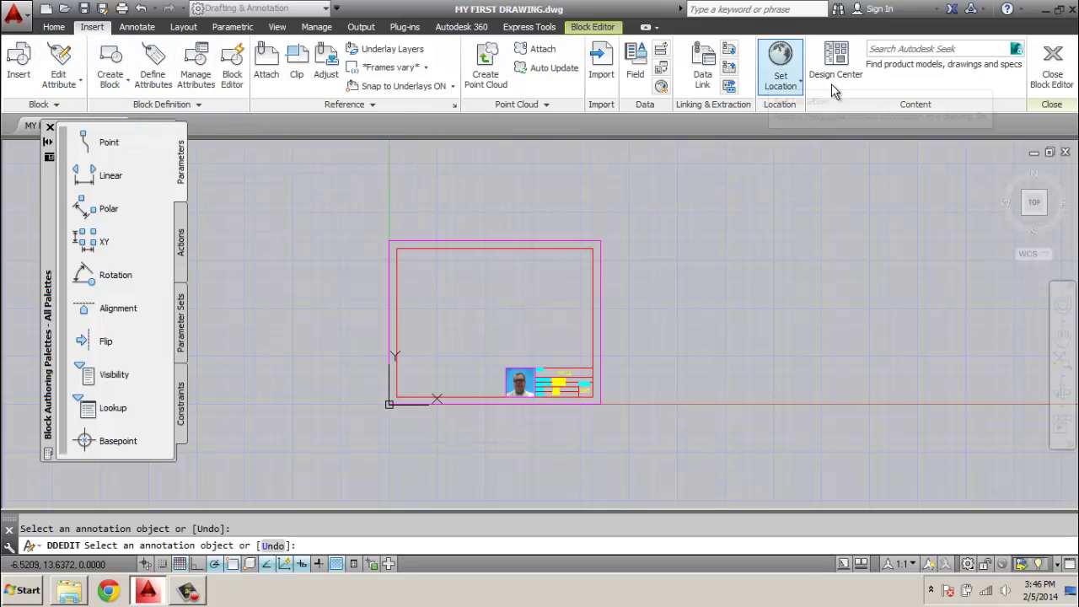
{"action": "left_click", "coordinate": [1053, 78]}
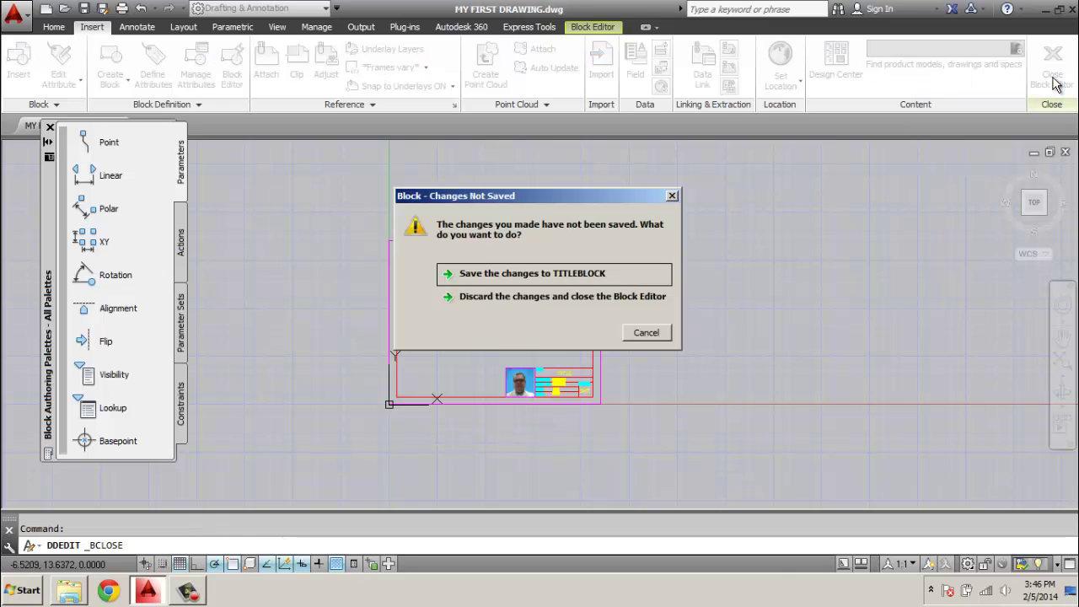
{"action": "left_click", "coordinate": [503, 273]}
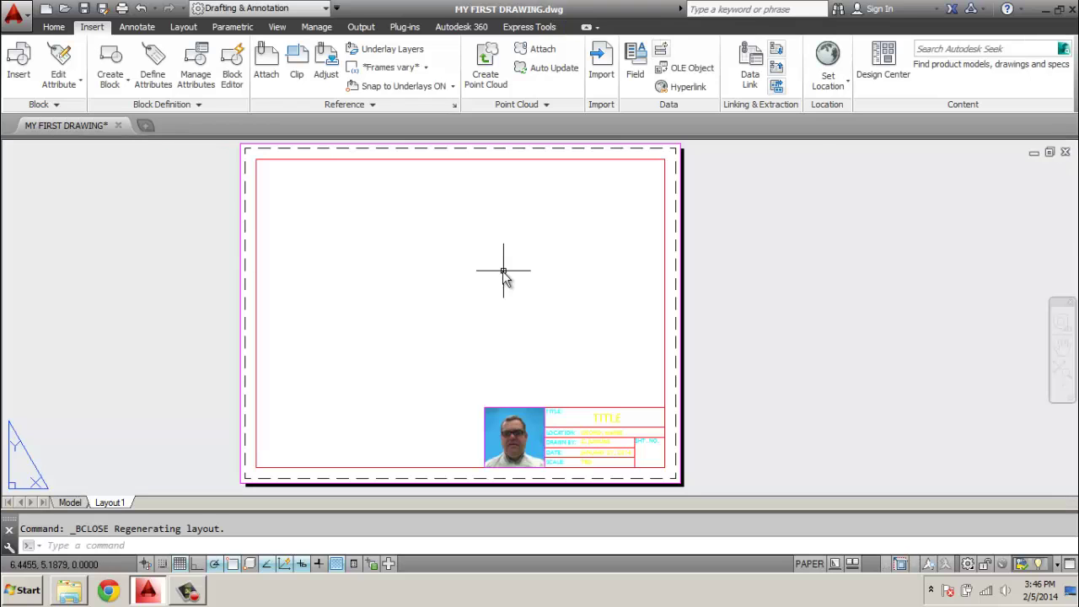
- Erase the old title block from Layout1
{"action": "scroll", "coordinate": [640, 451], "scroll_direction": "up", "scroll_amount": 5}
{"action": "scroll", "coordinate": [641, 451], "scroll_direction": "down", "scroll_amount": 5}
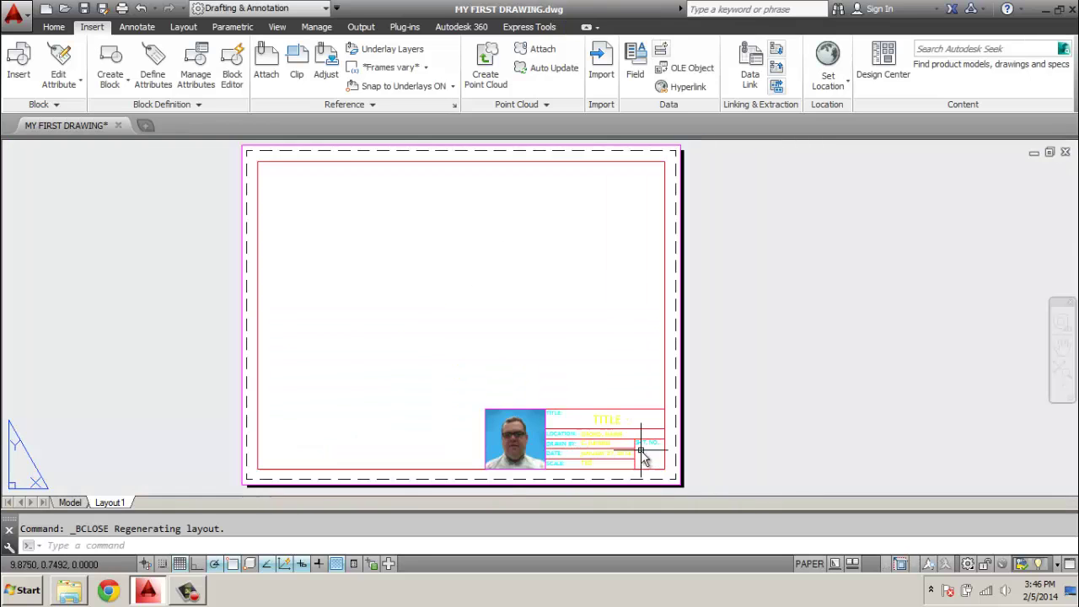
{"action": "scroll", "coordinate": [526, 375], "scroll_direction": "down", "scroll_amount": 3}
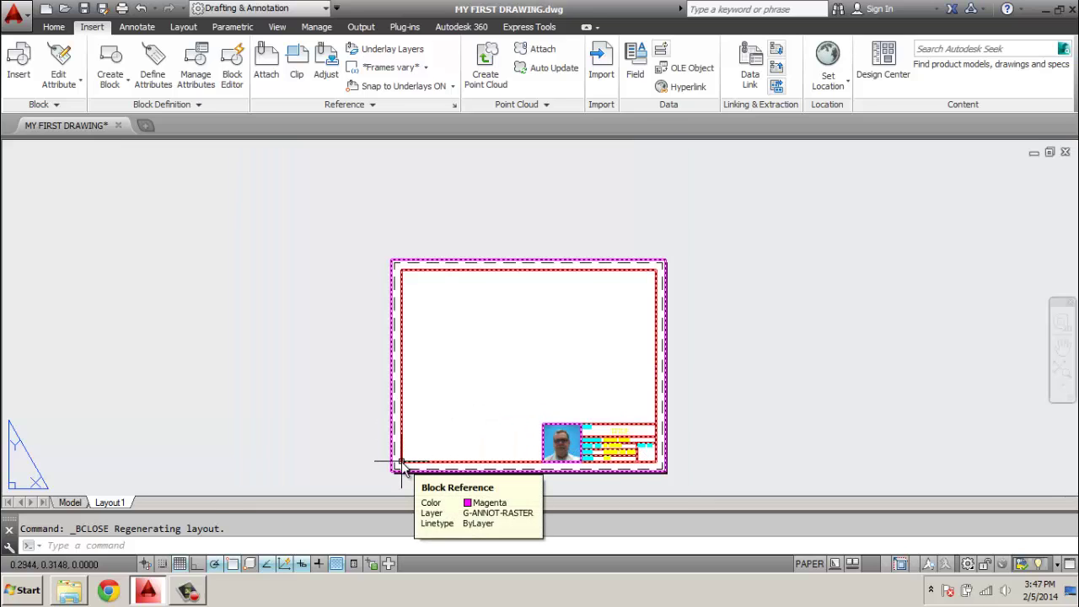
{"action": "left_click", "coordinate": [401, 463]}
{"action": "key", "text": "Delete"}
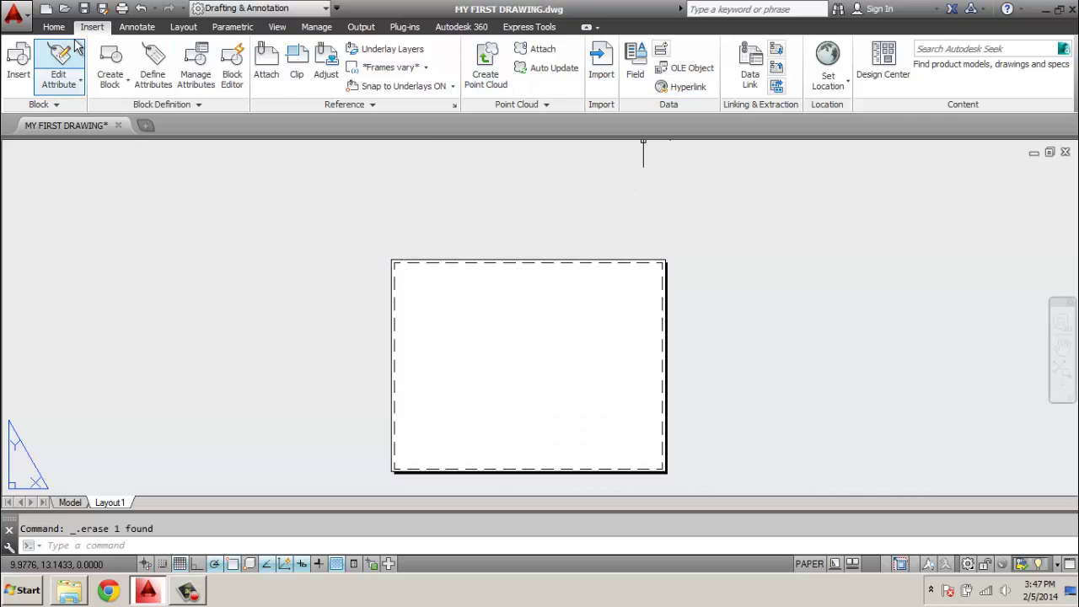
- Insert TITLEBLOCK at the sheet's lower-left corner, accepting the default attribute values
{"action": "left_click", "coordinate": [53, 26]}
{"action": "left_click", "coordinate": [647, 78]}
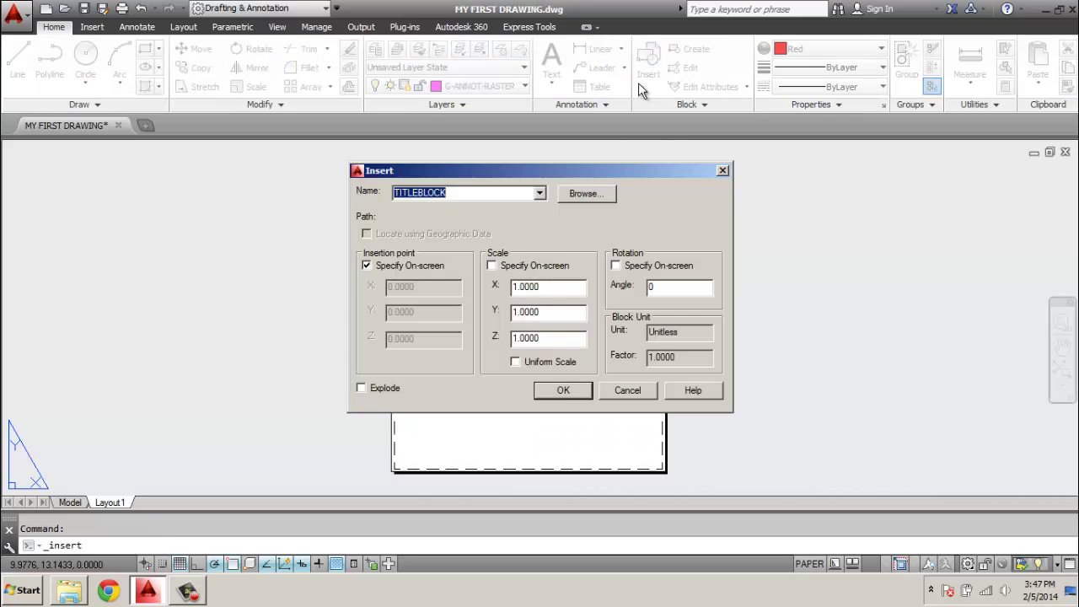
{"action": "left_click", "coordinate": [577, 389]}
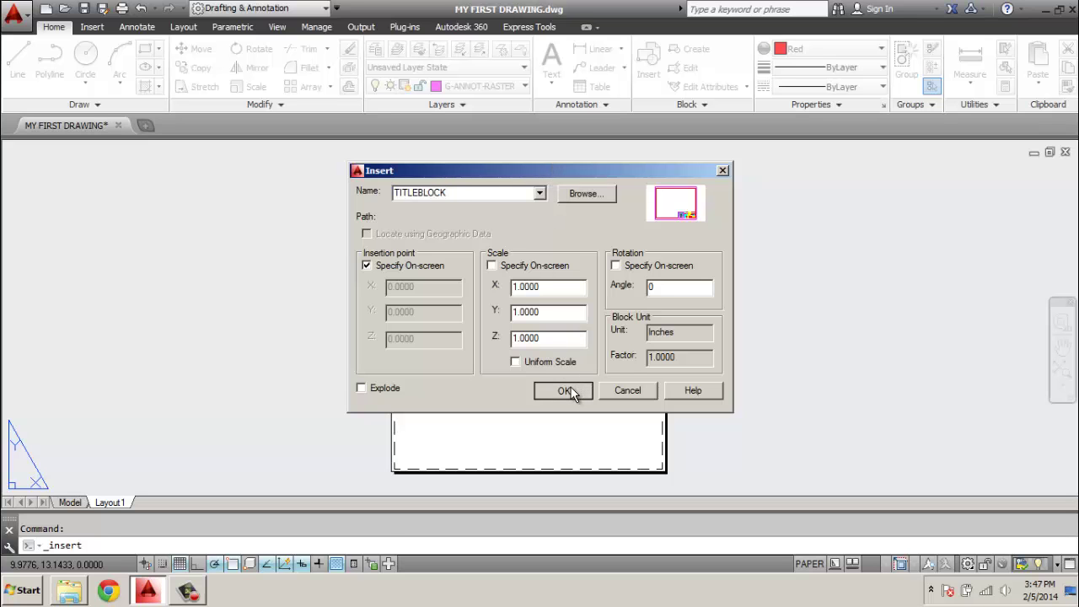
{"action": "scroll", "coordinate": [389, 472], "scroll_direction": "up", "scroll_amount": 4}
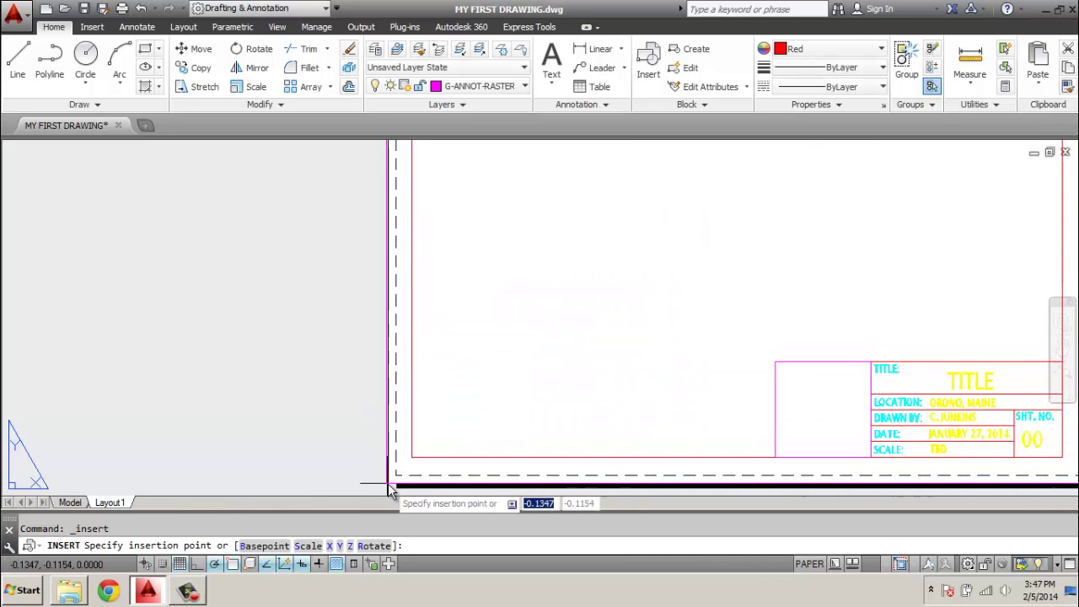
{"action": "left_click", "coordinate": [390, 491]}
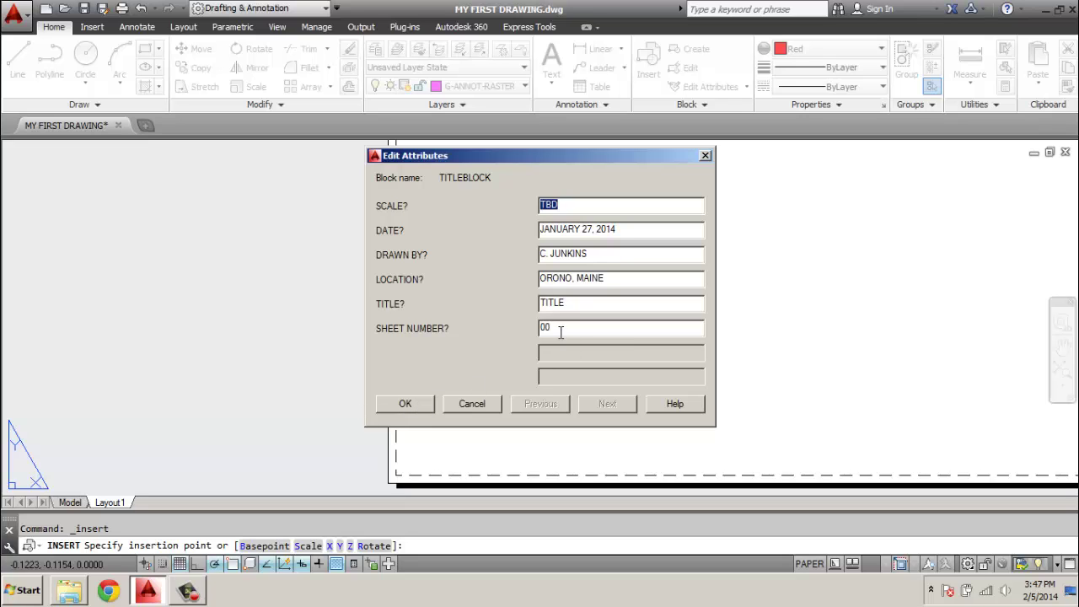
{"action": "left_click", "coordinate": [405, 404]}
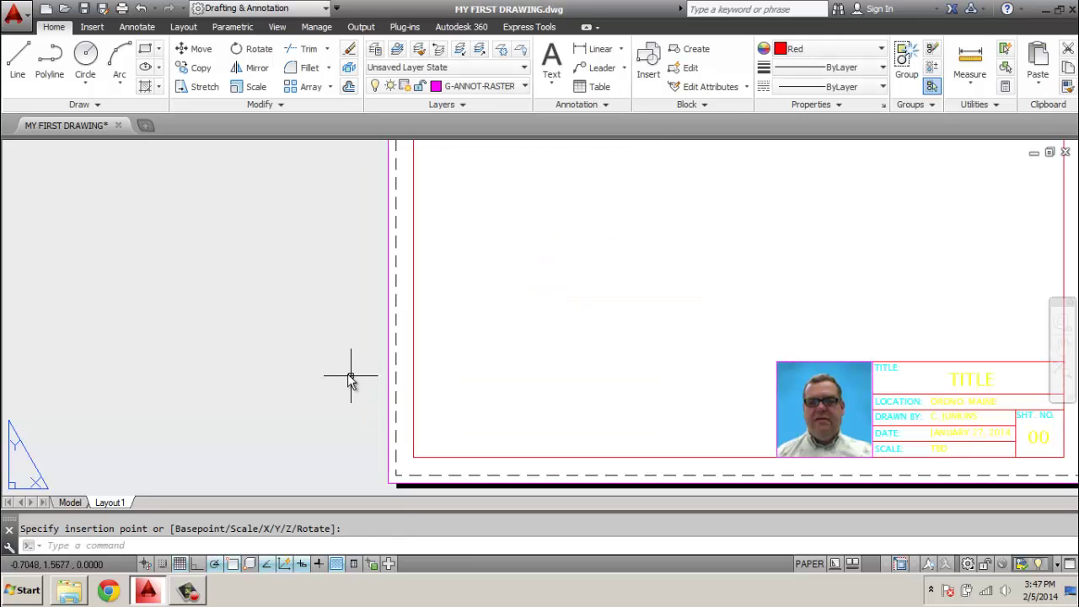
{"action": "scroll", "coordinate": [342, 376], "scroll_direction": "down", "scroll_amount": 4}
{"action": "scroll", "coordinate": [537, 346], "scroll_direction": "up", "scroll_amount": 2}
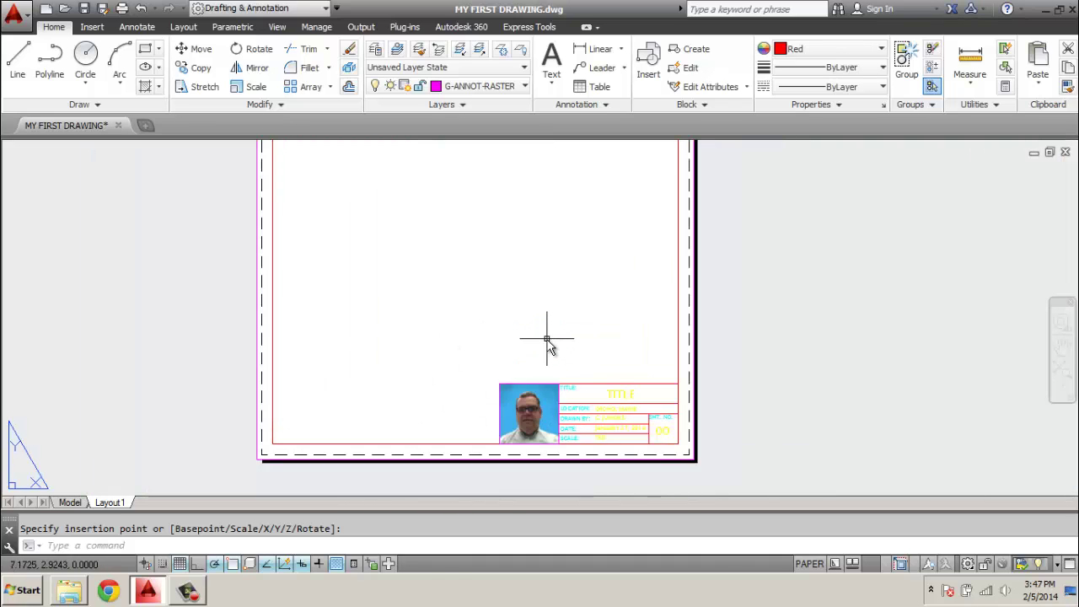
{"action": "scroll", "coordinate": [551, 326], "scroll_direction": "down", "scroll_amount": 2}
{"action": "scroll", "coordinate": [549, 336], "scroll_direction": "up", "scroll_amount": 1}
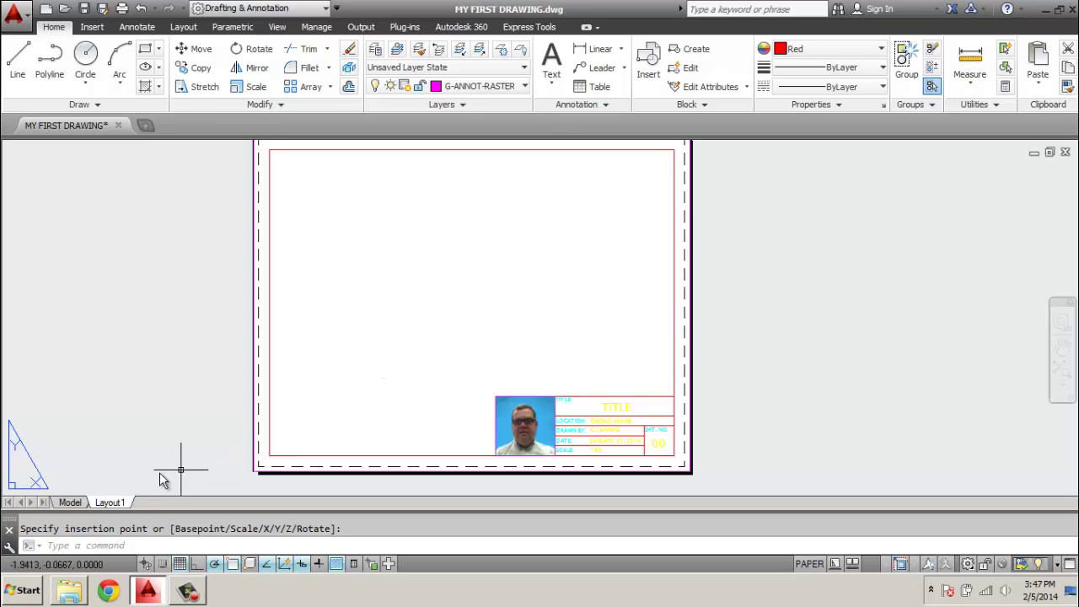
- Window-select and delete the leftover title block in Model space
{"action": "left_click", "coordinate": [71, 502]}
{"action": "left_click", "coordinate": [275, 292]}
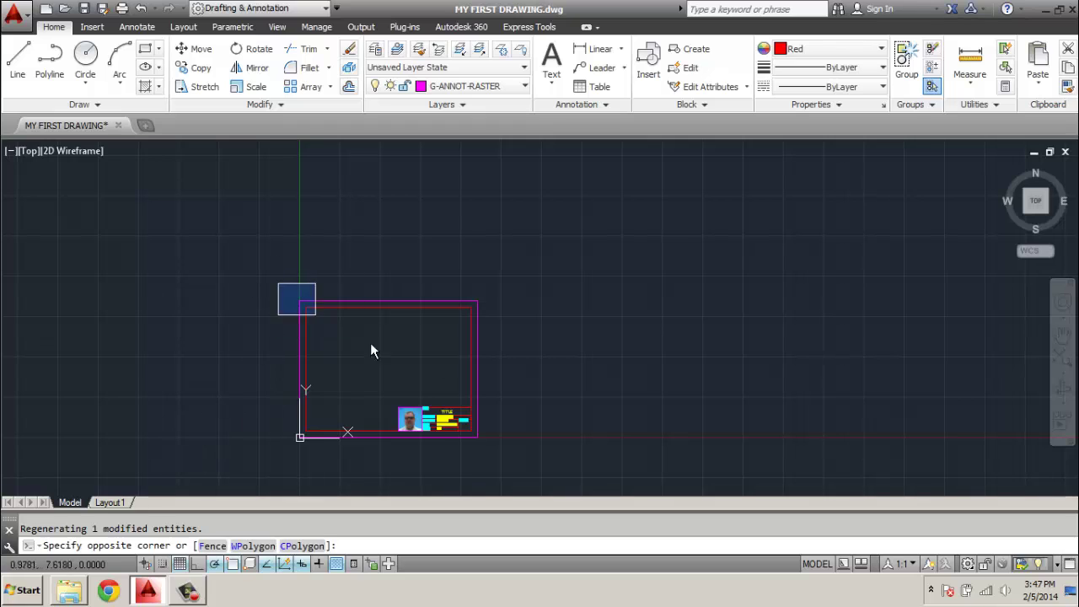
{"action": "left_click", "coordinate": [568, 451]}
{"action": "key", "text": "Delete"}
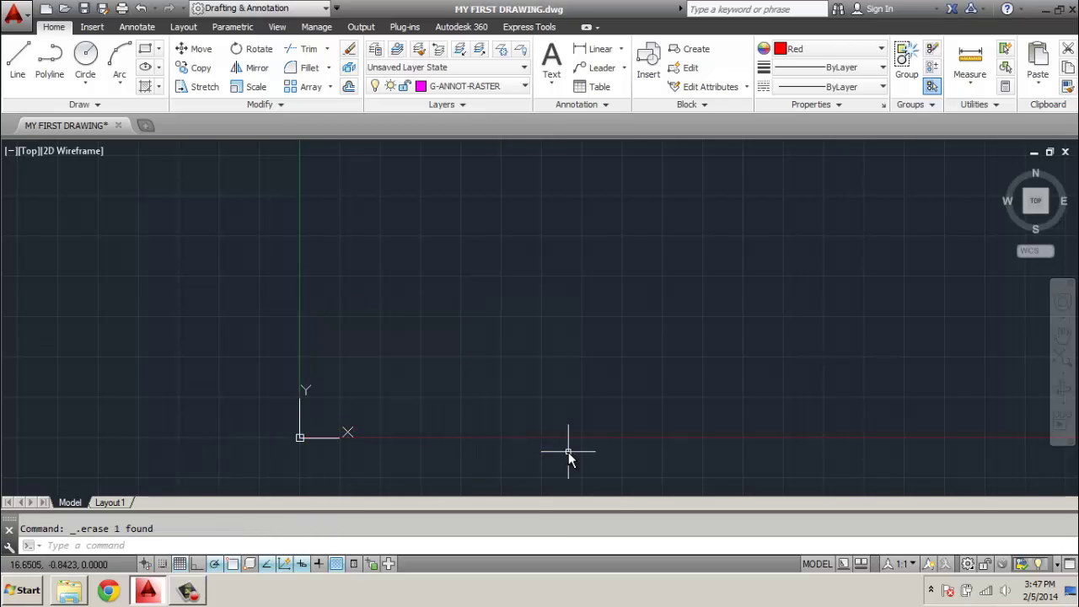
{"action": "left_click", "coordinate": [118, 502]}
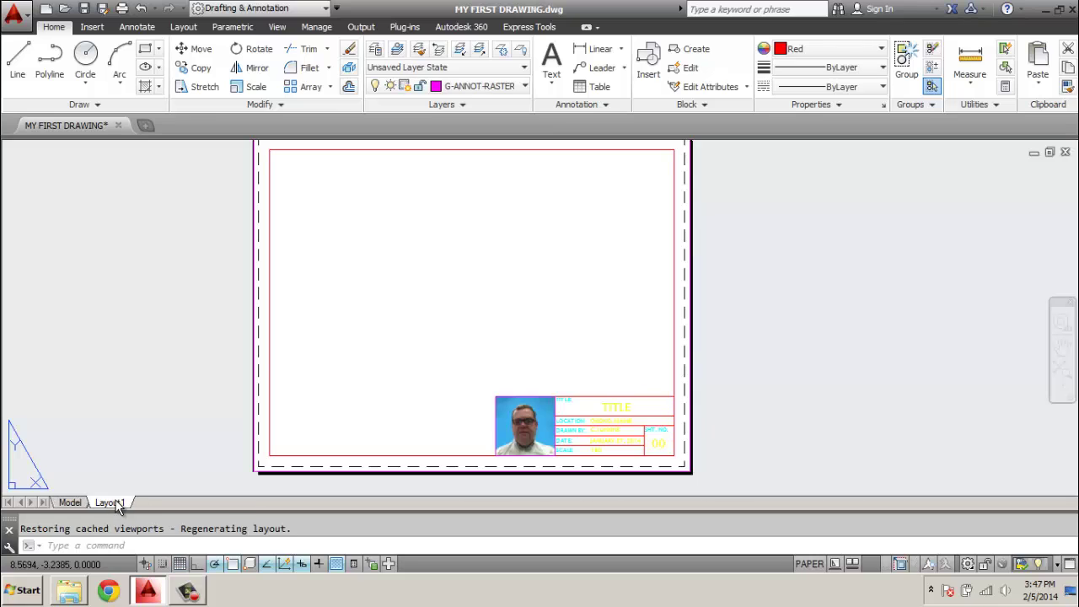
{"action": "left_click", "coordinate": [67, 503]}
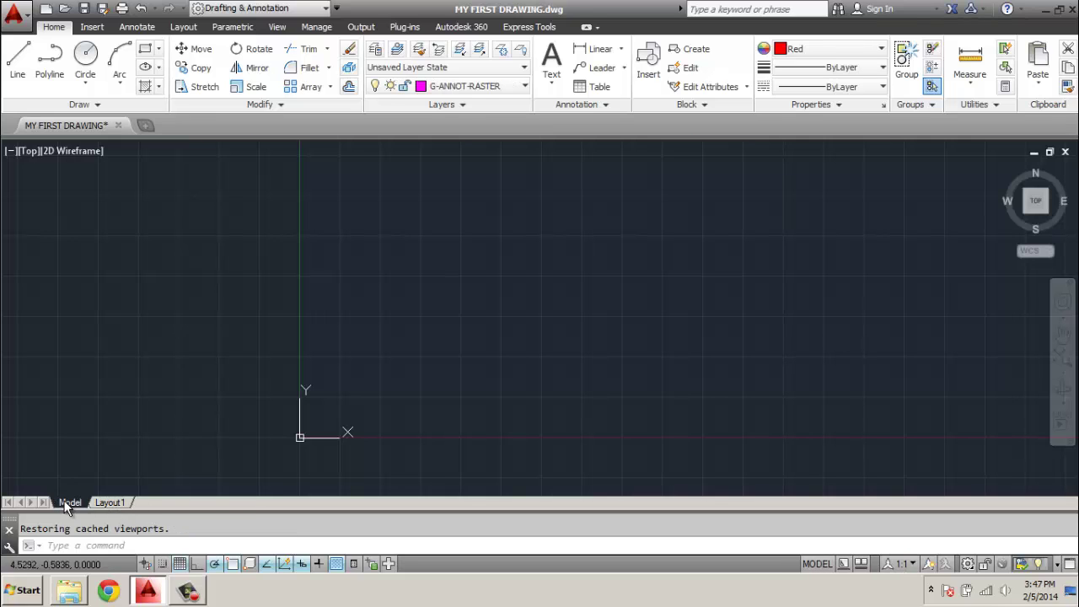
{"action": "left_click", "coordinate": [14, 19]}
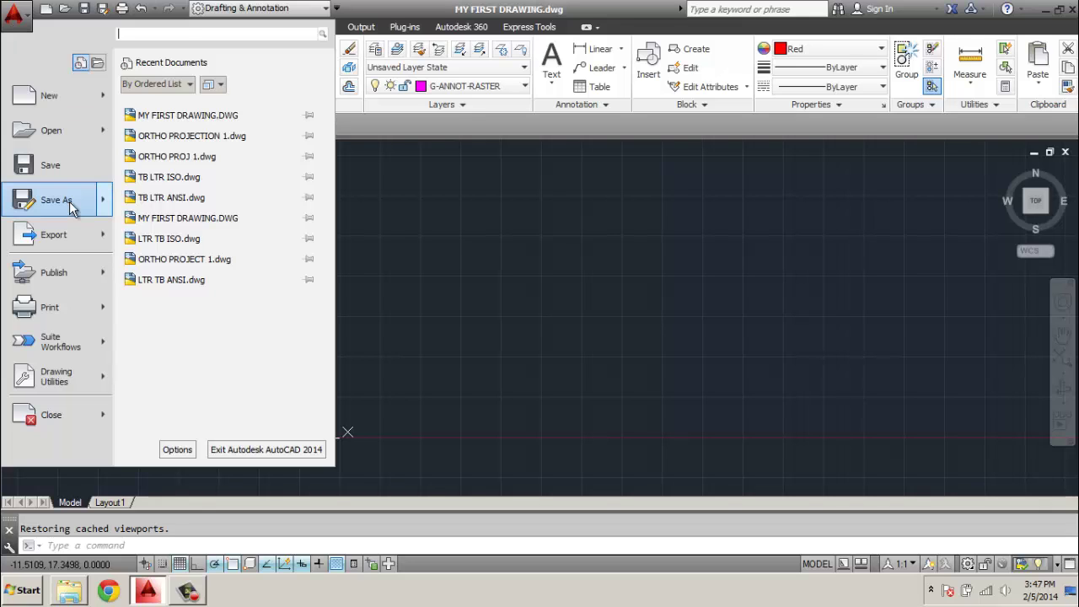
- Save the drawing as TB LTR ANSI.dwg in the CIE101C\TEMPLATES folder
{"action": "mouse_move", "coordinate": [72, 211]}
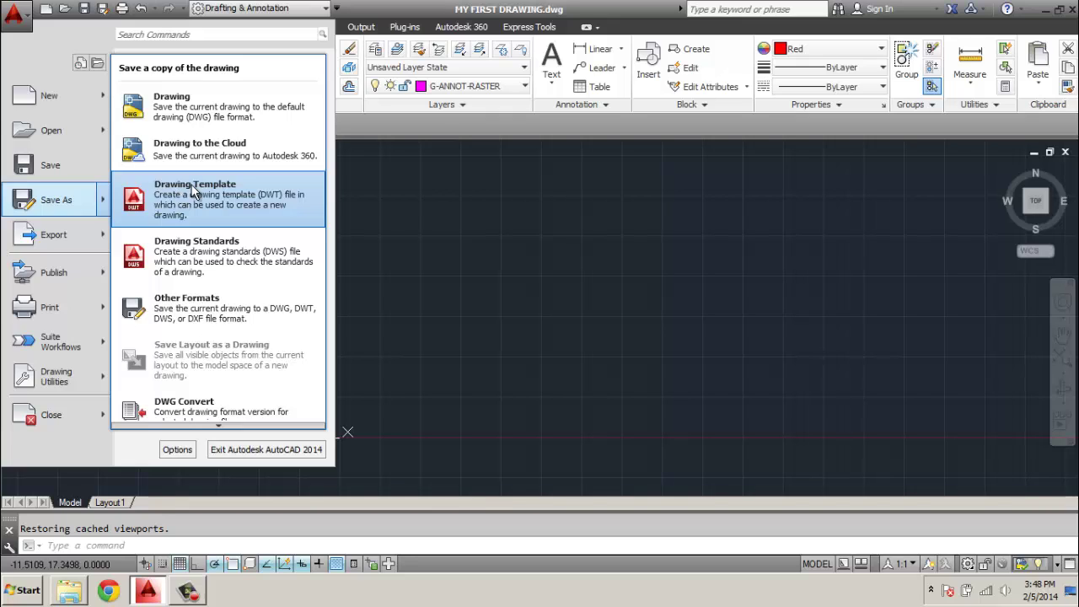
{"action": "left_click", "coordinate": [179, 110]}
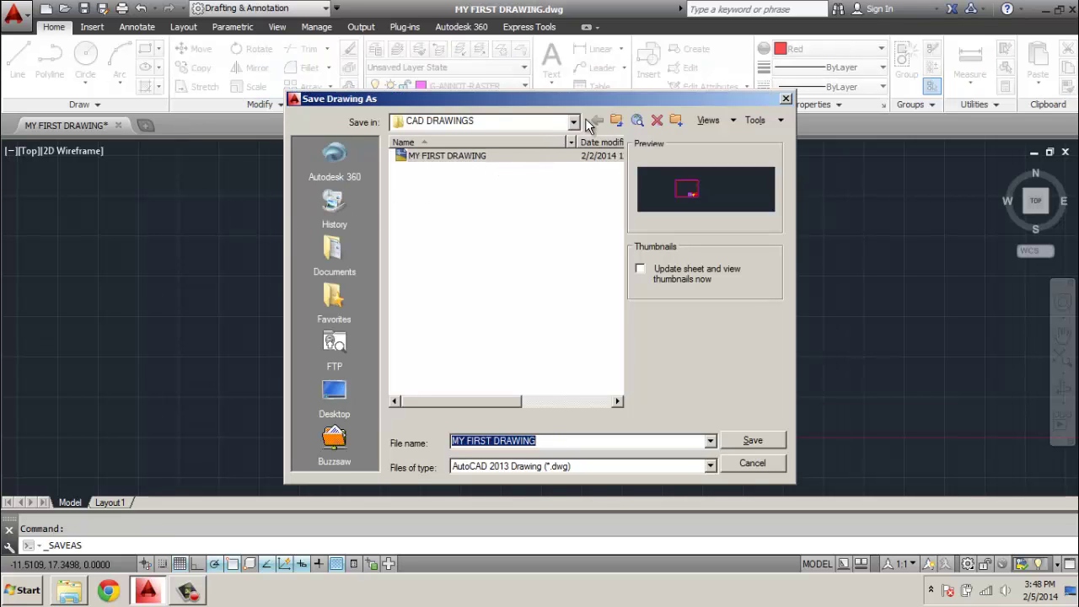
{"action": "left_click", "coordinate": [573, 122]}
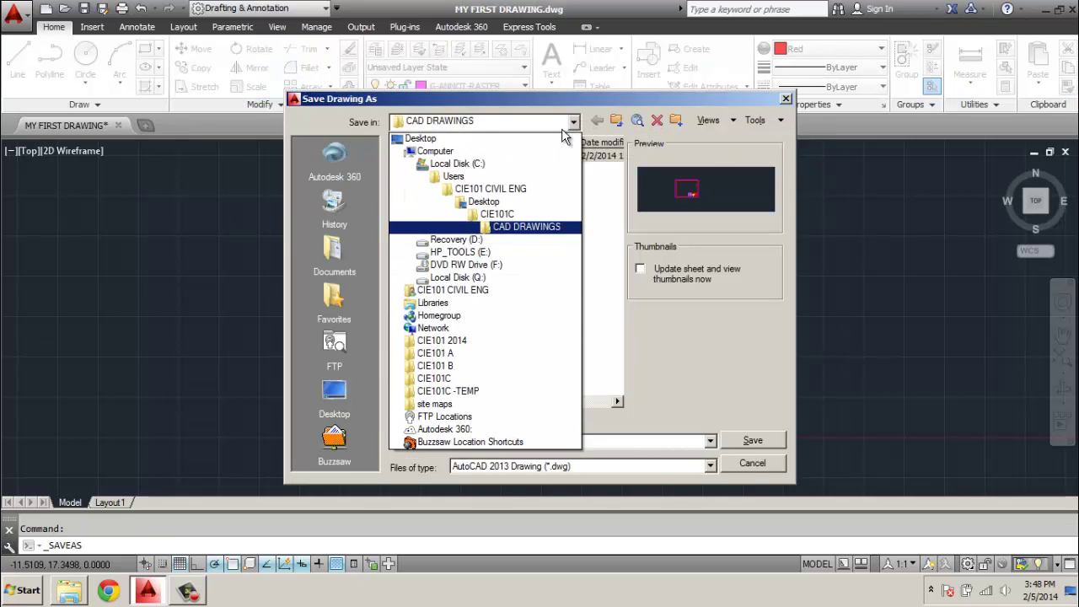
{"action": "left_click", "coordinate": [503, 214]}
{"action": "double_click", "coordinate": [439, 184]}
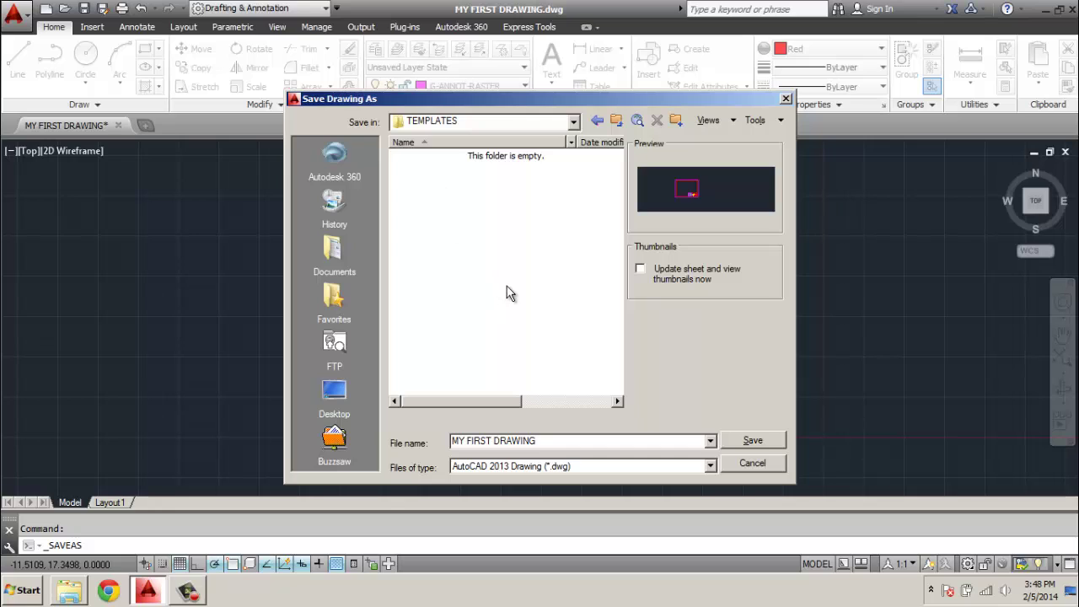
{"action": "left_click_drag", "start_coordinate": [536, 441], "coordinate": [434, 443]}
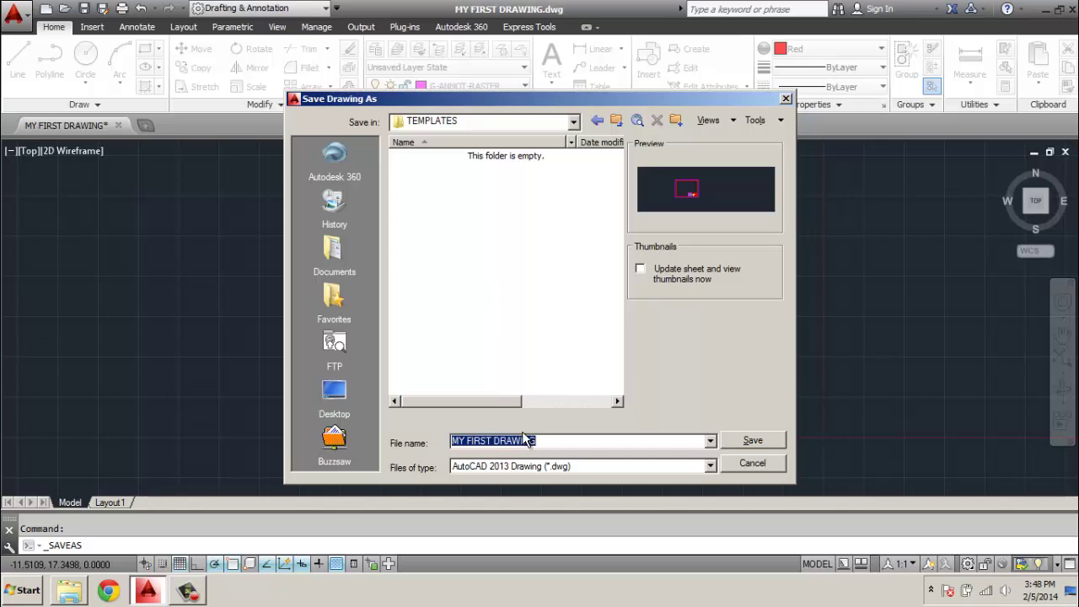
{"action": "type", "text": "TB LTR ANSI"}
{"action": "left_click", "coordinate": [768, 442]}
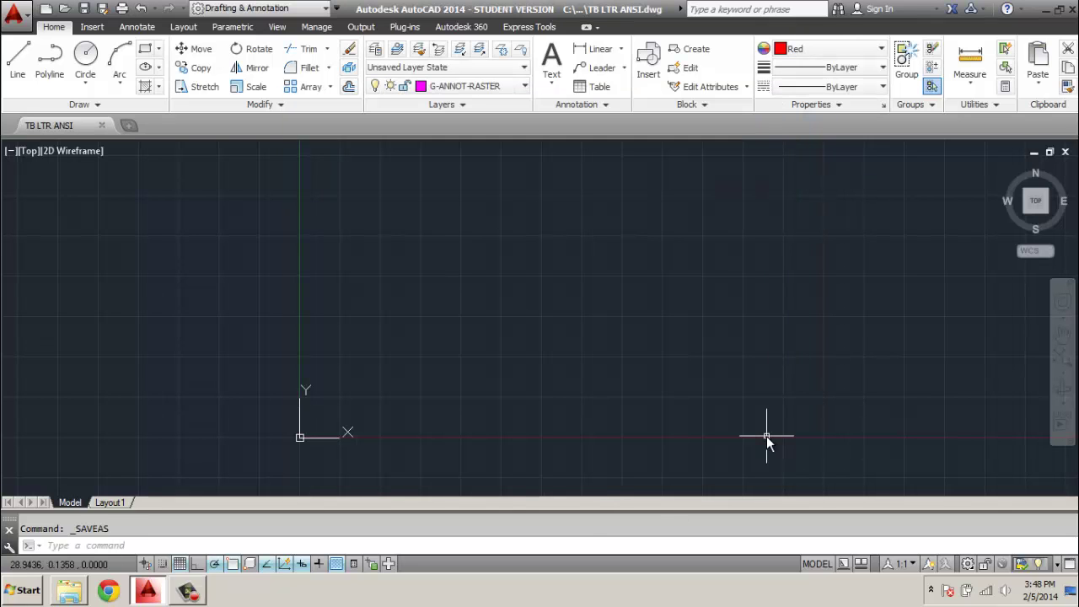
- Display TB LTR ANSI's Layout1 title-block sheet instead of model space
{"action": "left_click", "coordinate": [109, 501]}
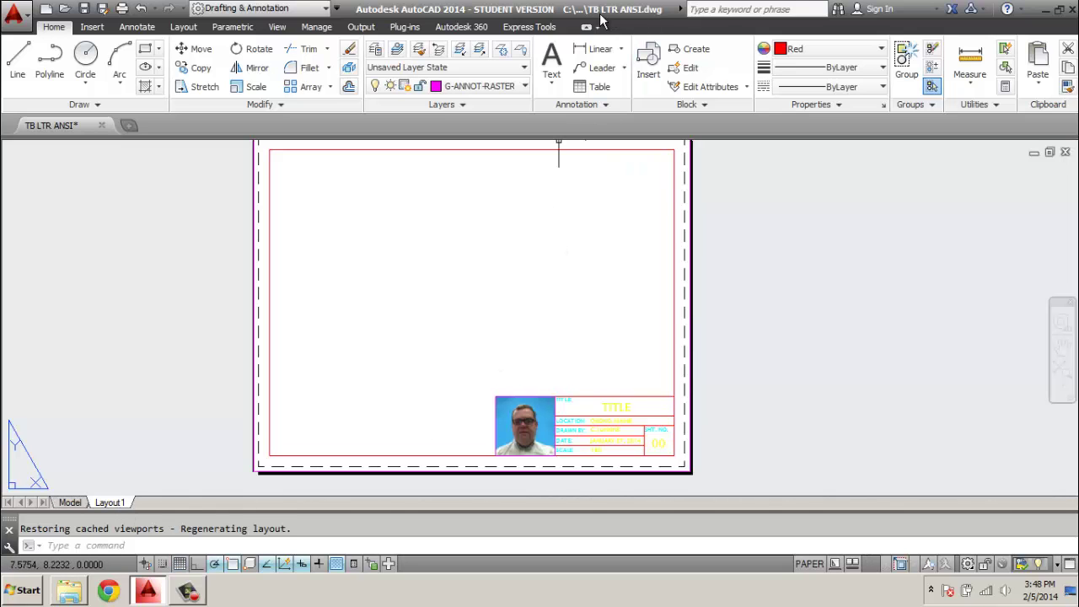
{"action": "left_click", "coordinate": [72, 501]}
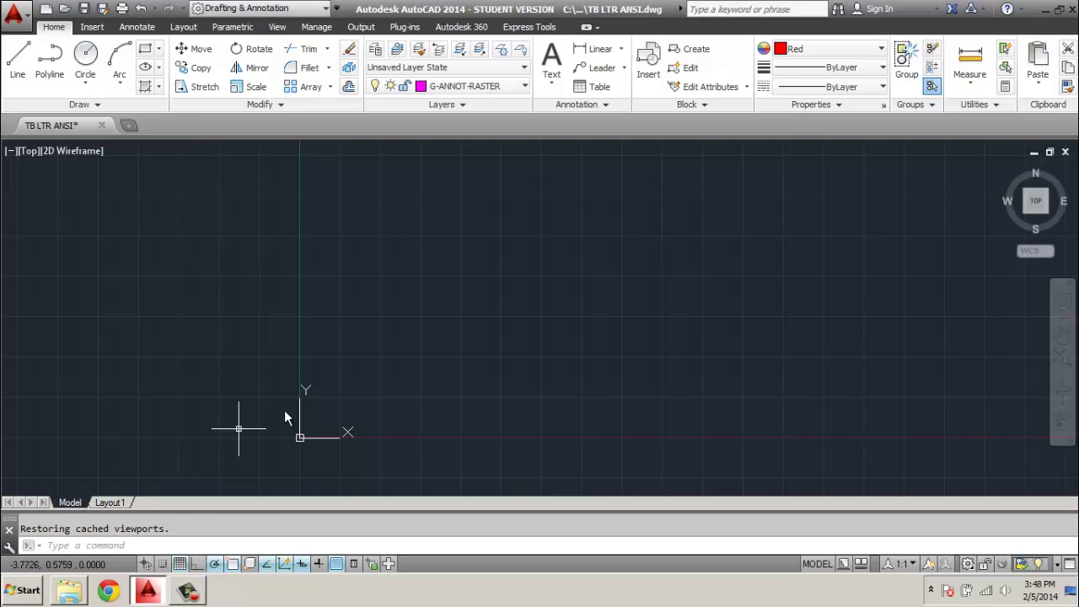
{"action": "left_click", "coordinate": [117, 502]}
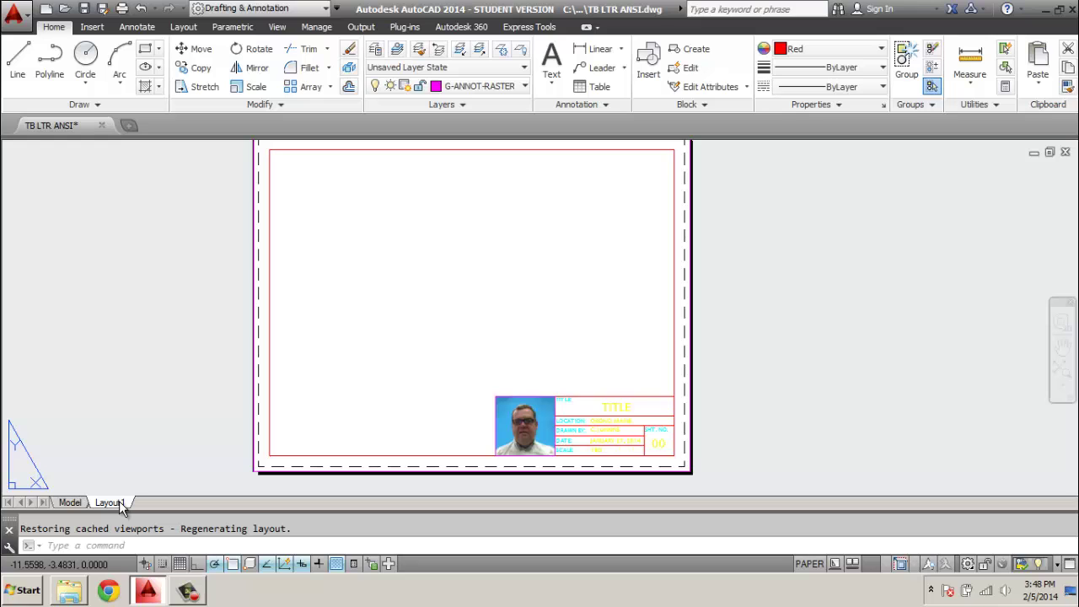
{"action": "left_click", "coordinate": [13, 19]}
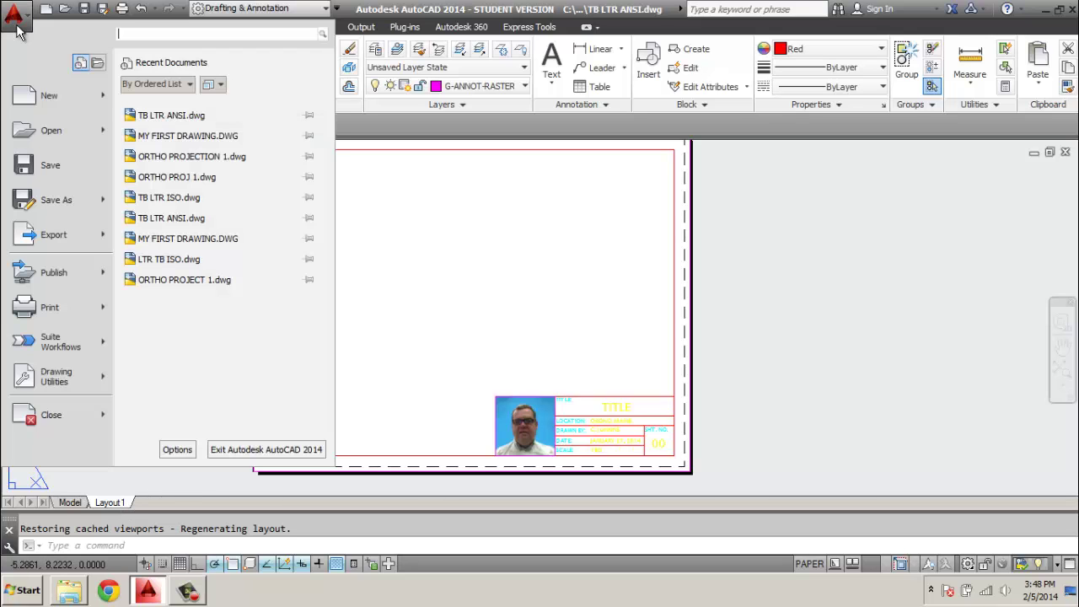
- Create a new drawing, Drawing1, from the acadiso.dwt template
{"action": "left_click", "coordinate": [43, 97]}
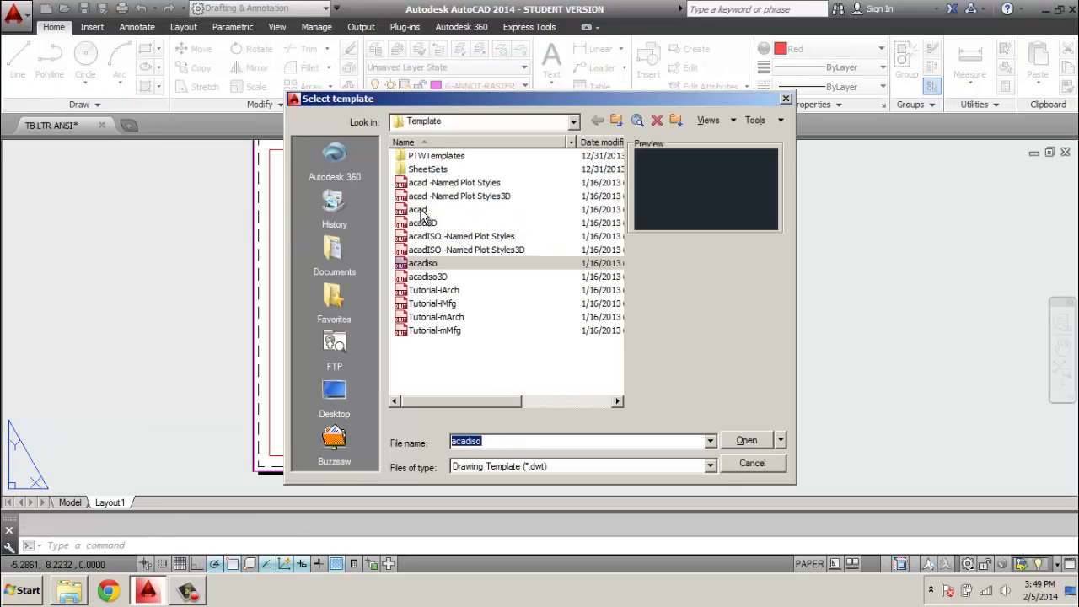
{"action": "left_click", "coordinate": [423, 278]}
{"action": "left_click", "coordinate": [421, 266]}
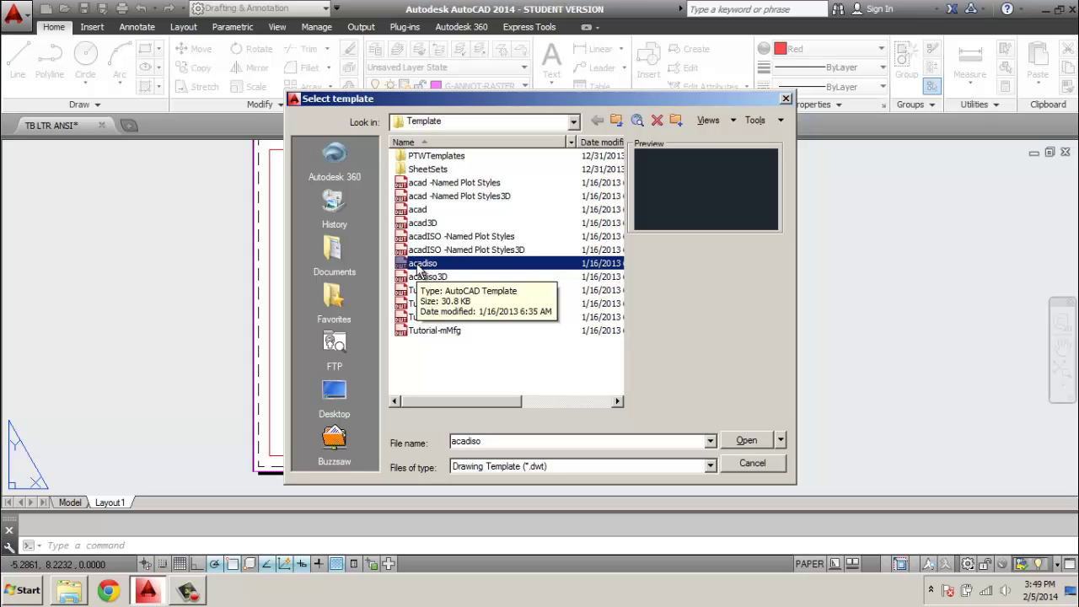
{"action": "double_click", "coordinate": [418, 265]}
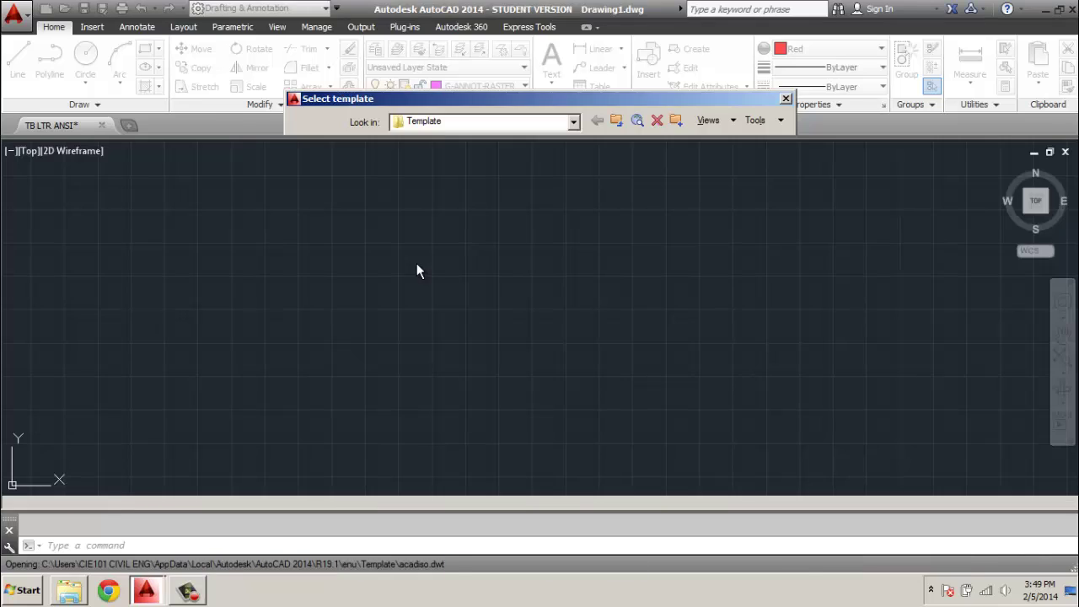
- Save the new drawing as TB LTR ISO in the TEMPLATES folder
{"action": "left_click", "coordinate": [15, 18]}
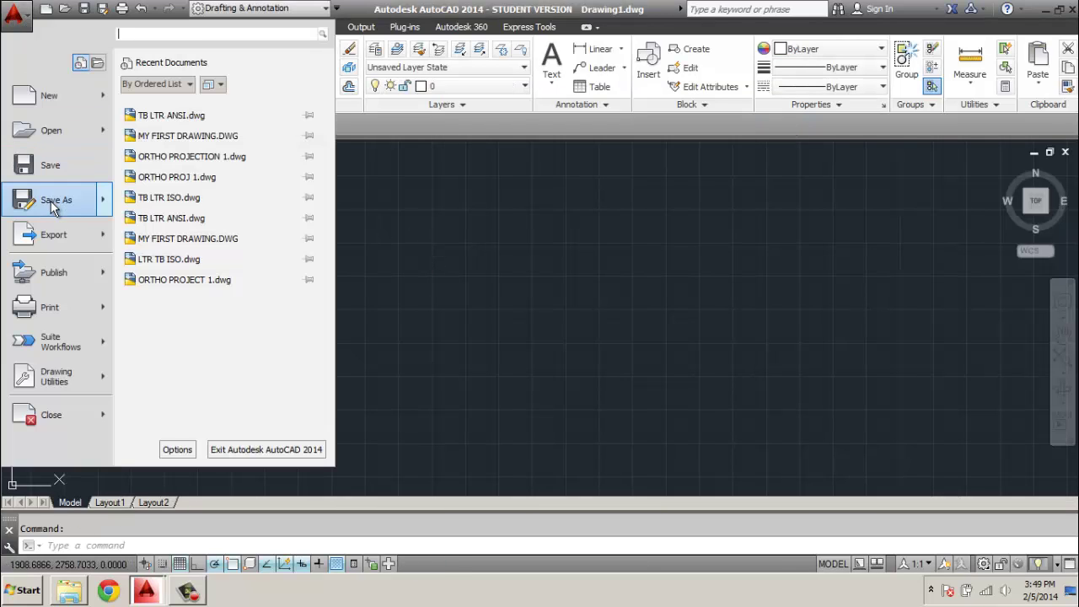
{"action": "left_click", "coordinate": [51, 200]}
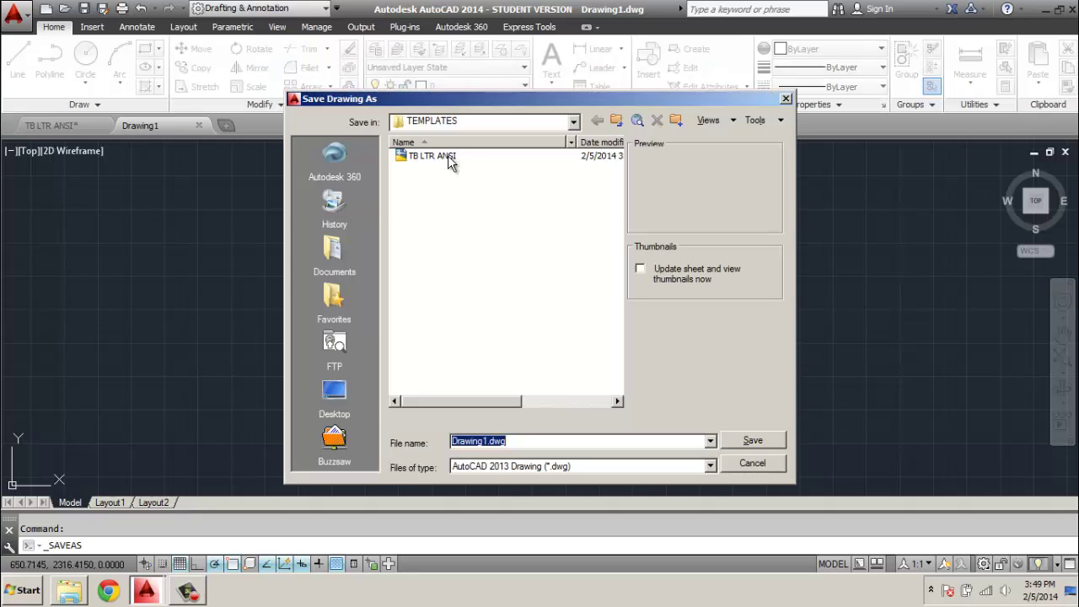
{"action": "type", "text": "T"}
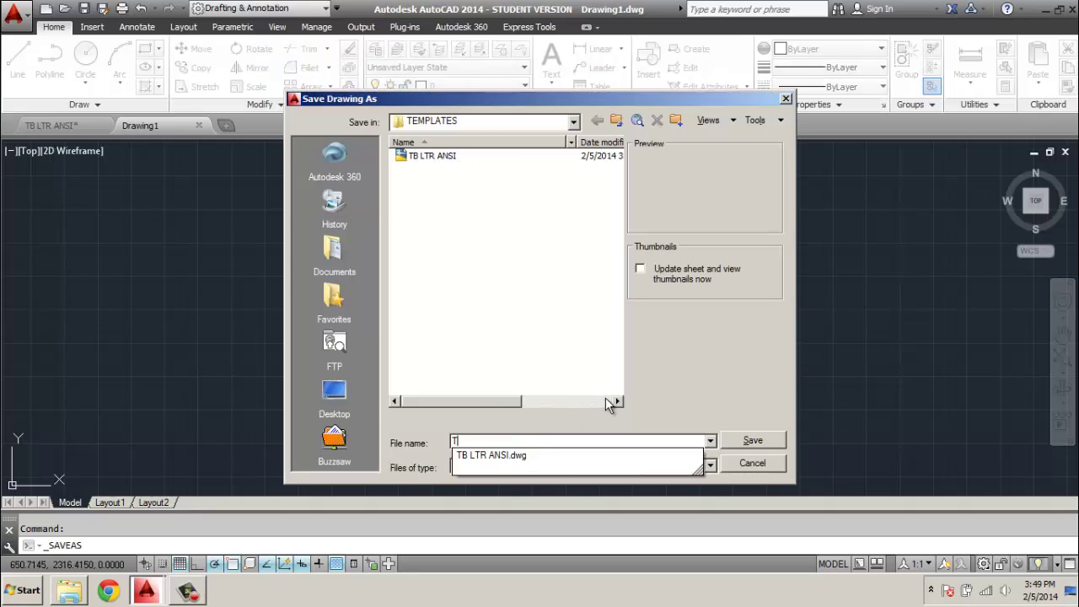
{"action": "type", "text": "B LTR ISO"}
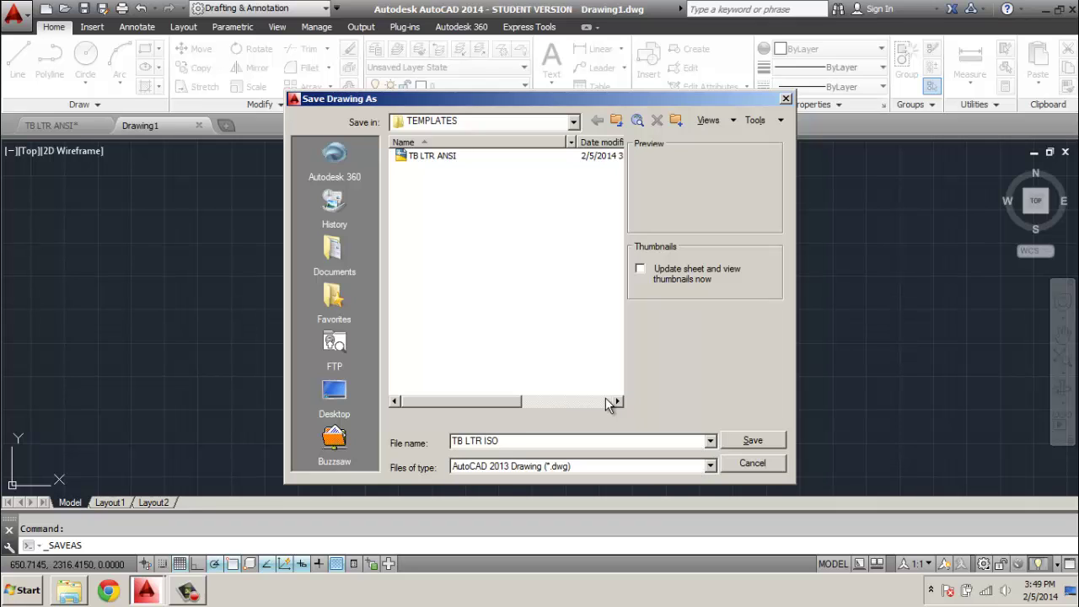
{"action": "key", "text": "Return"}
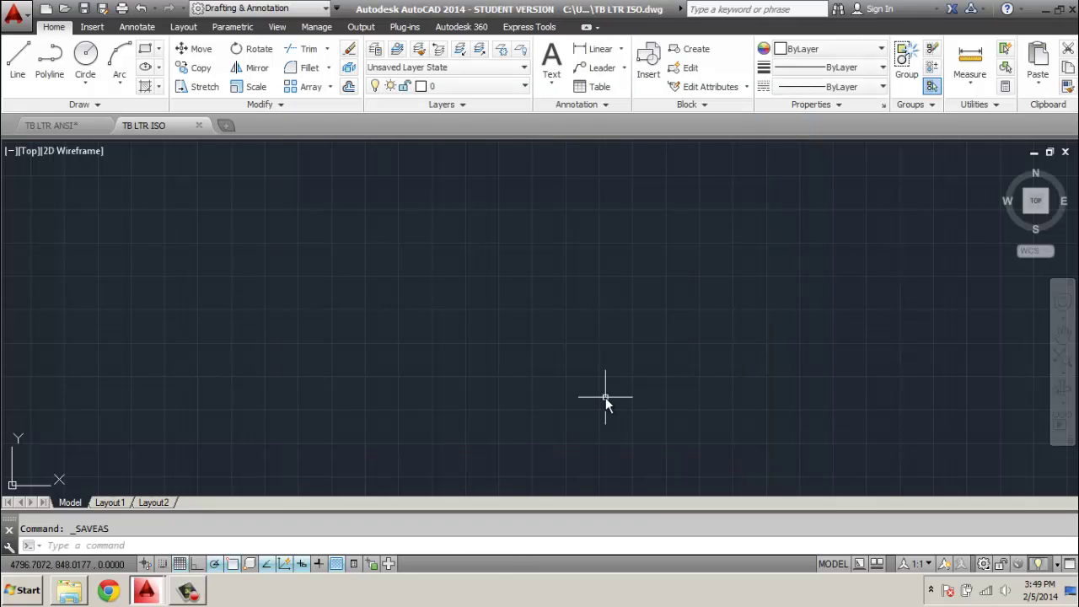
{"action": "left_click", "coordinate": [12, 20]}
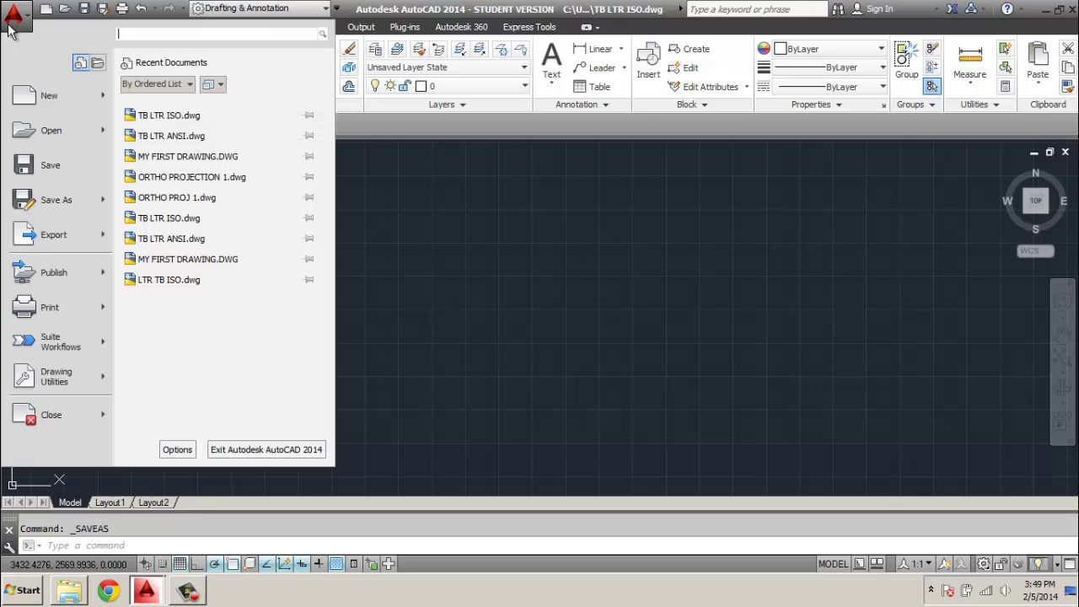
- Keep Decimal length units with a Millimeters insertion scale in the Drawing Units dialog
{"action": "left_click", "coordinate": [51, 376]}
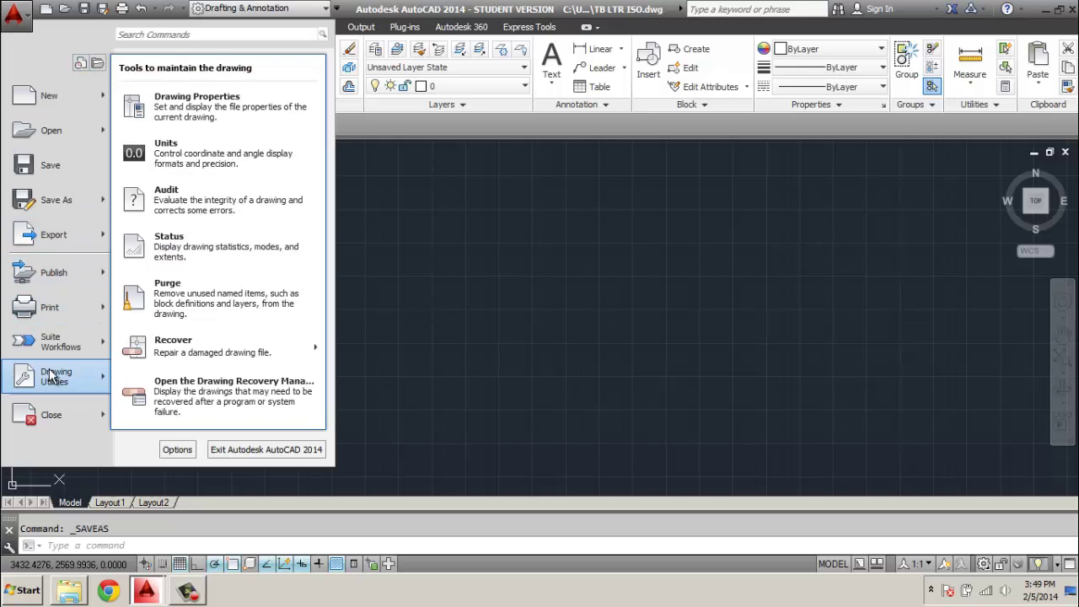
{"action": "left_click", "coordinate": [169, 153]}
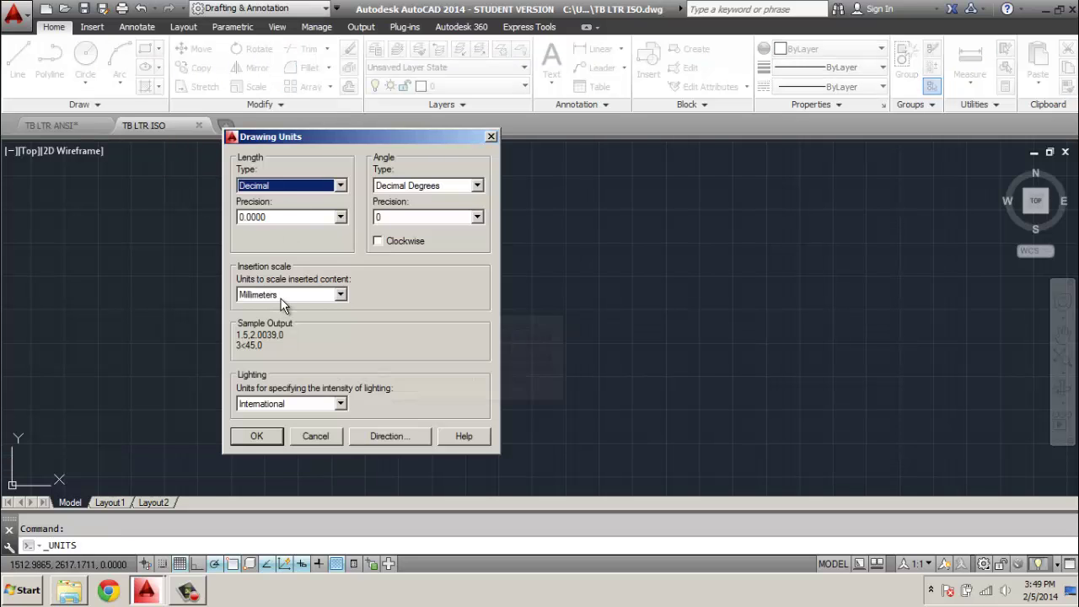
{"action": "left_click", "coordinate": [259, 435]}
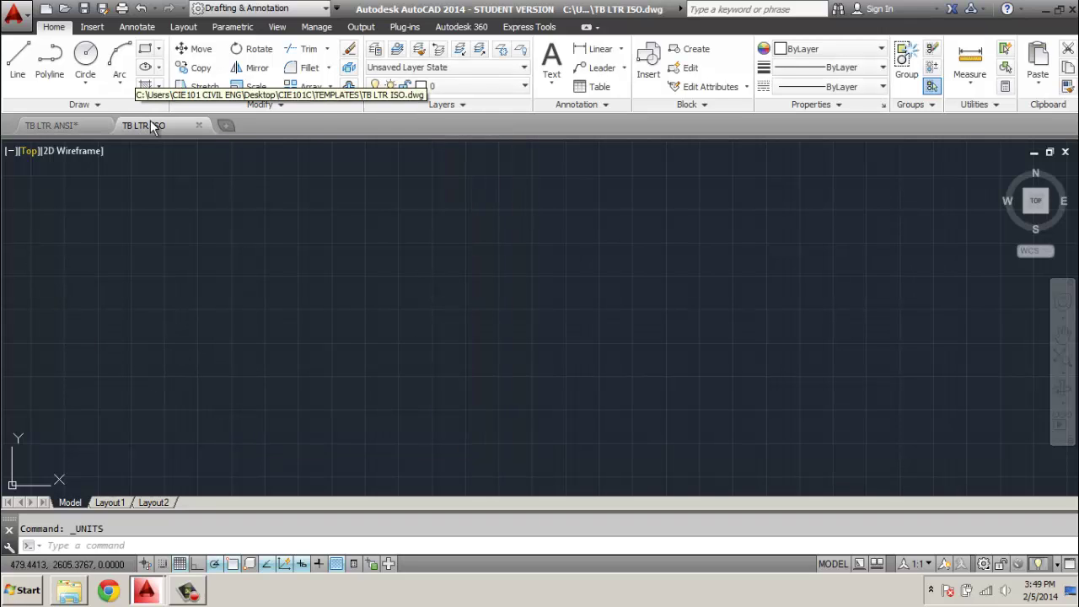
- Switch TB LTR ISO to its Layout1 paper sheet
{"action": "mouse_move", "coordinate": [150, 121]}
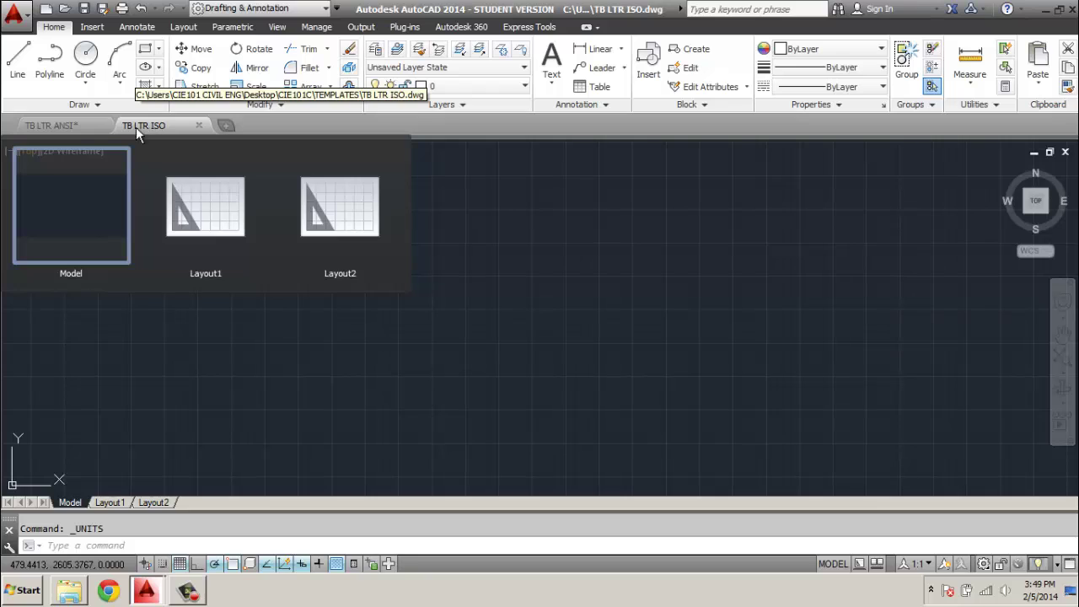
{"action": "mouse_move", "coordinate": [68, 126]}
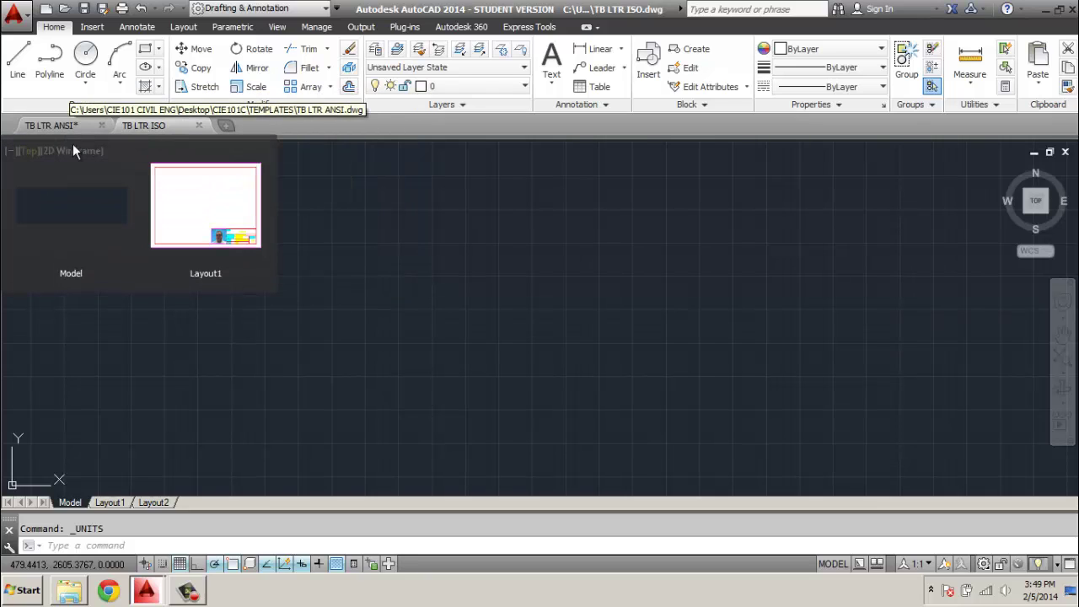
{"action": "left_click", "coordinate": [110, 502]}
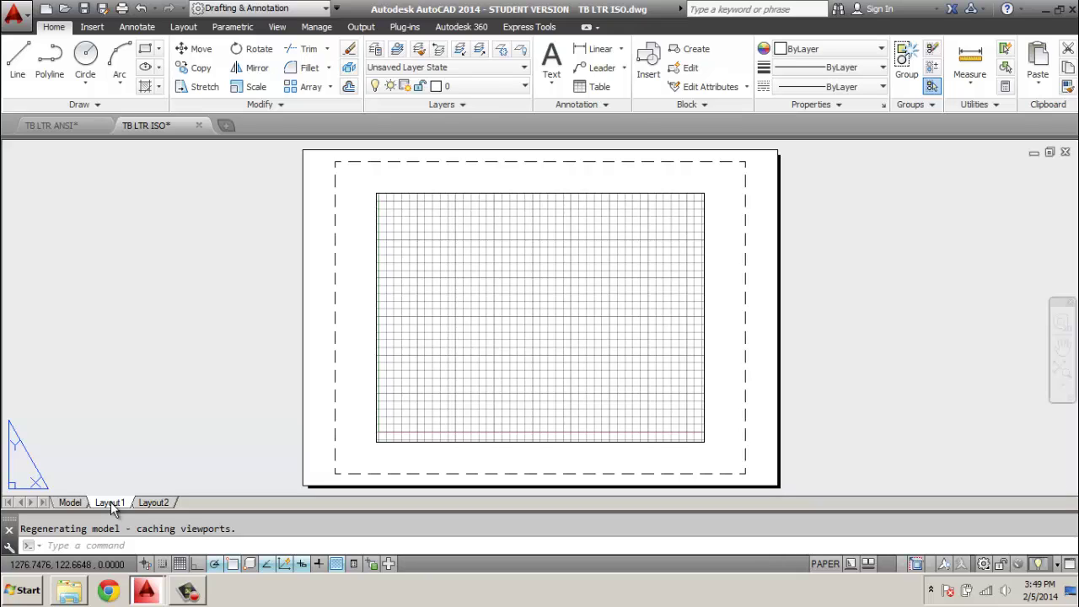
- Delete Layout2 and erase Layout1's gridded viewport
{"action": "right_click", "coordinate": [158, 502]}
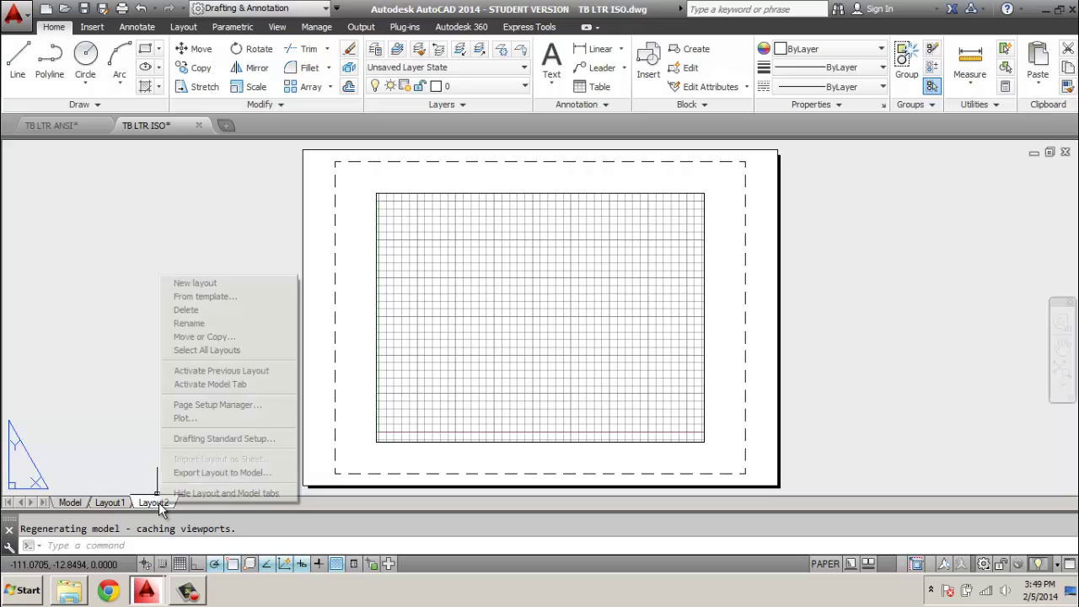
{"action": "left_click", "coordinate": [186, 309]}
{"action": "left_click", "coordinate": [566, 341]}
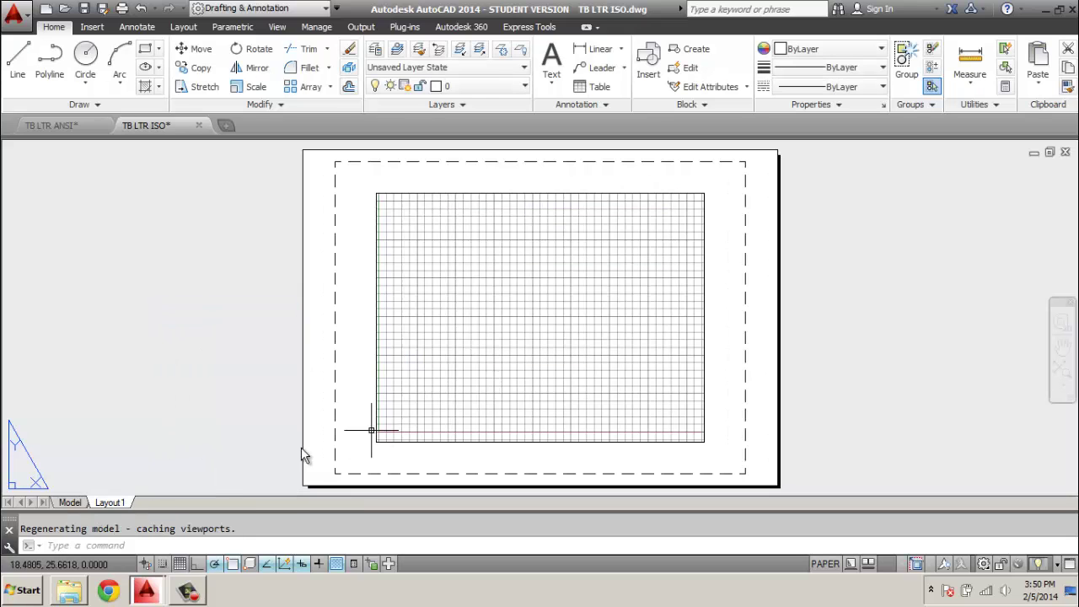
{"action": "left_click", "coordinate": [471, 194]}
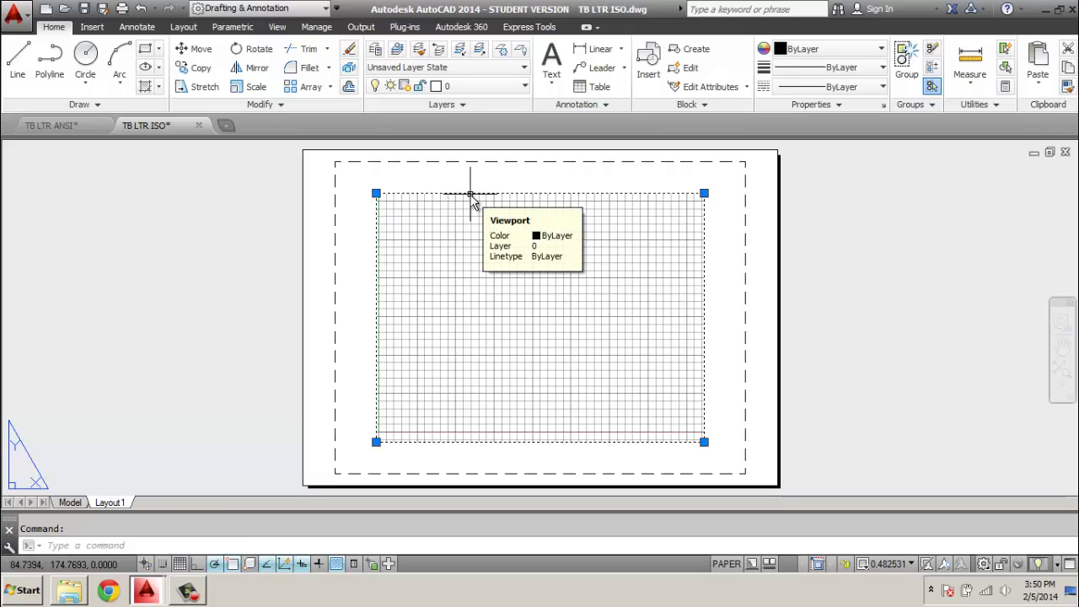
{"action": "key", "text": "Delete"}
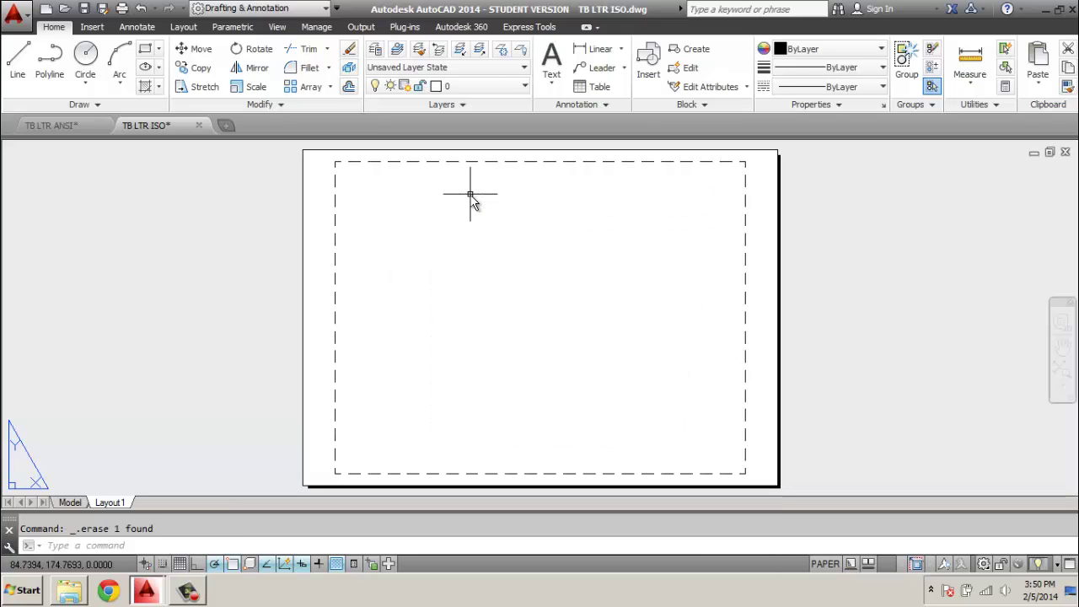
- Give Layout1's page setup ANSI A (11.00 x 8.50 Inches) paper, CIE101B.ctb and scaled lineweights
{"action": "right_click", "coordinate": [114, 502]}
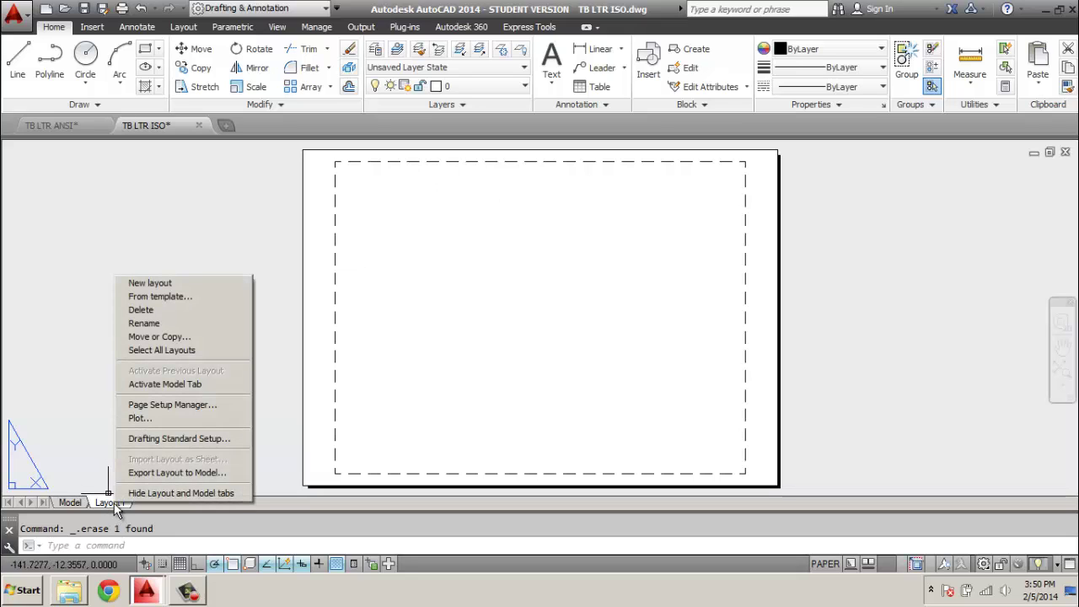
{"action": "left_click", "coordinate": [158, 404]}
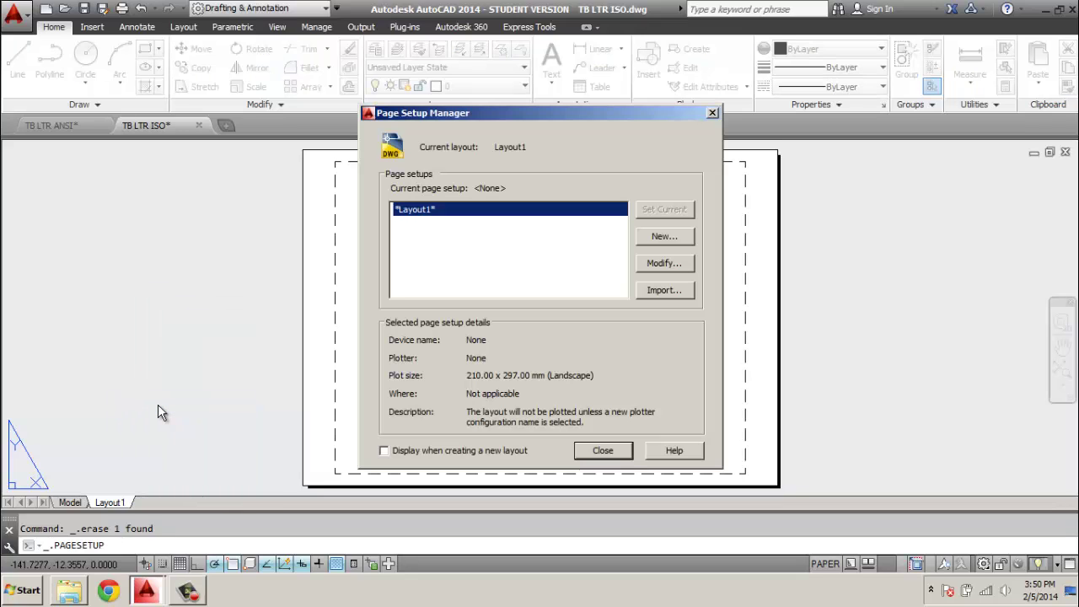
{"action": "left_click", "coordinate": [661, 263]}
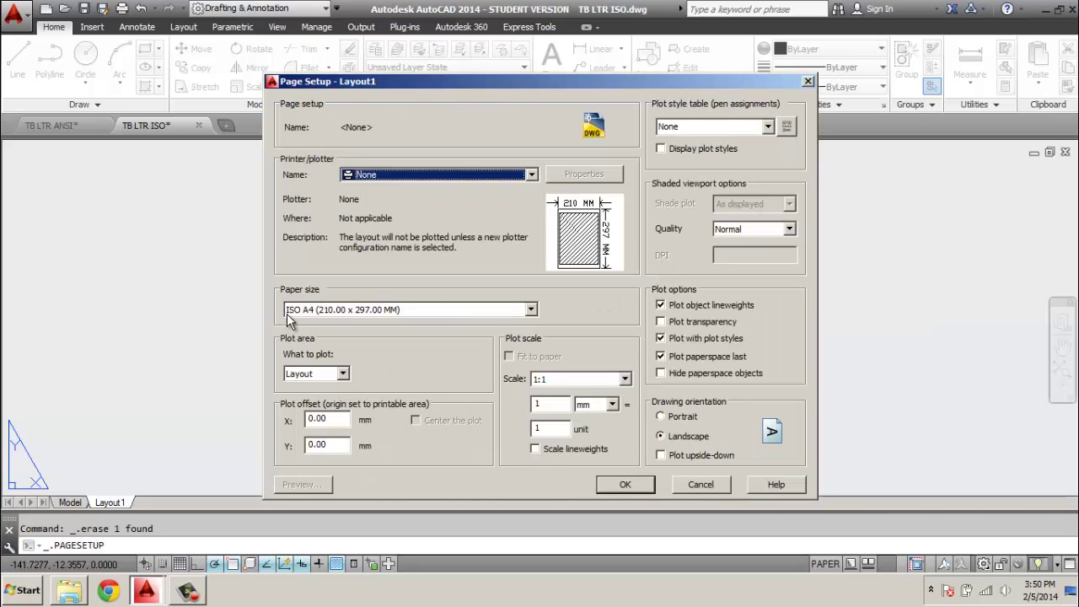
{"action": "left_click", "coordinate": [531, 312]}
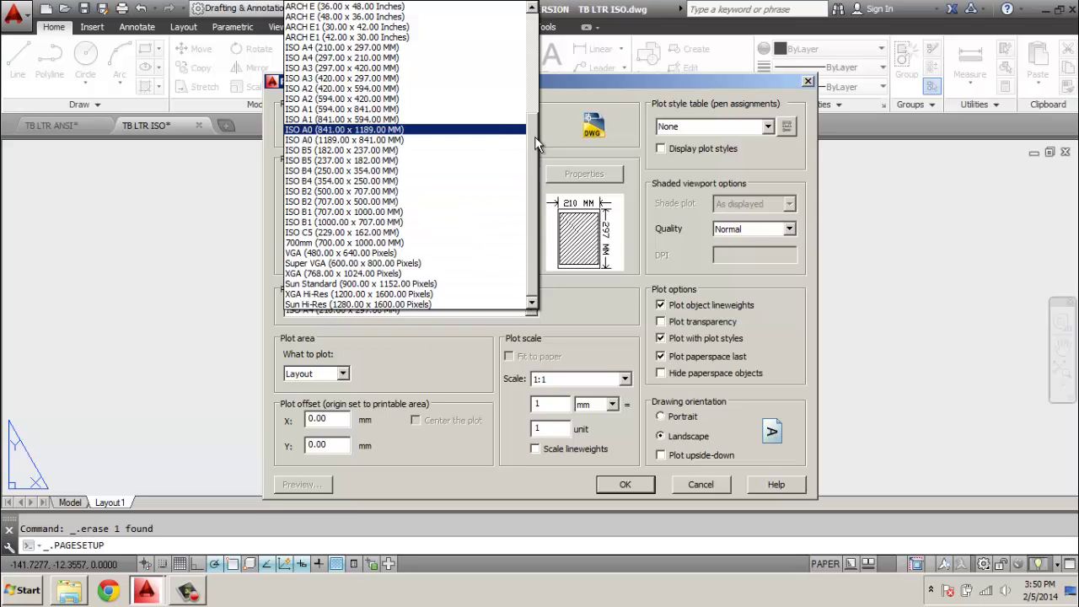
{"action": "left_click_drag", "start_coordinate": [535, 139], "coordinate": [539, 38]}
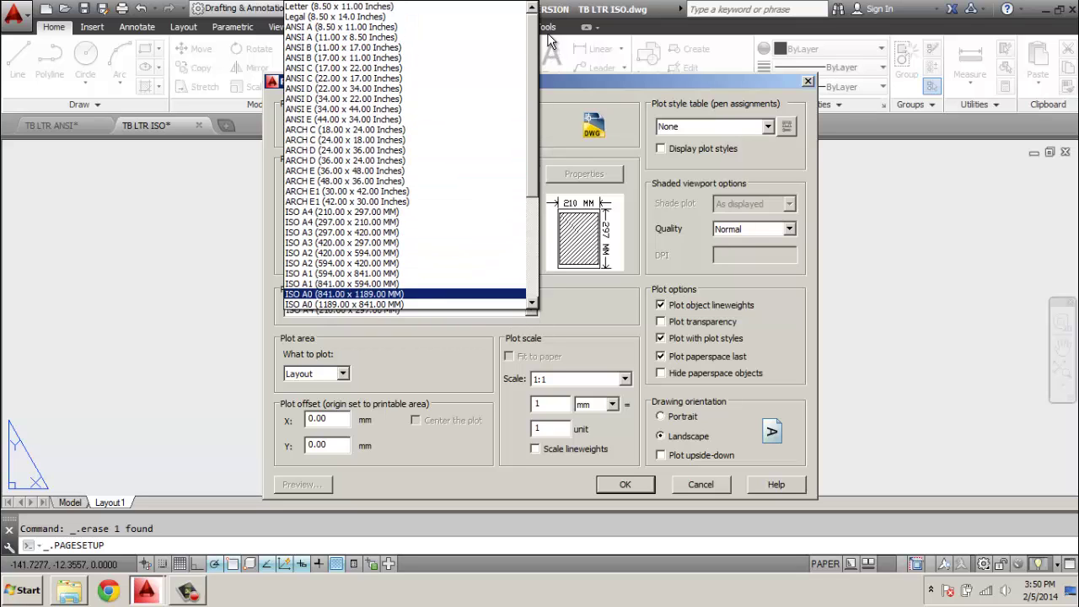
{"action": "left_click", "coordinate": [376, 39]}
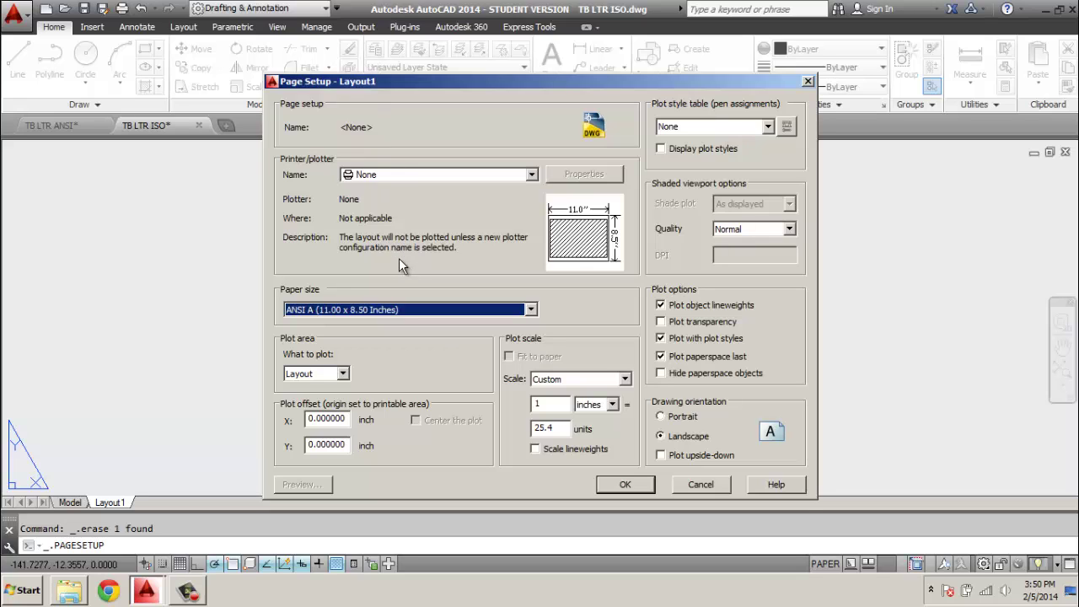
{"action": "left_click", "coordinate": [739, 128]}
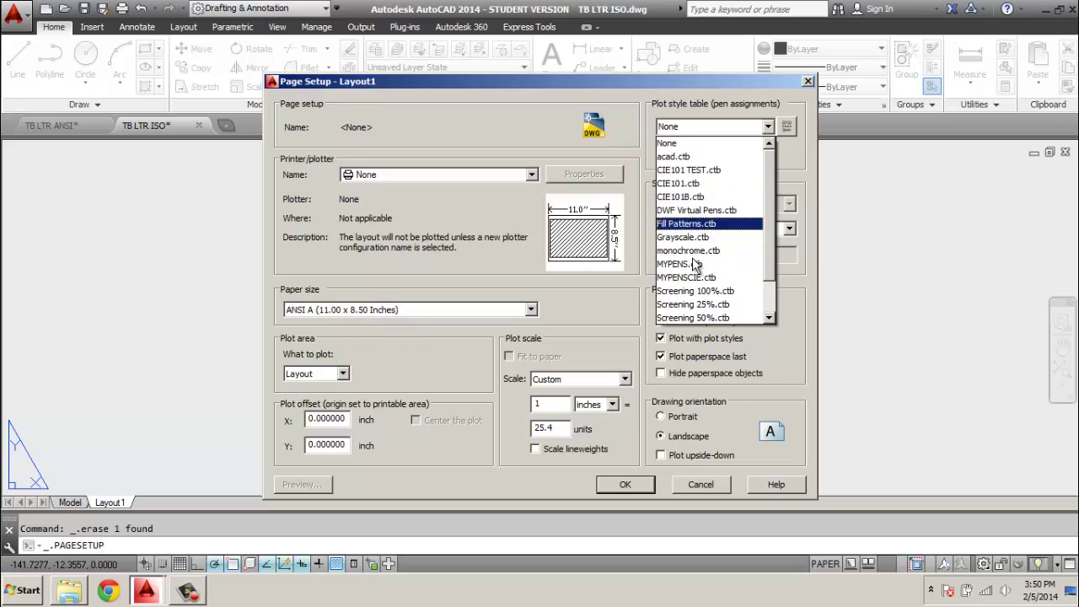
{"action": "left_click", "coordinate": [678, 196]}
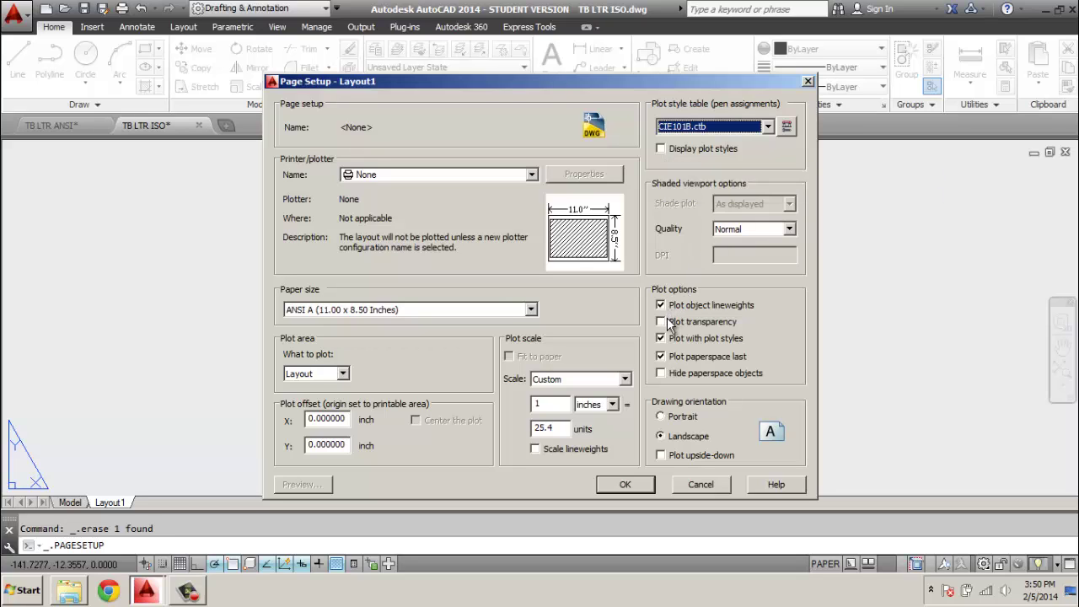
{"action": "left_click", "coordinate": [534, 449]}
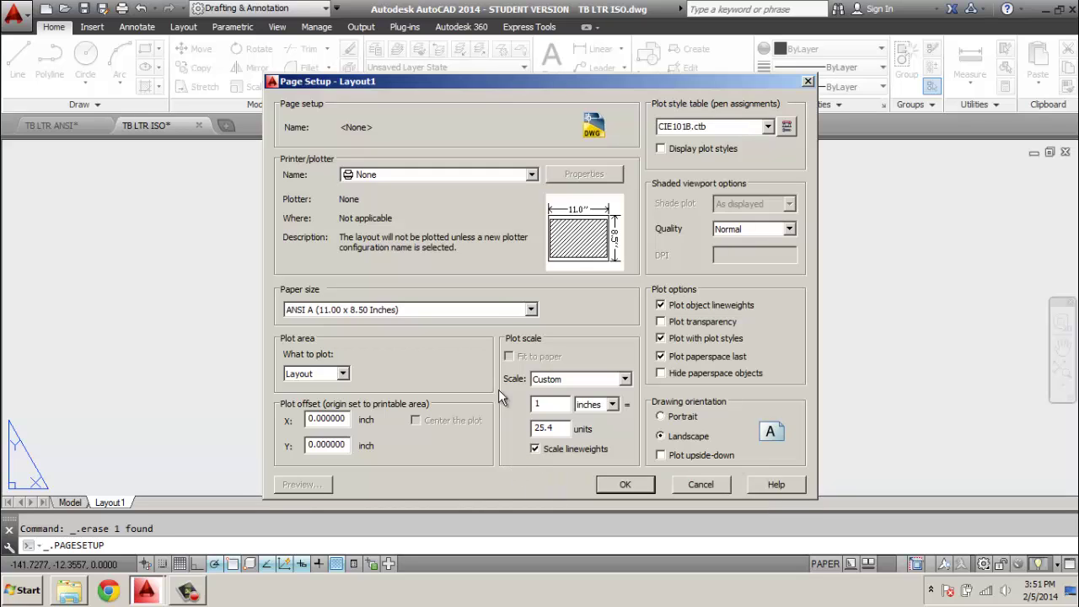
- Set Layout1's plotter to Adobe PDF, preview the plot, and apply the page setup
{"action": "left_click", "coordinate": [531, 174]}
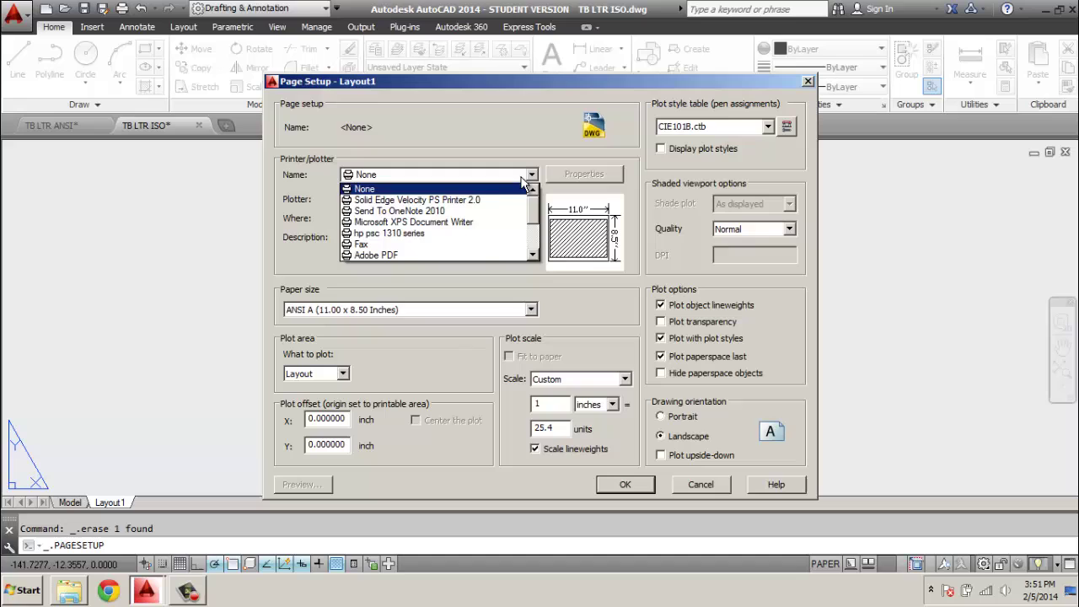
{"action": "left_click", "coordinate": [465, 254]}
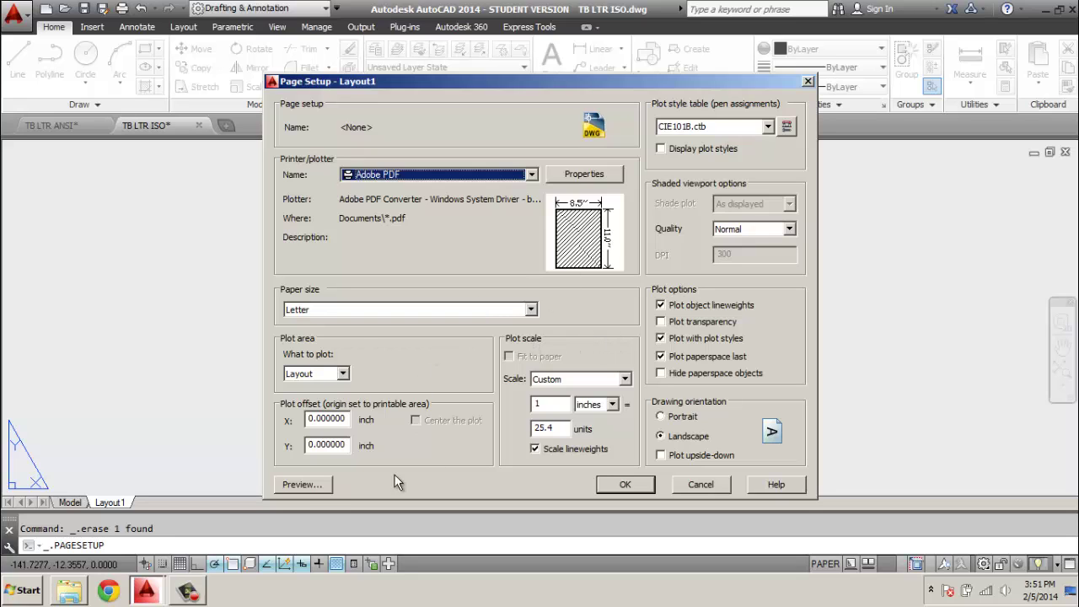
{"action": "left_click", "coordinate": [303, 484]}
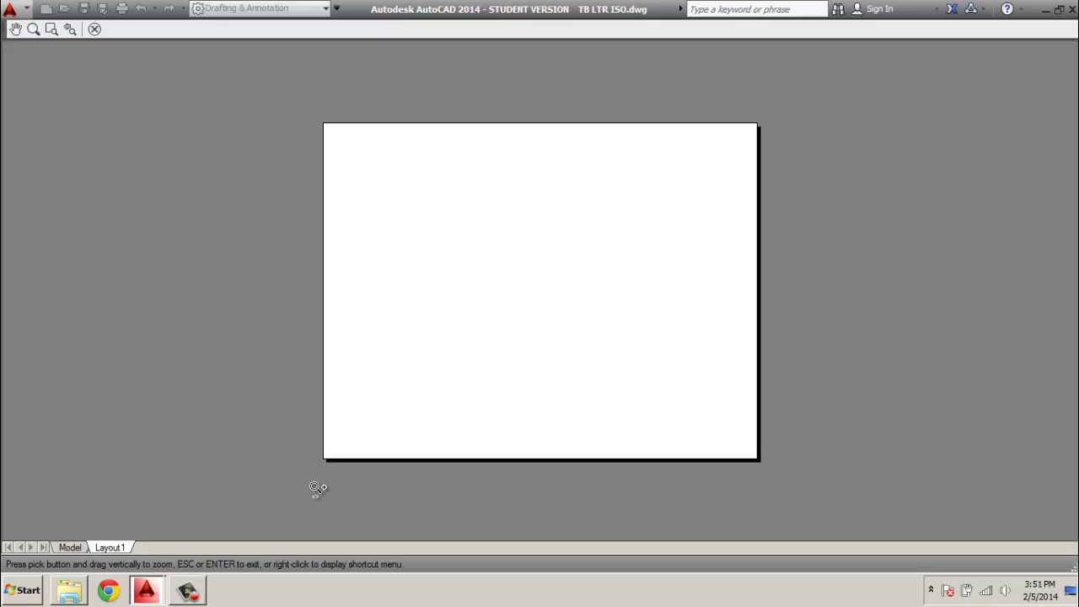
{"action": "key", "text": "Escape"}
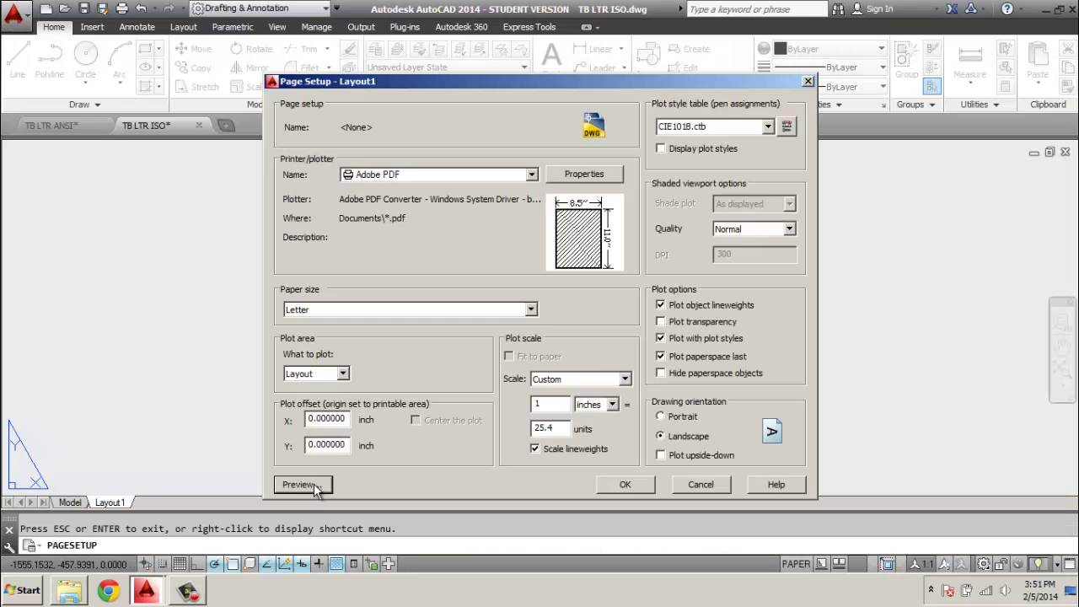
{"action": "left_click", "coordinate": [626, 485]}
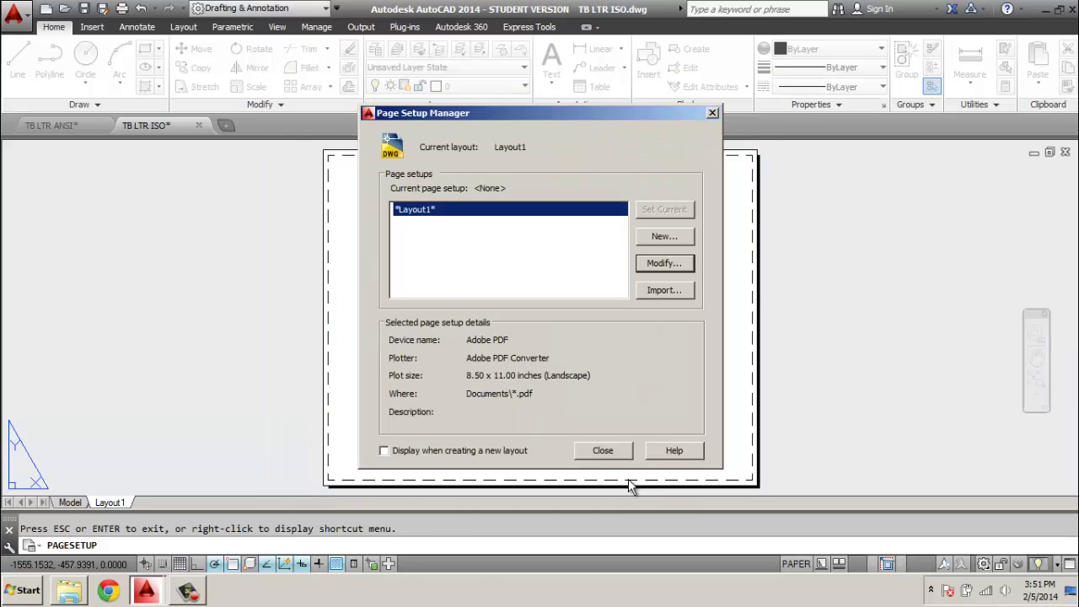
{"action": "left_click", "coordinate": [615, 451]}
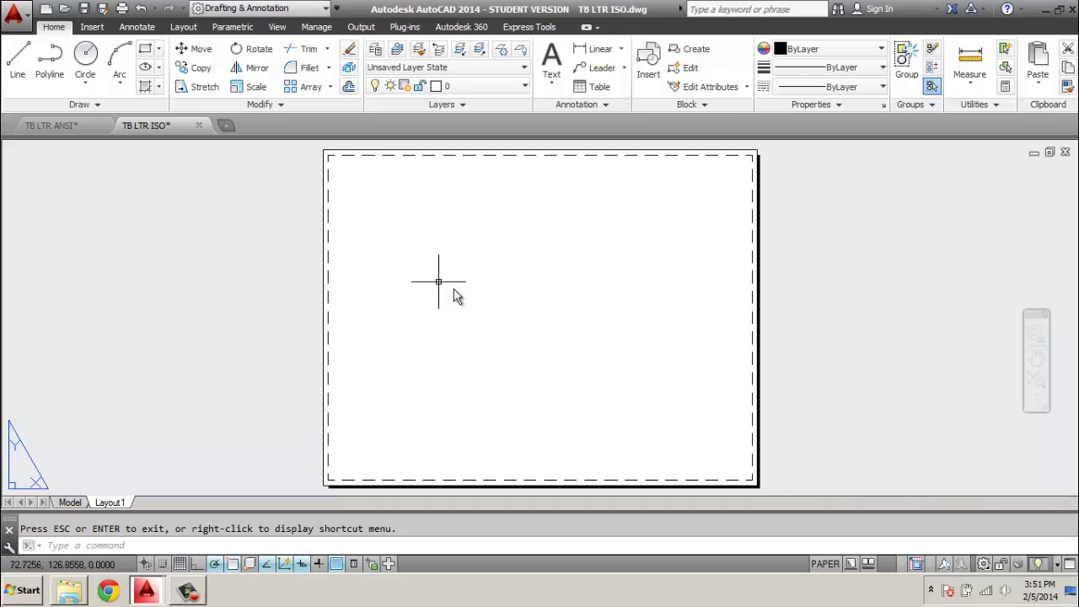
- Copy the TB LTR ANSI Layout1 title block to the clipboard, then switch to TB LTR ISO
{"action": "left_click", "coordinate": [57, 126]}
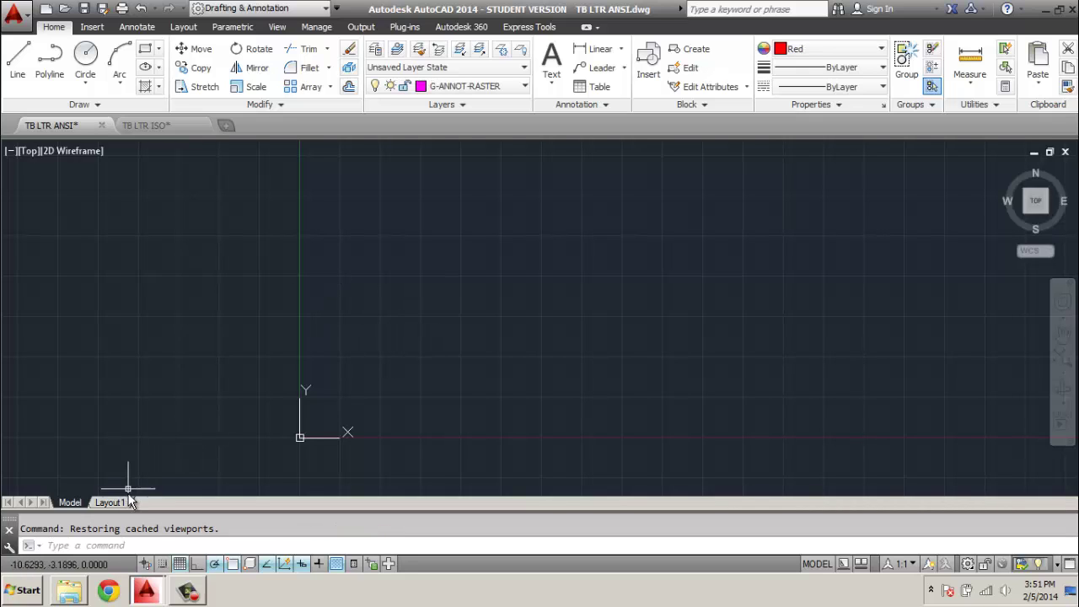
{"action": "left_click", "coordinate": [118, 503]}
{"action": "scroll", "coordinate": [358, 384], "scroll_direction": "down", "scroll_amount": 2}
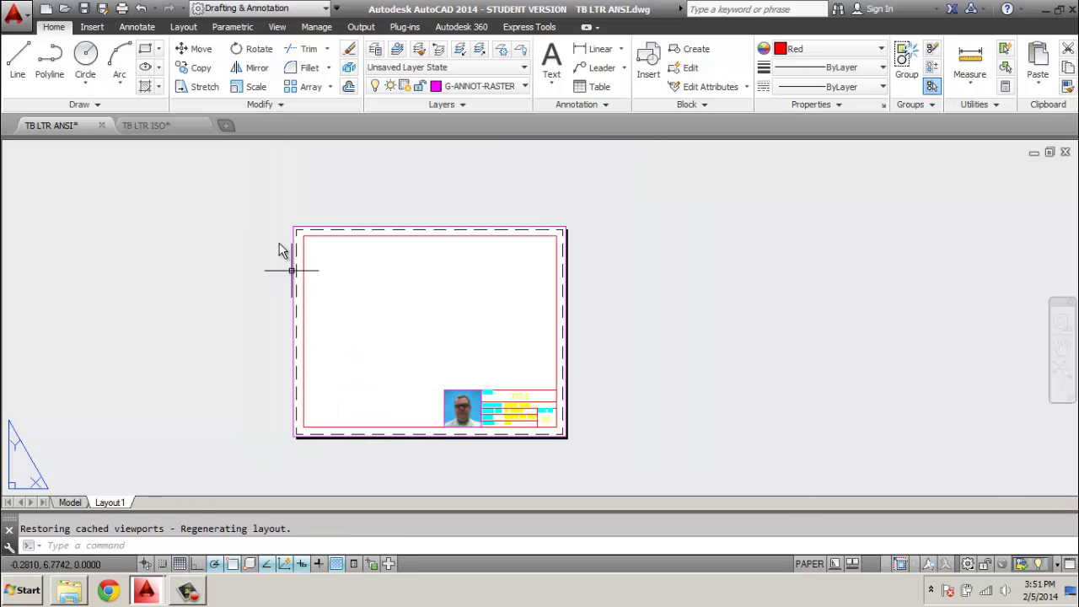
{"action": "left_click", "coordinate": [269, 193]}
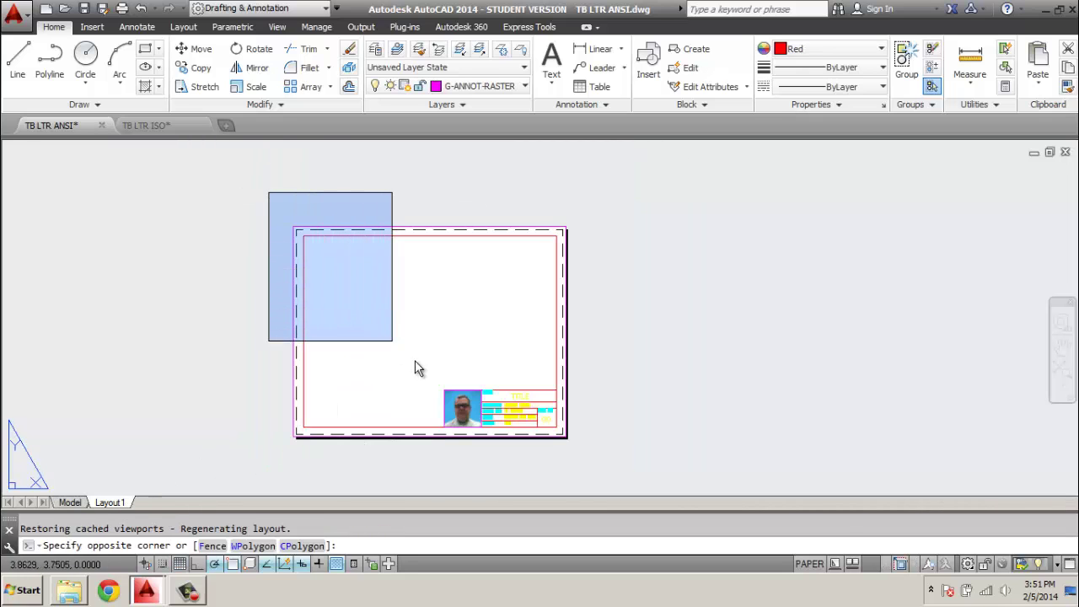
{"action": "left_click", "coordinate": [656, 471]}
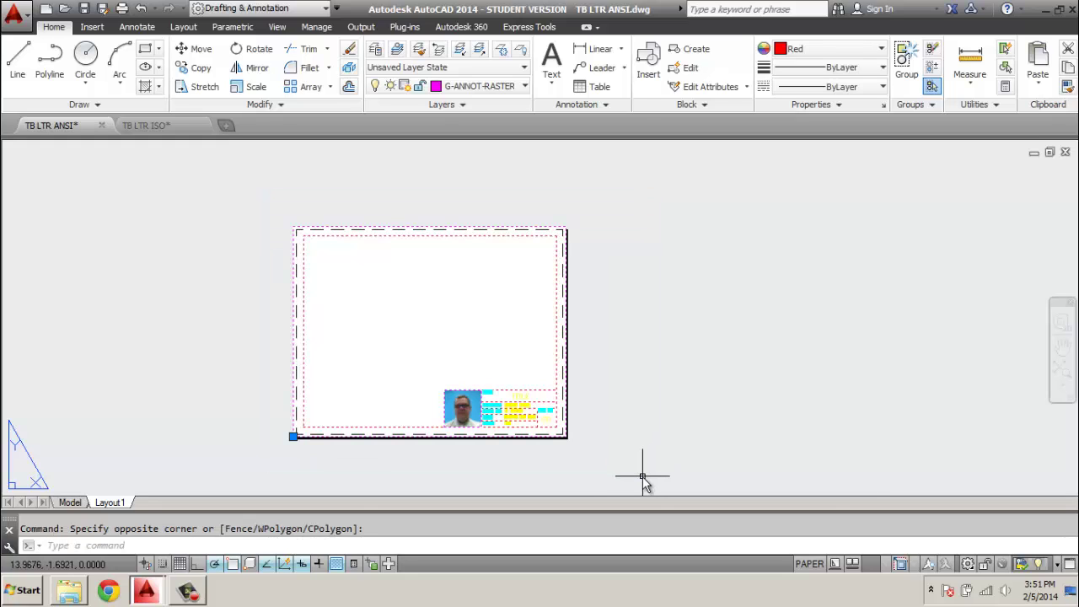
{"action": "key", "text": "Escape"}
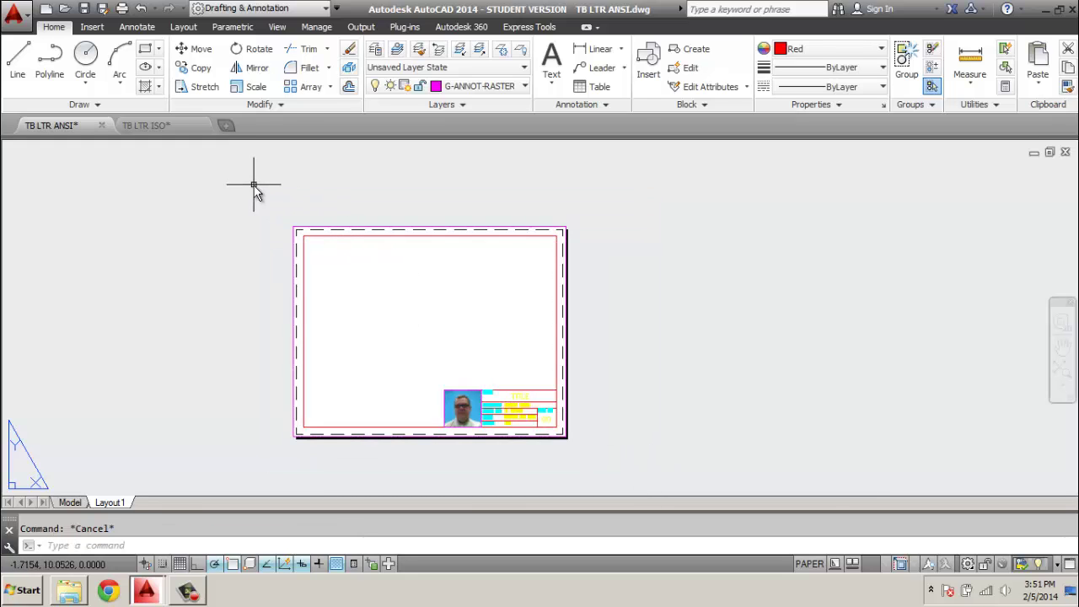
{"action": "left_click", "coordinate": [254, 184]}
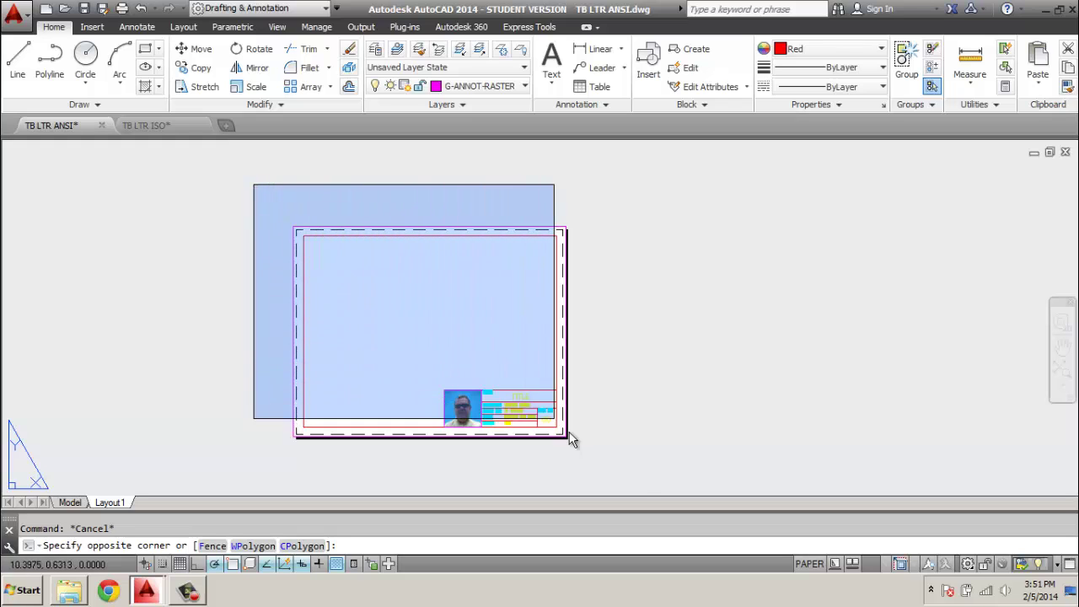
{"action": "left_click", "coordinate": [641, 480]}
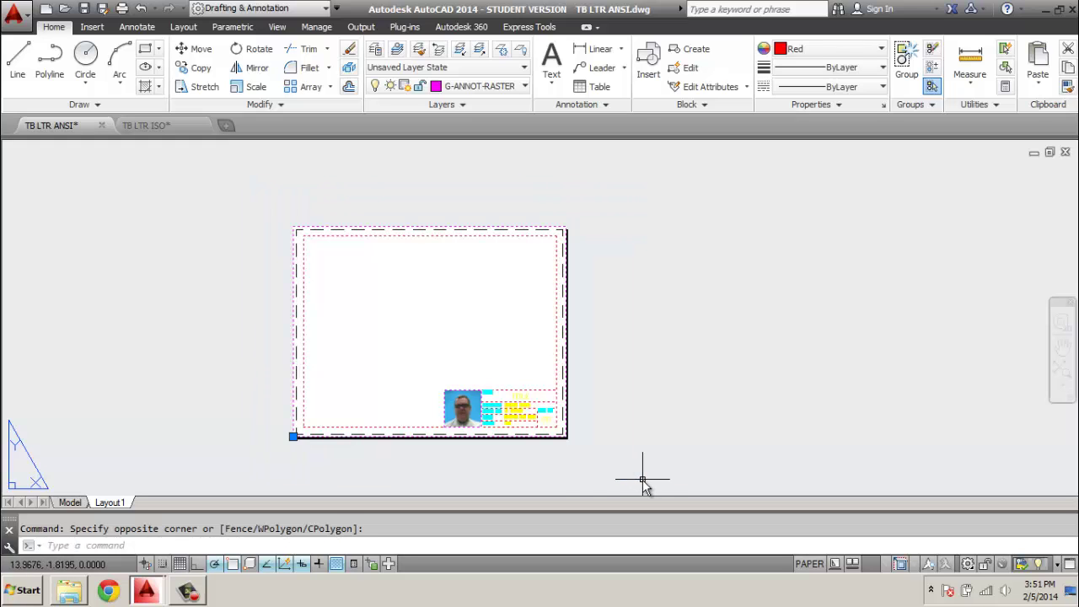
{"action": "key", "text": "ctrl+c"}
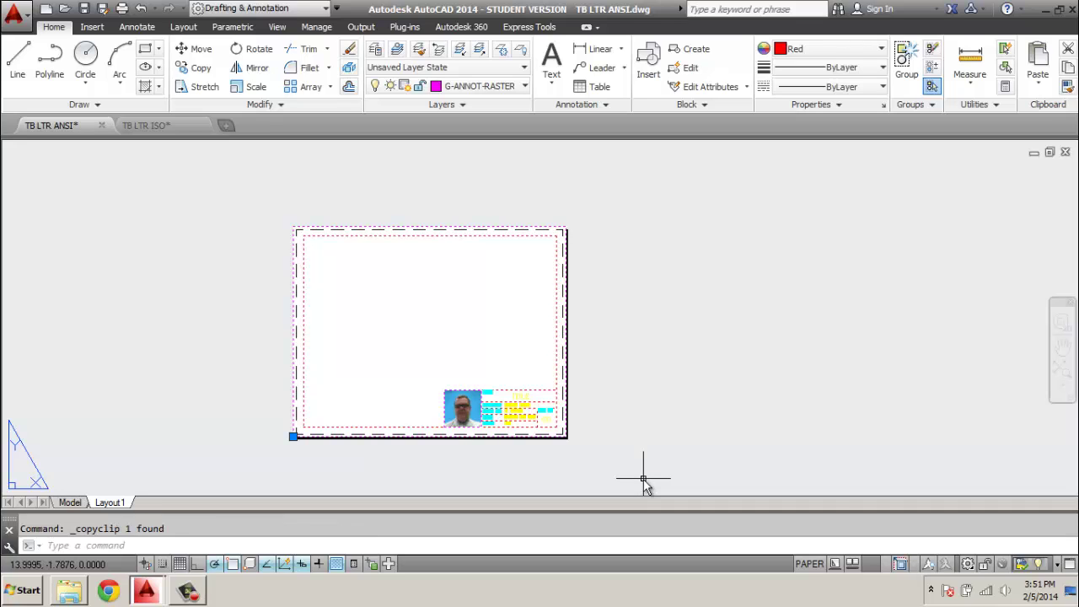
{"action": "left_click", "coordinate": [144, 125]}
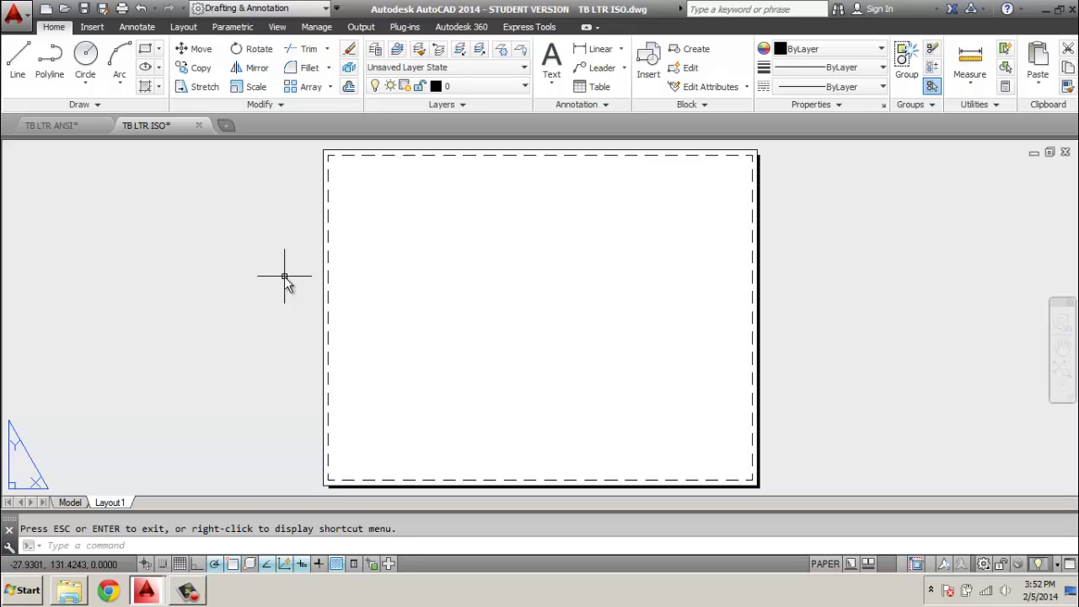
- Paste the title block at the lower-left corner of the TB LTR ISO sheet
{"action": "key", "text": "ctrl+v"}
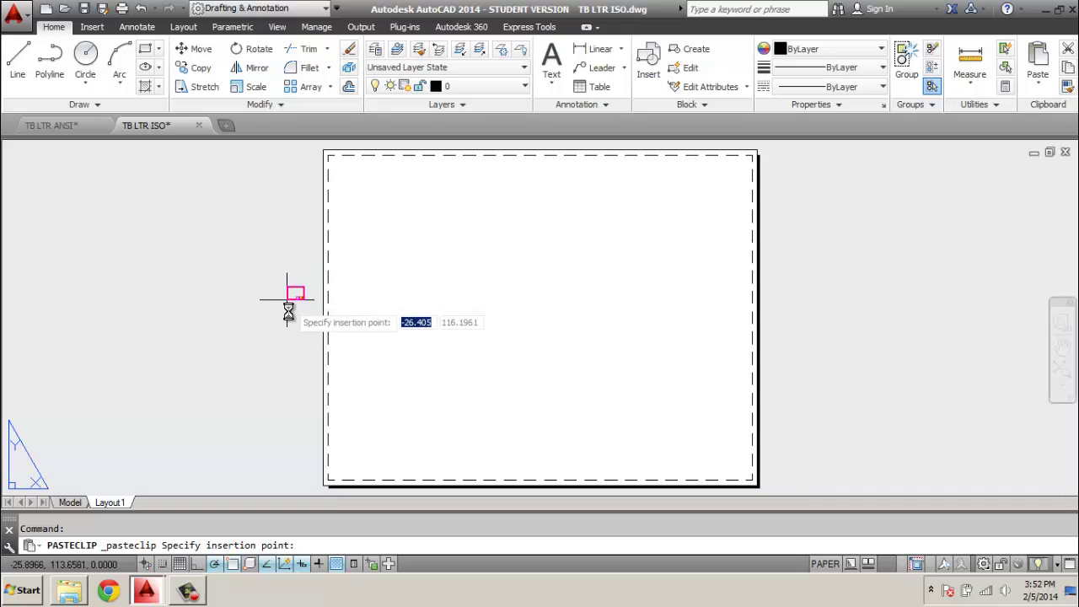
{"action": "scroll", "coordinate": [327, 462], "scroll_direction": "up", "scroll_amount": 3}
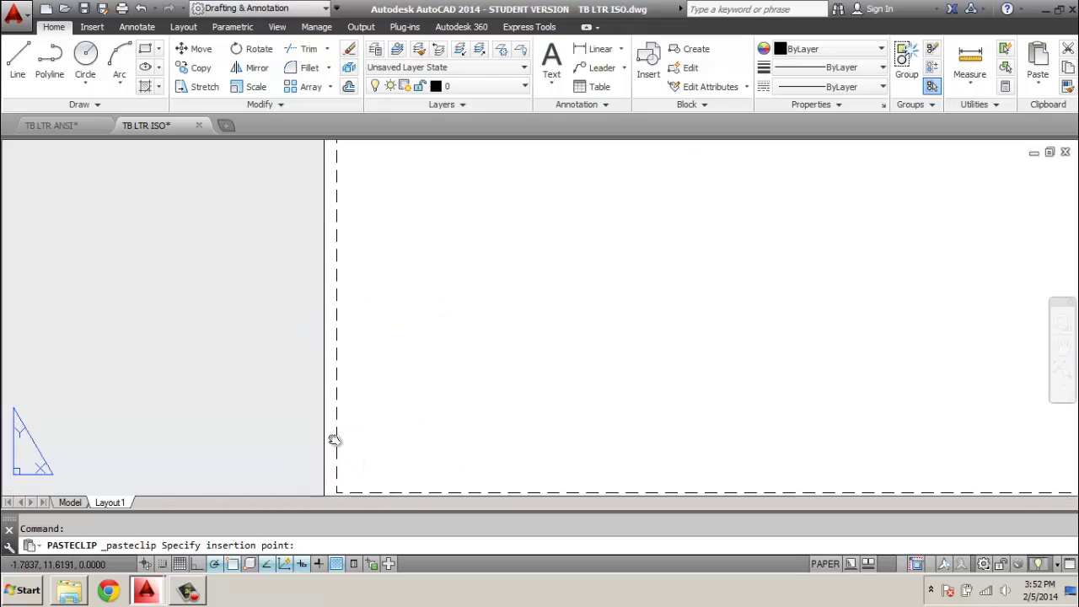
{"action": "middle_click_drag", "start_coordinate": [334, 439], "coordinate": [359, 327]}
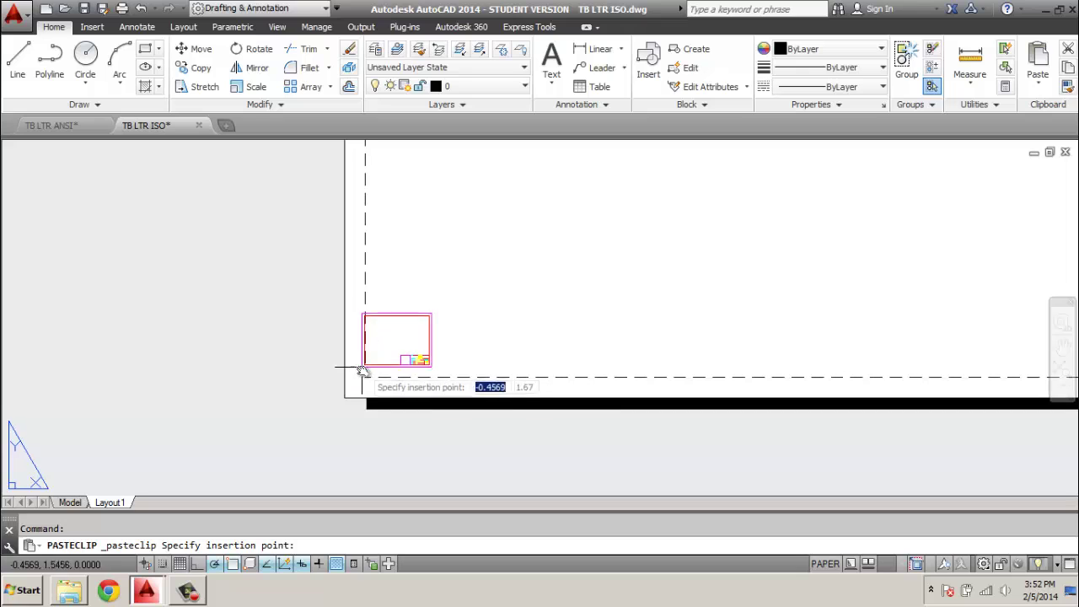
{"action": "scroll", "coordinate": [333, 388], "scroll_direction": "up", "scroll_amount": 2}
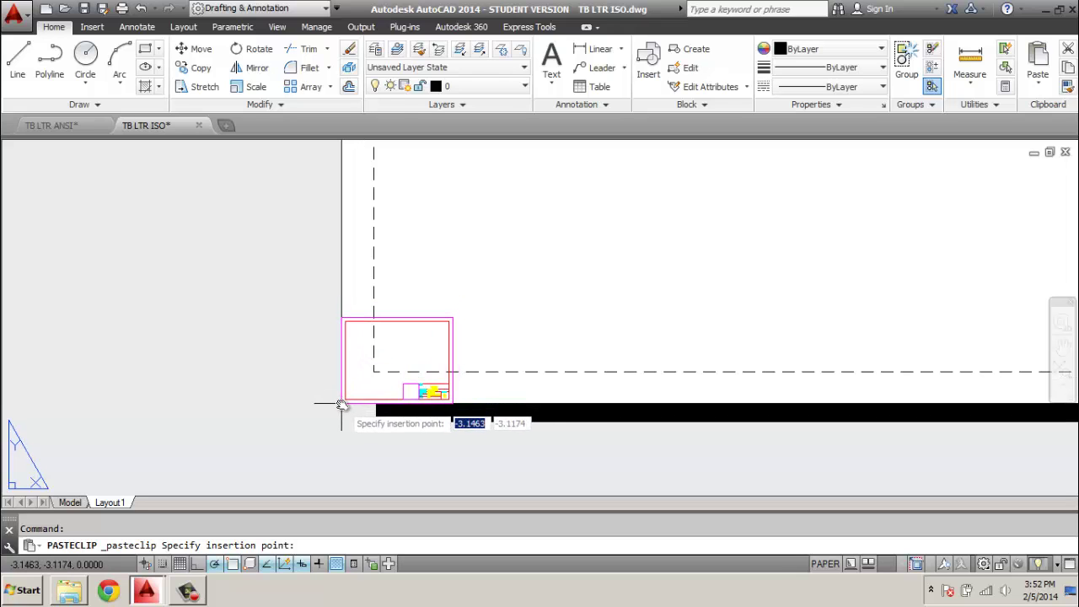
{"action": "left_click", "coordinate": [342, 404]}
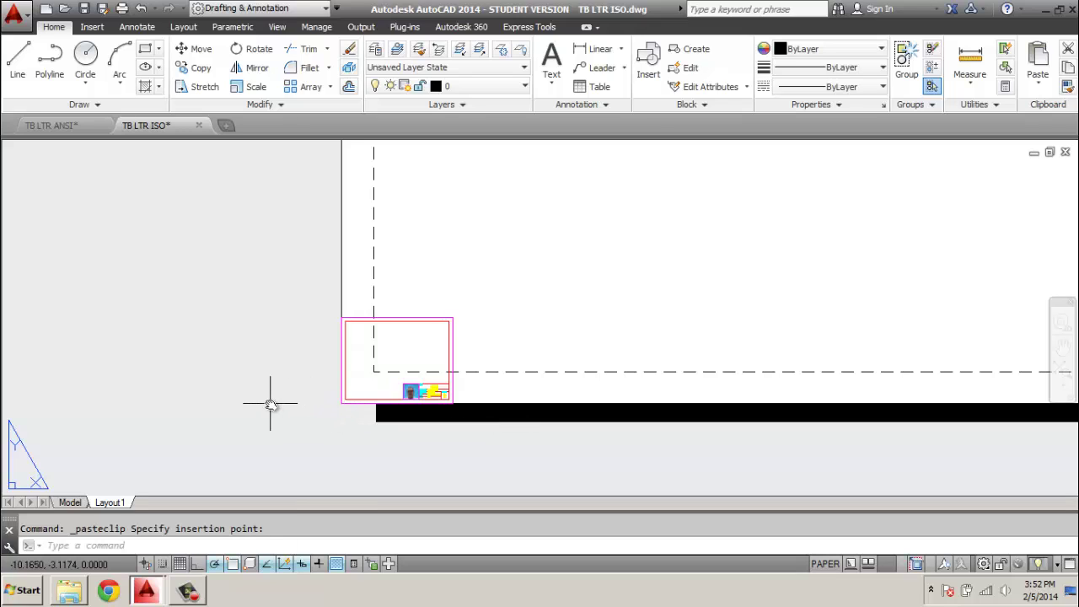
{"action": "left_click", "coordinate": [247, 86]}
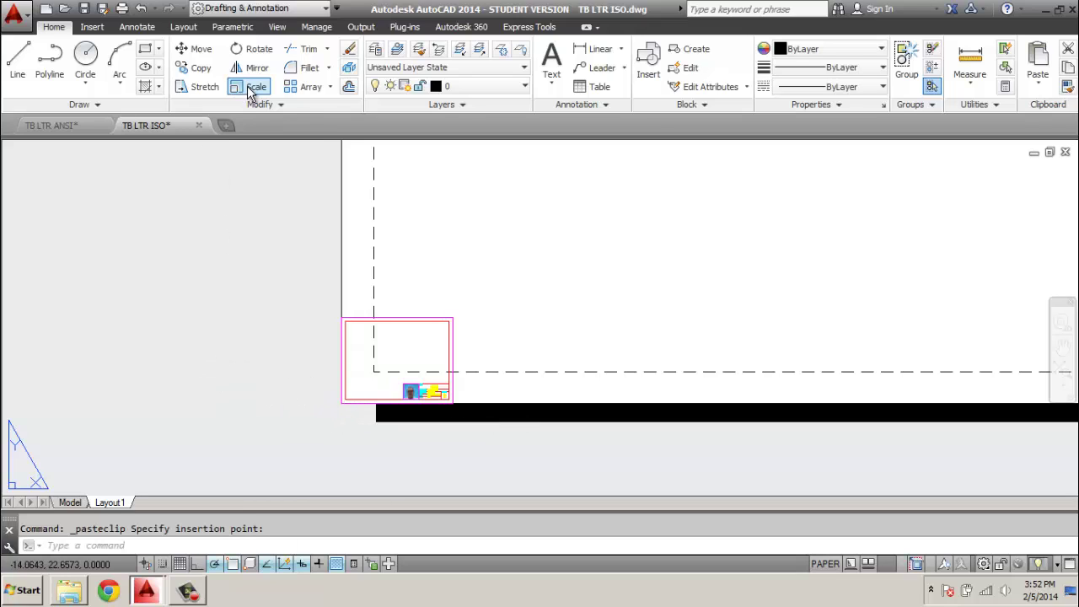
- Scale the pasted title block by 25.4 from its lower-left corner, then inspect it
{"action": "left_click", "coordinate": [342, 407]}
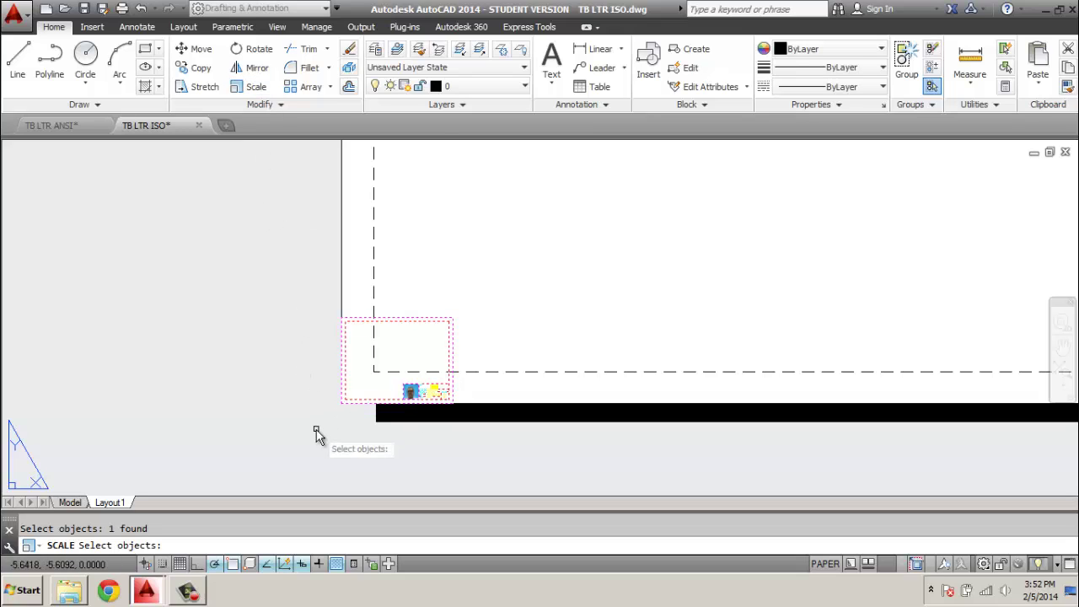
{"action": "key", "text": "Return"}
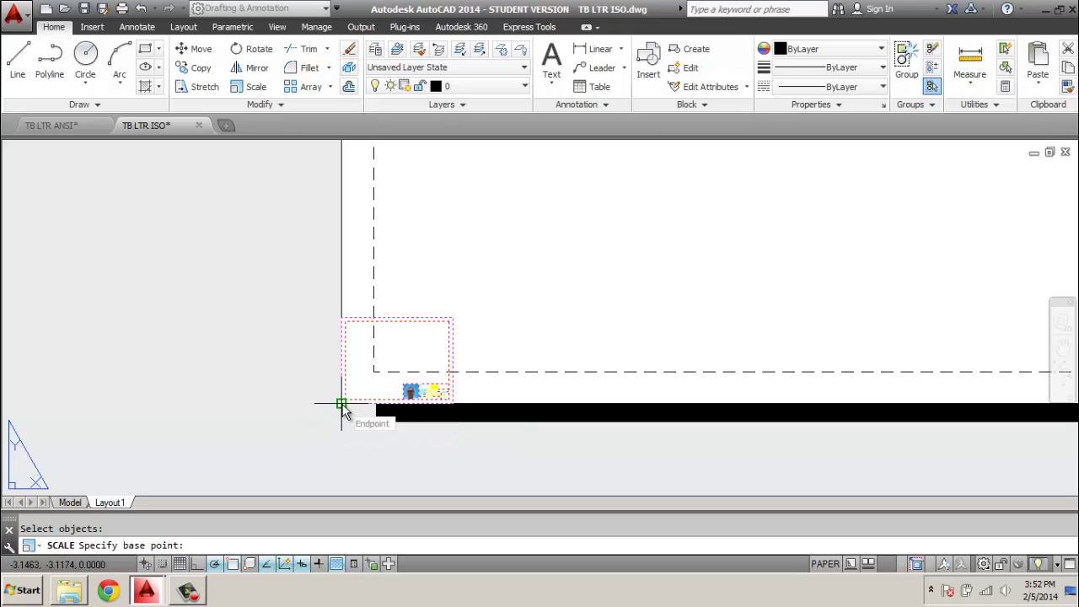
{"action": "left_click", "coordinate": [341, 404]}
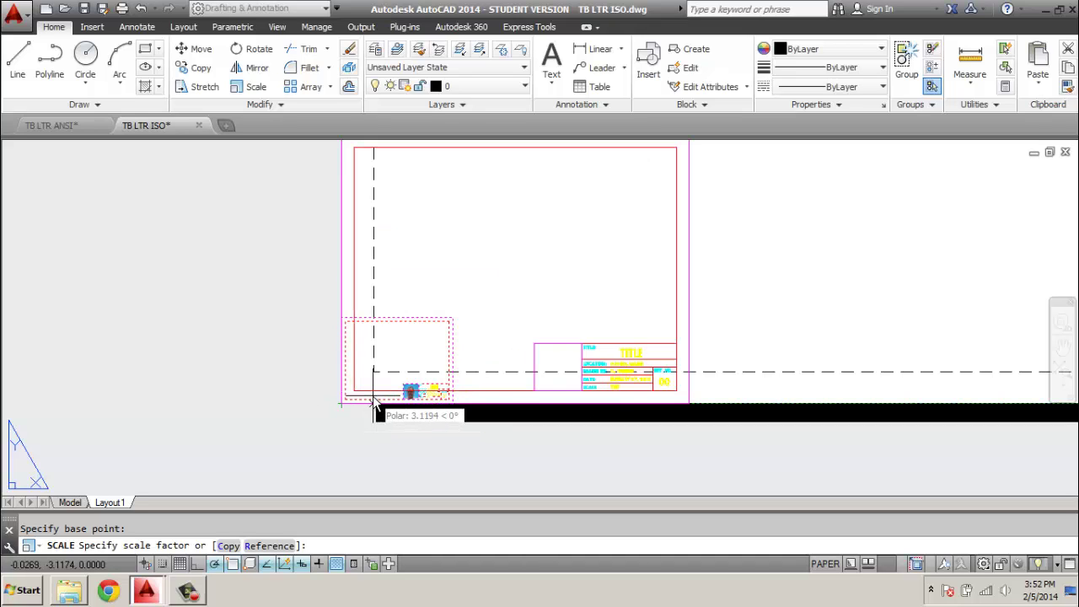
{"action": "type", "text": "25."}
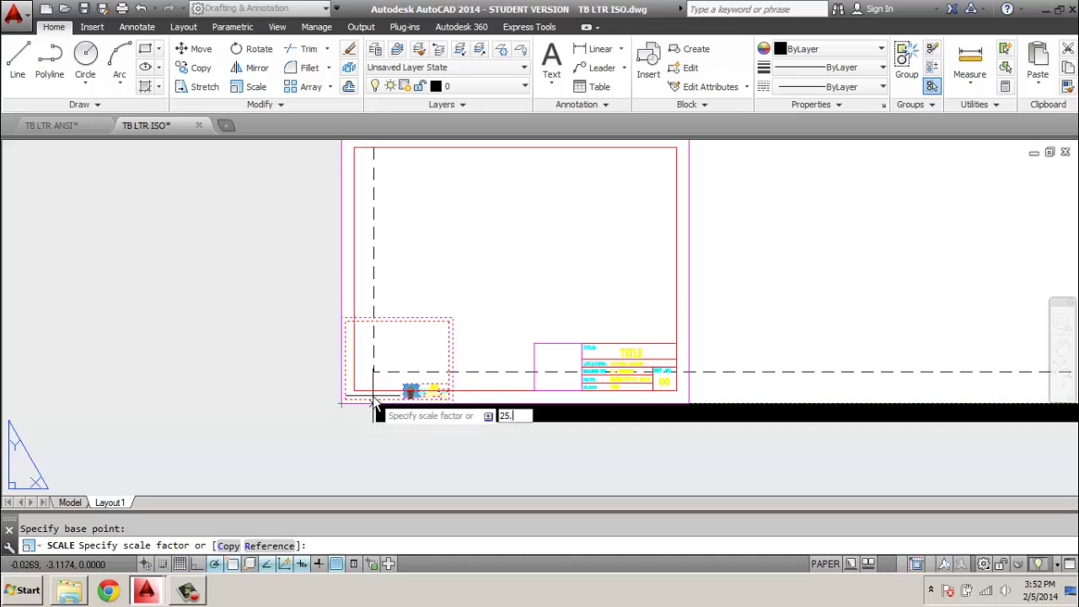
{"action": "type", "text": "4"}
{"action": "key", "text": "Return"}
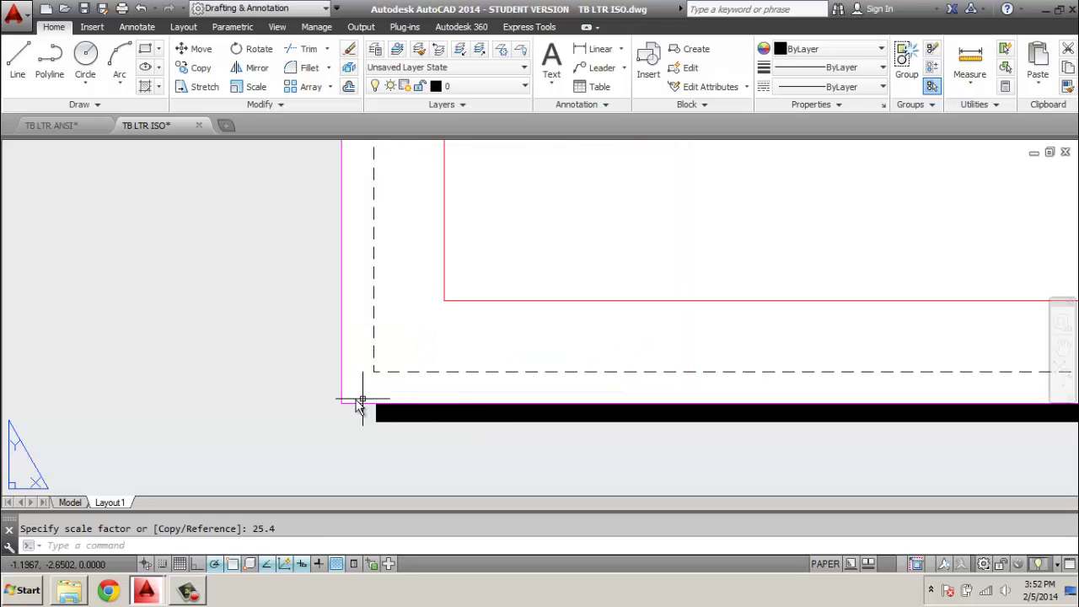
{"action": "scroll", "coordinate": [325, 417], "scroll_direction": "down", "scroll_amount": 2}
{"action": "scroll", "coordinate": [400, 362], "scroll_direction": "down", "scroll_amount": 3}
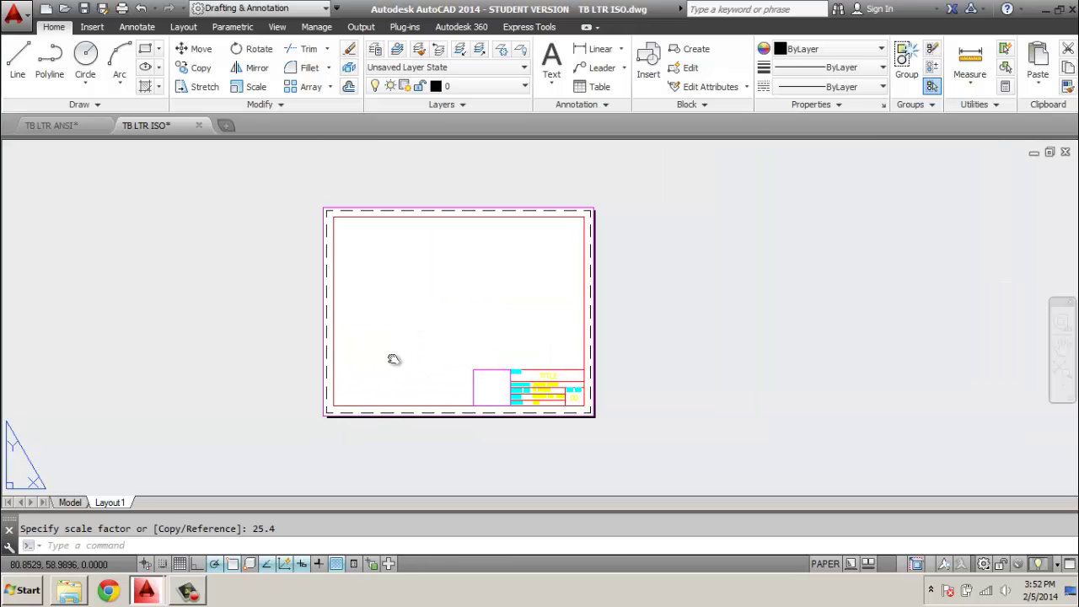
{"action": "scroll", "coordinate": [499, 405], "scroll_direction": "up", "scroll_amount": 4}
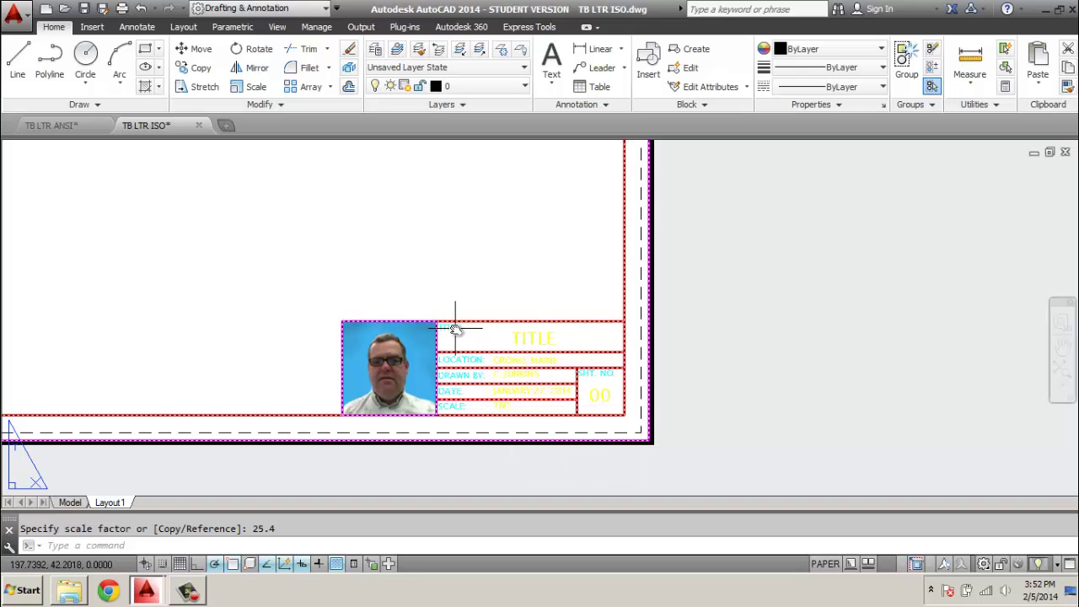
{"action": "middle_click_drag", "start_coordinate": [445, 294], "coordinate": [643, 317]}
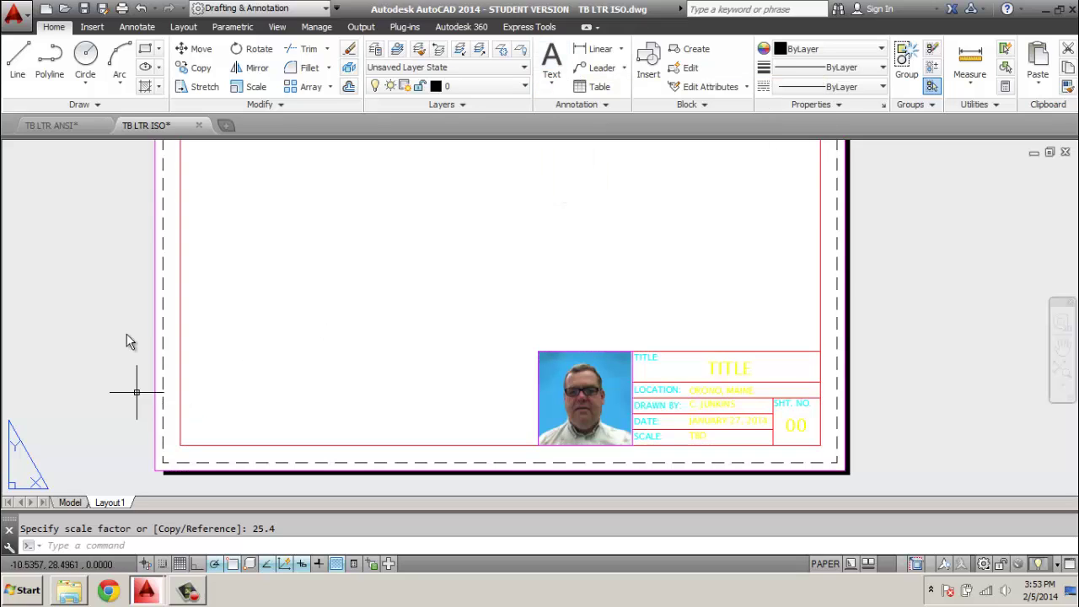
- Start Save As and browse up to CIE101C and into the CAD DRAWINGS folder
{"action": "left_click", "coordinate": [14, 11]}
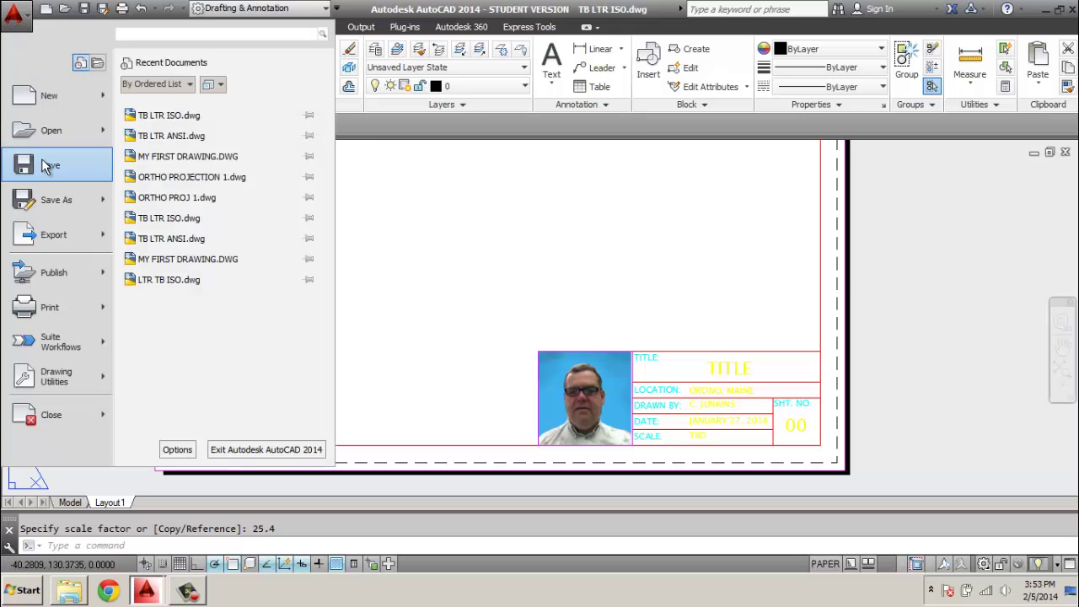
{"action": "key", "text": "Escape"}
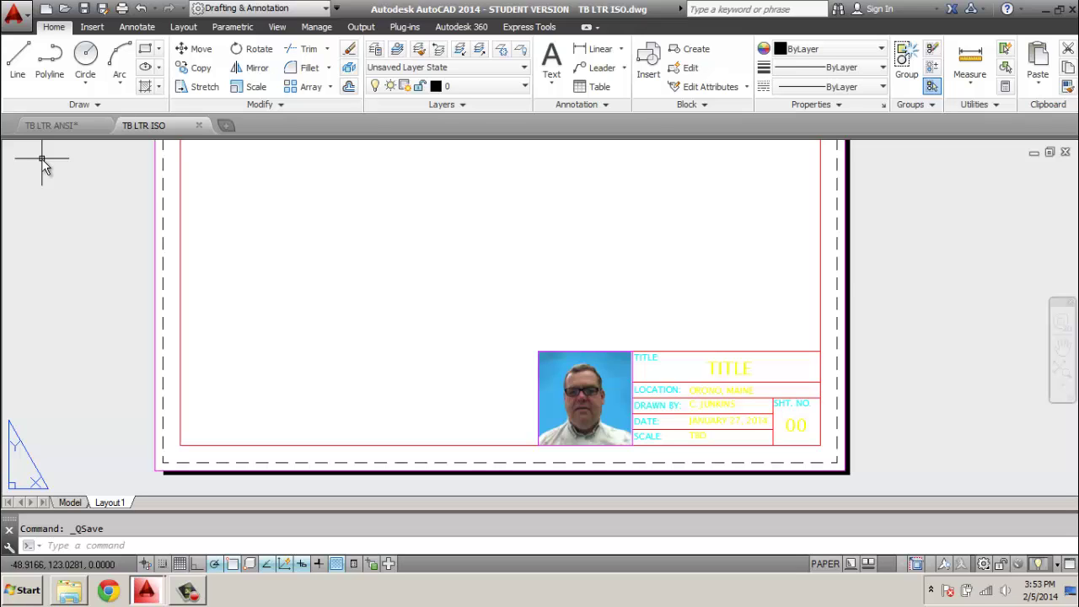
{"action": "left_click", "coordinate": [14, 15]}
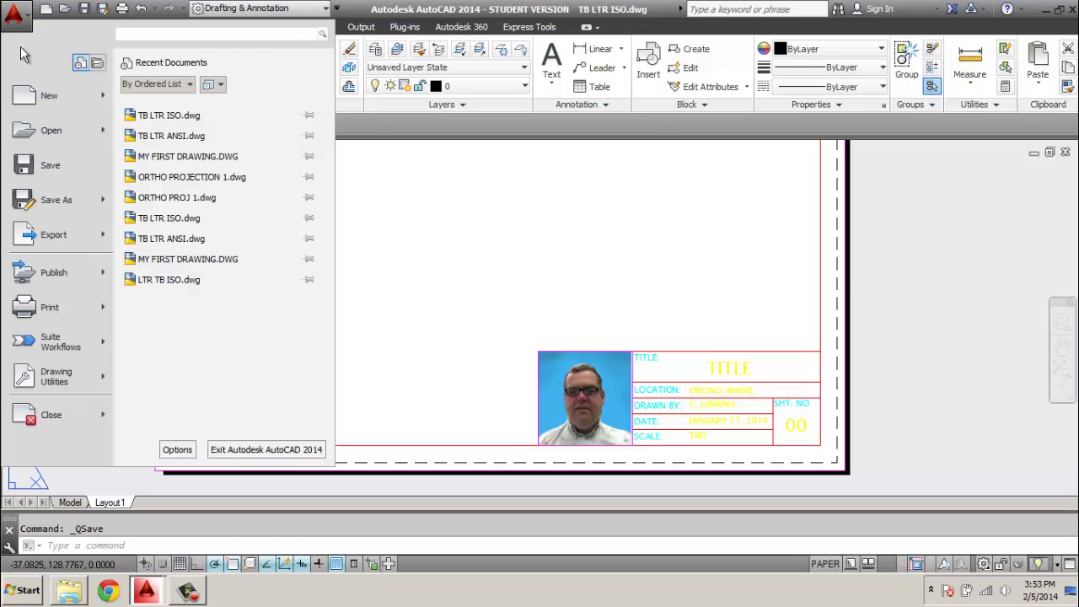
{"action": "left_click", "coordinate": [46, 203]}
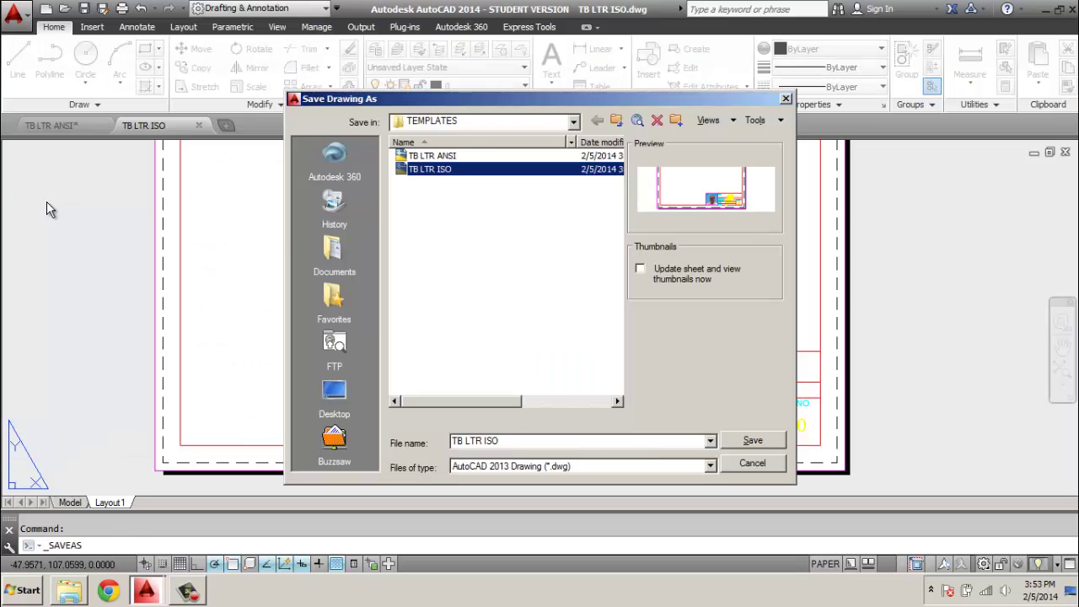
{"action": "left_click", "coordinate": [615, 120]}
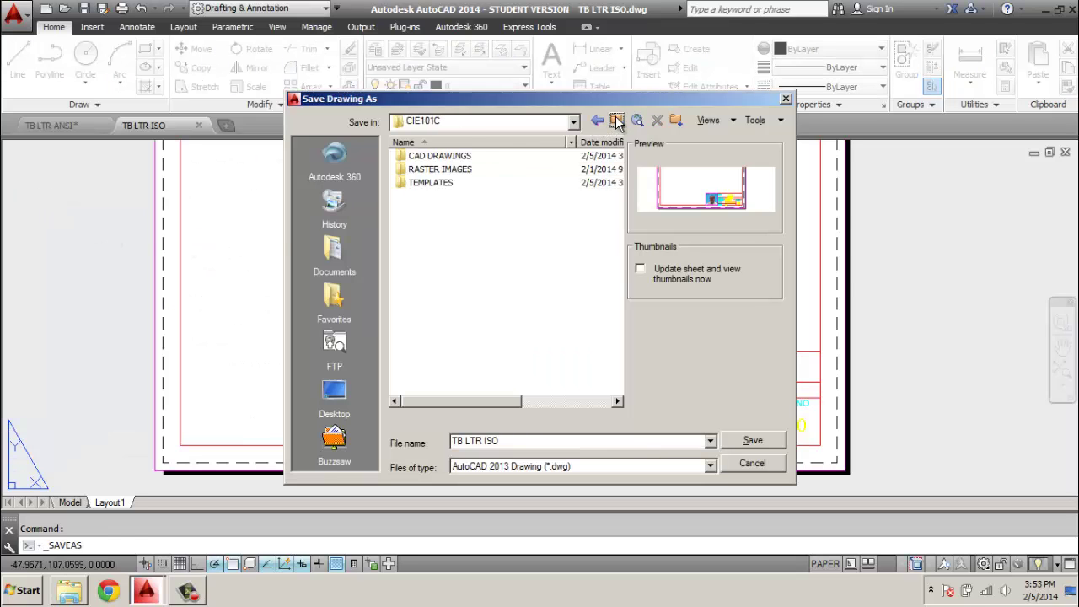
{"action": "left_click", "coordinate": [445, 160]}
{"action": "double_click", "coordinate": [444, 160]}
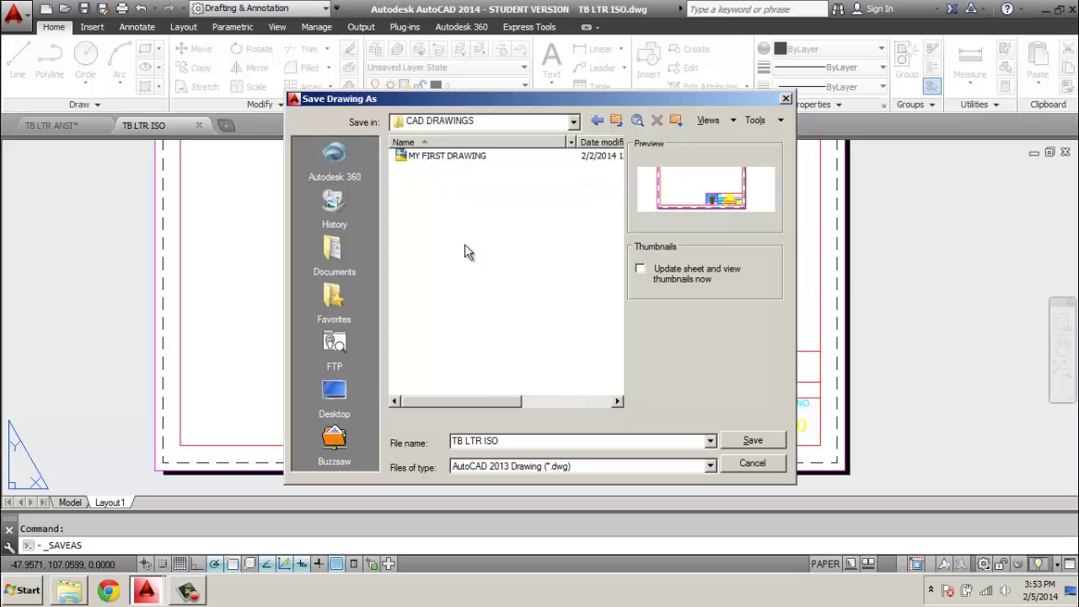
- Save the drawing as ORTHO PROJ 1, switch to Model space and minimize AutoCAD
{"action": "left_click_drag", "start_coordinate": [508, 441], "coordinate": [432, 441]}
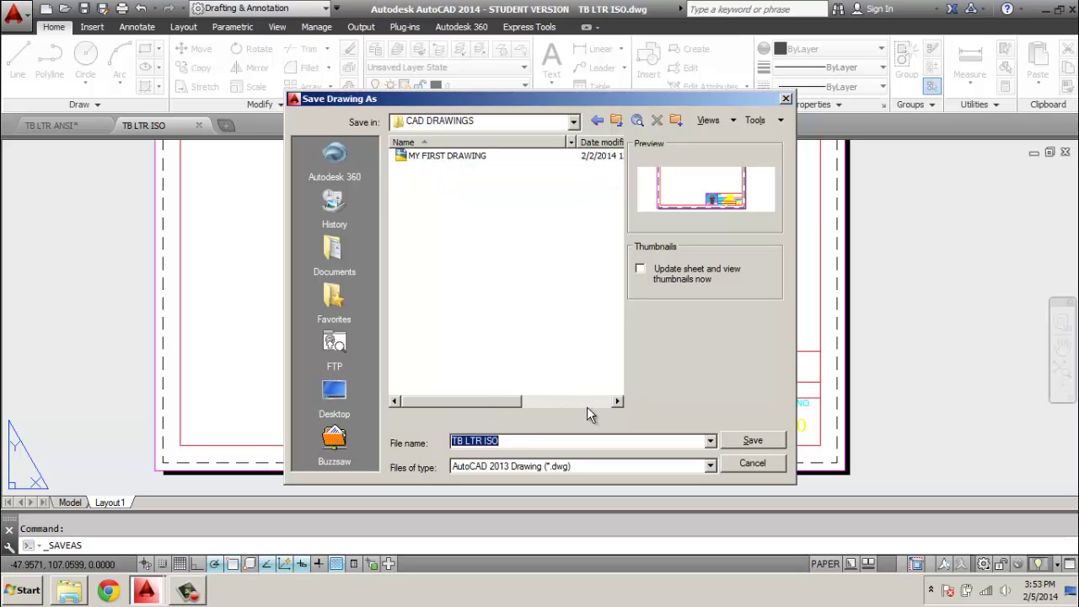
{"action": "type", "text": "ORTHO PROJ 1"}
{"action": "key", "text": "Return"}
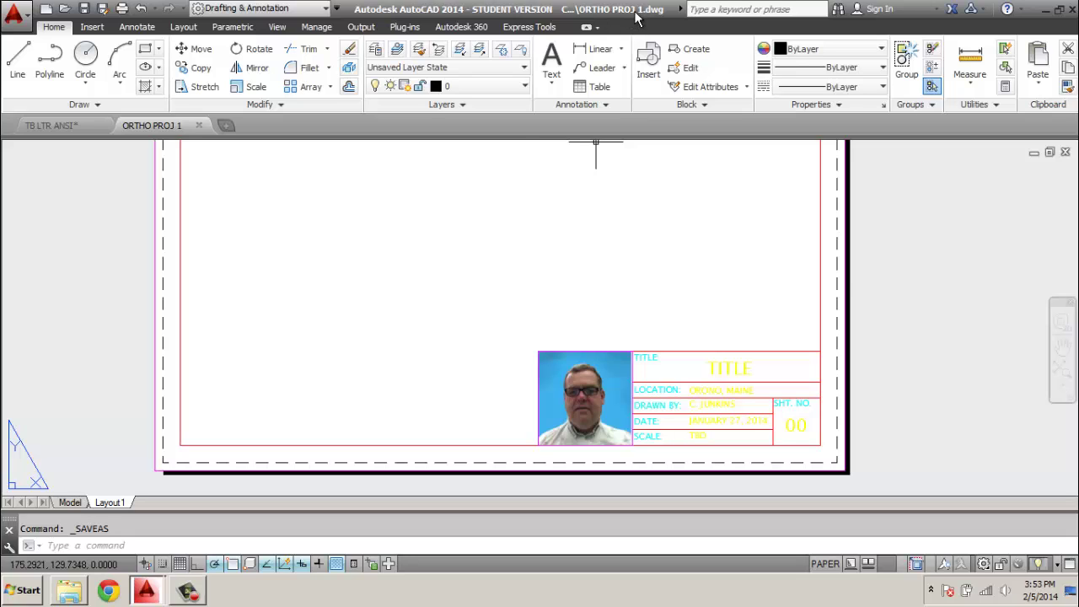
{"action": "left_click", "coordinate": [71, 503]}
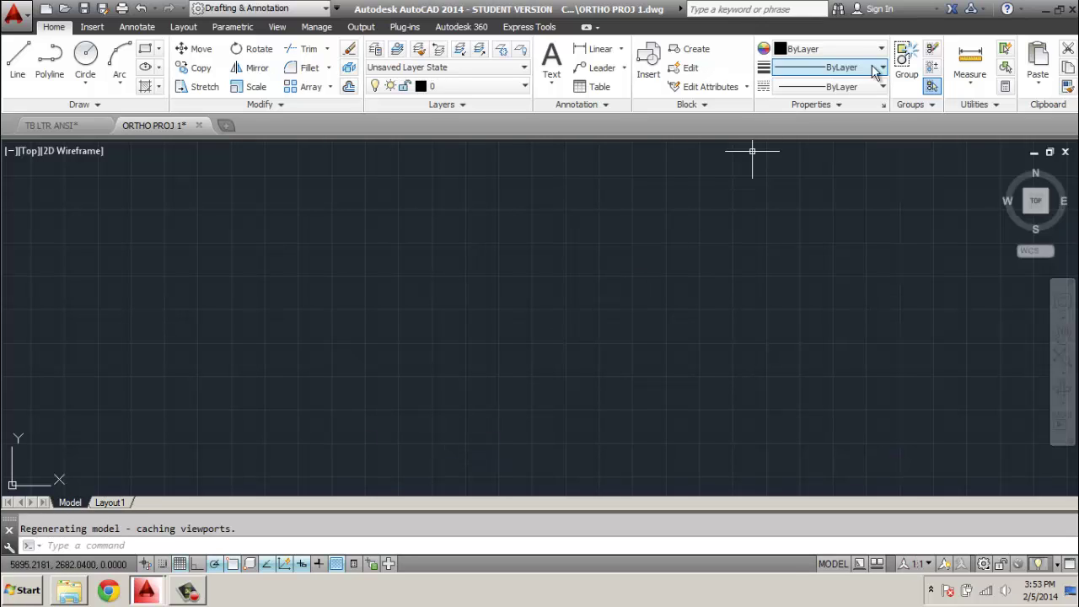
{"action": "left_click", "coordinate": [1045, 9]}
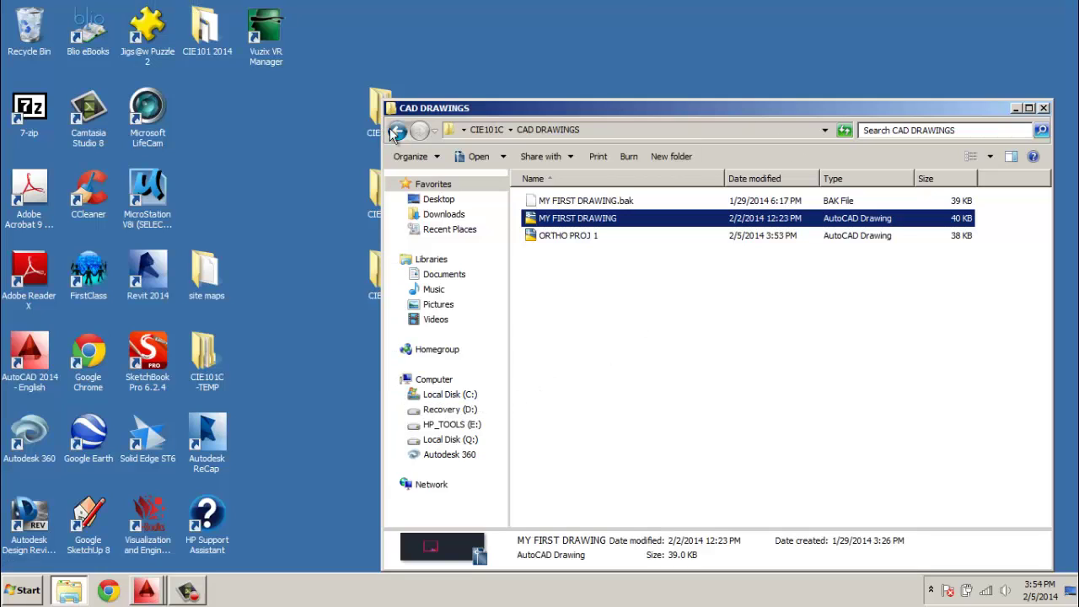
- Open CIE101C -TEMP > LAB WORK PDF and select the PROJECT 1 ORTHO PDF
{"action": "double_click", "coordinate": [205, 358]}
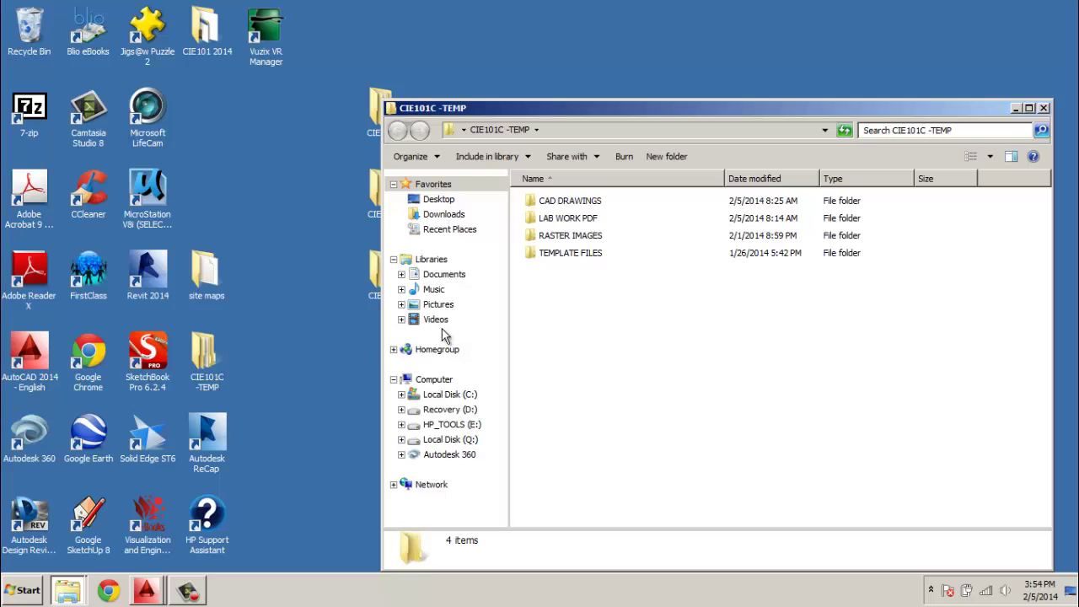
{"action": "double_click", "coordinate": [566, 220]}
{"action": "left_click", "coordinate": [563, 220]}
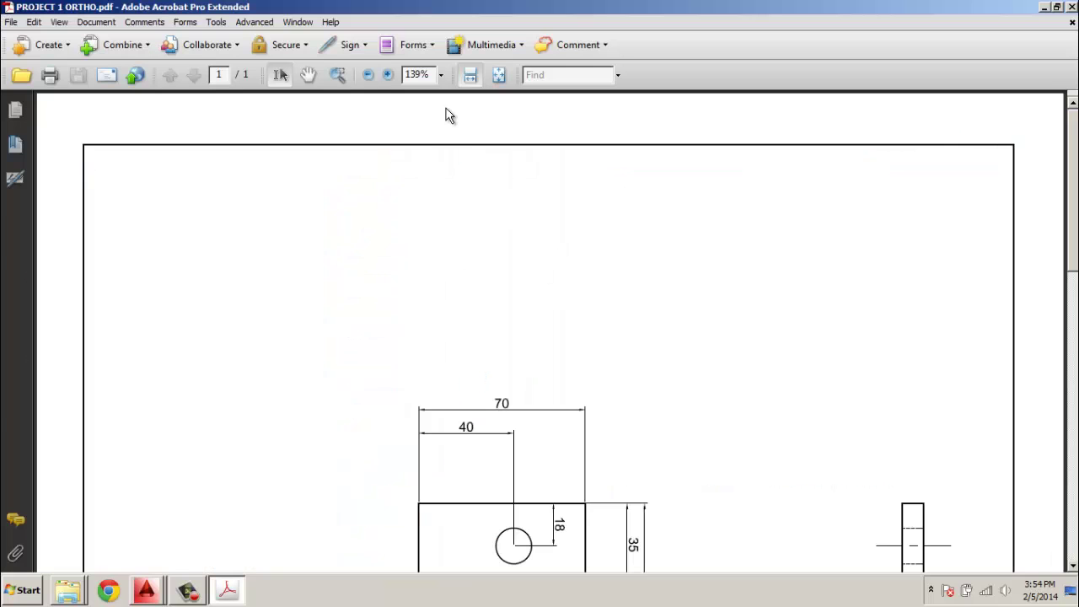
- Fit the page to the window and rotate it 90° counterclockwise to landscape
{"action": "left_click", "coordinate": [499, 75]}
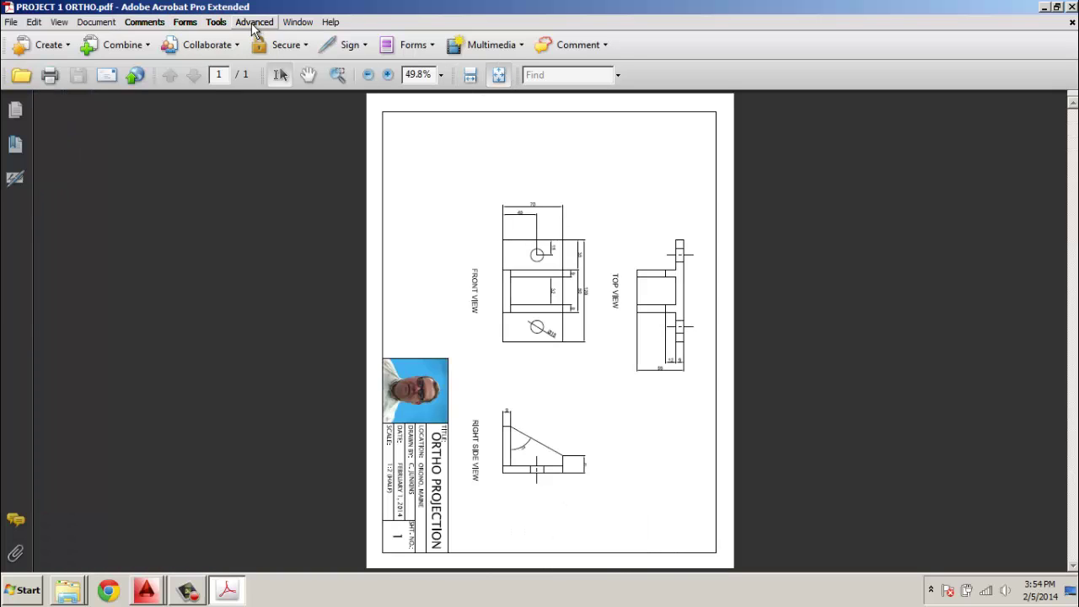
{"action": "left_click", "coordinate": [216, 22]}
{"action": "left_click", "coordinate": [216, 23]}
{"action": "left_click", "coordinate": [108, 25]}
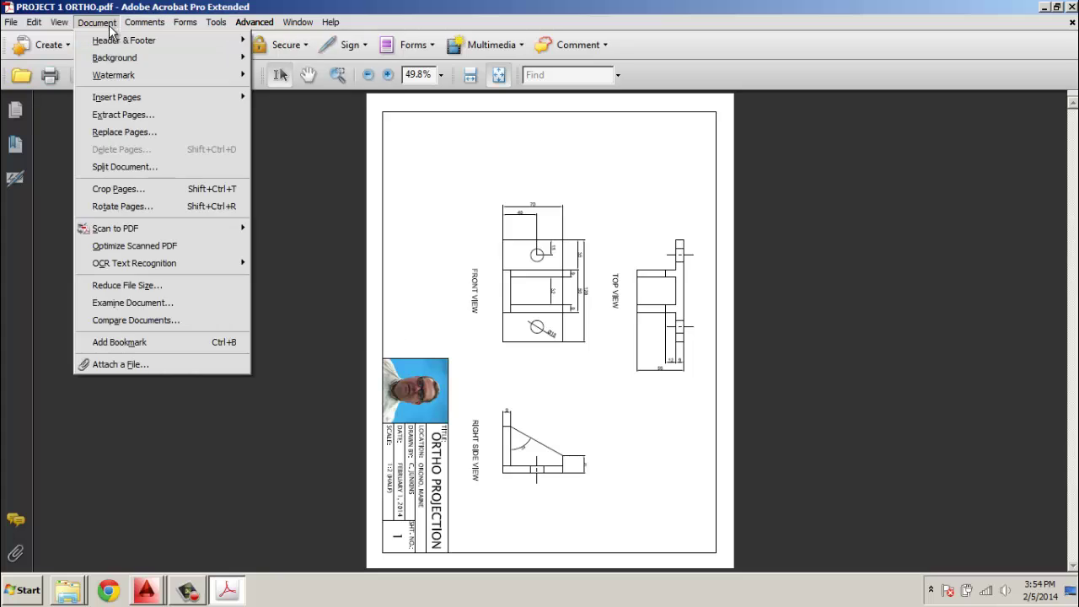
{"action": "left_click", "coordinate": [122, 206]}
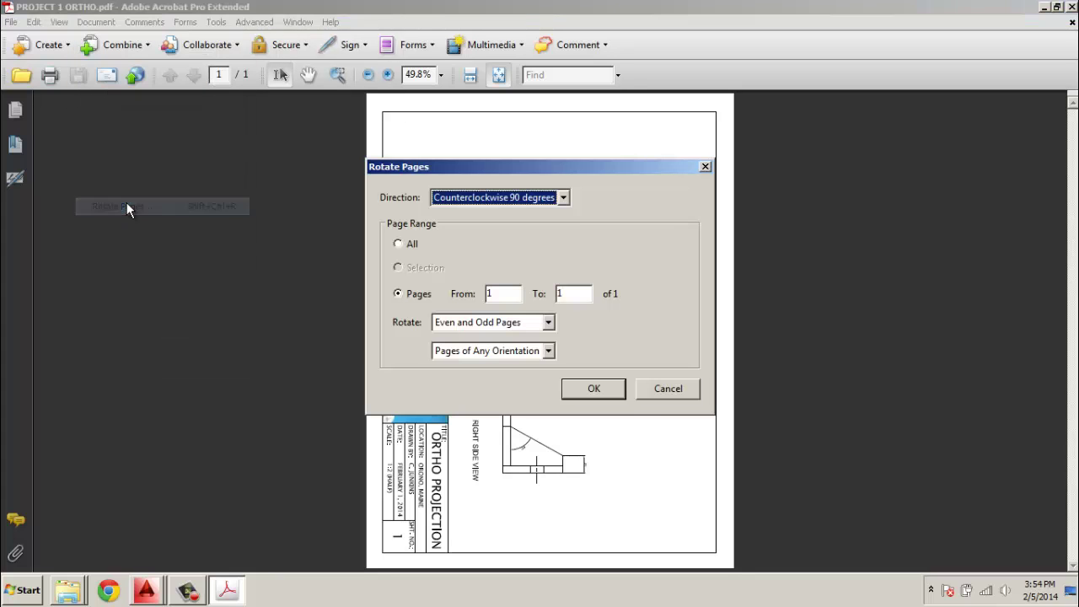
{"action": "left_click", "coordinate": [595, 389]}
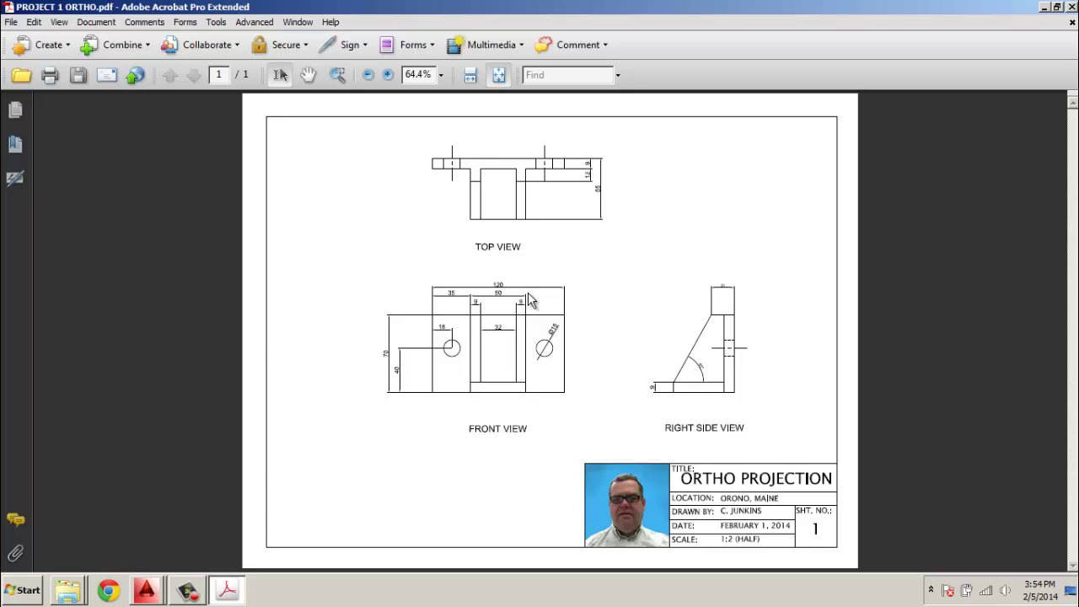
- Dismiss the close prompt without saving the rotation and minimize Acrobat
{"action": "left_click", "coordinate": [1072, 10]}
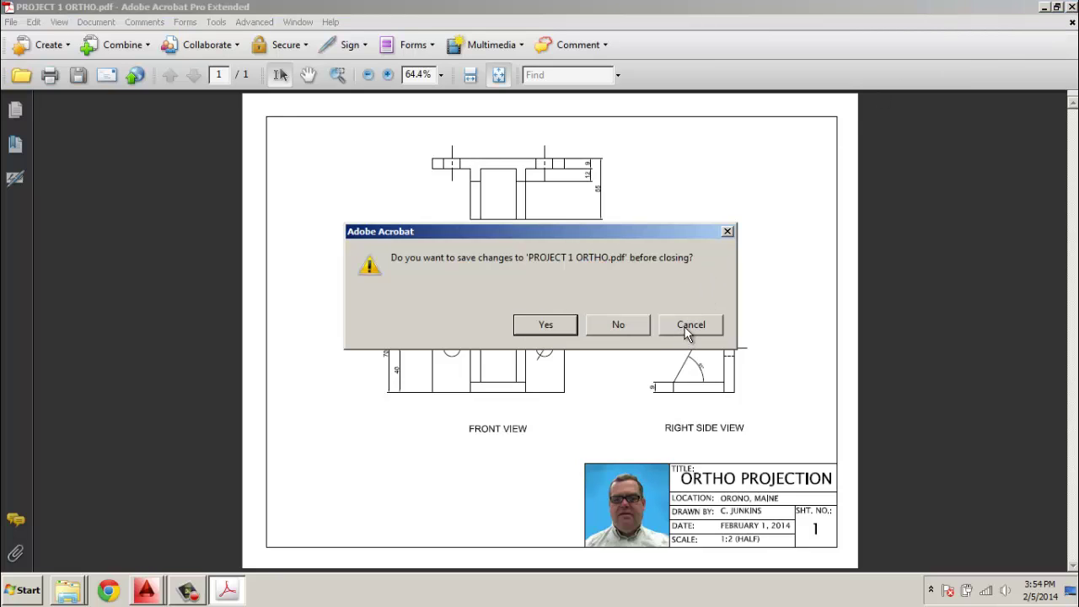
{"action": "left_click", "coordinate": [691, 328]}
{"action": "left_click", "coordinate": [1044, 9]}
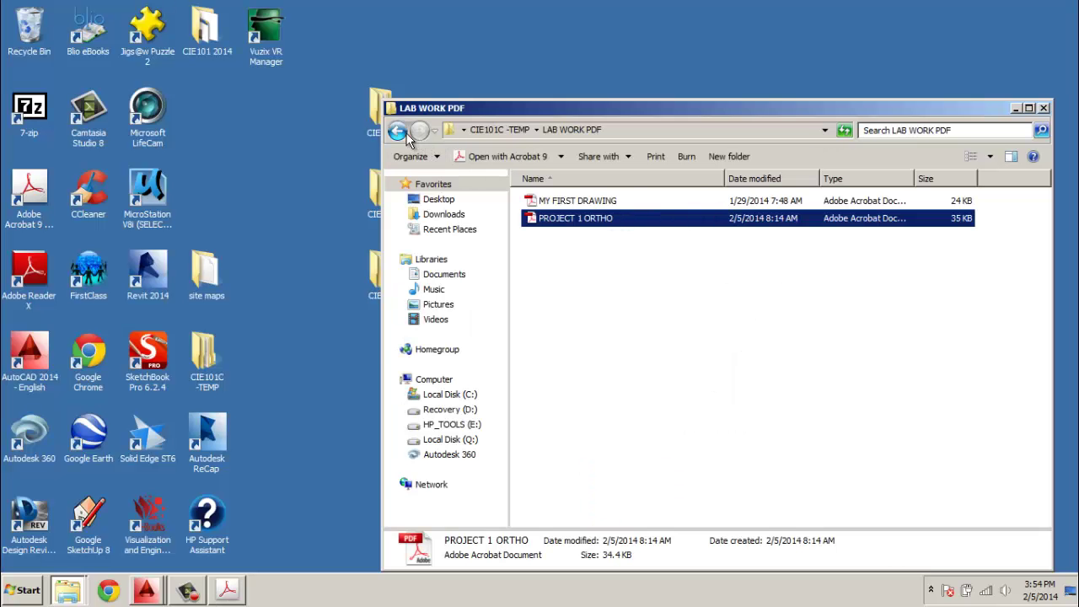
- Browse RASTER IMAGES and CAD DRAWINGS from CIE101C -TEMP, then show the Desktop folder
{"action": "left_click", "coordinate": [398, 133]}
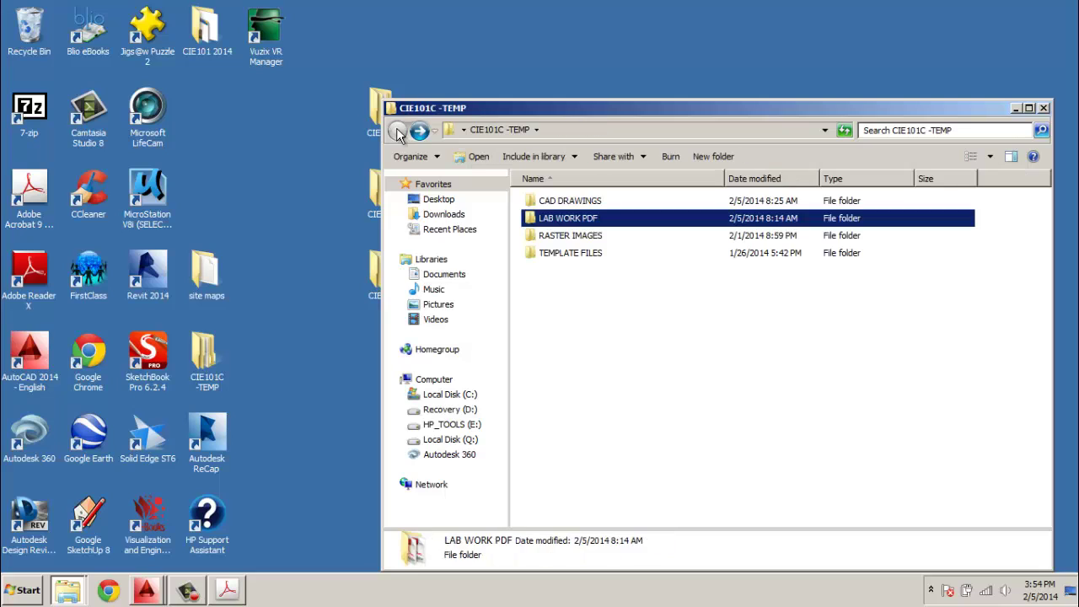
{"action": "double_click", "coordinate": [553, 236]}
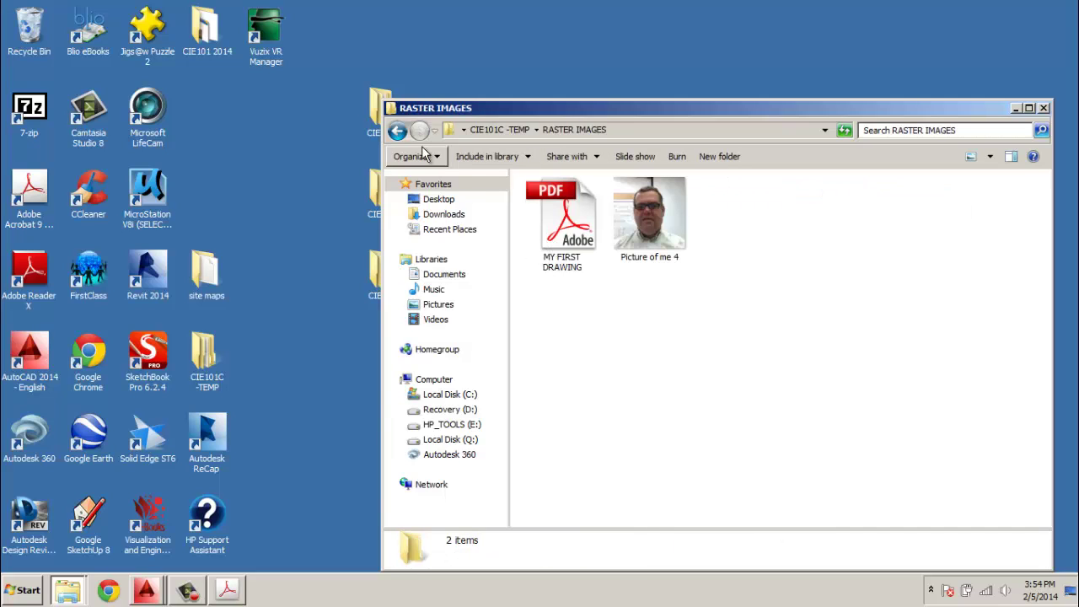
{"action": "left_click", "coordinate": [398, 132]}
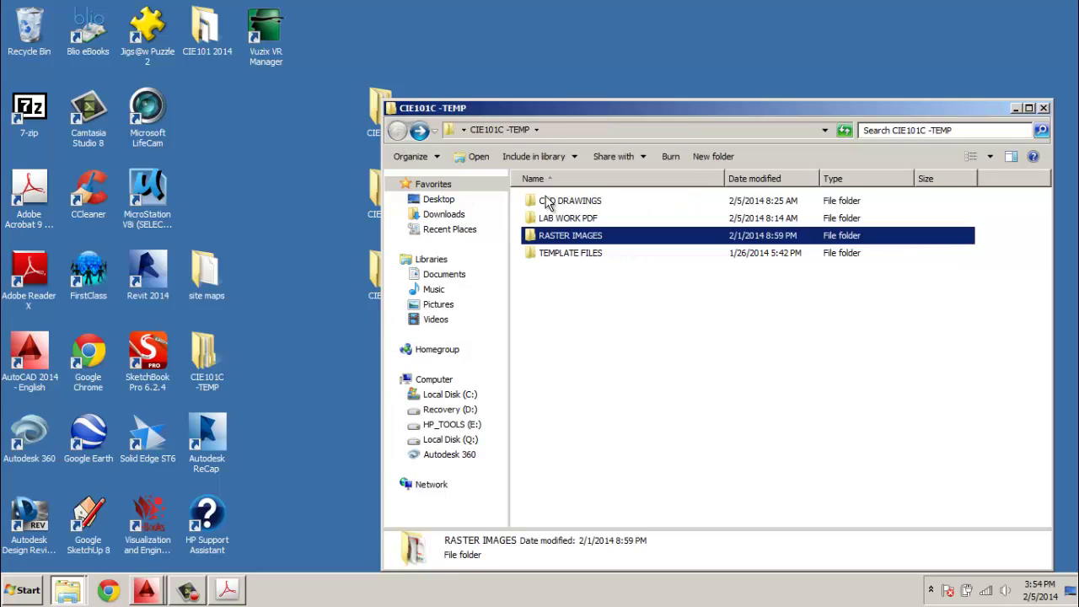
{"action": "double_click", "coordinate": [550, 202]}
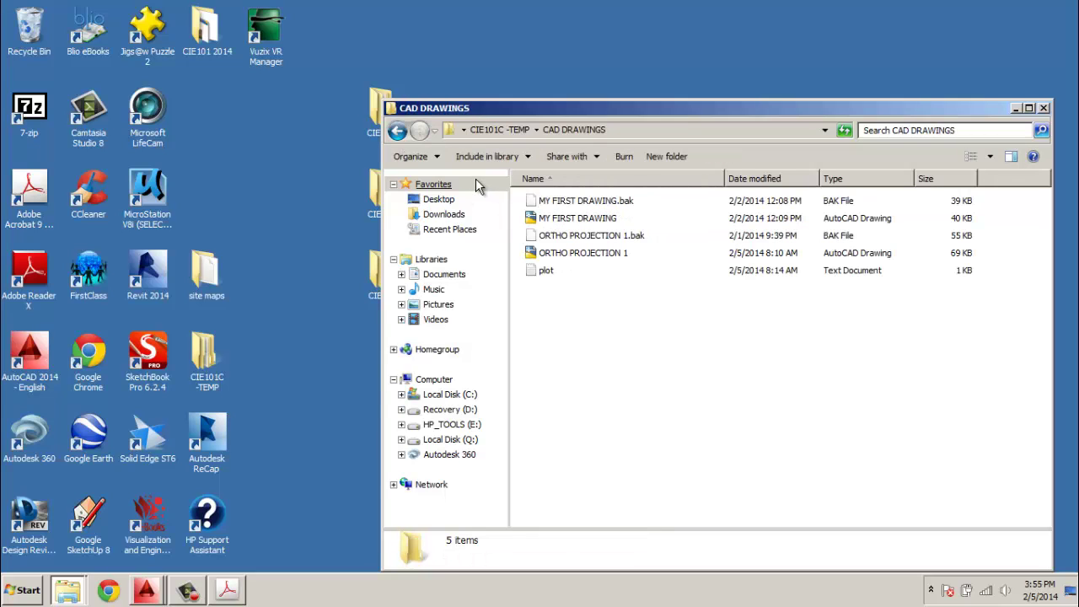
{"action": "left_click", "coordinate": [399, 133]}
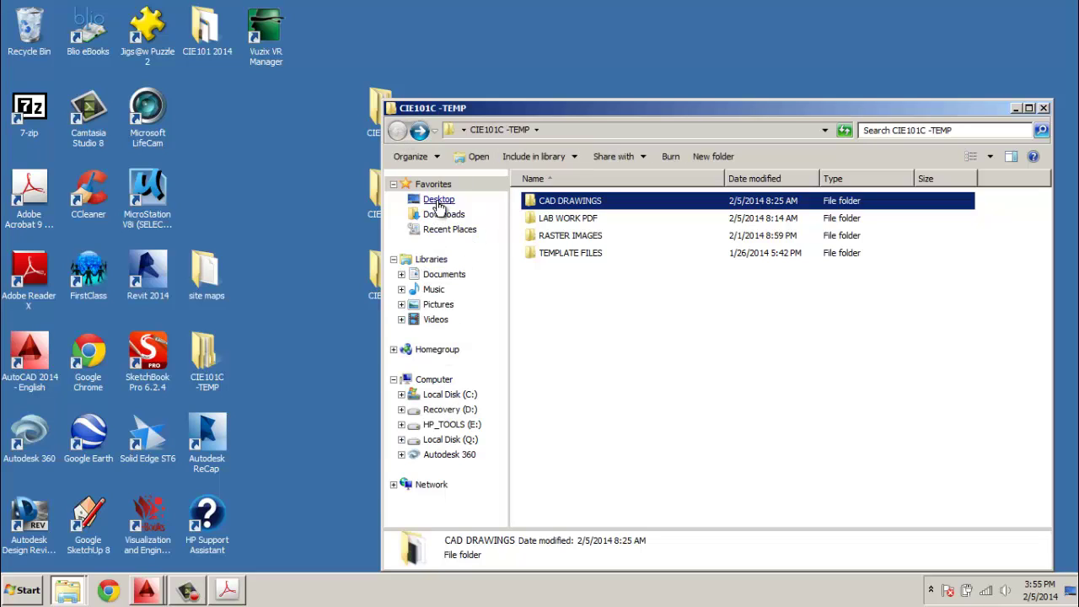
{"action": "left_click", "coordinate": [437, 201]}
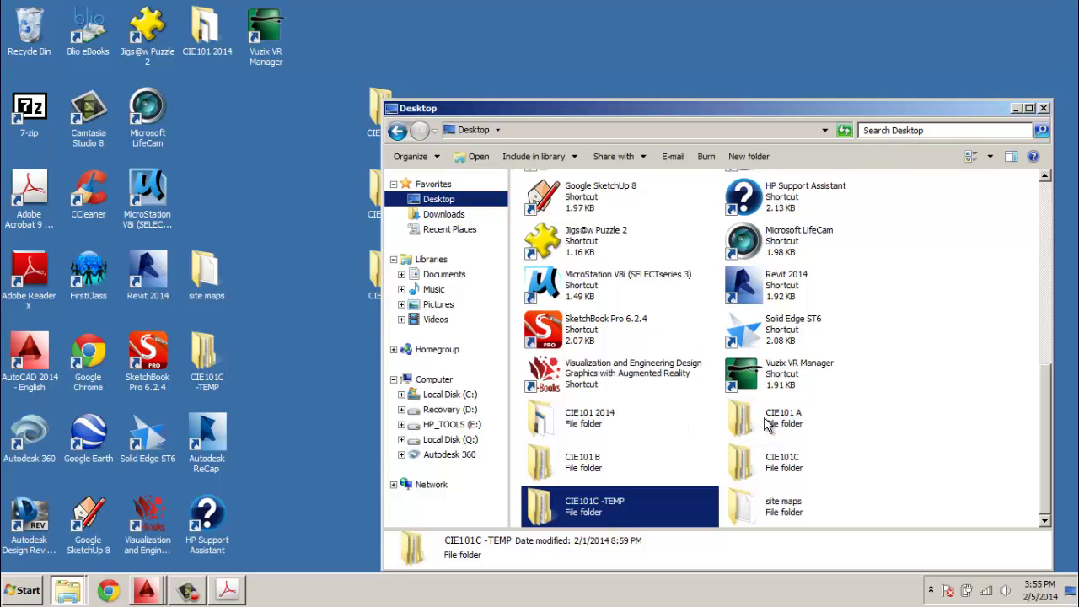
- Browse Week 4 and Week 3 in CIE101 2014 > CLASS NOTES, then close both Explorer windows
{"action": "double_click", "coordinate": [595, 427]}
{"action": "left_click", "coordinate": [572, 289]}
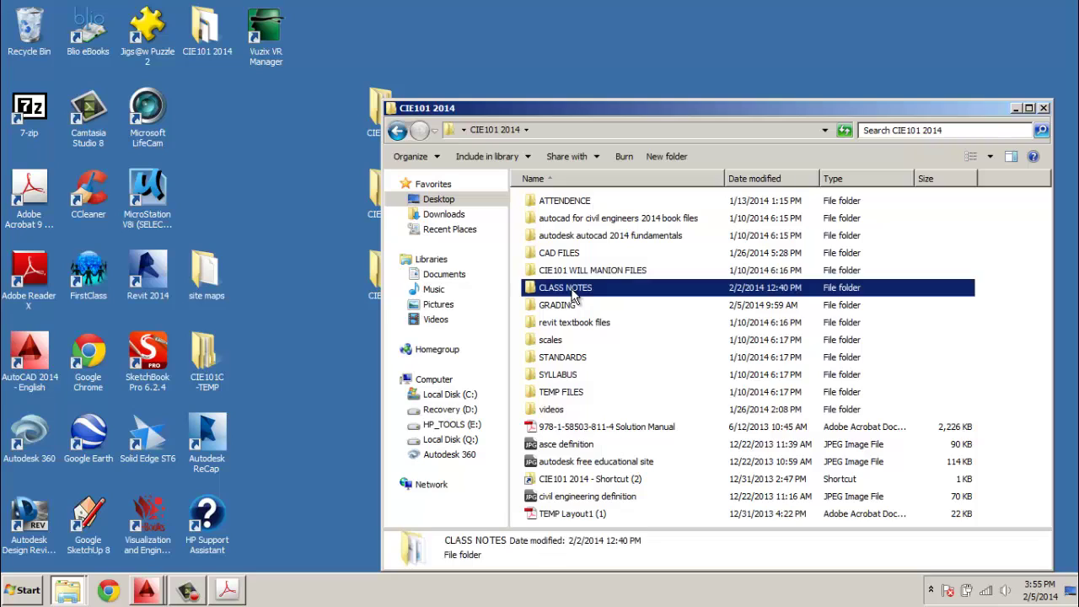
{"action": "double_click", "coordinate": [571, 289]}
{"action": "double_click", "coordinate": [549, 254]}
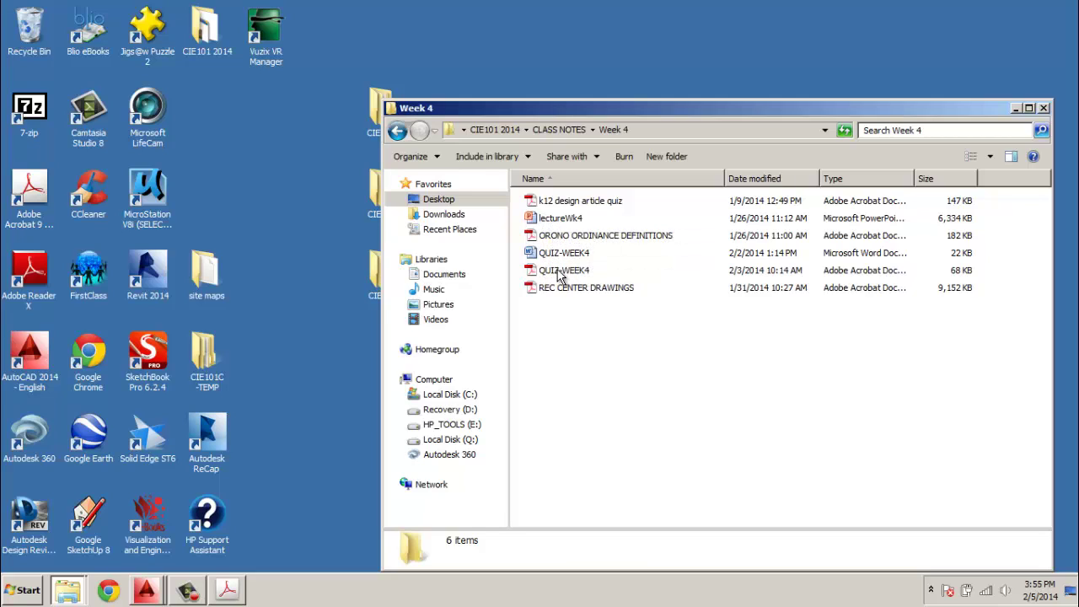
{"action": "left_click", "coordinate": [397, 132]}
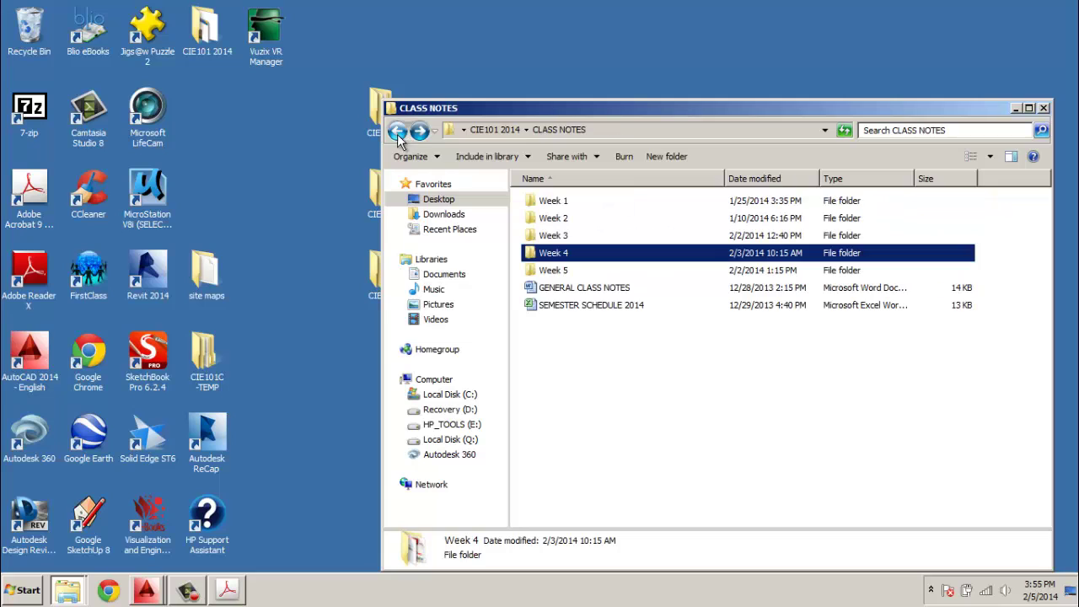
{"action": "double_click", "coordinate": [553, 237]}
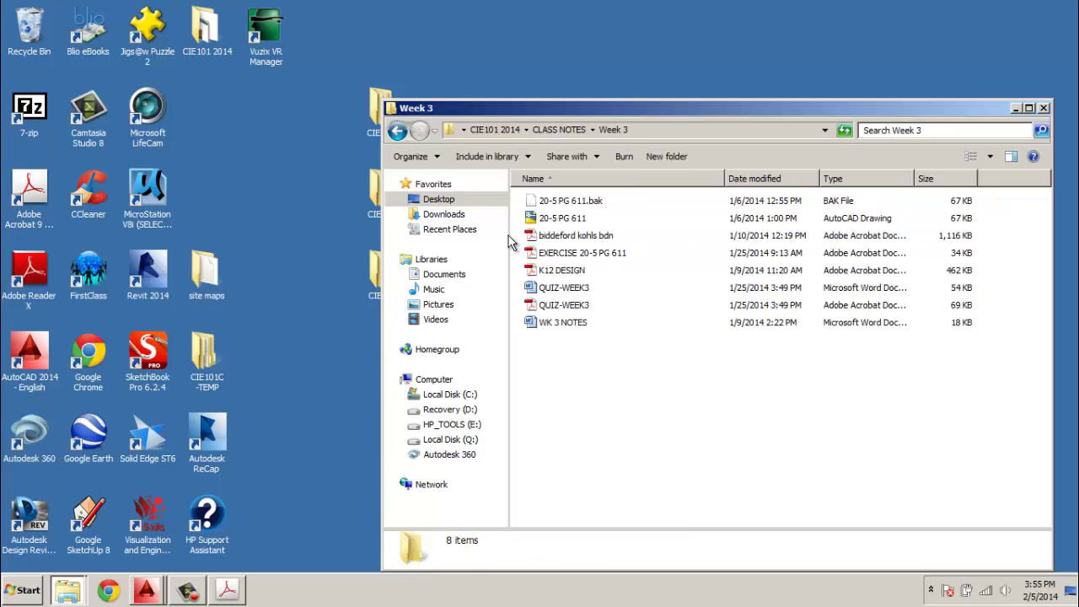
{"action": "left_click", "coordinate": [397, 132]}
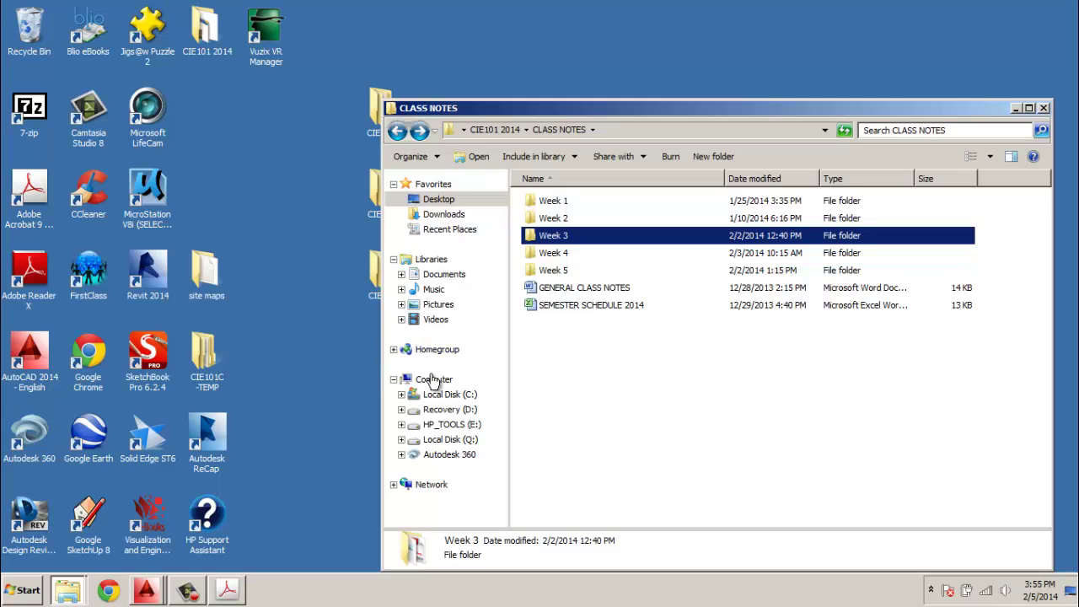
{"action": "left_click", "coordinate": [1043, 109]}
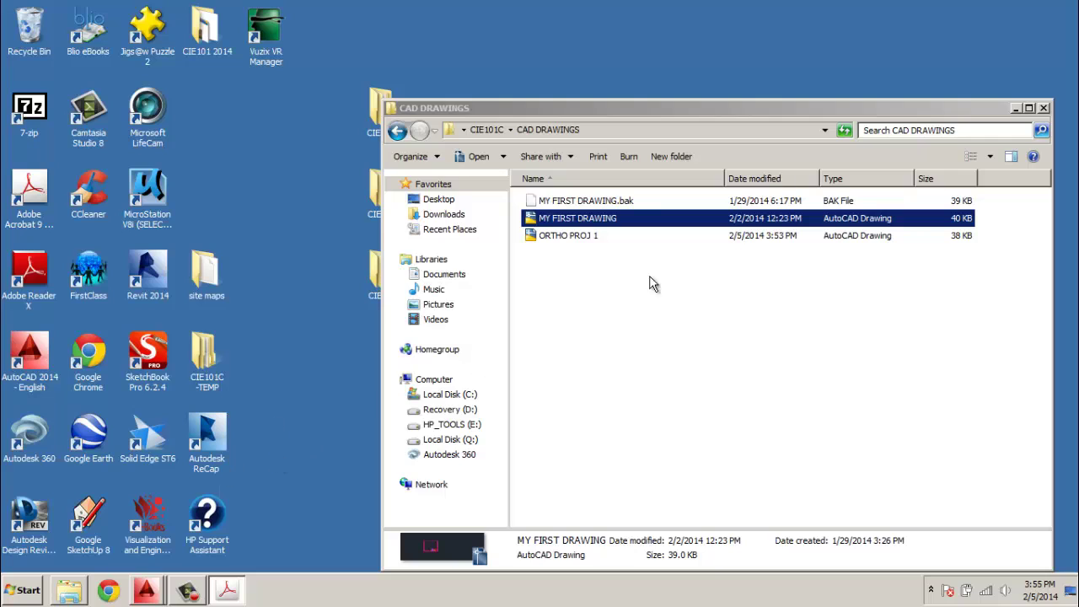
{"action": "left_click", "coordinate": [1043, 108]}
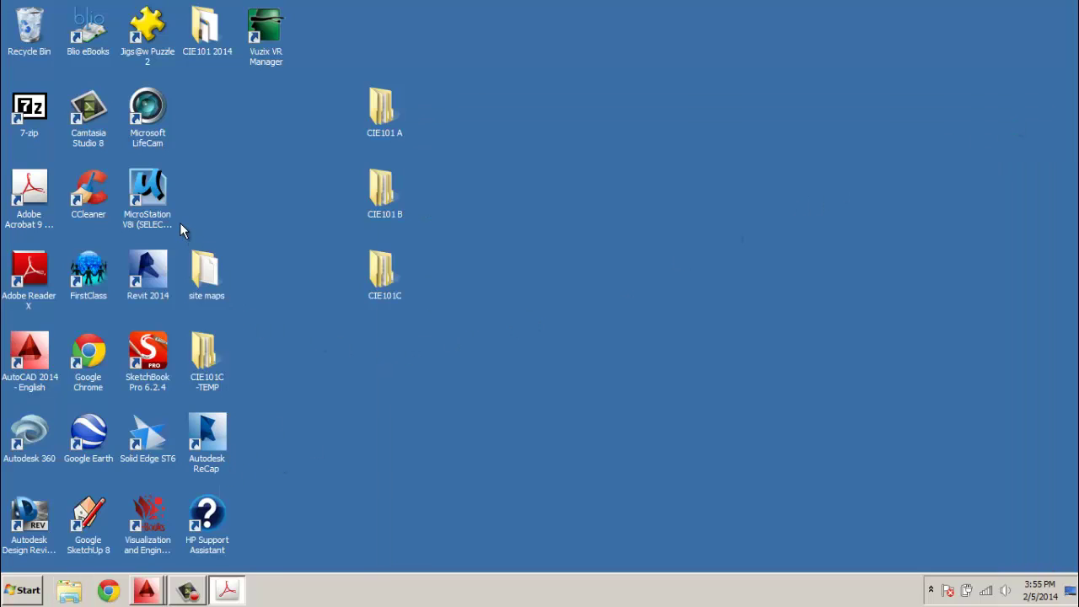
- Launch Chrome, open the UMaine Portal bookmark, and sign in with the account username and password
{"action": "left_click", "coordinate": [110, 594]}
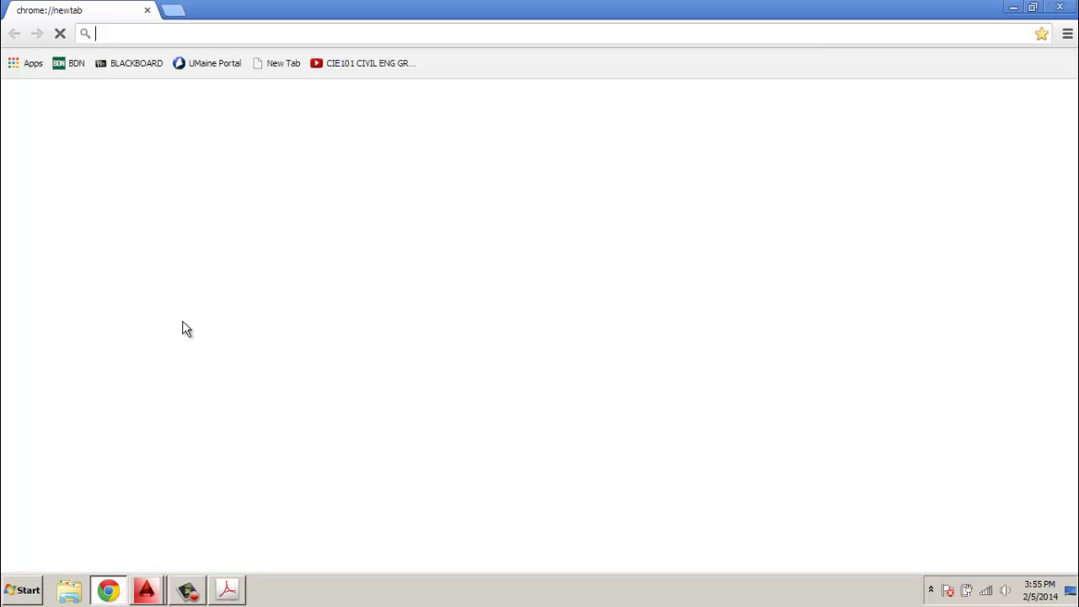
{"action": "left_click", "coordinate": [207, 64]}
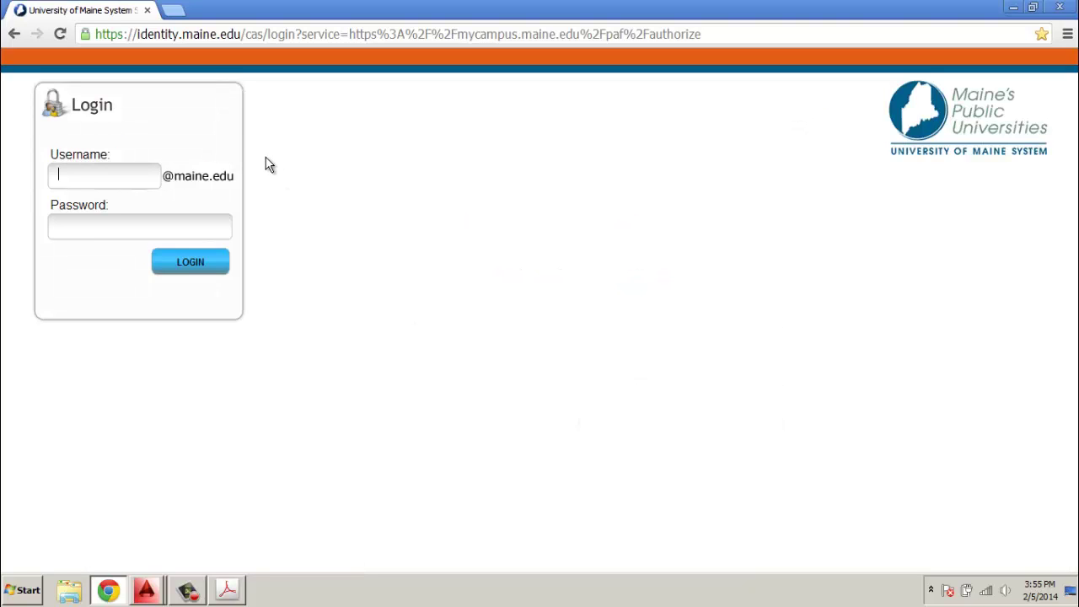
{"action": "type", "text": "JUN"}
{"action": "key", "text": "BackSpace"}
{"action": "key", "text": "BackSpace"}
{"action": "key", "text": "BackSpace"}
{"action": "type", "text": "j"}
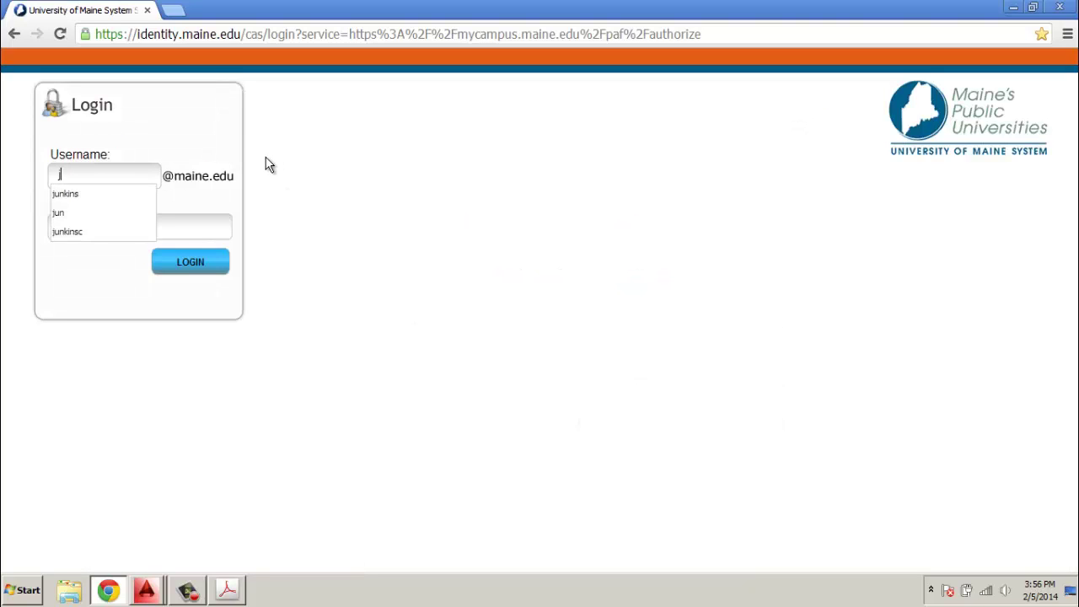
{"action": "type", "text": "unkins"}
{"action": "key", "text": "Tab"}
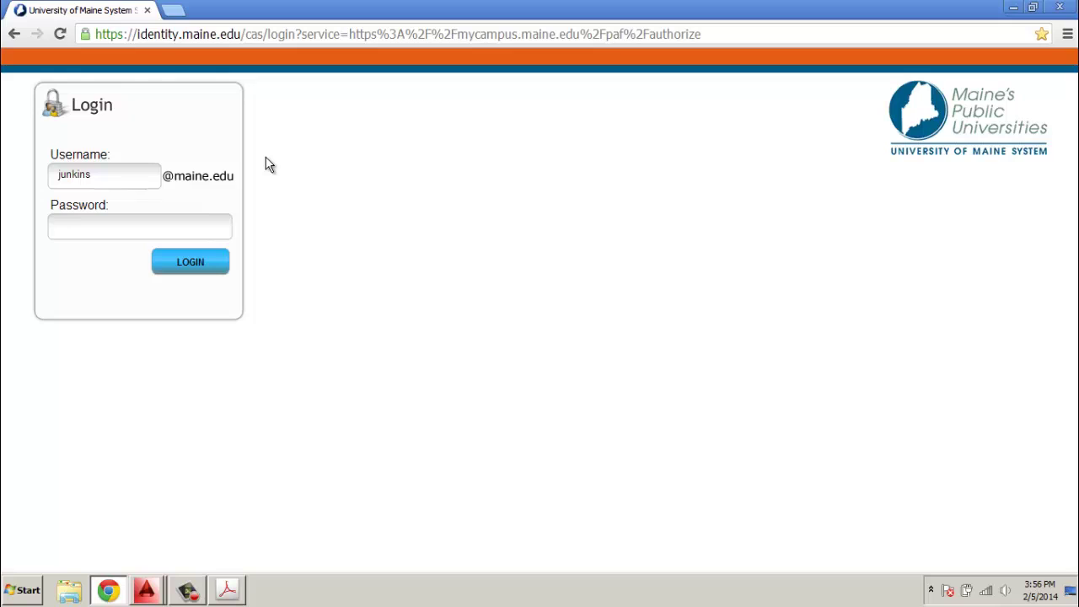
{"action": "type", "text": "**********"}
{"action": "key", "text": "Return"}
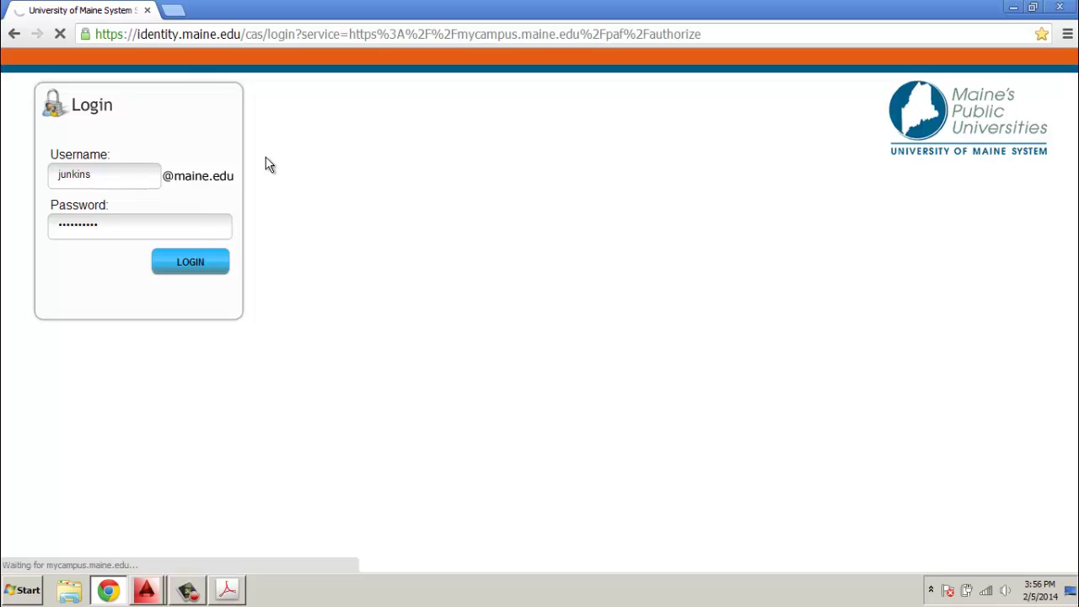
- Log in to myCampus and close the orange campus-closure alert banner
{"action": "left_click", "coordinate": [199, 263]}
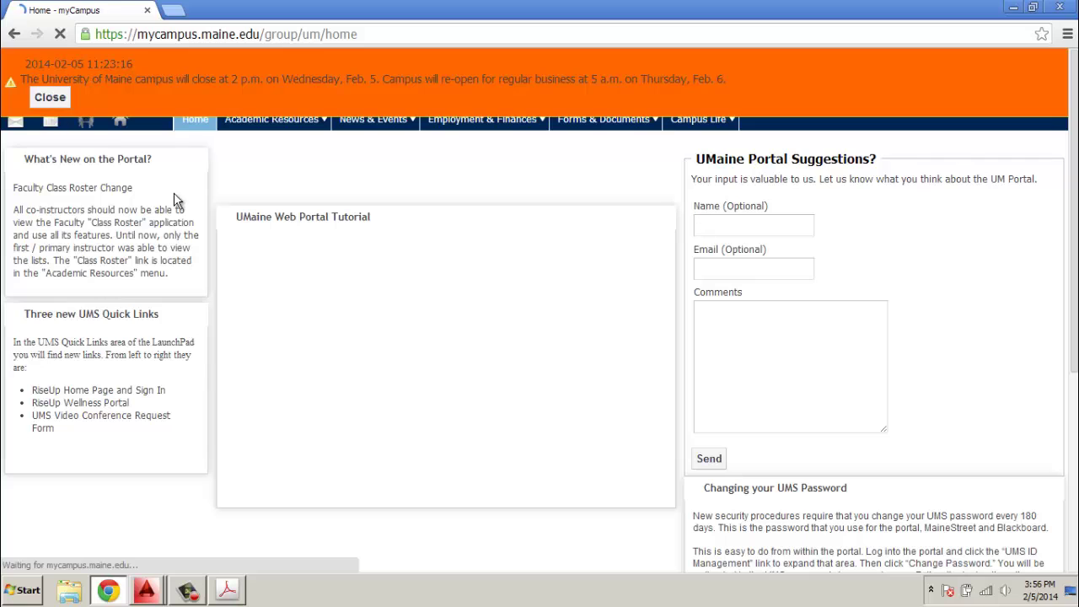
{"action": "left_click", "coordinate": [47, 98]}
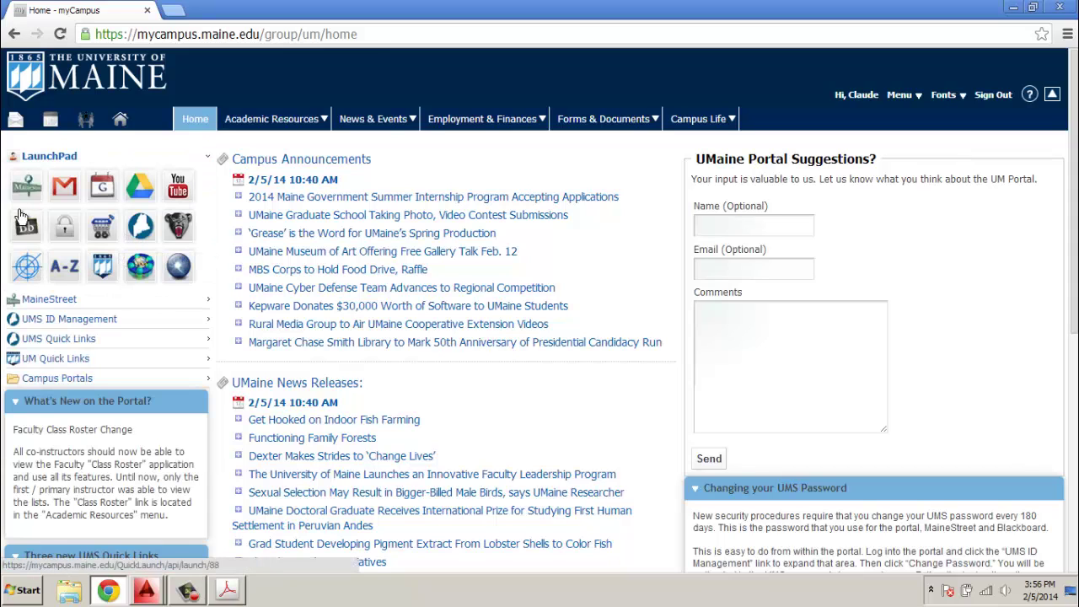
- Open Blackboard from the portal LaunchPad and scroll to the My Courses list
{"action": "left_click", "coordinate": [26, 228]}
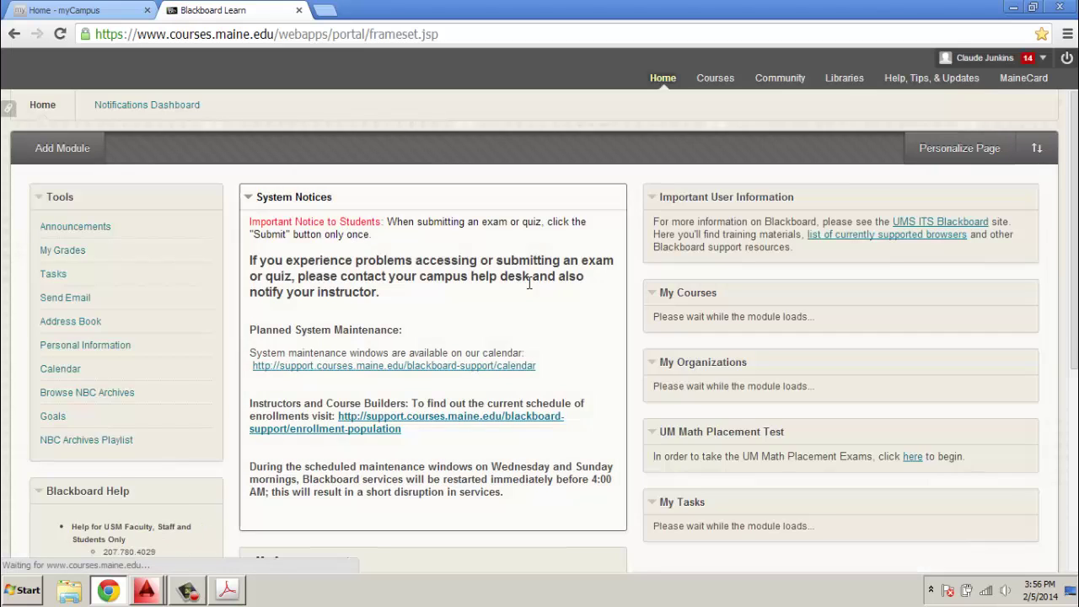
{"action": "scroll", "coordinate": [689, 376], "scroll_direction": "down", "scroll_amount": 3}
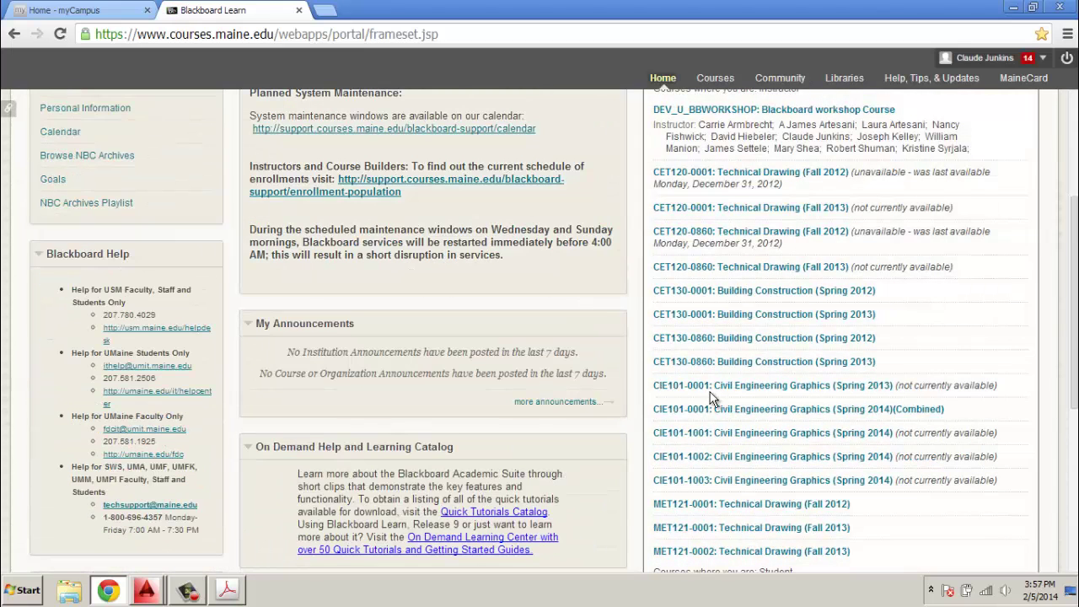
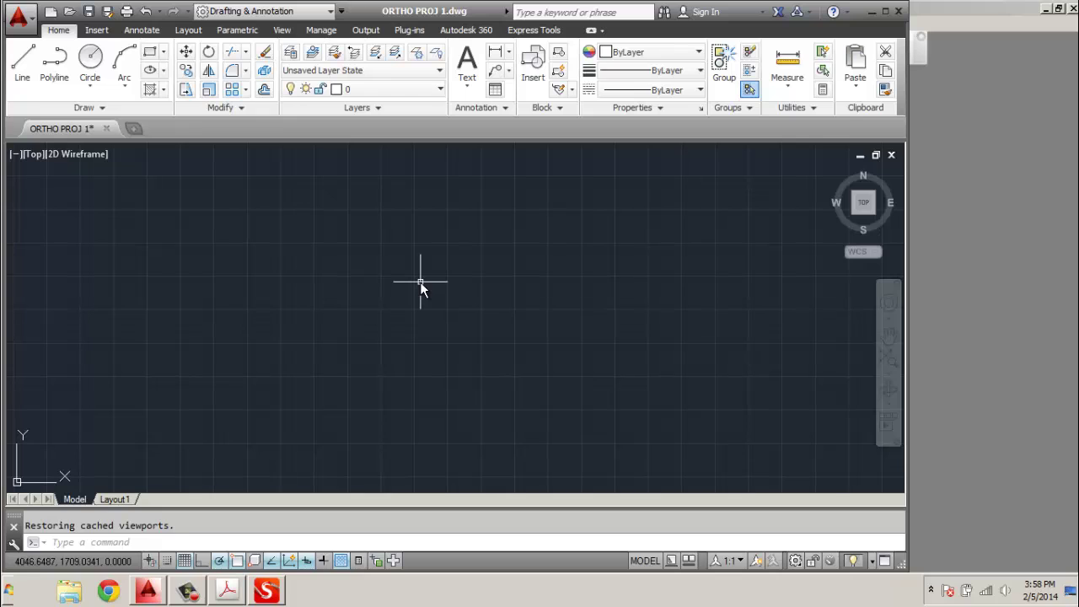
{"action": "left_click", "coordinate": [264, 591]}
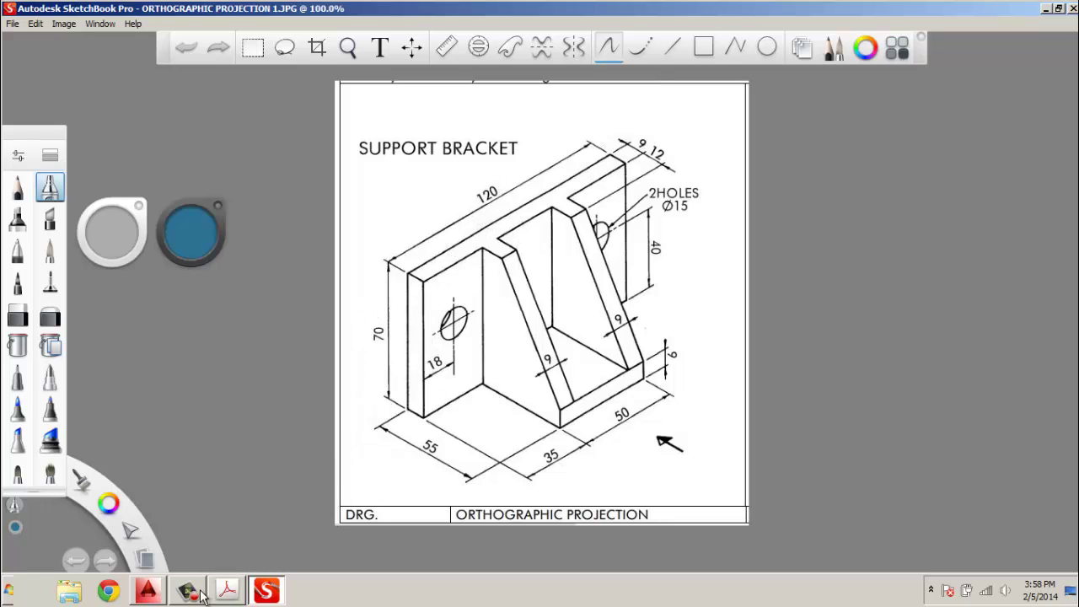
{"action": "left_click", "coordinate": [148, 591]}
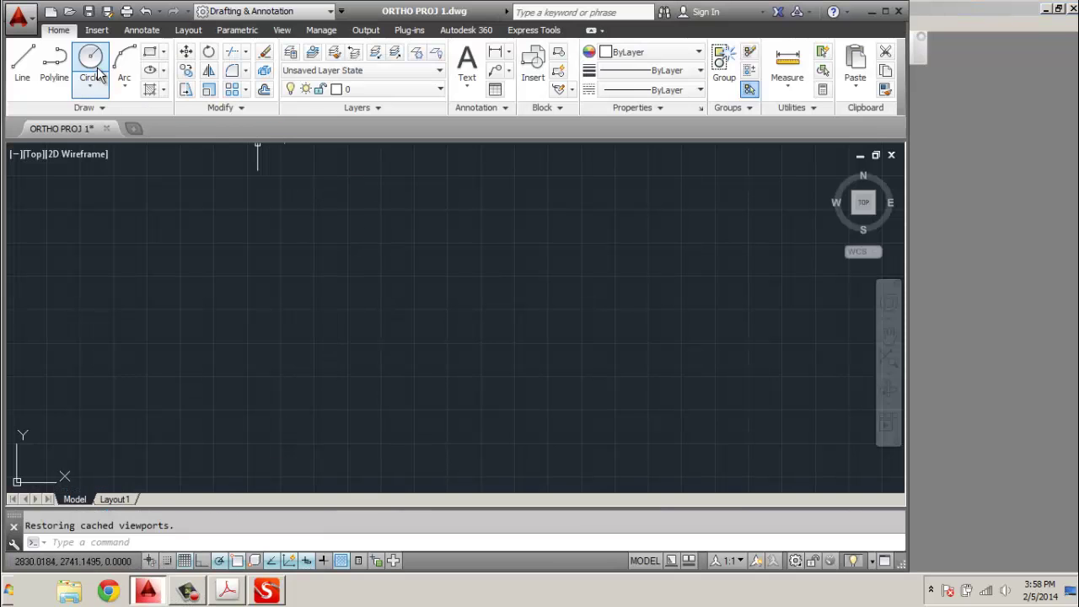
- Create two new layers named G-ORTHO-1 and G-ANNOT-DIM in Layer Properties
{"action": "left_click", "coordinate": [25, 67]}
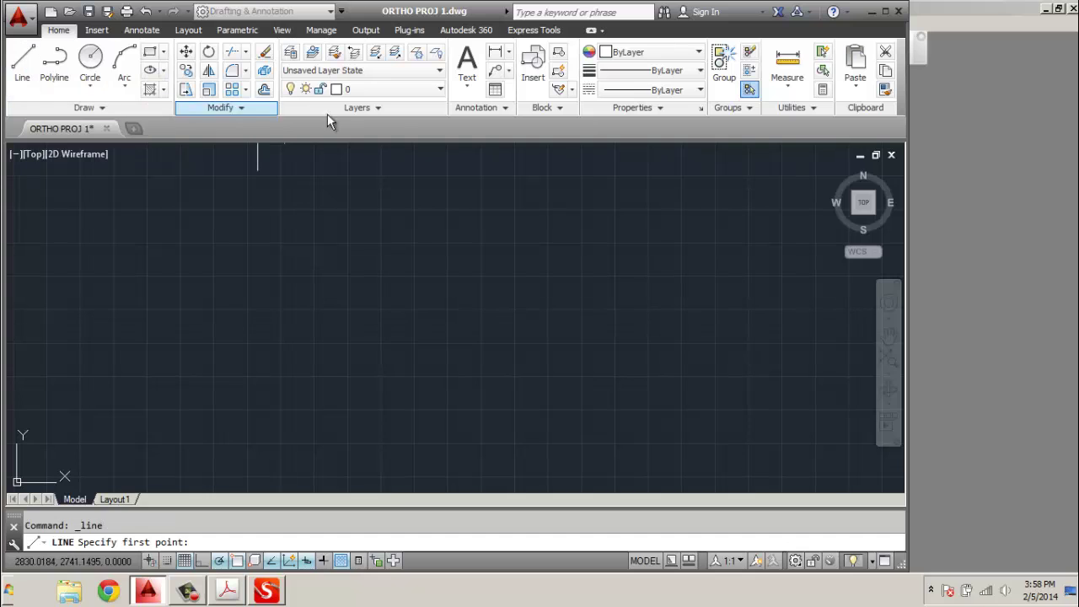
{"action": "left_click", "coordinate": [290, 54]}
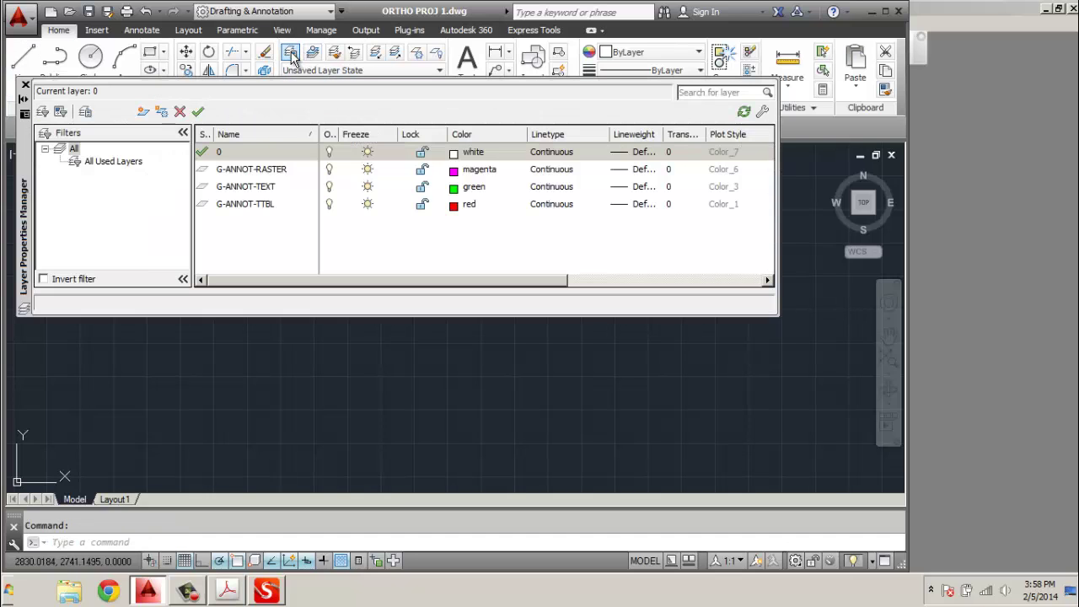
{"action": "right_click", "coordinate": [268, 243]}
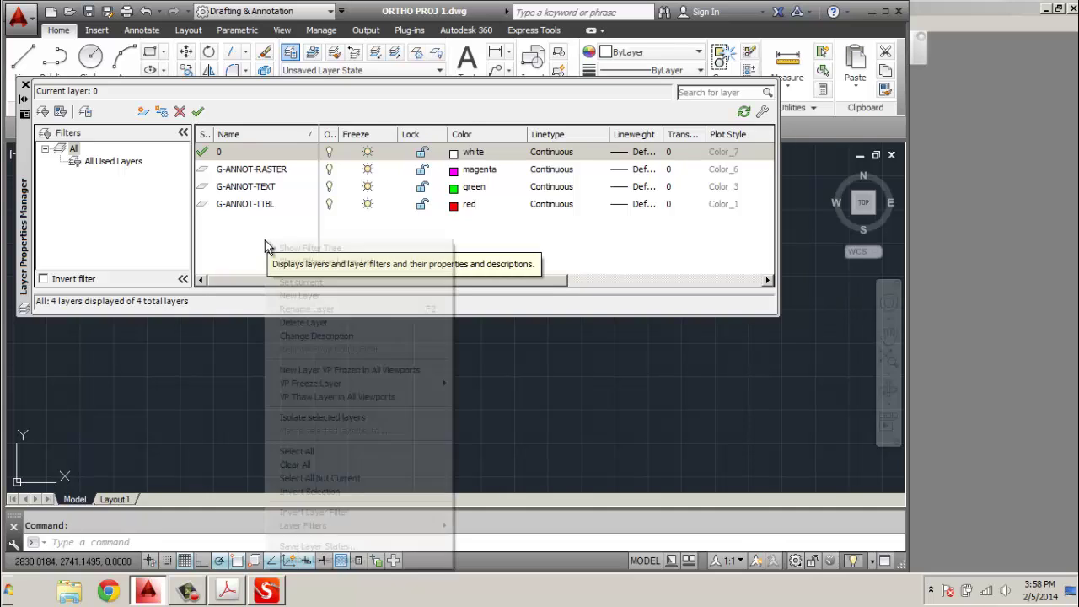
{"action": "left_click", "coordinate": [331, 294]}
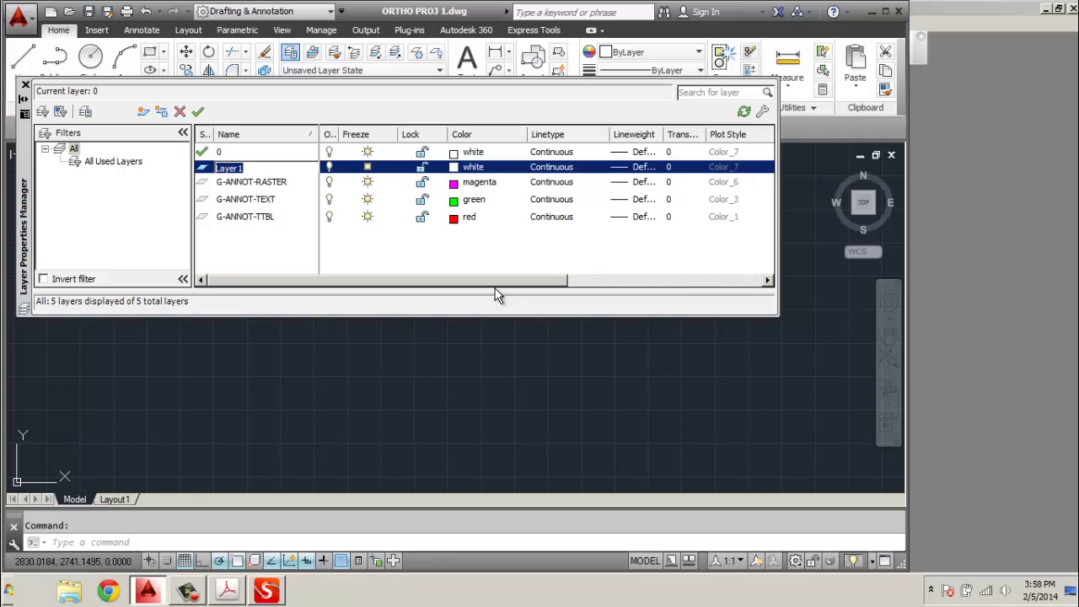
{"action": "type", "text": "g-ORTHO-1"}
{"action": "right_click", "coordinate": [281, 246]}
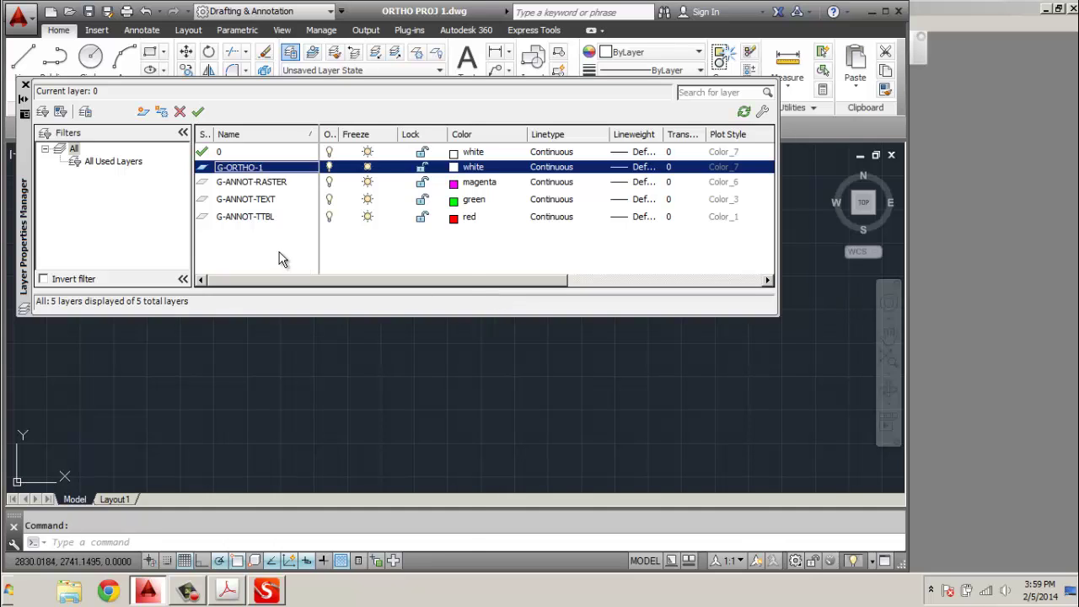
{"action": "left_click", "coordinate": [314, 299]}
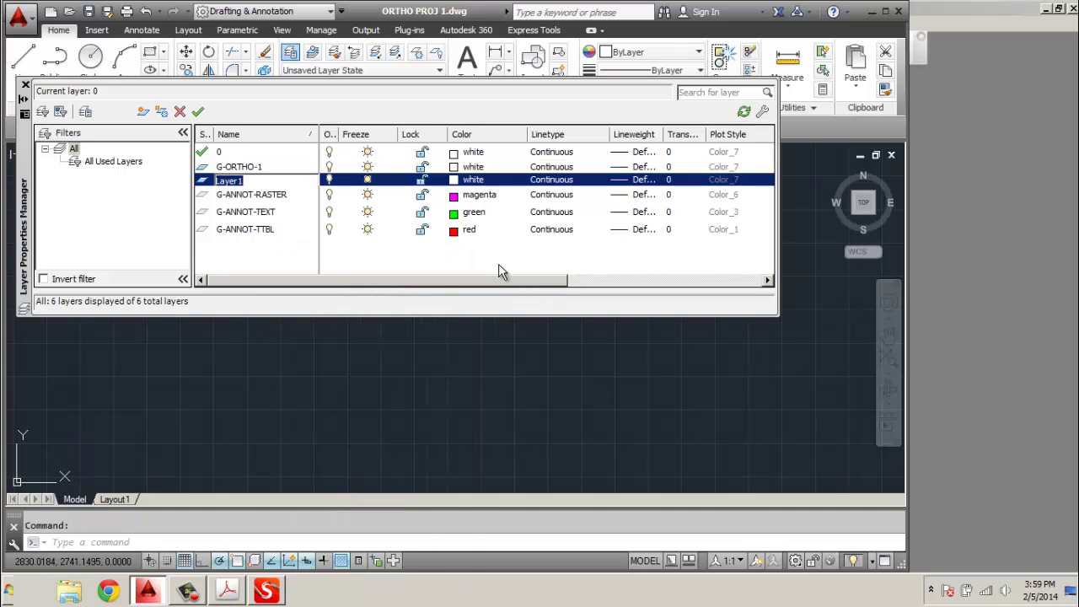
{"action": "type", "text": "G"}
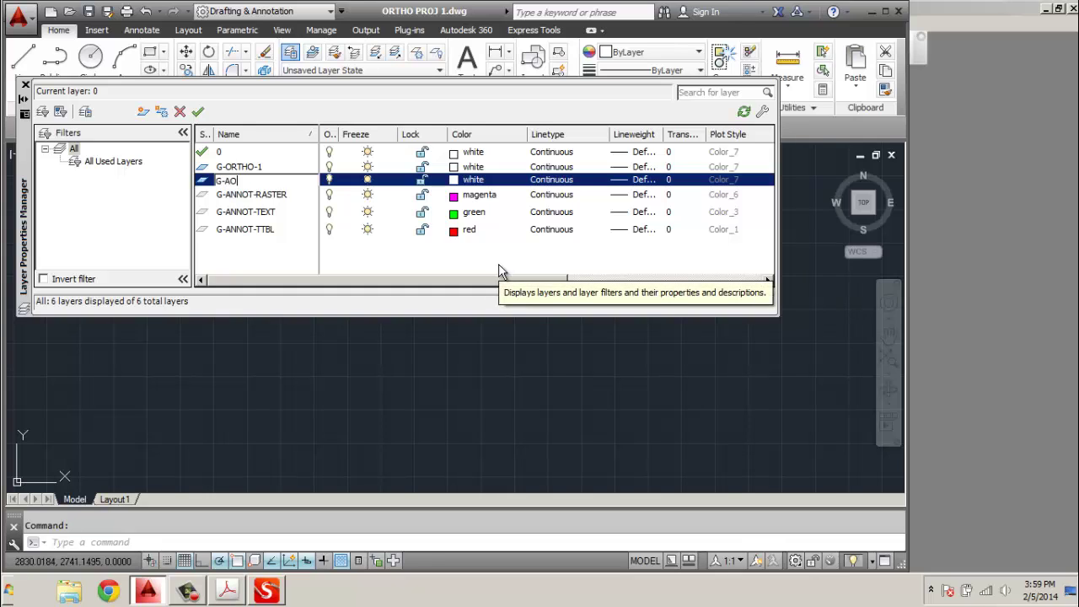
{"action": "type", "text": "-ANNOT-DIM"}
{"action": "key", "text": "Return"}
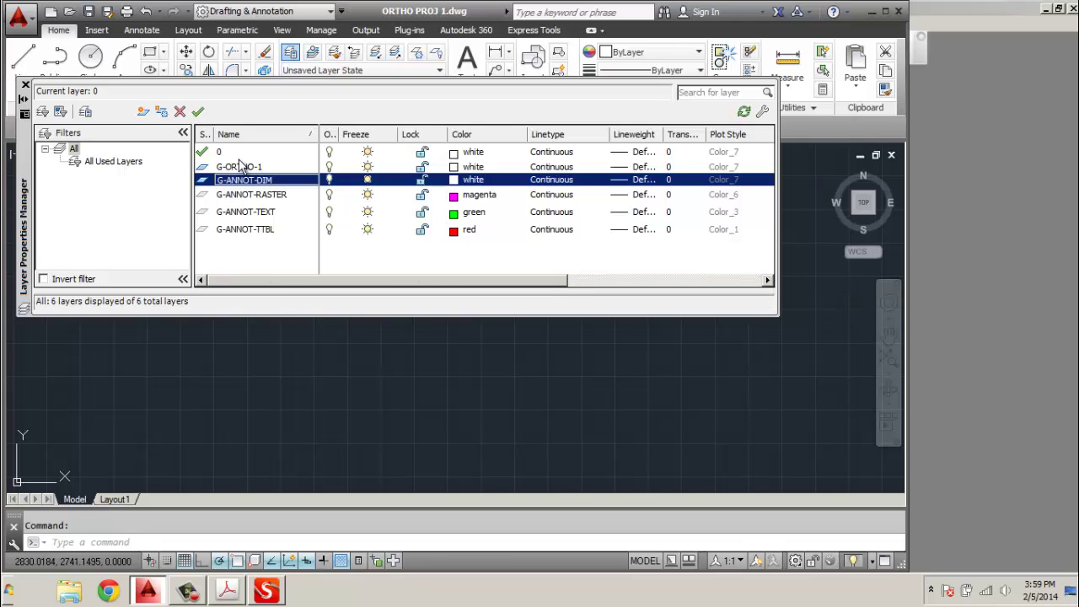
- Make G-ORTHO-1 the current layer and set its colour to red
{"action": "double_click", "coordinate": [235, 168]}
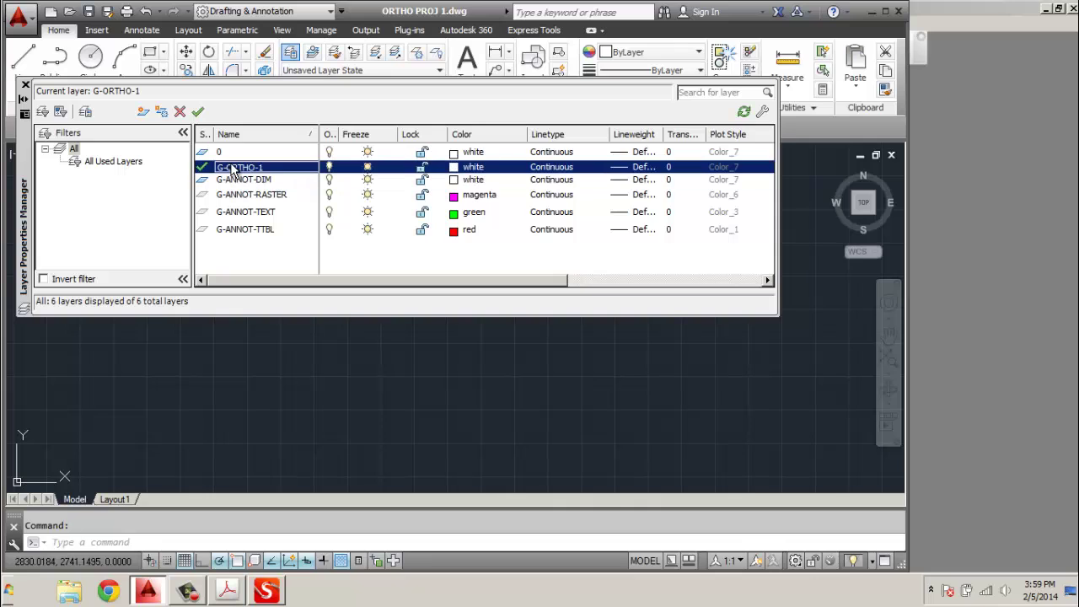
{"action": "left_click", "coordinate": [461, 167]}
{"action": "left_click", "coordinate": [417, 327]}
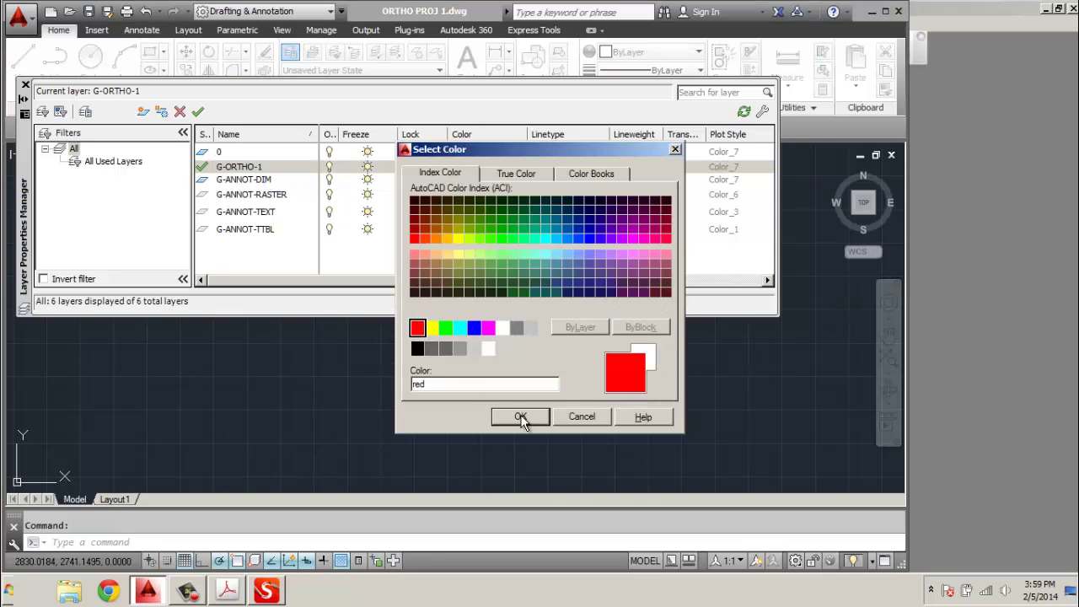
{"action": "left_click", "coordinate": [521, 417]}
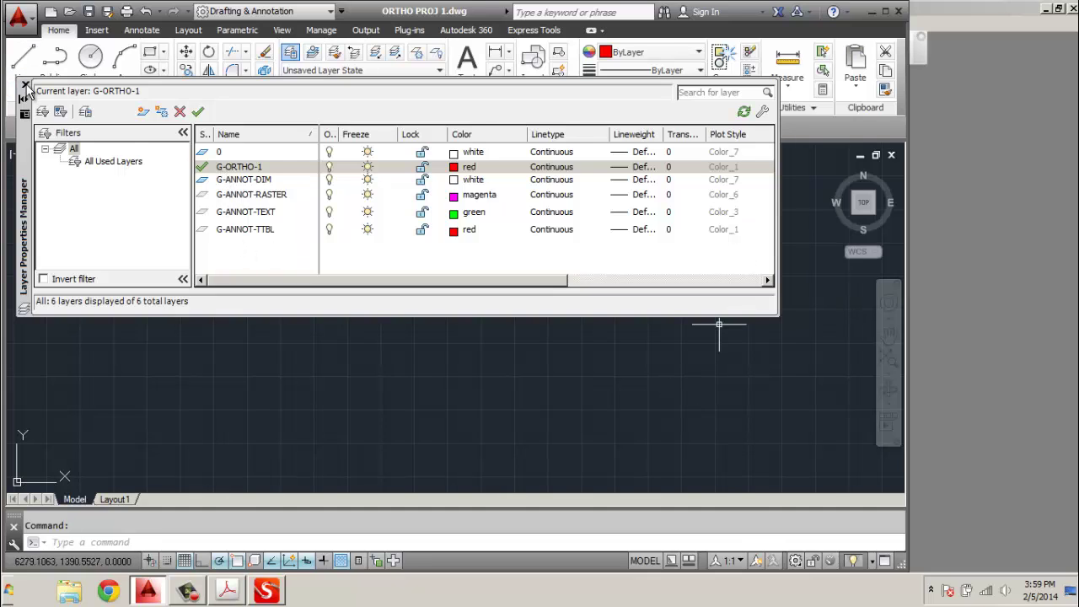
{"action": "left_click", "coordinate": [26, 88]}
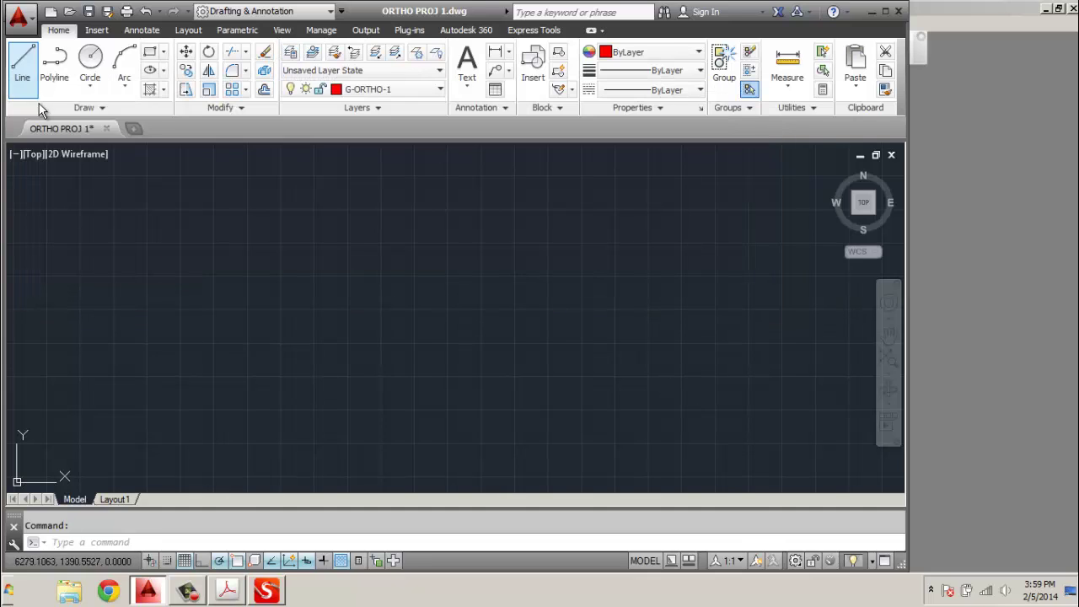
- On layer G-ORTHO-1, start a line at 0,0 with a 120-unit bottom edge
{"action": "left_click", "coordinate": [367, 89]}
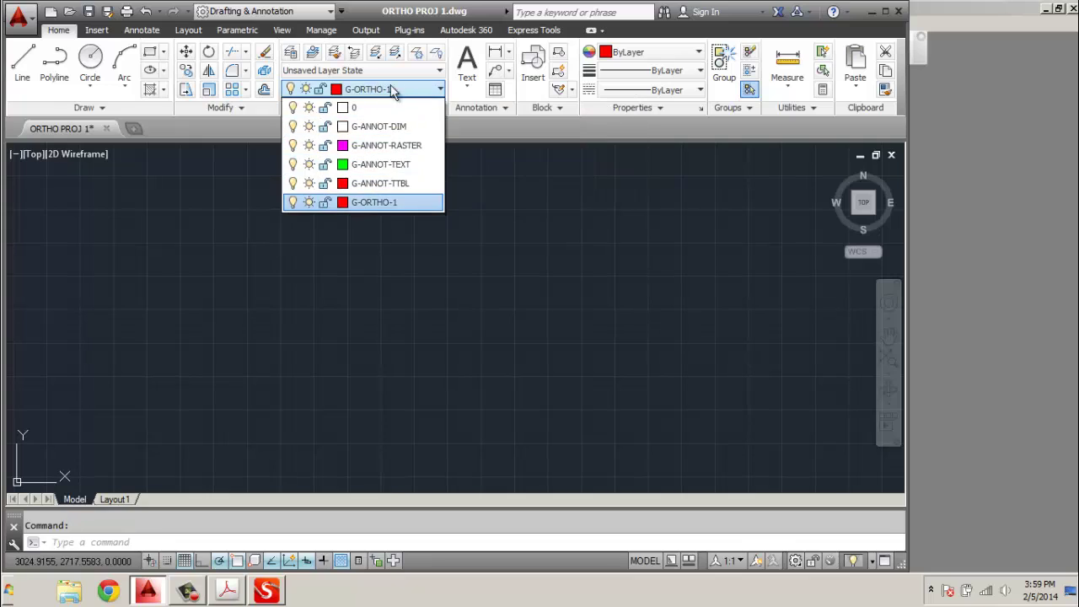
{"action": "left_click", "coordinate": [387, 203]}
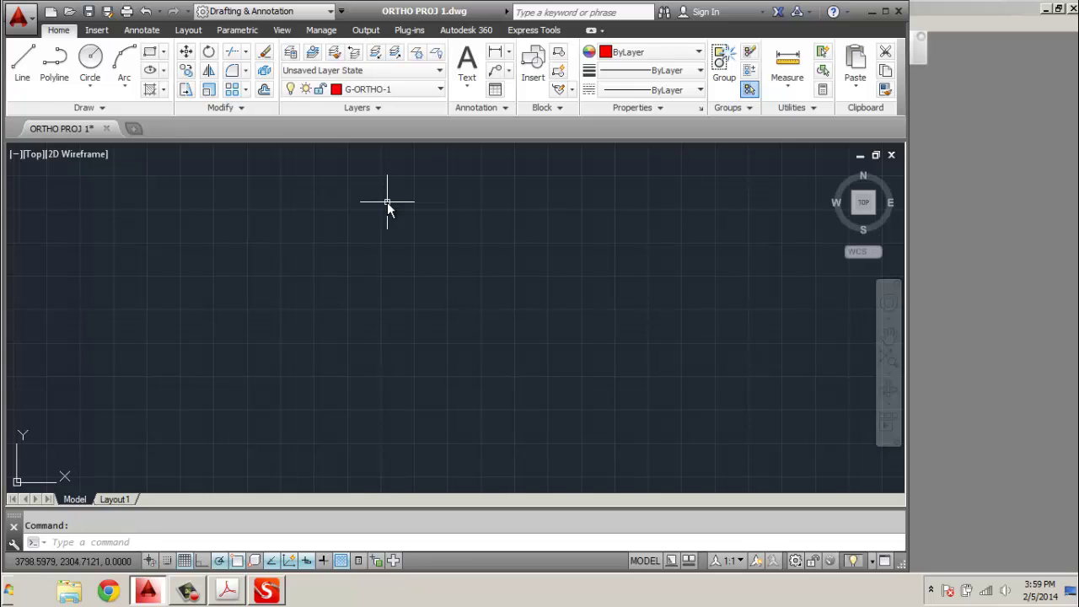
{"action": "left_click", "coordinate": [23, 63]}
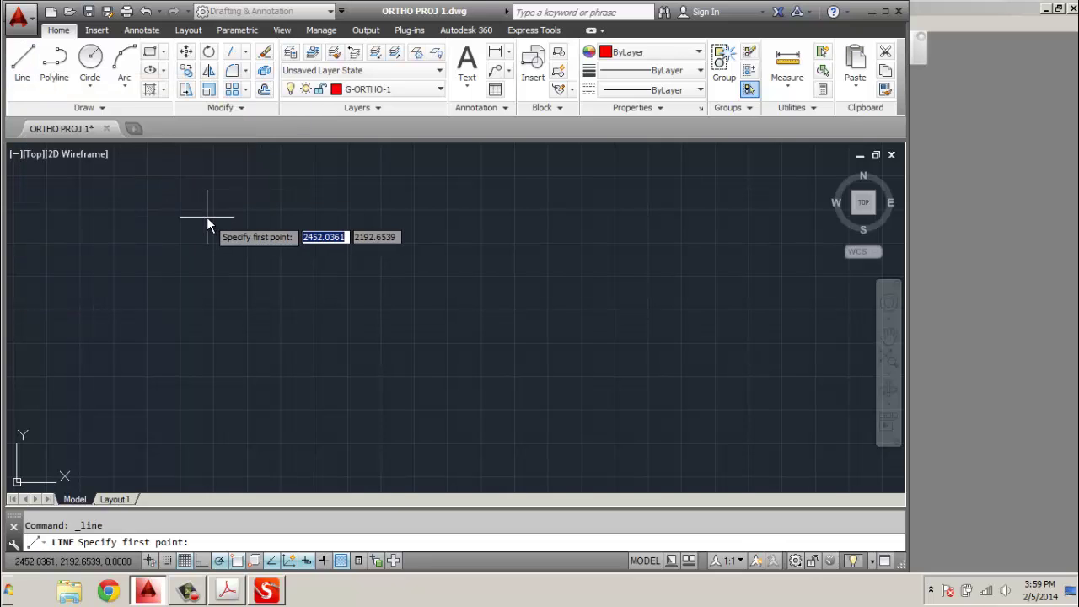
{"action": "type", "text": "0,0"}
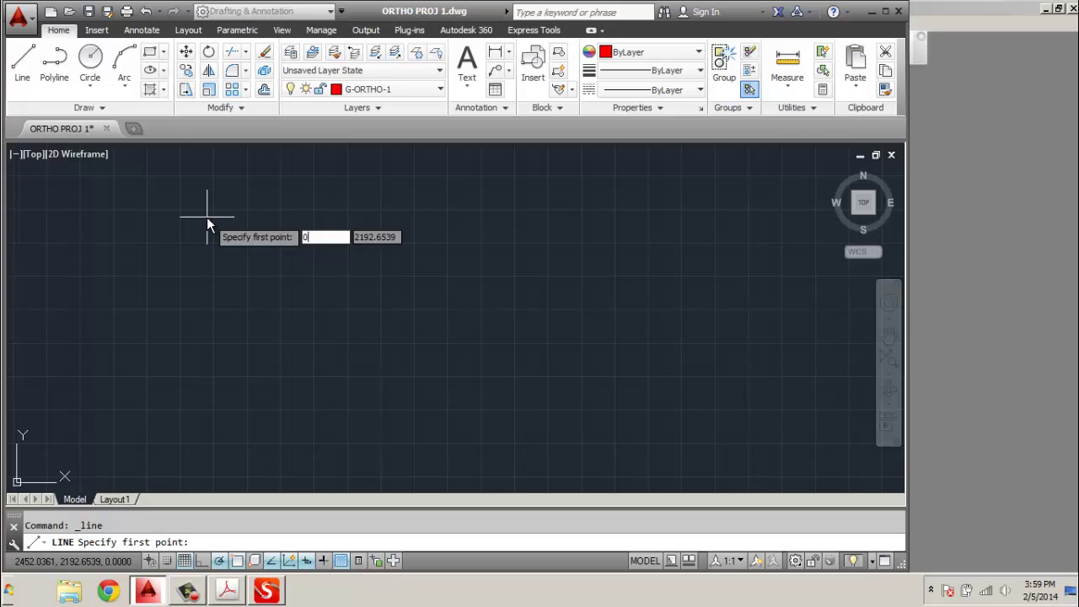
{"action": "key", "text": "Return"}
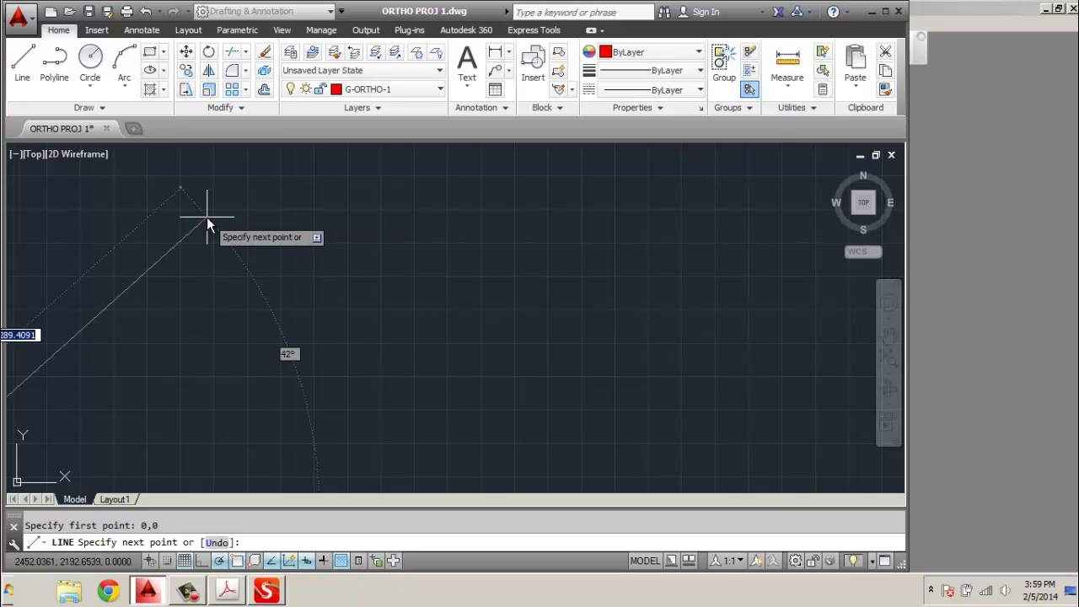
{"action": "scroll", "coordinate": [319, 281], "scroll_direction": "down", "scroll_amount": 3}
{"action": "scroll", "coordinate": [273, 346], "scroll_direction": "up", "scroll_amount": 4}
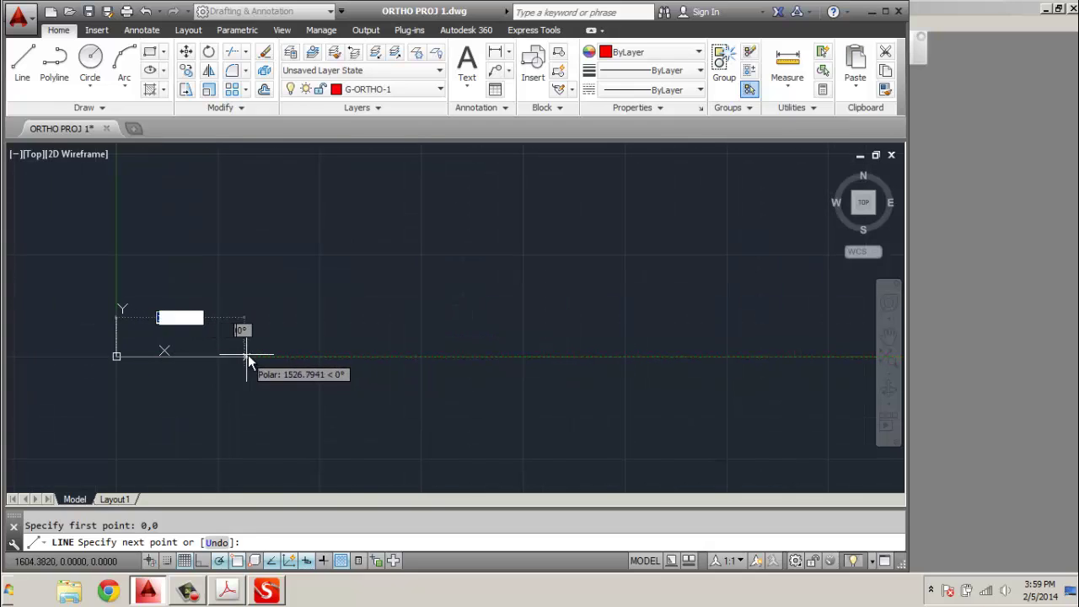
{"action": "type", "text": "12"}
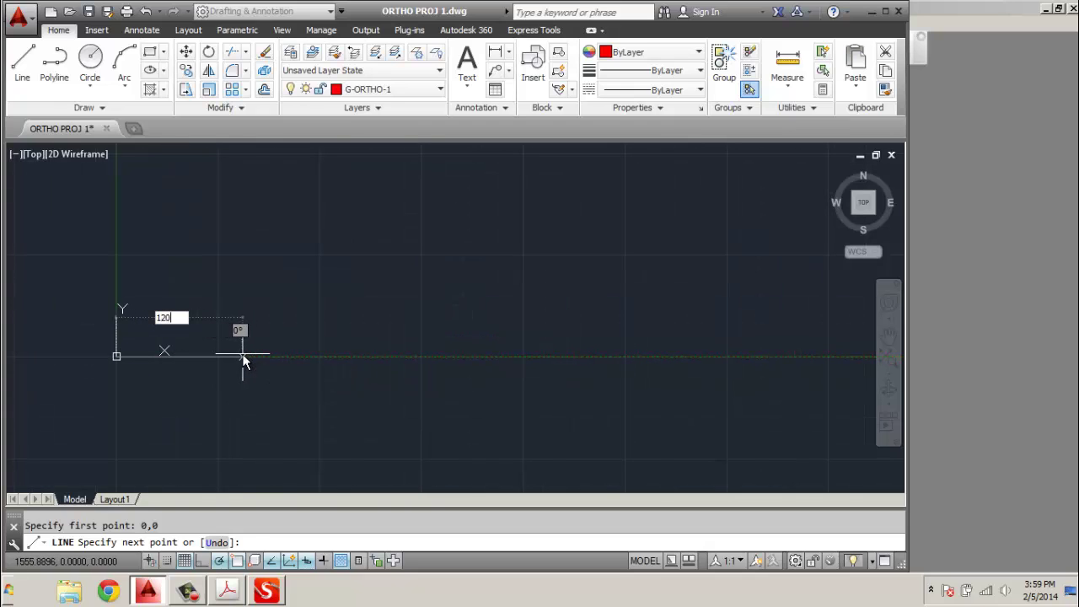
{"action": "type", "text": "0"}
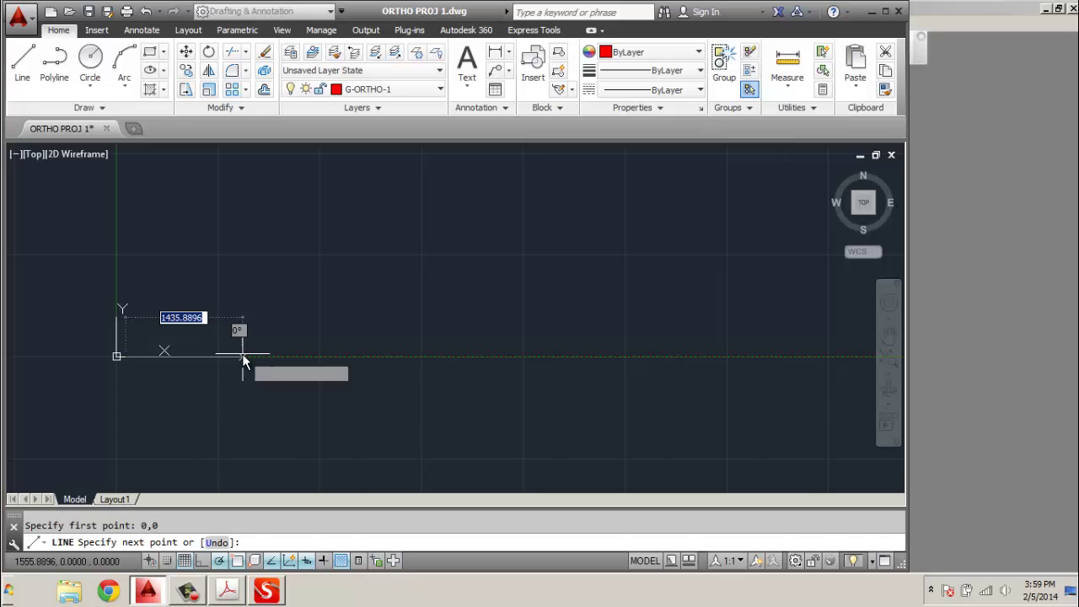
{"action": "key", "text": "Return"}
- Add the 70-unit right edge and top edge, closing the rectangle at its start point
{"action": "scroll", "coordinate": [114, 345], "scroll_direction": "up", "scroll_amount": 4}
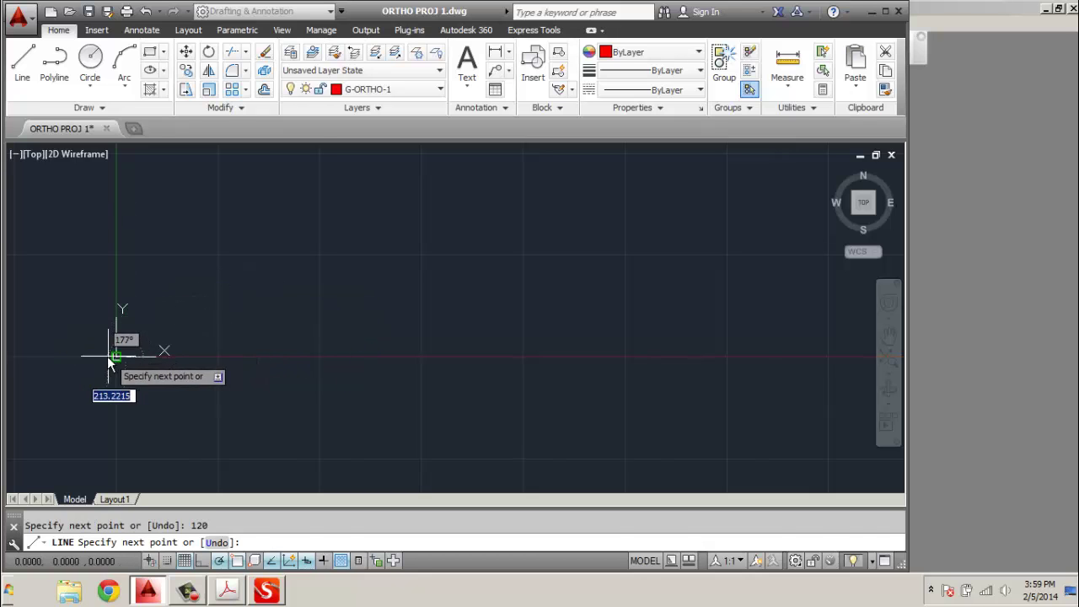
{"action": "scroll", "coordinate": [109, 349], "scroll_direction": "up", "scroll_amount": 3}
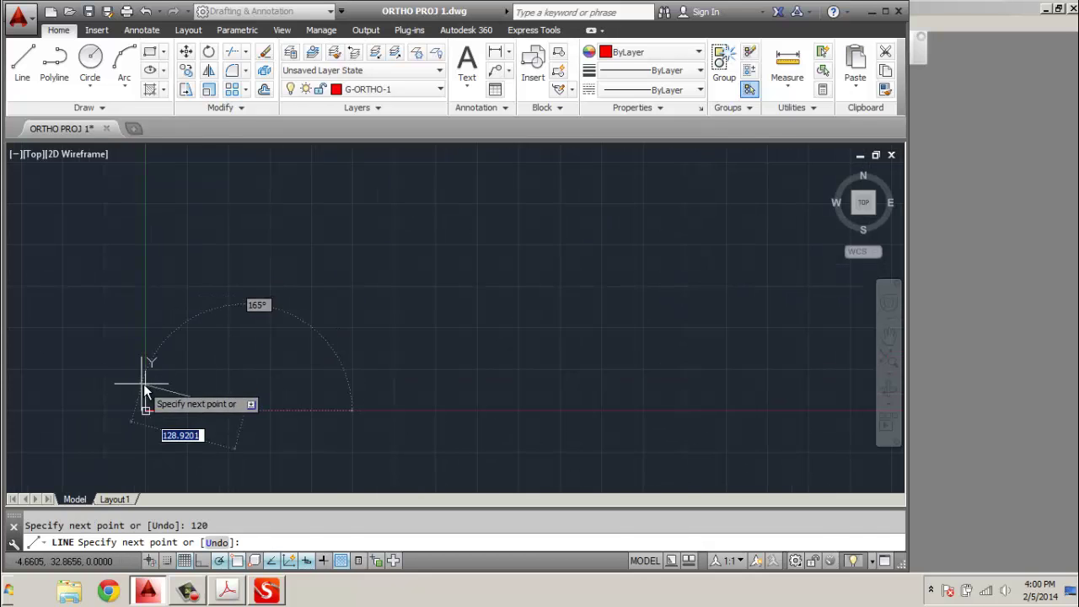
{"action": "middle_click_drag", "start_coordinate": [145, 379], "coordinate": [318, 309]}
{"action": "scroll", "coordinate": [356, 303], "scroll_direction": "up", "scroll_amount": 2}
{"action": "scroll", "coordinate": [361, 307], "scroll_direction": "up", "scroll_amount": 6}
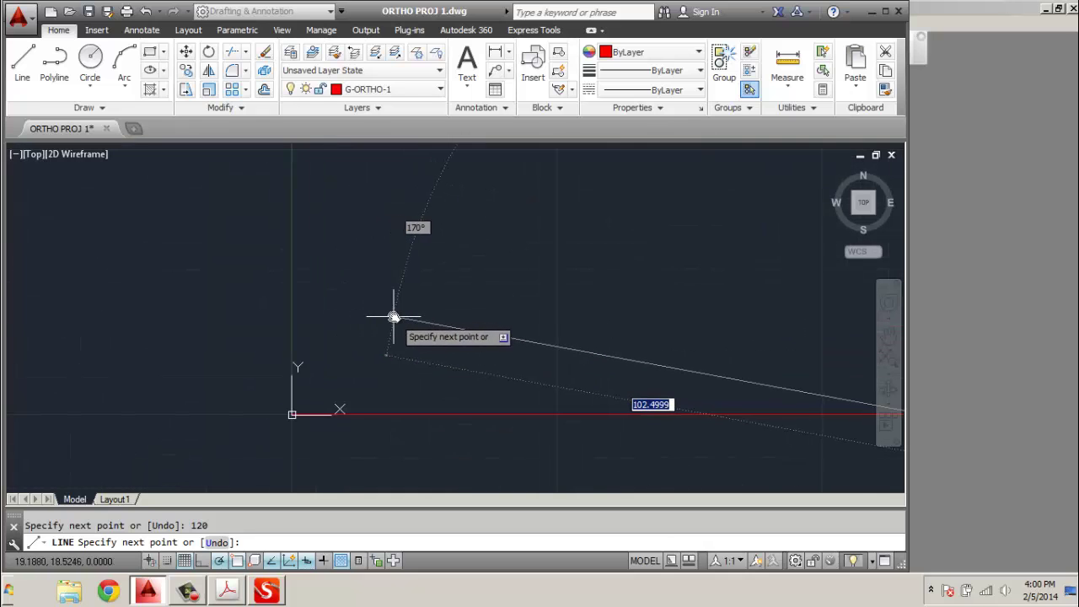
{"action": "scroll", "coordinate": [413, 313], "scroll_direction": "down", "scroll_amount": 4}
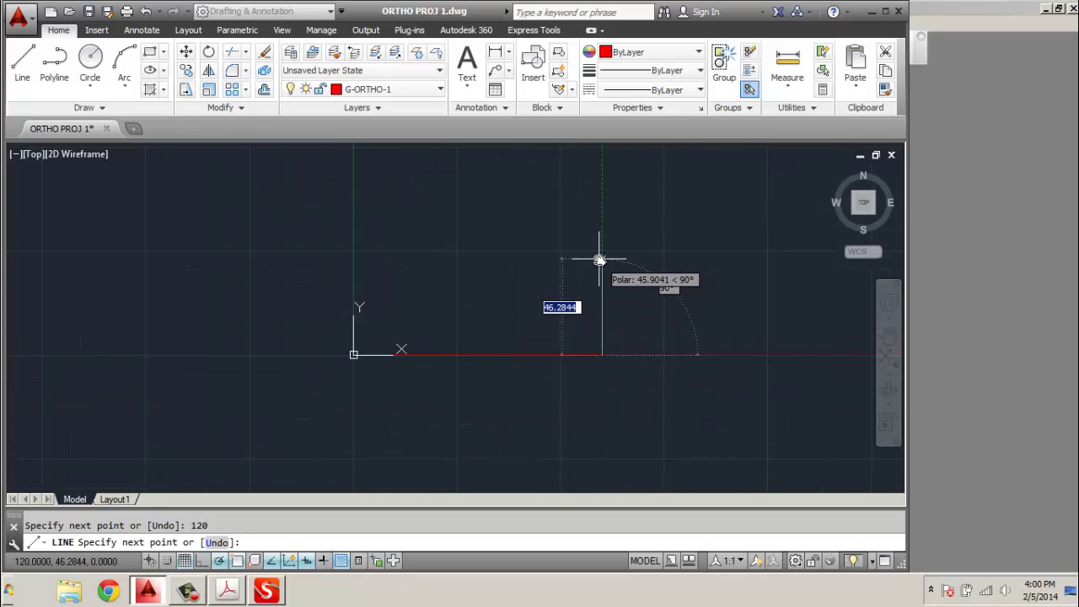
{"action": "middle_click_drag", "start_coordinate": [588, 223], "coordinate": [583, 265]}
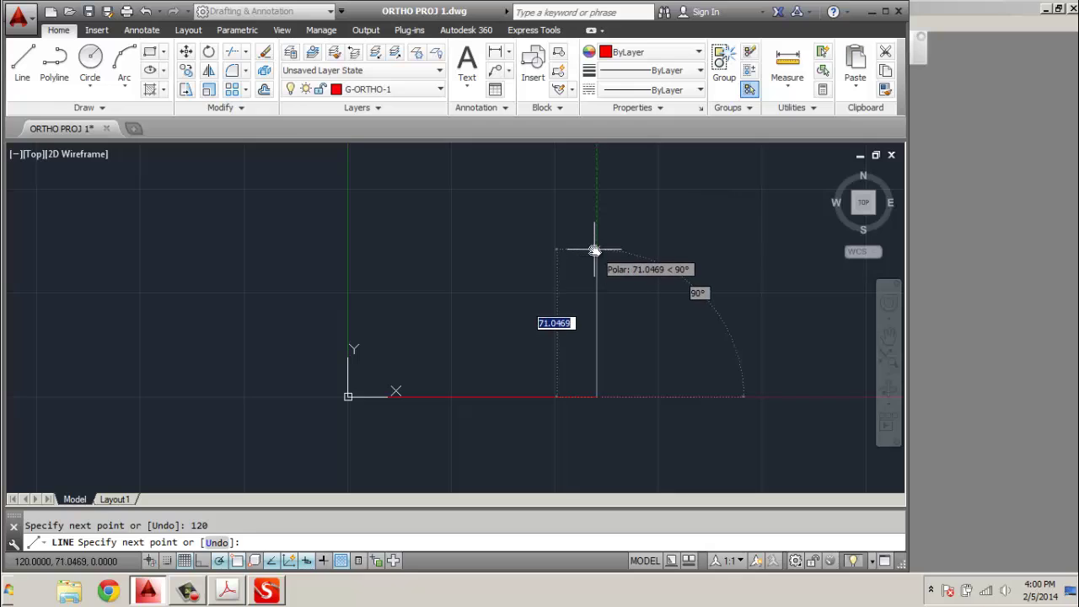
{"action": "type", "text": "70"}
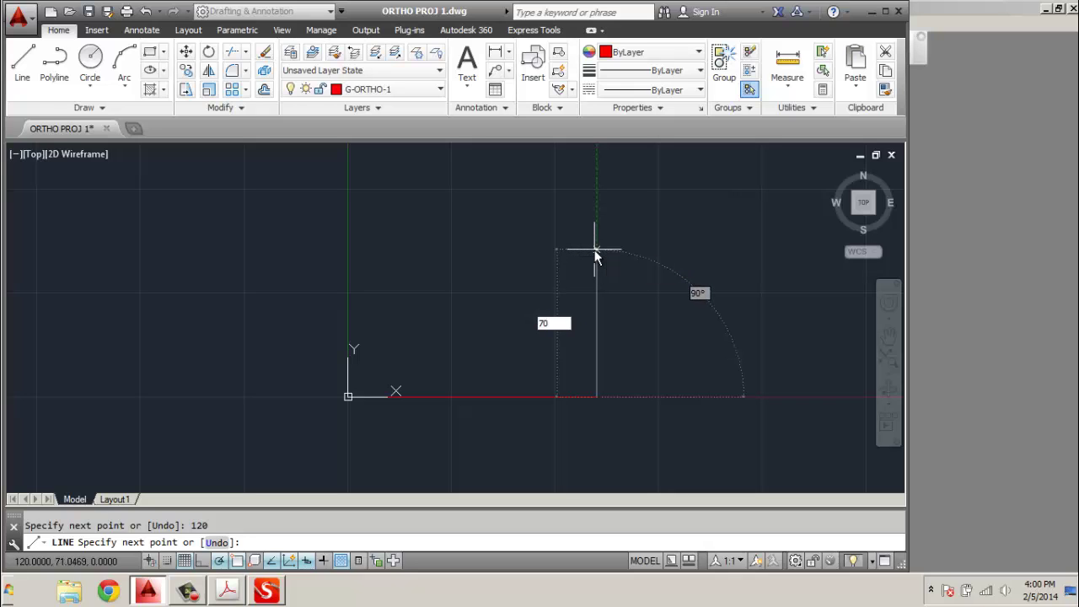
{"action": "key", "text": "Return"}
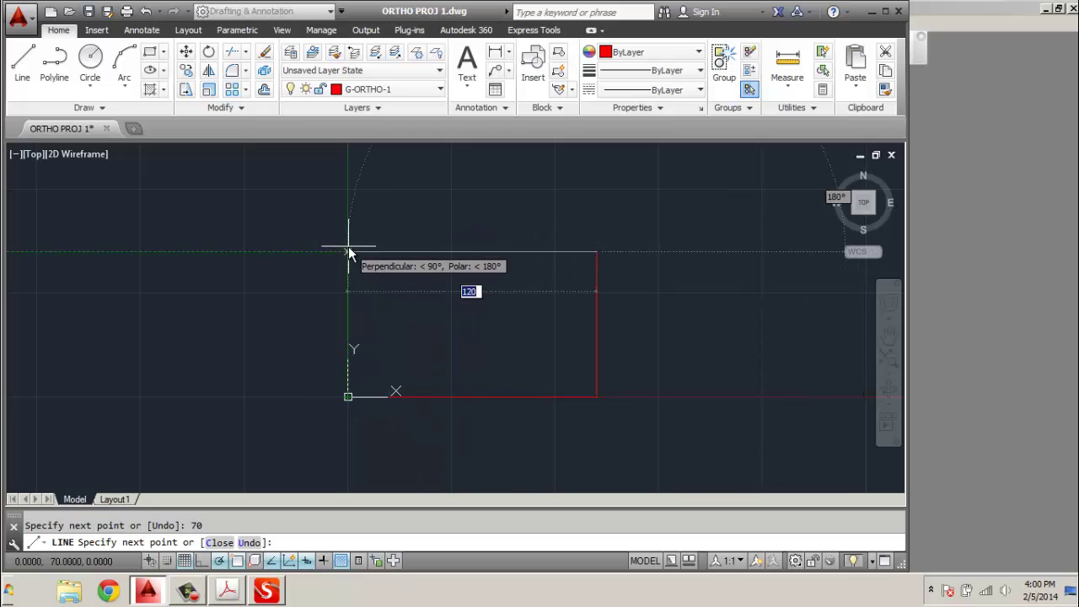
{"action": "left_click", "coordinate": [348, 250]}
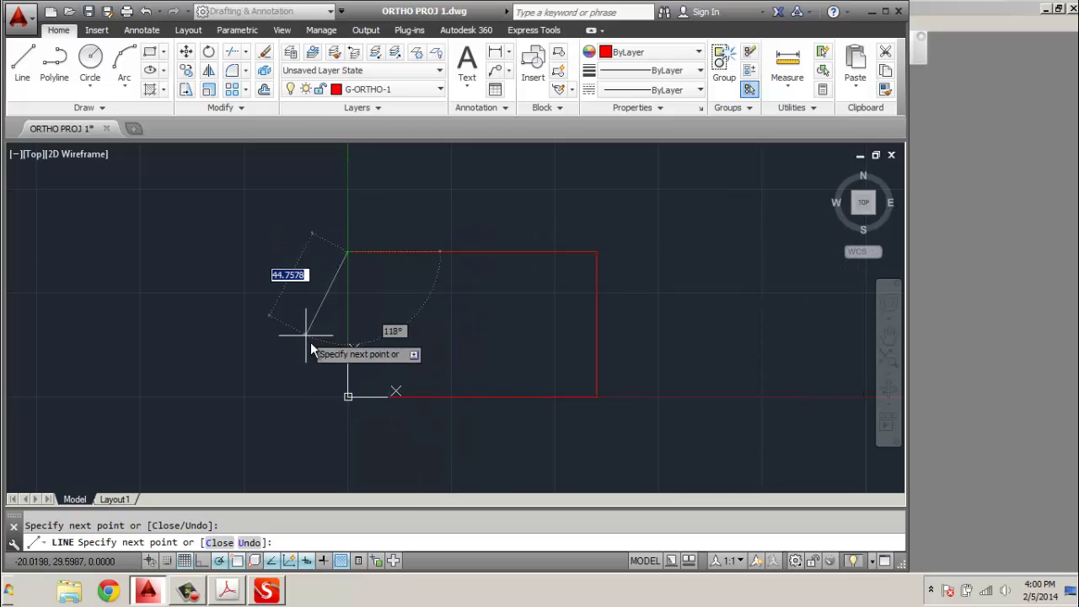
{"action": "left_click", "coordinate": [348, 397]}
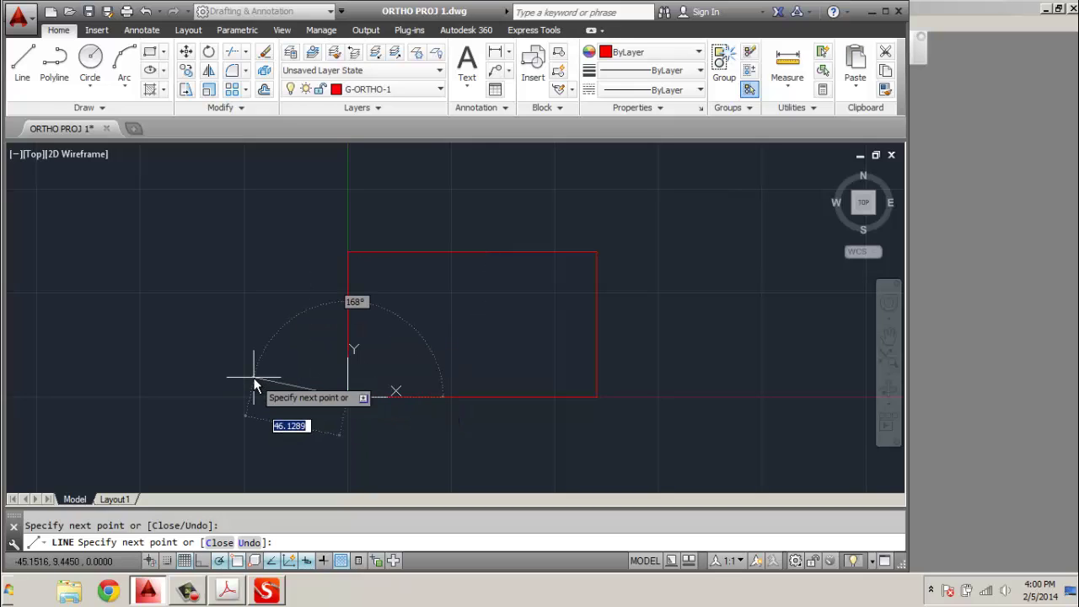
{"action": "key", "text": "Return"}
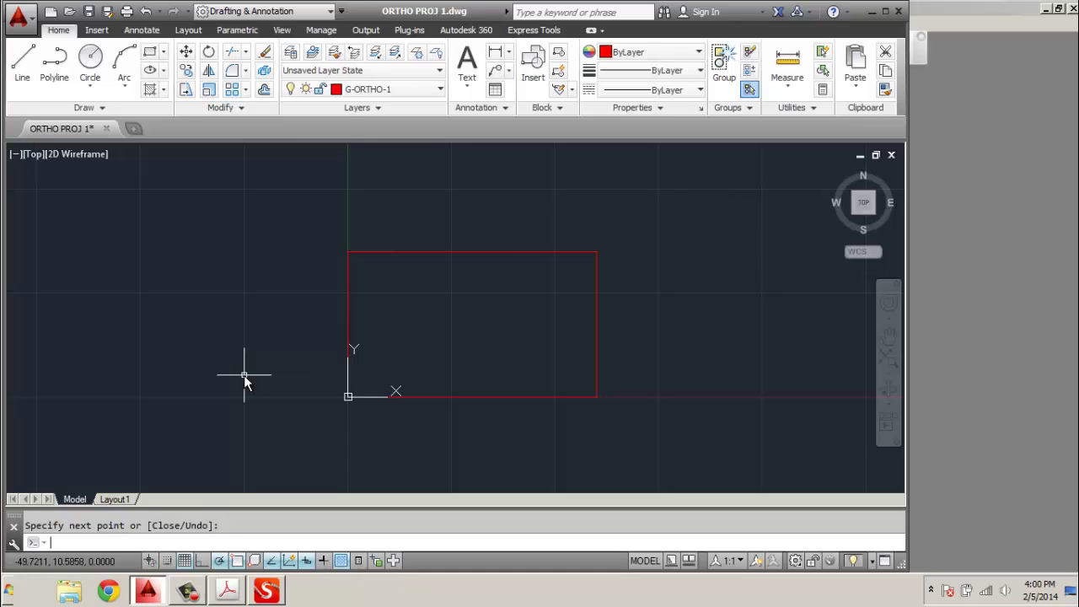
- Draw a vertical divider 35 units in from the left corner down to the bottom edge
{"action": "key", "text": "Return"}
{"action": "key", "text": "Return"}
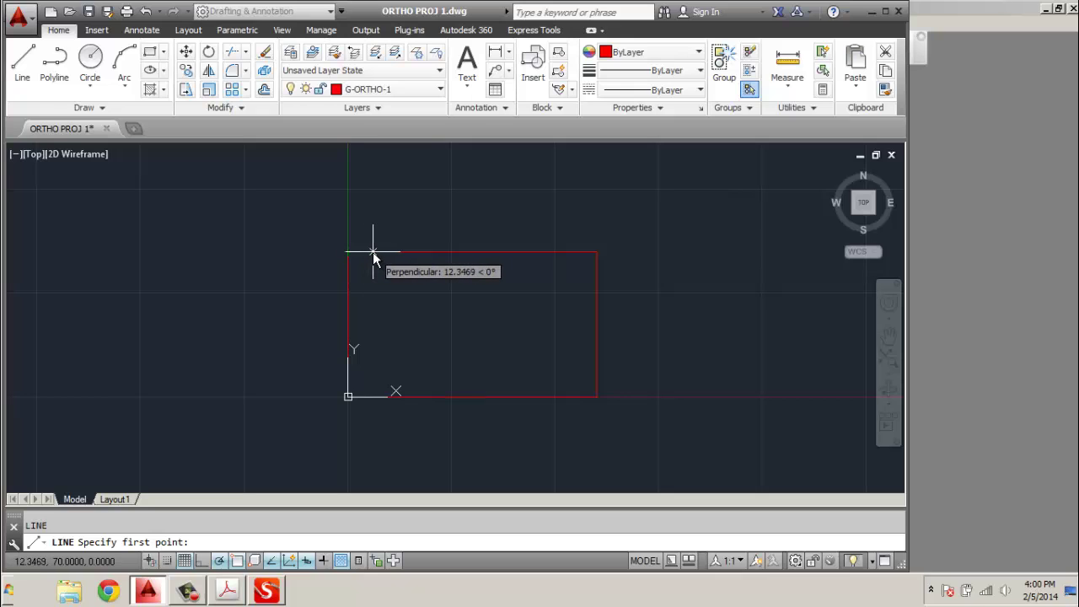
{"action": "type", "text": "35"}
{"action": "key", "text": "Return"}
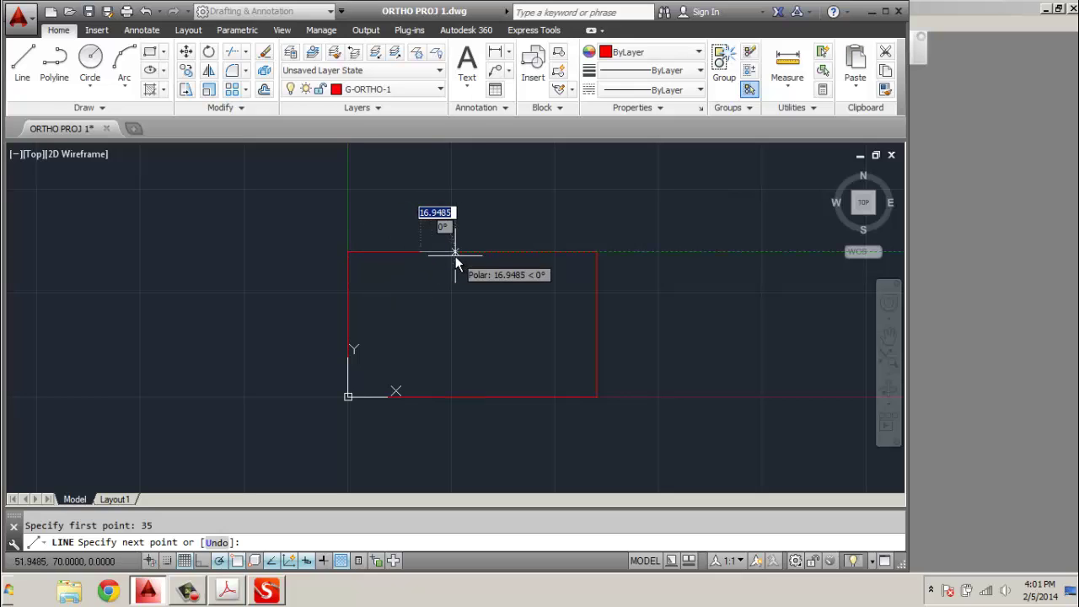
{"action": "left_click", "coordinate": [420, 397]}
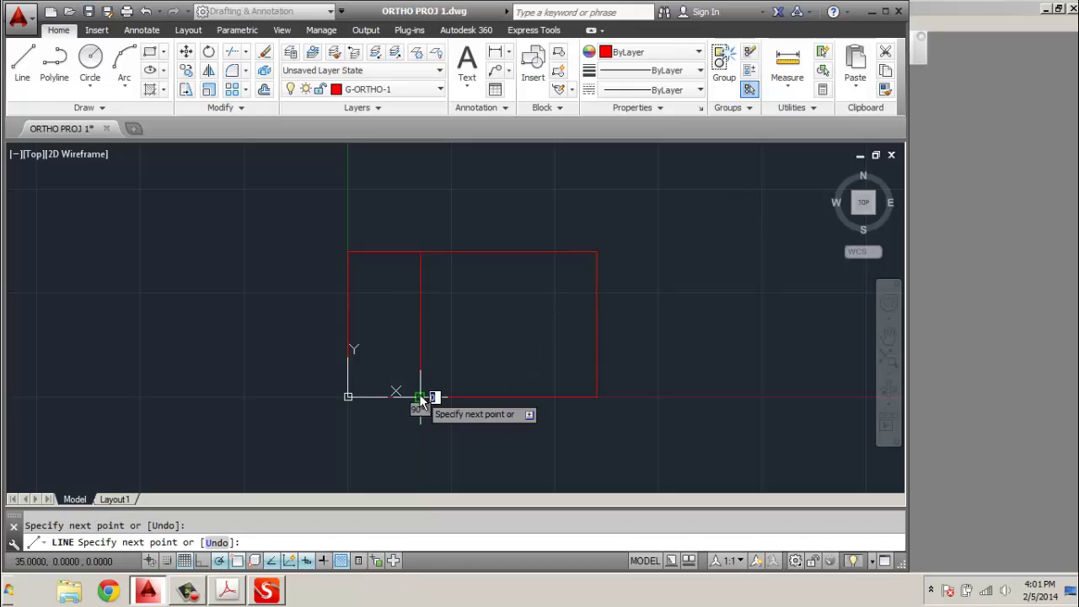
{"action": "key", "text": "Escape"}
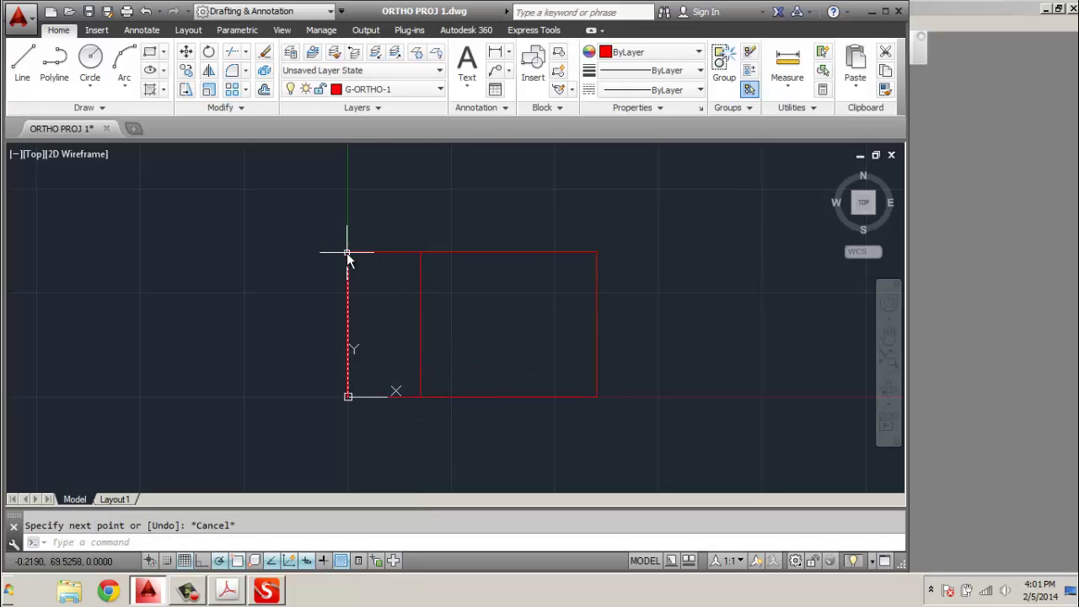
{"action": "key", "text": "Return"}
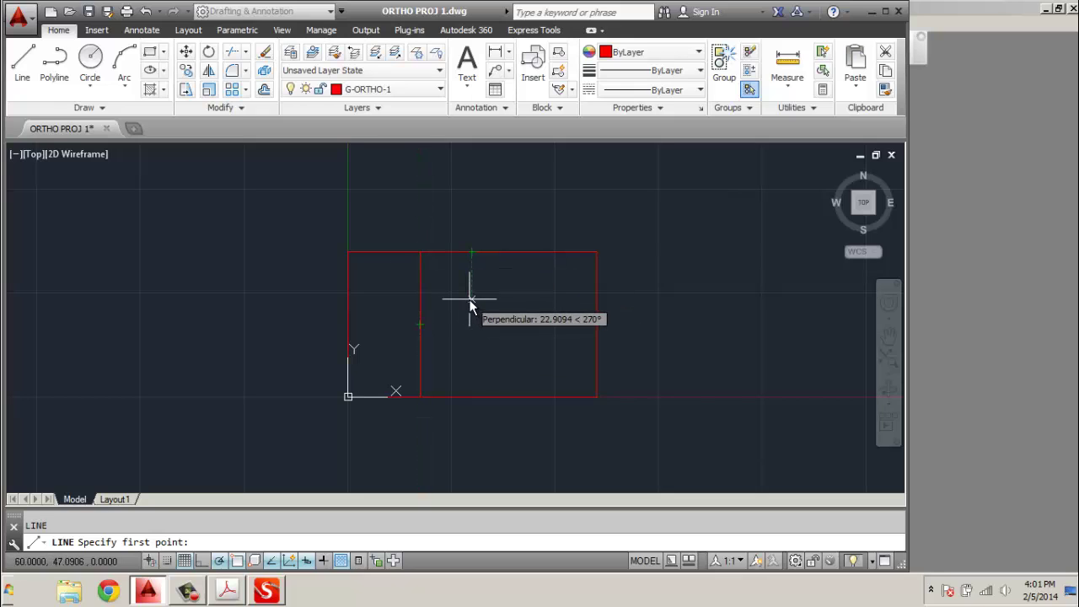
{"action": "type", "text": "OSNAP"}
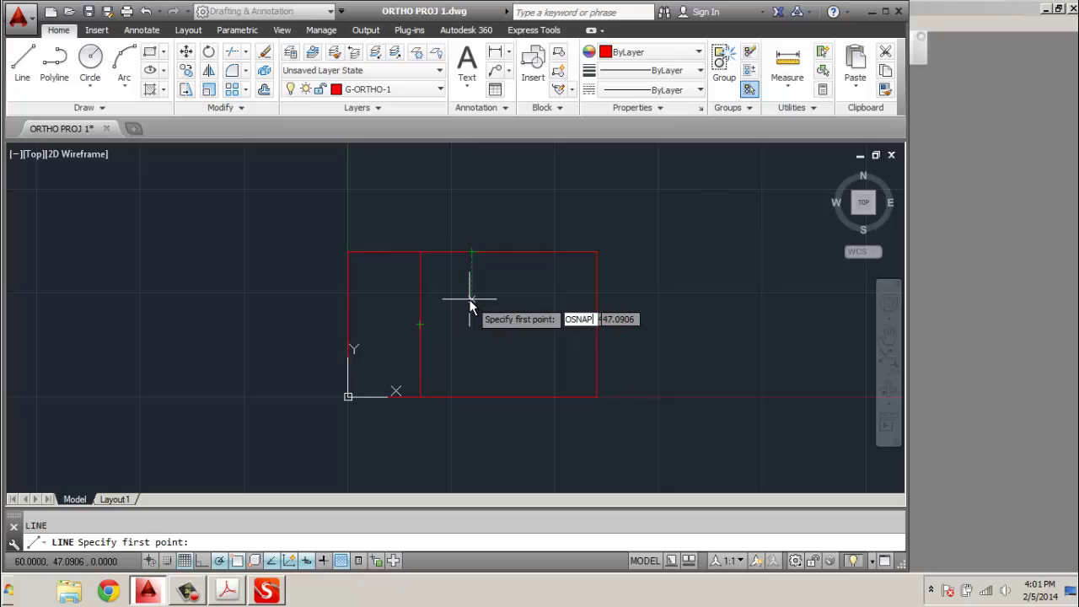
{"action": "key", "text": "Return"}
{"action": "key", "text": "Escape"}
{"action": "type", "text": "OS"}
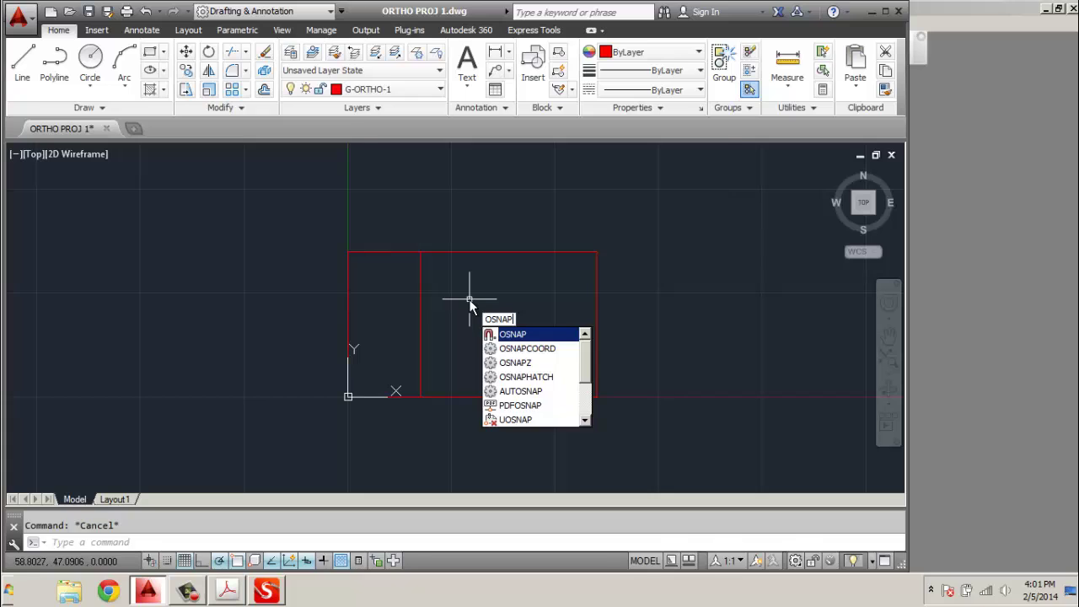
{"action": "key", "text": "Return"}
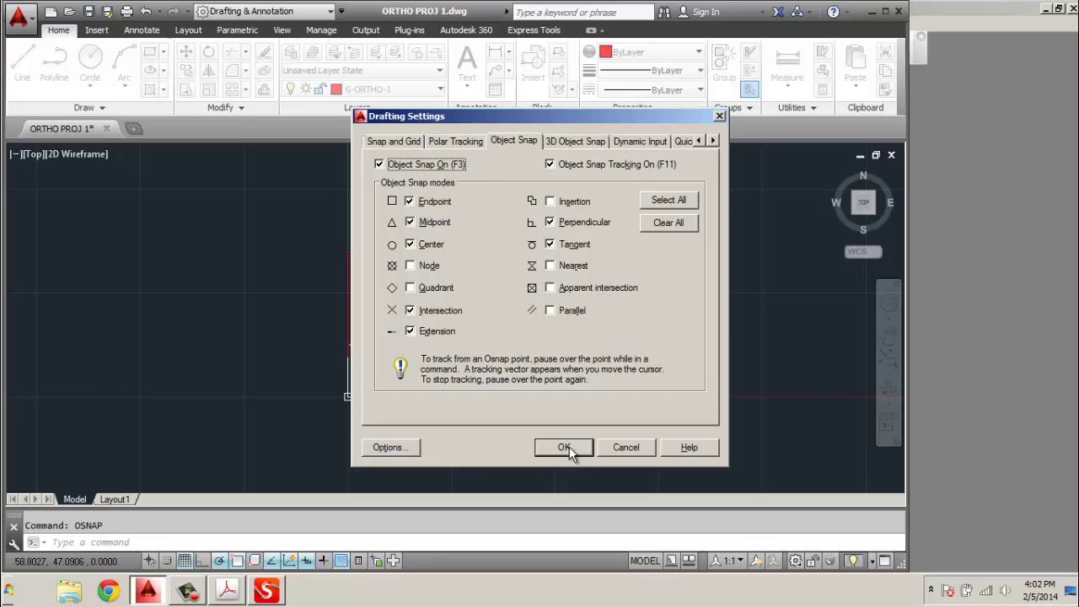
{"action": "left_click", "coordinate": [564, 447]}
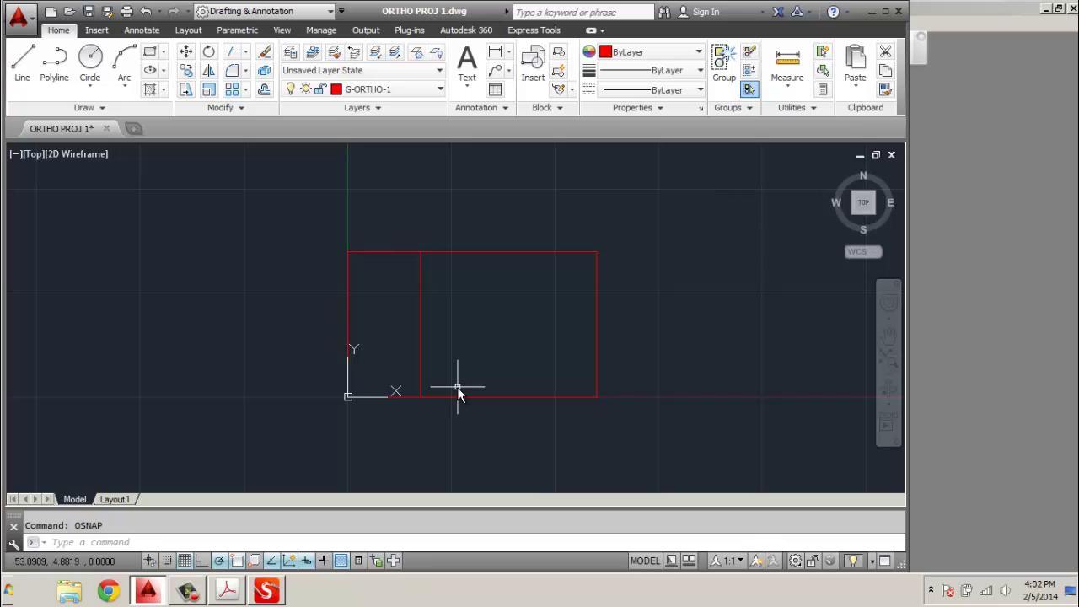
- Draw a full-height vertical divider 35 units in from the right edge, at 85 units
{"action": "left_click", "coordinate": [457, 354]}
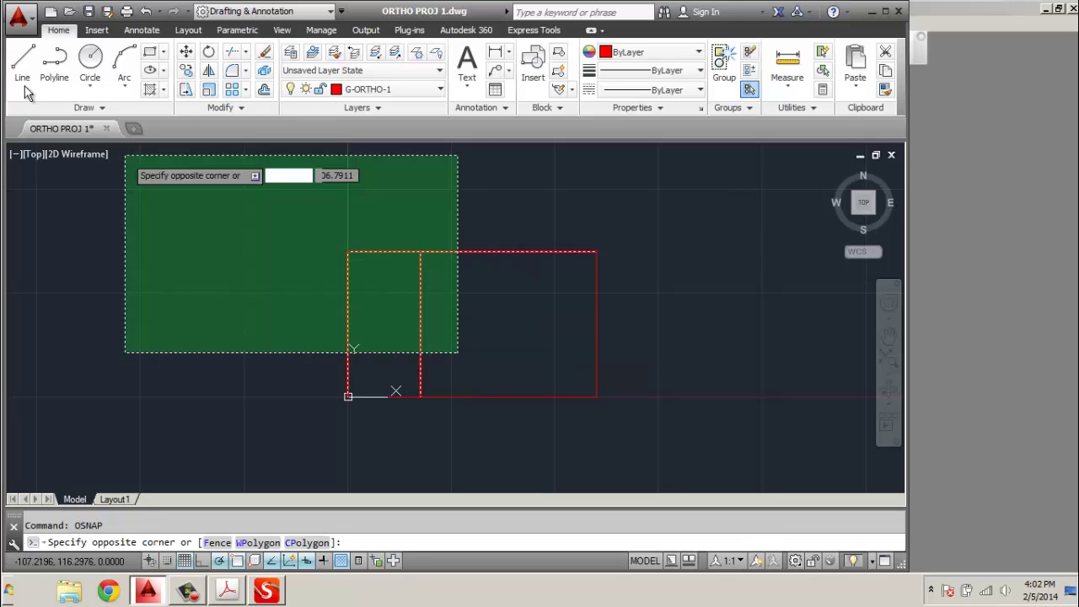
{"action": "left_click", "coordinate": [22, 63]}
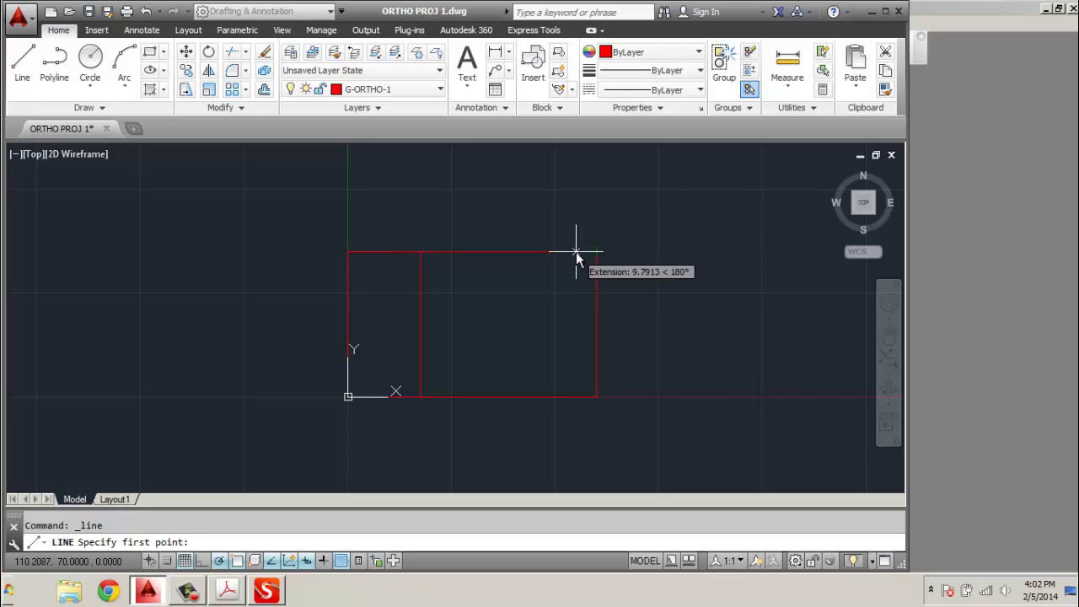
{"action": "type", "text": "35"}
{"action": "key", "text": "Return"}
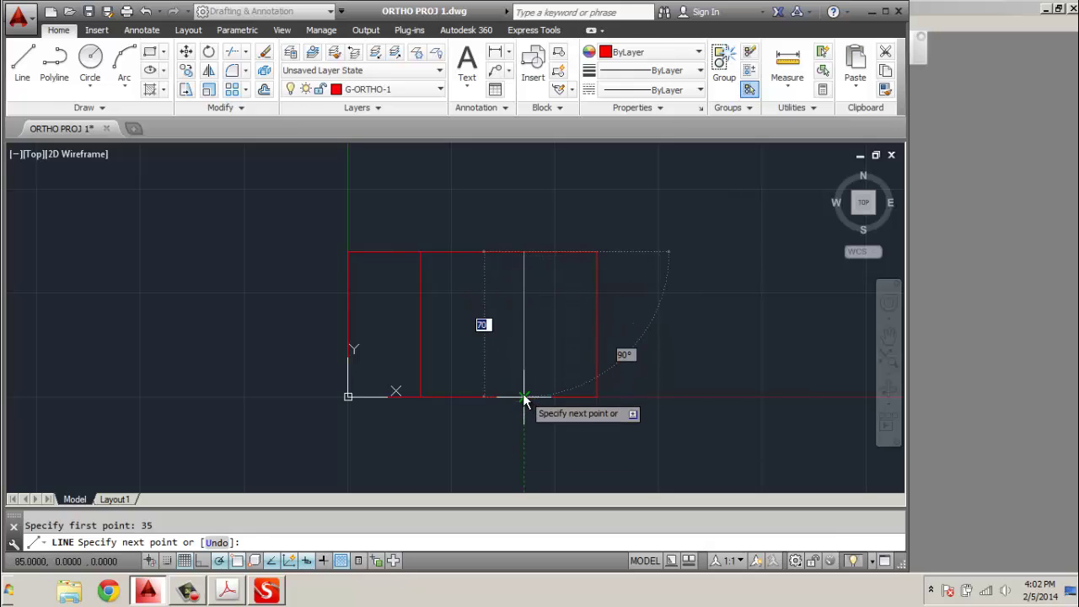
{"action": "left_click", "coordinate": [523, 396]}
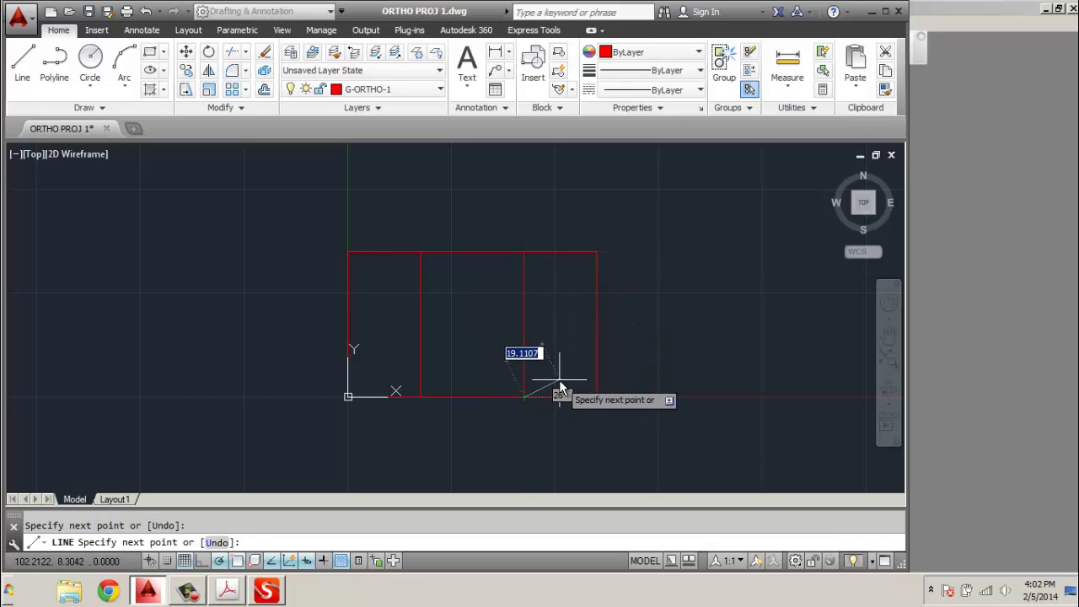
{"action": "key", "text": "Return"}
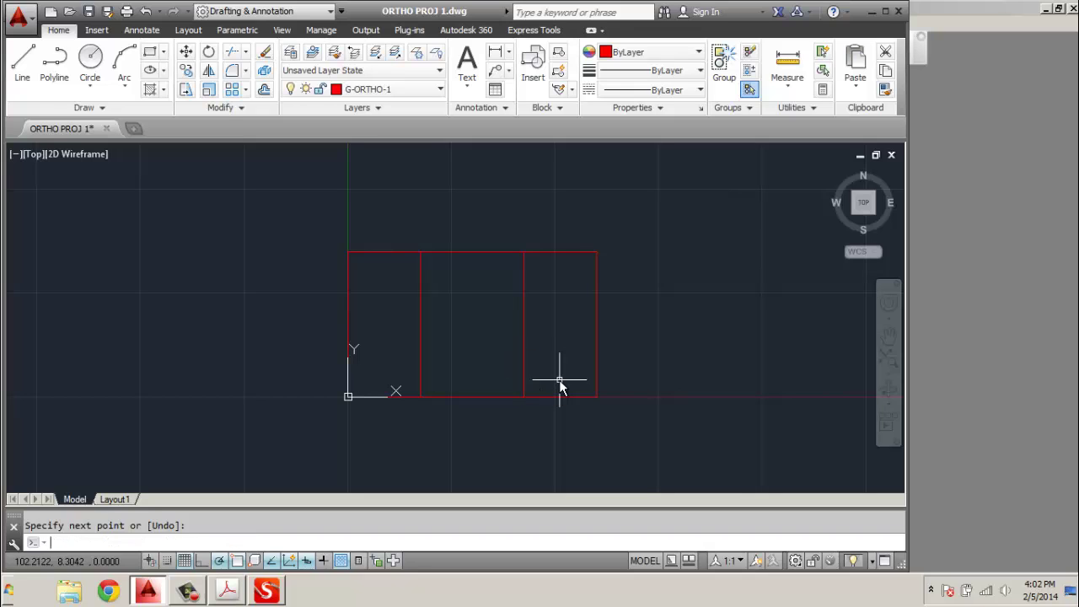
{"action": "key", "text": "Return"}
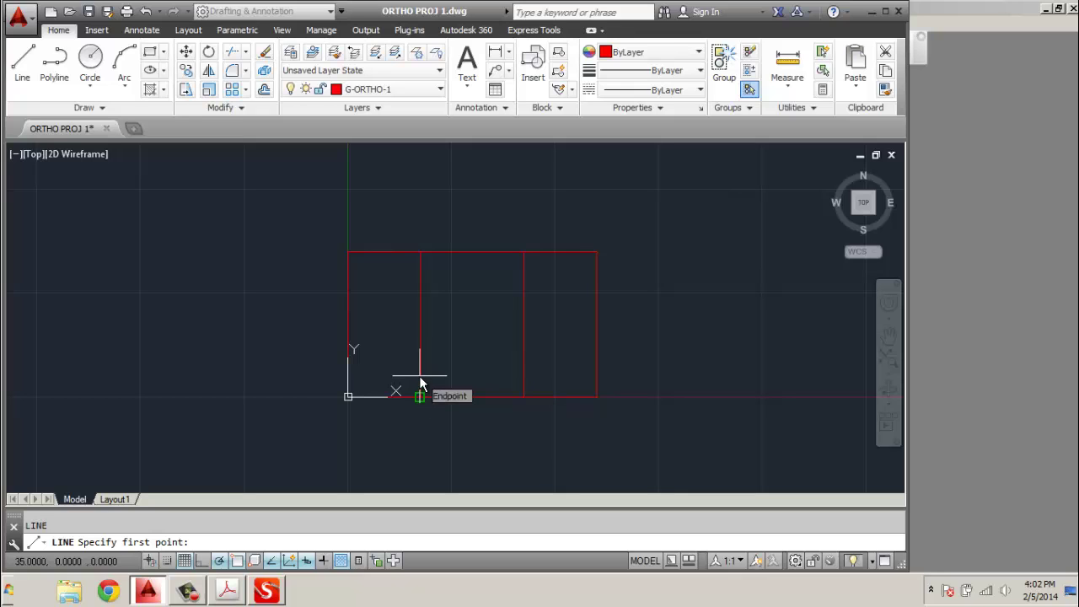
- Draw a horizontal line 9 units up from the left divider's base to the right divider
{"action": "type", "text": "9"}
{"action": "key", "text": "Return"}
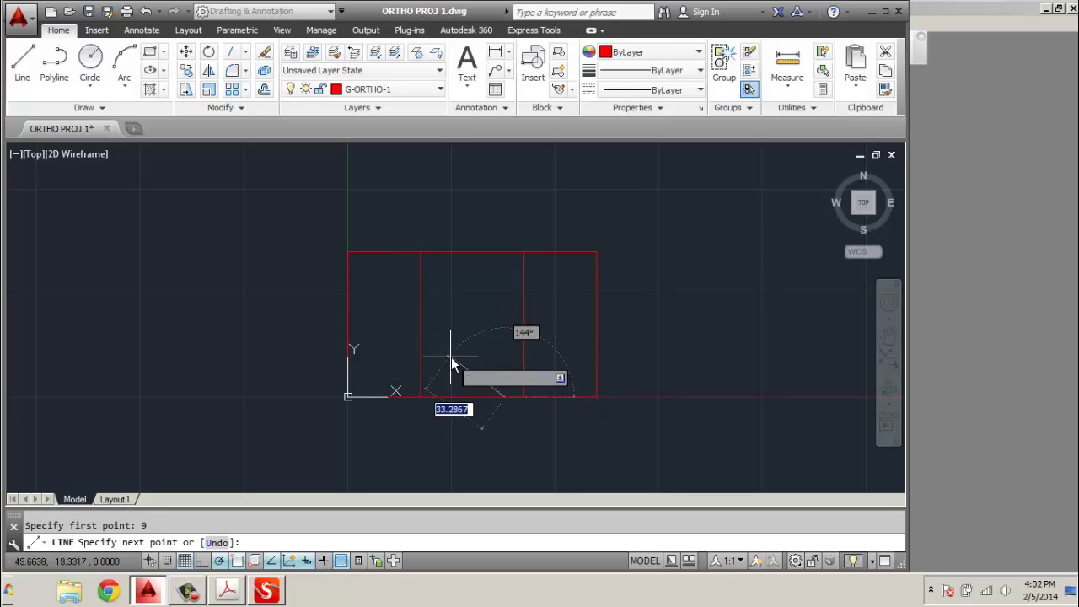
{"action": "key", "text": "Escape"}
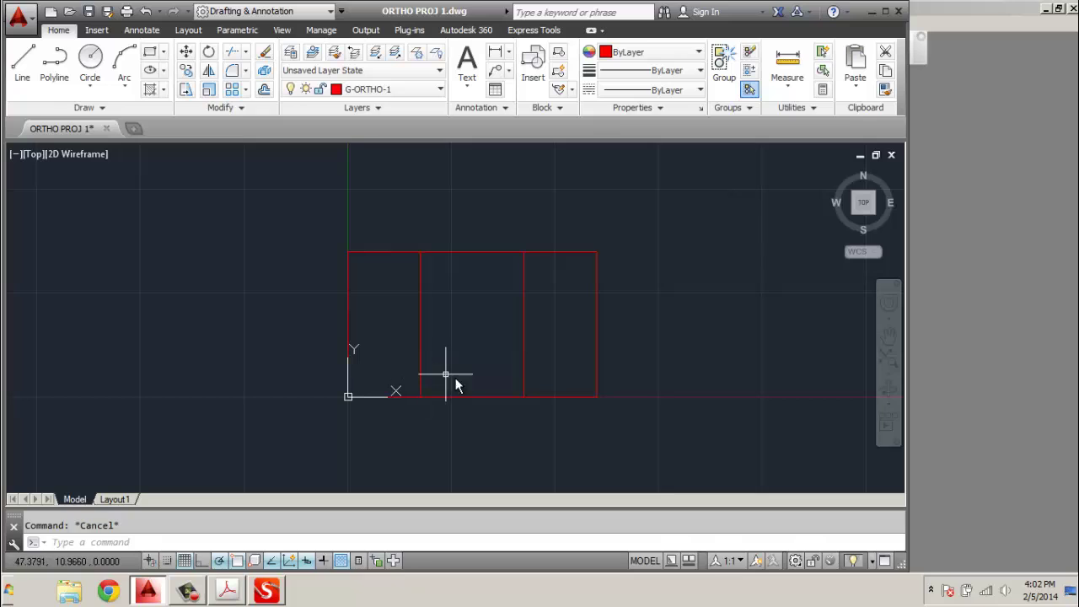
{"action": "key", "text": "Return"}
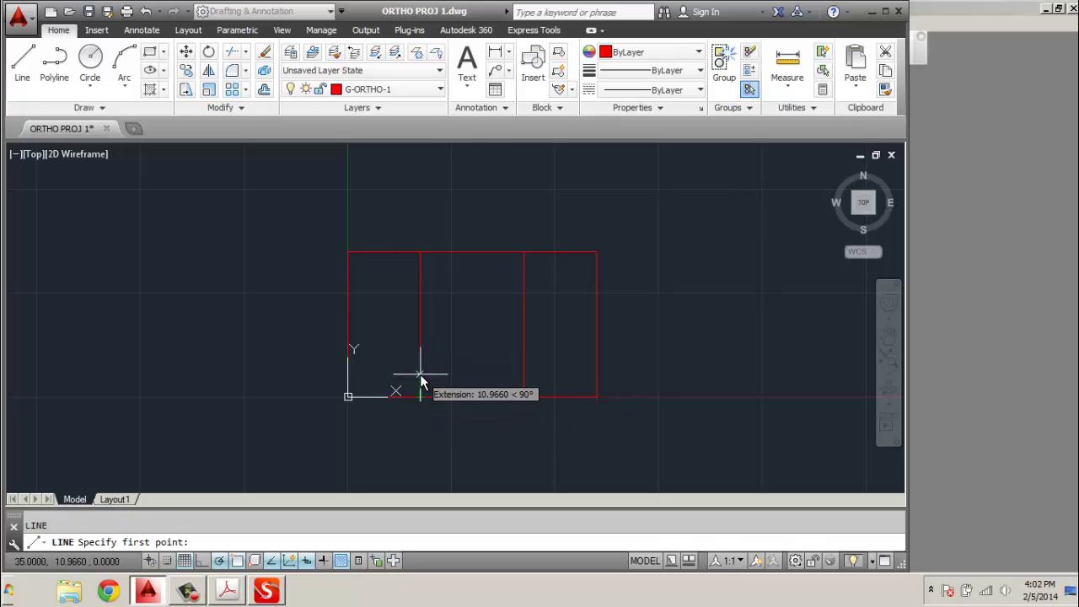
{"action": "type", "text": "9"}
{"action": "key", "text": "Return"}
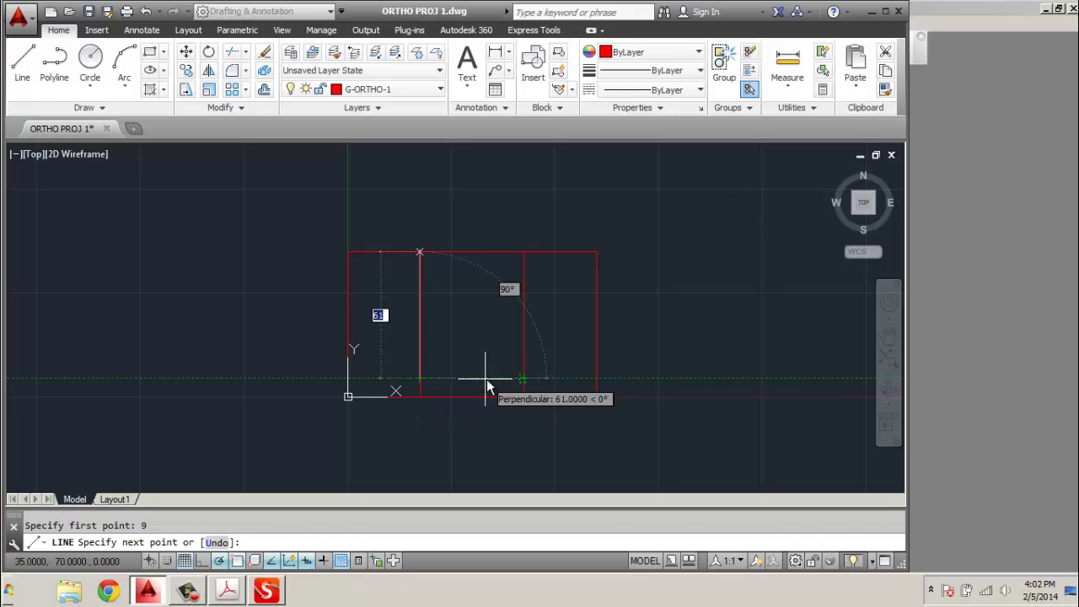
{"action": "left_click", "coordinate": [523, 381]}
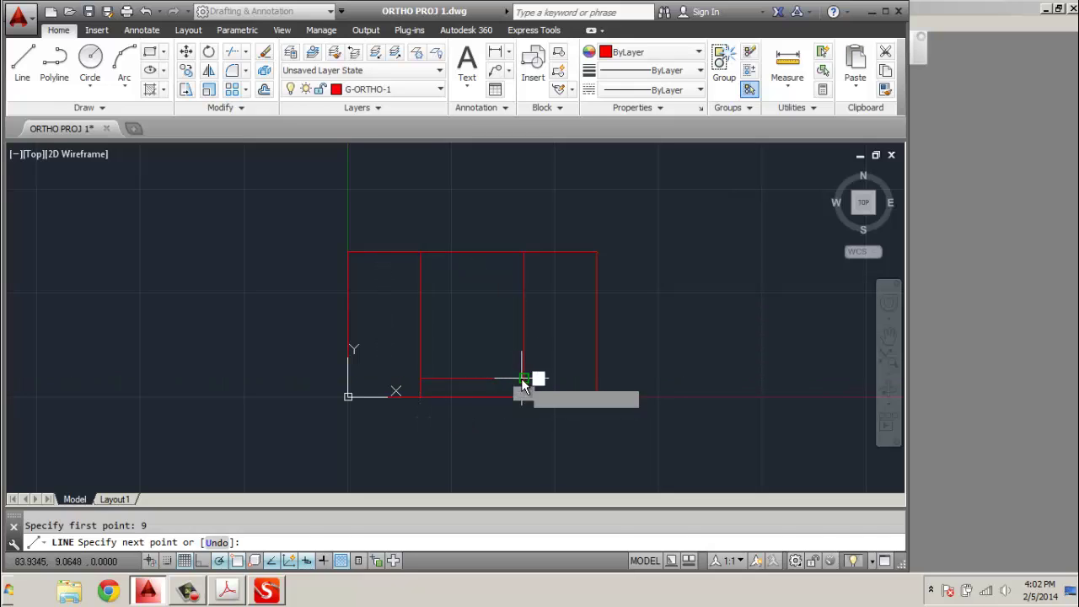
{"action": "key", "text": "Escape"}
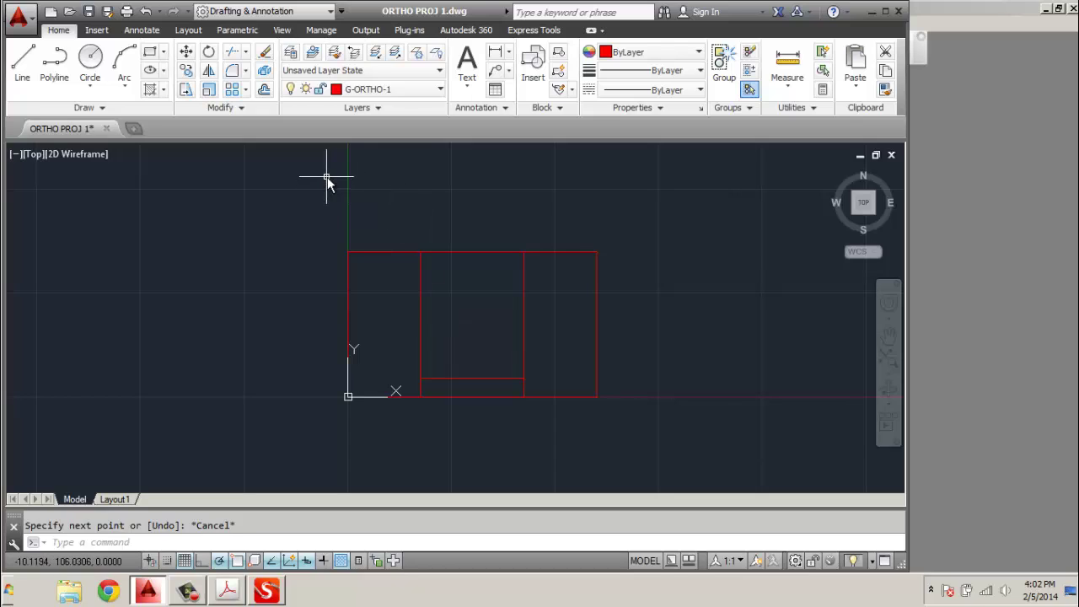
- Draw vertical lines 9 units inside each divider, from the top edge to the horizontal line
{"action": "key", "text": "Return"}
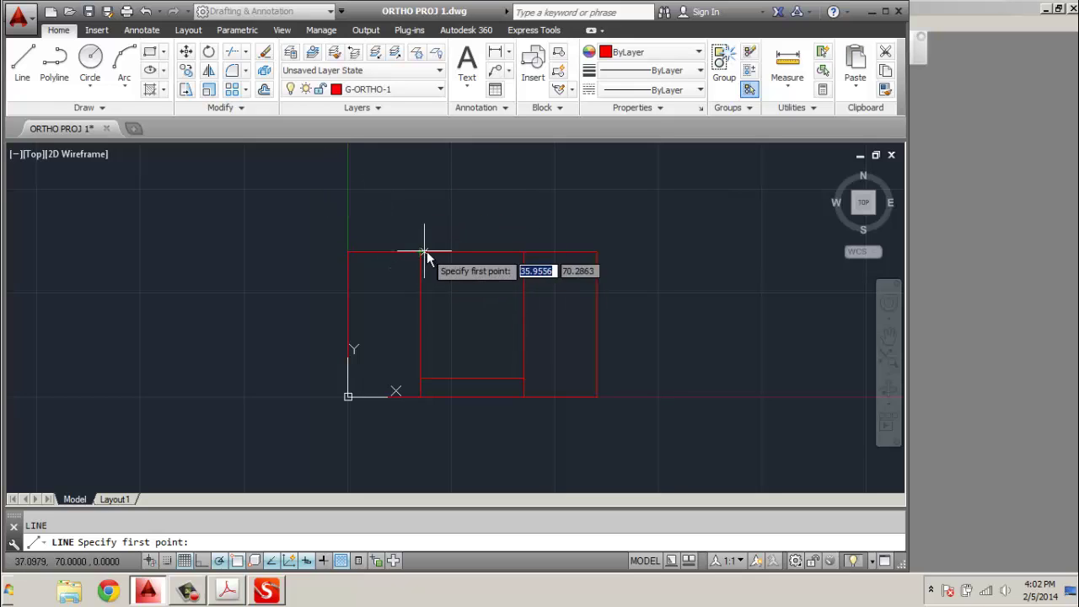
{"action": "type", "text": "9"}
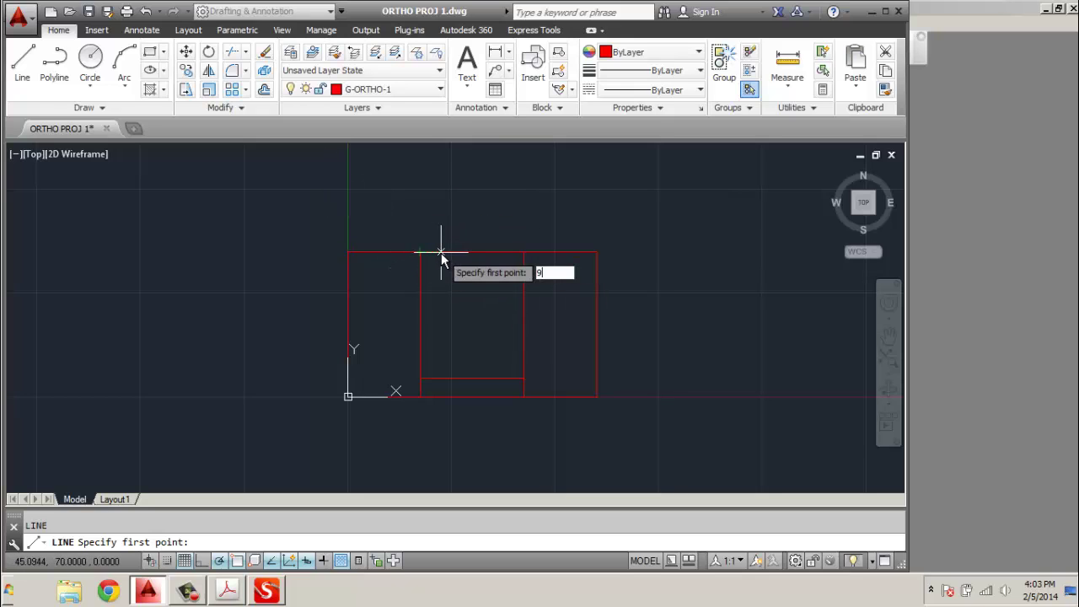
{"action": "key", "text": "Return"}
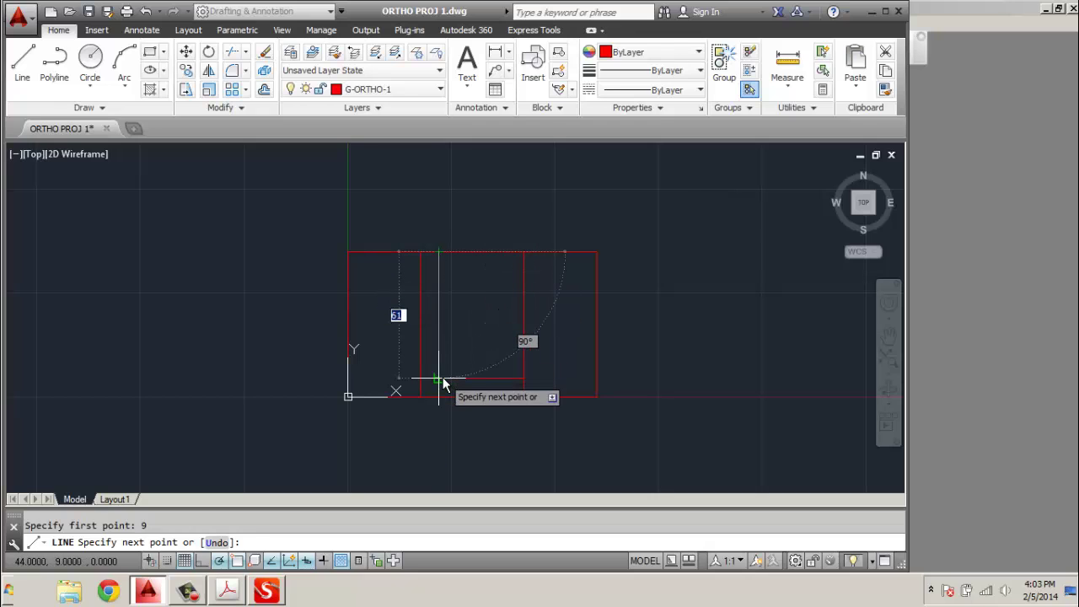
{"action": "left_click", "coordinate": [443, 377]}
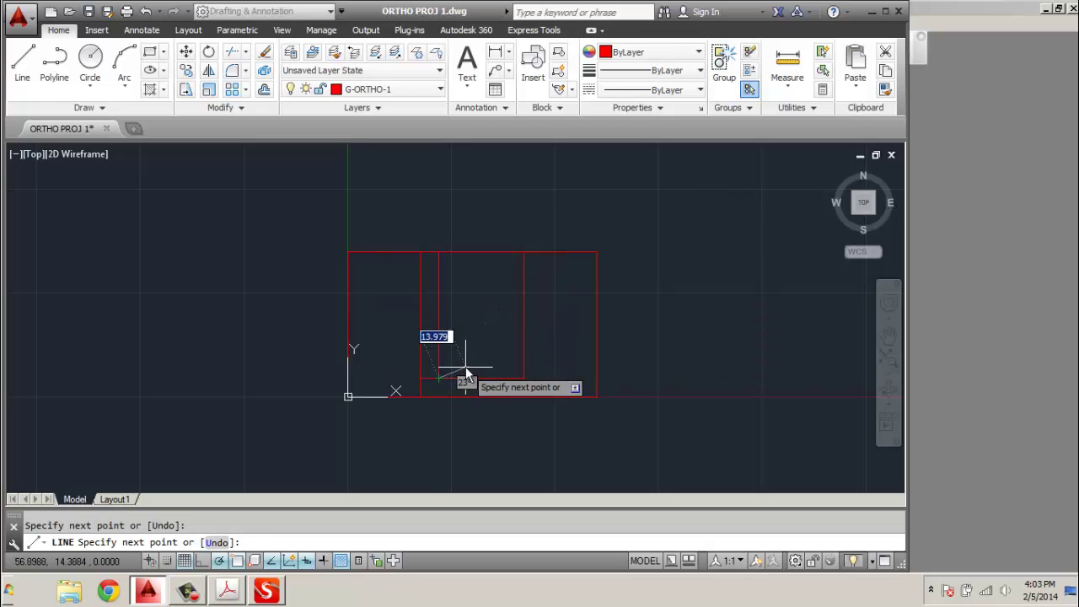
{"action": "left_click", "coordinate": [466, 371]}
{"action": "key", "text": "Return"}
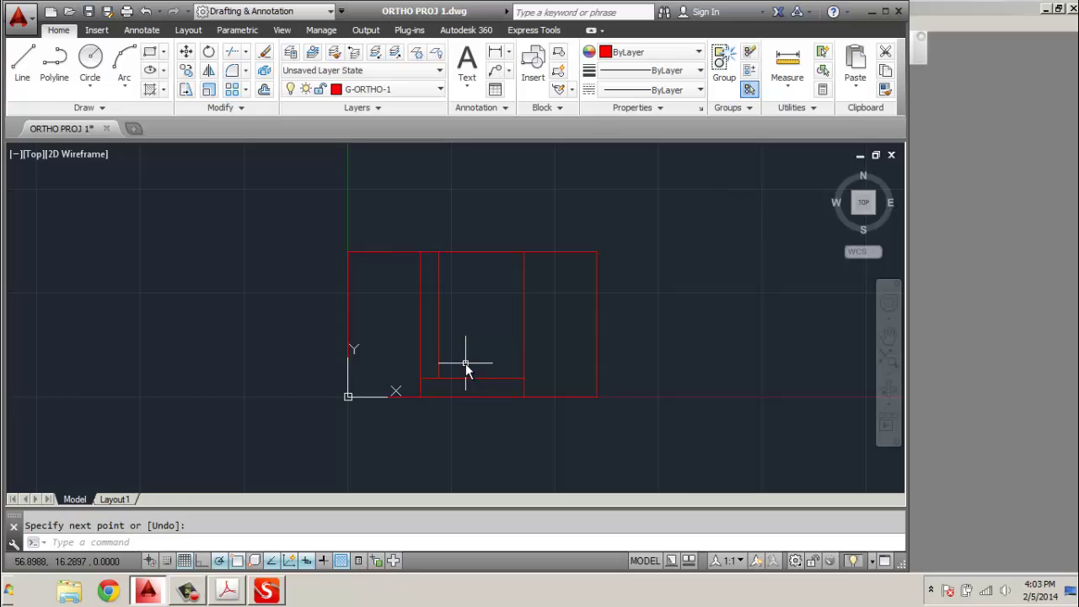
{"action": "key", "text": "Return"}
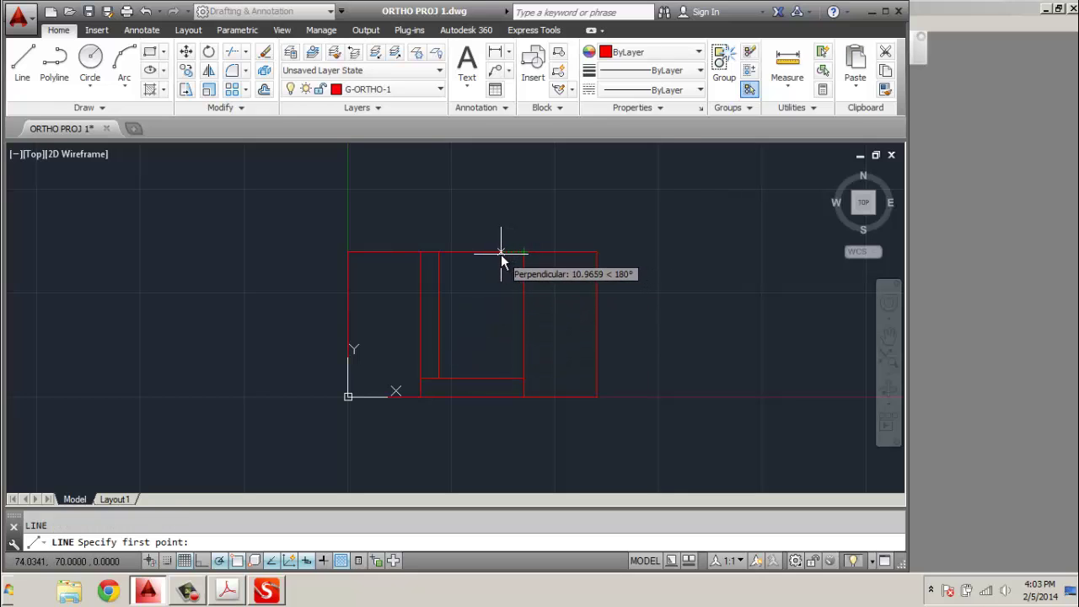
{"action": "type", "text": "9"}
{"action": "key", "text": "Return"}
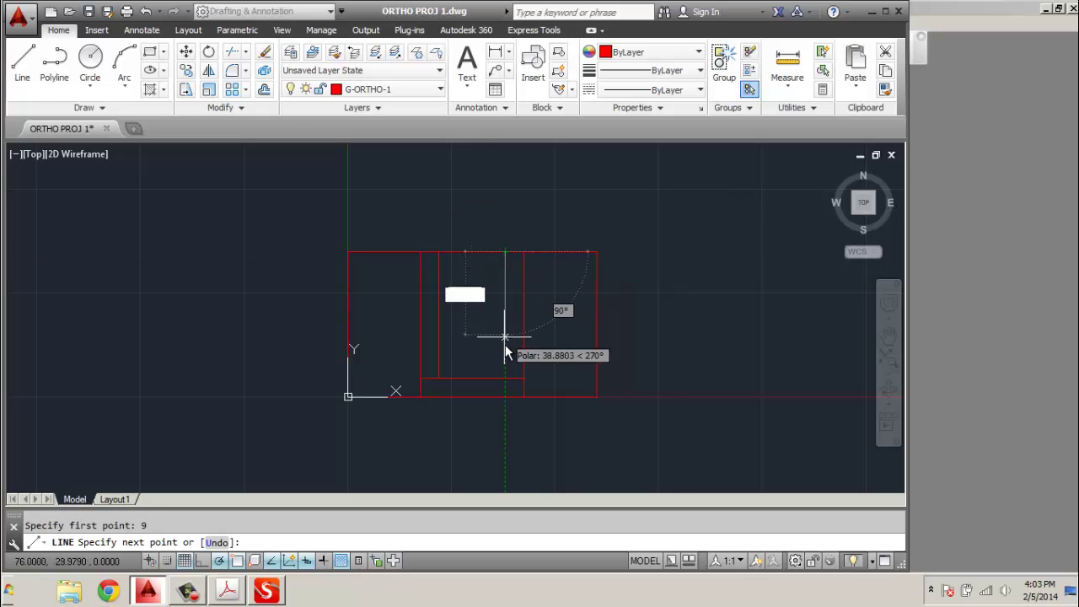
{"action": "left_click", "coordinate": [503, 374]}
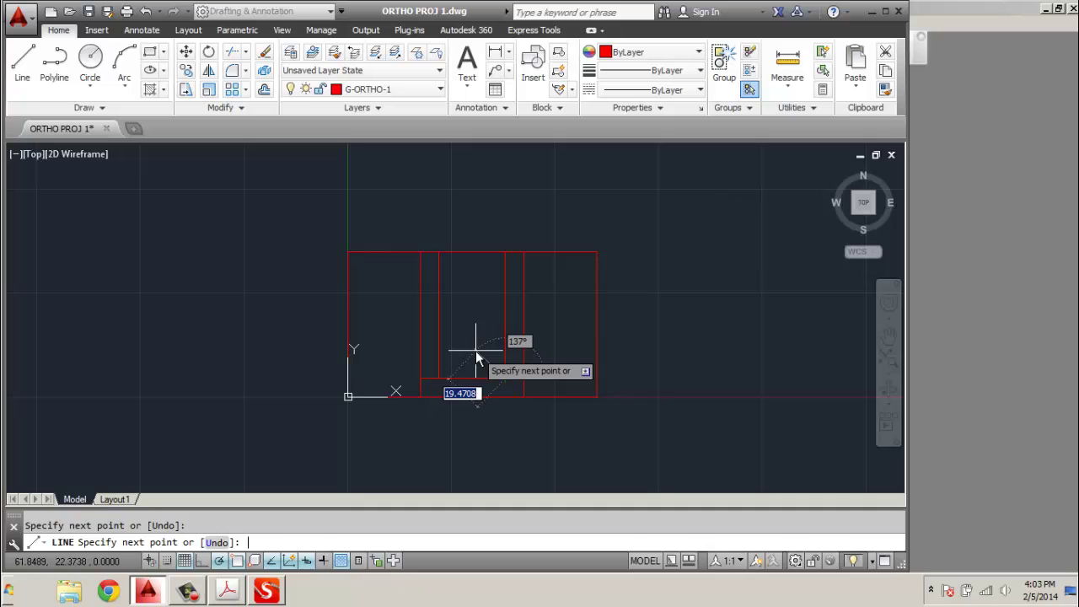
{"action": "key", "text": "Return"}
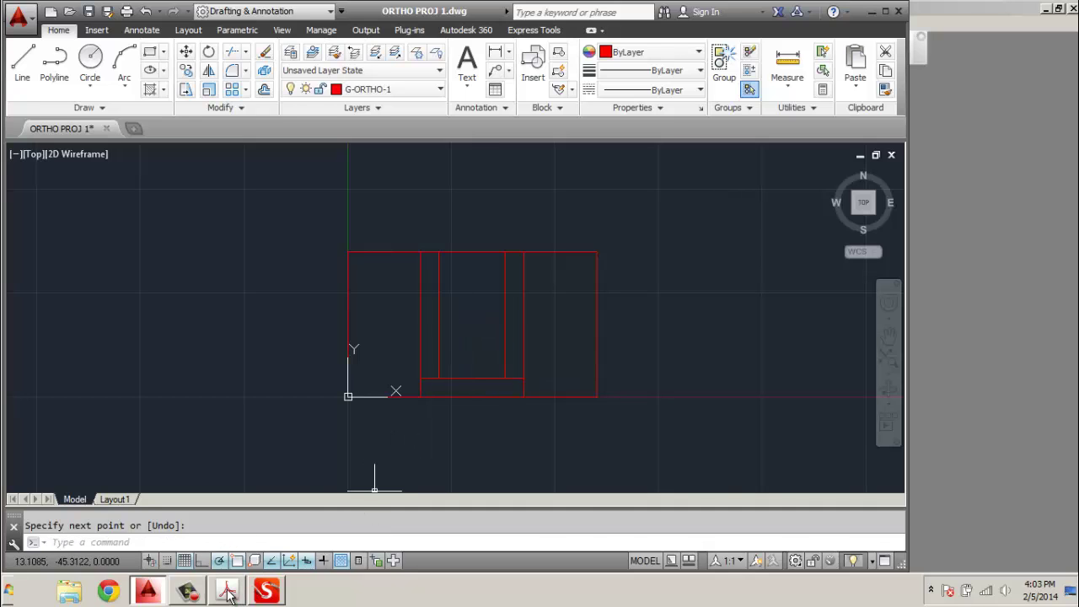
- Show the bracket reference in SketchBook Pro and save the airbrush size as 5.0
{"action": "left_click", "coordinate": [265, 590]}
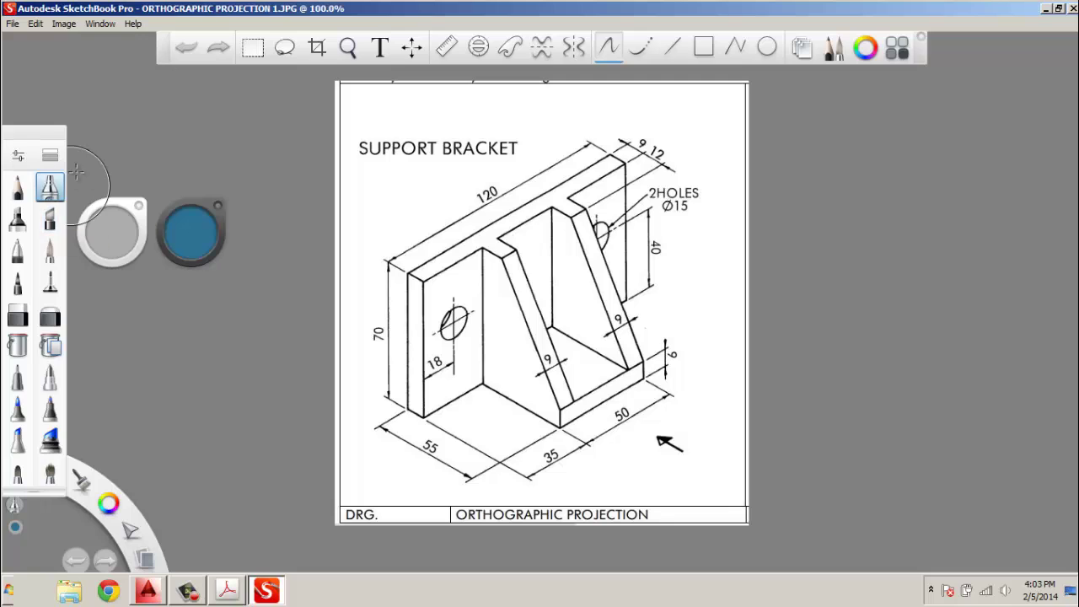
{"action": "left_click", "coordinate": [19, 156]}
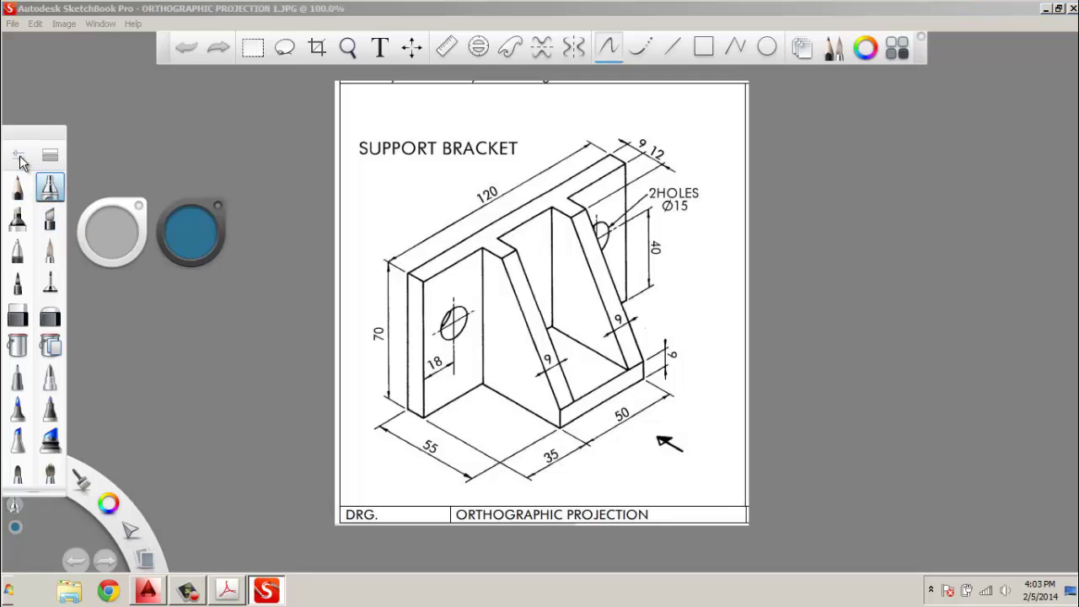
{"action": "left_click_drag", "start_coordinate": [122, 222], "coordinate": [104, 223]}
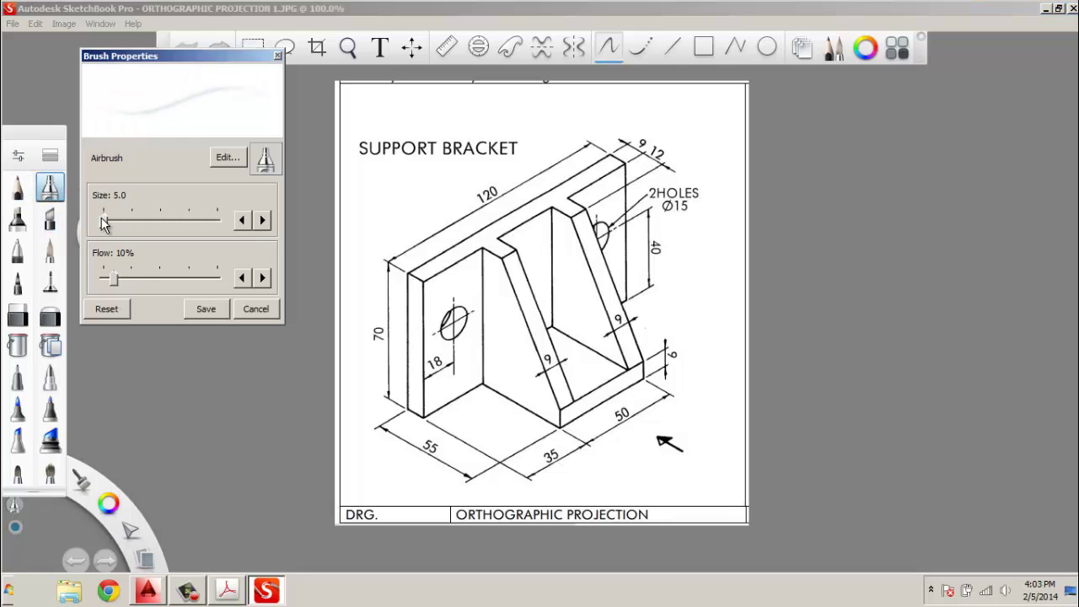
{"action": "left_click", "coordinate": [207, 309]}
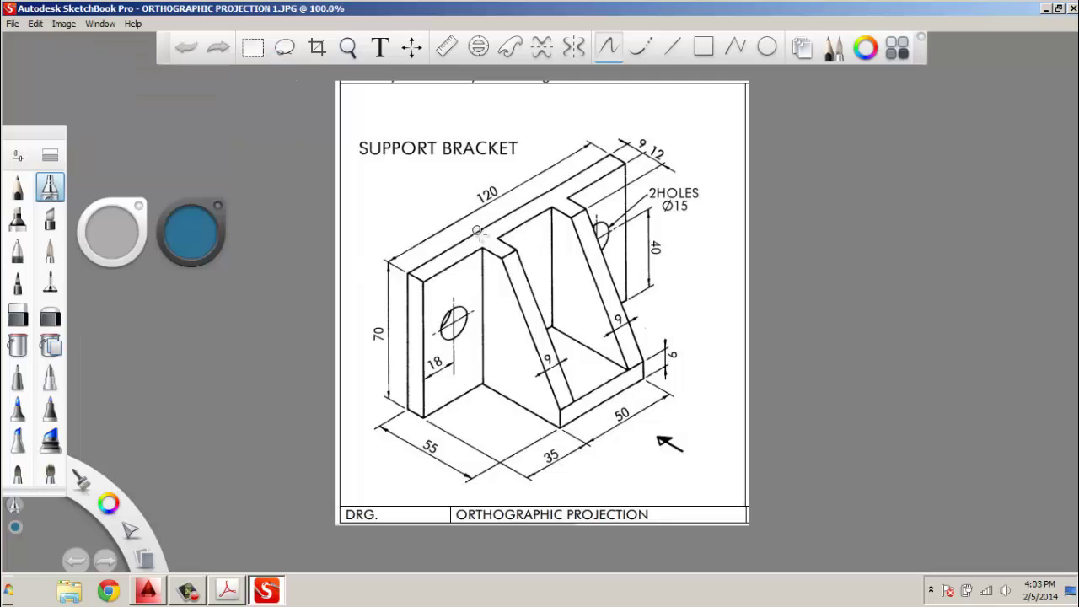
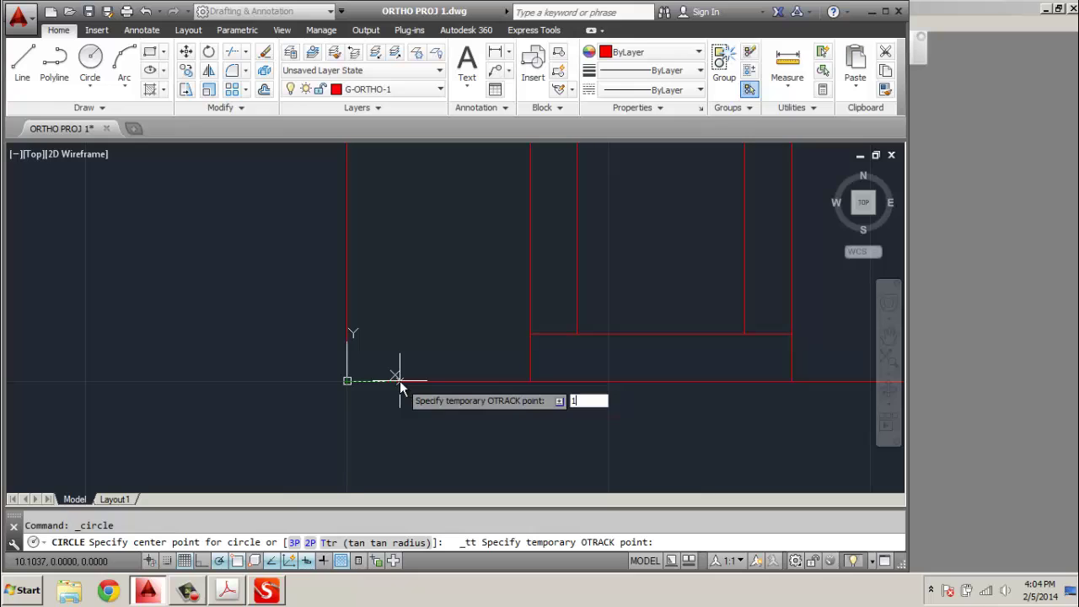
- Draw a radius-7.5 circle tracked 18 units from the left corner and 40 units up
{"action": "type", "text": "8"}
{"action": "key", "text": "Return"}
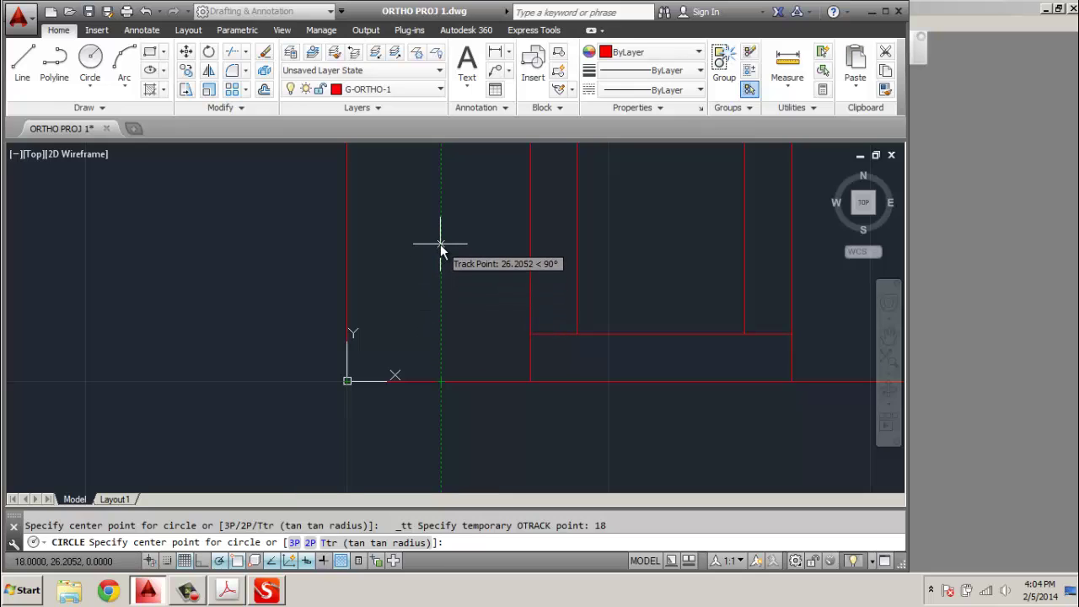
{"action": "type", "text": "4"}
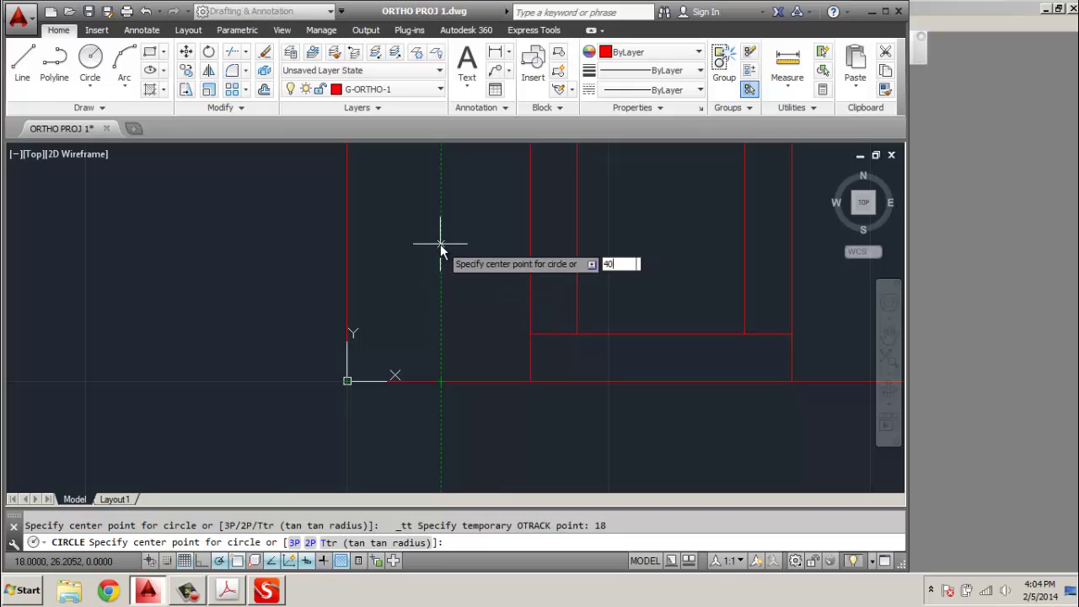
{"action": "type", "text": "0"}
{"action": "key", "text": "Return"}
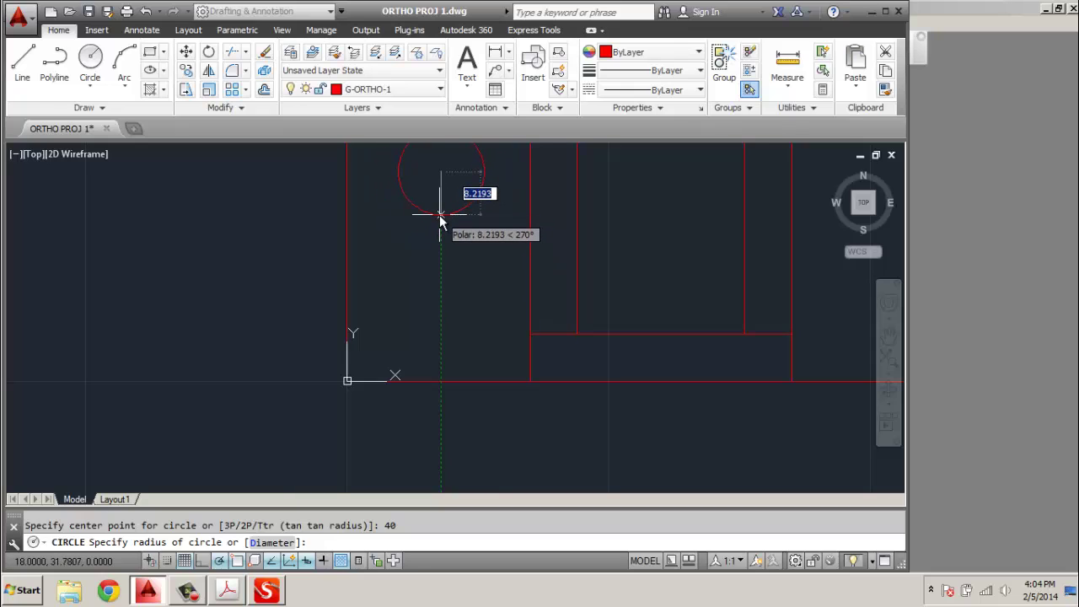
{"action": "type", "text": "7.5"}
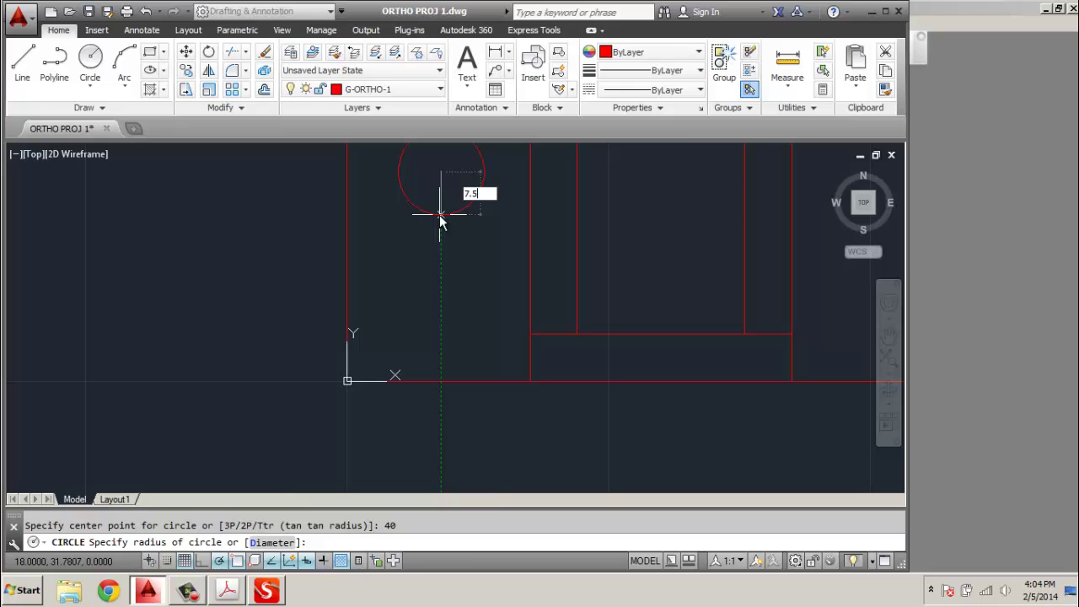
{"action": "key", "text": "Return"}
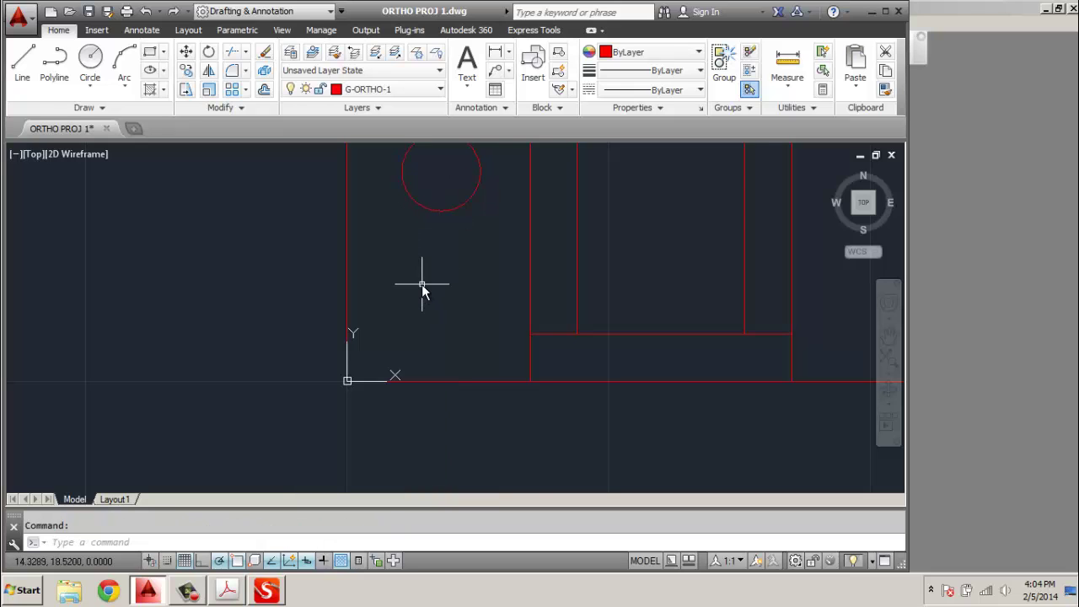
{"action": "scroll", "coordinate": [424, 287], "scroll_direction": "down", "scroll_amount": 3}
- Draw a radius-7.5 circle tracked 18 units in from the lower-right corner and 40 units up
{"action": "middle_click_drag", "start_coordinate": [396, 288], "coordinate": [258, 352]}
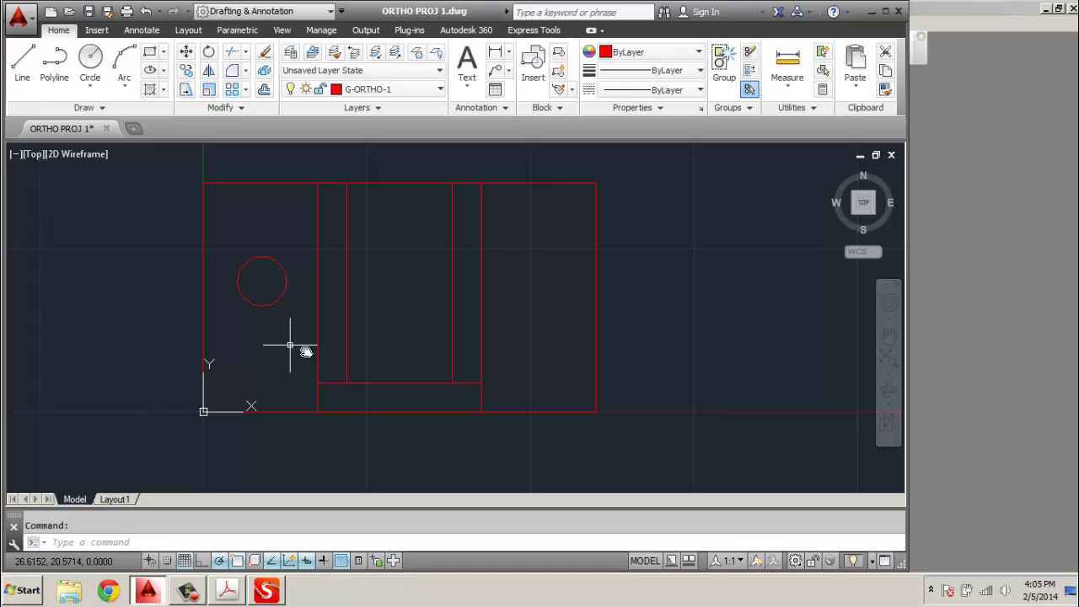
{"action": "left_click", "coordinate": [93, 59]}
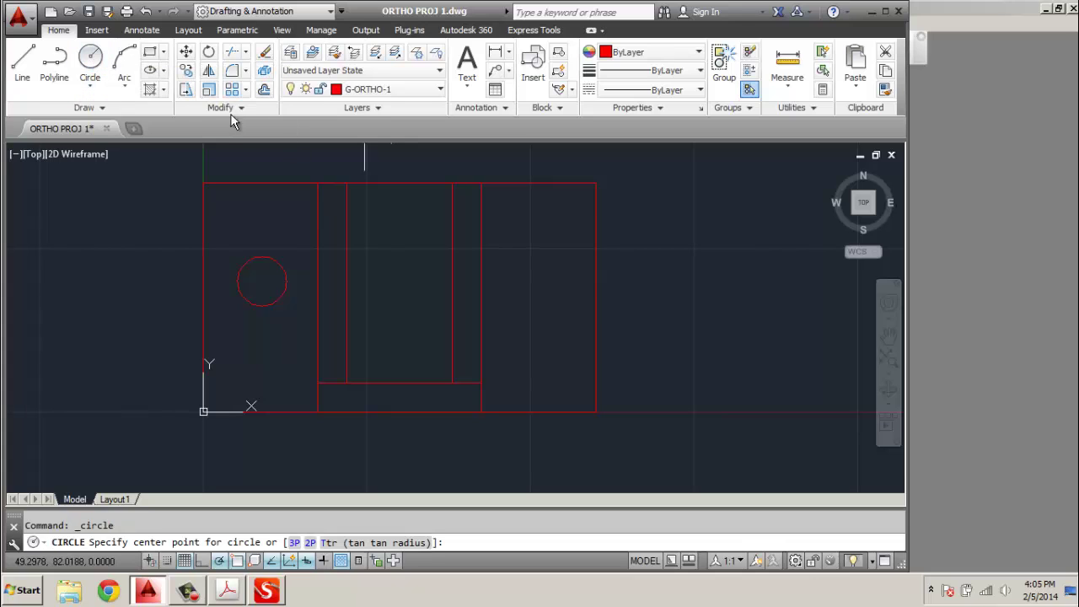
{"action": "right_click", "coordinate": [711, 278]}
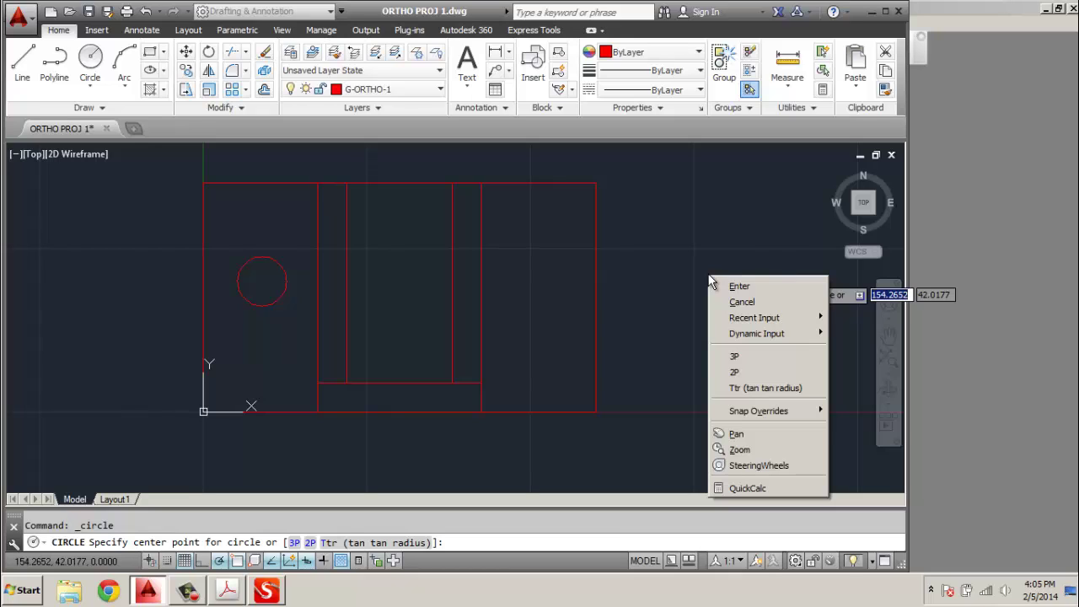
{"action": "left_click", "coordinate": [690, 275]}
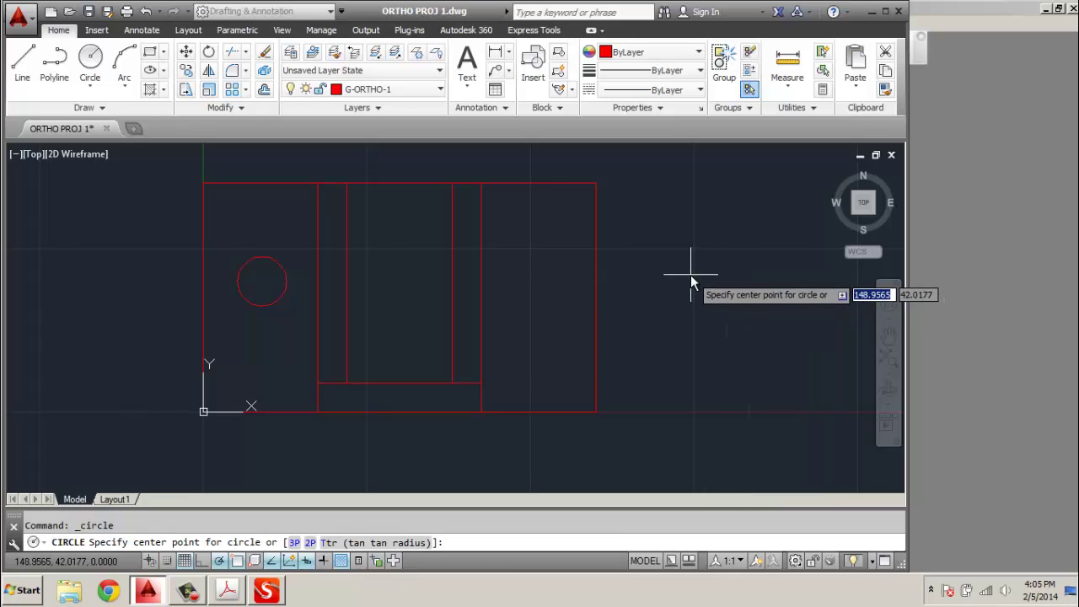
{"action": "right_click", "coordinate": [690, 274], "text": "shift"}
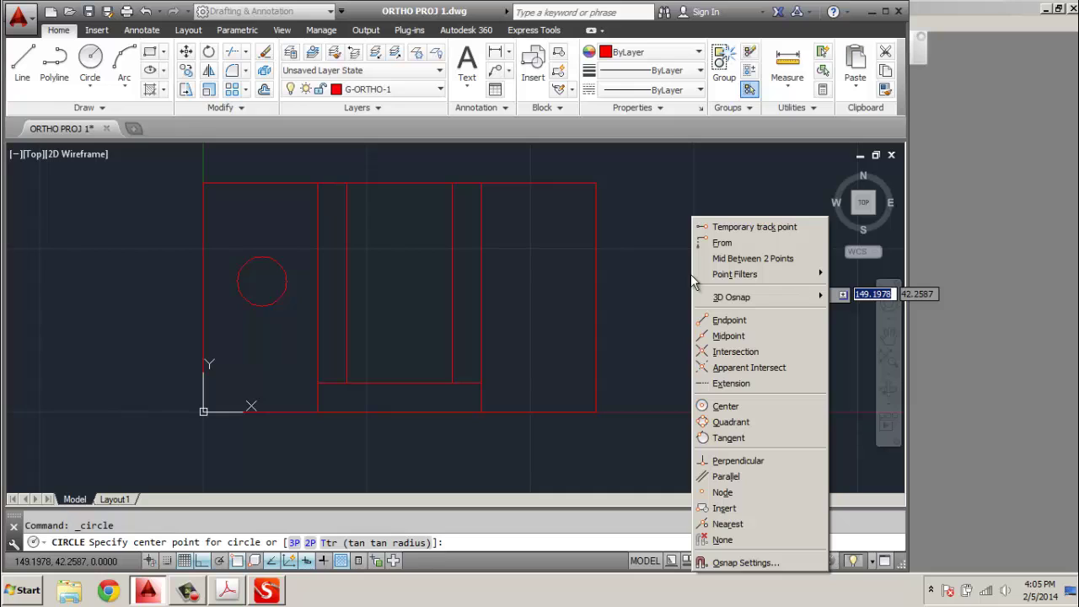
{"action": "left_click", "coordinate": [730, 227]}
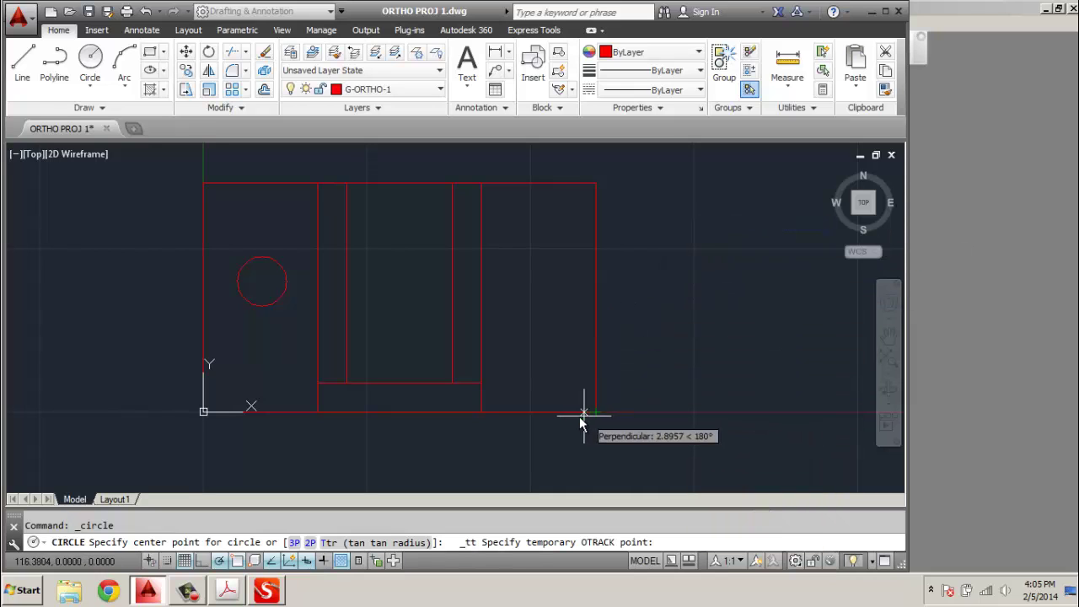
{"action": "type", "text": "1"}
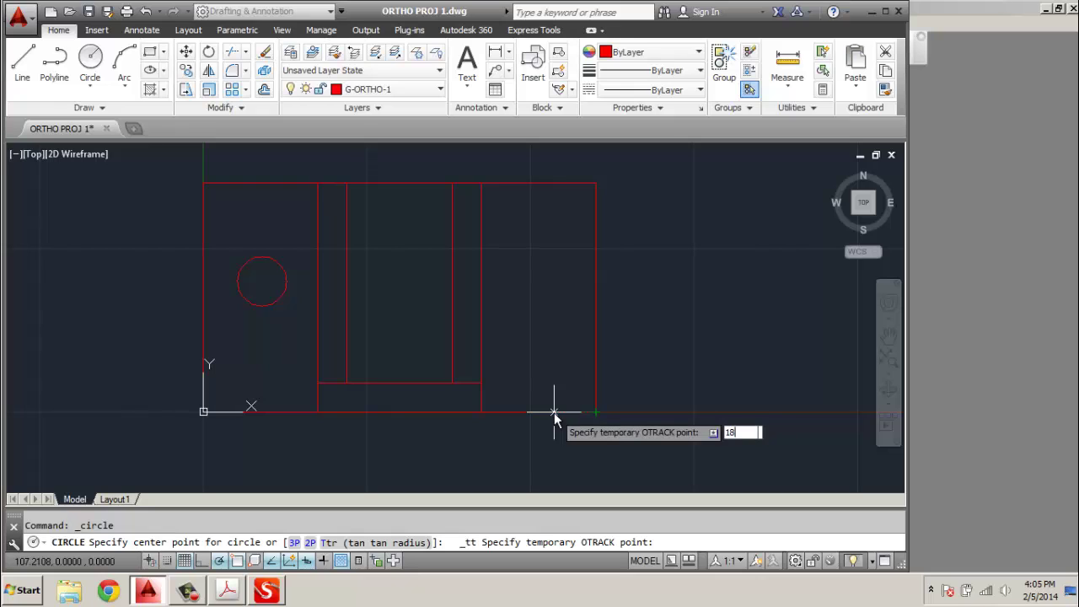
{"action": "type", "text": "8"}
{"action": "key", "text": "Return"}
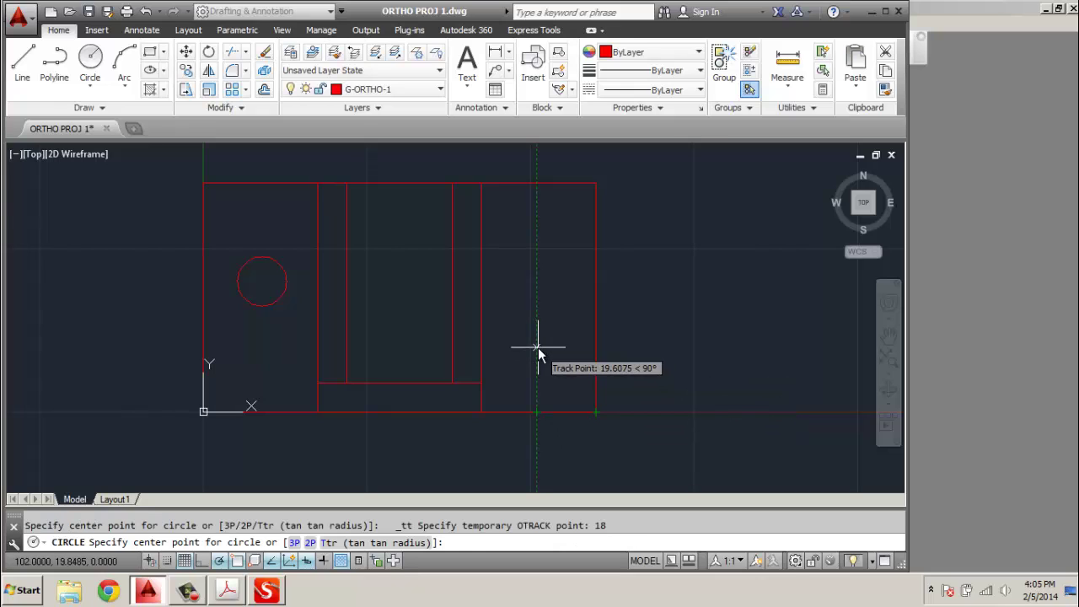
{"action": "type", "text": "40"}
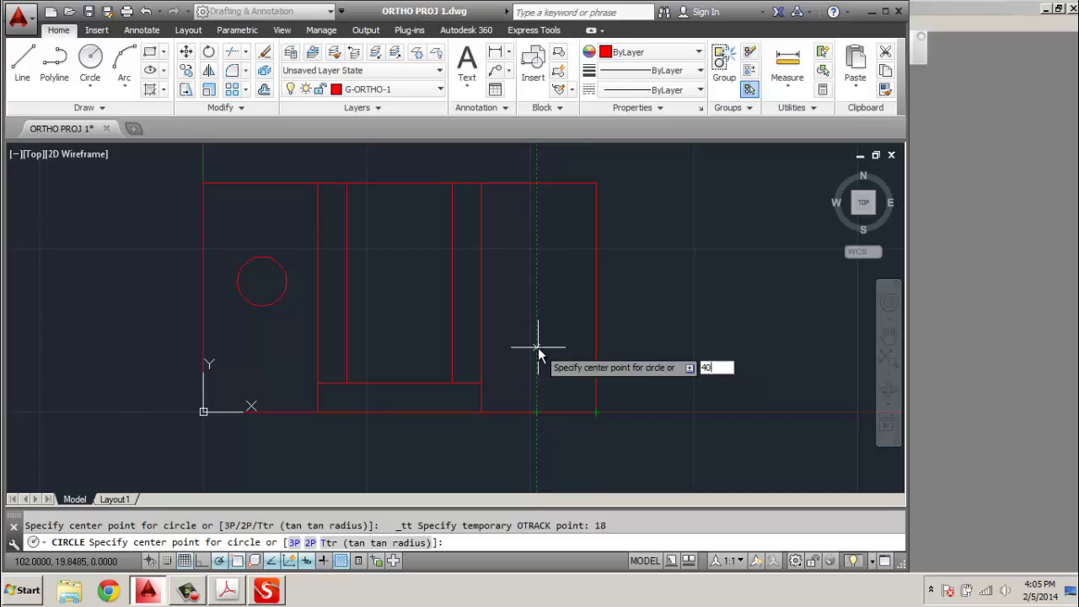
{"action": "key", "text": "Return"}
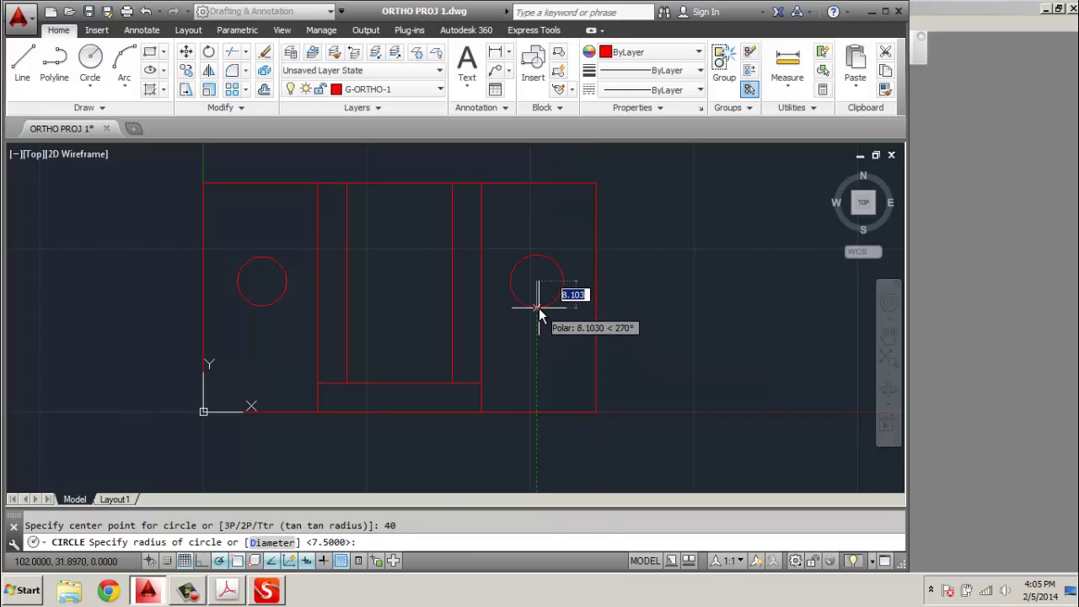
{"action": "type", "text": "7.5"}
{"action": "key", "text": "Return"}
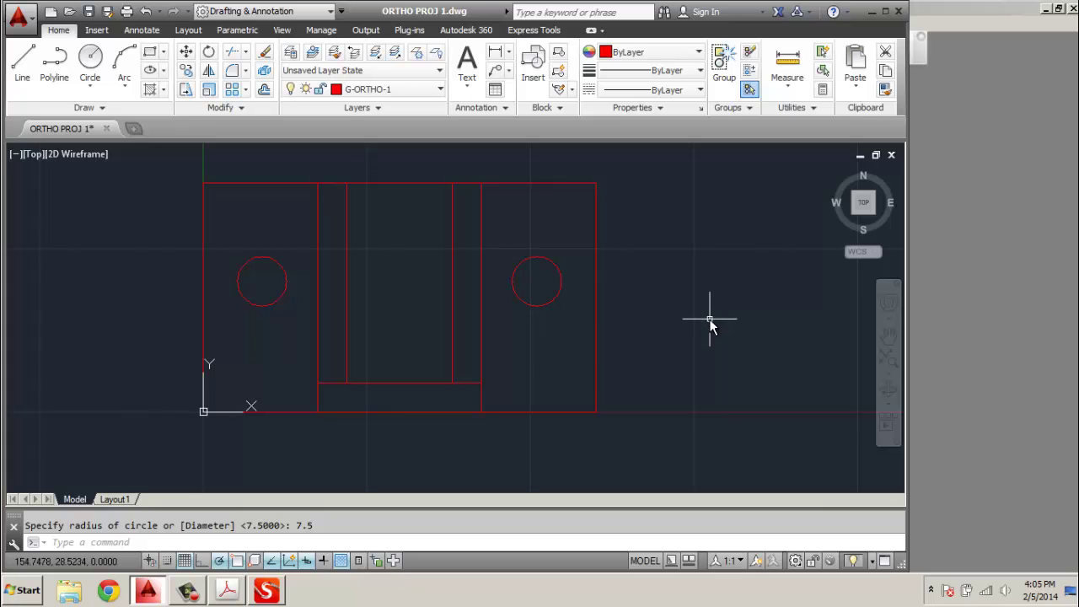
- Delete the right circle and mirror the left circle about the vertical centreline, keeping the original
{"action": "left_click", "coordinate": [559, 293]}
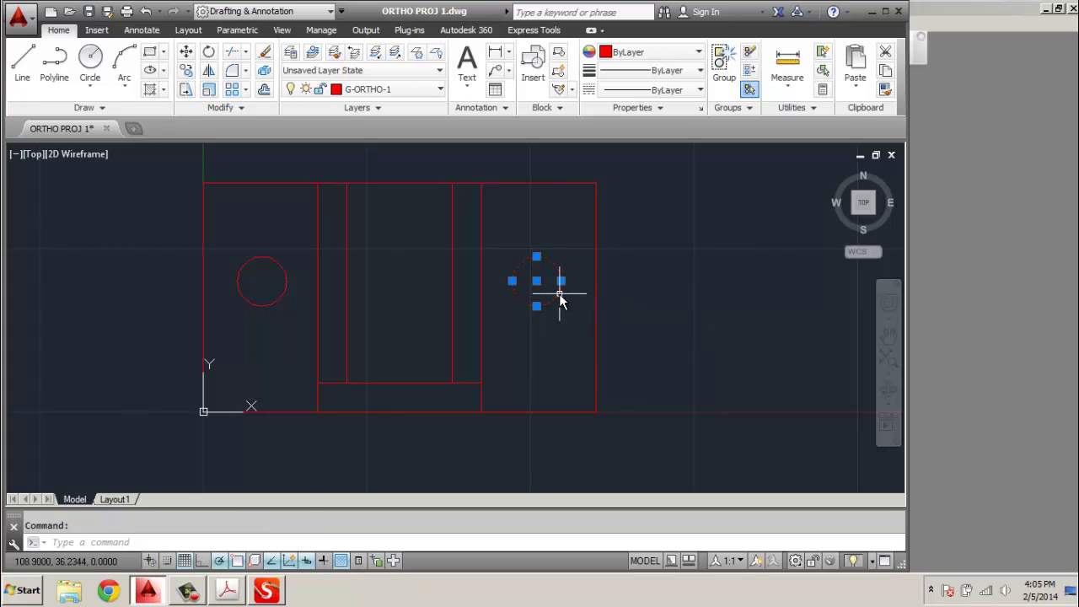
{"action": "key", "text": "Delete"}
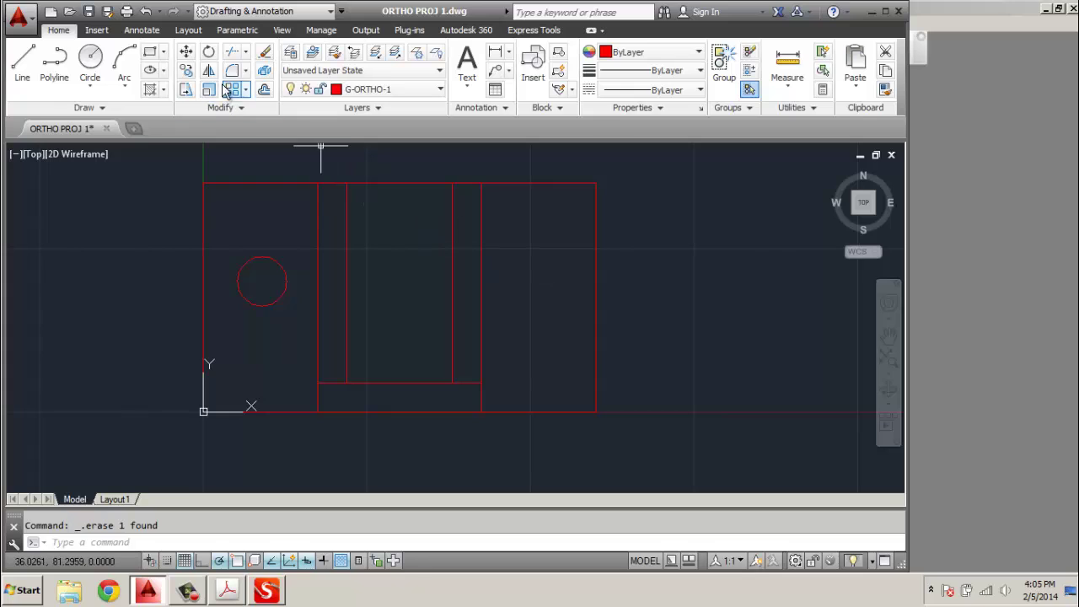
{"action": "left_click", "coordinate": [209, 72]}
{"action": "left_click", "coordinate": [266, 257]}
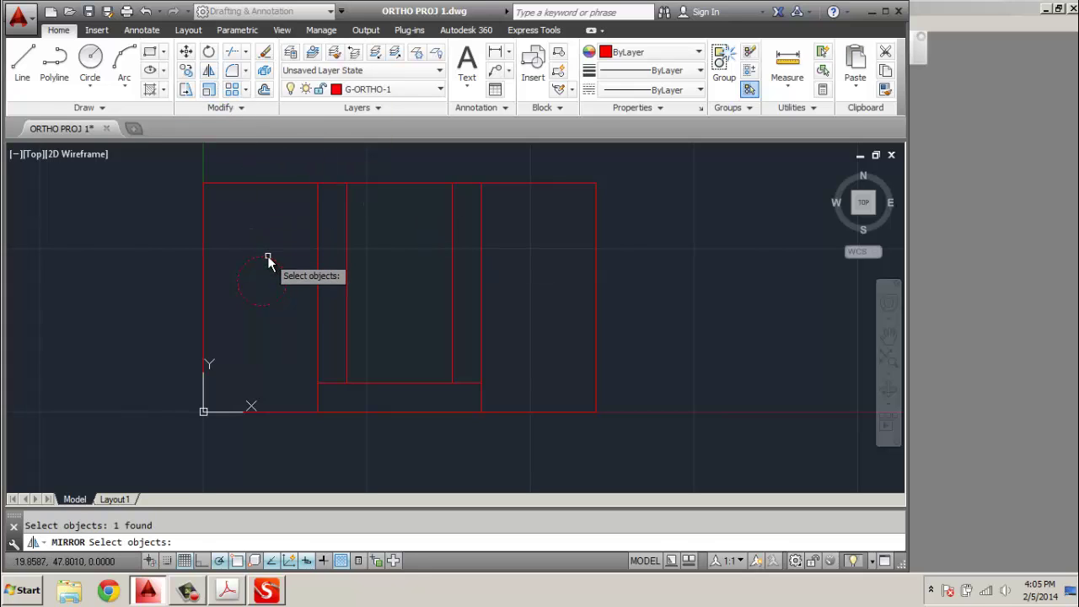
{"action": "key", "text": "Return"}
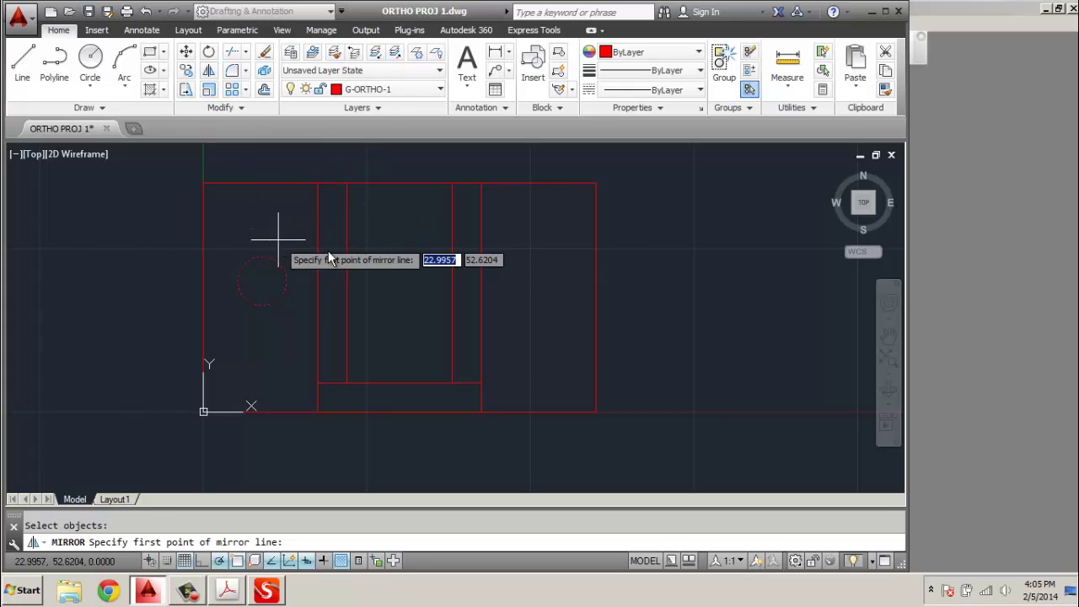
{"action": "left_click", "coordinate": [399, 183]}
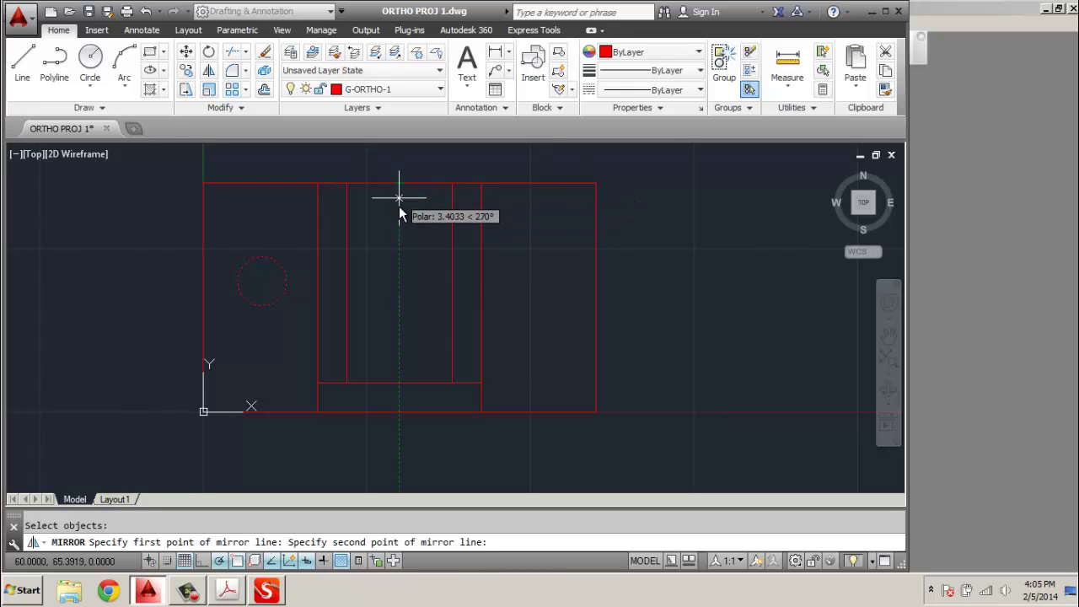
{"action": "left_click", "coordinate": [399, 296]}
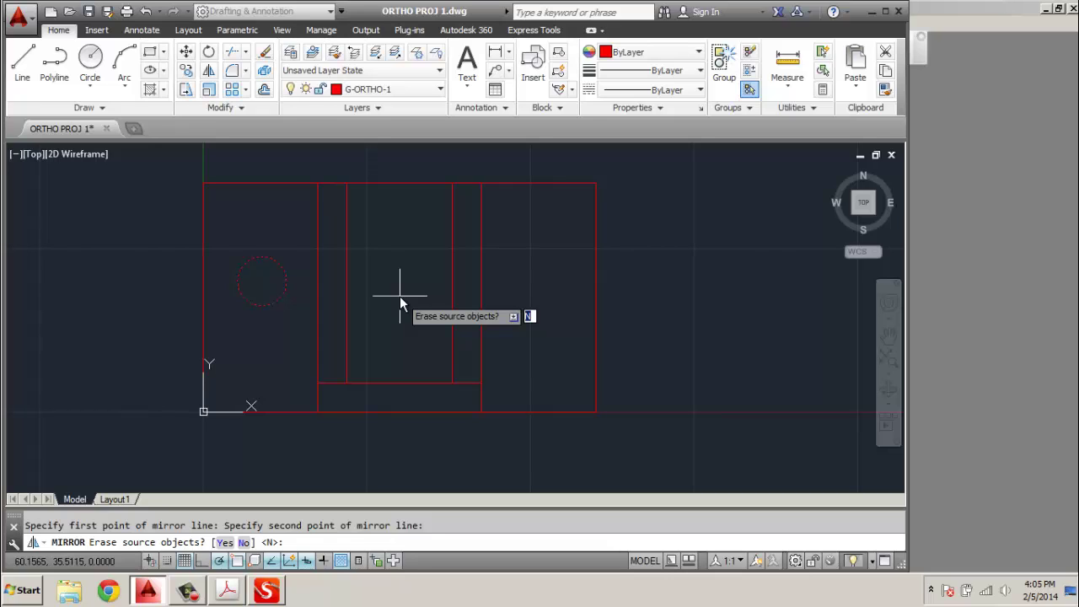
{"action": "key", "text": "Return"}
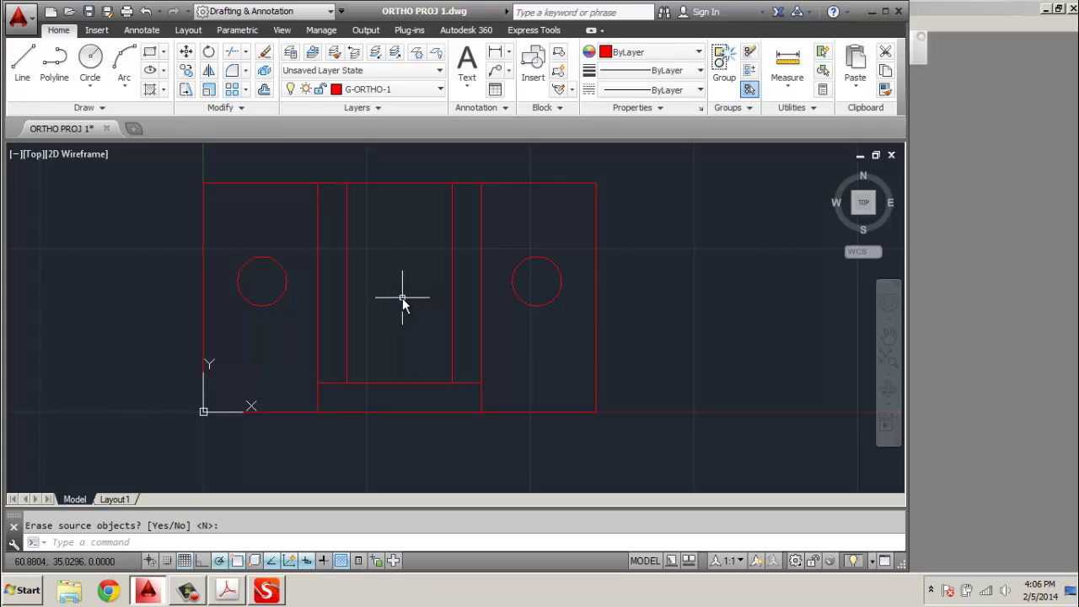
- Draw the first two vertical projection lines up from the front view's top-left edge
{"action": "scroll", "coordinate": [402, 298], "scroll_direction": "down", "scroll_amount": 3}
{"action": "mouse_move", "coordinate": [408, 285]}
{"action": "middle_mouse_down"}
{"action": "mouse_move", "coordinate": [410, 313]}
{"action": "mouse_move", "coordinate": [373, 313]}
{"action": "middle_mouse_up"}
{"action": "scroll", "coordinate": [408, 314], "scroll_direction": "down", "scroll_amount": 2}
{"action": "scroll", "coordinate": [361, 358], "scroll_direction": "up", "scroll_amount": 2}
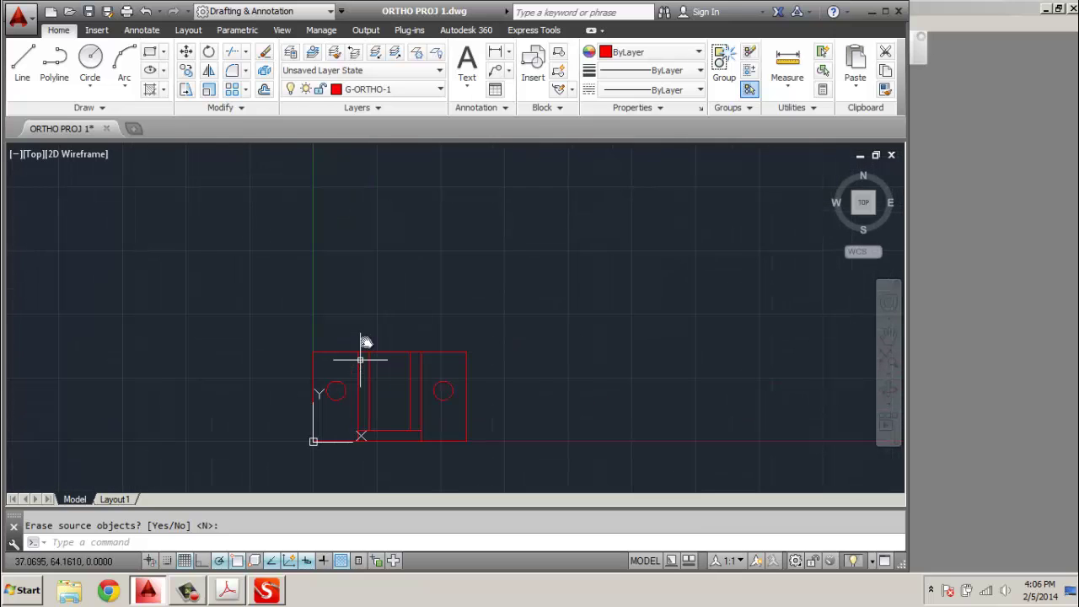
{"action": "left_click", "coordinate": [22, 64]}
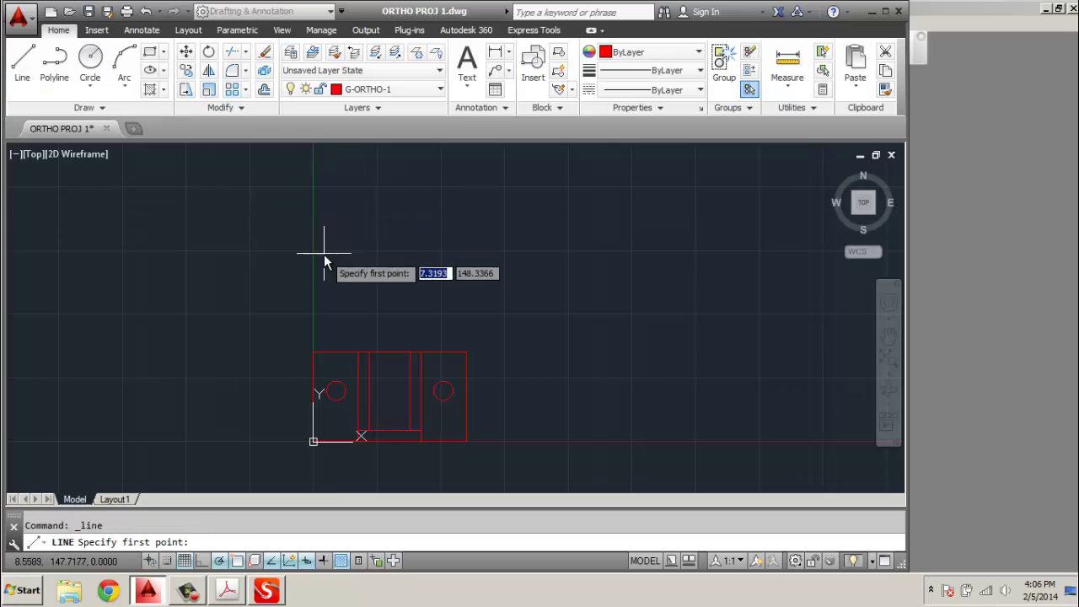
{"action": "left_click", "coordinate": [312, 352]}
{"action": "left_click", "coordinate": [314, 162]}
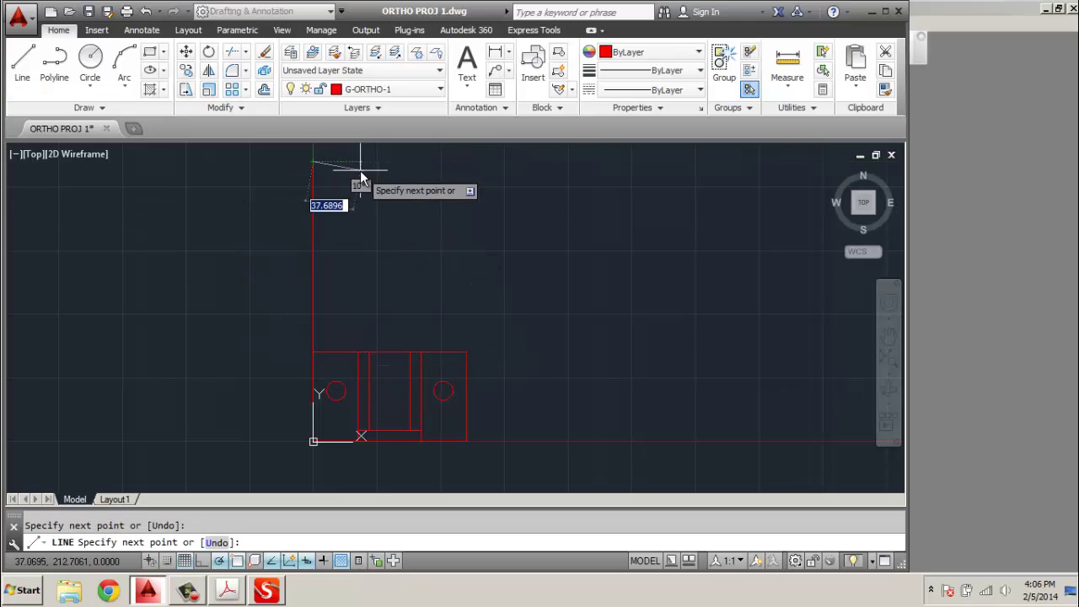
{"action": "key", "text": "Return"}
{"action": "key", "text": "Return"}
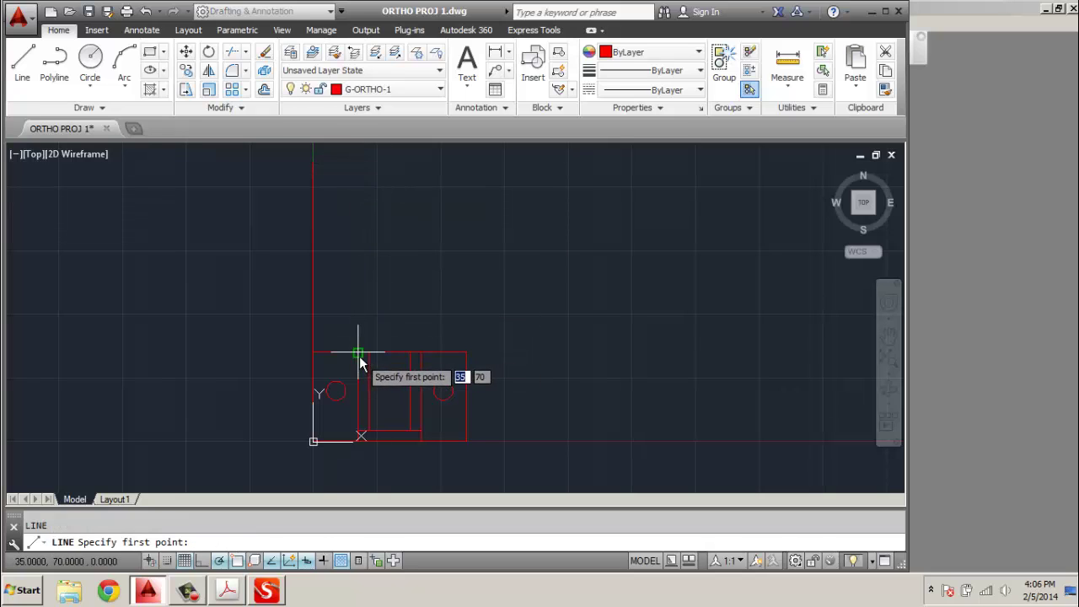
{"action": "left_click", "coordinate": [359, 156]}
{"action": "key", "text": "Return"}
{"action": "key", "text": "Return"}
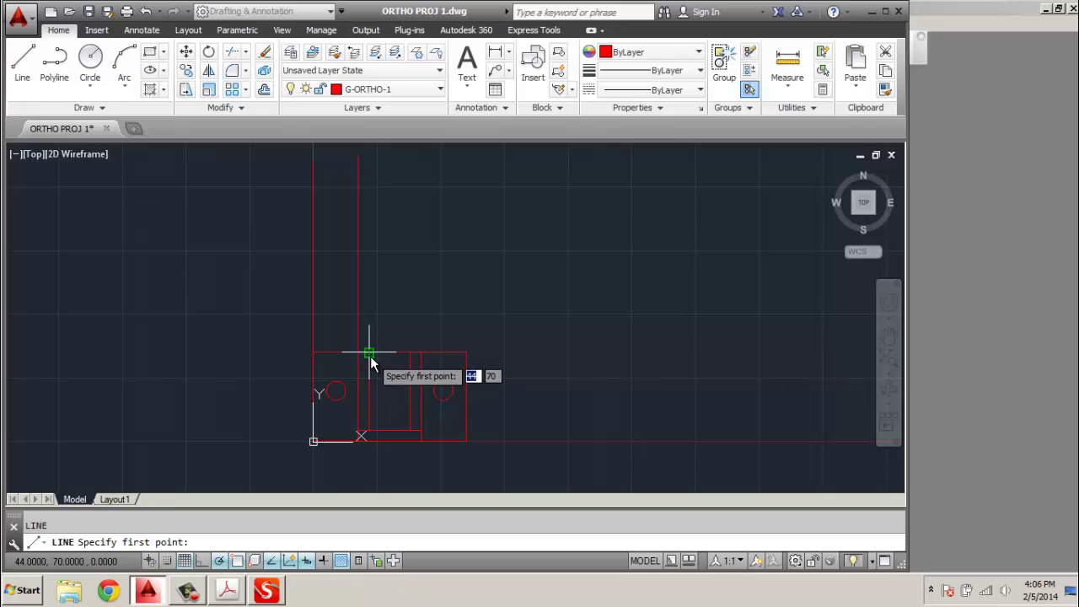
{"action": "left_click", "coordinate": [369, 353]}
{"action": "key", "text": "Return"}
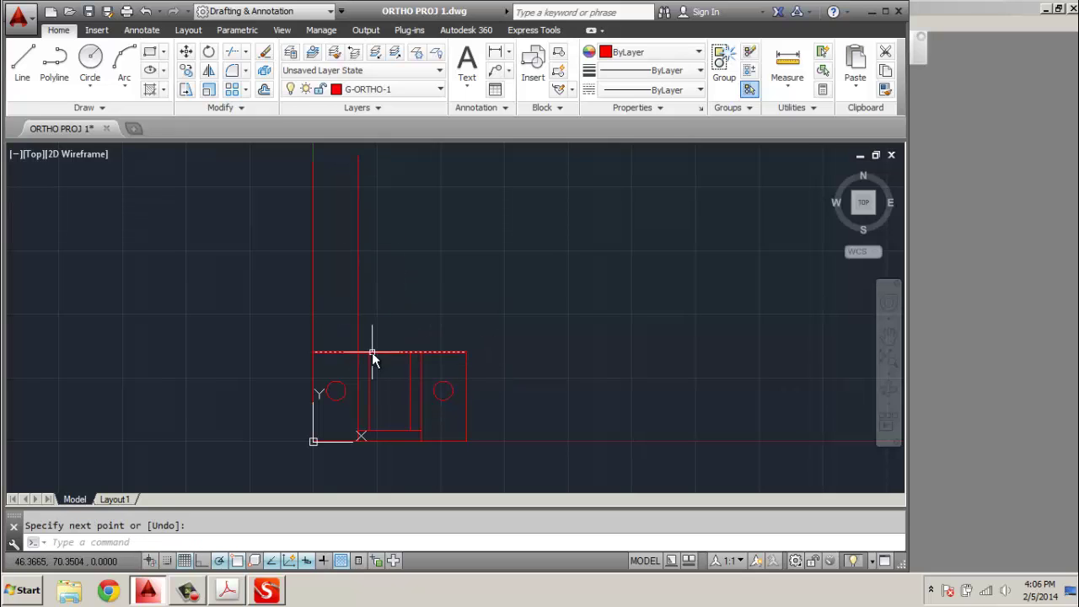
{"action": "key", "text": "Return"}
- Draw four more vertical projection lines up from the front view's top edge to its right corner
{"action": "left_click", "coordinate": [368, 358]}
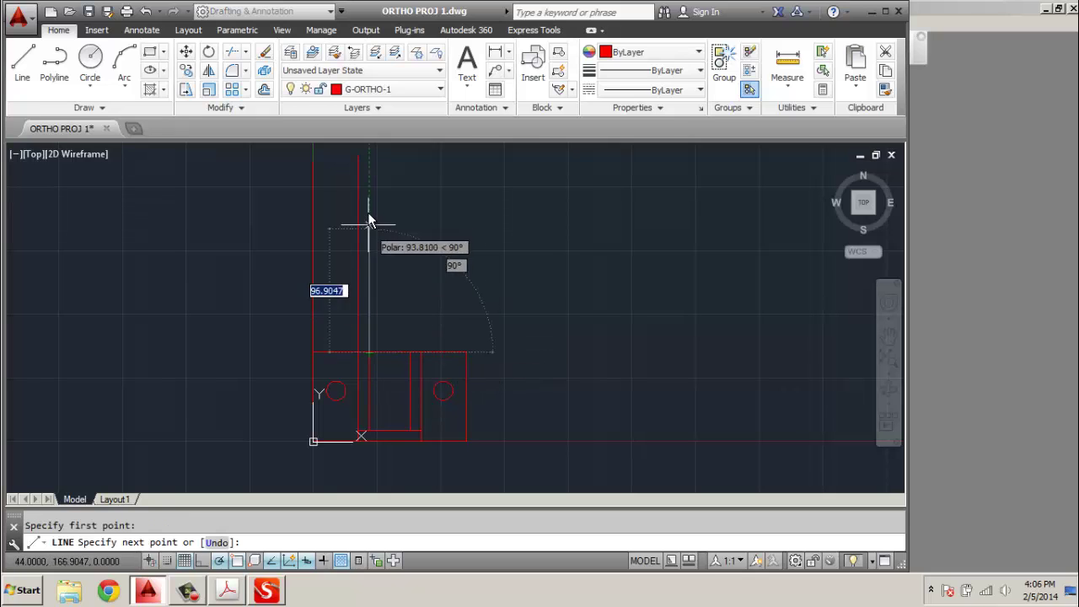
{"action": "left_click", "coordinate": [369, 166]}
{"action": "key", "text": "Return"}
{"action": "key", "text": "Return"}
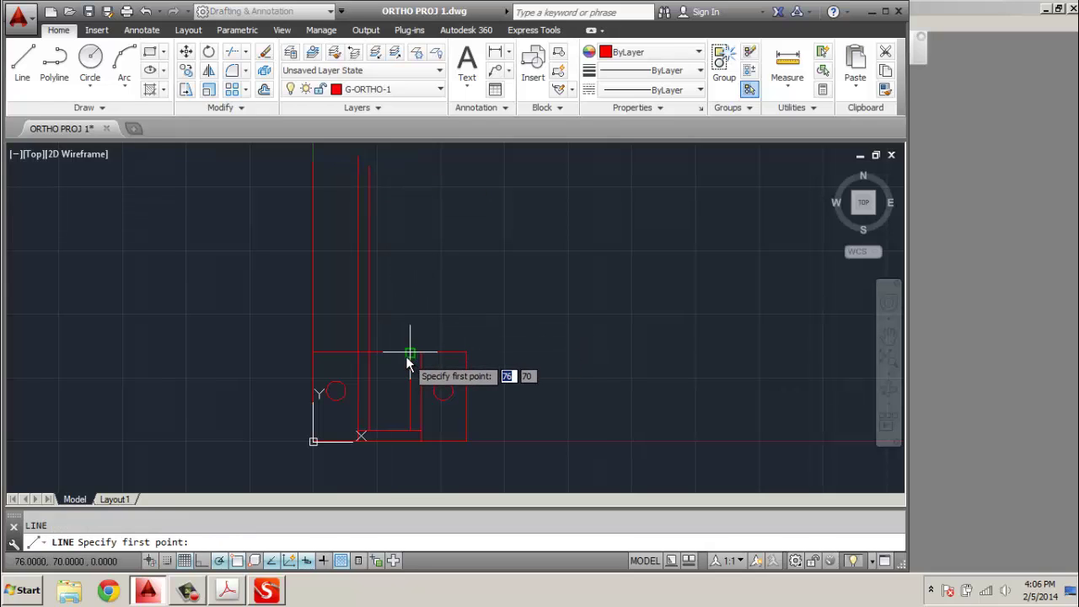
{"action": "left_click", "coordinate": [410, 353]}
{"action": "left_click", "coordinate": [409, 163]}
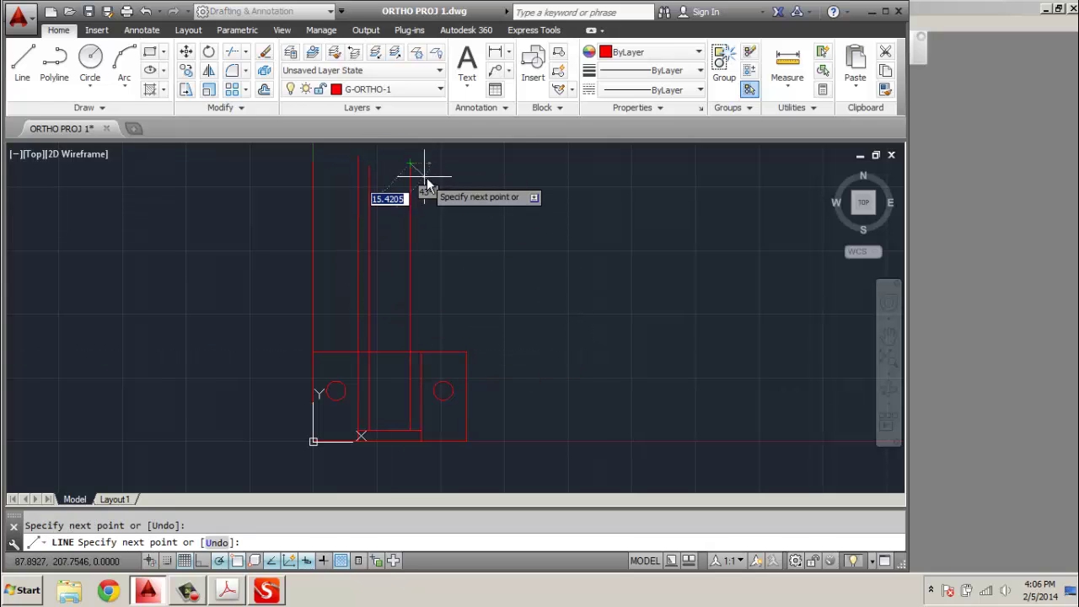
{"action": "key", "text": "Return"}
{"action": "key", "text": "Return"}
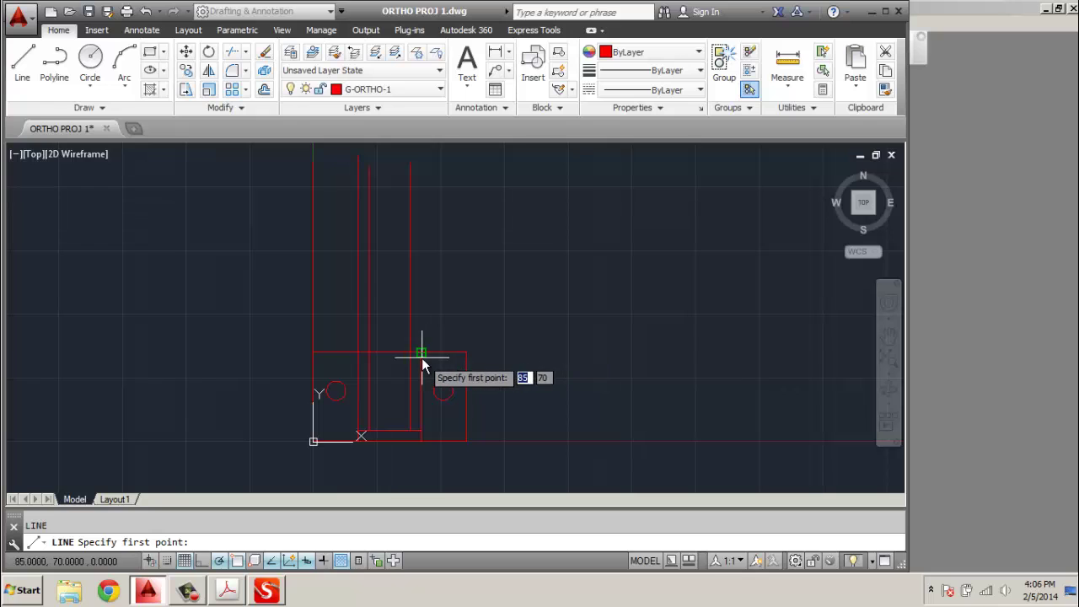
{"action": "left_click", "coordinate": [420, 354]}
{"action": "left_click", "coordinate": [422, 169]}
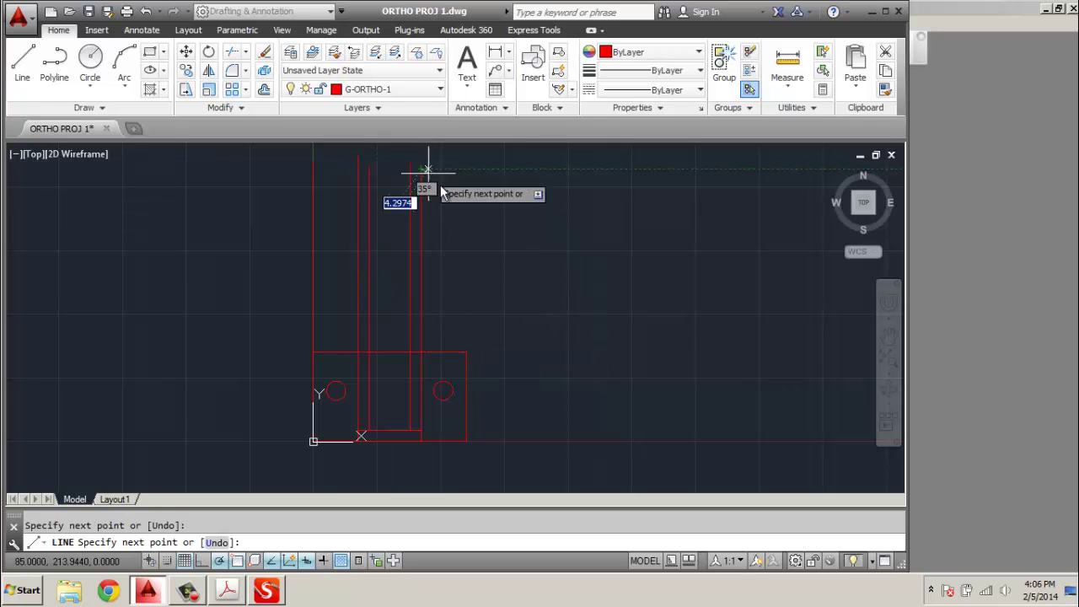
{"action": "key", "text": "Return"}
{"action": "key", "text": "Return"}
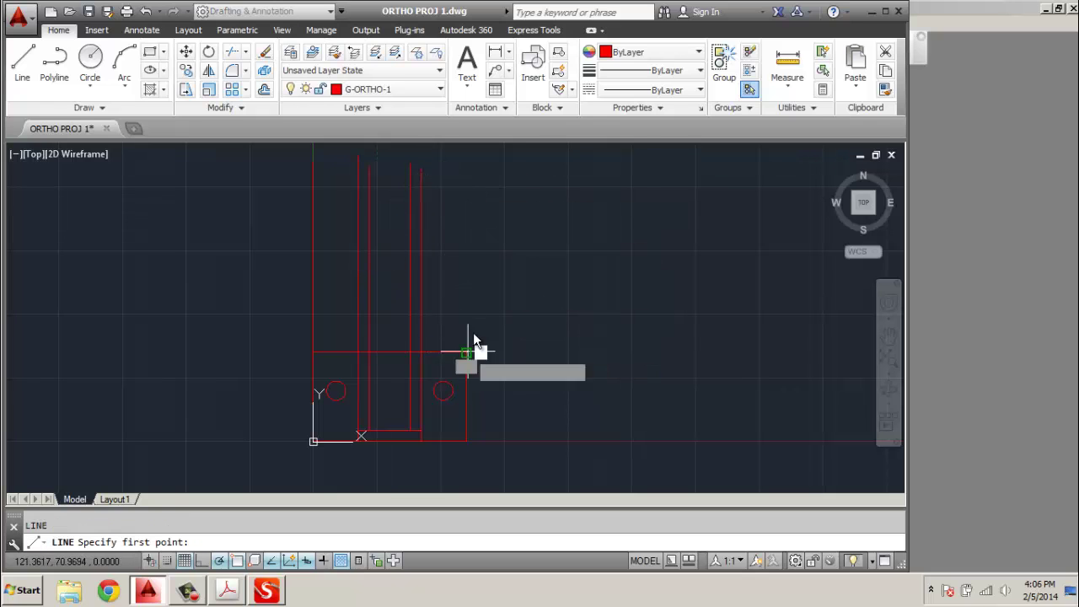
{"action": "left_click", "coordinate": [466, 352]}
{"action": "key", "text": "Return"}
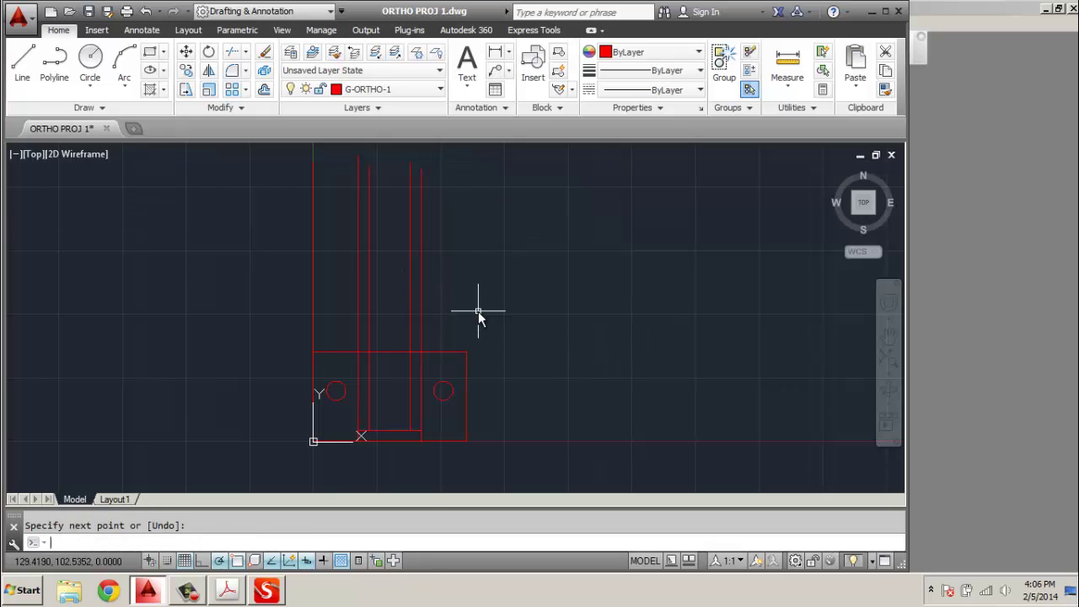
{"action": "key", "text": "Return"}
{"action": "left_click", "coordinate": [466, 352]}
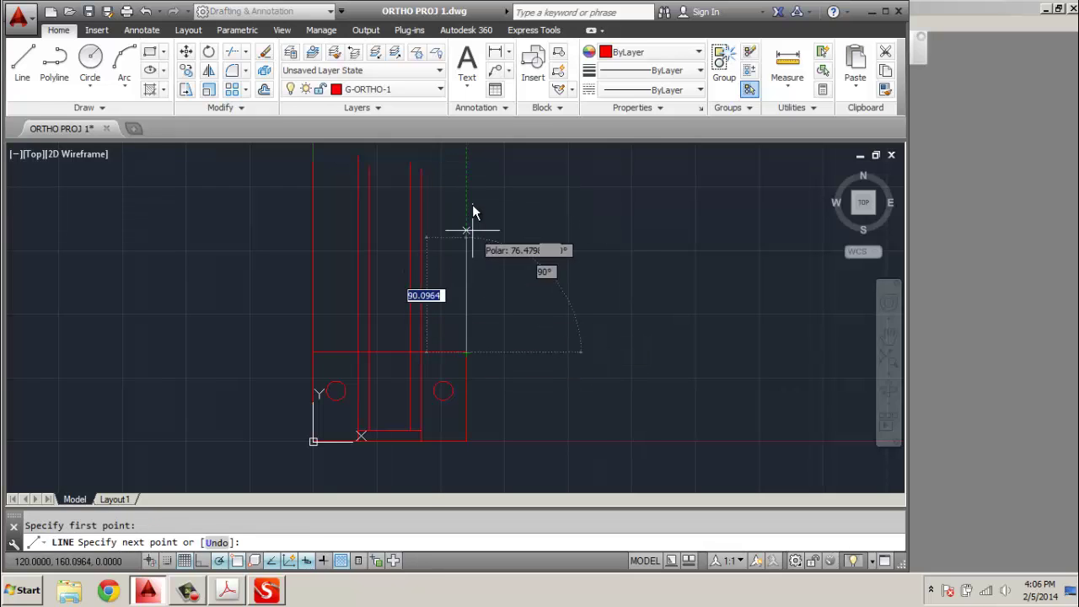
{"action": "left_click", "coordinate": [468, 160]}
{"action": "key", "text": "Return"}
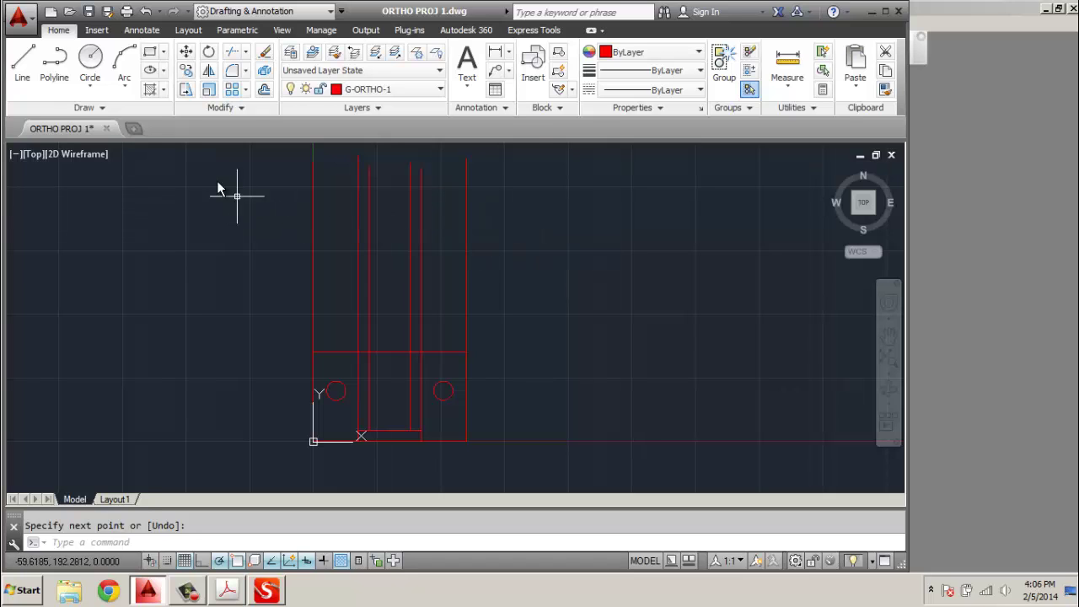
- Draw a horizontal line across the upper ends of the projection lines
{"action": "key", "text": "Return"}
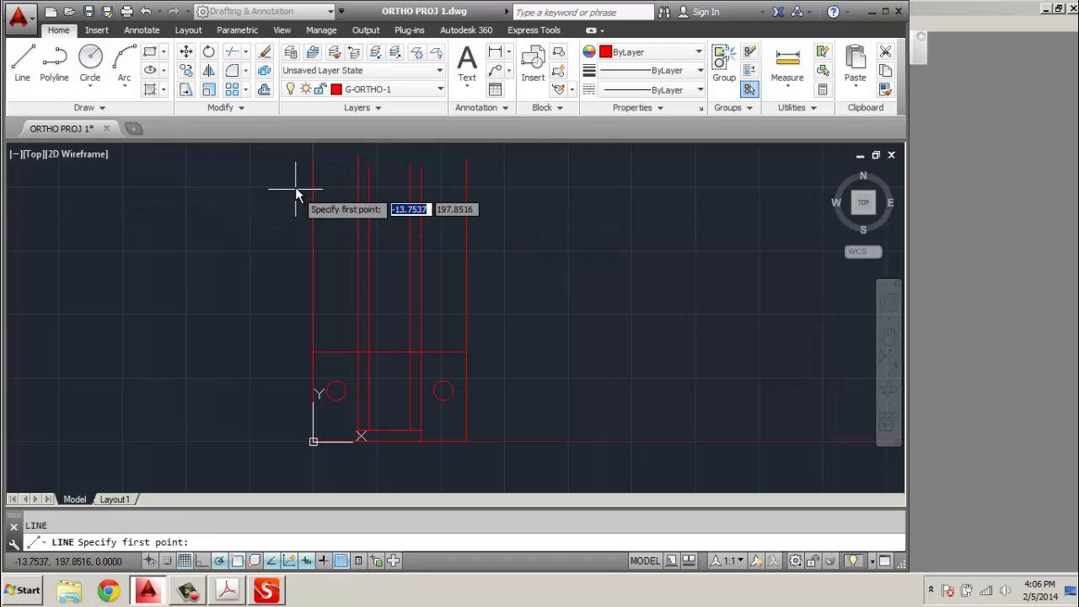
{"action": "left_click", "coordinate": [290, 179]}
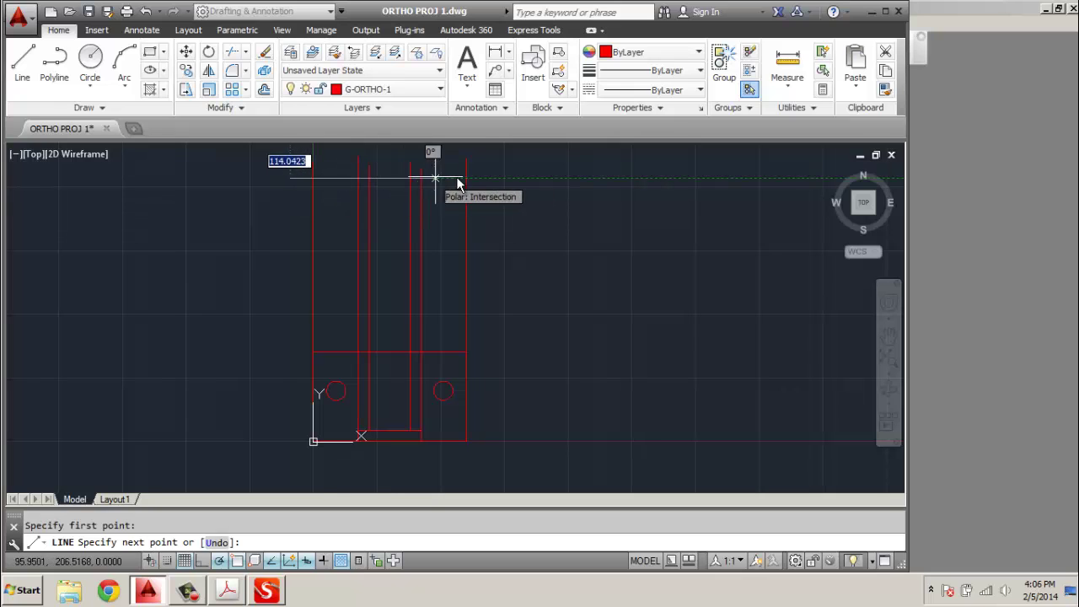
{"action": "left_click", "coordinate": [491, 178]}
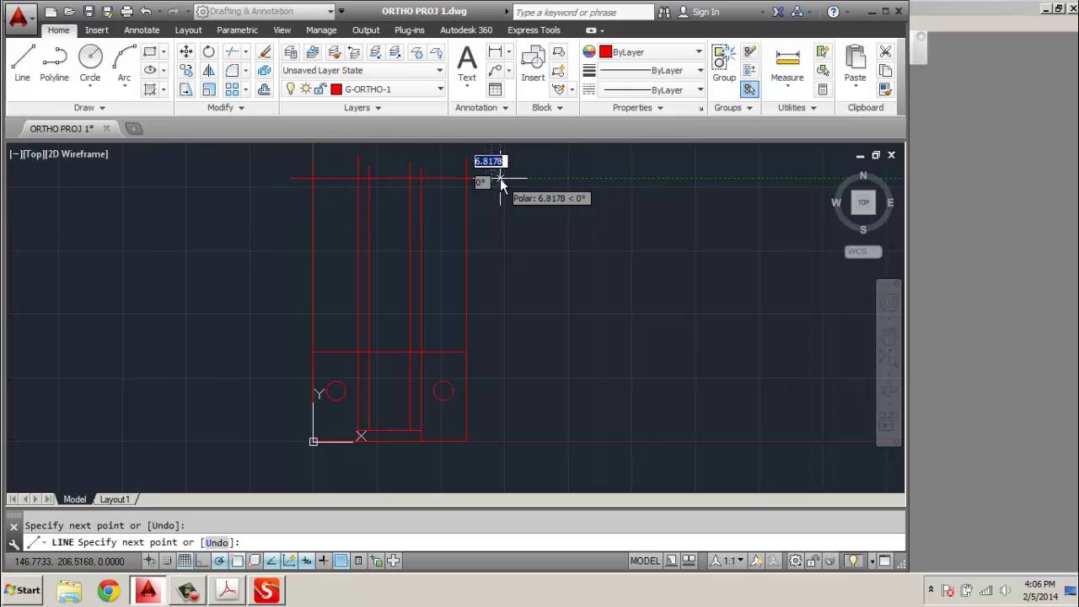
{"action": "key", "text": "Return"}
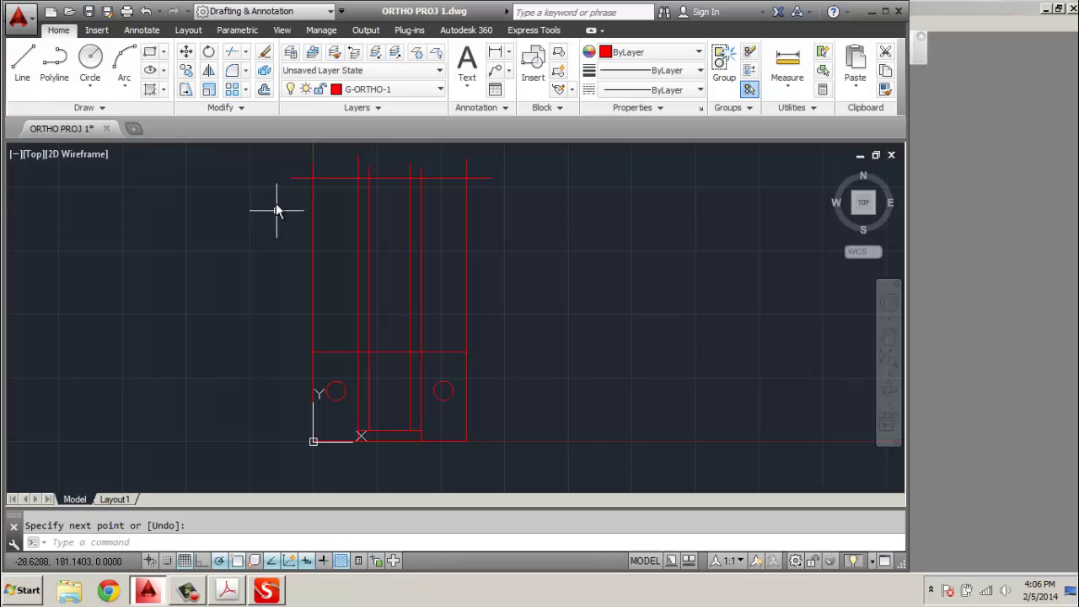
{"action": "key", "text": "Return"}
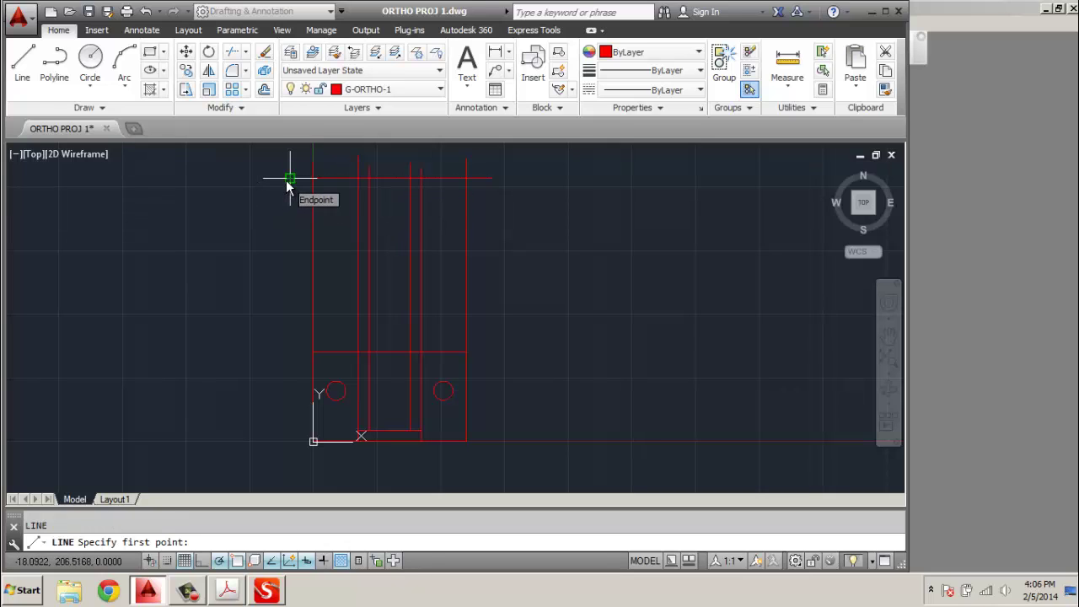
- Draw a horizontal line 9 units below the top line across the projection lines
{"action": "type", "text": "9"}
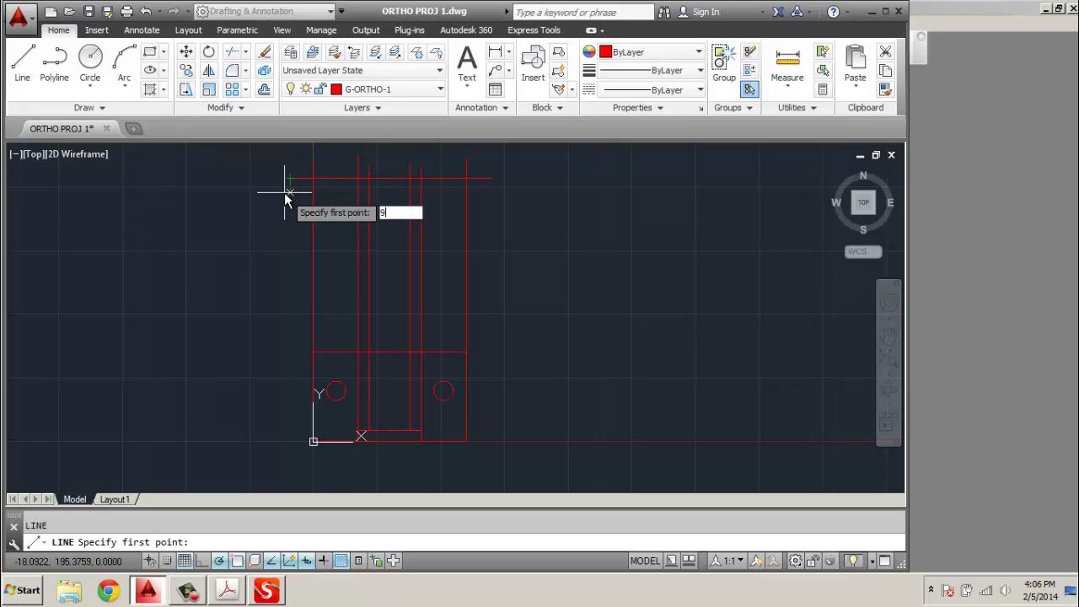
{"action": "key", "text": "Return"}
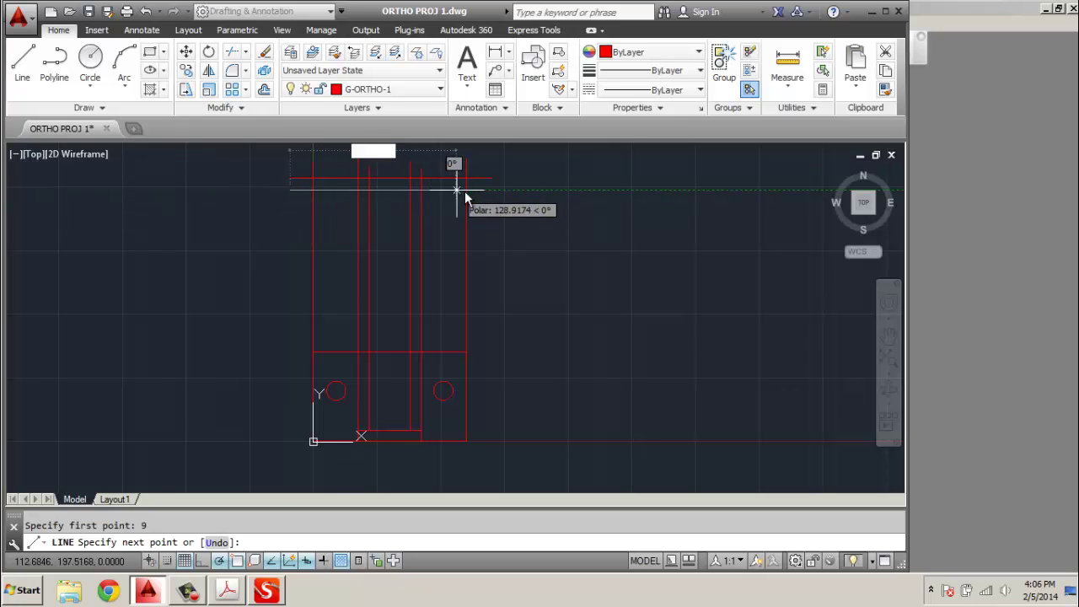
{"action": "left_click", "coordinate": [485, 192]}
{"action": "key", "text": "Return"}
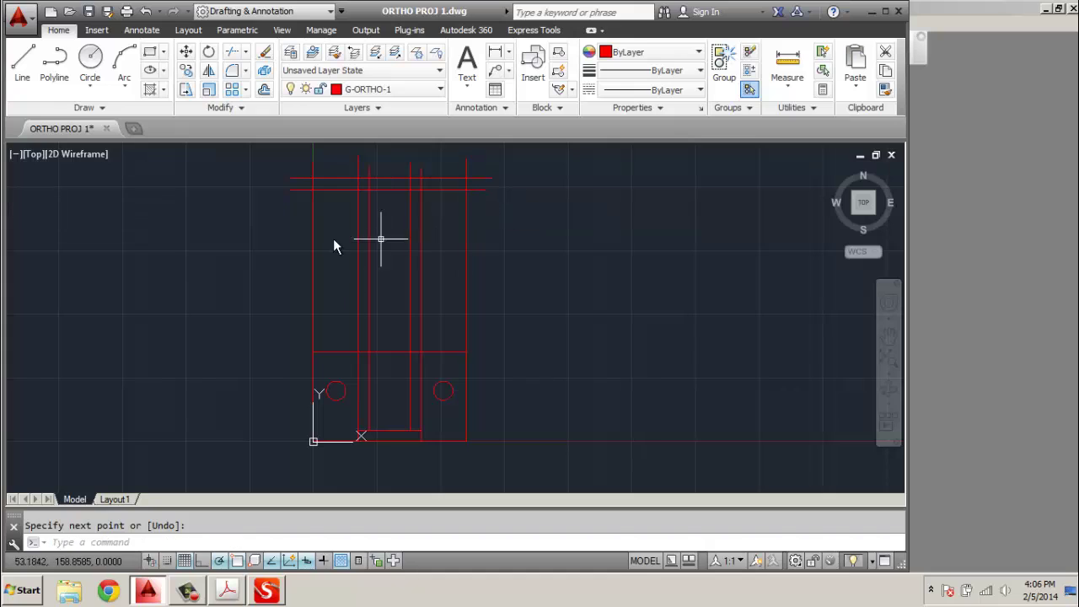
- Draw another horizontal line 12 units down, then check the support bracket sketch in SketchBook Pro
{"action": "key", "text": "Return"}
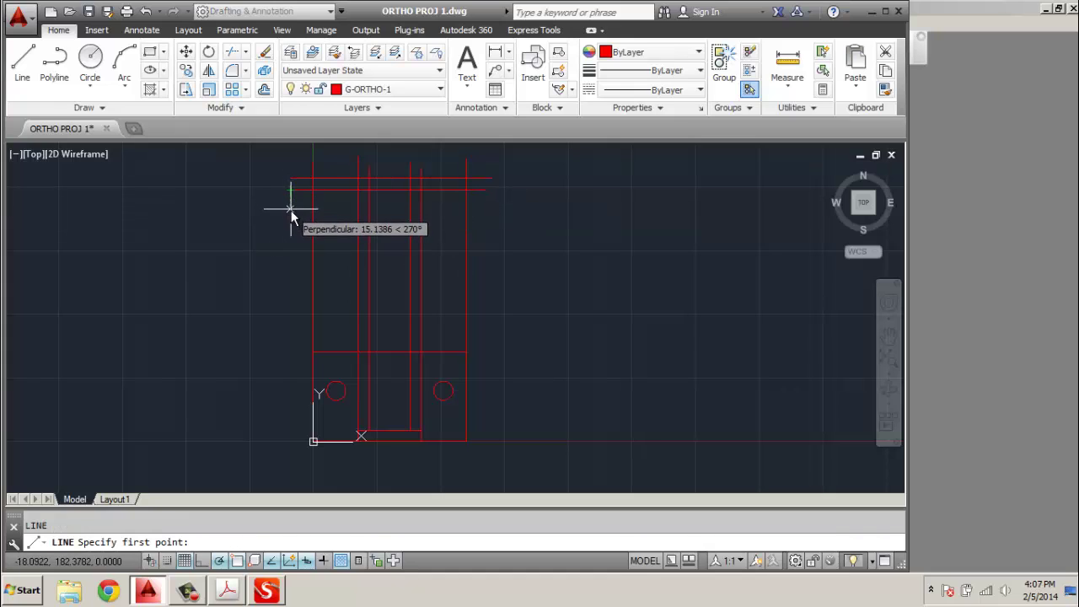
{"action": "type", "text": "12"}
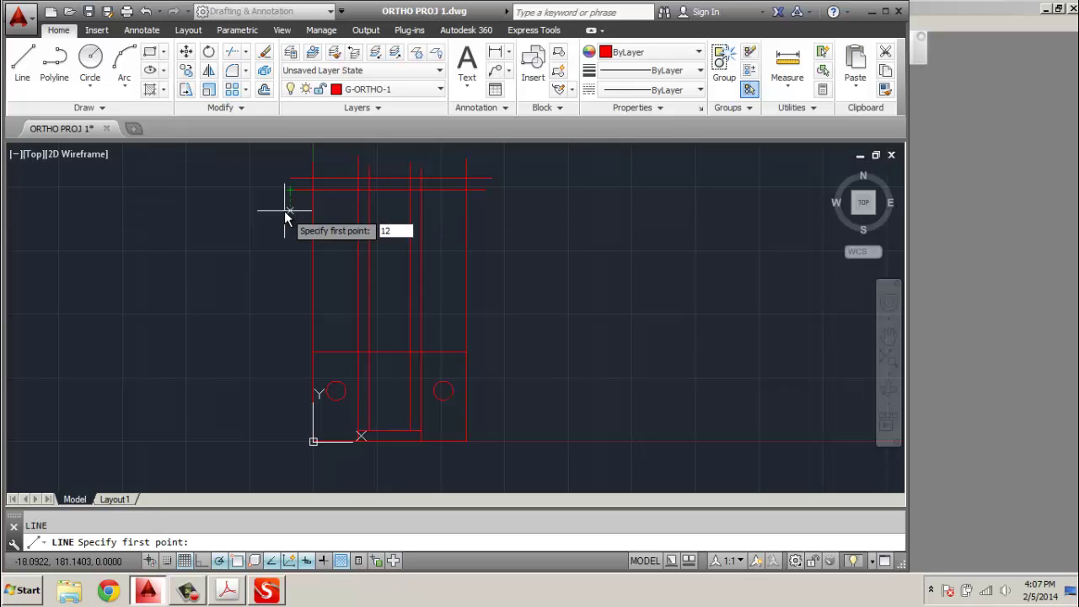
{"action": "key", "text": "Return"}
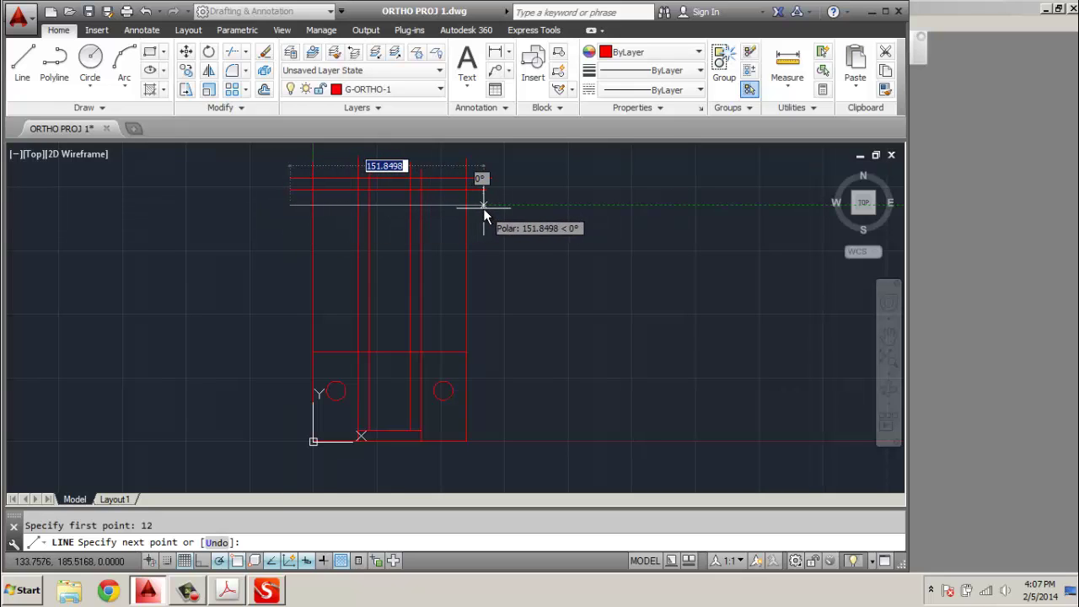
{"action": "left_click", "coordinate": [483, 205]}
{"action": "key", "text": "Escape"}
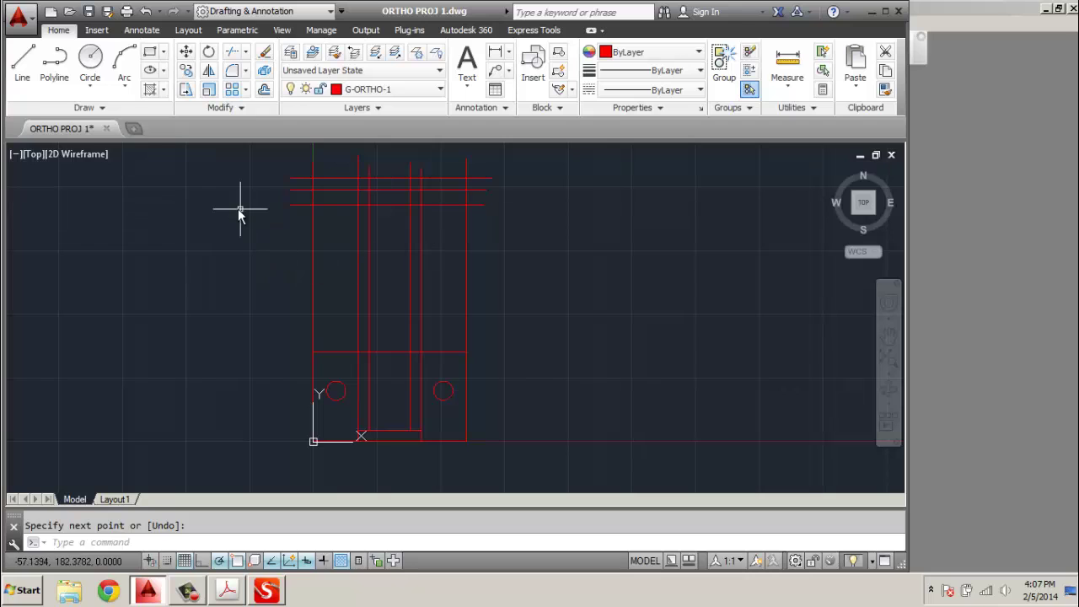
{"action": "left_click", "coordinate": [265, 590]}
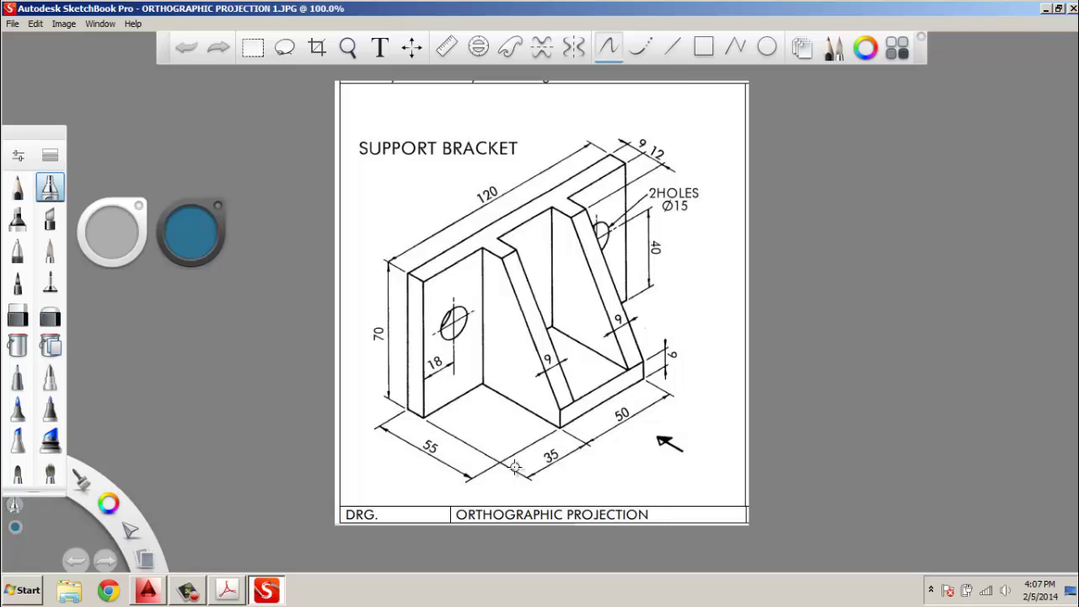
{"action": "left_click", "coordinate": [147, 590]}
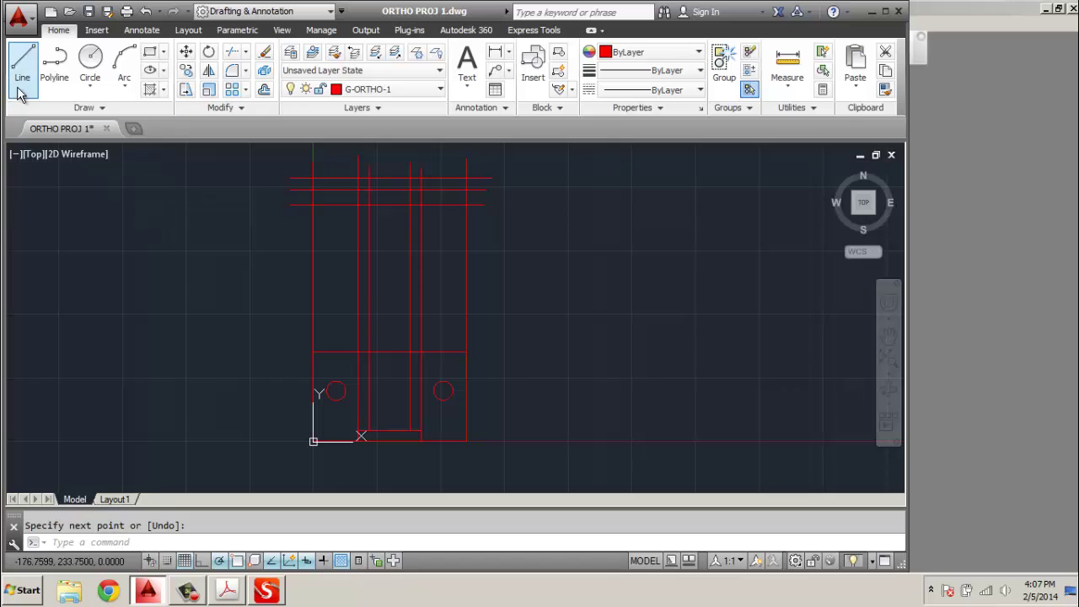
- Draw a horizontal line 55 units below the top line across the projection lines
{"action": "left_click", "coordinate": [22, 60]}
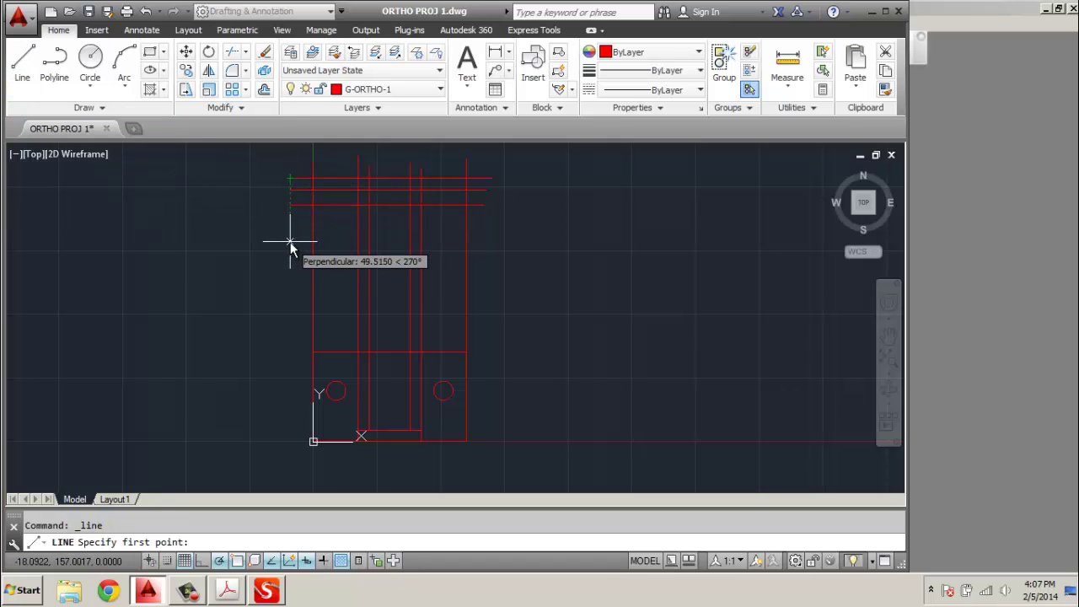
{"action": "type", "text": "55"}
{"action": "key", "text": "Return"}
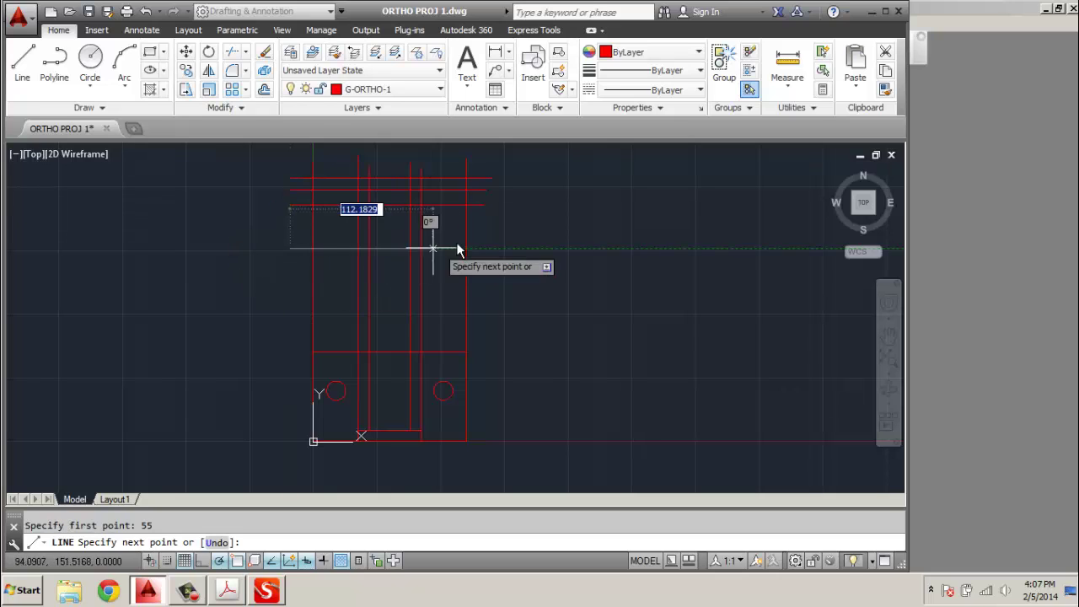
{"action": "left_click", "coordinate": [497, 249]}
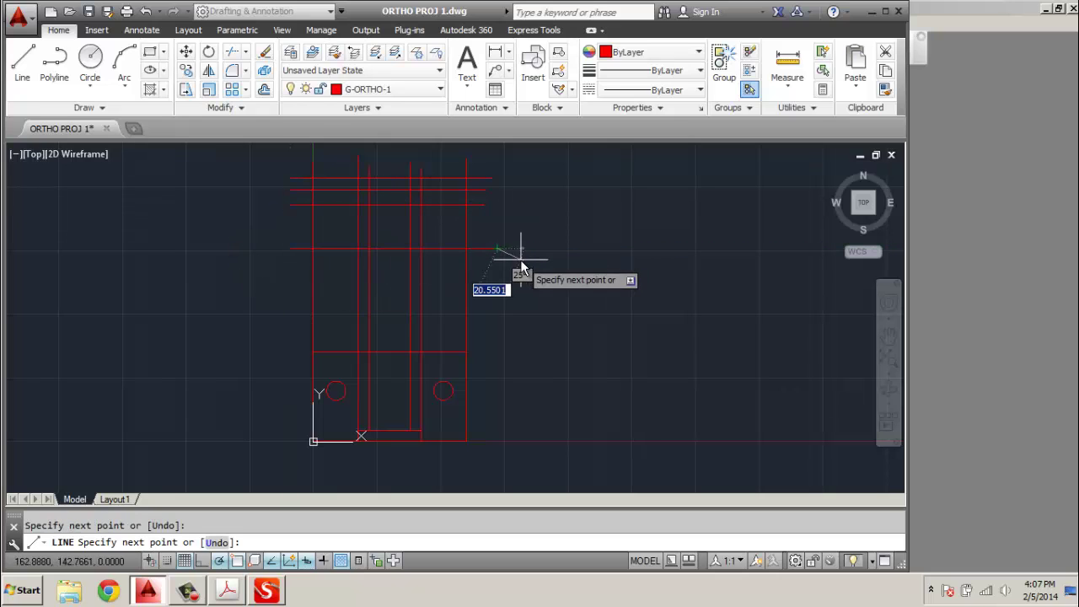
{"action": "key", "text": "Escape"}
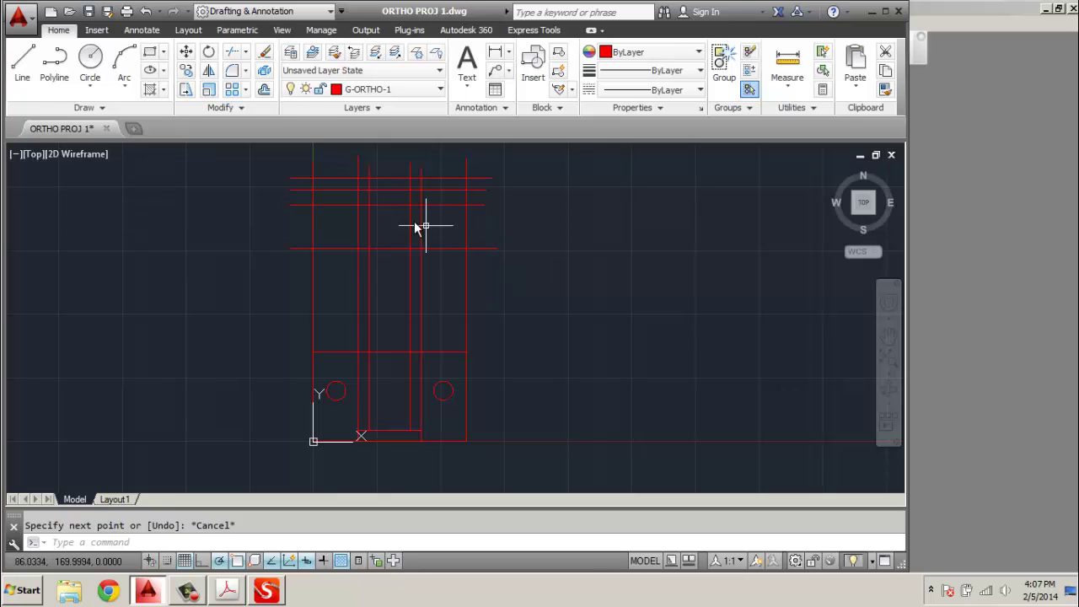
{"action": "middle_click_drag", "start_coordinate": [419, 229], "coordinate": [426, 251]}
{"action": "scroll", "coordinate": [428, 249], "scroll_direction": "up", "scroll_amount": 3}
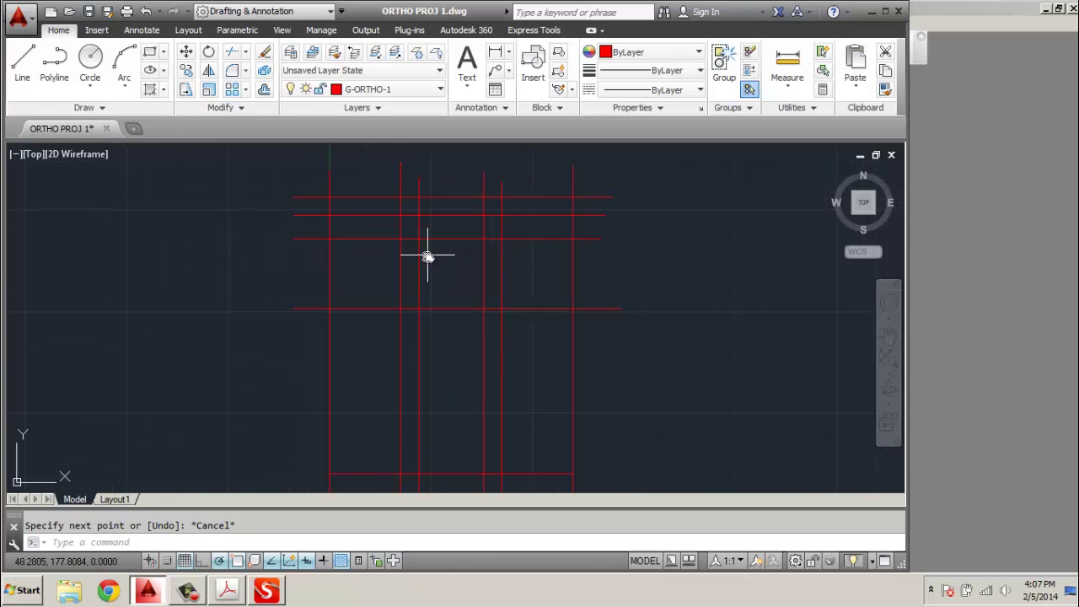
{"action": "scroll", "coordinate": [427, 256], "scroll_direction": "down", "scroll_amount": 3}
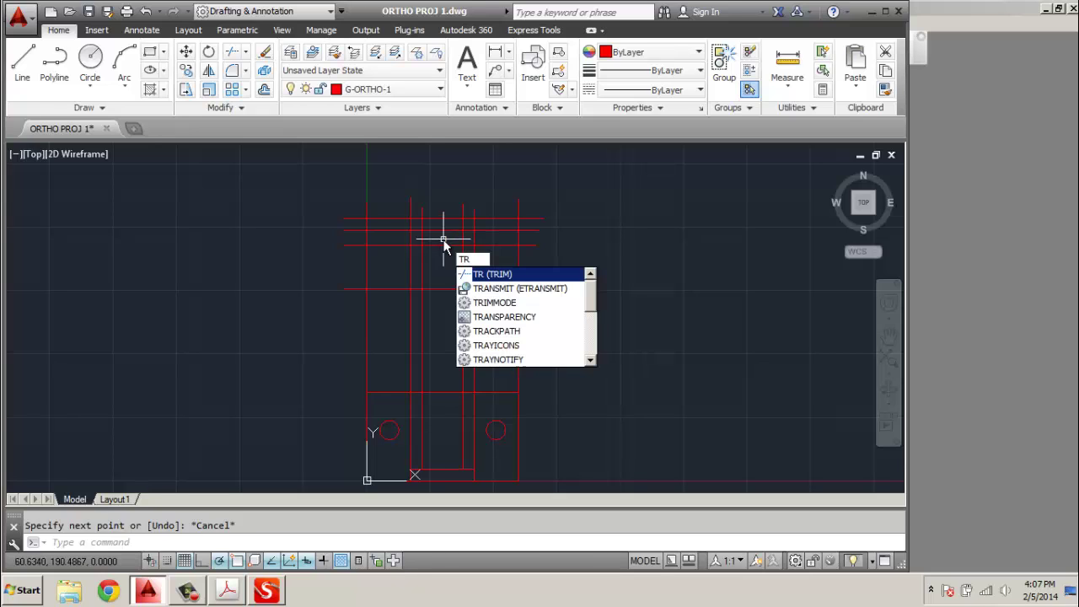
- With TR, trim the left ends of the horizontal lines and the stubs above the top line
{"action": "key", "text": "Return"}
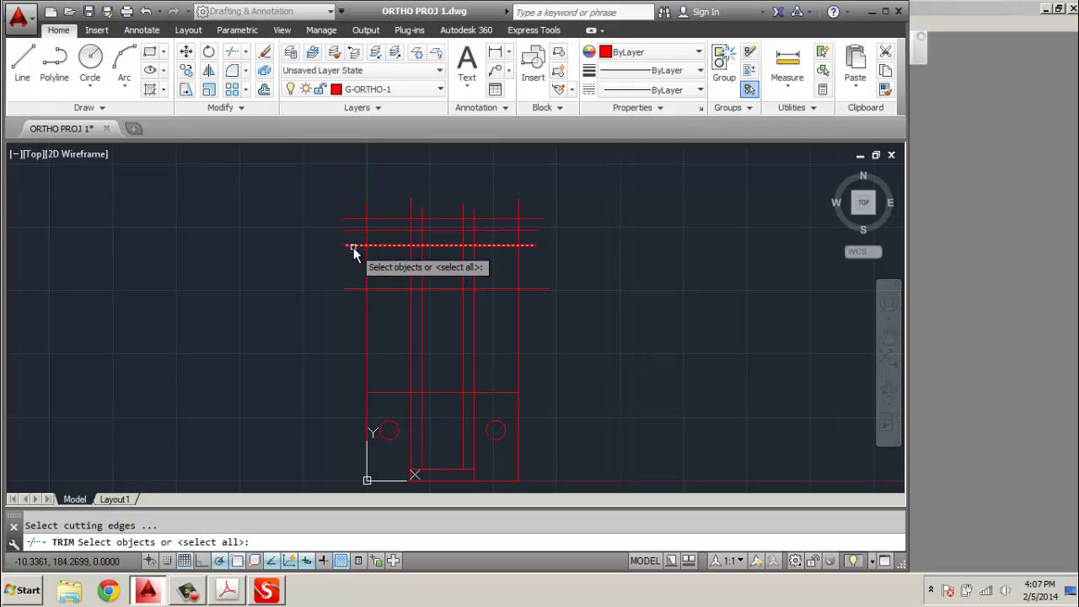
{"action": "left_click", "coordinate": [353, 247]}
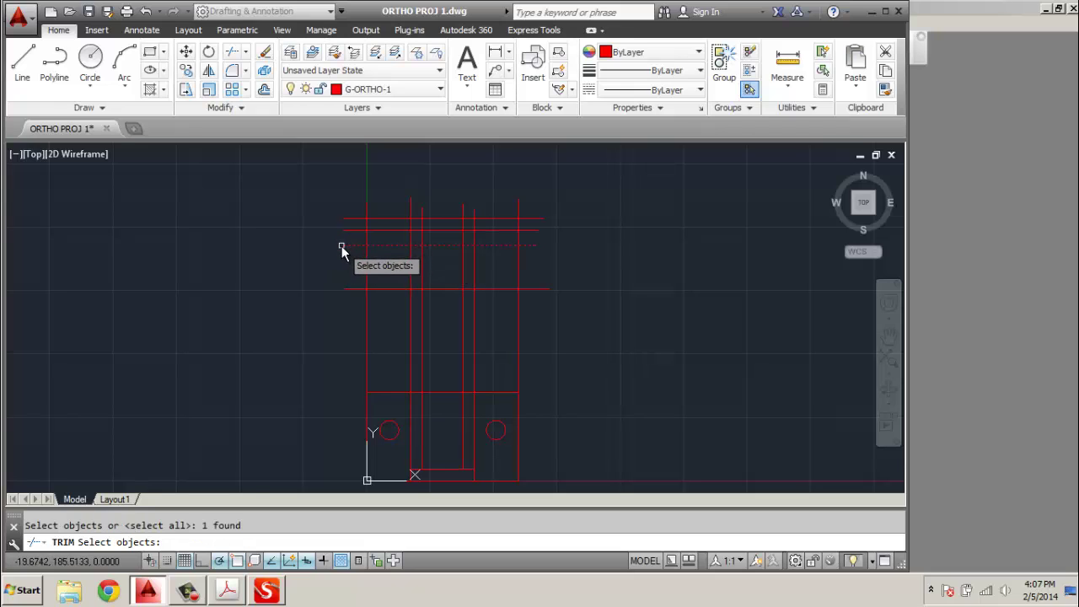
{"action": "key", "text": "Escape"}
{"action": "type", "text": "TR"}
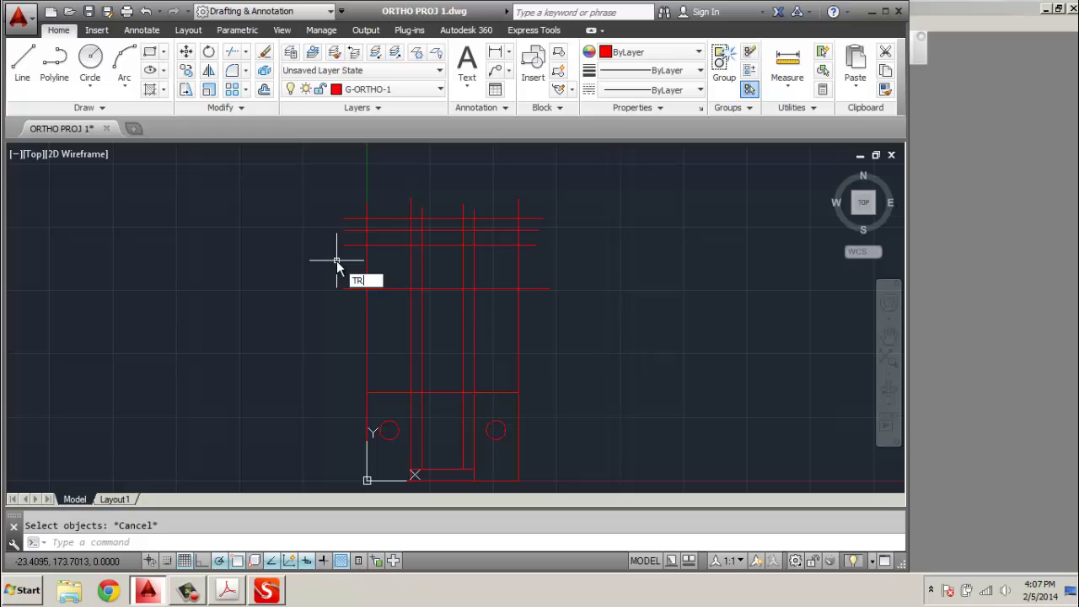
{"action": "key", "text": "Return"}
{"action": "key", "text": "Return"}
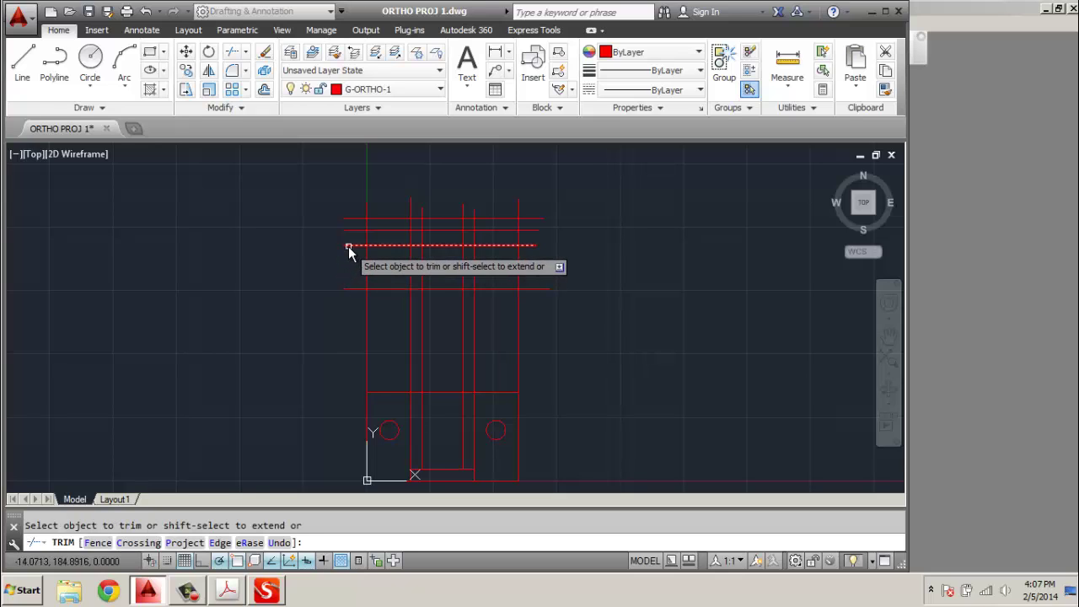
{"action": "left_click", "coordinate": [347, 244]}
{"action": "left_click", "coordinate": [345, 236]}
{"action": "left_click", "coordinate": [349, 227]}
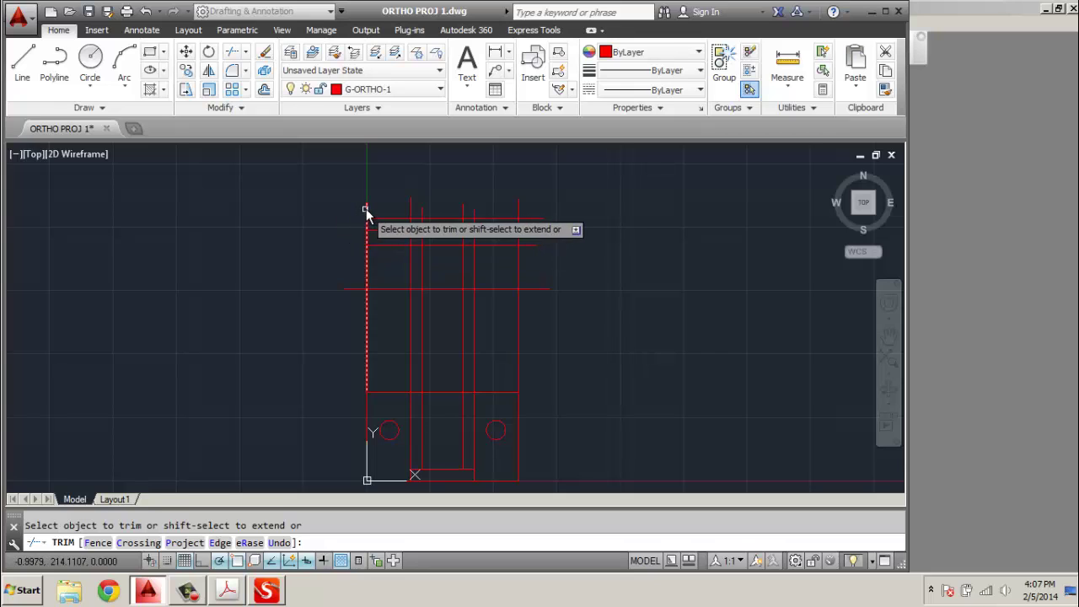
{"action": "left_click", "coordinate": [409, 200]}
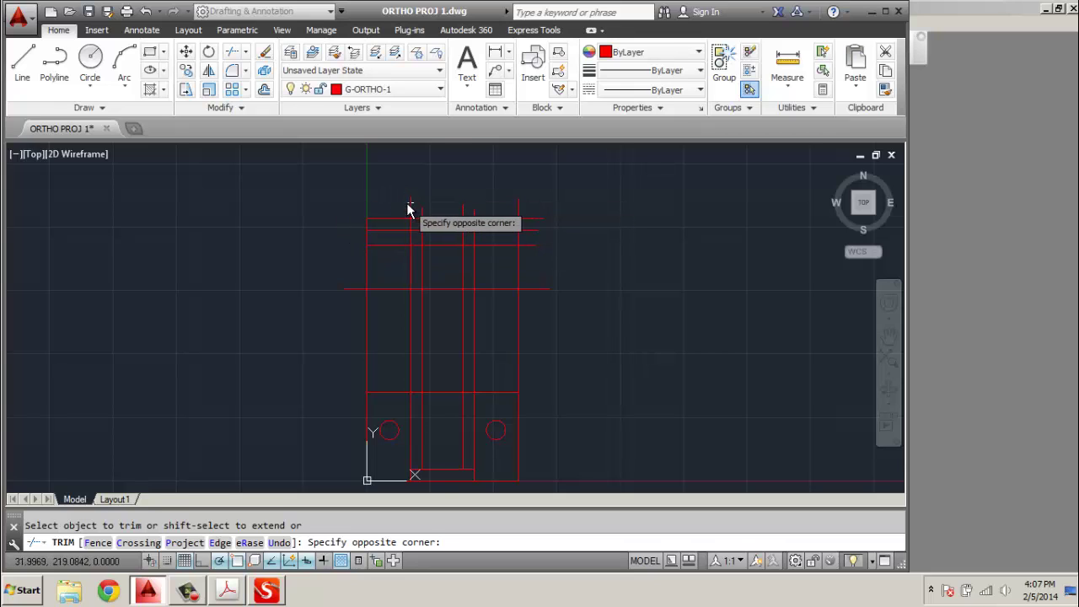
{"action": "left_click", "coordinate": [415, 211]}
{"action": "left_click", "coordinate": [421, 214]}
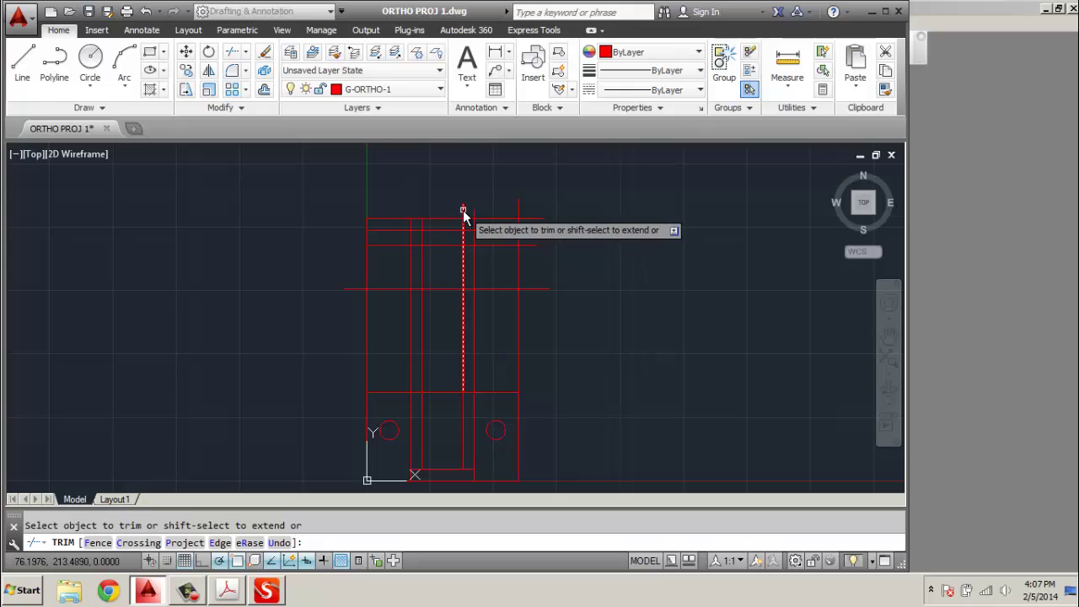
{"action": "left_click", "coordinate": [464, 214]}
{"action": "left_click", "coordinate": [472, 214]}
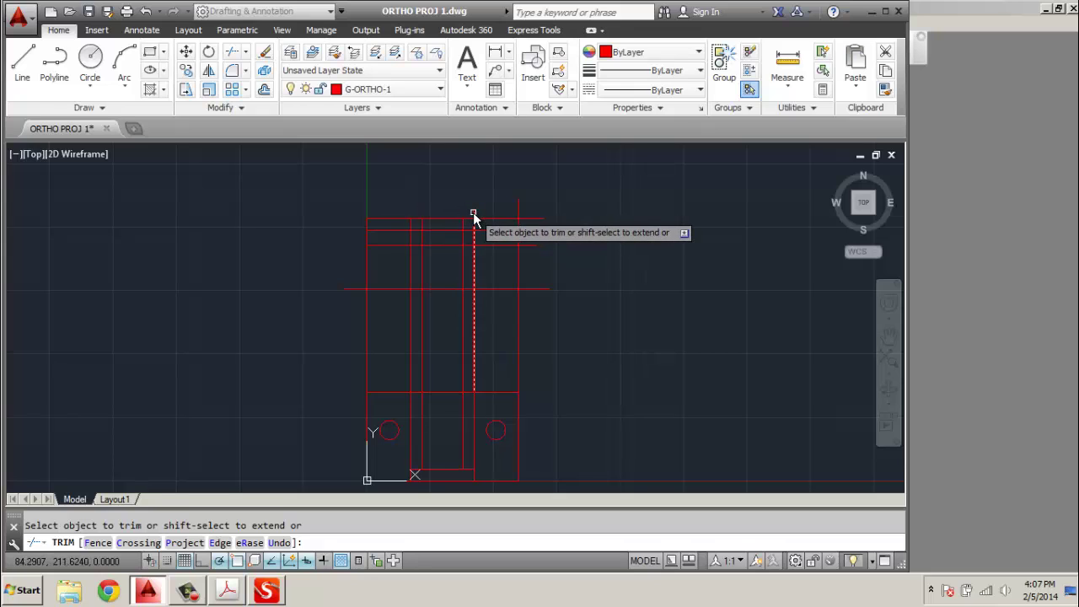
{"action": "left_click", "coordinate": [517, 210]}
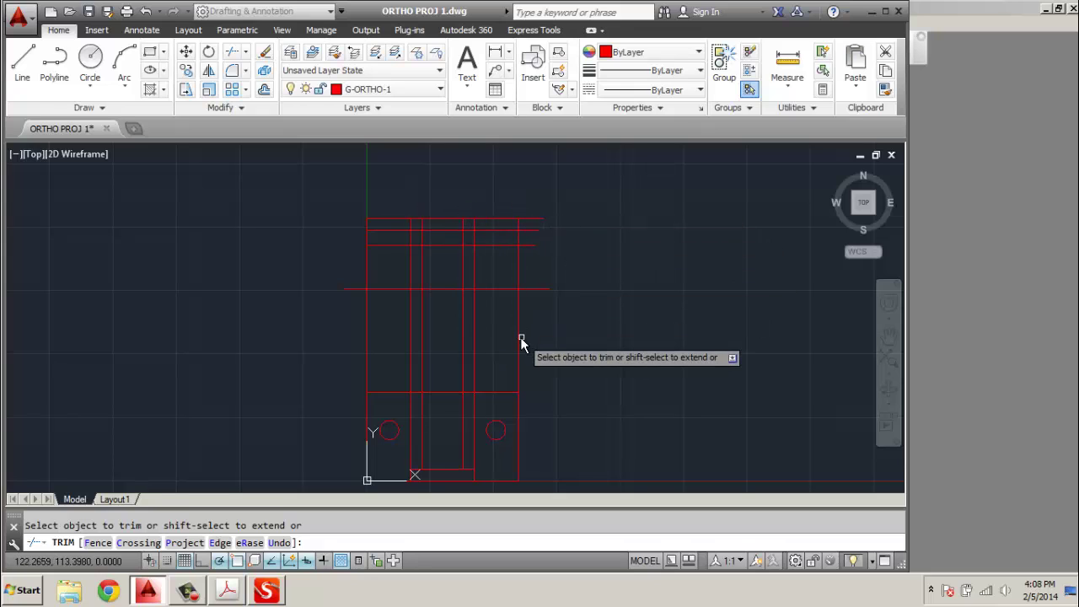
- Trim the right-side stubs and the vertical line segments between the two views
{"action": "left_click", "coordinate": [516, 332]}
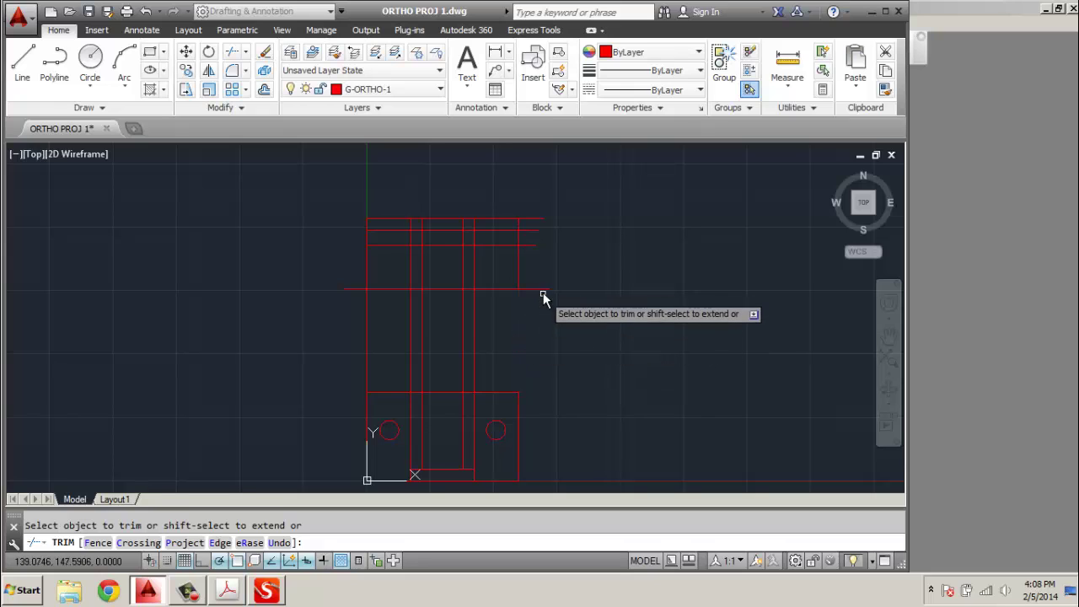
{"action": "left_click", "coordinate": [542, 290]}
{"action": "left_click", "coordinate": [532, 246]}
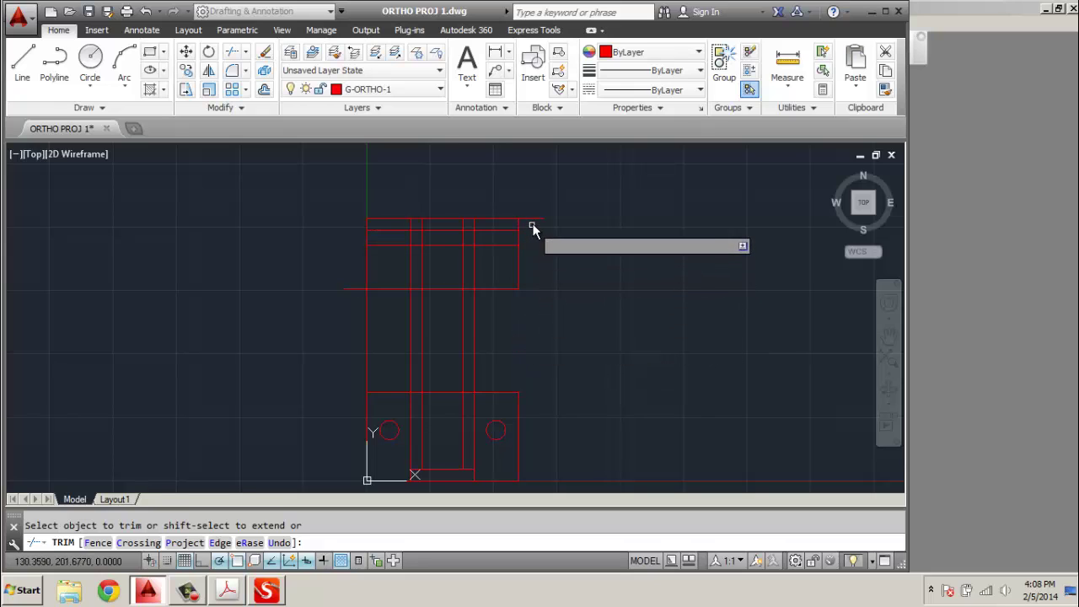
{"action": "left_click", "coordinate": [533, 220]}
{"action": "left_click", "coordinate": [463, 331]}
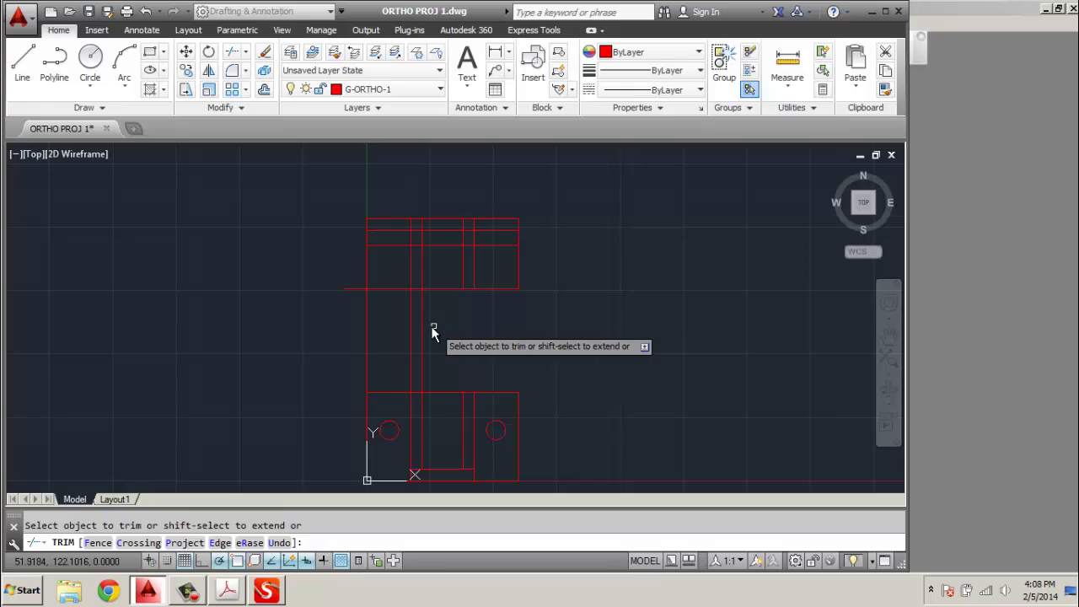
{"action": "left_click", "coordinate": [410, 331]}
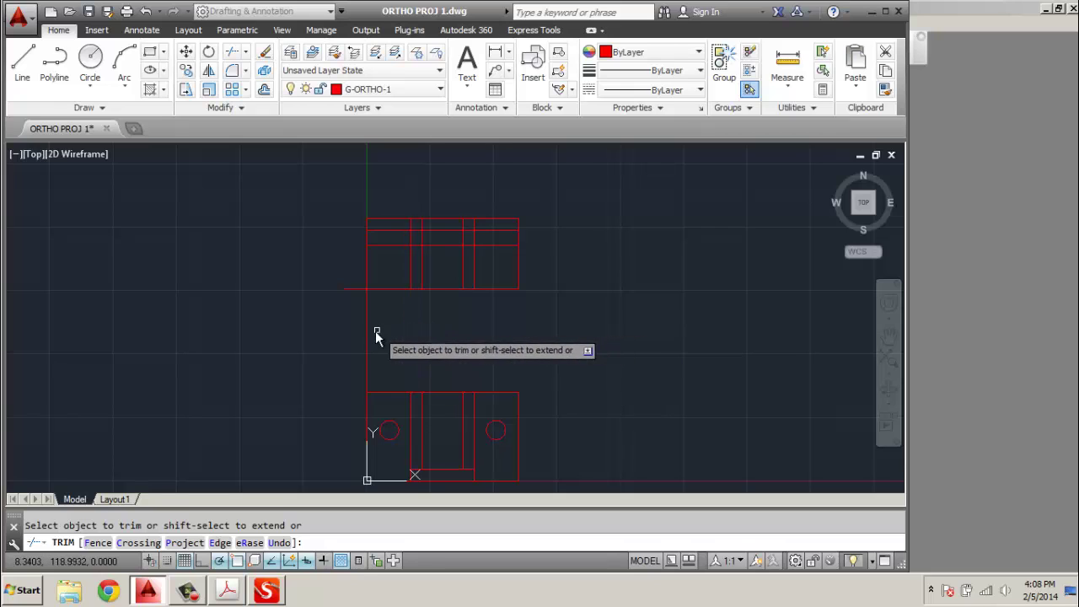
{"action": "left_click", "coordinate": [366, 334]}
{"action": "left_click", "coordinate": [345, 290]}
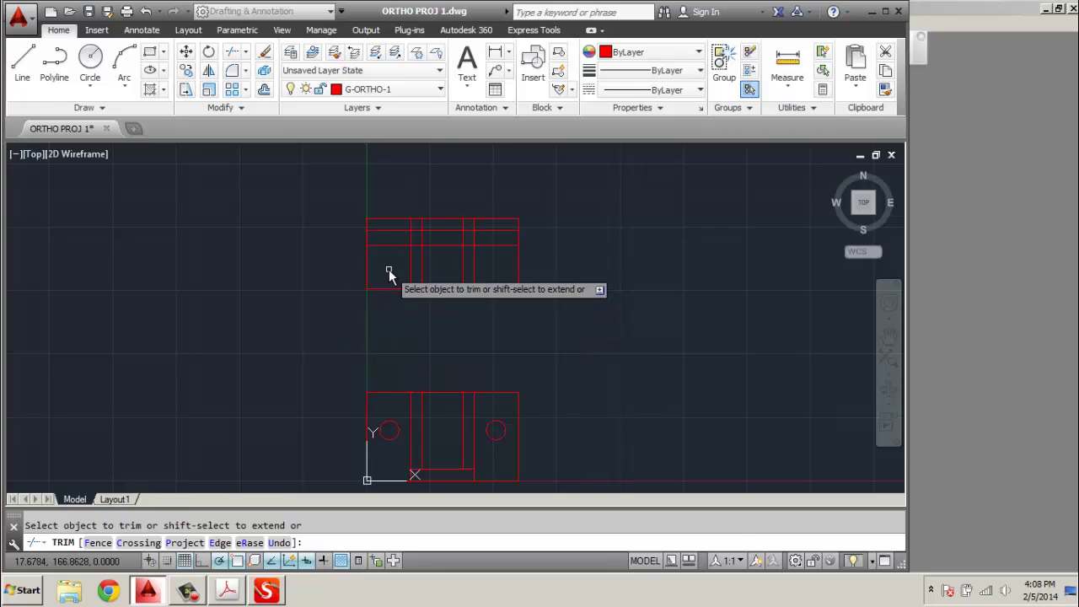
- Trim the remaining horizontal spans and rectangle edges, leaving the T-shaped top view outline
{"action": "scroll", "coordinate": [390, 270], "scroll_direction": "up", "scroll_amount": 3}
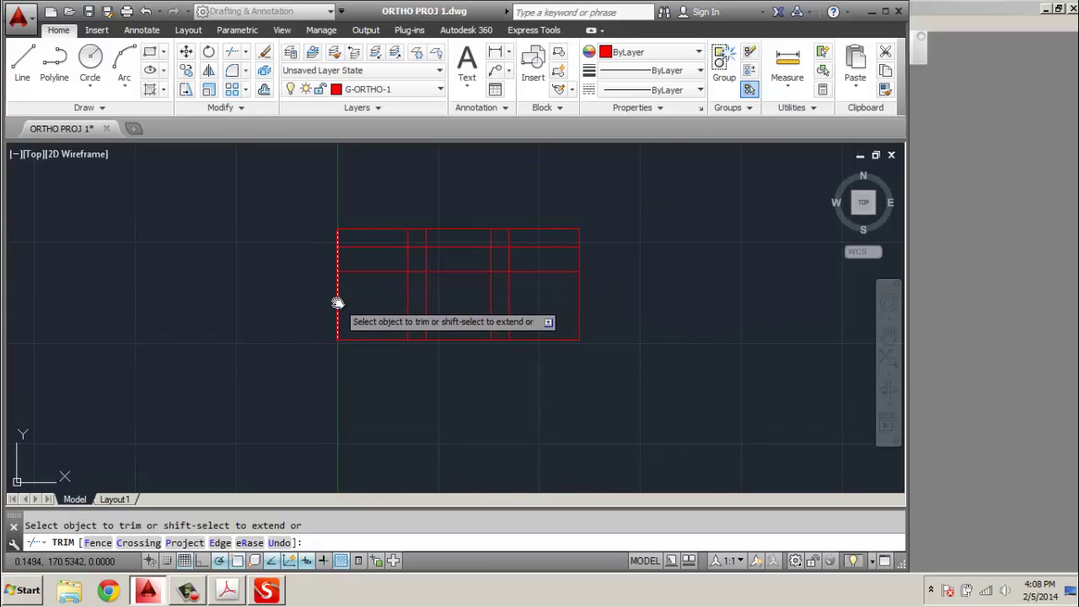
{"action": "left_click", "coordinate": [368, 271]}
{"action": "left_click", "coordinate": [453, 272]}
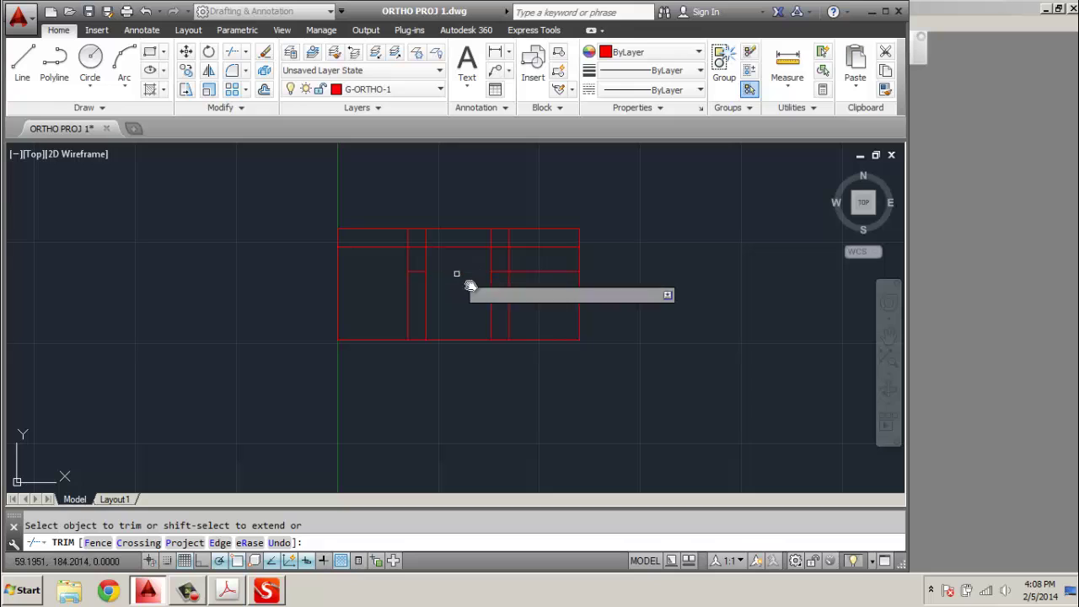
{"action": "left_click", "coordinate": [535, 271]}
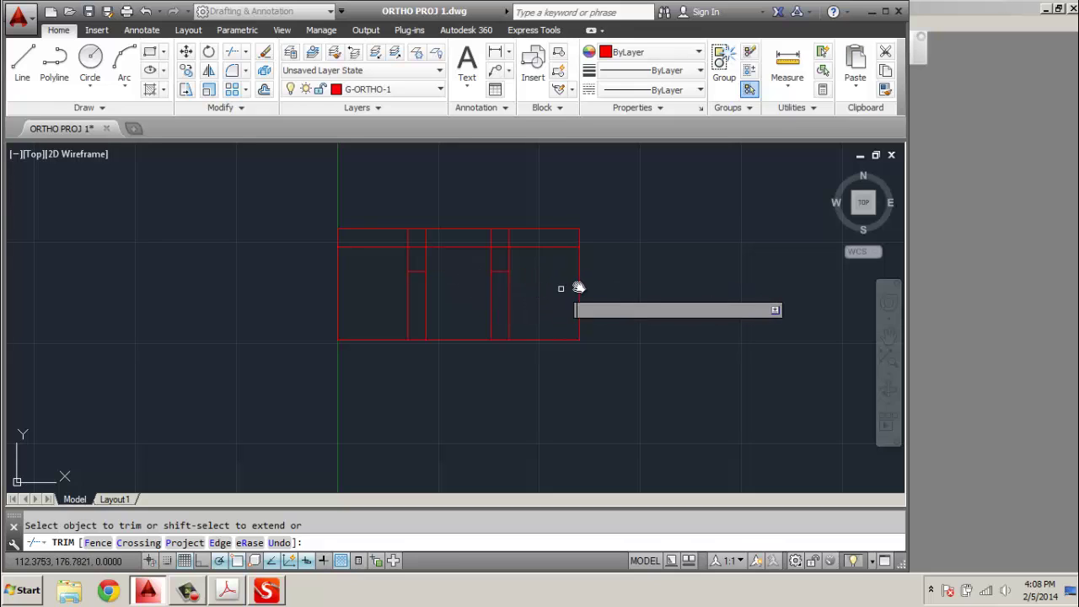
{"action": "left_click", "coordinate": [579, 286]}
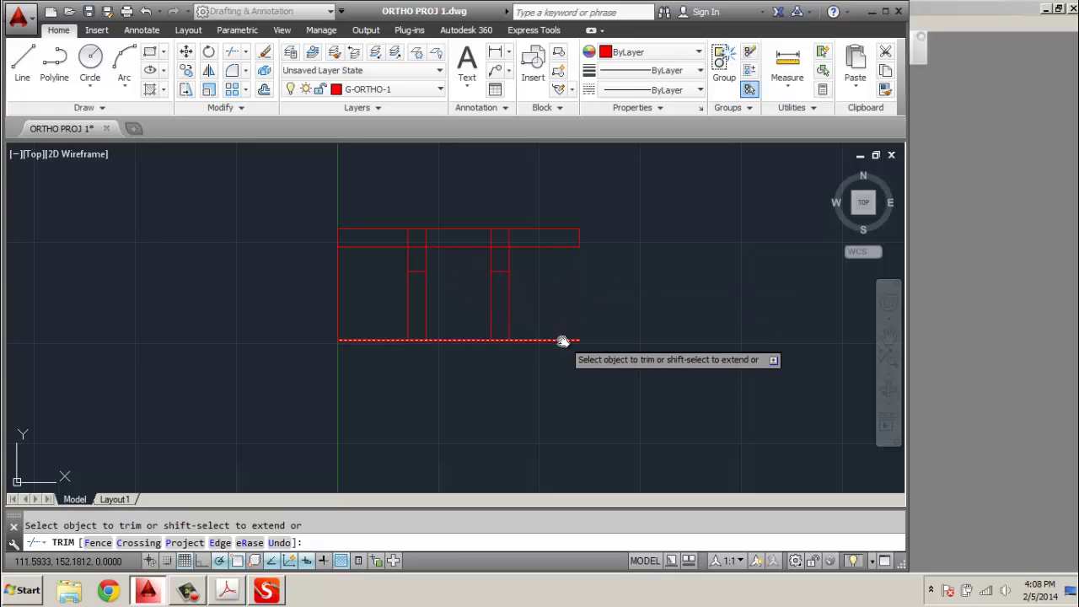
{"action": "left_click", "coordinate": [566, 340]}
{"action": "left_click", "coordinate": [376, 340]}
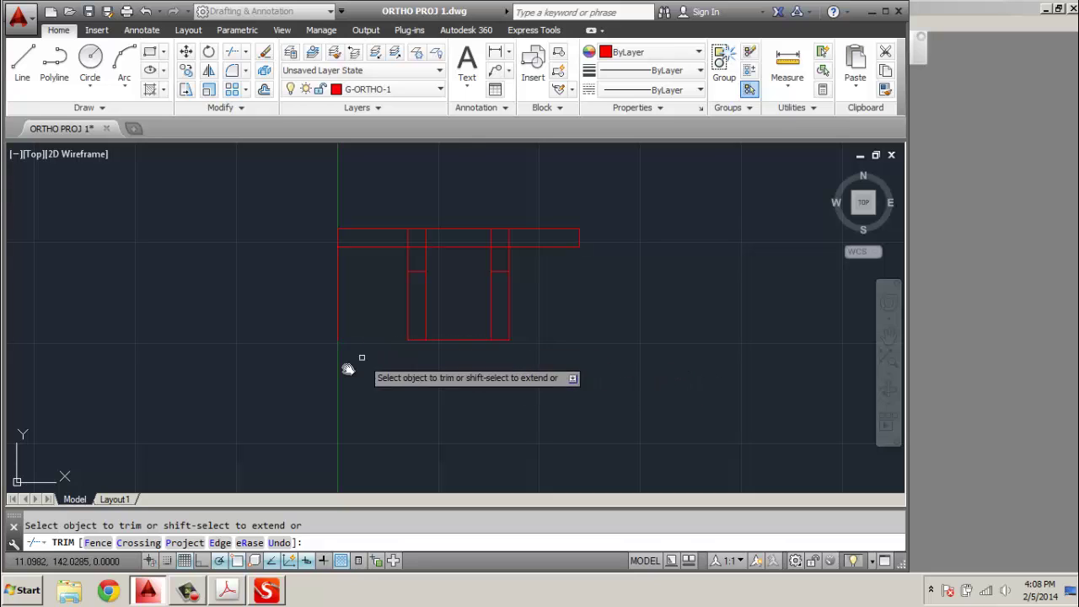
{"action": "left_click", "coordinate": [336, 320]}
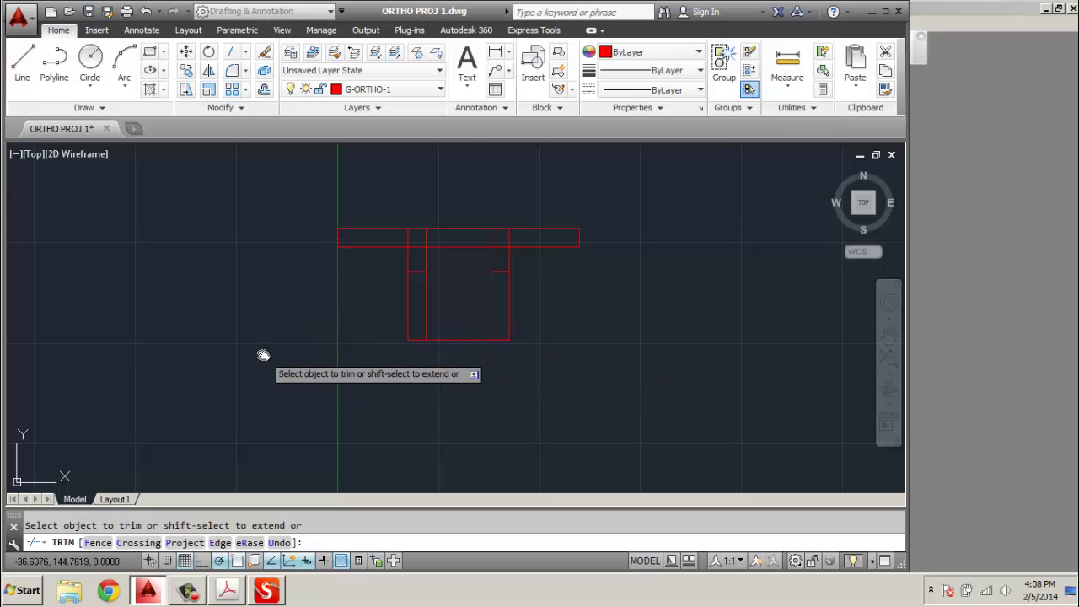
{"action": "scroll", "coordinate": [263, 355], "scroll_direction": "down", "scroll_amount": 2}
{"action": "middle_click_drag", "start_coordinate": [272, 354], "coordinate": [306, 313]}
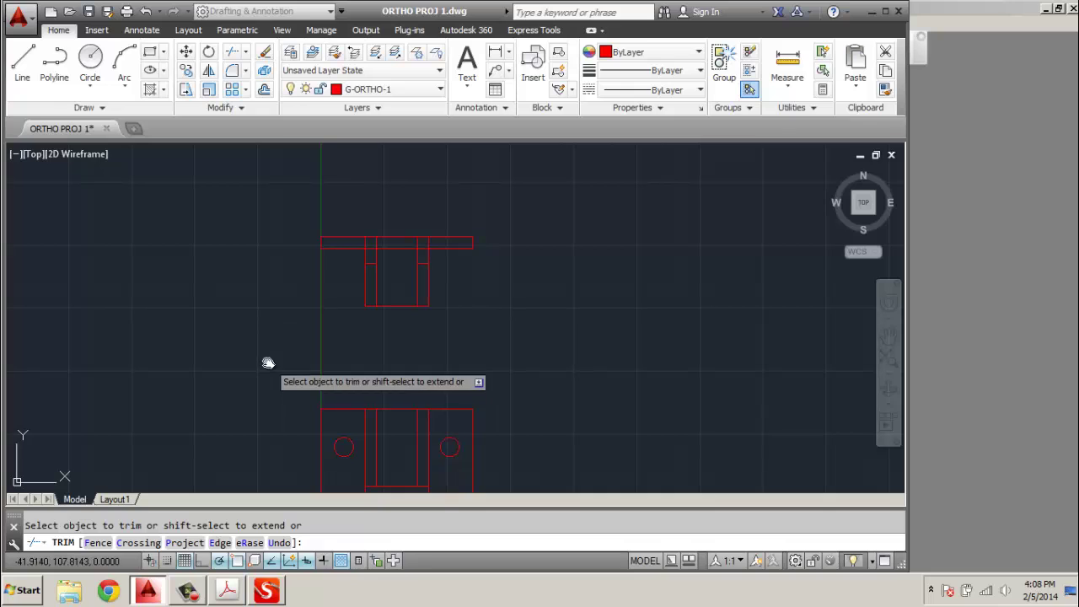
{"action": "middle_click_drag", "start_coordinate": [268, 362], "coordinate": [285, 333]}
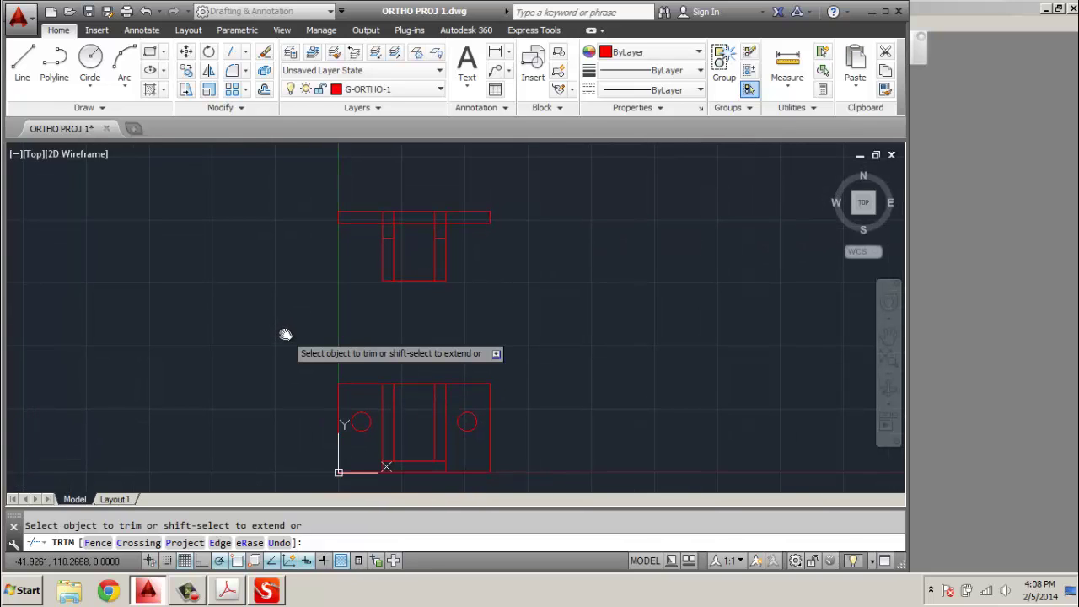
- Draw two cyan vertical lines from the left and right circle centres up past the top view
{"action": "left_click", "coordinate": [698, 53]}
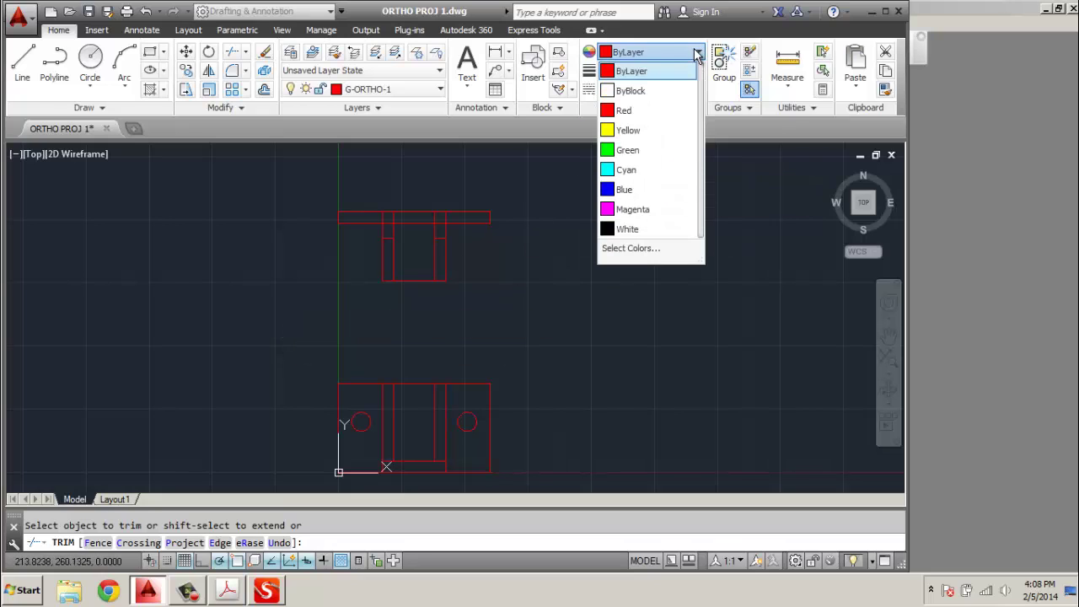
{"action": "left_click", "coordinate": [628, 171]}
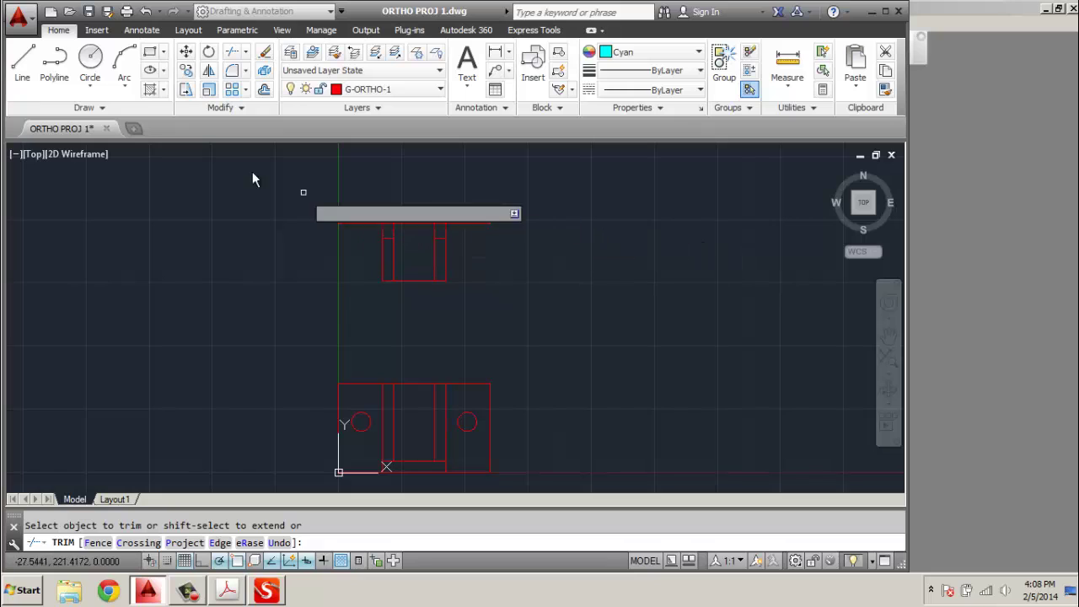
{"action": "left_click", "coordinate": [36, 76]}
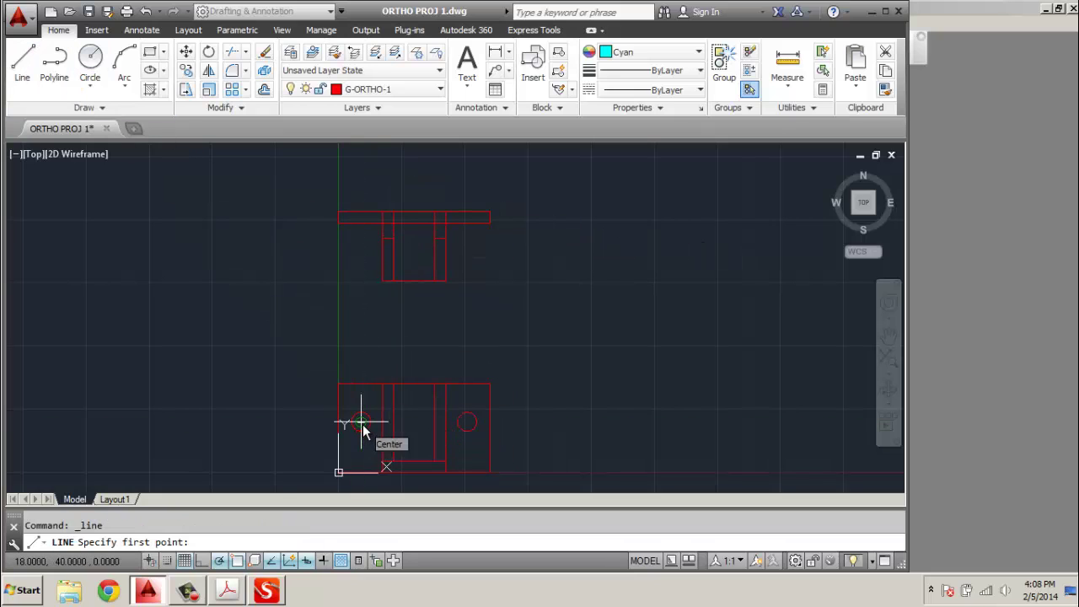
{"action": "left_click", "coordinate": [362, 424]}
{"action": "left_click", "coordinate": [362, 197]}
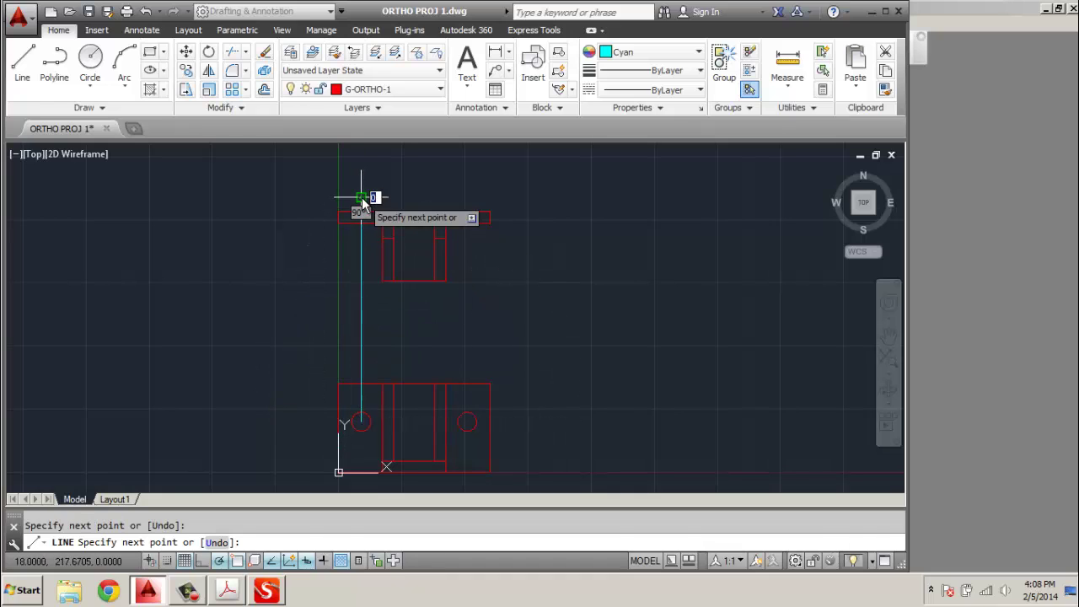
{"action": "key", "text": "Return"}
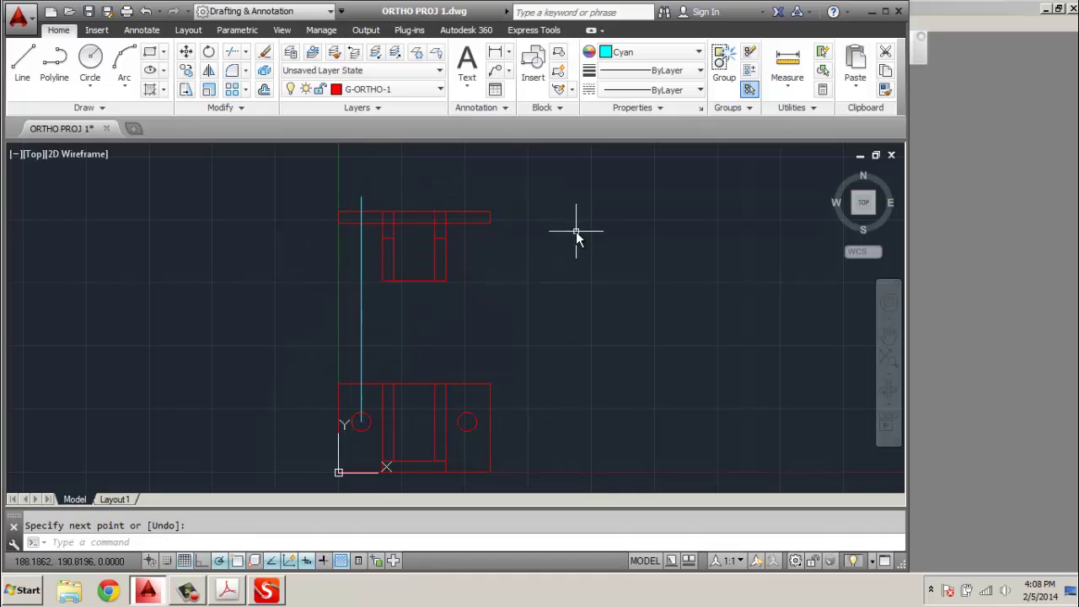
{"action": "key", "text": "Return"}
{"action": "left_click", "coordinate": [468, 424]}
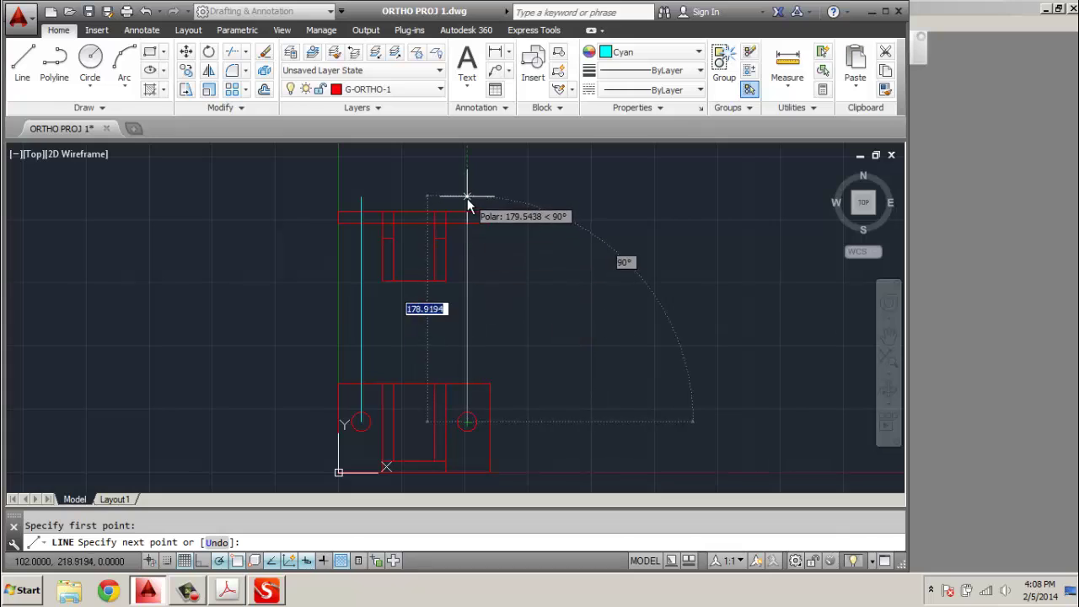
{"action": "left_click", "coordinate": [467, 197]}
{"action": "key", "text": "Return"}
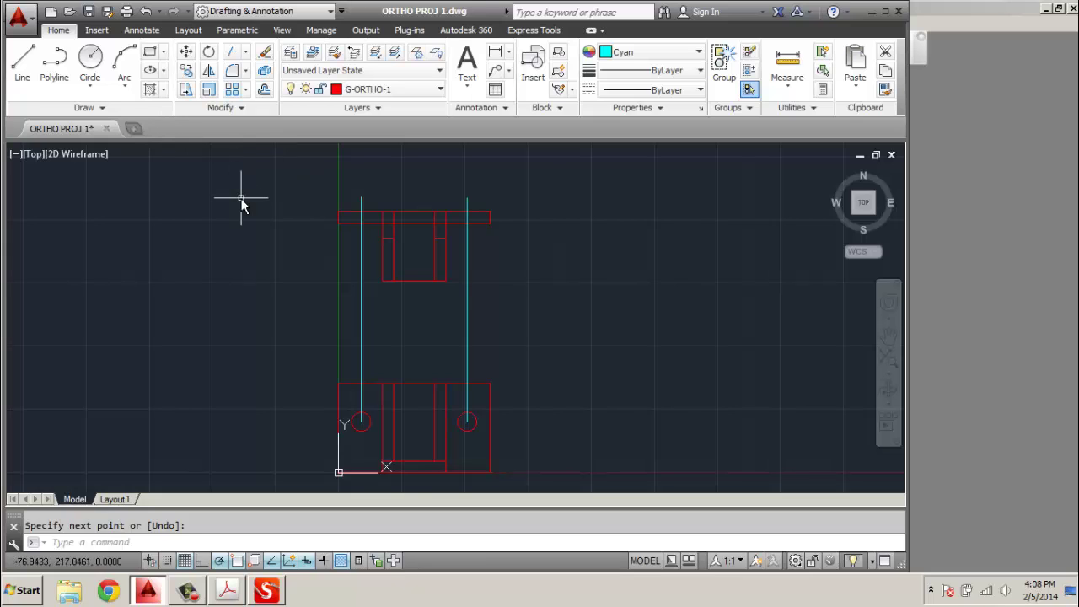
{"action": "key", "text": "Escape"}
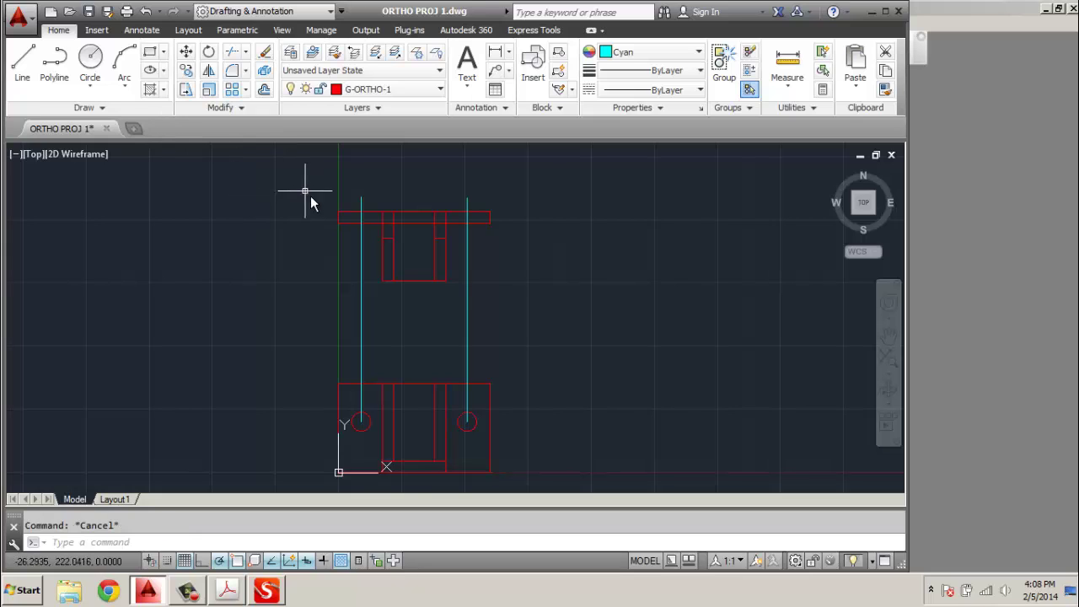
- Move the left cyan line's lower end up so it spans only the flange
{"action": "left_click", "coordinate": [362, 306]}
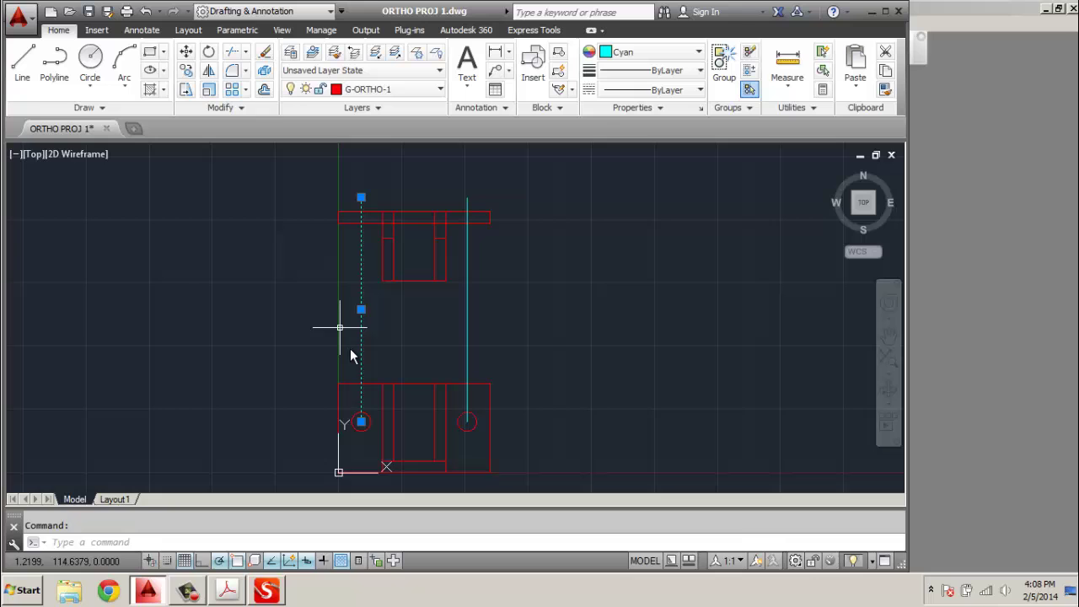
{"action": "left_click", "coordinate": [361, 422]}
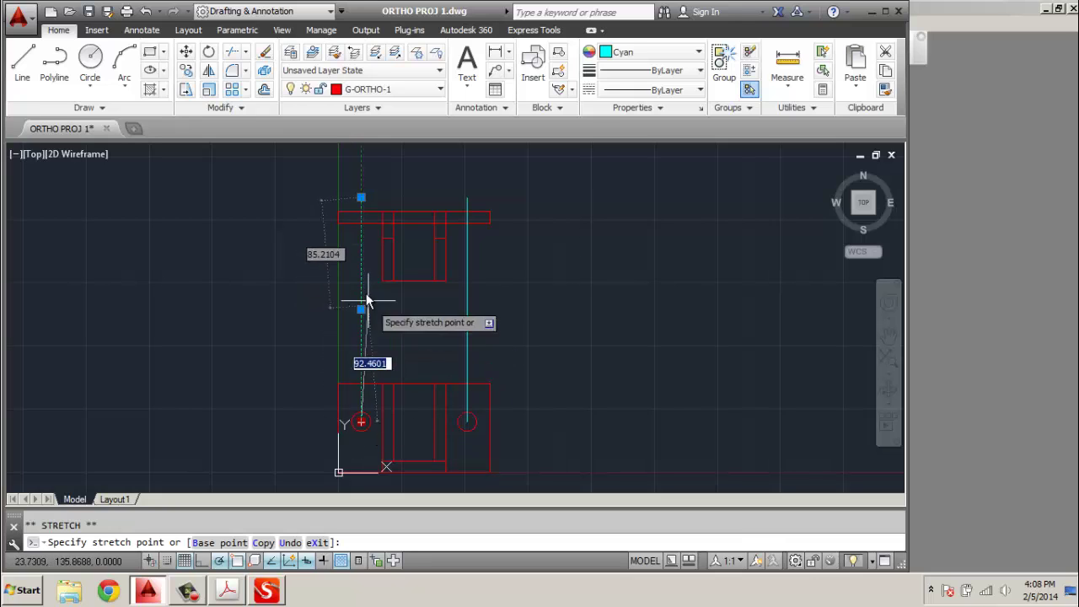
{"action": "left_click", "coordinate": [362, 241]}
{"action": "key", "text": "Escape"}
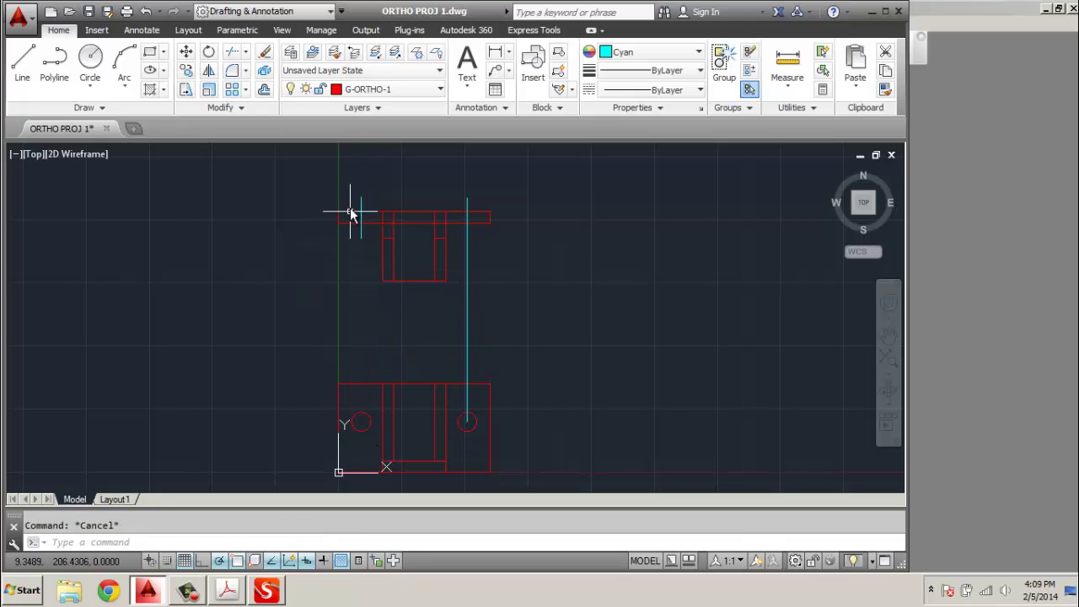
{"action": "scroll", "coordinate": [359, 212], "scroll_direction": "up", "scroll_amount": 8}
{"action": "scroll", "coordinate": [359, 212], "scroll_direction": "down", "scroll_amount": 4}
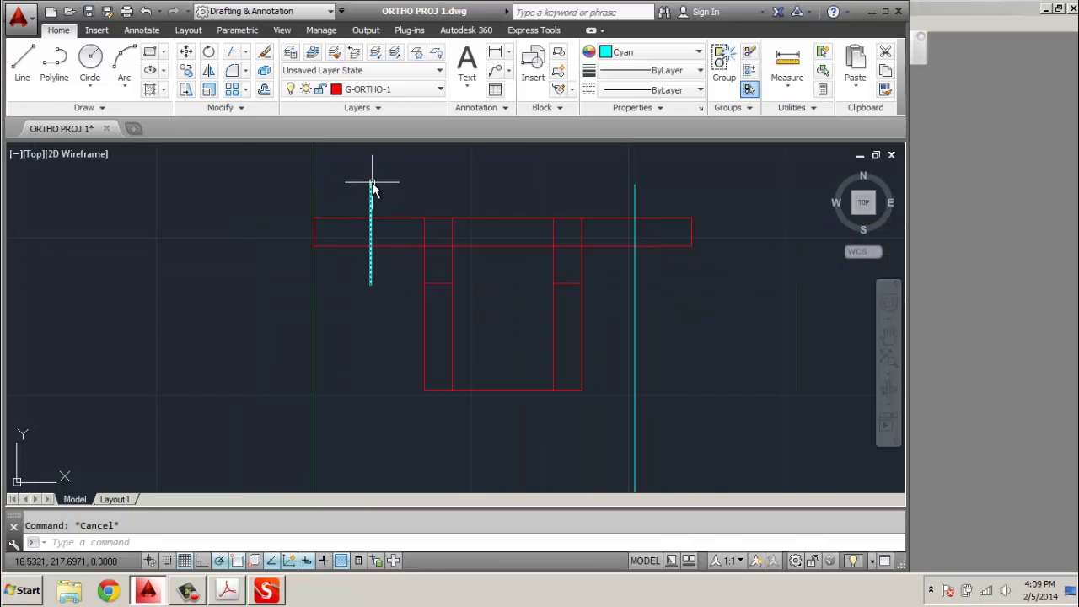
- Copy the short cyan line 7.5 units to its left and 7.5 units to its right
{"action": "left_click", "coordinate": [186, 70]}
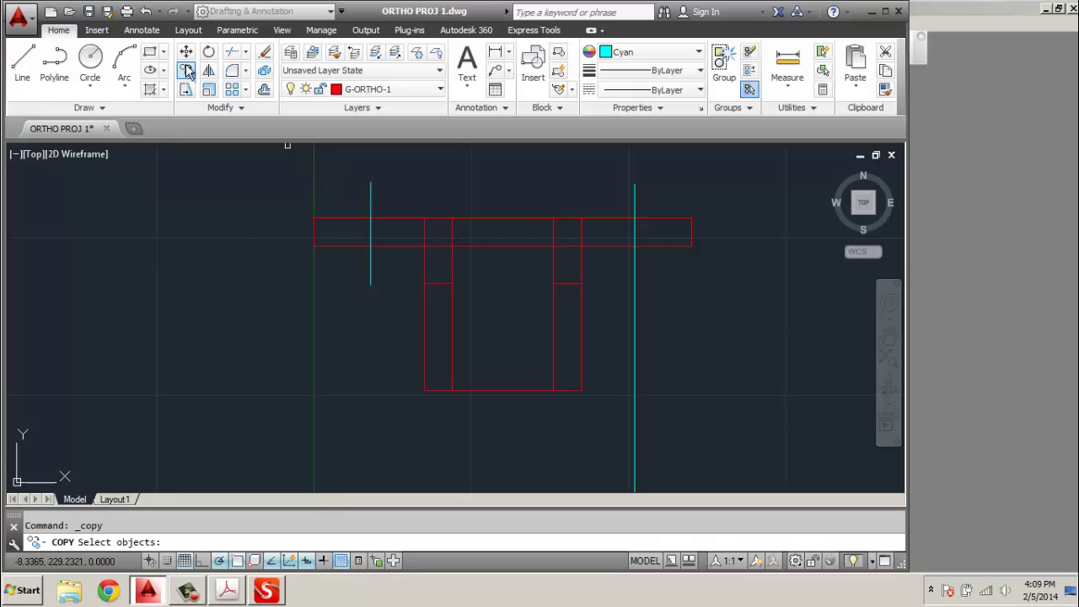
{"action": "left_click", "coordinate": [371, 182]}
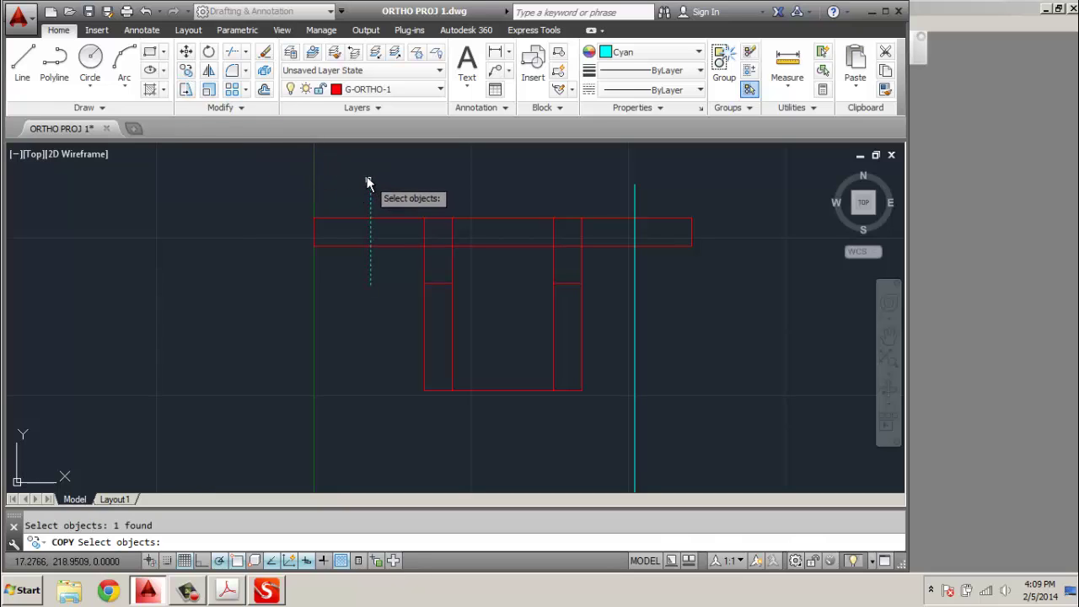
{"action": "key", "text": "Return"}
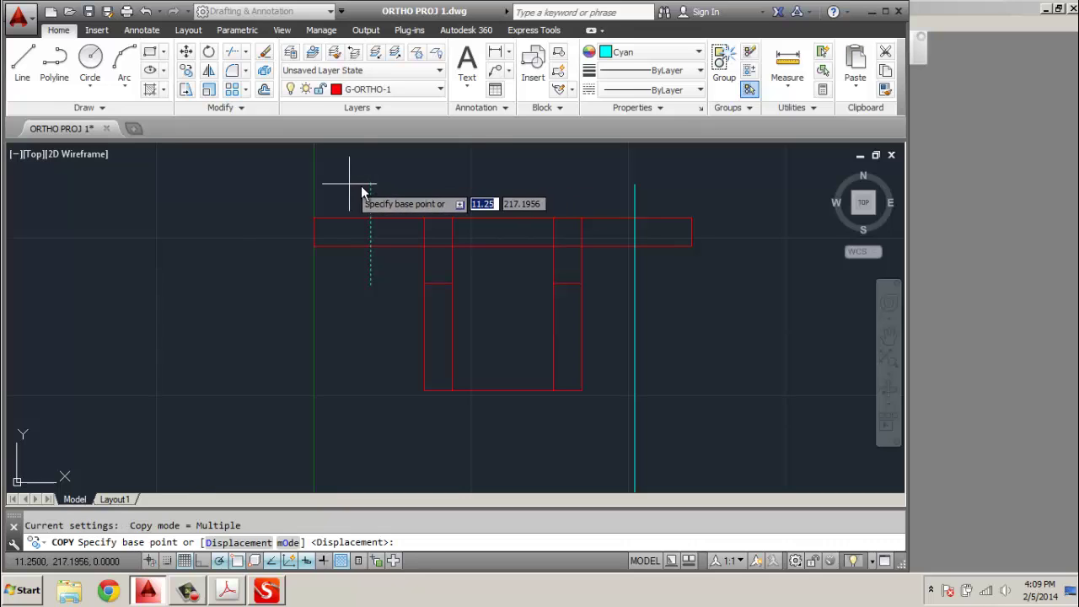
{"action": "left_click", "coordinate": [371, 183]}
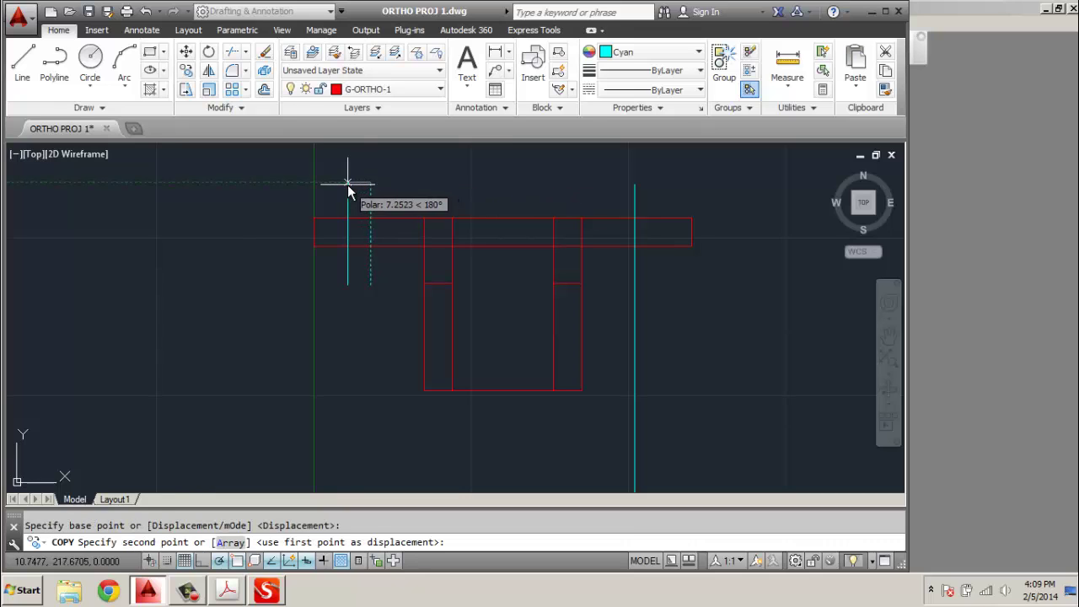
{"action": "type", "text": "7.5"}
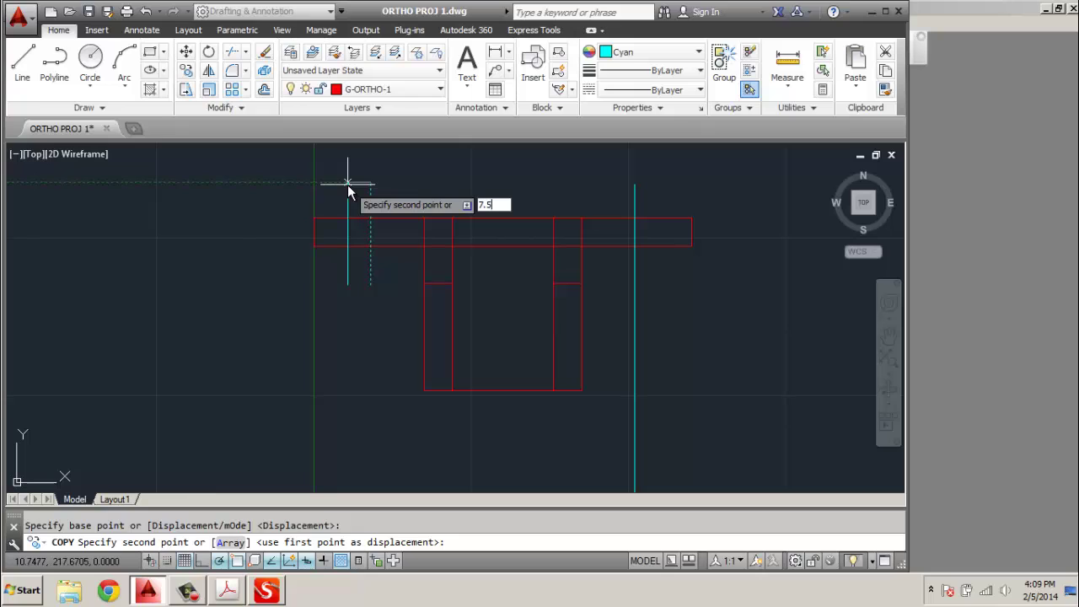
{"action": "key", "text": "Return"}
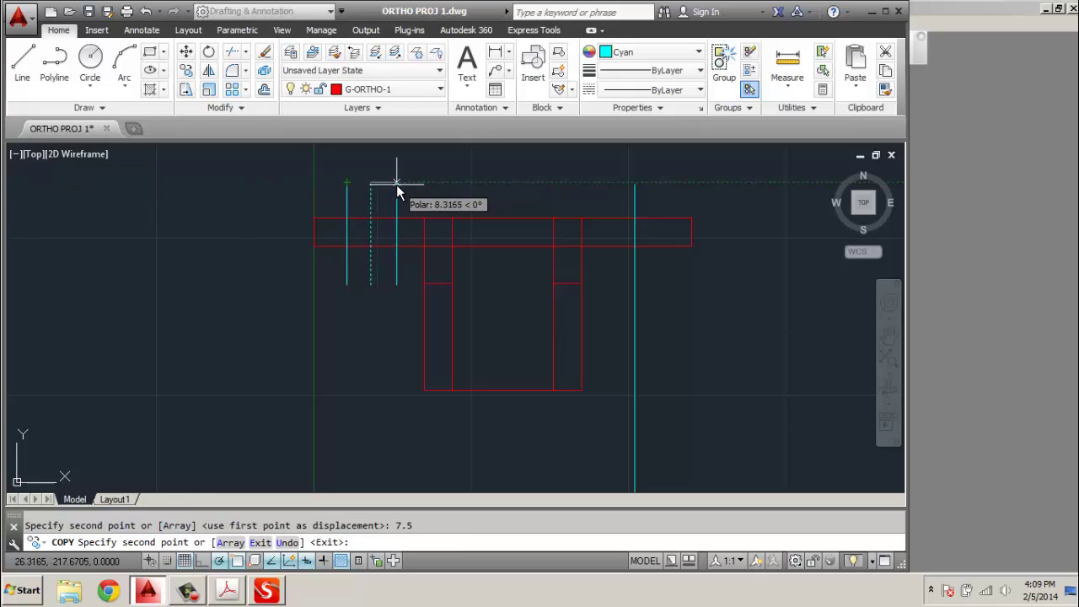
{"action": "type", "text": "7.5"}
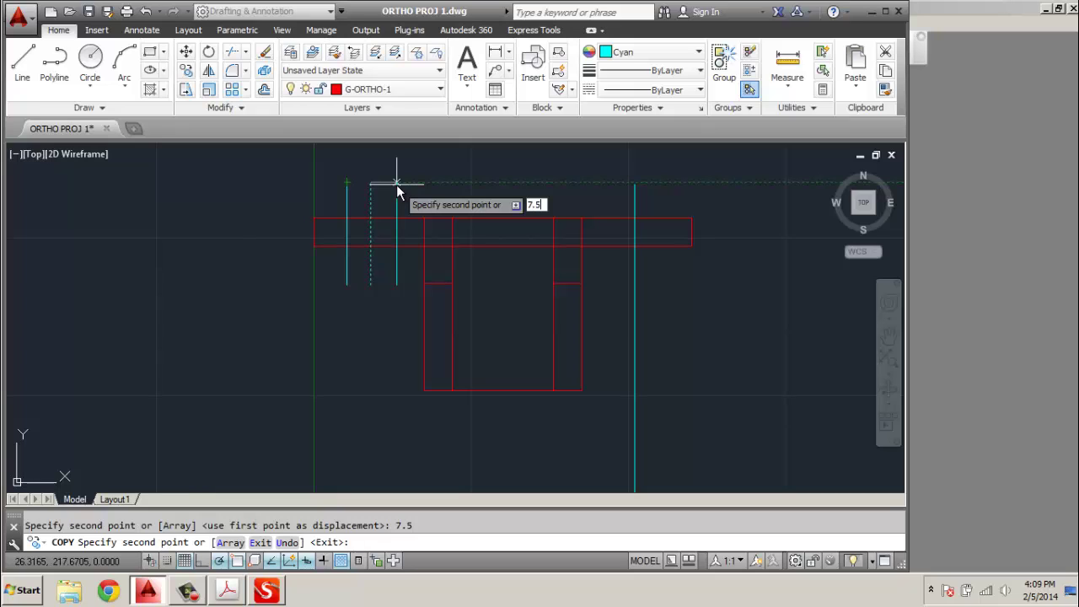
{"action": "key", "text": "Return"}
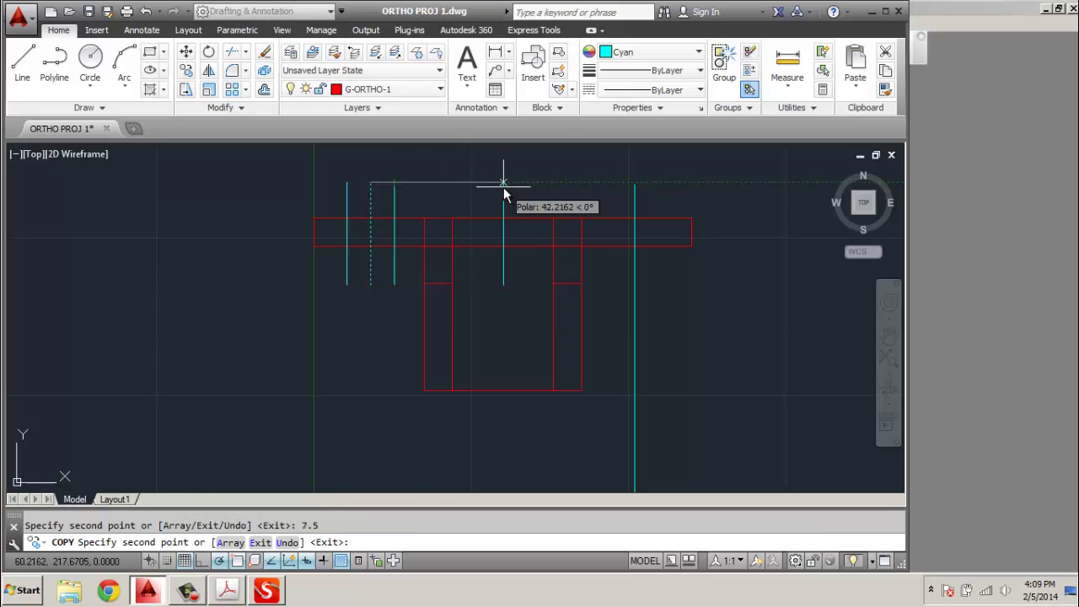
{"action": "key", "text": "Escape"}
{"action": "scroll", "coordinate": [328, 216], "scroll_direction": "up", "scroll_amount": 2}
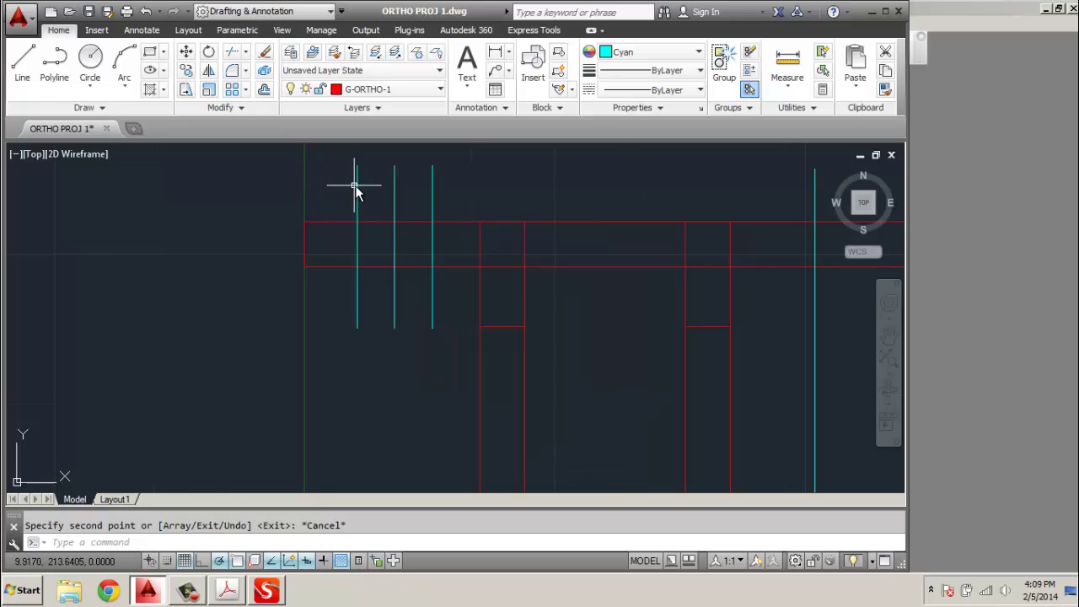
- Select the two outer cyan lines and check their linetype choices in Properties
{"action": "left_click", "coordinate": [357, 183]}
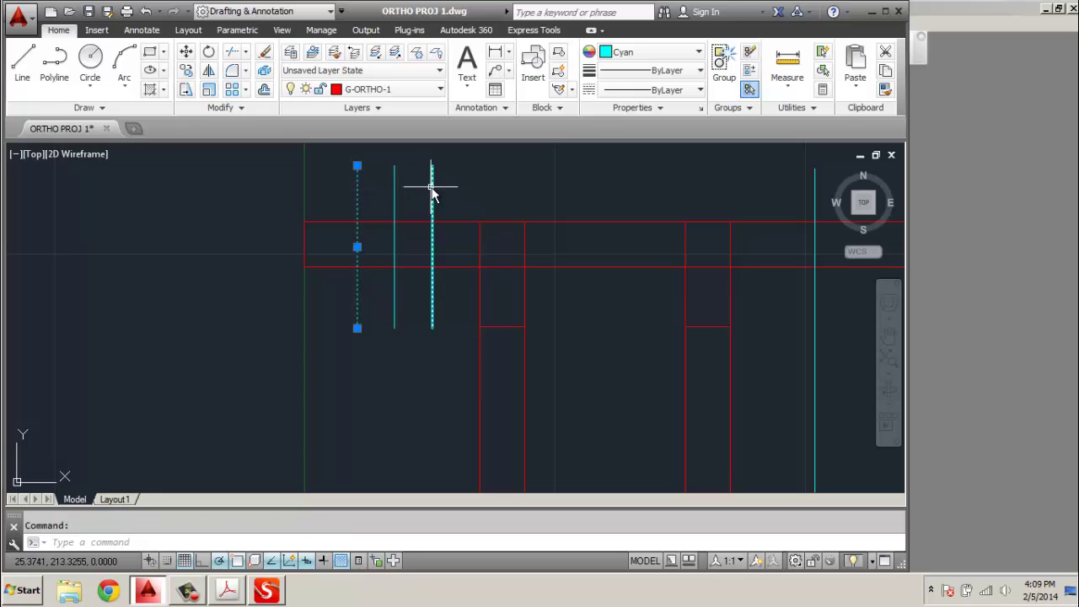
{"action": "left_click", "coordinate": [432, 189]}
{"action": "right_click", "coordinate": [466, 188]}
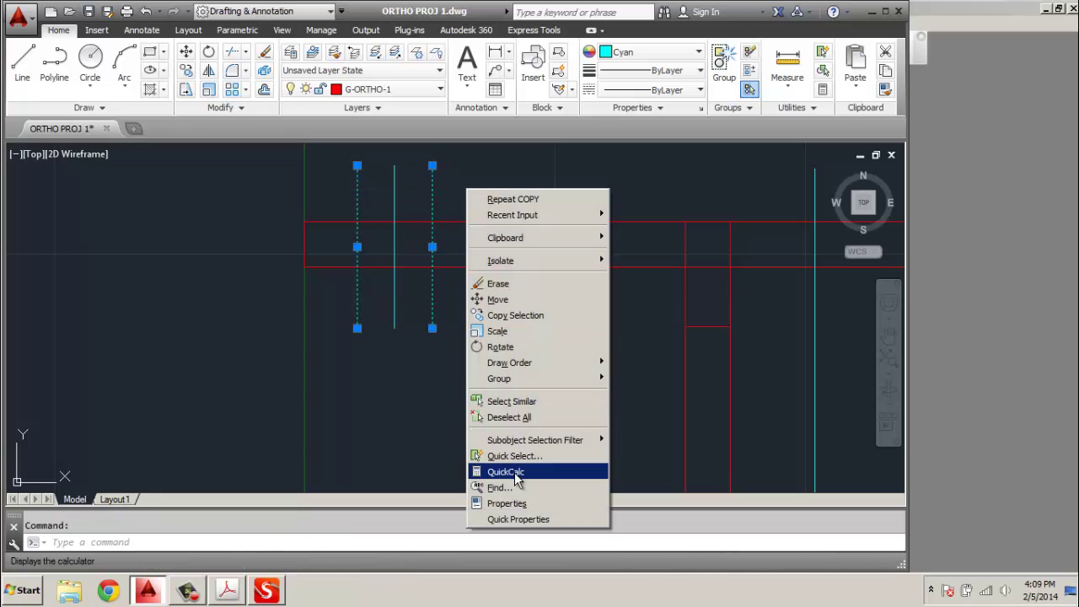
{"action": "left_click", "coordinate": [512, 503]}
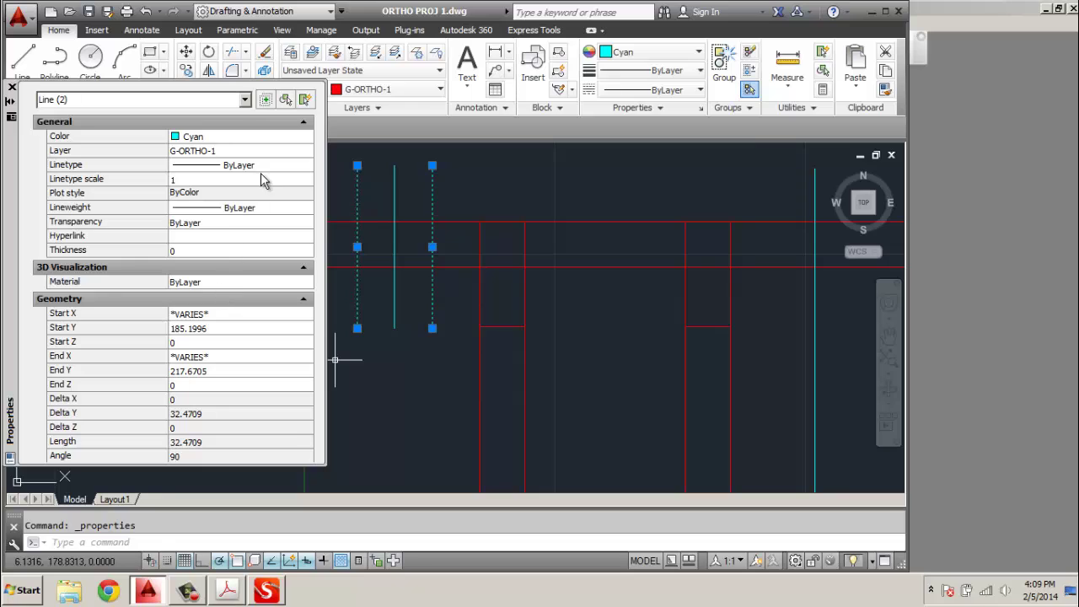
{"action": "left_click", "coordinate": [262, 166]}
{"action": "left_click", "coordinate": [308, 166]}
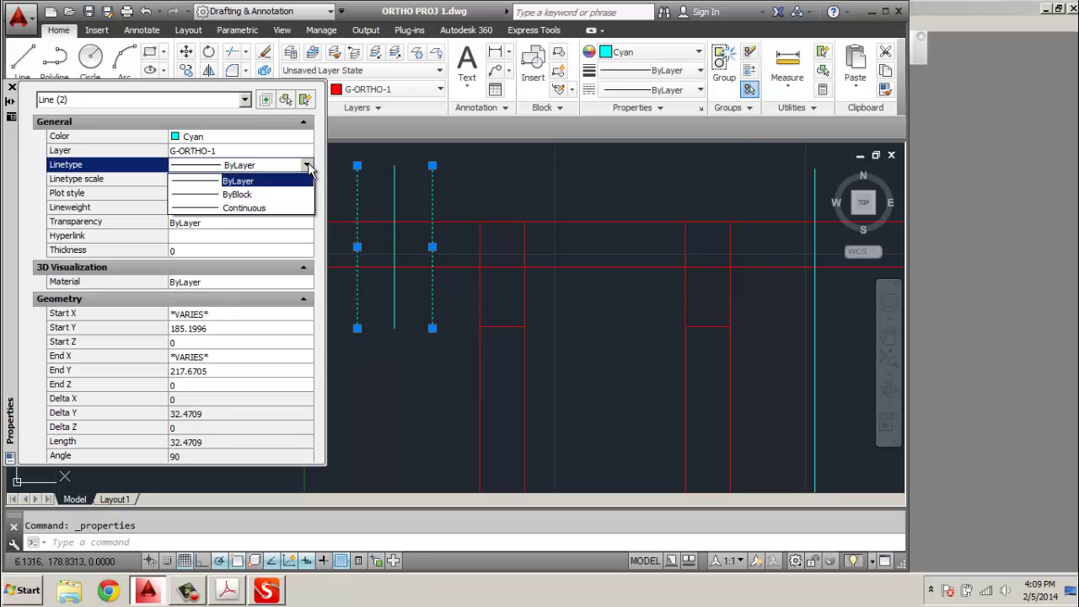
{"action": "left_click", "coordinate": [308, 167]}
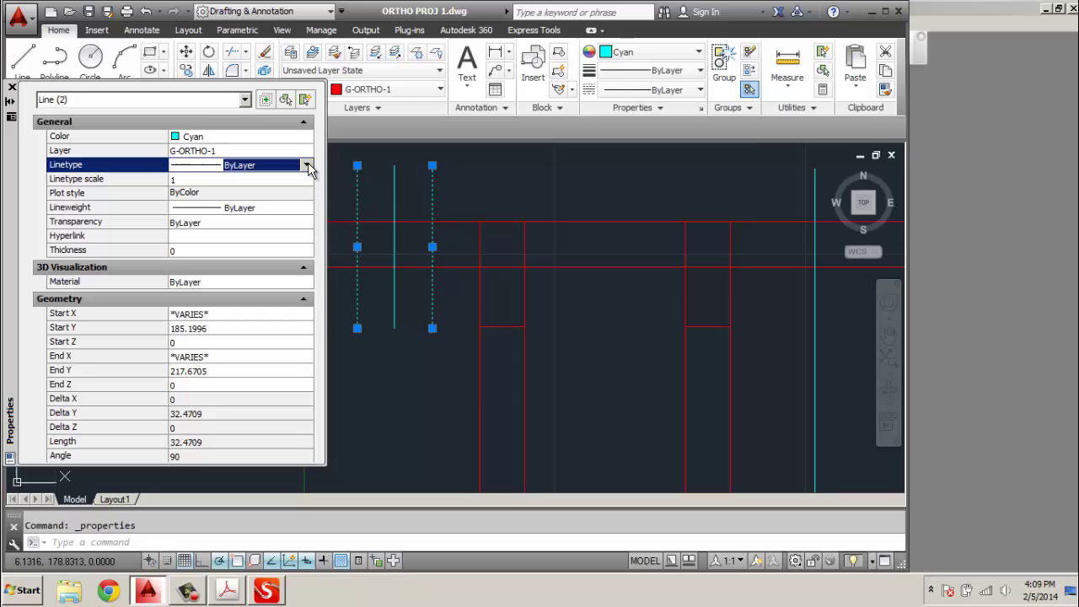
{"action": "left_click", "coordinate": [11, 88]}
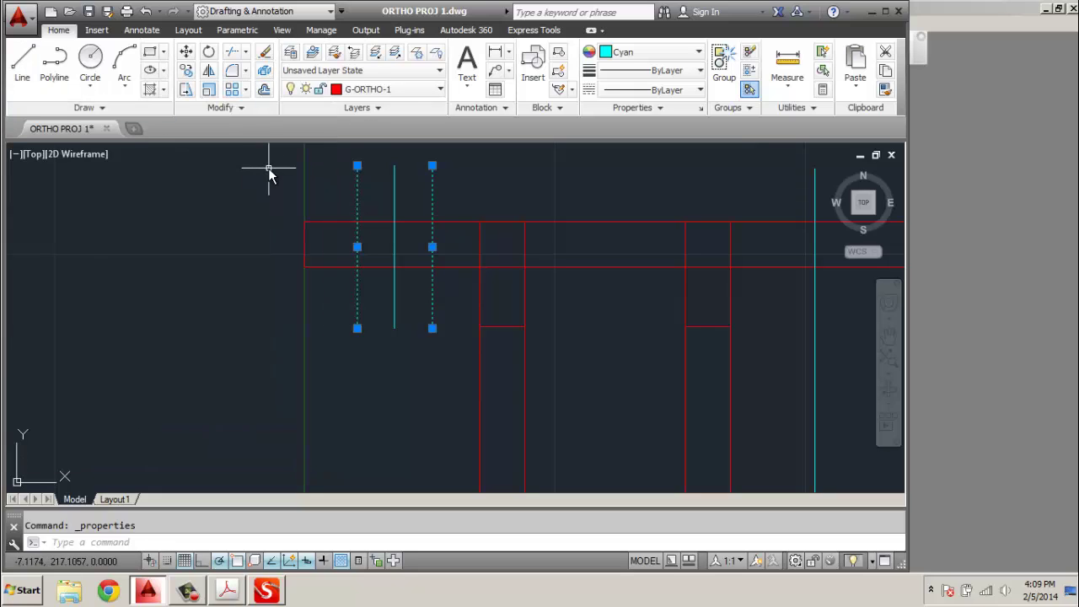
- Open the Linetype Manager via Other... in the ribbon linetype dropdown
{"action": "left_click", "coordinate": [699, 91]}
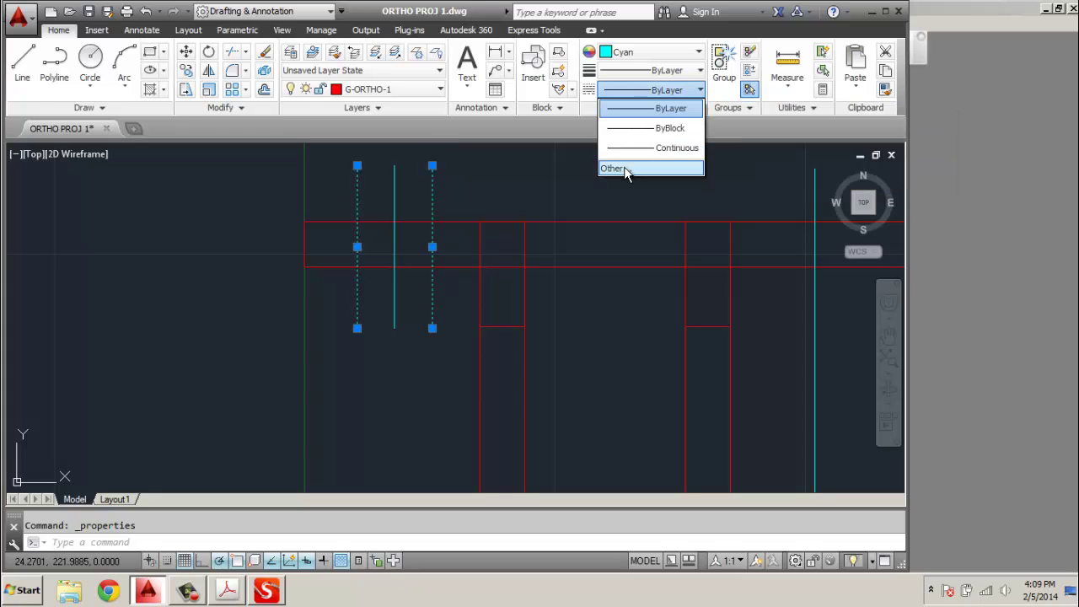
{"action": "left_click", "coordinate": [589, 92]}
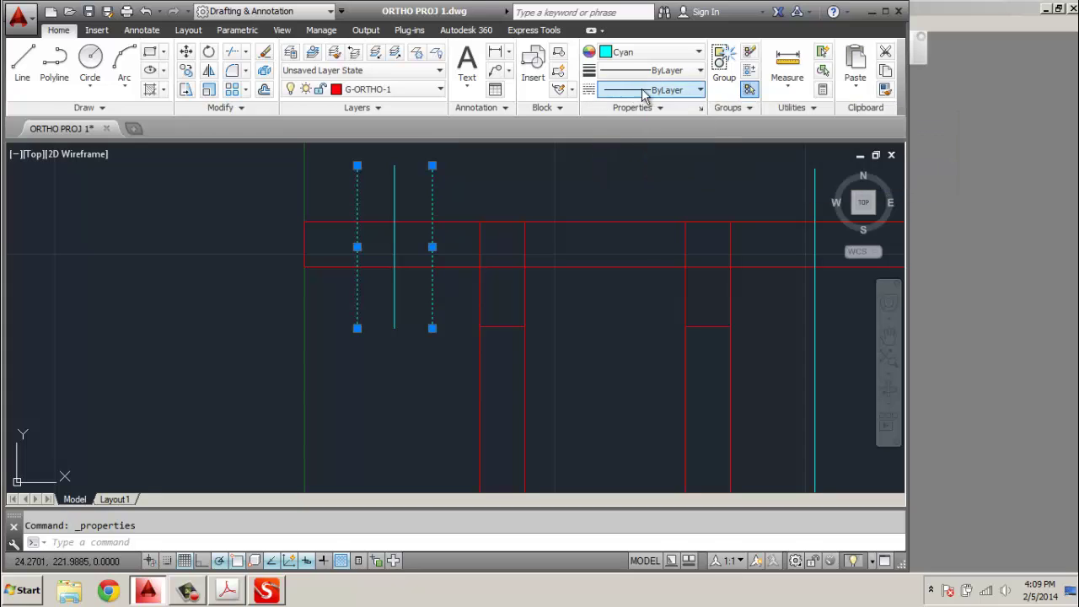
{"action": "left_click", "coordinate": [666, 90]}
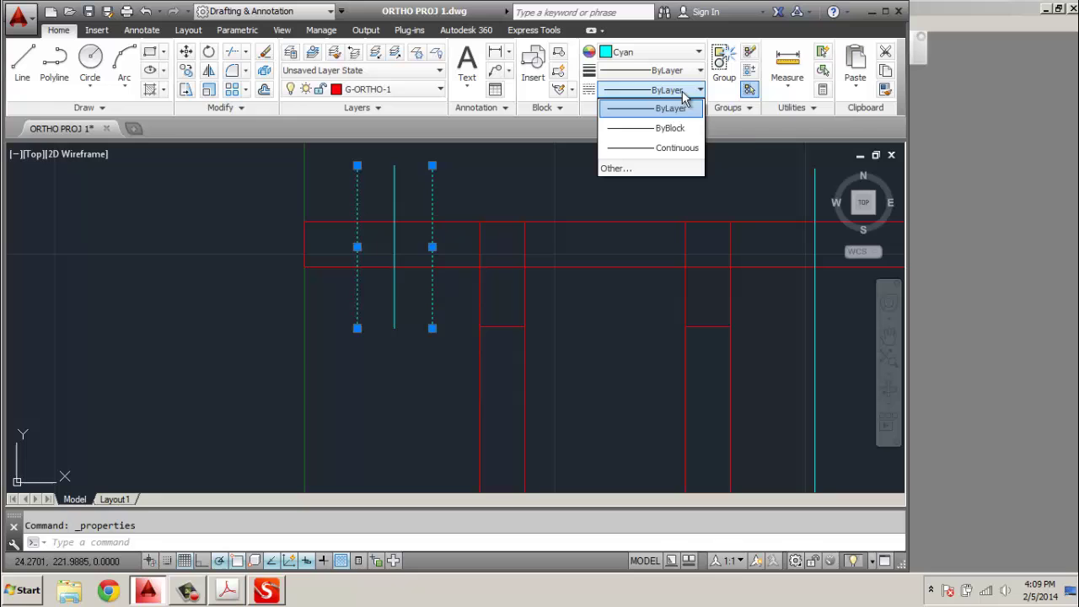
{"action": "left_click", "coordinate": [613, 168]}
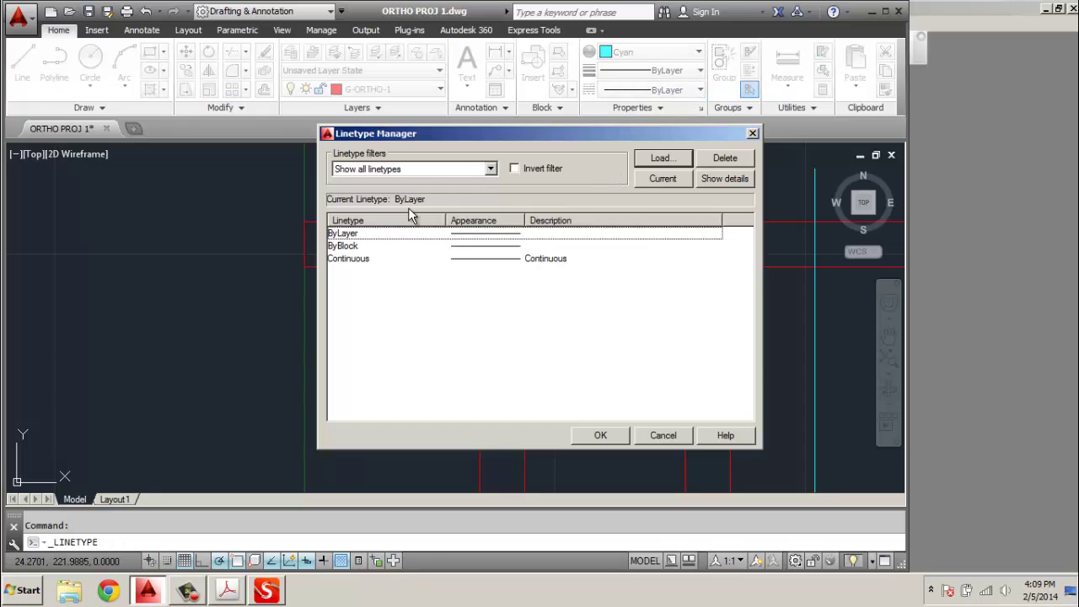
- Load the acadiso.lin linetypes from ACAD_ISO02W100 through ZIGZAG into the drawing
{"action": "left_click", "coordinate": [490, 169]}
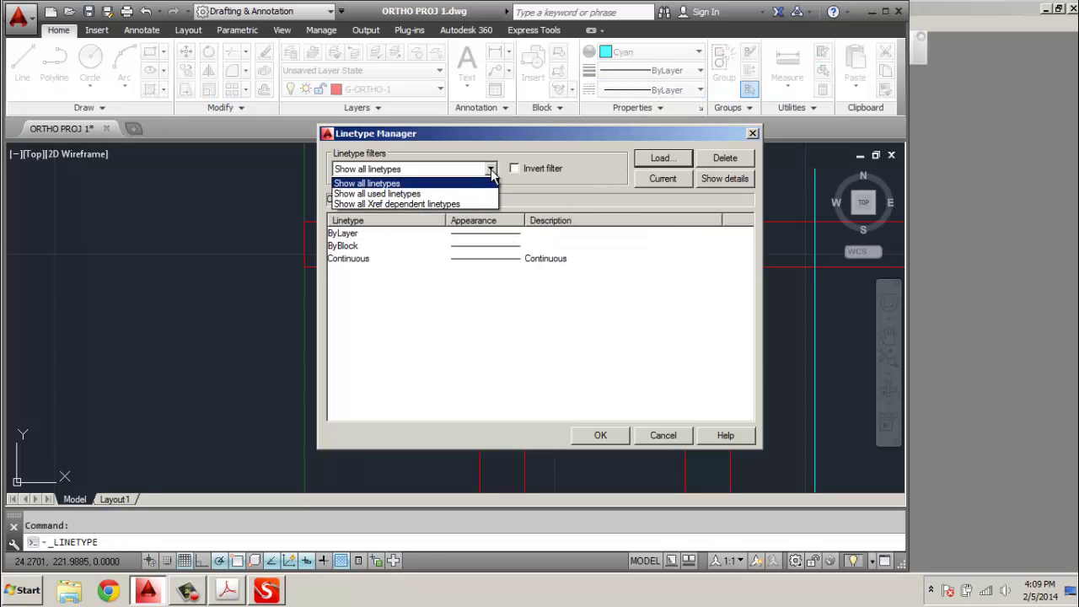
{"action": "left_click", "coordinate": [418, 209]}
{"action": "left_click", "coordinate": [660, 160]}
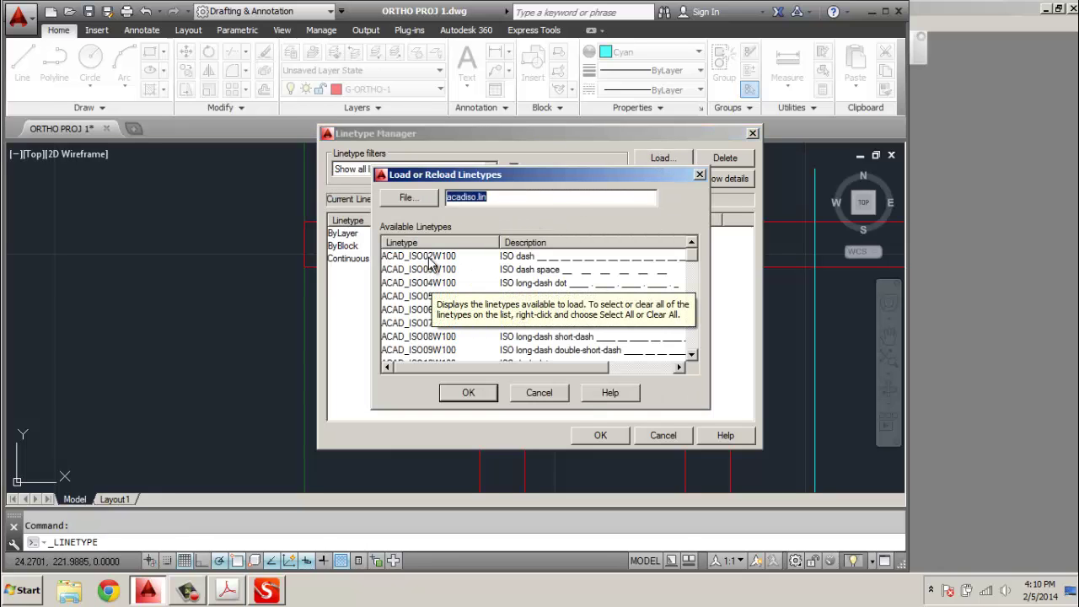
{"action": "left_click", "coordinate": [469, 393]}
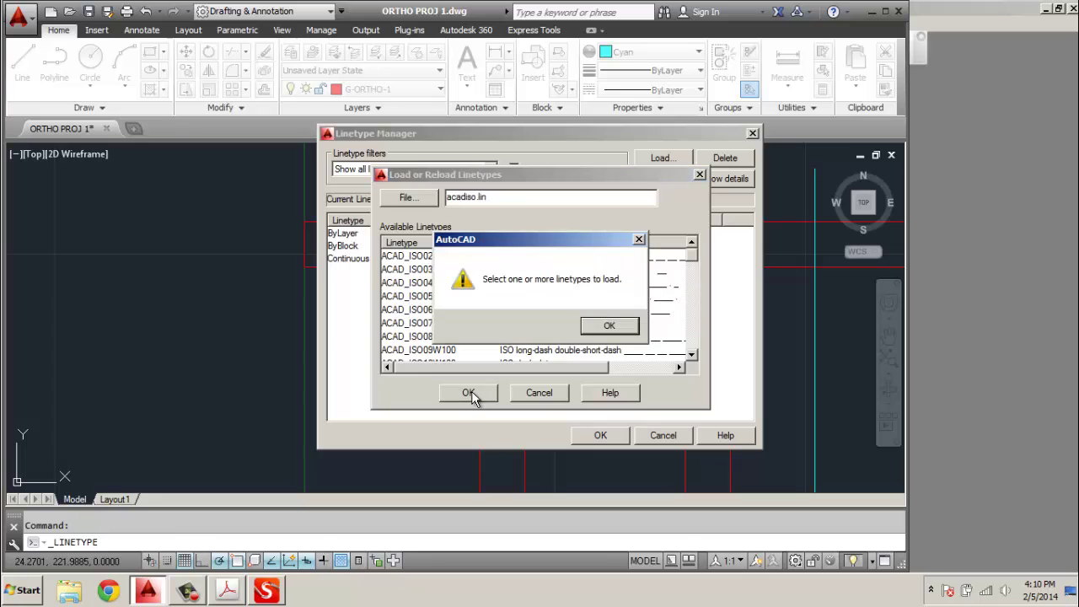
{"action": "left_click", "coordinate": [609, 325]}
{"action": "left_click", "coordinate": [416, 256]}
{"action": "left_click_drag", "start_coordinate": [690, 259], "coordinate": [695, 359]}
{"action": "left_click", "coordinate": [398, 350], "text": "shift"}
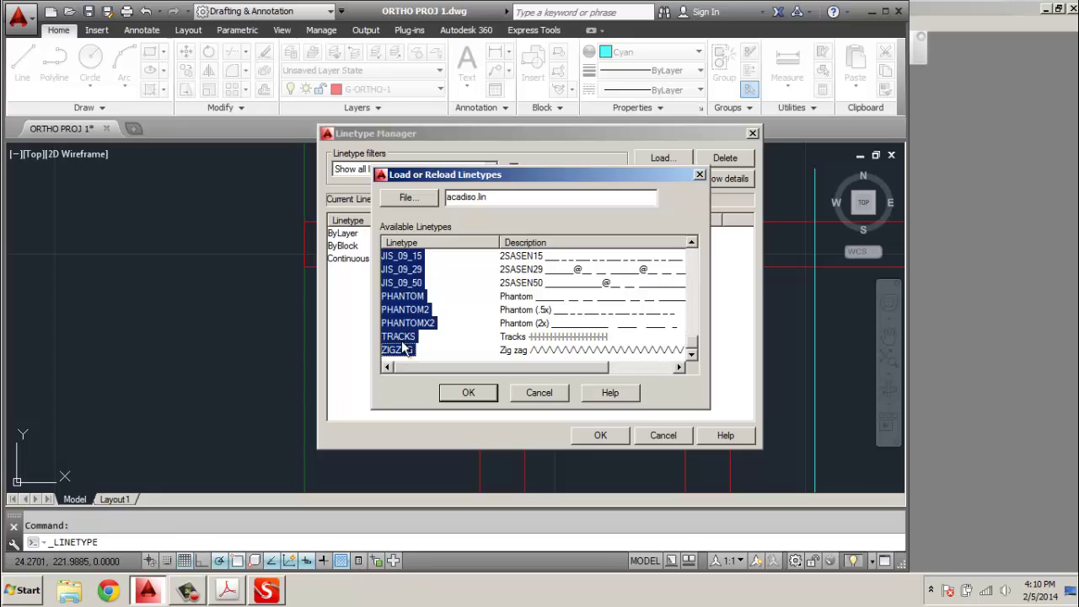
{"action": "left_click", "coordinate": [477, 395]}
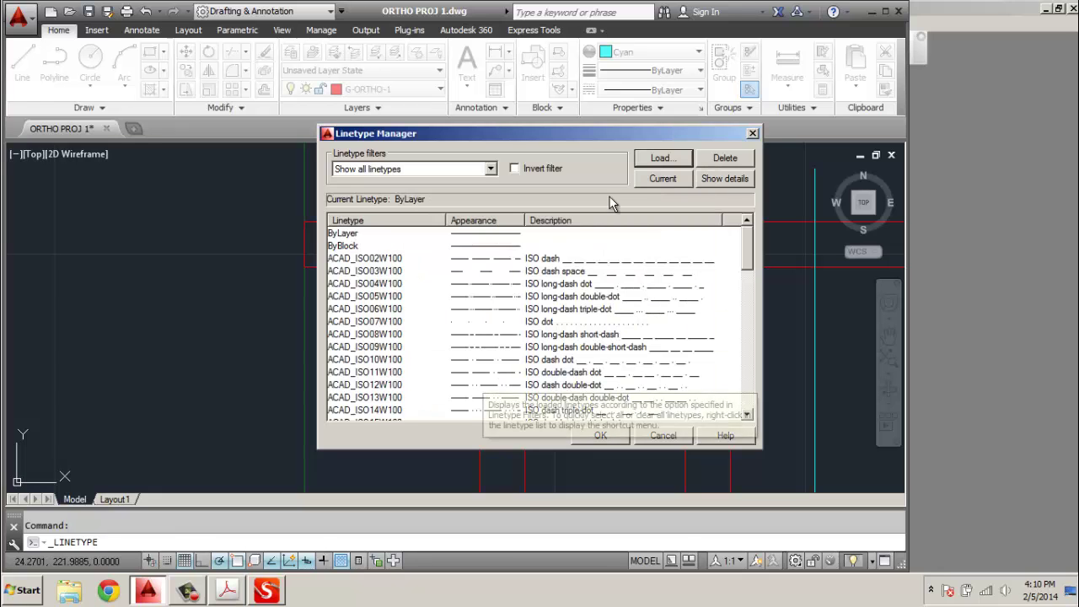
- Reload the full acadiso.lin linetype set and close the Linetype Manager
{"action": "left_click", "coordinate": [354, 236]}
{"action": "scroll", "coordinate": [725, 256], "scroll_direction": "down", "scroll_amount": 15}
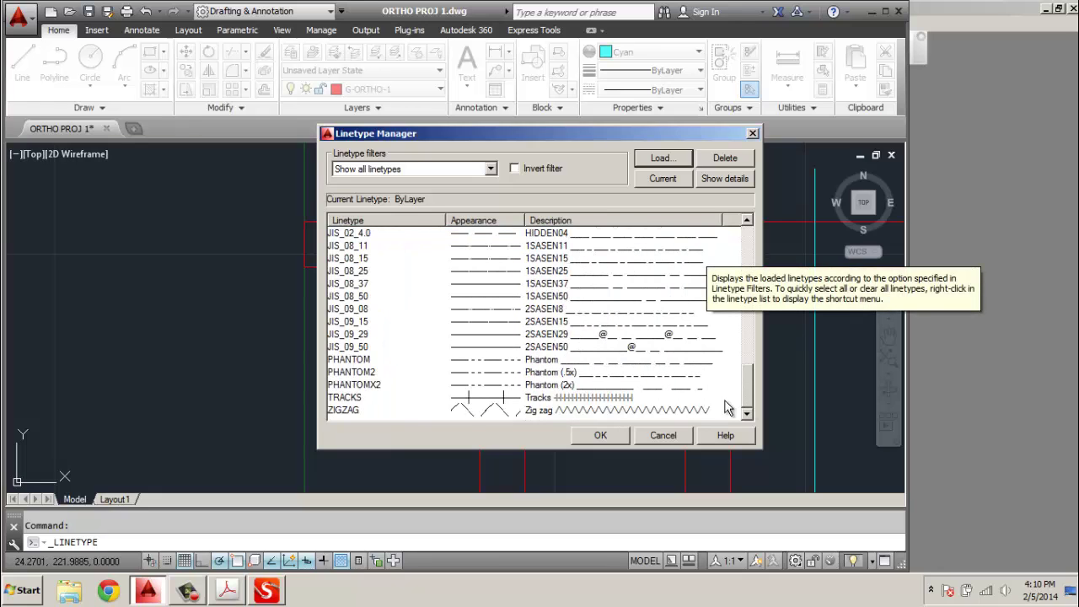
{"action": "left_click", "coordinate": [354, 411], "text": "shift"}
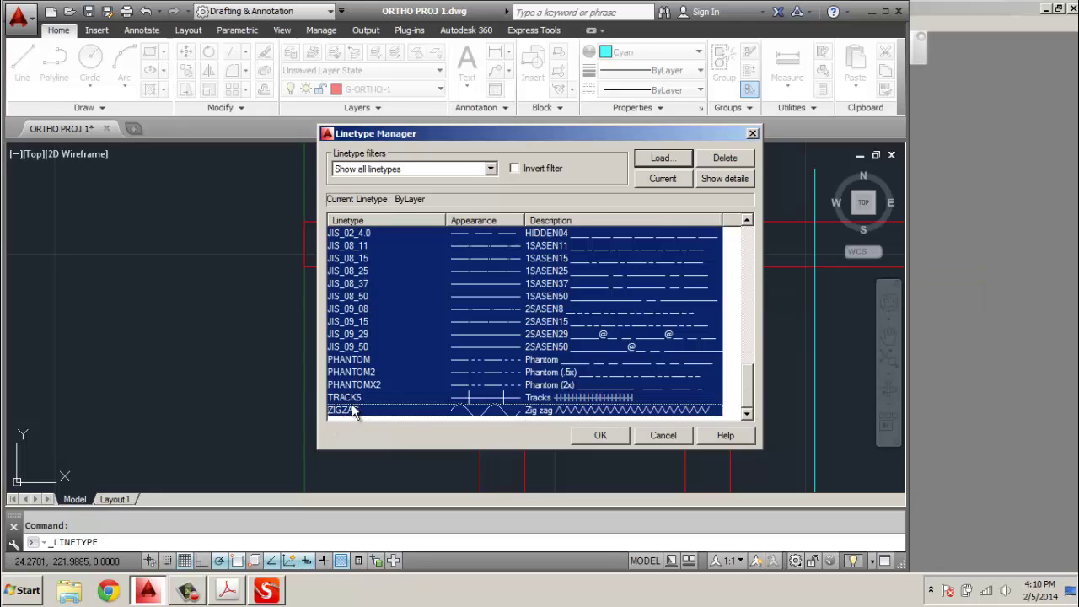
{"action": "left_click", "coordinate": [656, 160]}
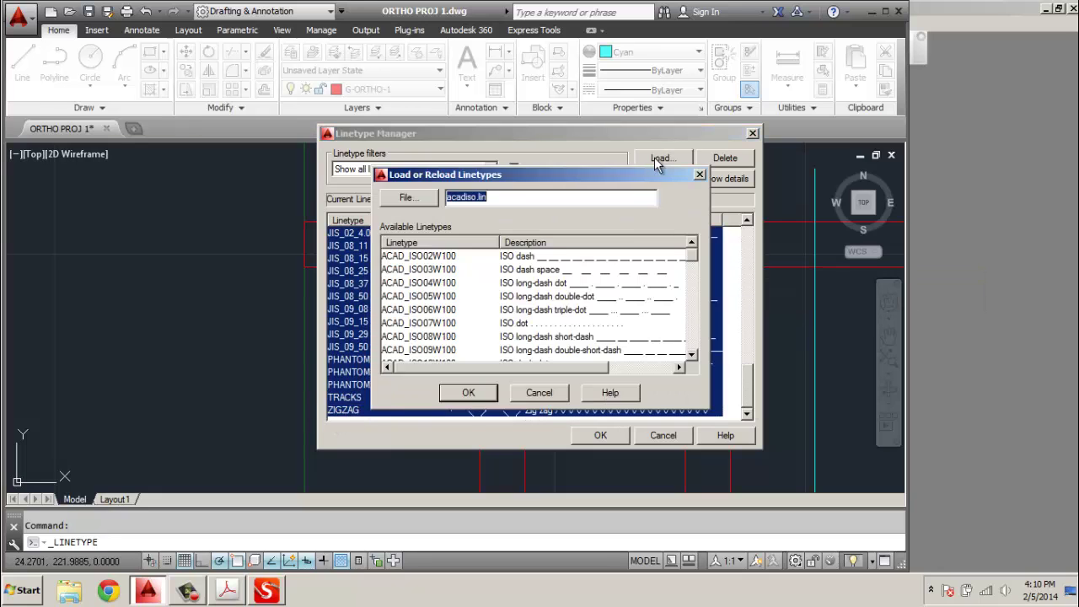
{"action": "left_click", "coordinate": [468, 394]}
{"action": "left_click", "coordinate": [610, 327]}
{"action": "left_click", "coordinate": [434, 257]}
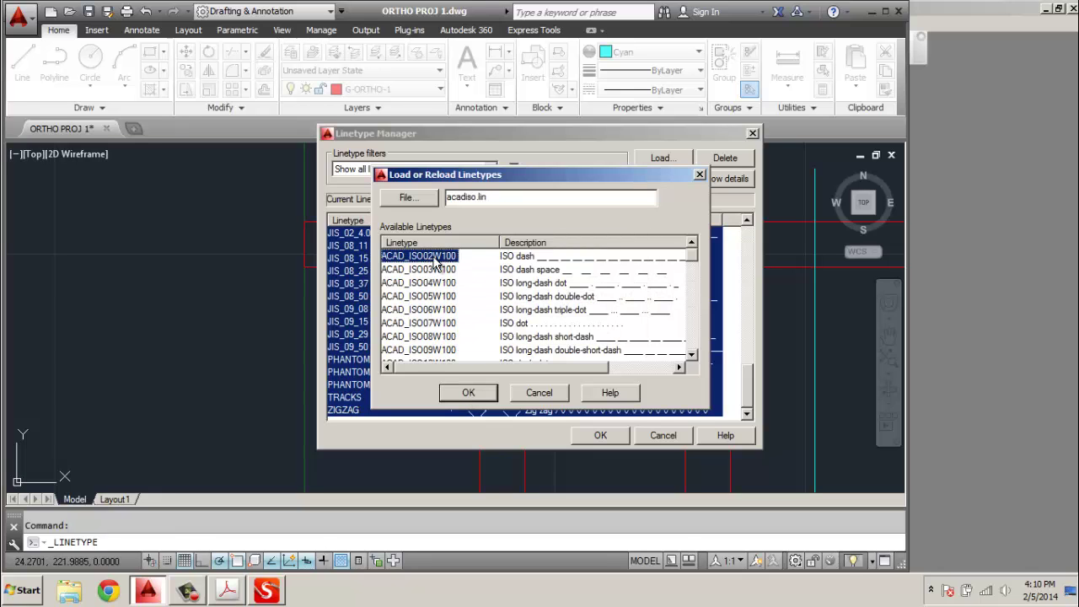
{"action": "left_click_drag", "start_coordinate": [687, 262], "coordinate": [520, 352]}
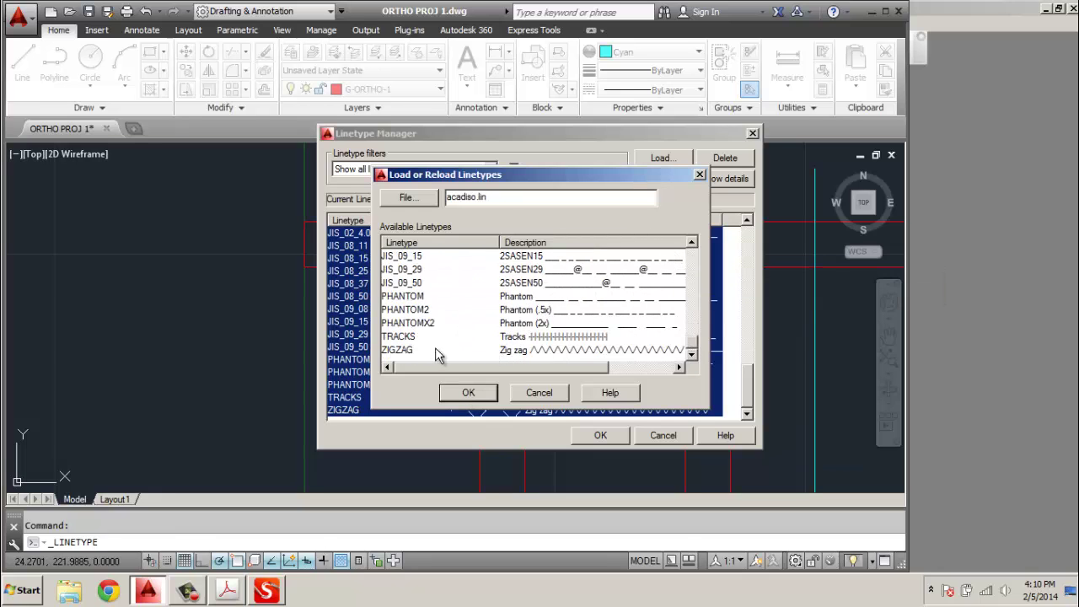
{"action": "left_click", "coordinate": [462, 392]}
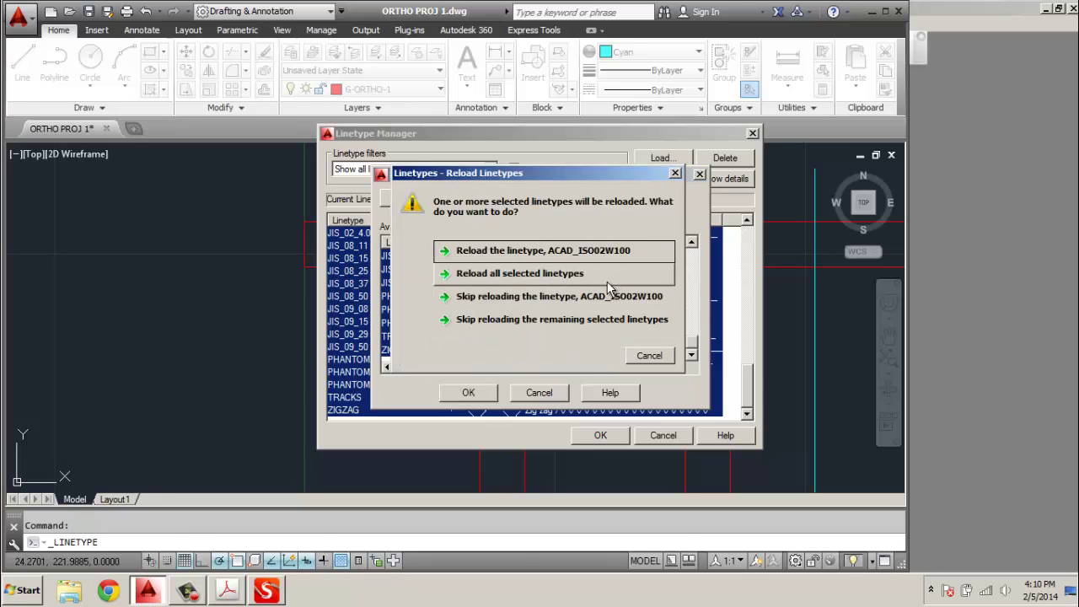
{"action": "left_click", "coordinate": [537, 258]}
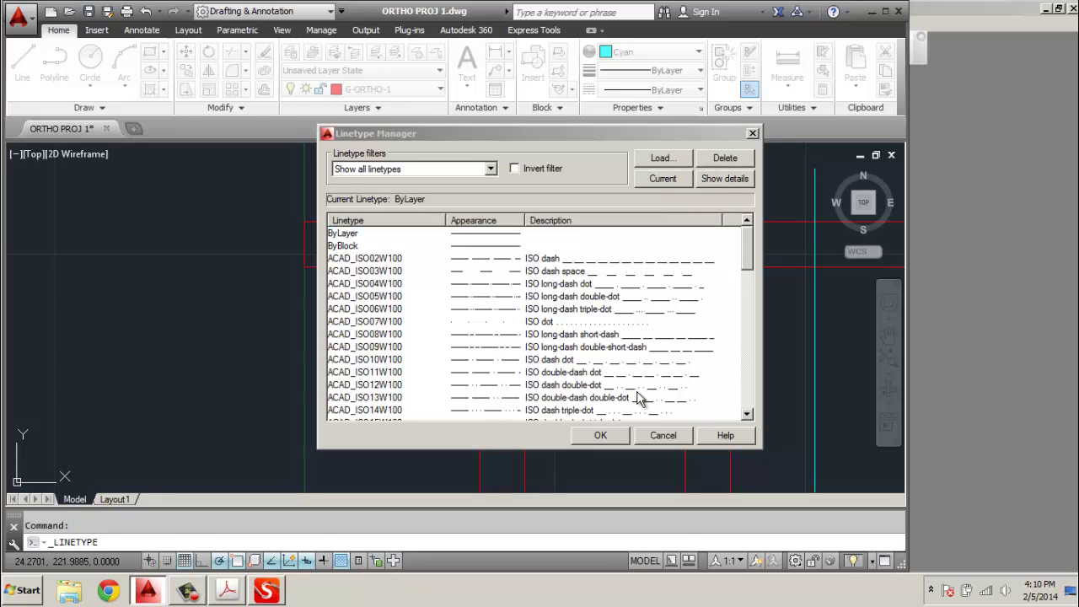
{"action": "left_click", "coordinate": [600, 434]}
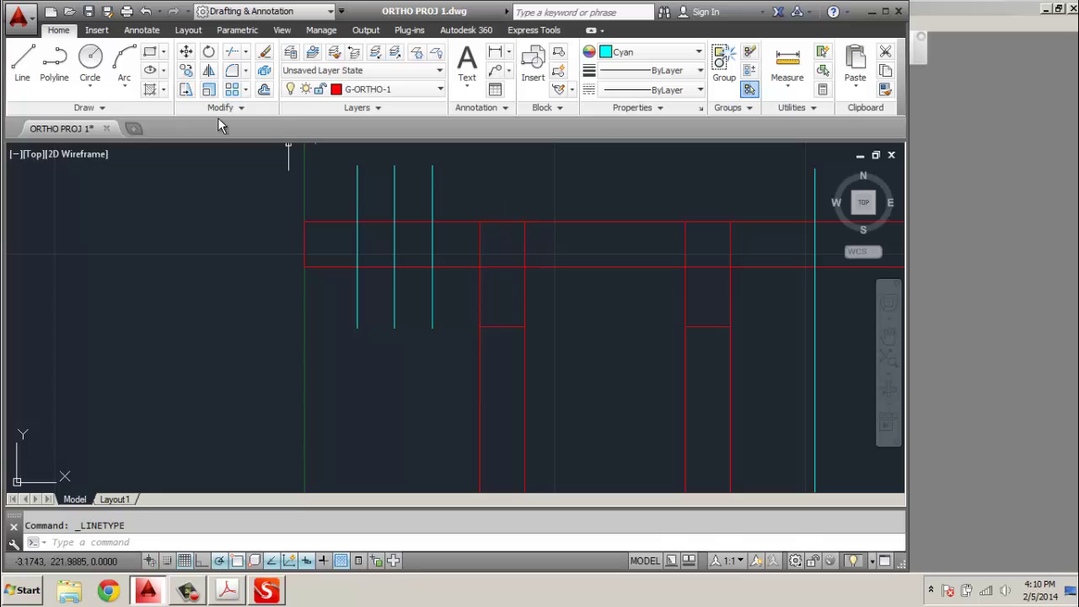
- Set the two outer cyan vertical lines' linetype to HIDDEN in Properties
{"action": "left_click", "coordinate": [358, 187]}
{"action": "left_click", "coordinate": [432, 187]}
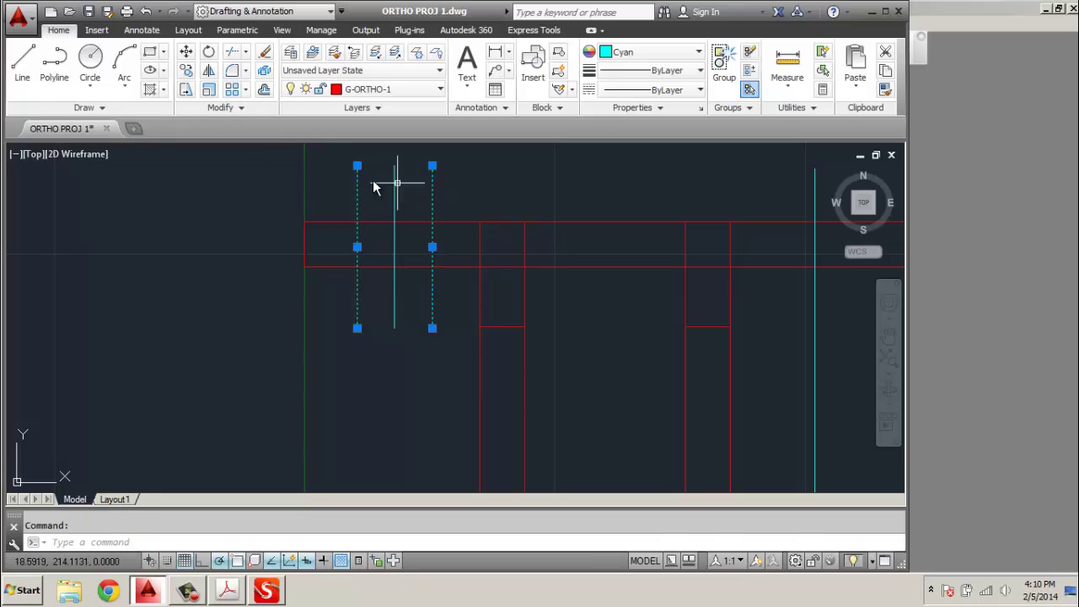
{"action": "right_click", "coordinate": [291, 215]}
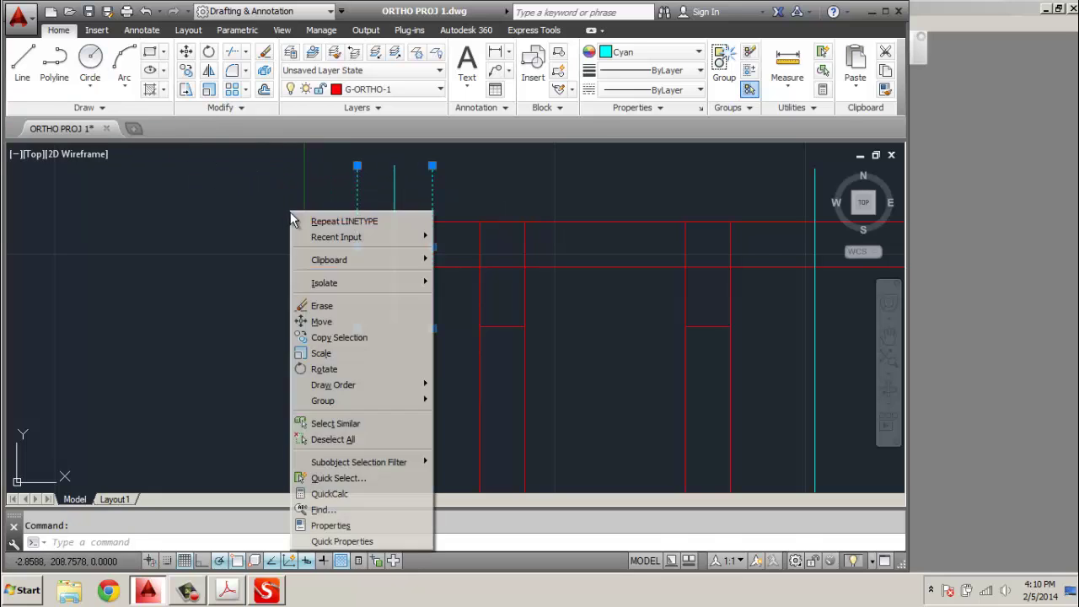
{"action": "left_click", "coordinate": [337, 525]}
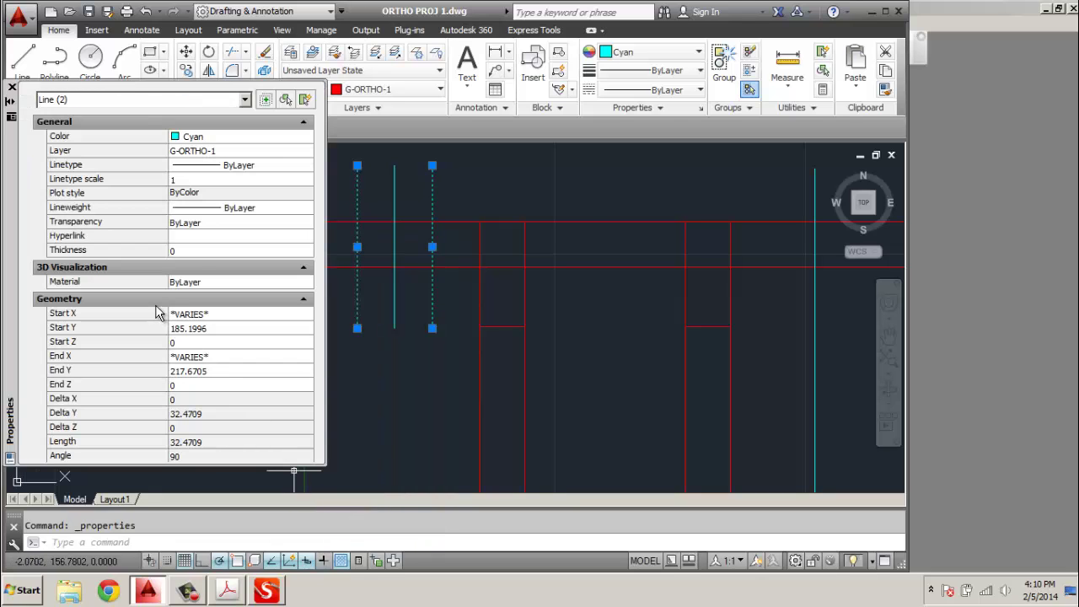
{"action": "left_click", "coordinate": [289, 166]}
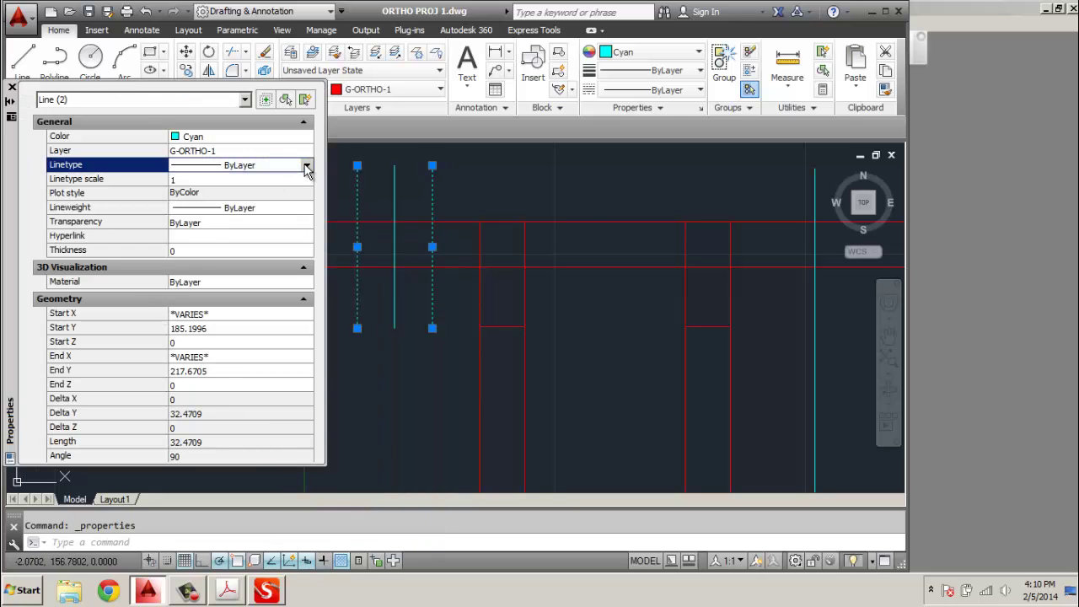
{"action": "left_click", "coordinate": [306, 166]}
{"action": "left_click_drag", "start_coordinate": [309, 196], "coordinate": [303, 250]}
{"action": "left_click", "coordinate": [224, 207]}
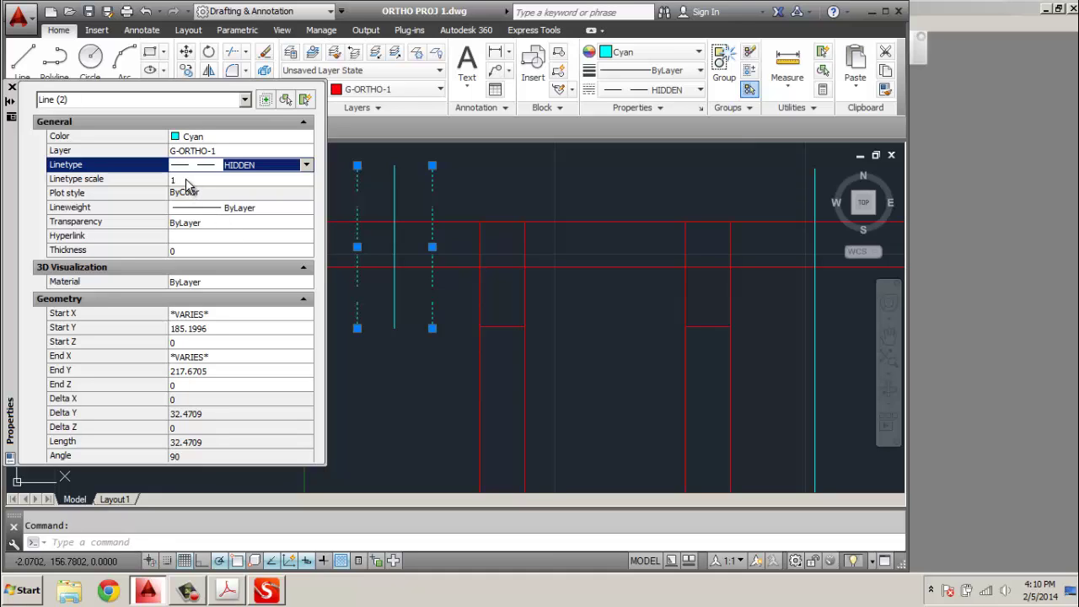
- Give the two hidden lines a linetype scale of 0.3 and deselect them
{"action": "left_click", "coordinate": [157, 180]}
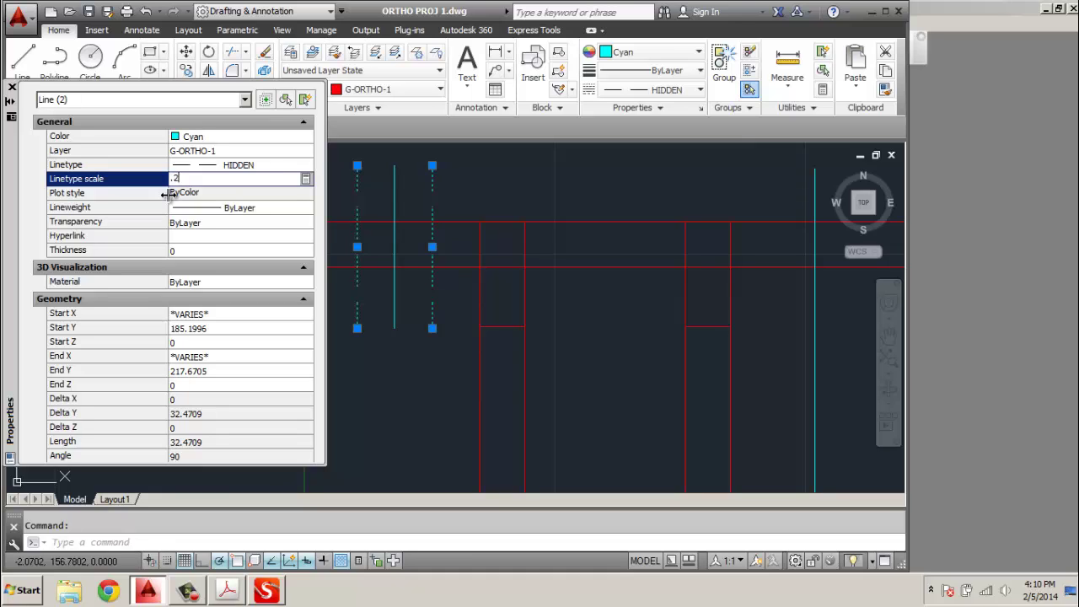
{"action": "type", "text": ".2"}
{"action": "left_click", "coordinate": [166, 195]}
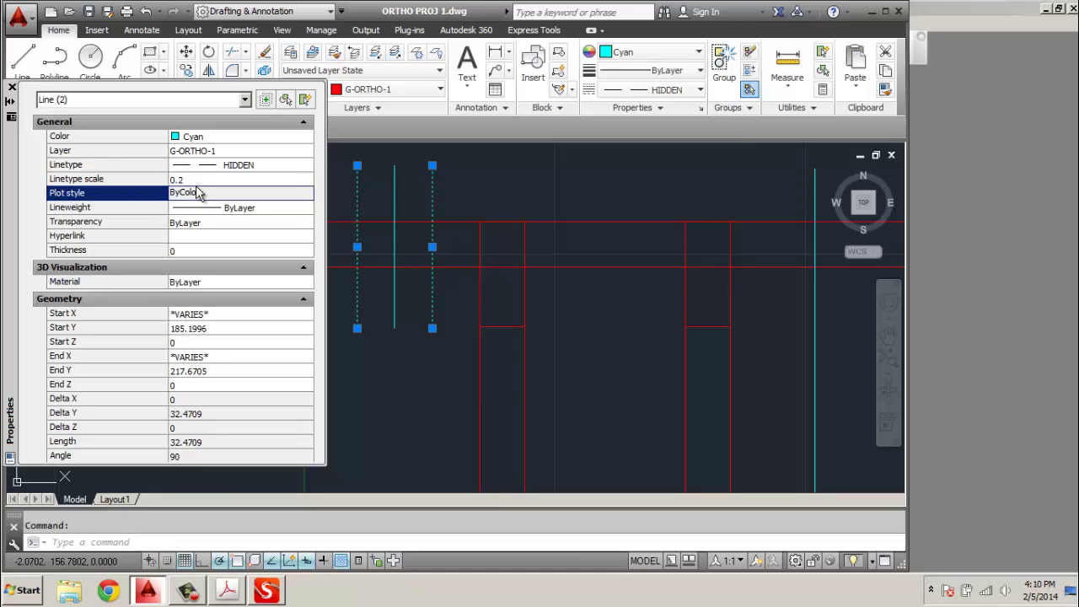
{"action": "left_click", "coordinate": [168, 179]}
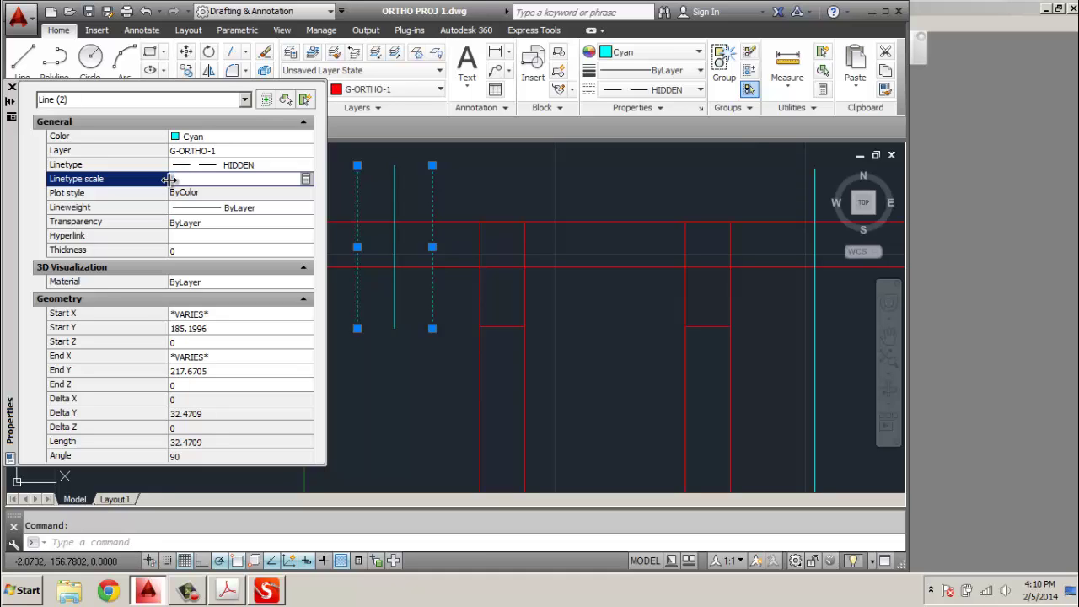
{"action": "key", "text": "Return"}
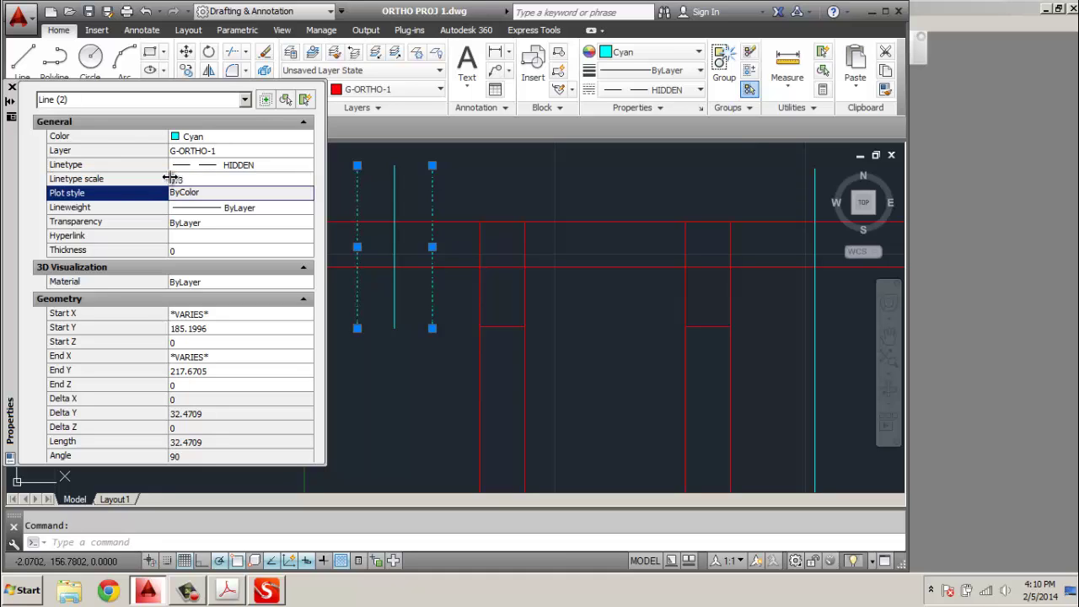
{"action": "left_click", "coordinate": [12, 88]}
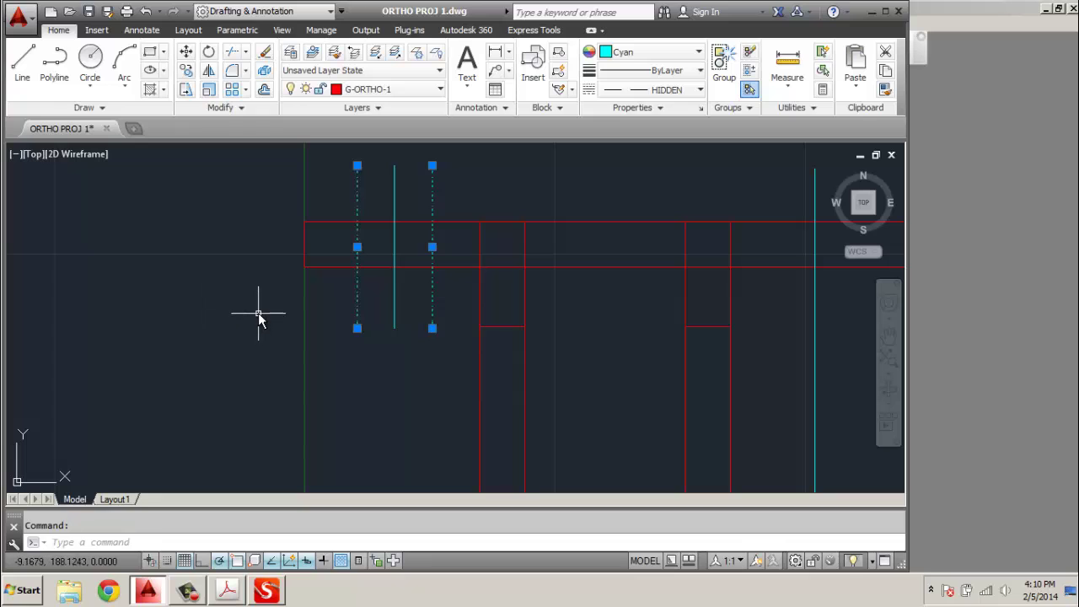
{"action": "key", "text": "Escape"}
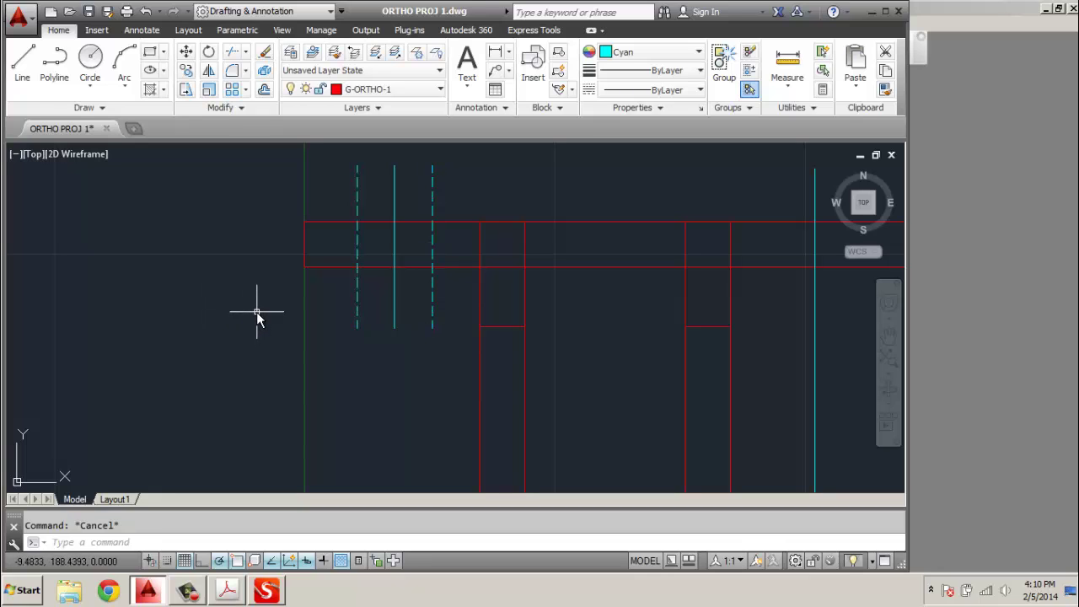
- Give the middle cyan vertical line the CENTER linetype with linetype scale .3 via Properties
{"action": "left_click", "coordinate": [394, 244]}
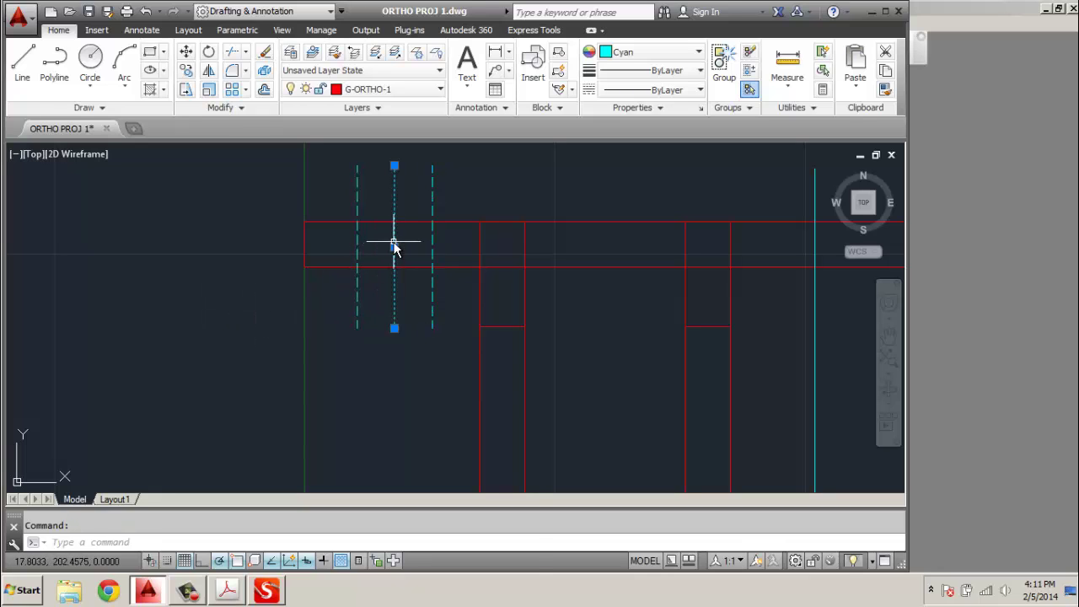
{"action": "right_click", "coordinate": [394, 244]}
{"action": "left_click", "coordinate": [438, 547]}
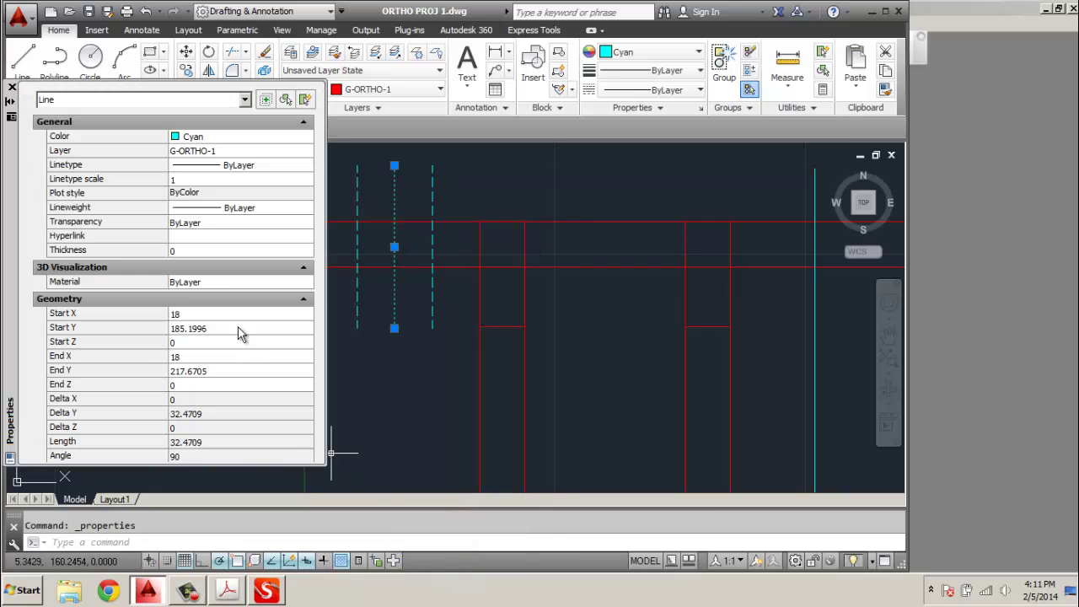
{"action": "left_click", "coordinate": [303, 169]}
{"action": "left_click", "coordinate": [307, 166]}
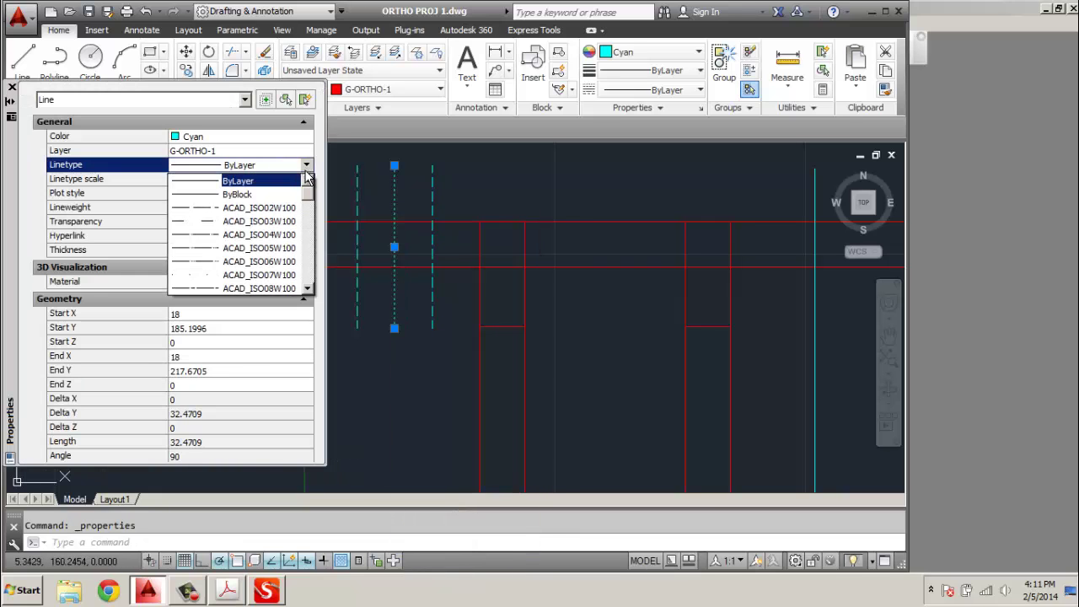
{"action": "left_click_drag", "start_coordinate": [311, 199], "coordinate": [312, 230]}
{"action": "left_click", "coordinate": [238, 181]}
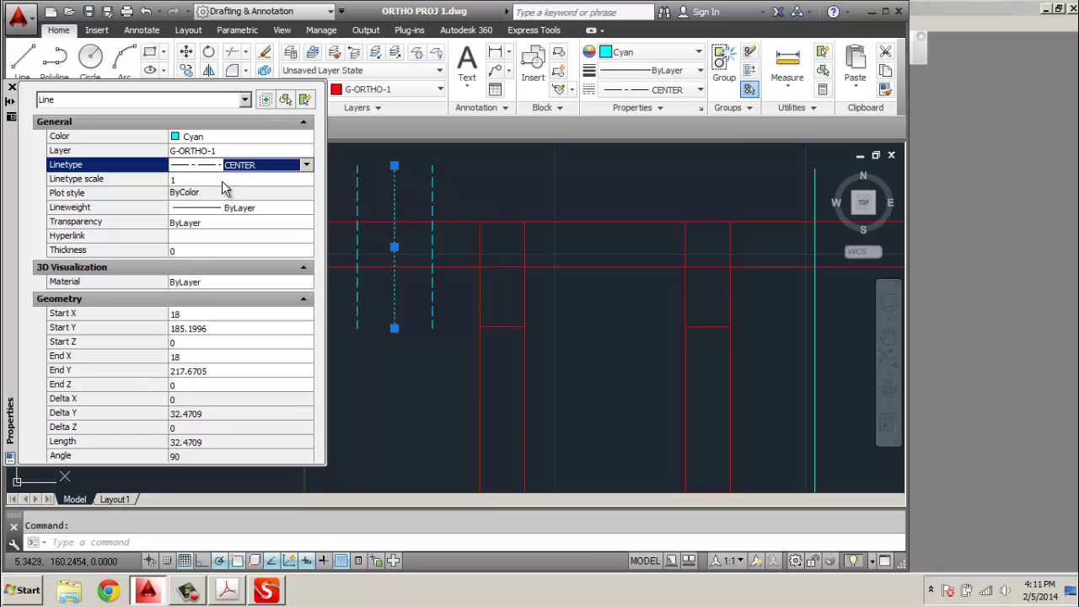
{"action": "left_click", "coordinate": [187, 179]}
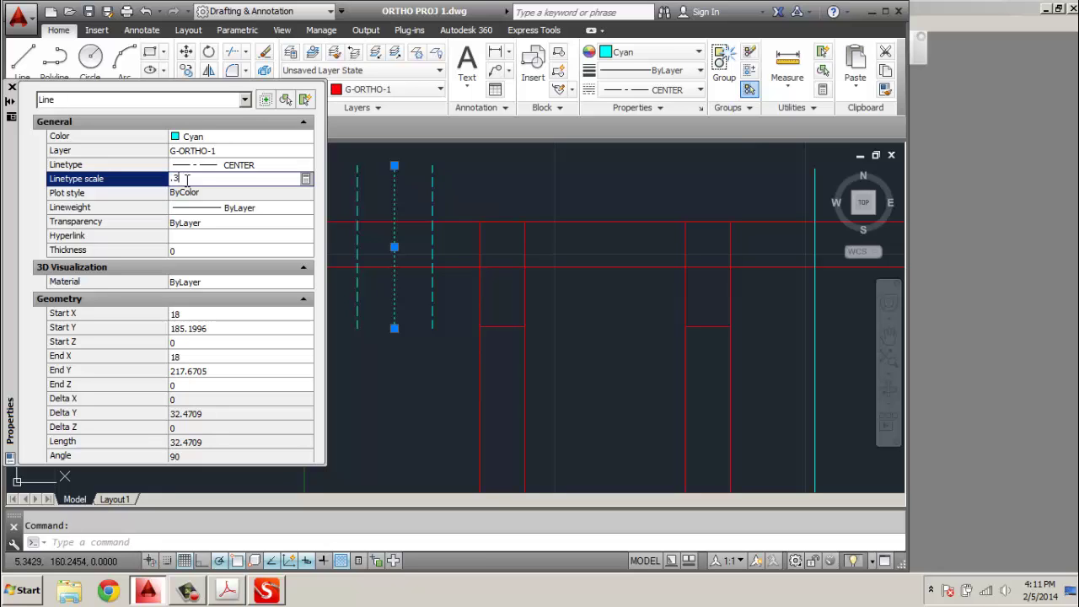
{"action": "type", "text": ".3"}
{"action": "left_click", "coordinate": [187, 191]}
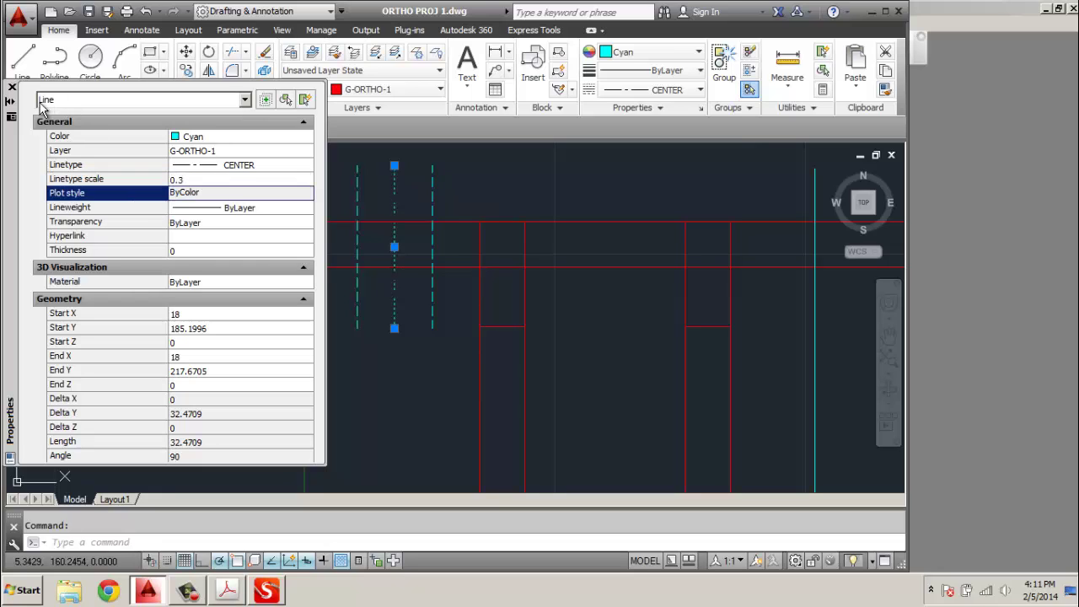
{"action": "left_click", "coordinate": [12, 89]}
{"action": "key", "text": "Escape"}
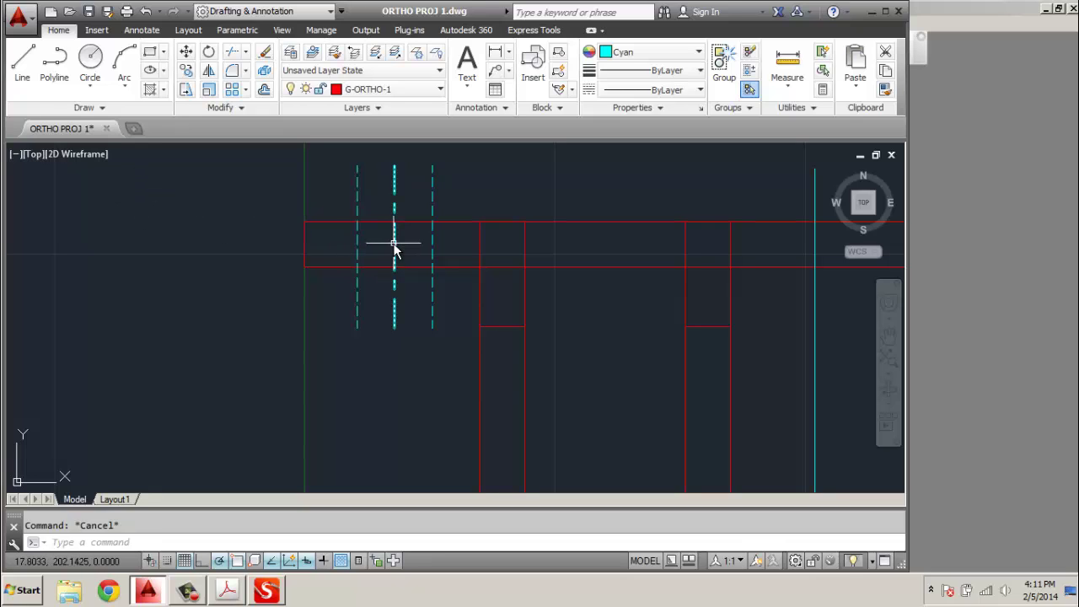
- Shorten the left hole's centre line at both ends to span only the flange
{"action": "mouse_move", "coordinate": [394, 245]}
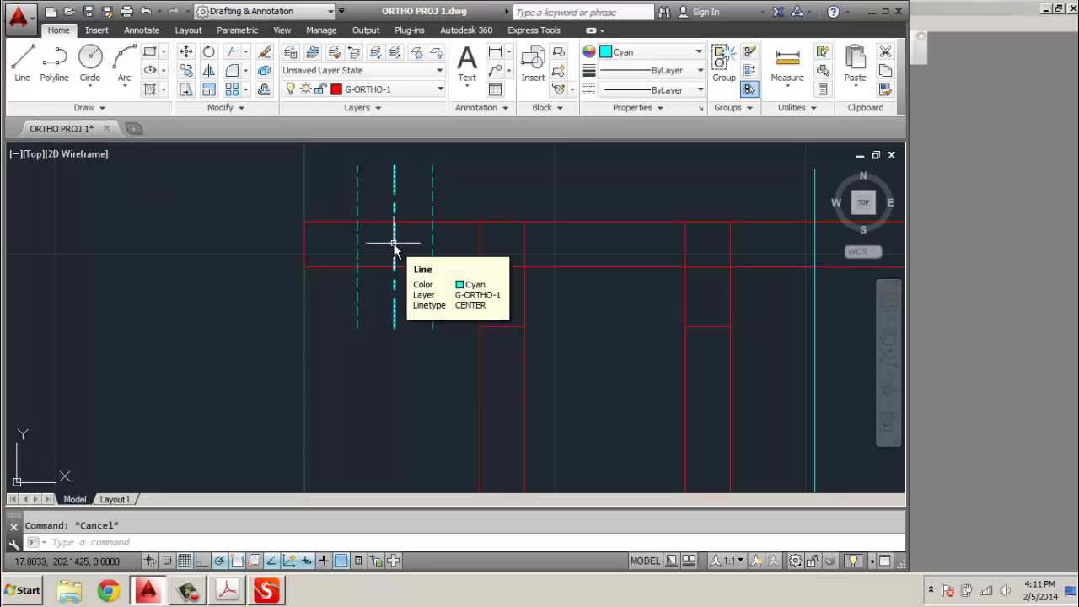
{"action": "left_click", "coordinate": [394, 236]}
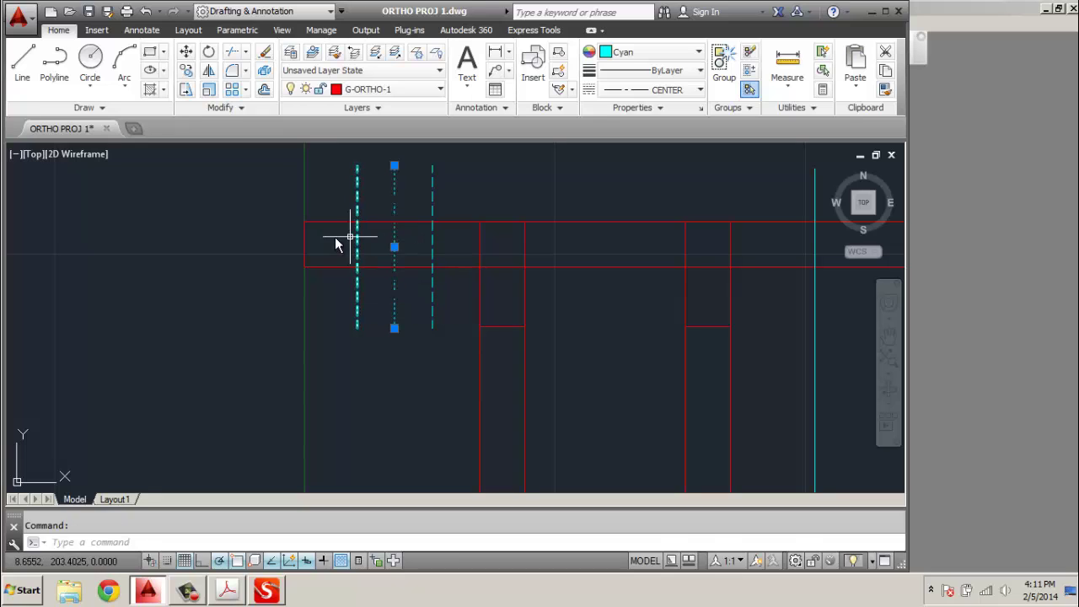
{"action": "key", "text": "Escape"}
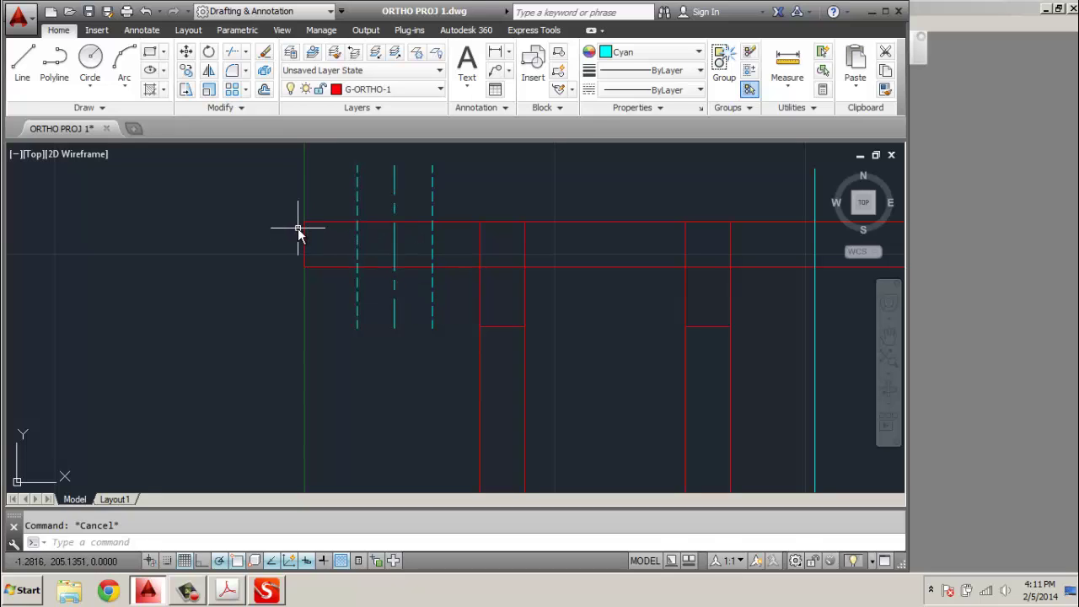
{"action": "left_click", "coordinate": [393, 174]}
{"action": "left_click", "coordinate": [394, 168]}
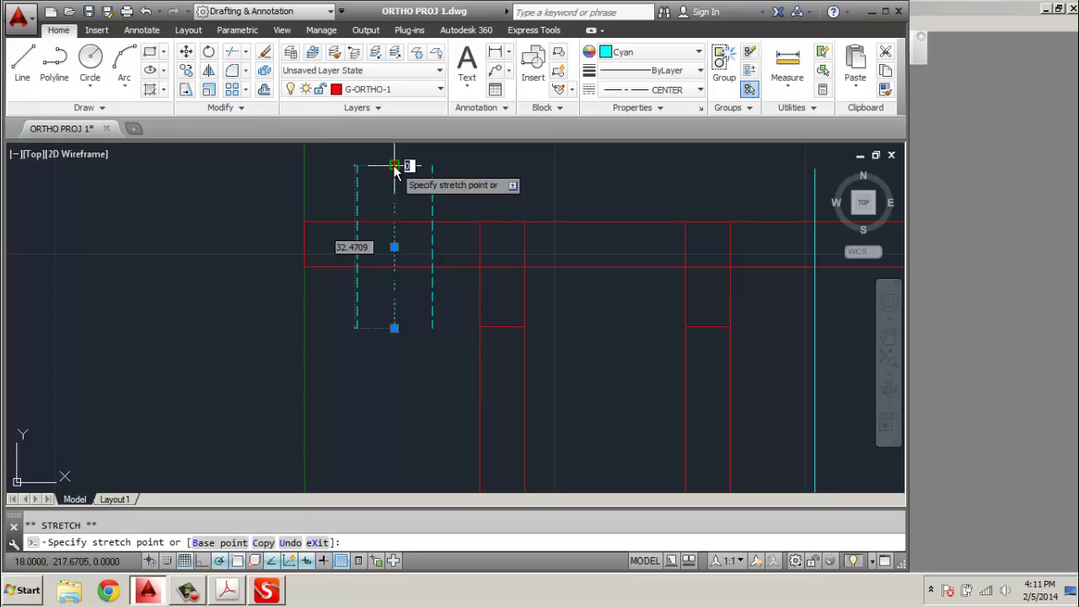
{"action": "left_click", "coordinate": [395, 196]}
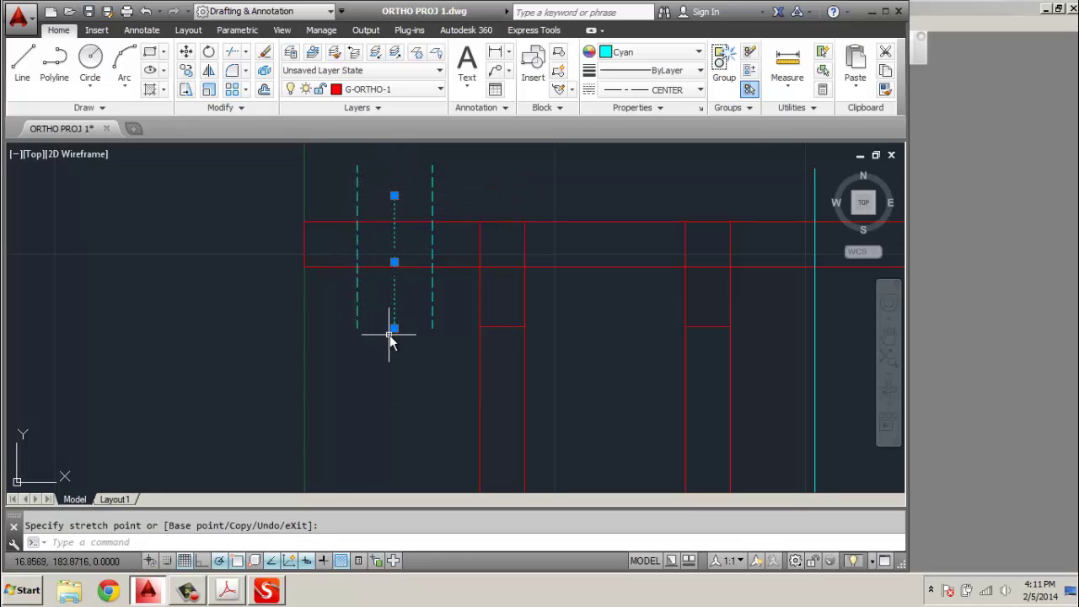
{"action": "left_click", "coordinate": [395, 329]}
{"action": "key", "text": "Escape"}
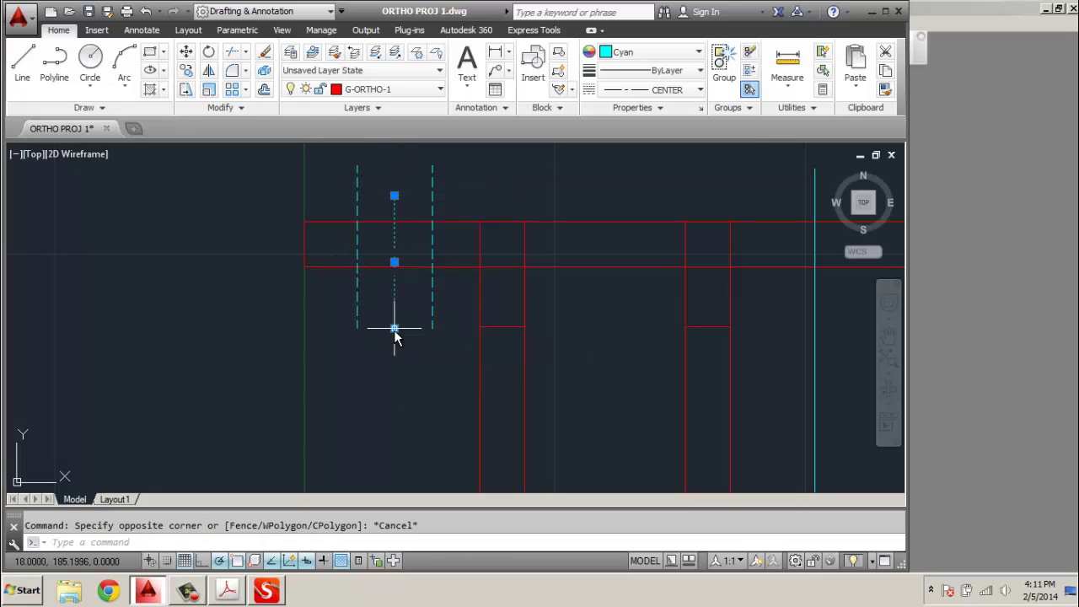
{"action": "left_click", "coordinate": [394, 328]}
{"action": "left_click", "coordinate": [394, 297]}
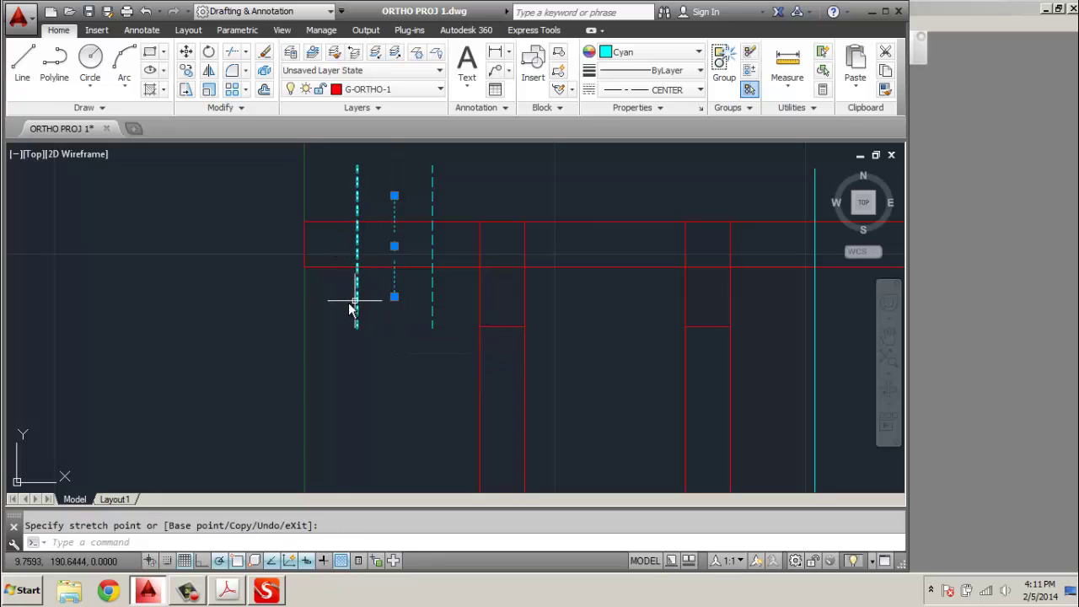
{"action": "key", "text": "Escape"}
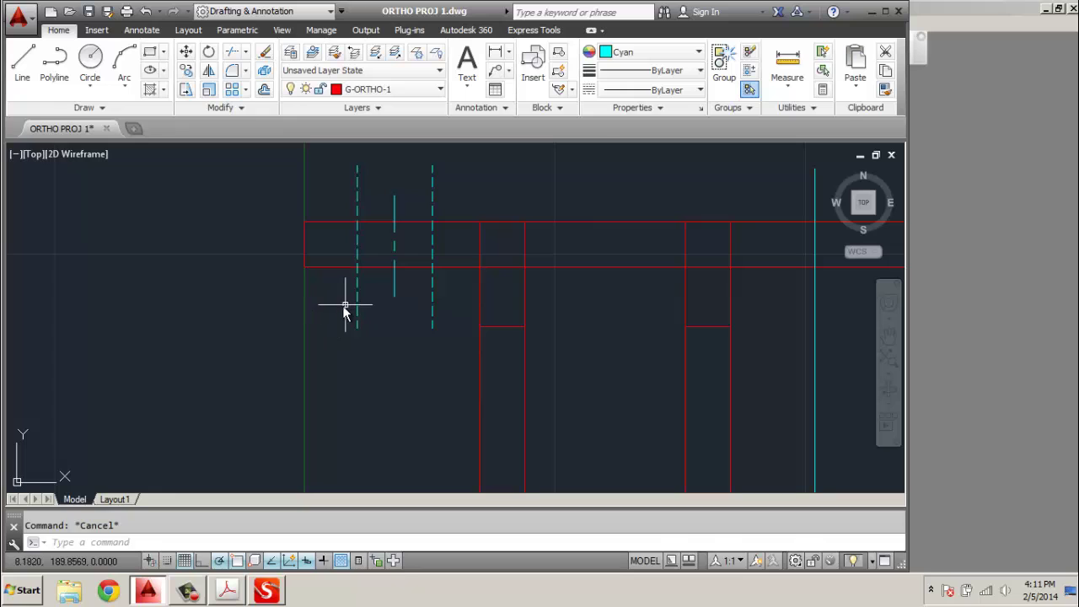
- Trim the left hole's two hidden lines to the flange's upper and lower edges
{"action": "left_click", "coordinate": [355, 304]}
{"action": "left_click", "coordinate": [356, 329]}
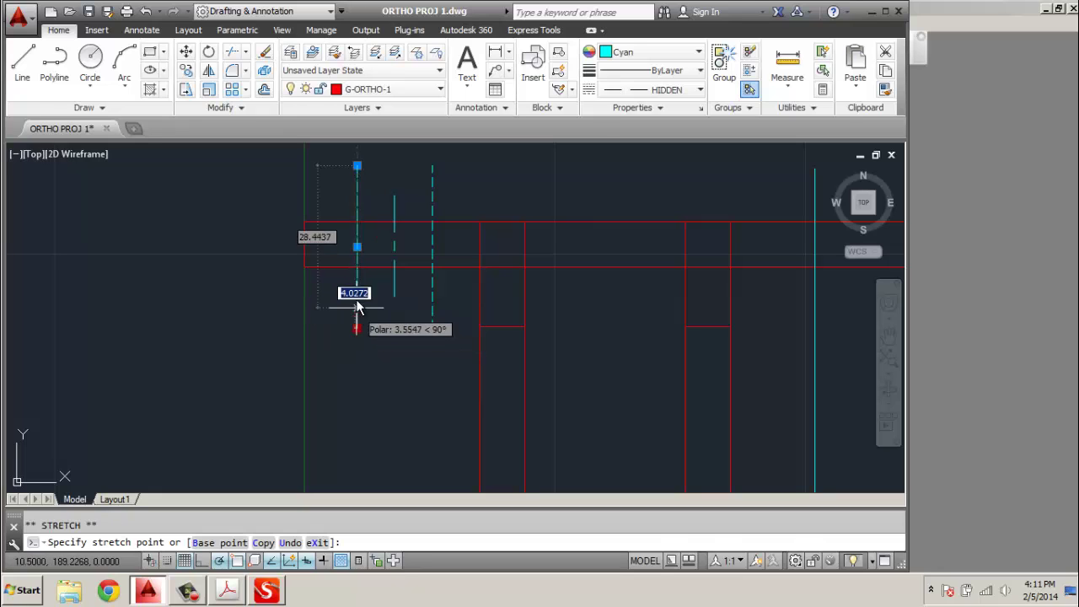
{"action": "left_click", "coordinate": [358, 267]}
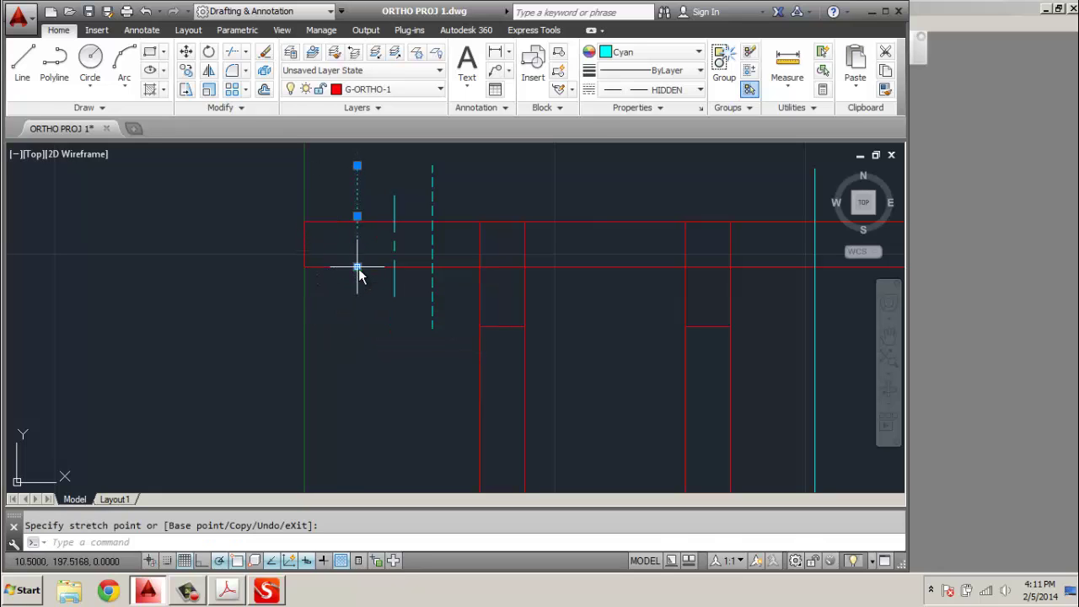
{"action": "left_click", "coordinate": [357, 166]}
{"action": "left_click", "coordinate": [358, 222]}
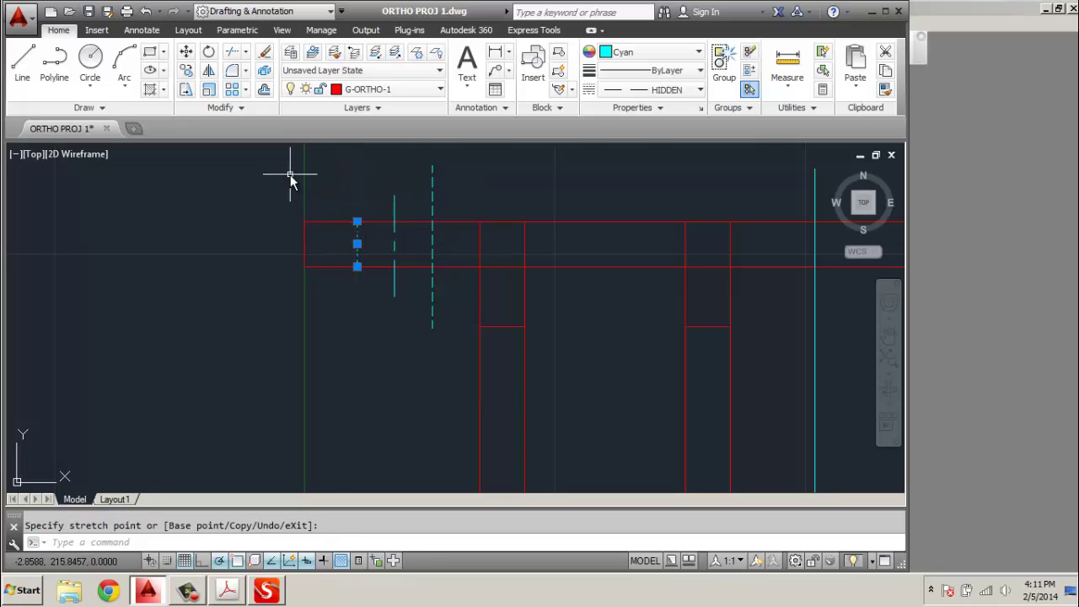
{"action": "key", "text": "Escape"}
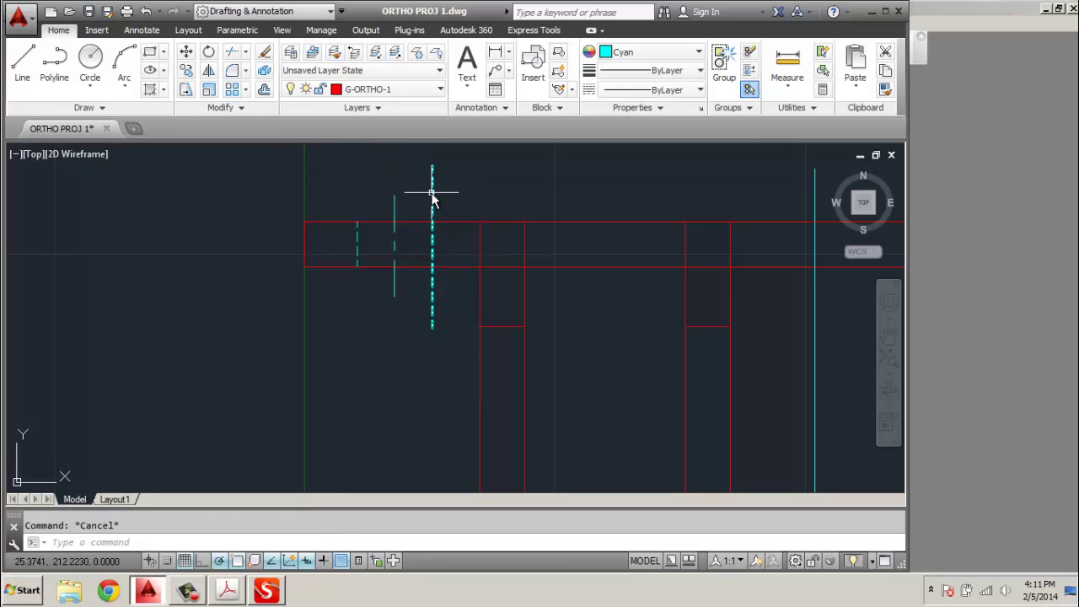
{"action": "left_click", "coordinate": [425, 188]}
{"action": "left_click", "coordinate": [432, 167]}
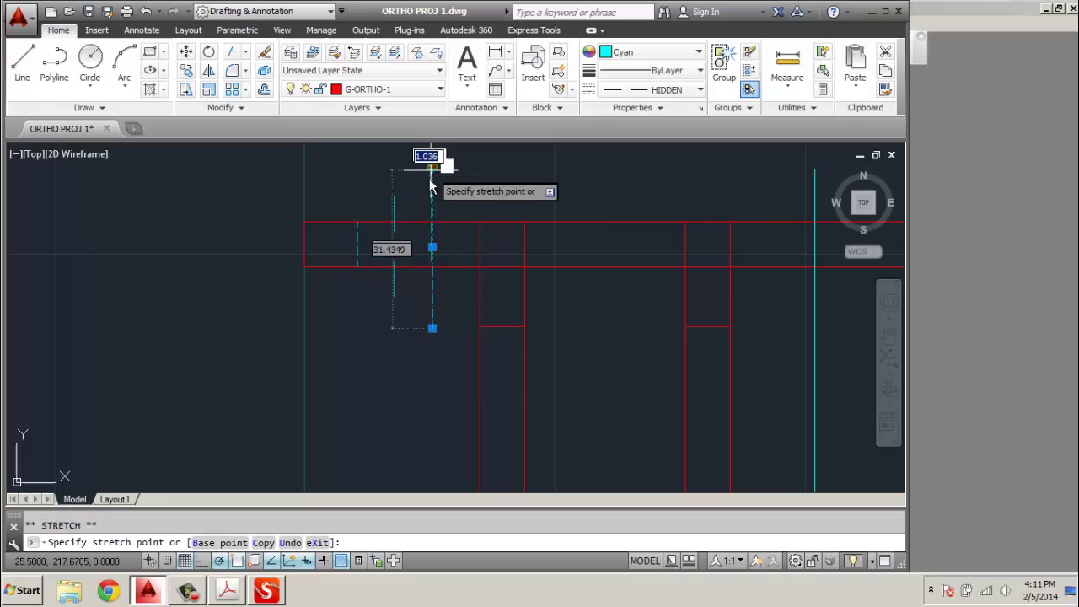
{"action": "left_click", "coordinate": [431, 223]}
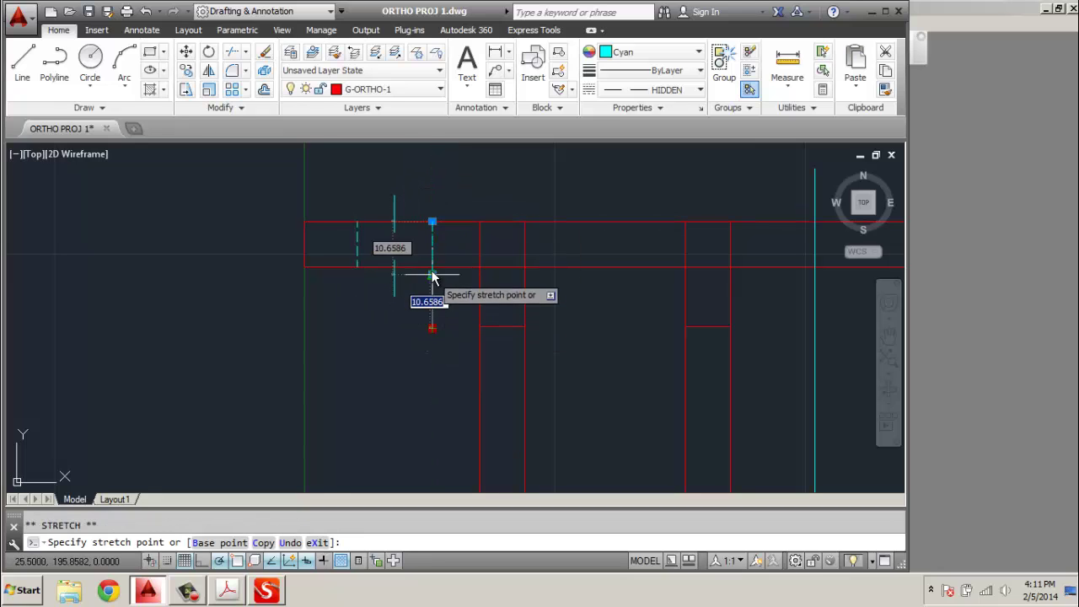
{"action": "key", "text": "Escape"}
{"action": "key", "text": "Escape"}
- Erase the stray long vertical line on the right
{"action": "scroll", "coordinate": [415, 319], "scroll_direction": "down", "scroll_amount": 5}
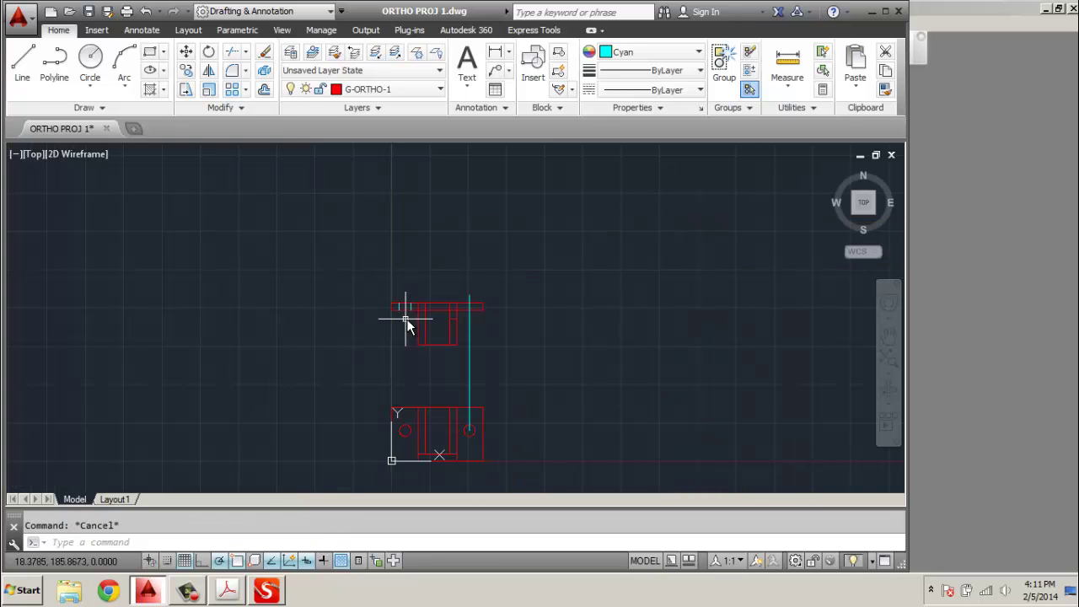
{"action": "scroll", "coordinate": [426, 309], "scroll_direction": "up", "scroll_amount": 6}
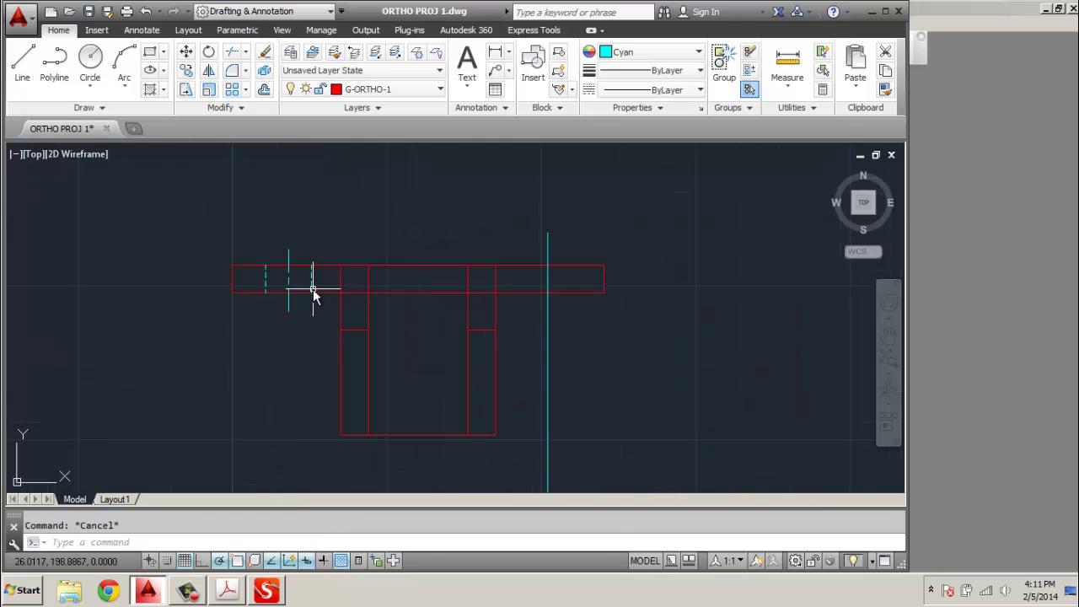
{"action": "left_click", "coordinate": [548, 358]}
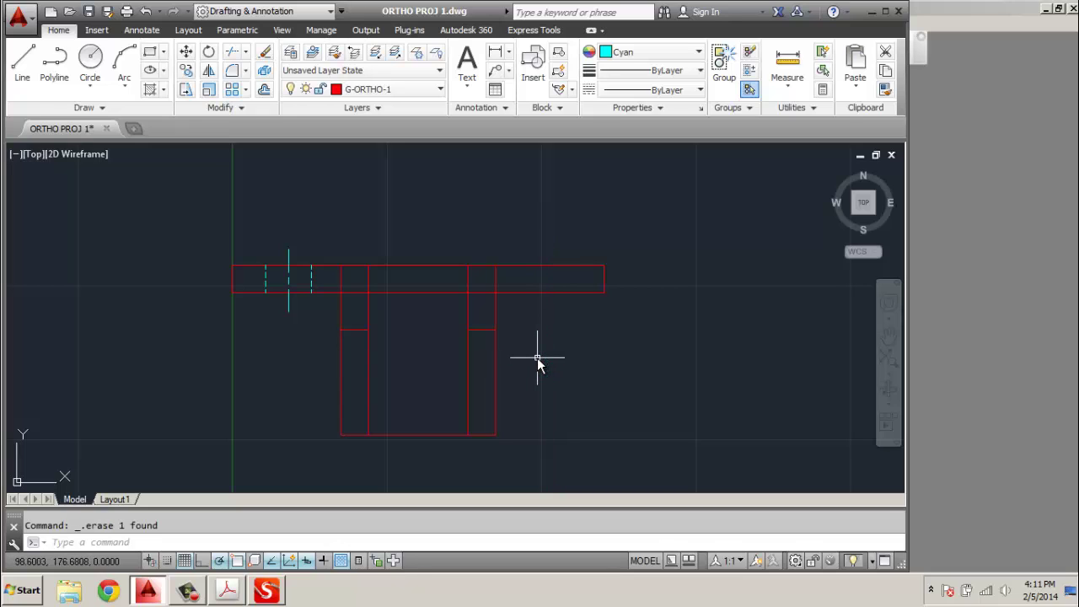
- Mirror the left hole's centre and hidden lines about the flange's vertical midline, keeping originals
{"action": "left_click", "coordinate": [260, 223]}
{"action": "left_click", "coordinate": [324, 334]}
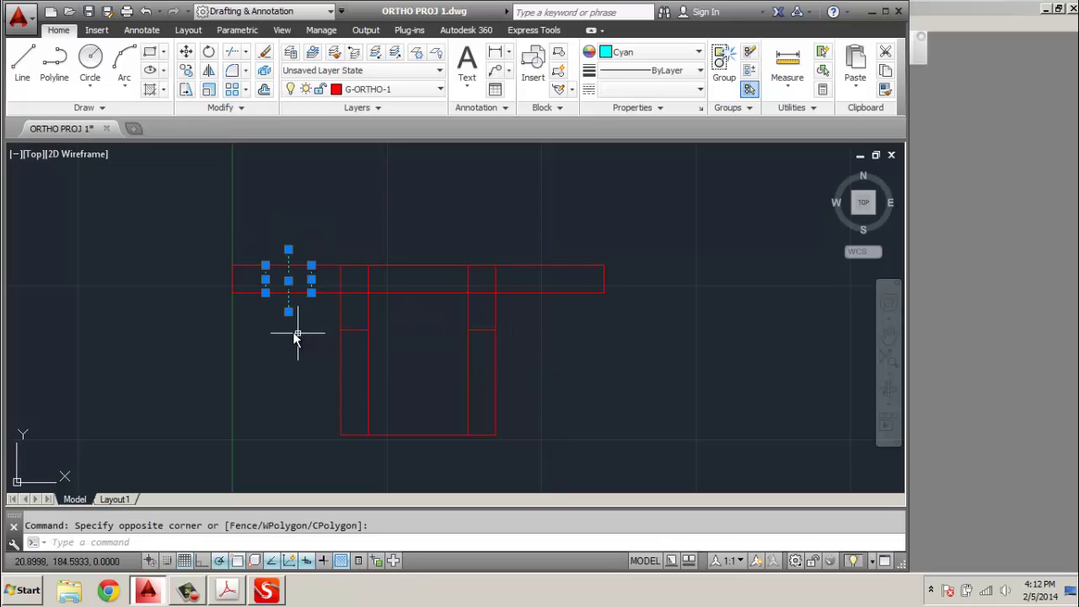
{"action": "left_click", "coordinate": [209, 72]}
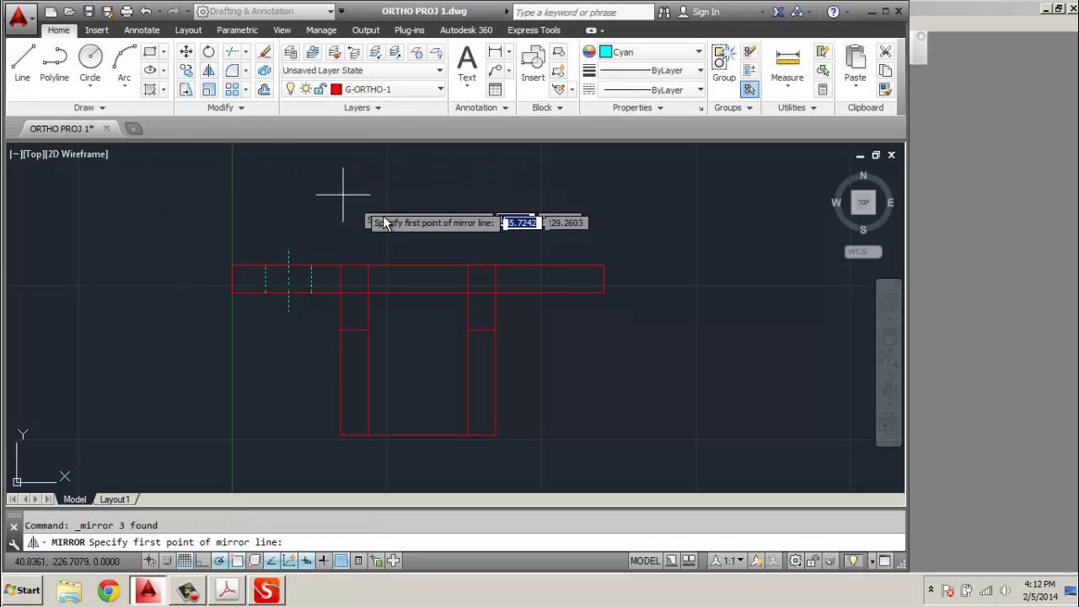
{"action": "left_click", "coordinate": [418, 270]}
{"action": "left_click", "coordinate": [418, 318]}
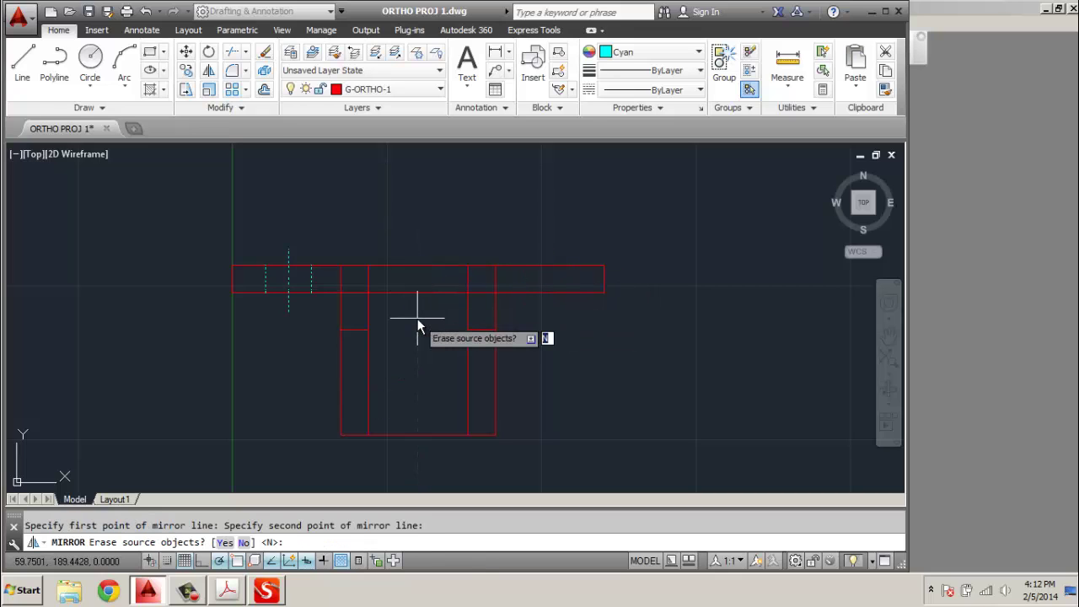
{"action": "key", "text": "Return"}
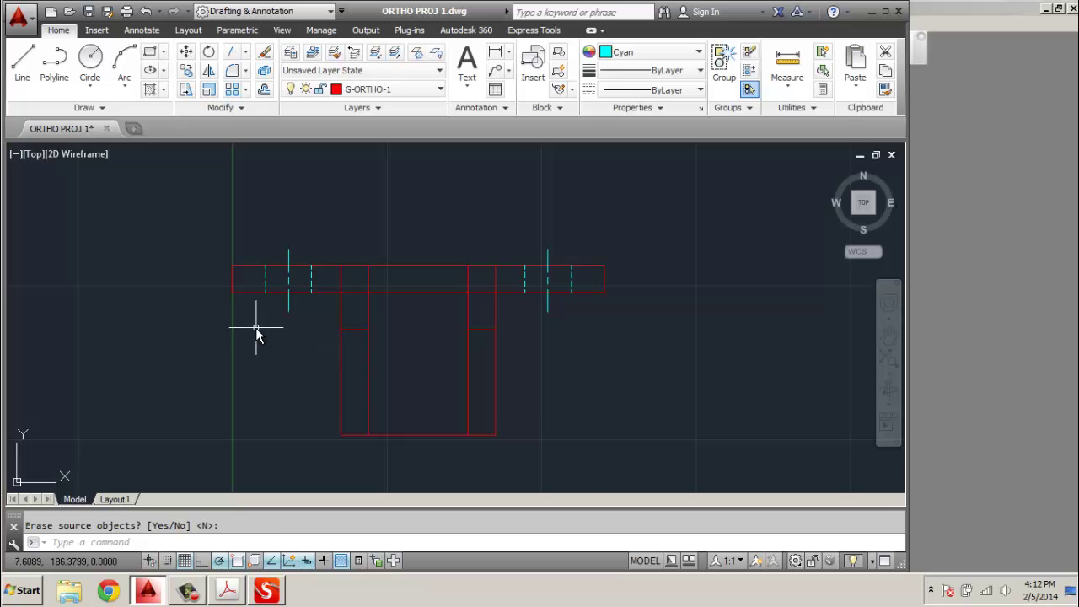
- Select the four hidden lines of both holes
{"action": "scroll", "coordinate": [257, 333], "scroll_direction": "up", "scroll_amount": 3}
{"action": "left_click", "coordinate": [269, 243]}
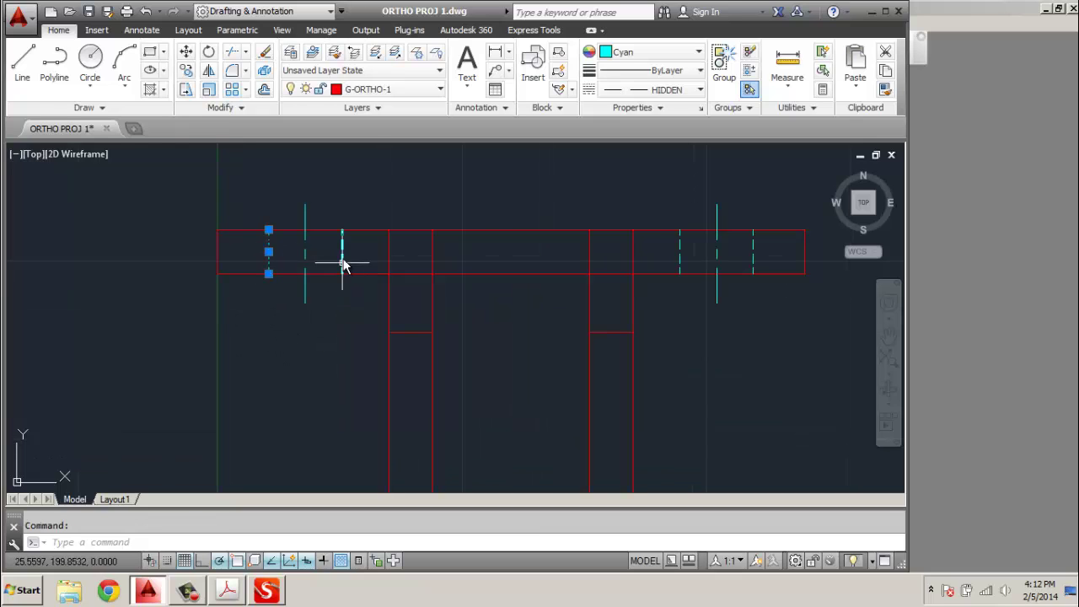
{"action": "left_click", "coordinate": [342, 253]}
{"action": "left_click", "coordinate": [679, 253]}
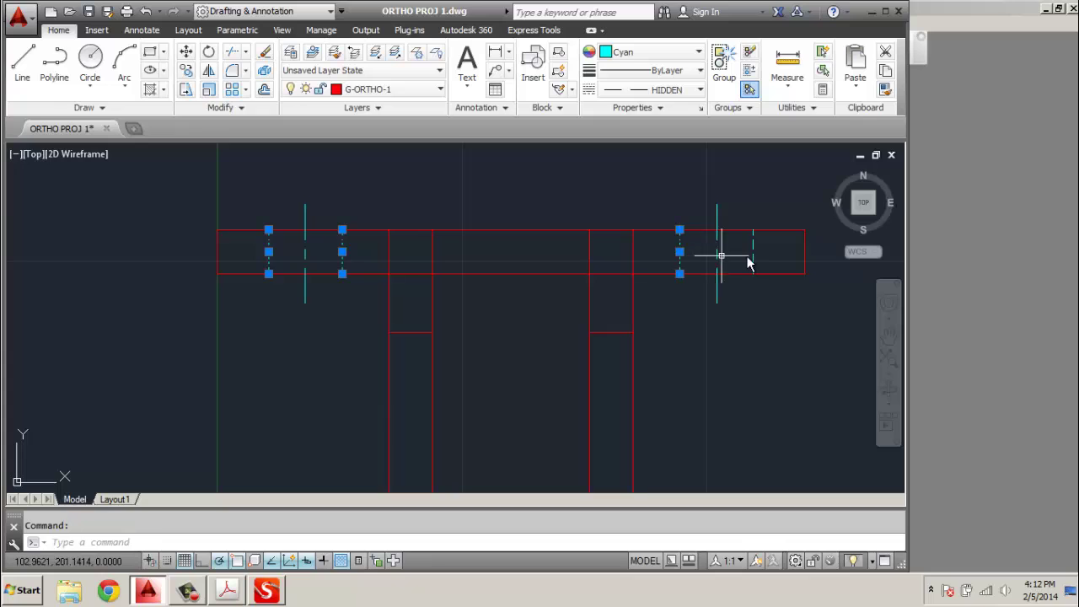
- Change the four selected hidden lines' colour to Green, then deselect them
{"action": "left_click", "coordinate": [699, 52]}
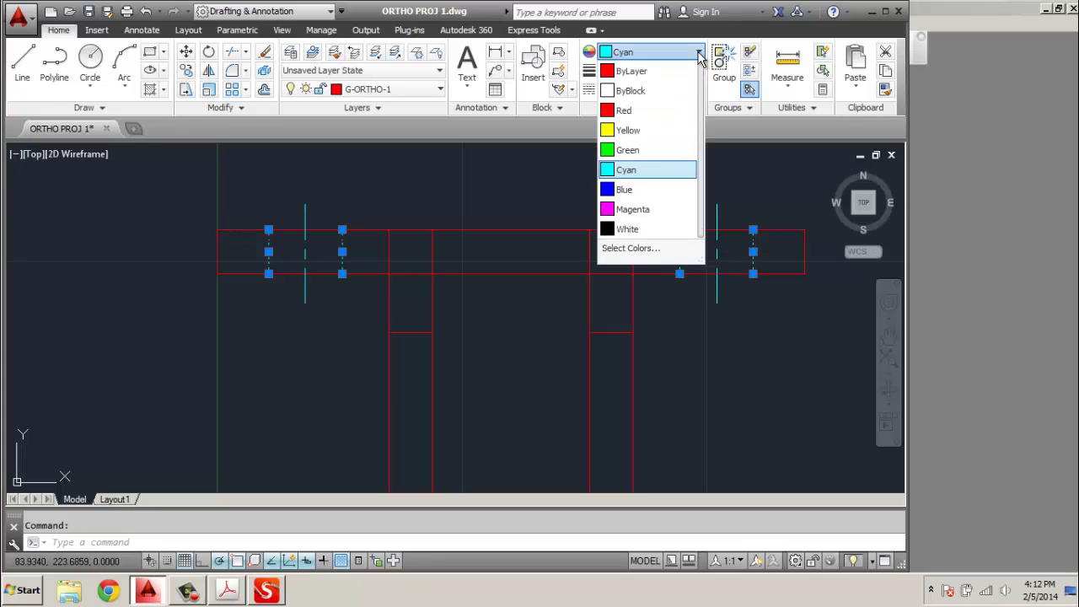
{"action": "left_click", "coordinate": [627, 151]}
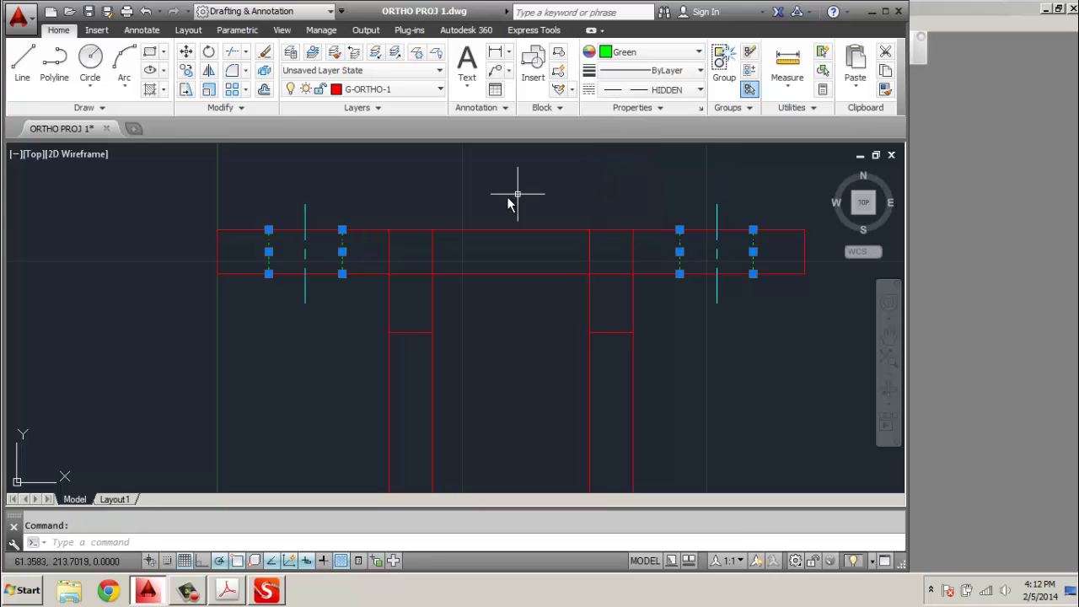
{"action": "key", "text": "Escape"}
{"action": "scroll", "coordinate": [481, 241], "scroll_direction": "down", "scroll_amount": 3}
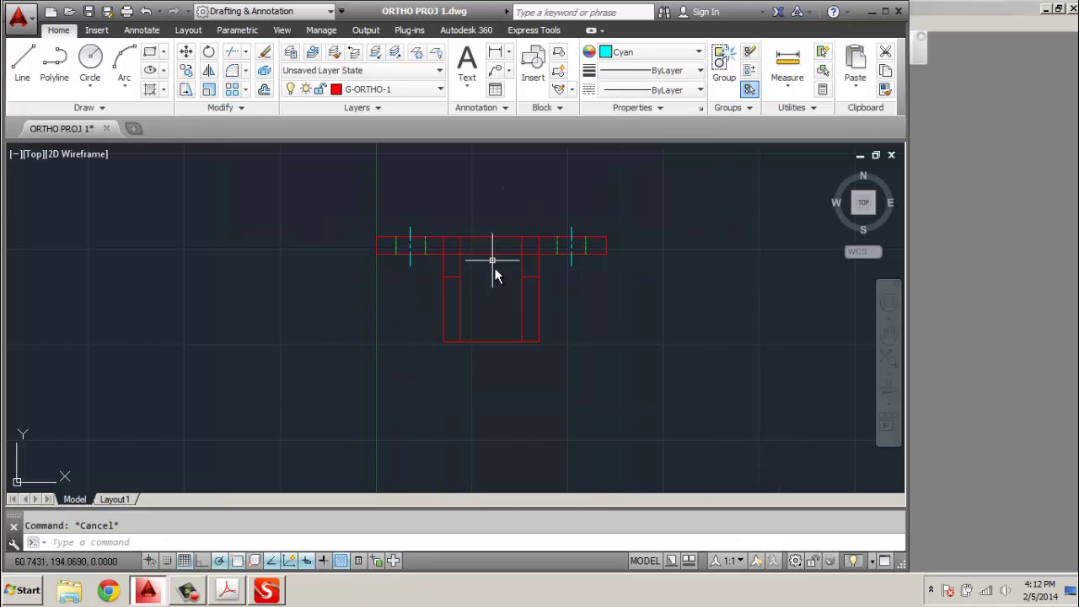
{"action": "middle_click_drag", "start_coordinate": [494, 258], "coordinate": [457, 255]}
{"action": "scroll", "coordinate": [489, 262], "scroll_direction": "down", "scroll_amount": 2}
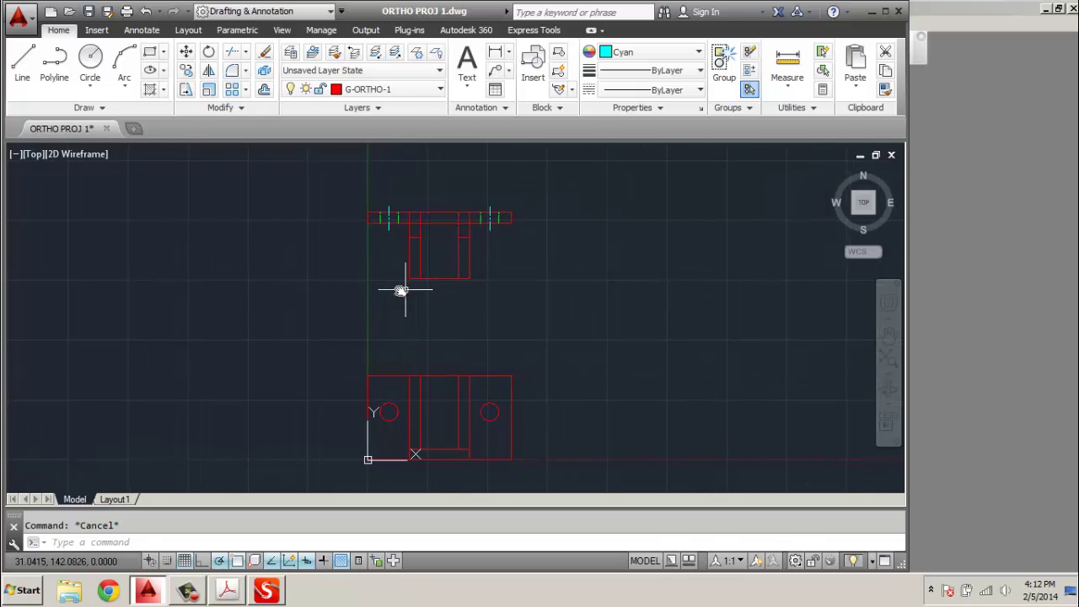
{"action": "middle_click_drag", "start_coordinate": [402, 291], "coordinate": [281, 264]}
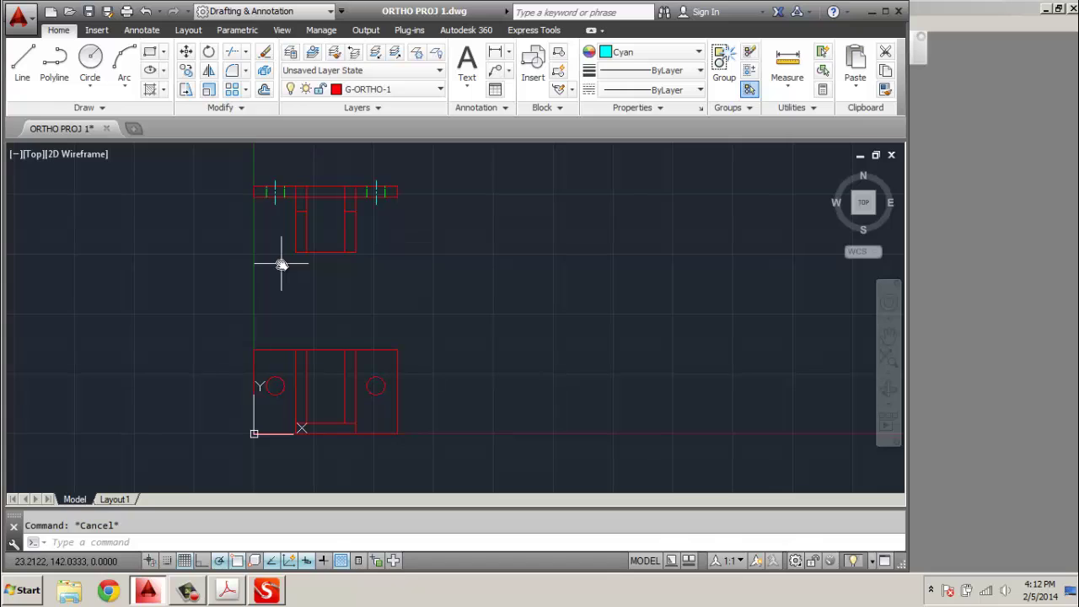
{"action": "left_click", "coordinate": [23, 65]}
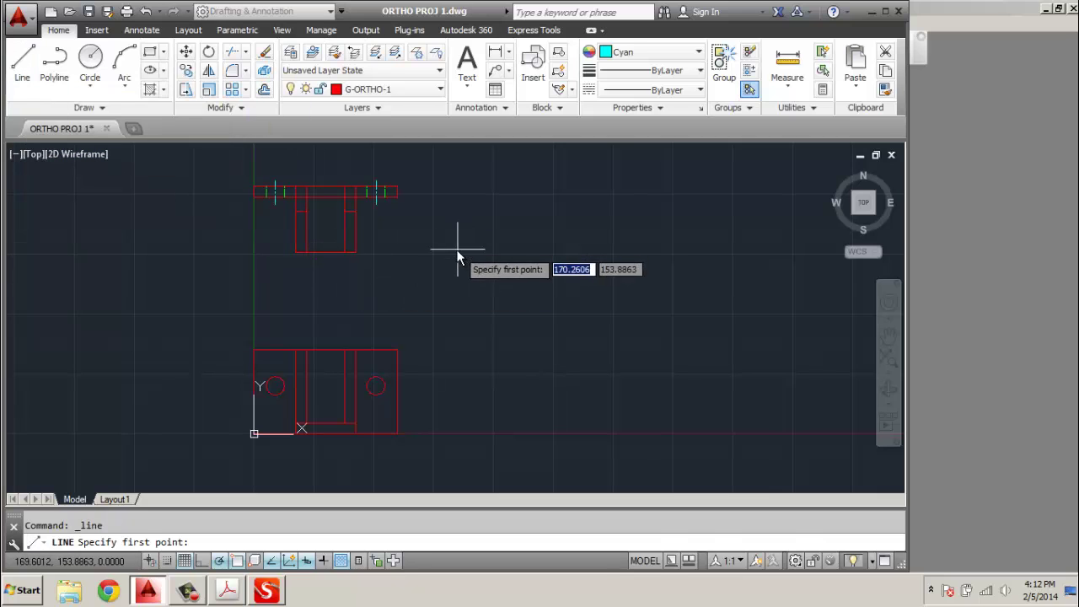
{"action": "left_click", "coordinate": [398, 349]}
{"action": "left_click", "coordinate": [542, 349]}
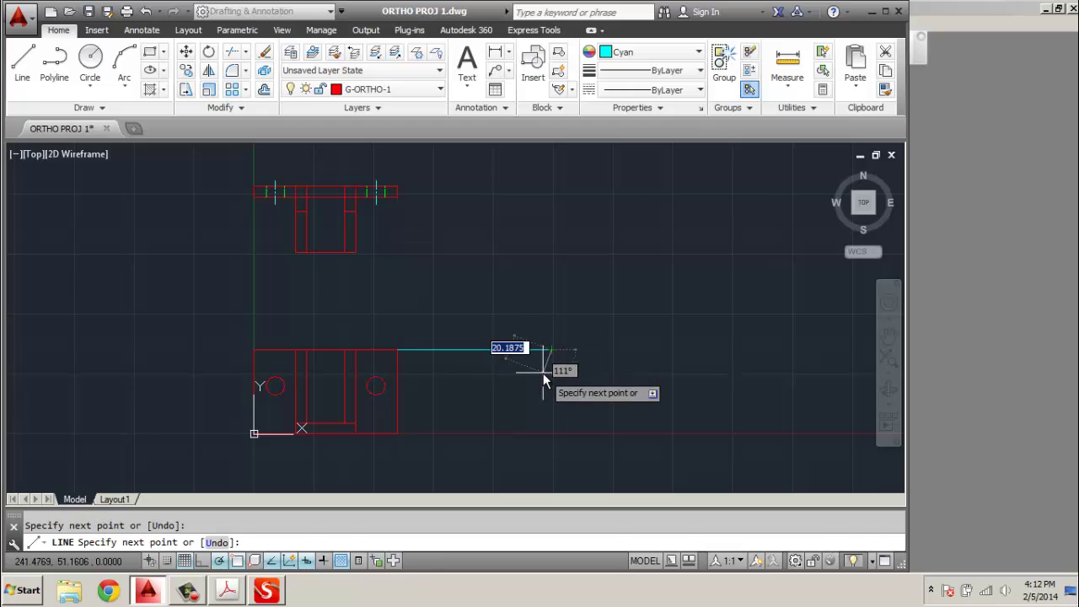
{"action": "left_click", "coordinate": [649, 51]}
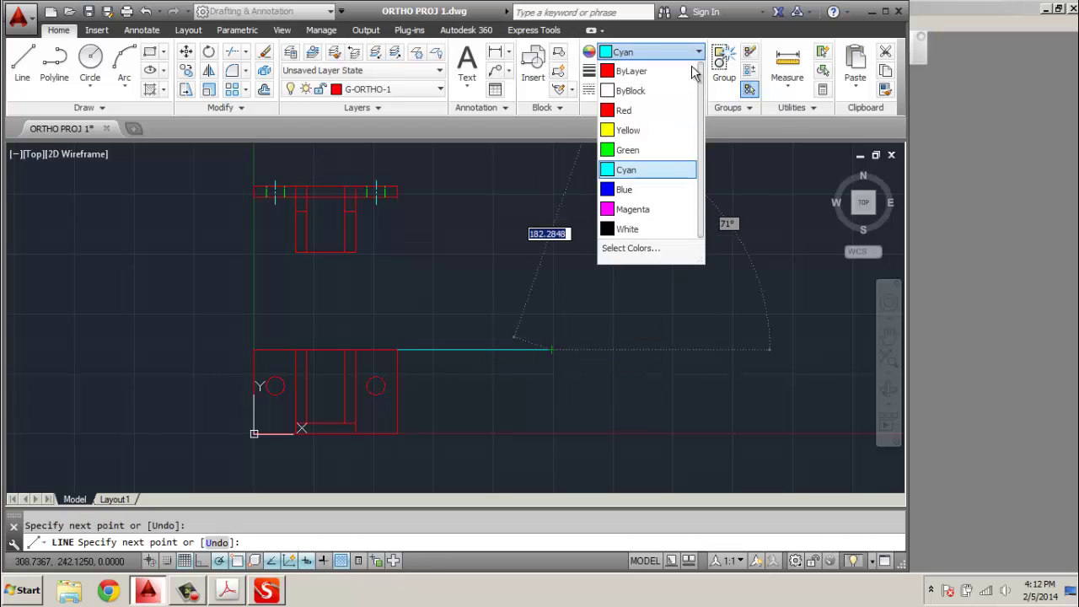
{"action": "left_click", "coordinate": [632, 108]}
{"action": "key", "text": "Escape"}
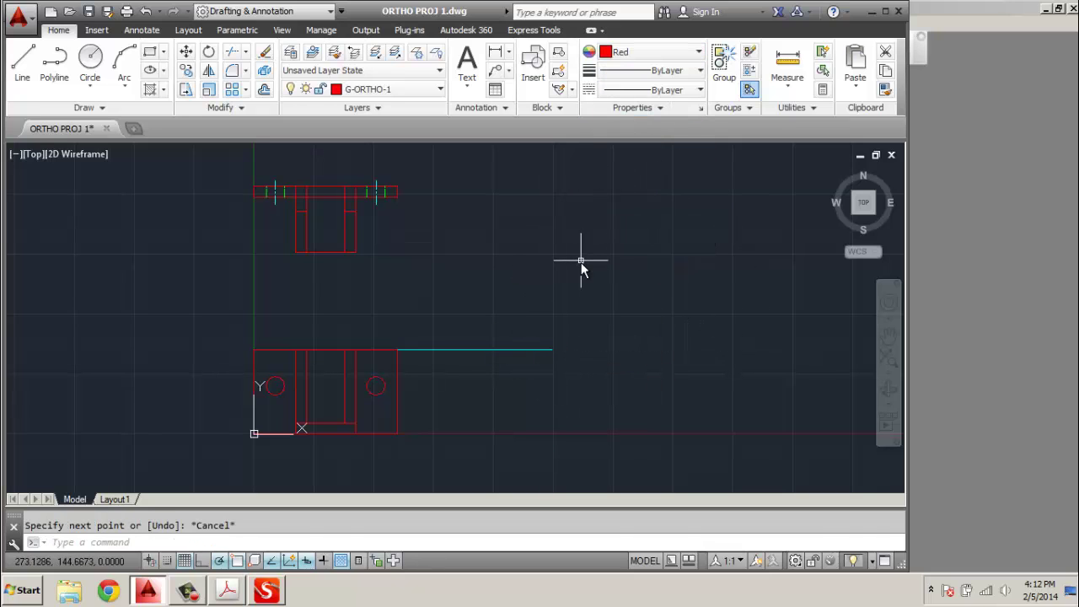
{"action": "key", "text": "ctrl+z"}
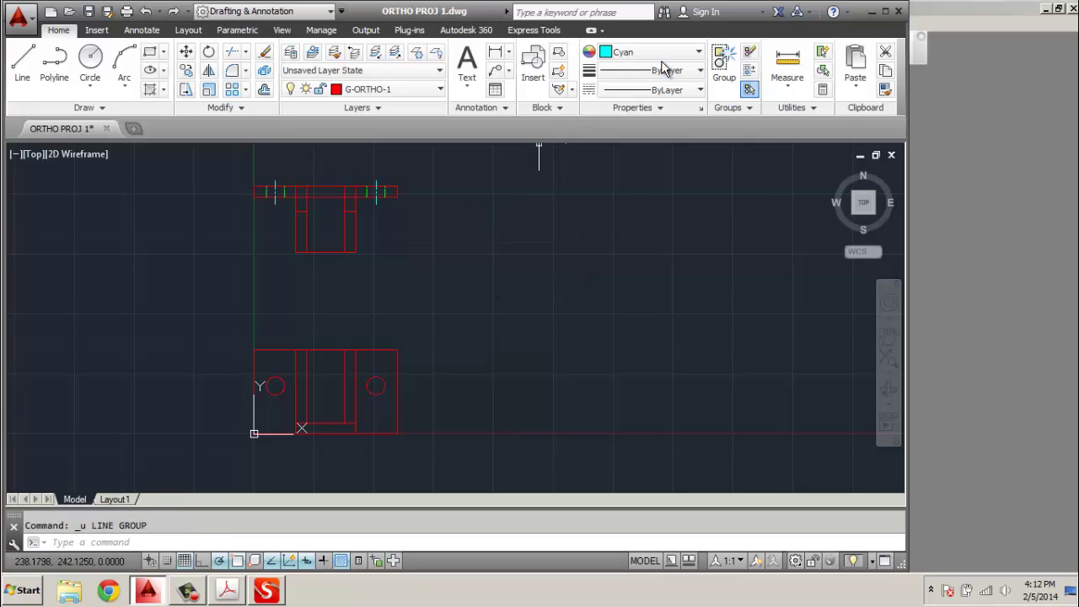
{"action": "left_click", "coordinate": [687, 52]}
{"action": "left_click", "coordinate": [647, 110]}
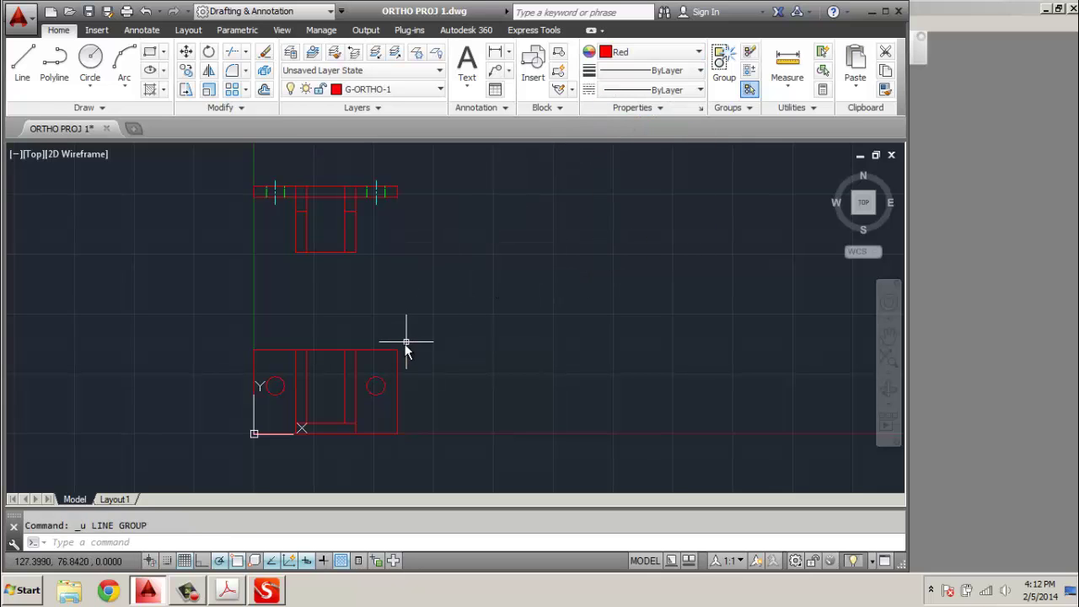
- Zoom in on the front view and set the current drawing colour to Red
{"action": "middle_click_drag", "start_coordinate": [322, 239], "coordinate": [487, 320]}
{"action": "scroll", "coordinate": [487, 321], "scroll_direction": "up", "scroll_amount": 2}
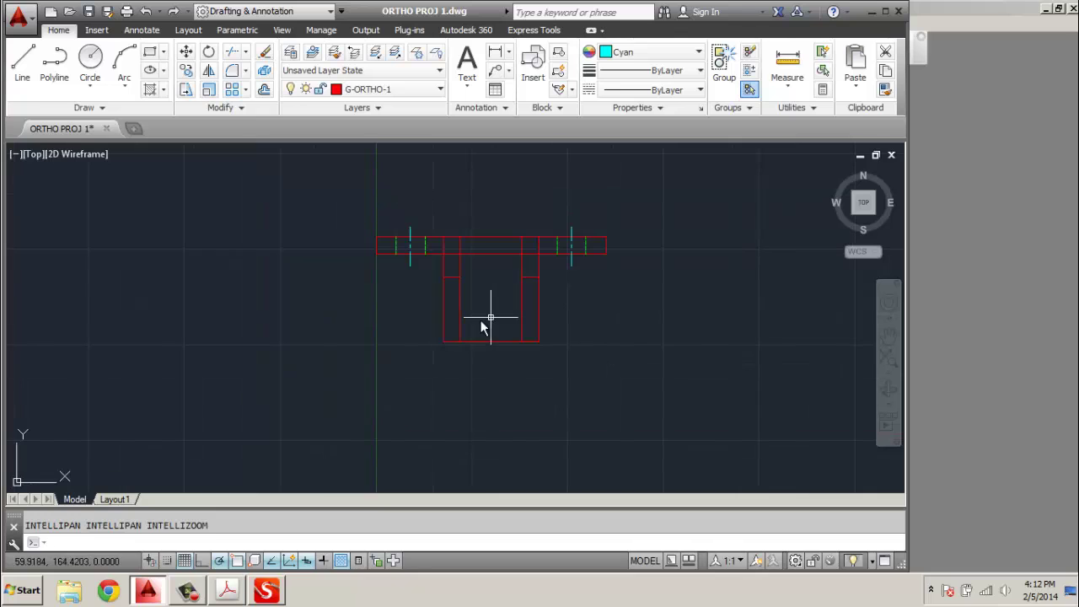
{"action": "scroll", "coordinate": [485, 322], "scroll_direction": "down", "scroll_amount": 3}
{"action": "scroll", "coordinate": [510, 350], "scroll_direction": "up", "scroll_amount": 3}
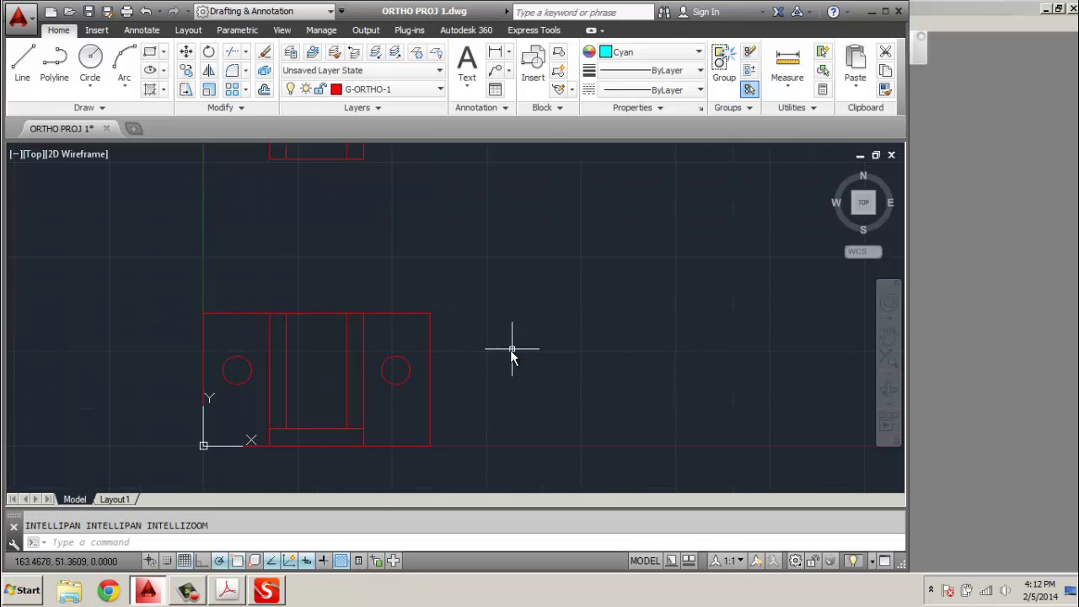
{"action": "left_click", "coordinate": [22, 63]}
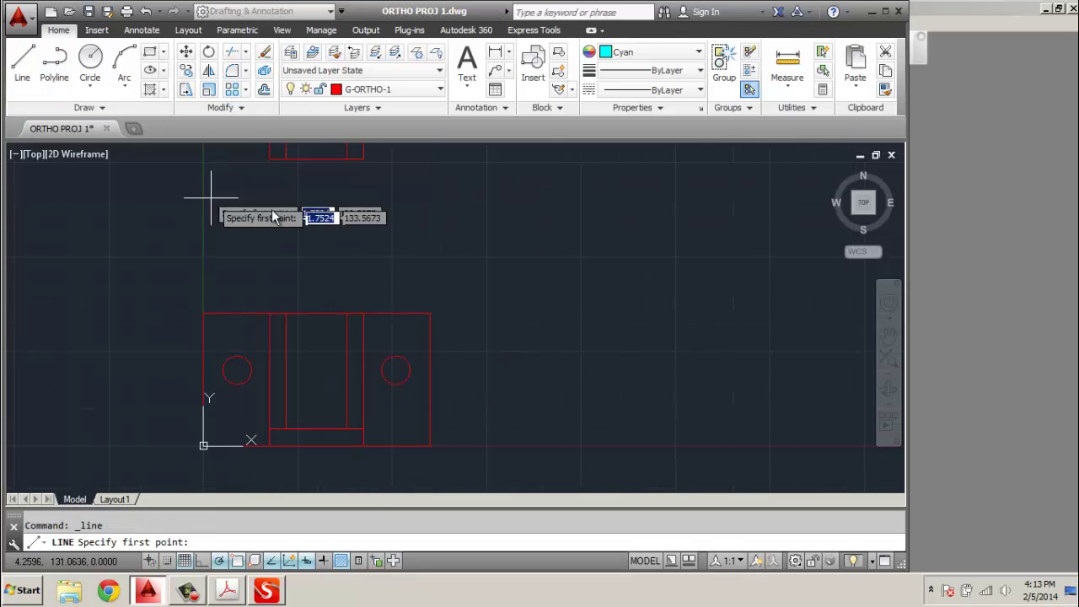
{"action": "left_click", "coordinate": [683, 57]}
{"action": "left_click", "coordinate": [666, 109]}
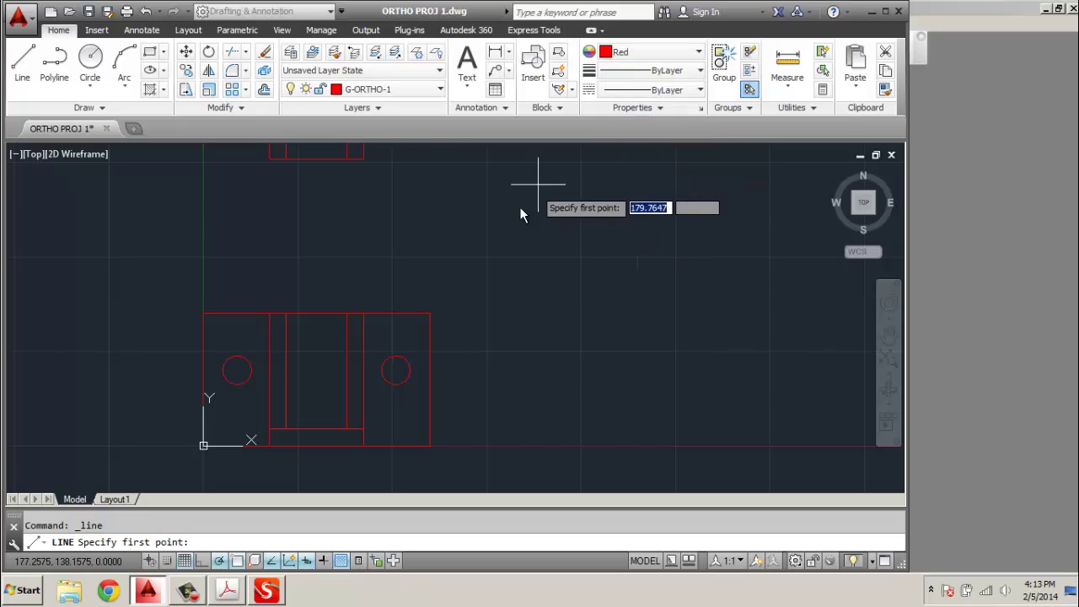
- Draw red horizontal projection lines rightward from the front view's top and bottom edges
{"action": "left_click", "coordinate": [430, 314]}
{"action": "left_click", "coordinate": [762, 312]}
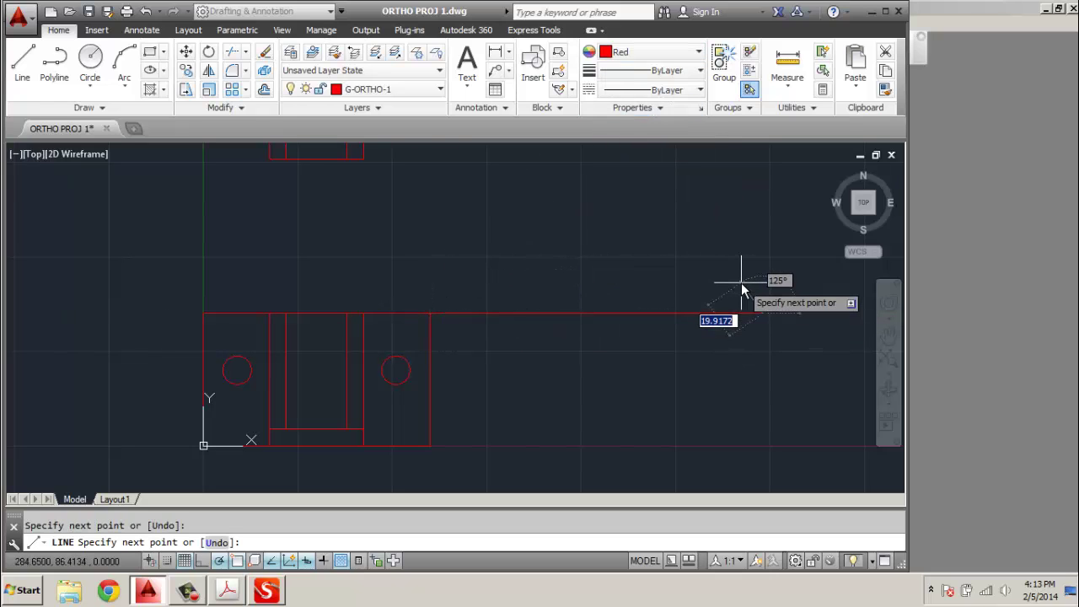
{"action": "key", "text": "Escape"}
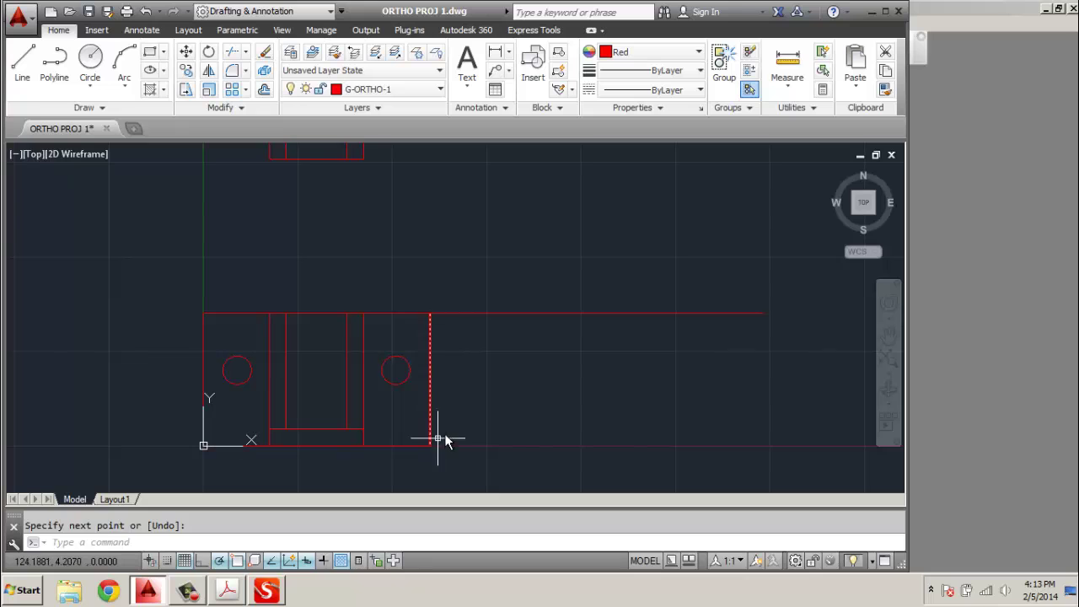
{"action": "key", "text": "Return"}
{"action": "left_click", "coordinate": [429, 445]}
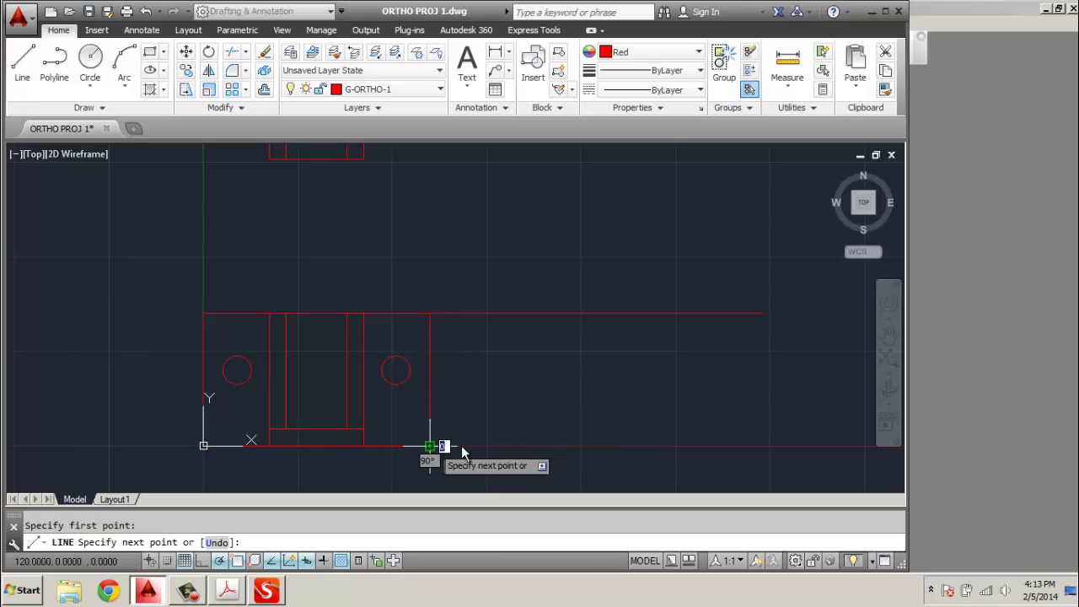
{"action": "left_click", "coordinate": [757, 440]}
{"action": "key", "text": "Escape"}
{"action": "key", "text": "Return"}
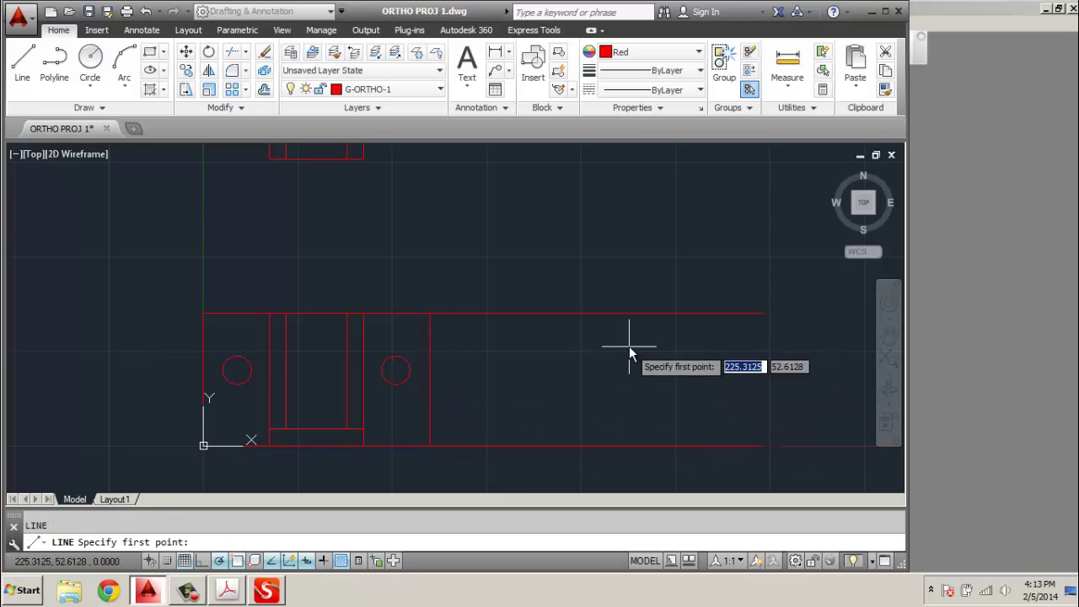
- Draw a horizontal projection line to the right at the inner step height
{"action": "left_click", "coordinate": [365, 431]}
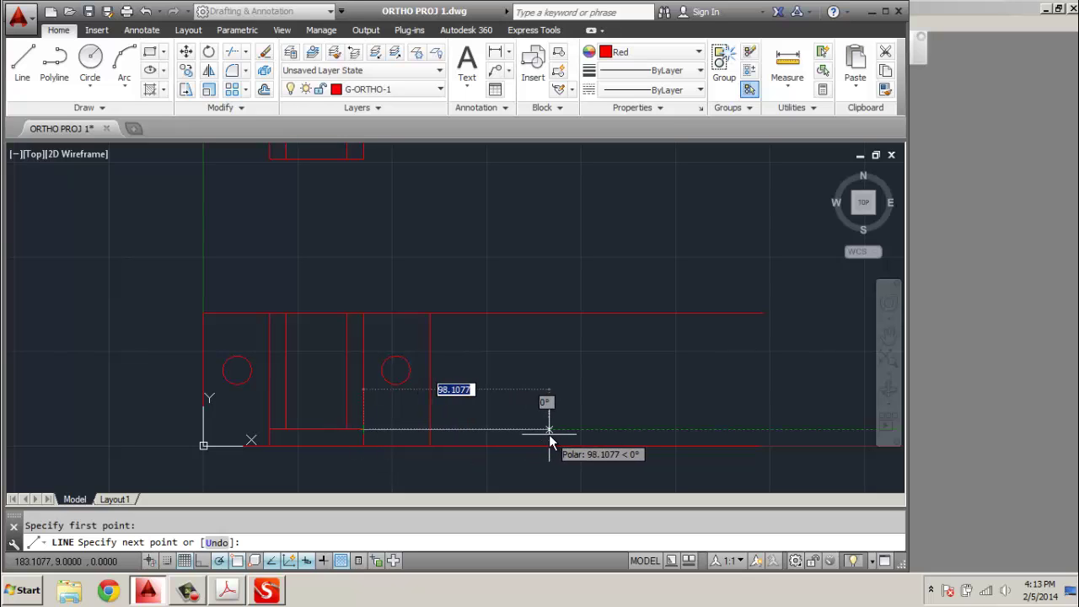
{"action": "key", "text": "Return"}
{"action": "key", "text": "Return"}
{"action": "key", "text": "Return"}
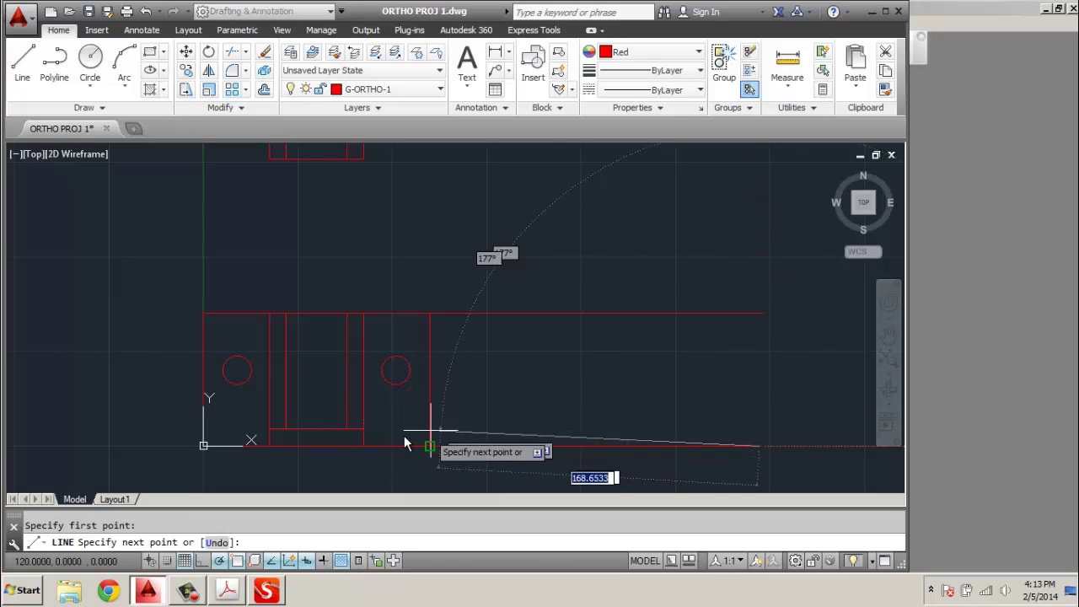
{"action": "key", "text": "Escape"}
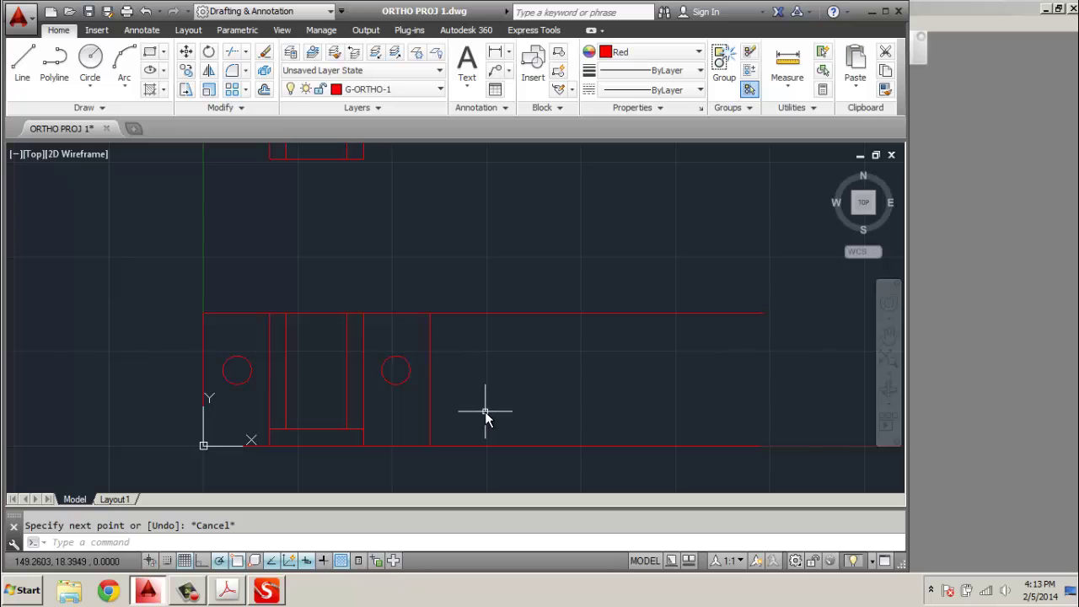
{"action": "key", "text": "Return"}
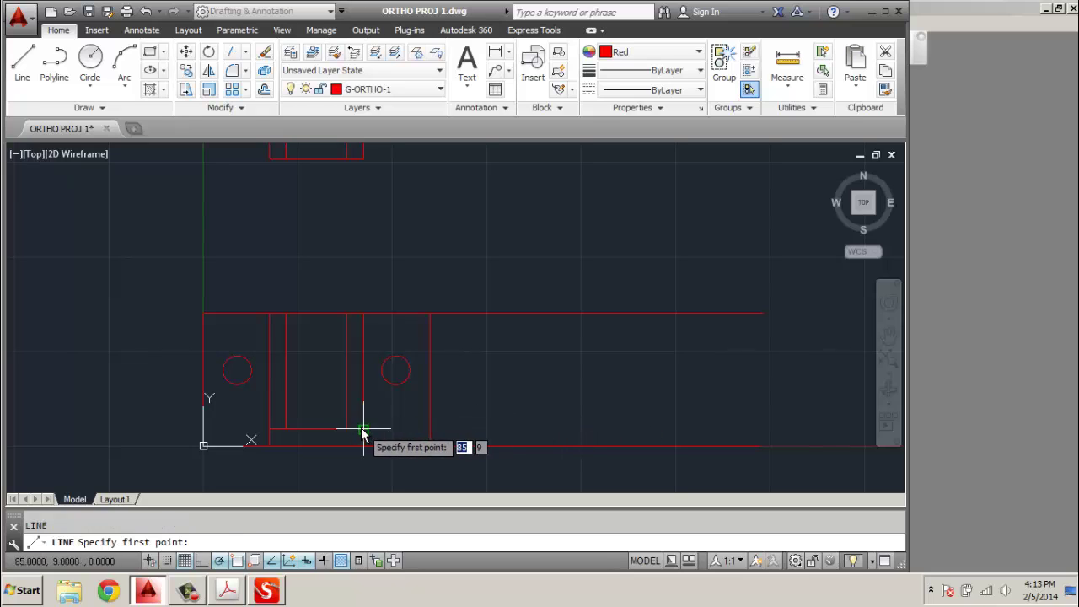
{"action": "left_click", "coordinate": [363, 429]}
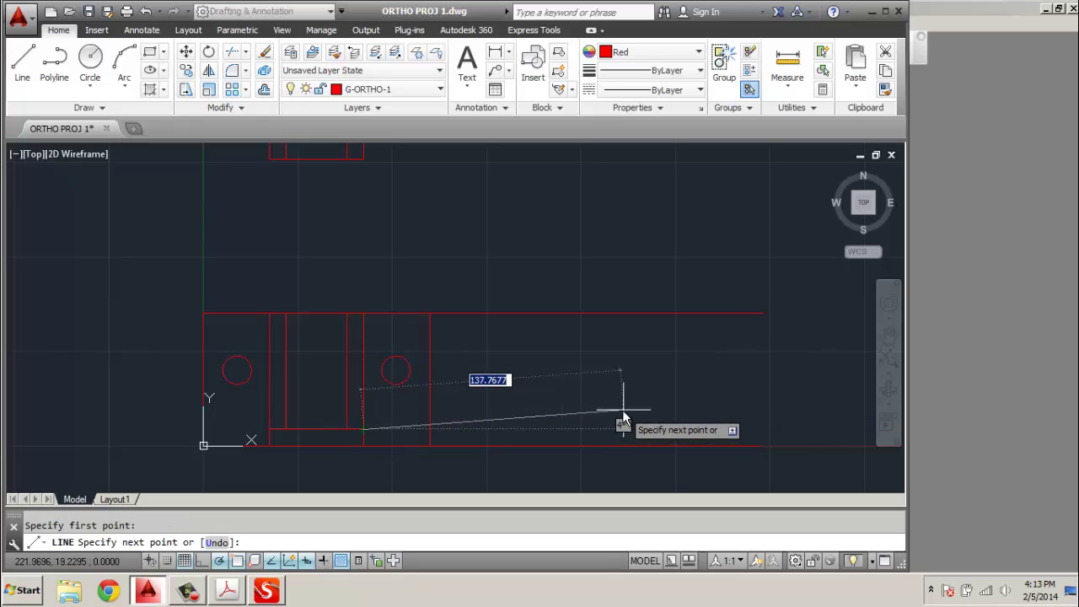
{"action": "key", "text": "Escape"}
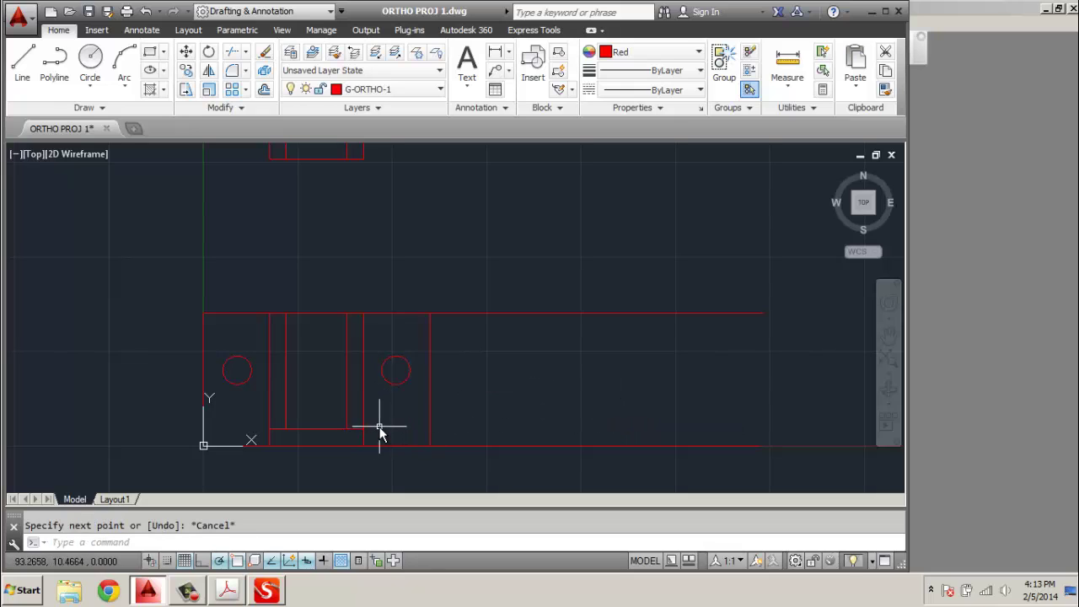
{"action": "key", "text": "Return"}
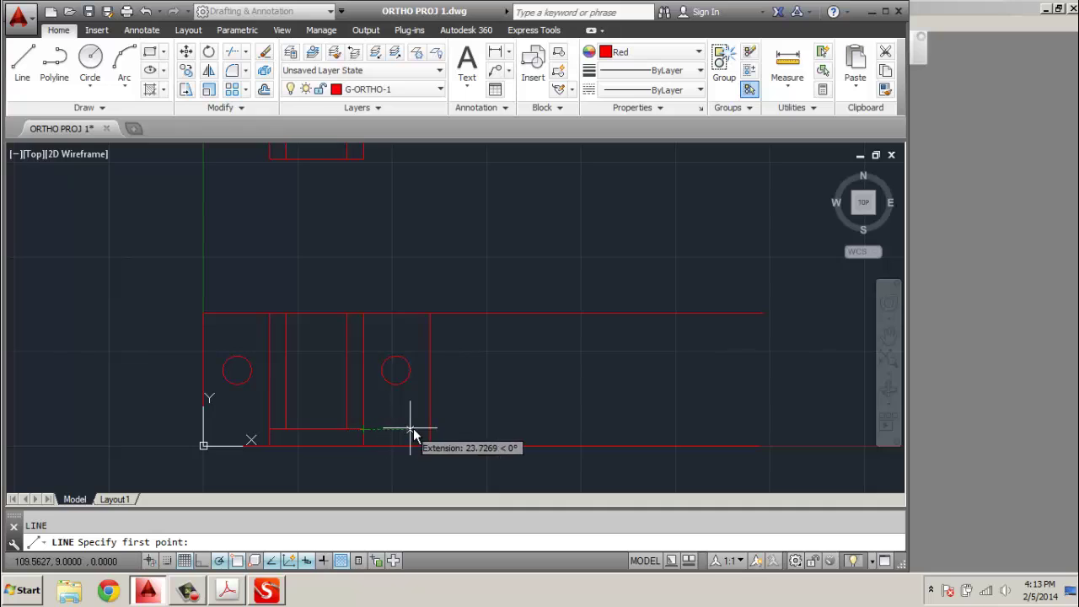
{"action": "left_click", "coordinate": [465, 429]}
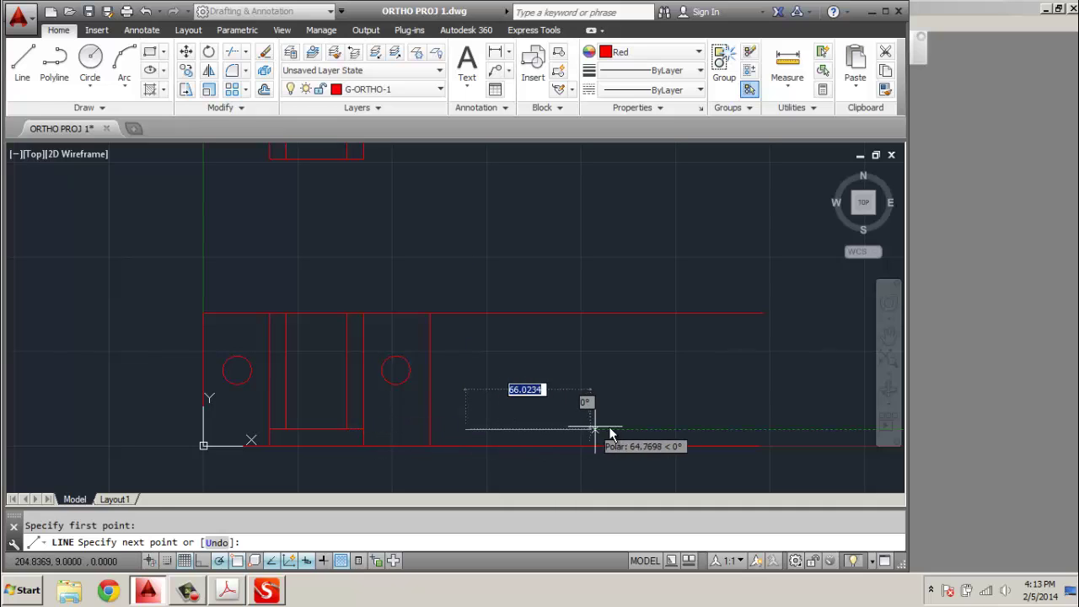
{"action": "left_click", "coordinate": [757, 429]}
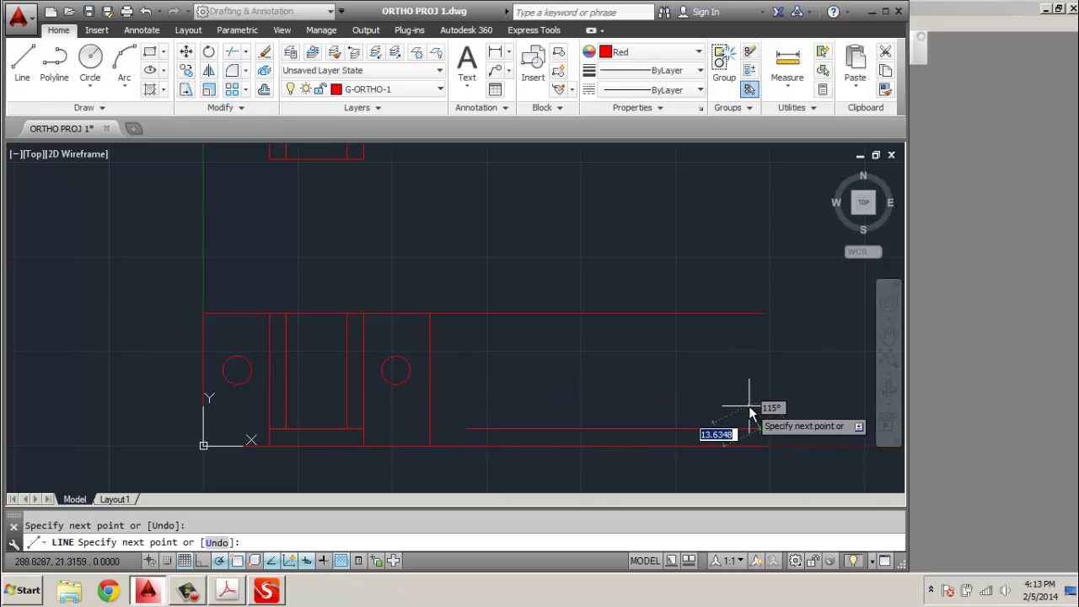
{"action": "key", "text": "Return"}
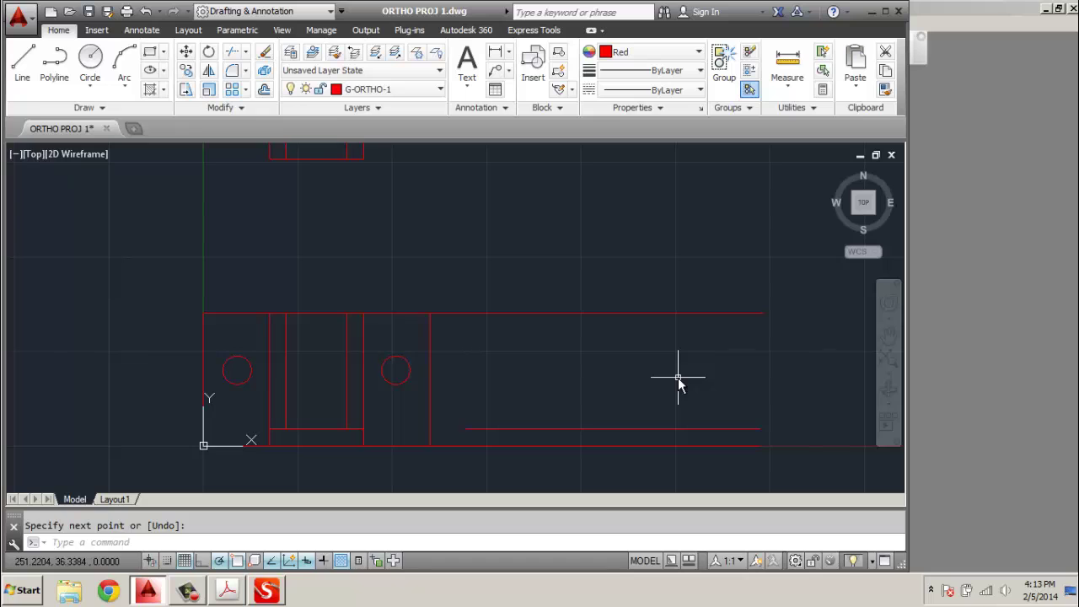
- Draw the side view's right vertical projection line and a second one offset 9 units from it
{"action": "key", "text": "Return"}
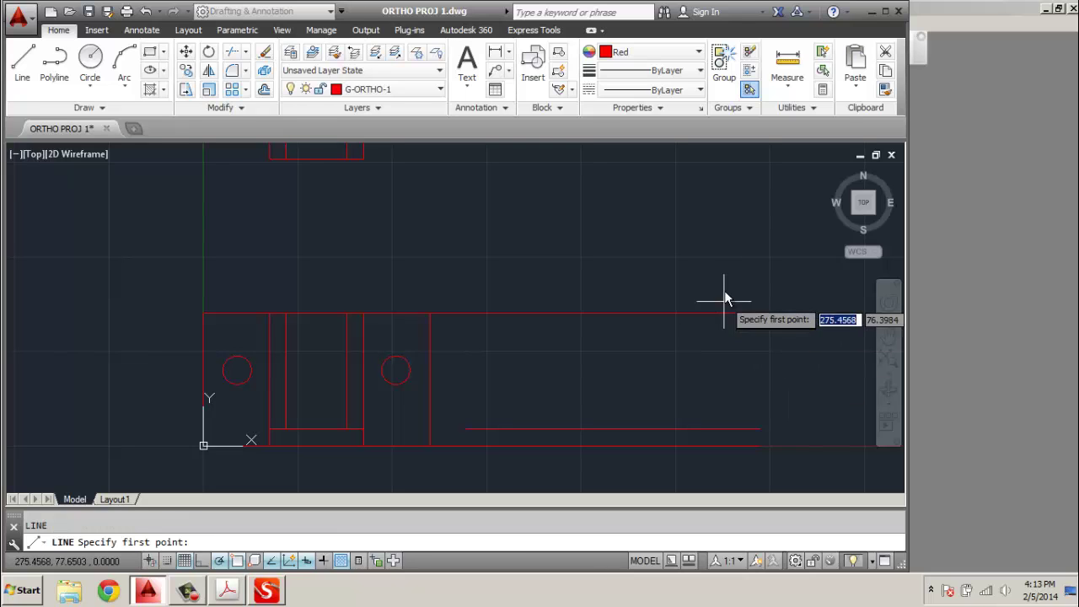
{"action": "left_click", "coordinate": [724, 284]}
{"action": "left_click", "coordinate": [725, 465]}
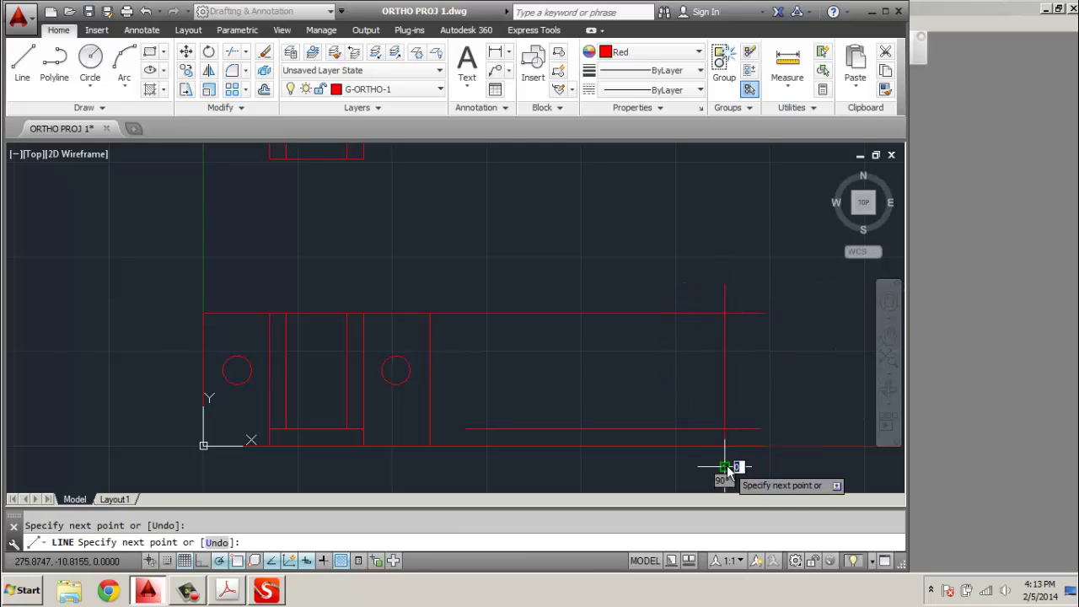
{"action": "key", "text": "Return"}
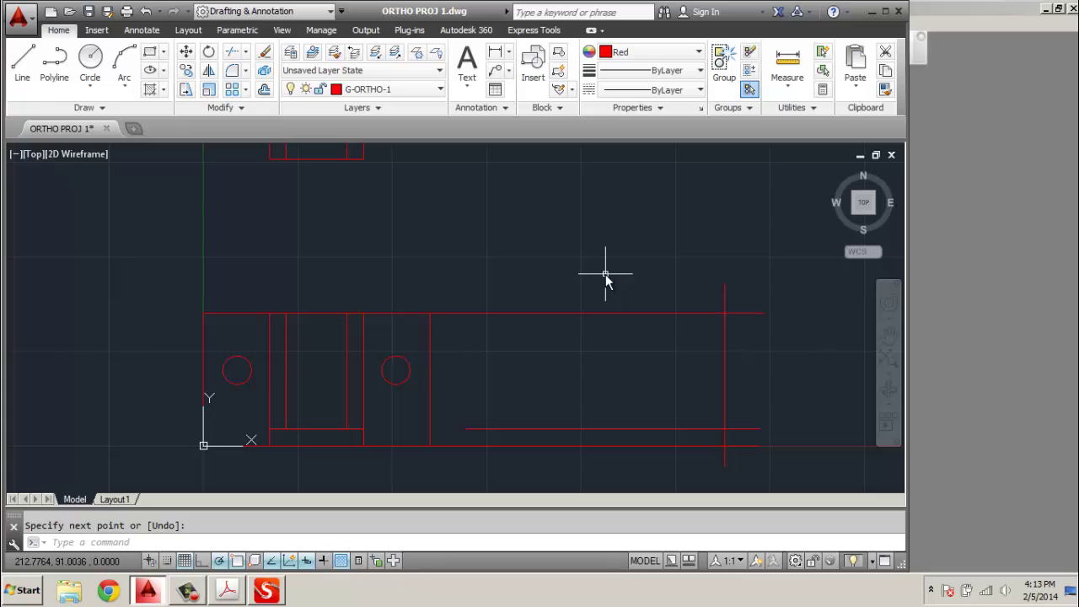
{"action": "key", "text": "Return"}
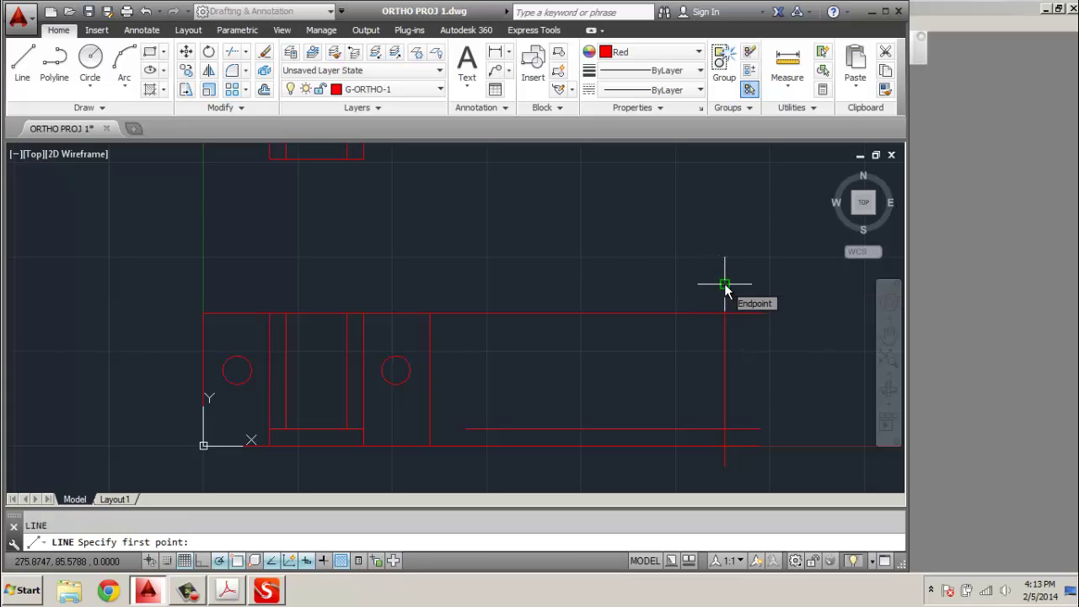
{"action": "type", "text": "9"}
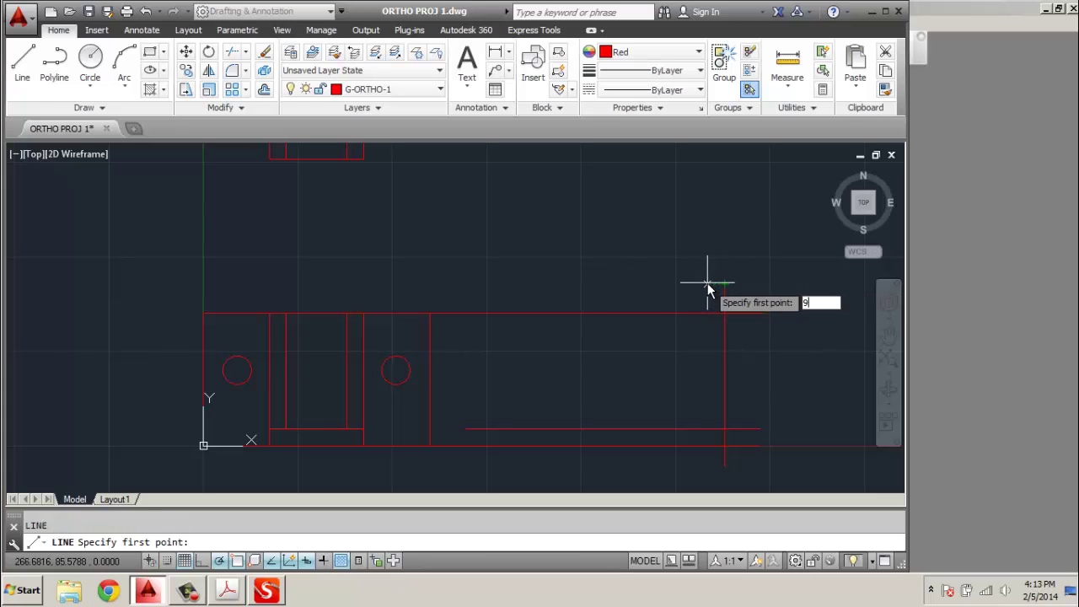
{"action": "key", "text": "Return"}
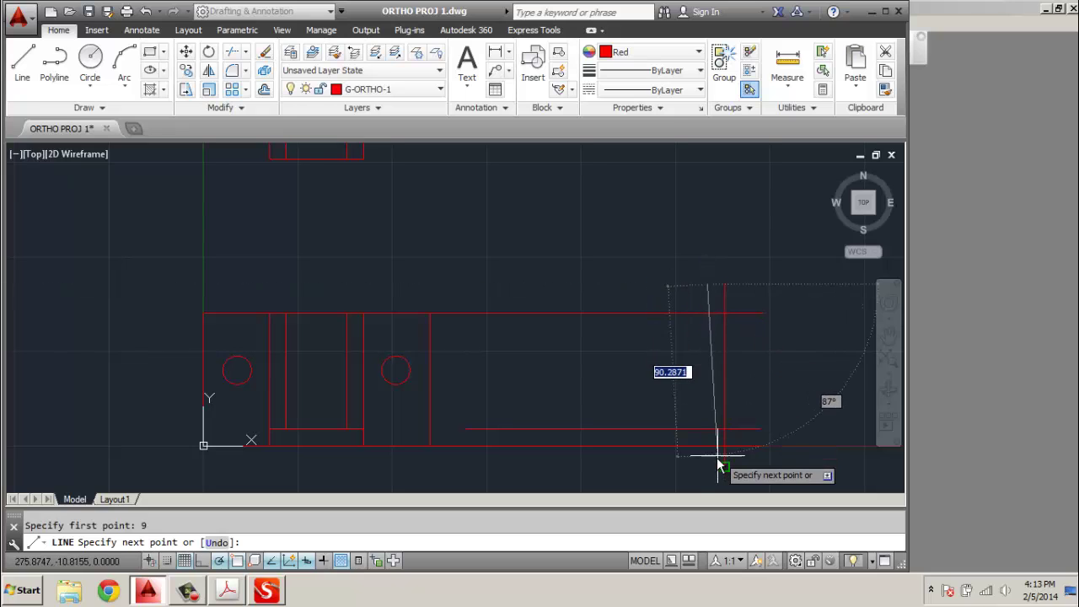
{"action": "left_click", "coordinate": [709, 464]}
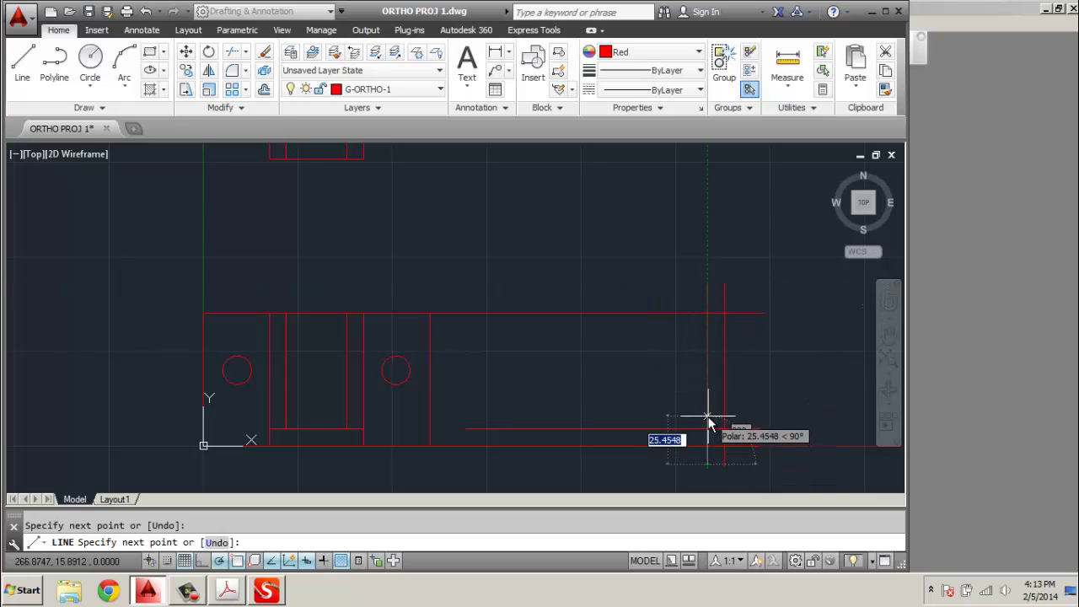
{"action": "key", "text": "Return"}
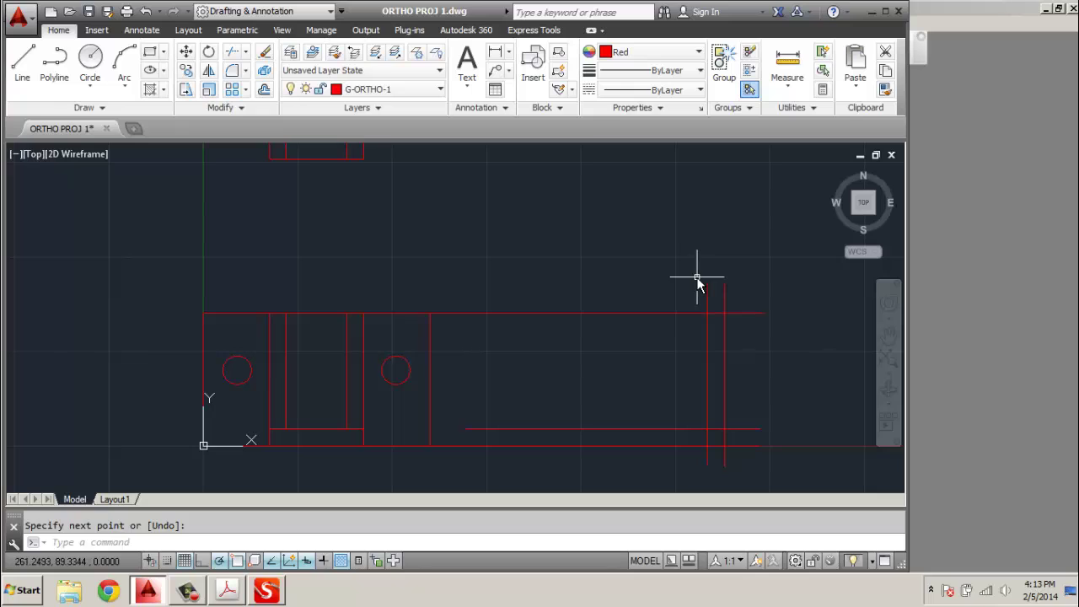
- Add vertical projection lines offset 12 and 55 units further left
{"action": "key", "text": "Return"}
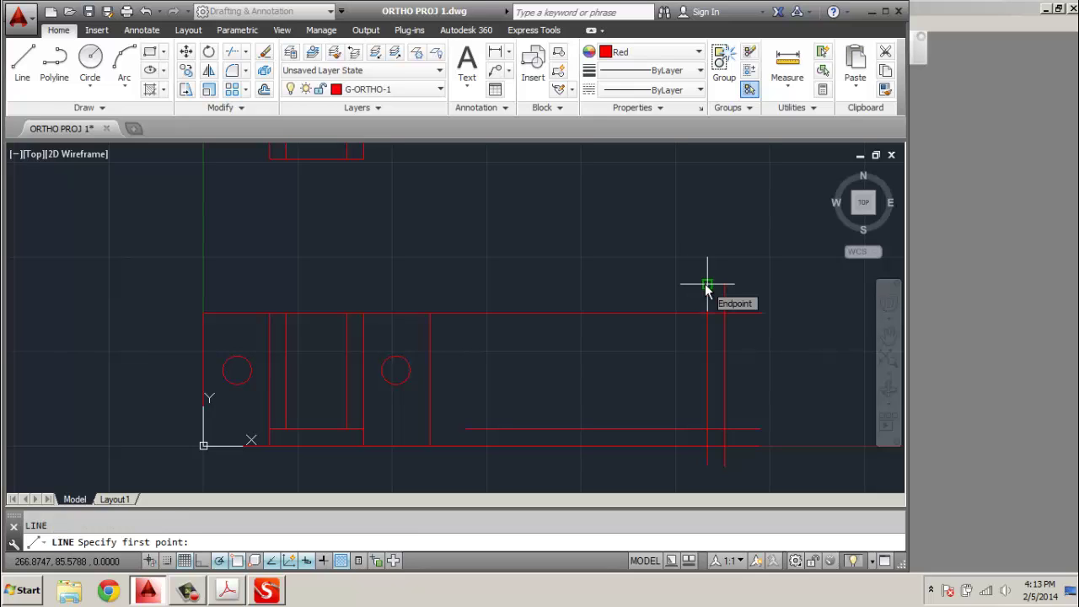
{"action": "type", "text": "12"}
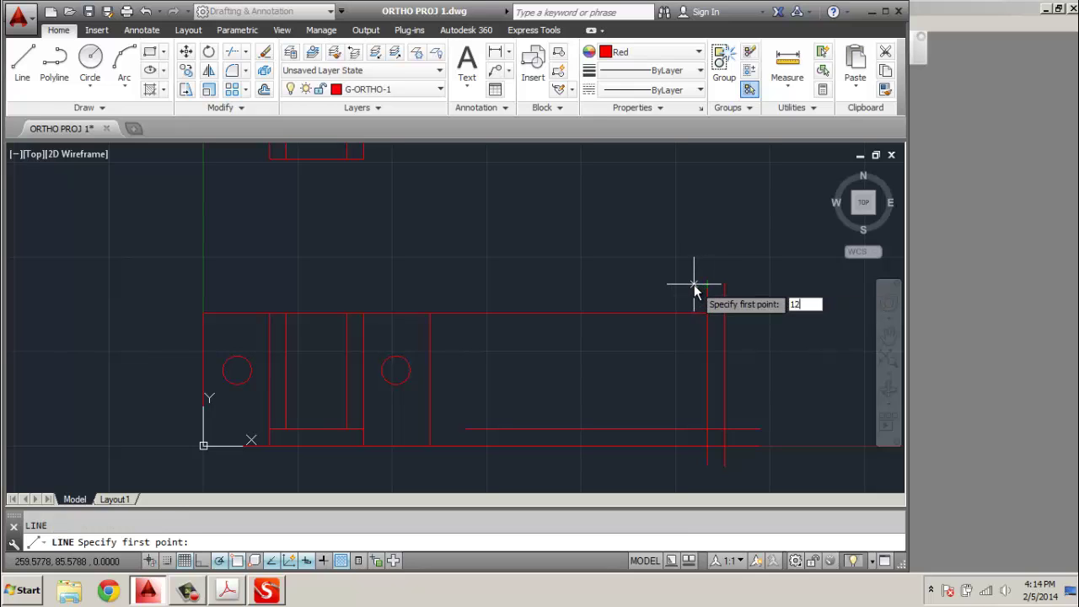
{"action": "key", "text": "Return"}
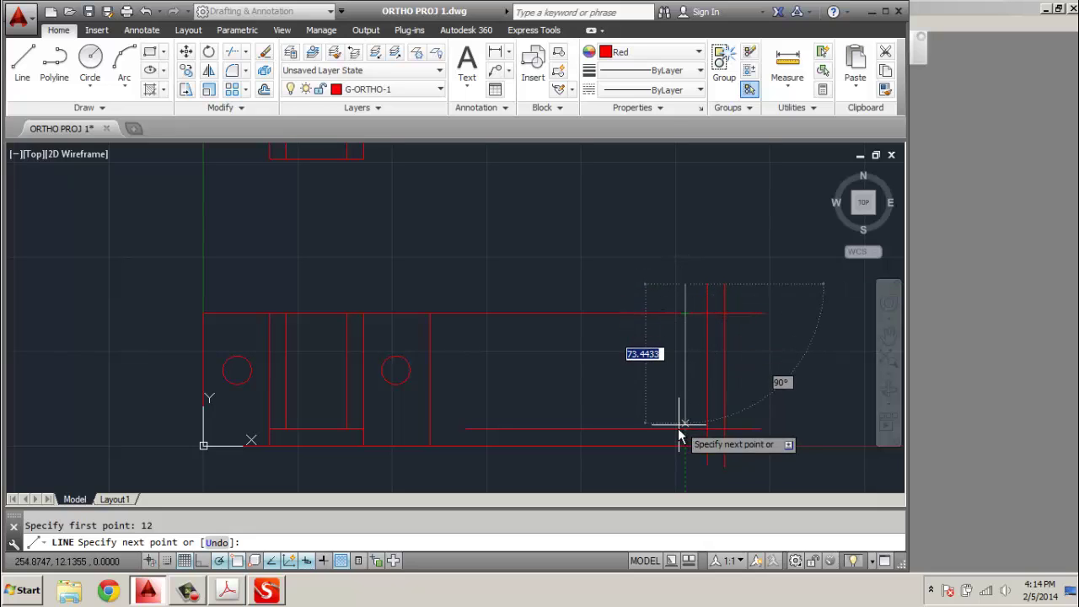
{"action": "left_click", "coordinate": [680, 456]}
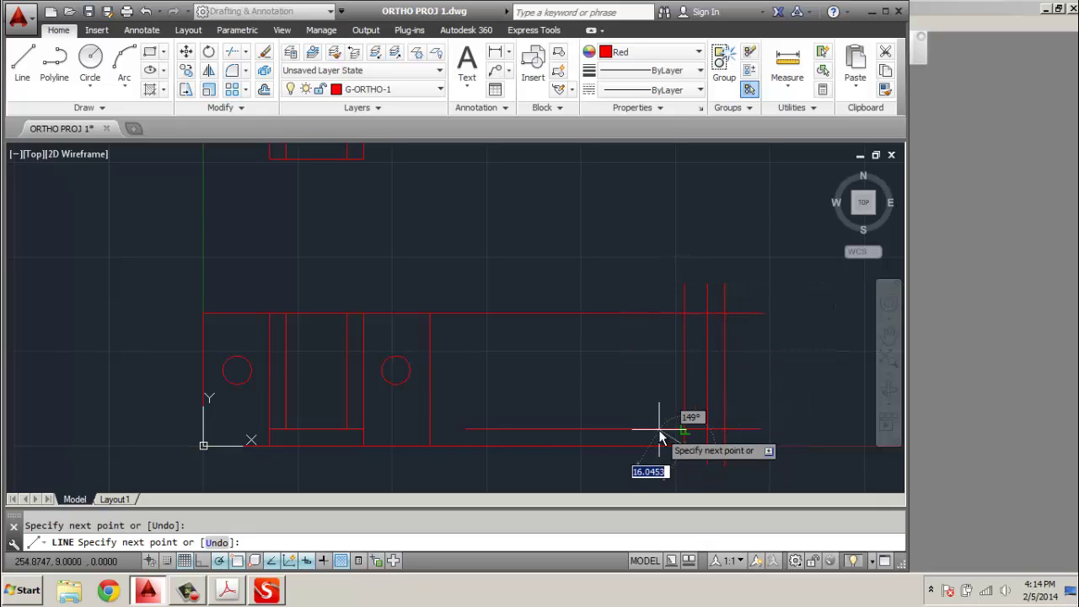
{"action": "key", "text": "Return"}
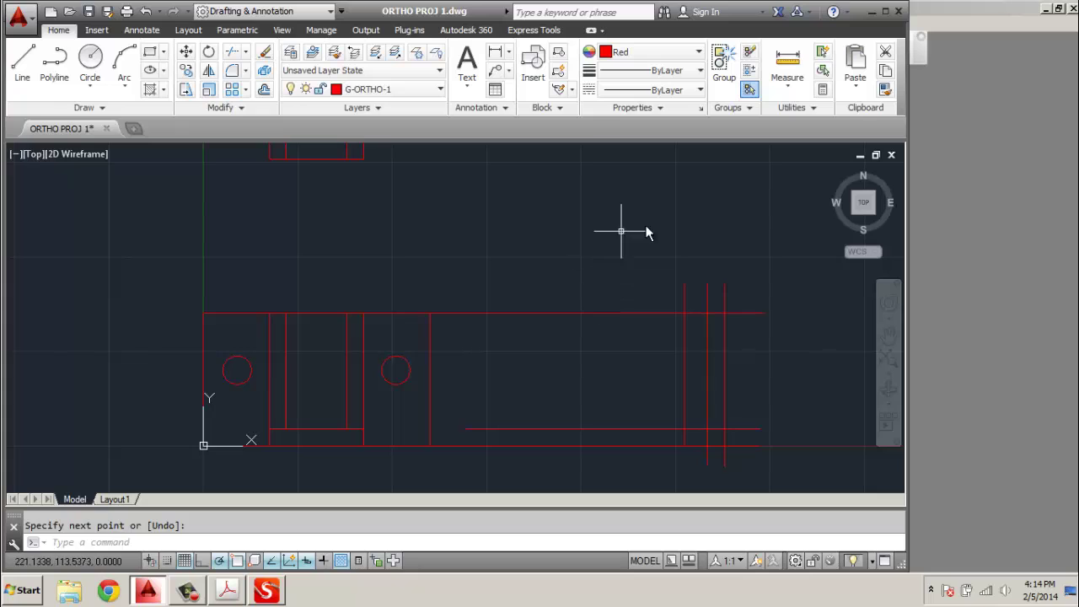
{"action": "key", "text": "Return"}
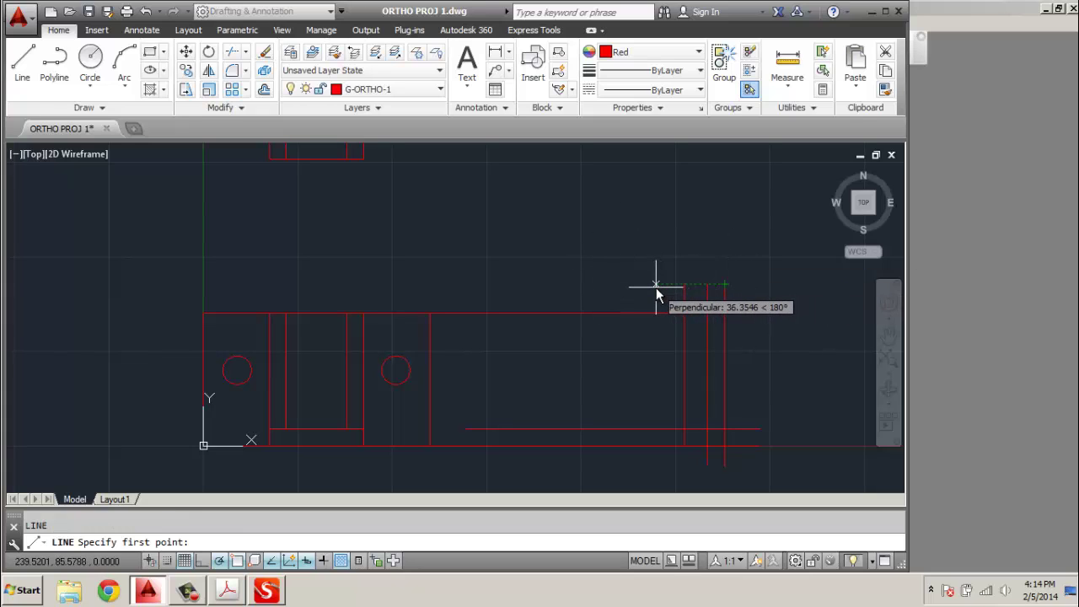
{"action": "type", "text": "55"}
{"action": "key", "text": "Return"}
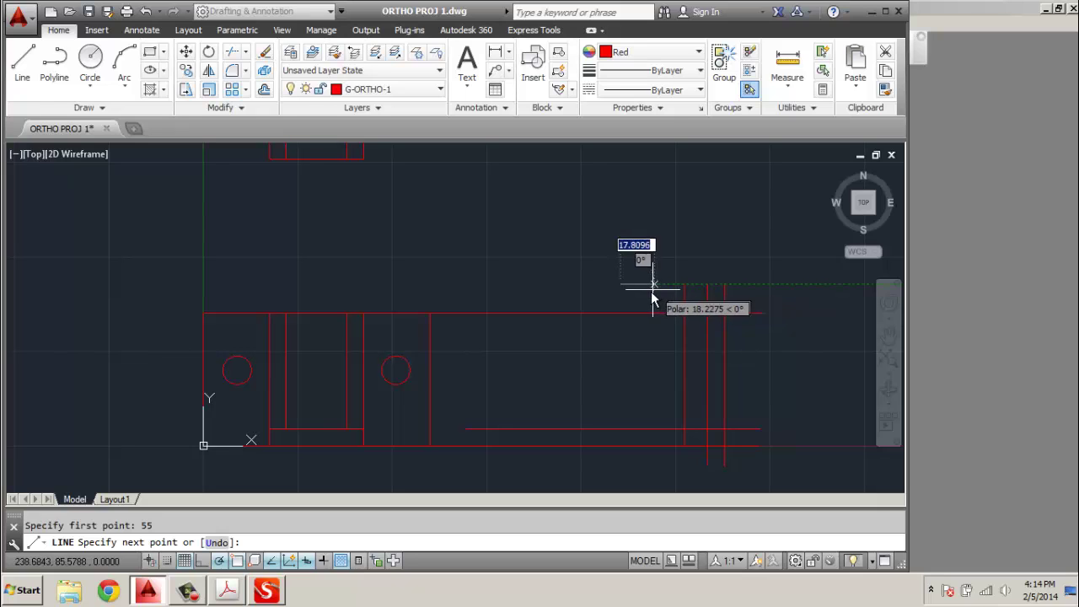
{"action": "left_click", "coordinate": [620, 461]}
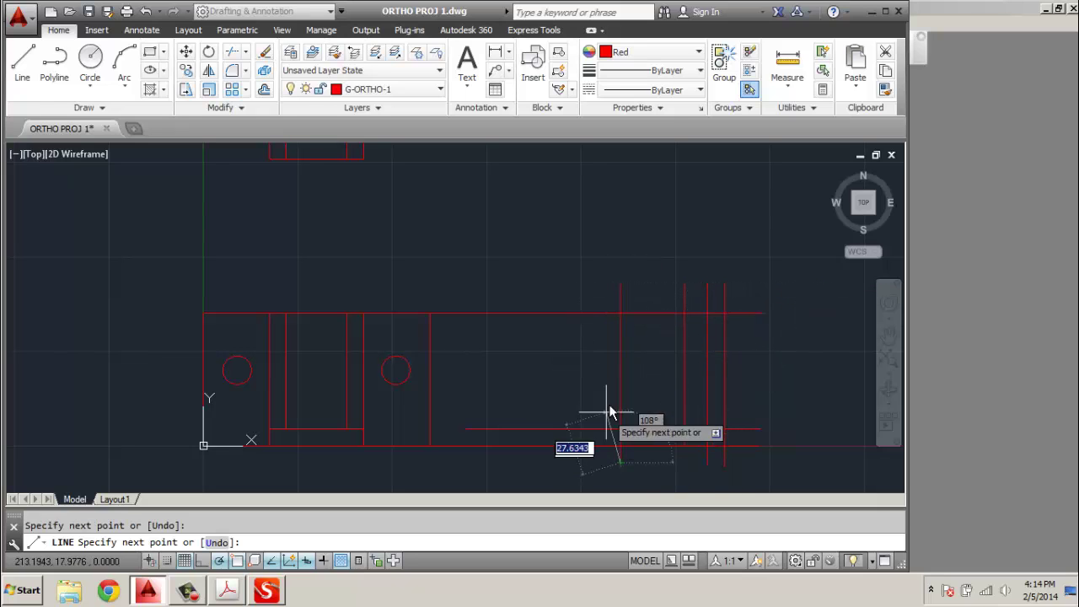
{"action": "key", "text": "Escape"}
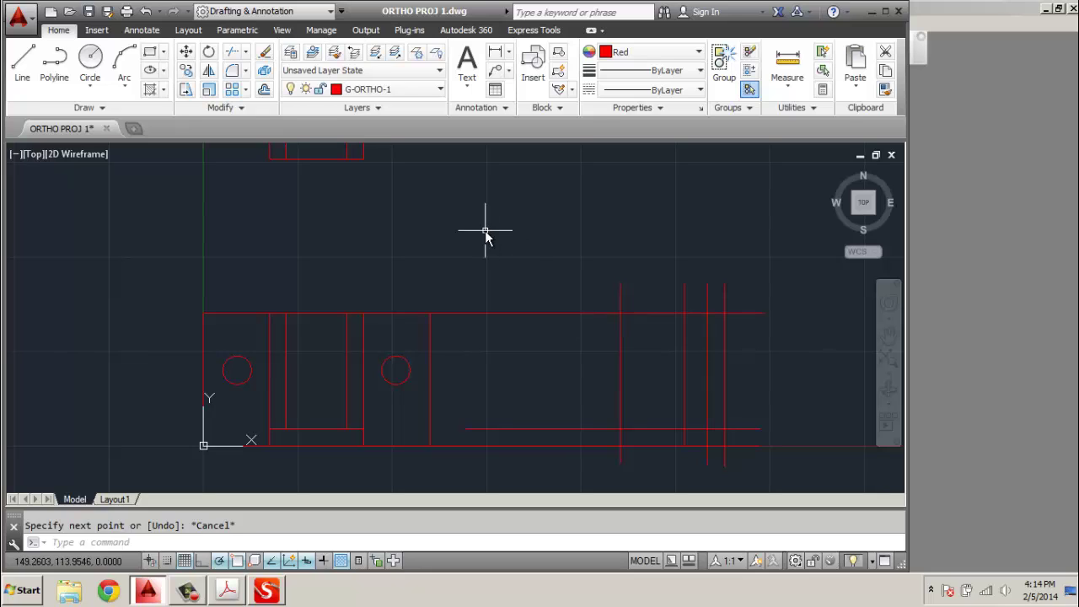
- Trim the horizontal extensions left of the side view and excess pieces of the lower line
{"action": "type", "text": "TR"}
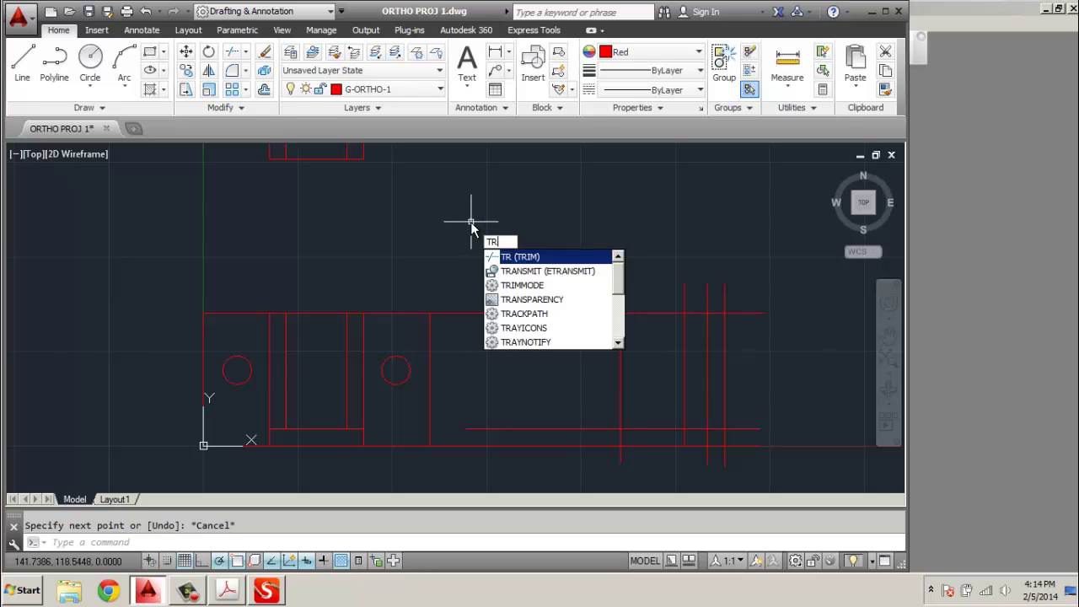
{"action": "key", "text": "Return"}
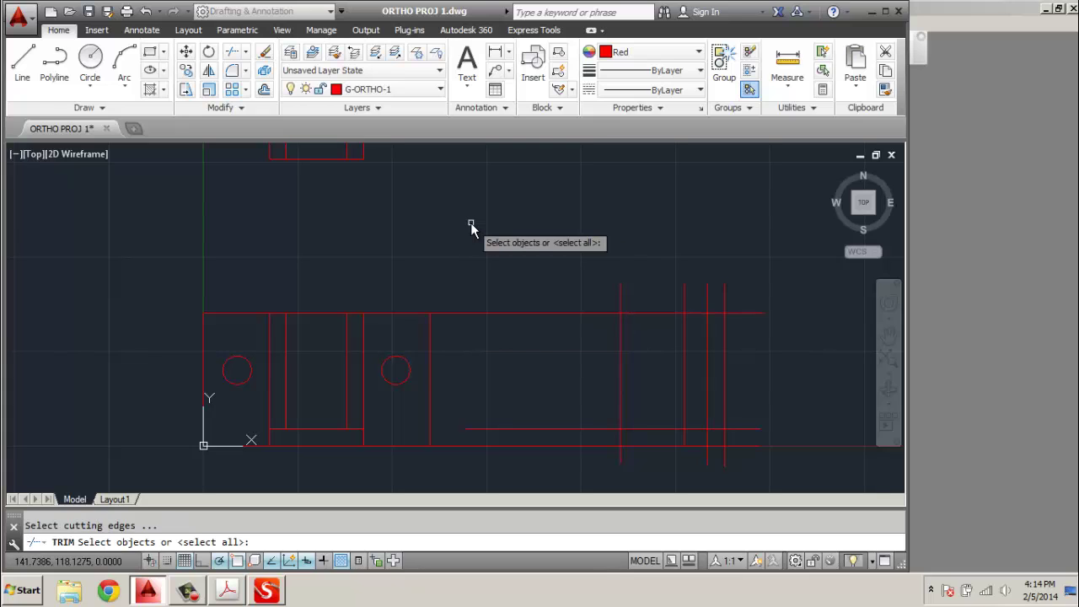
{"action": "key", "text": "Return"}
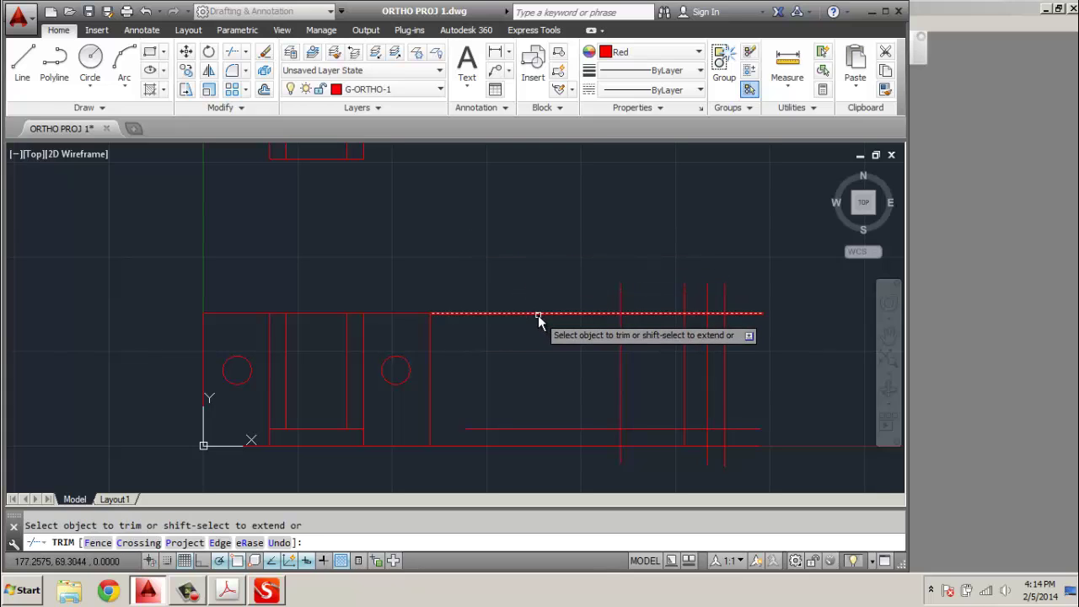
{"action": "left_click", "coordinate": [540, 315]}
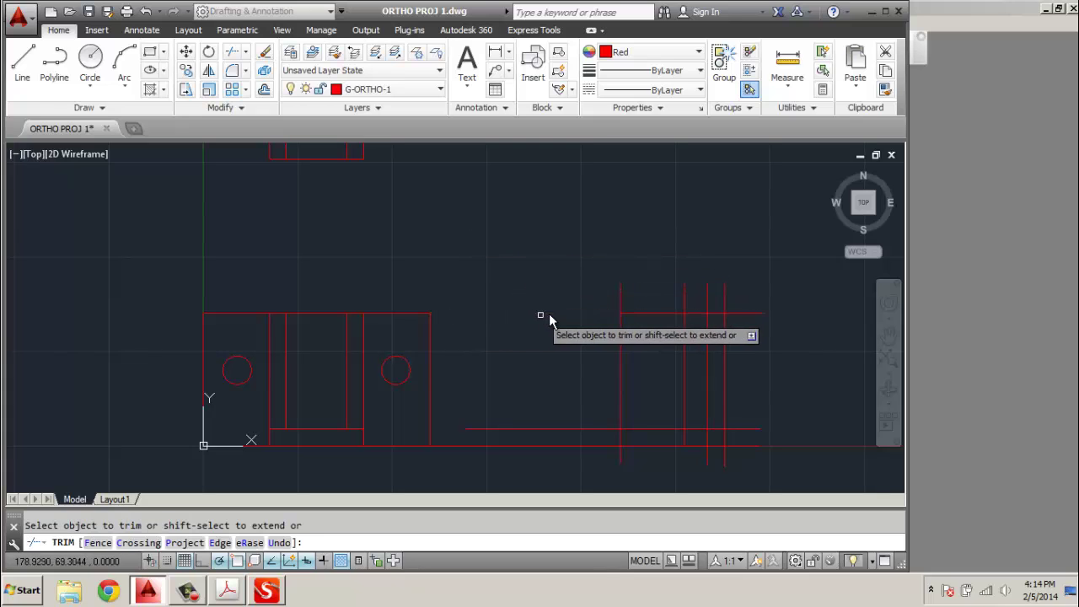
{"action": "left_click", "coordinate": [540, 429]}
{"action": "left_click", "coordinate": [552, 446]}
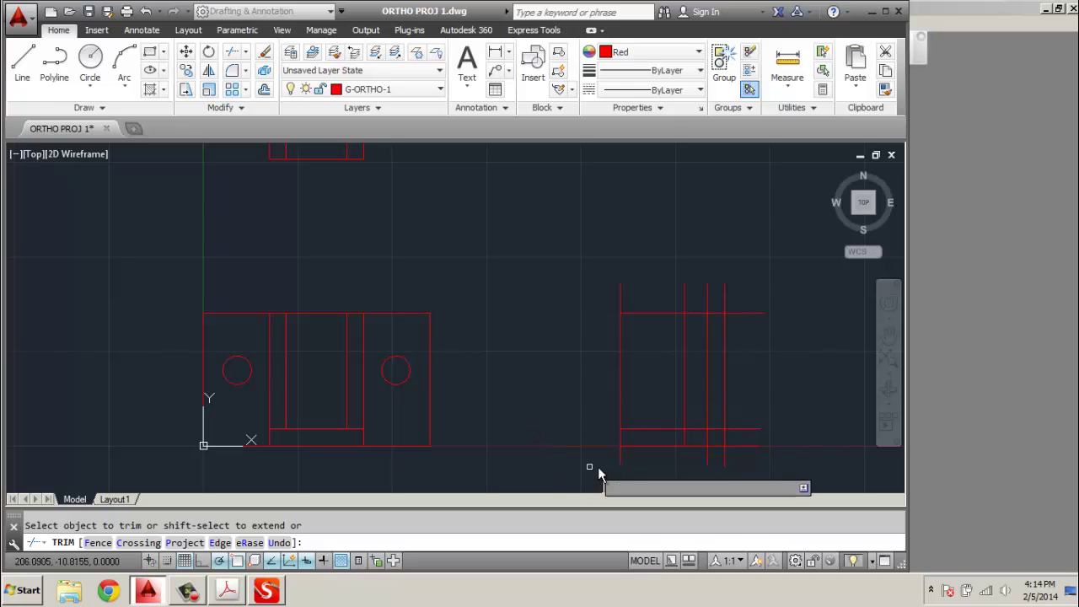
{"action": "left_click", "coordinate": [621, 458]}
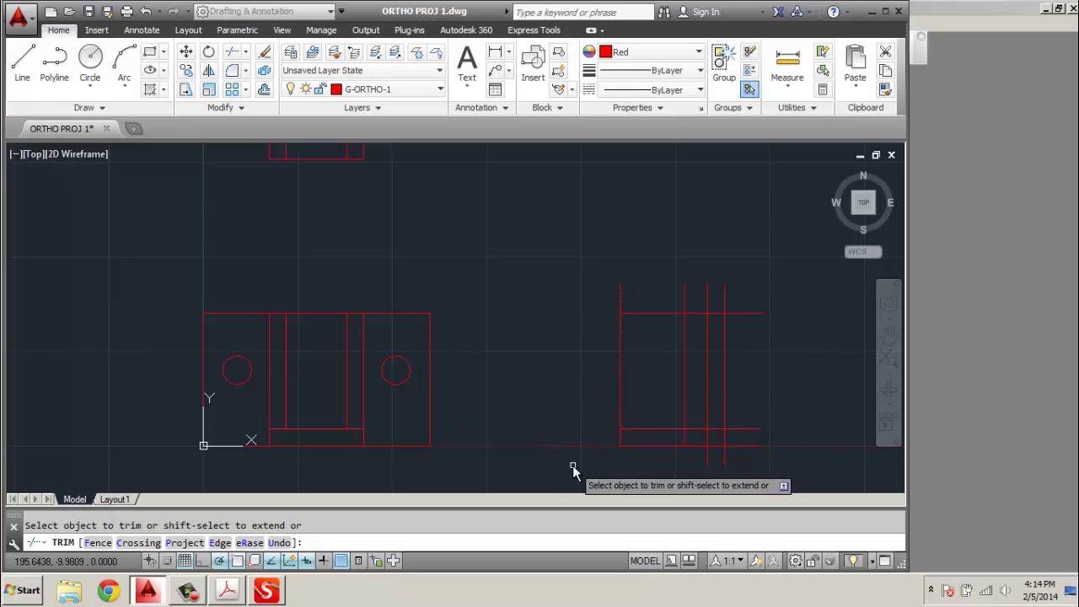
{"action": "left_click", "coordinate": [662, 430]}
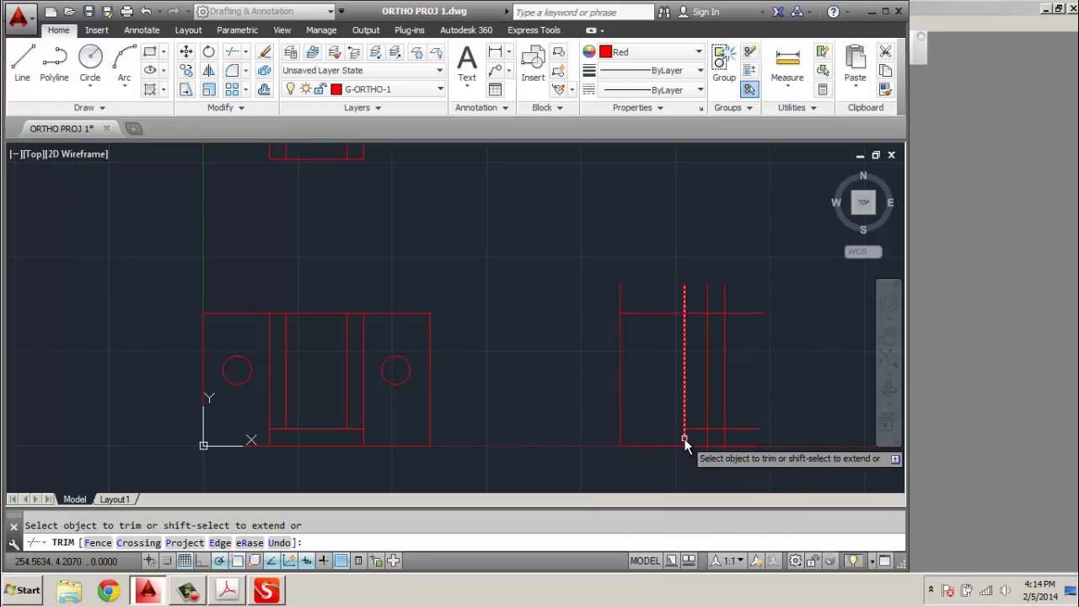
{"action": "left_click", "coordinate": [684, 438]}
{"action": "left_click", "coordinate": [697, 429]}
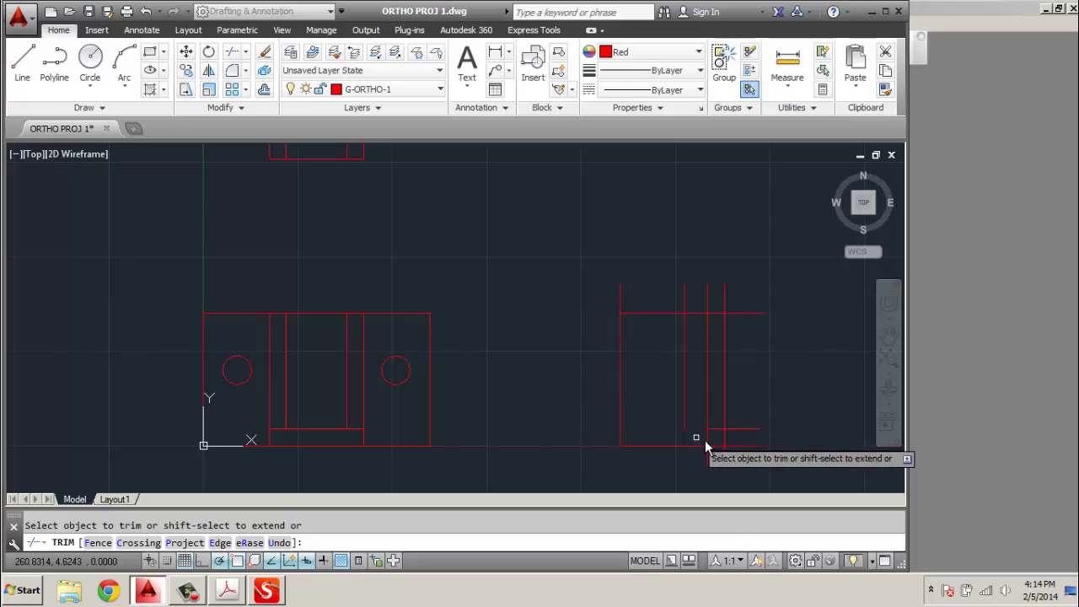
{"action": "left_click", "coordinate": [718, 431]}
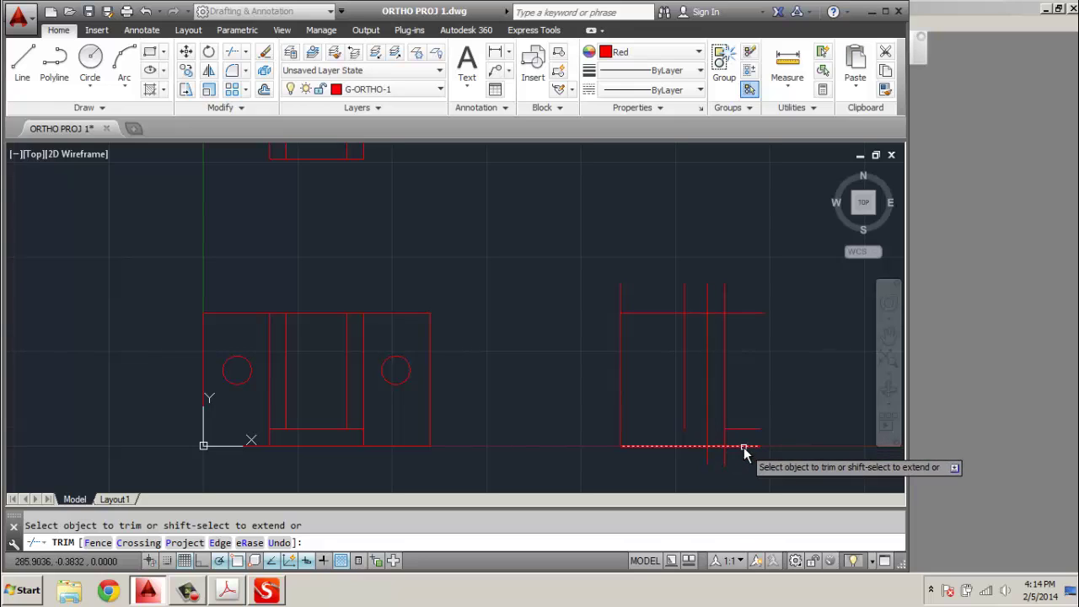
- Trim the right overhangs and vertical line ends, and remove the inner vertical inside the box
{"action": "left_click", "coordinate": [743, 453]}
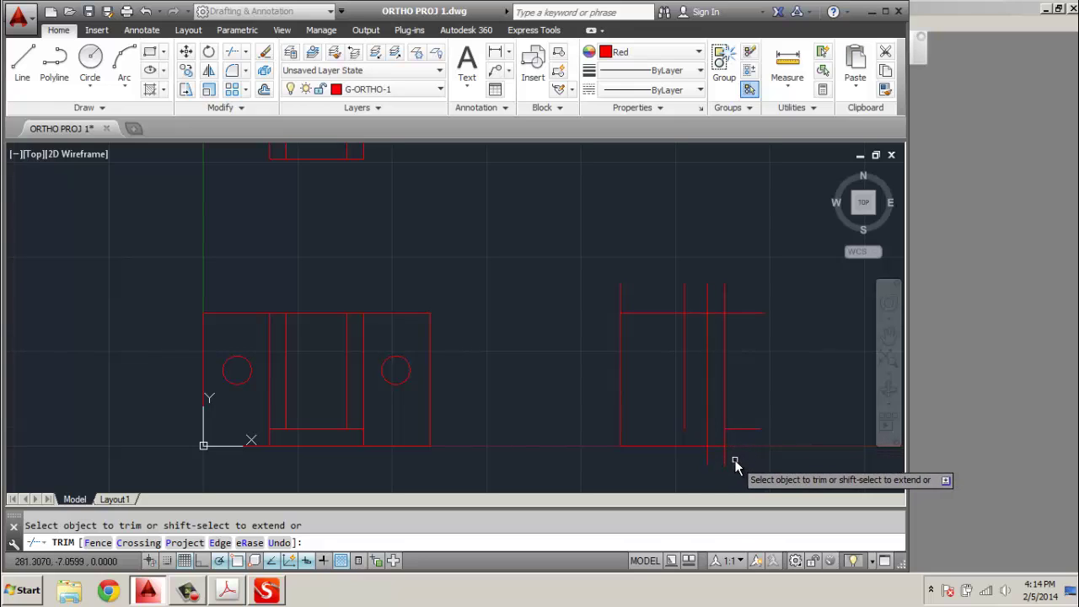
{"action": "left_click", "coordinate": [708, 456]}
{"action": "left_click", "coordinate": [725, 456]}
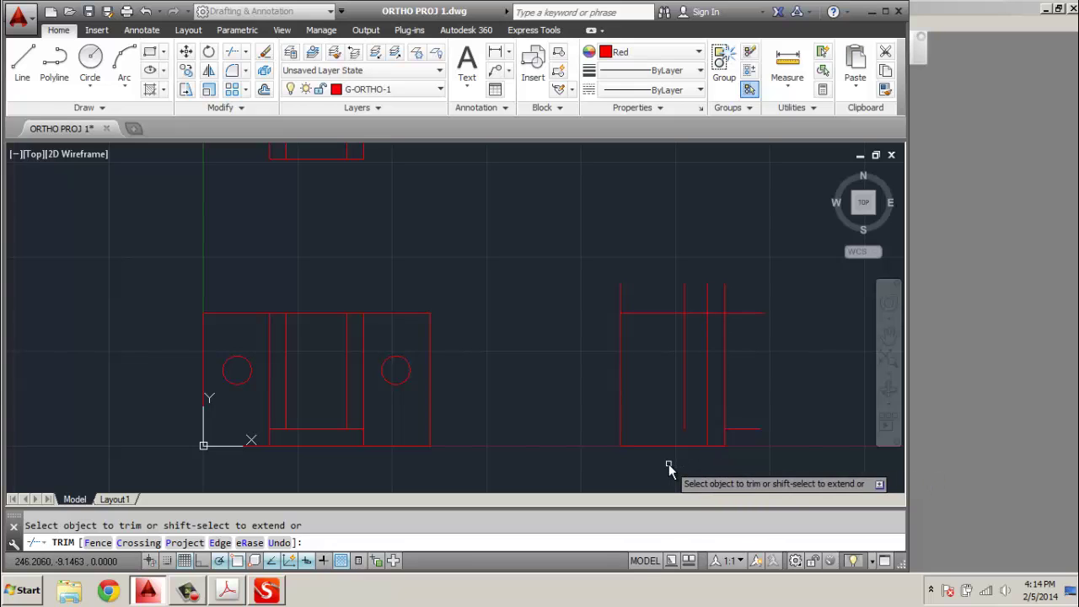
{"action": "left_click", "coordinate": [749, 313]}
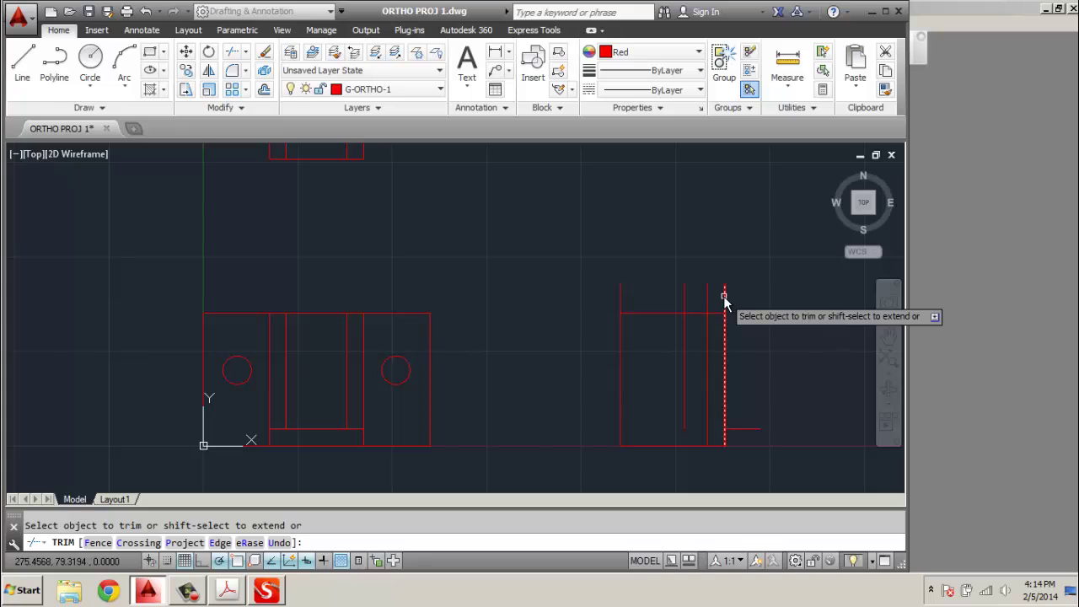
{"action": "left_click", "coordinate": [723, 296]}
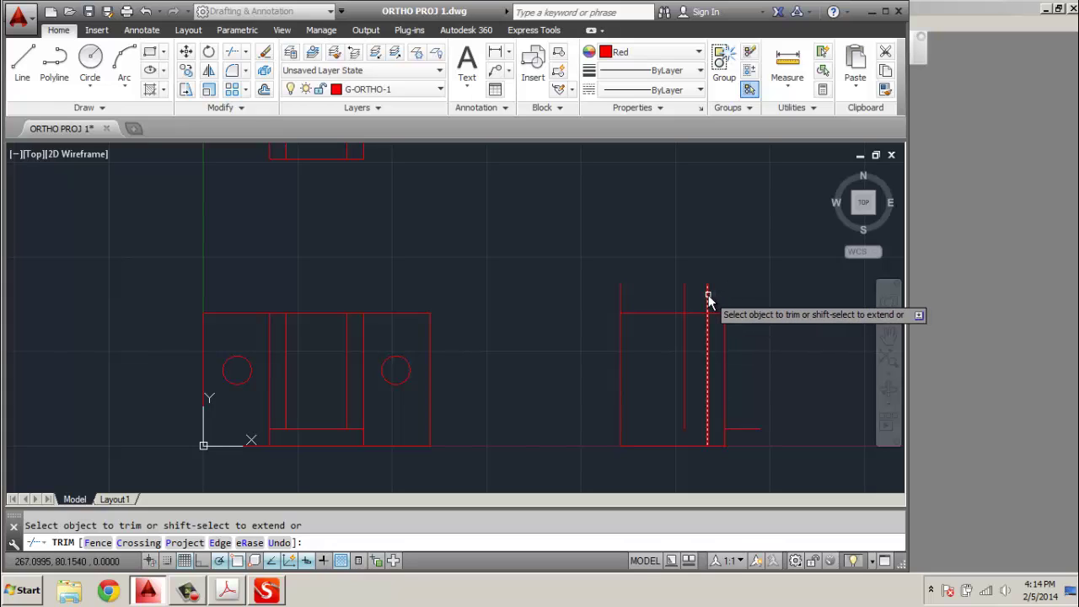
{"action": "left_click", "coordinate": [708, 297]}
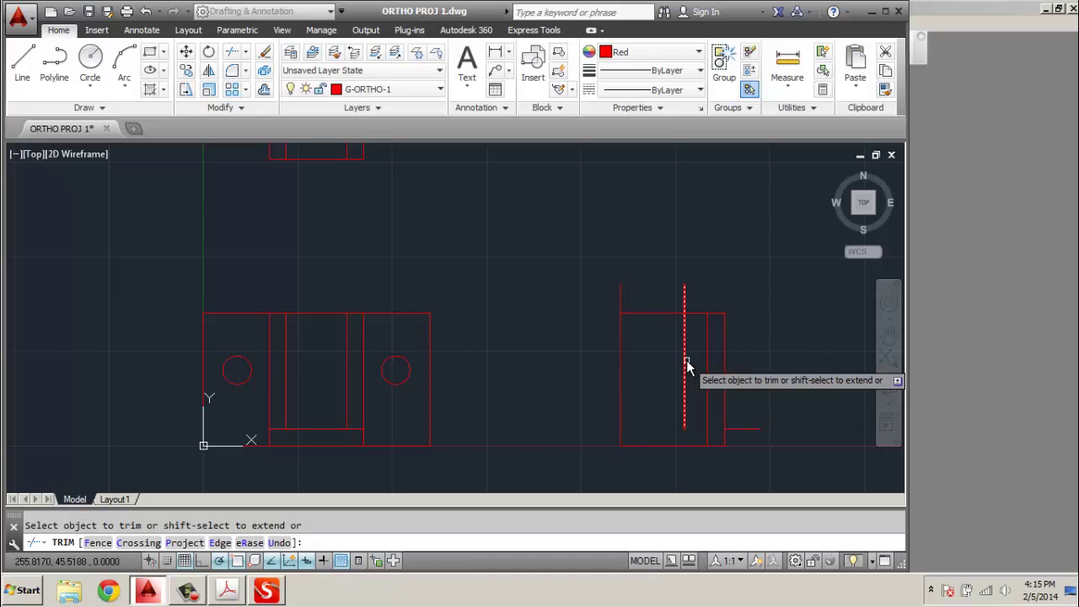
{"action": "left_click", "coordinate": [686, 360]}
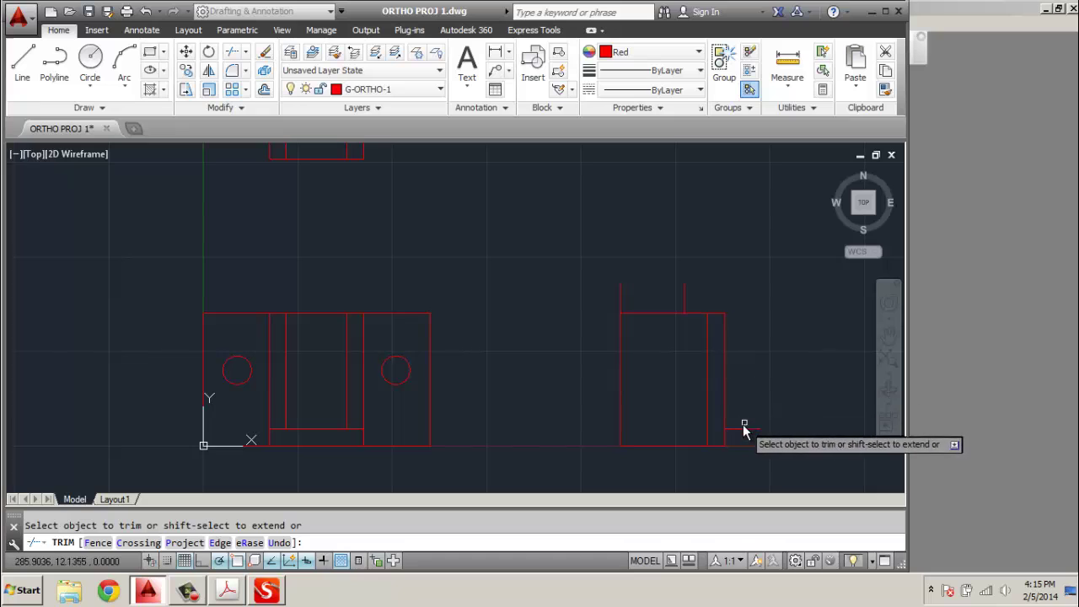
{"action": "key", "text": "Escape"}
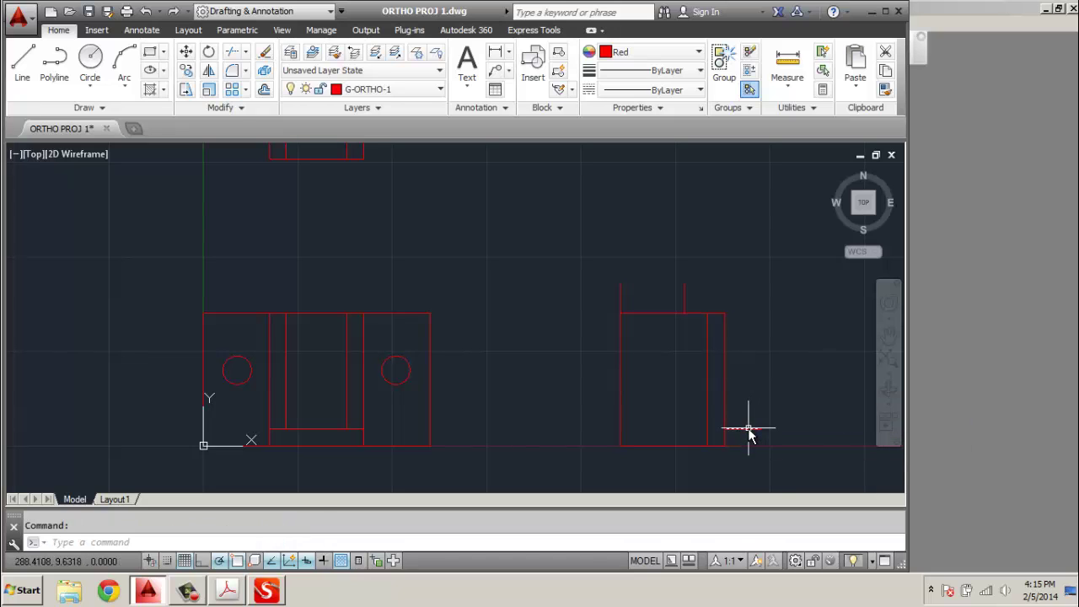
- Stretch the short bottom-right horizontal line leftward across the side view
{"action": "left_click", "coordinate": [748, 429]}
{"action": "left_click", "coordinate": [723, 428]}
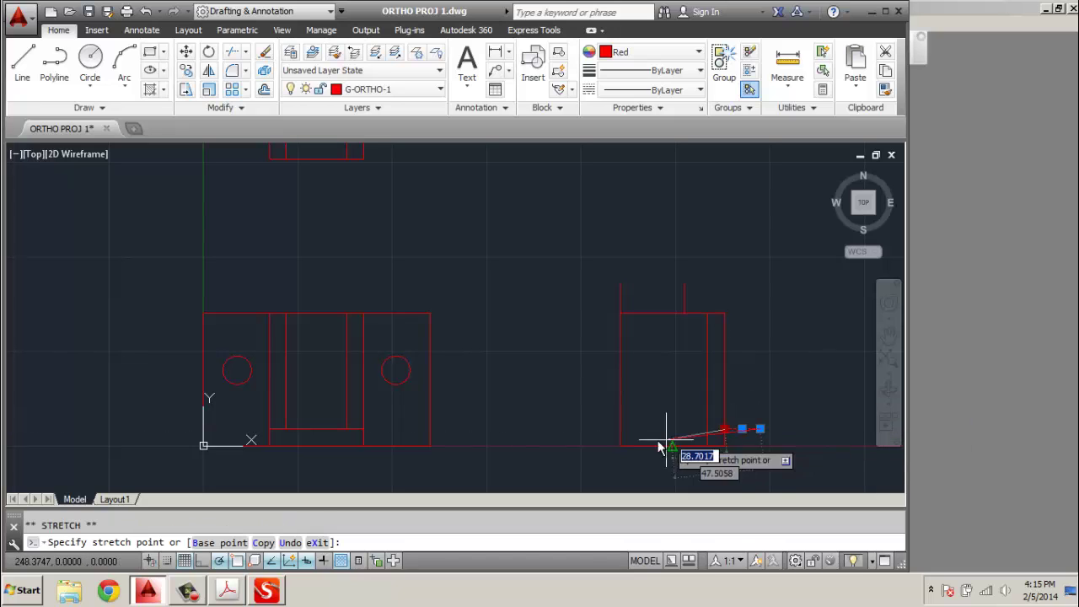
{"action": "left_click", "coordinate": [598, 430]}
{"action": "key", "text": "Escape"}
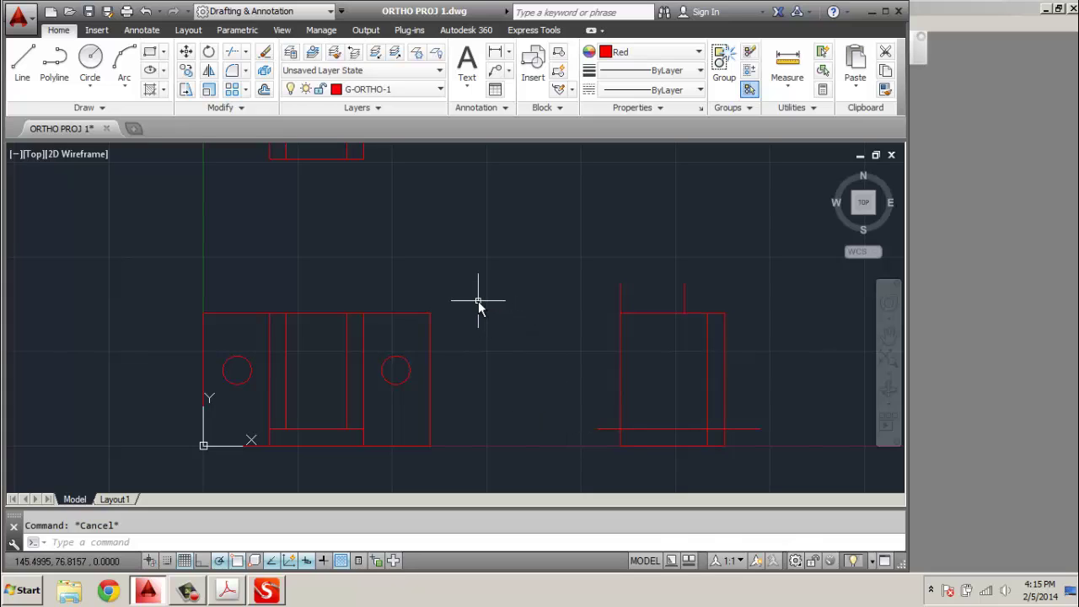
- Draw the sloped diagonal edge from the top edge point to the lower-left corner
{"action": "type", "text": "l"}
{"action": "key", "text": "Return"}
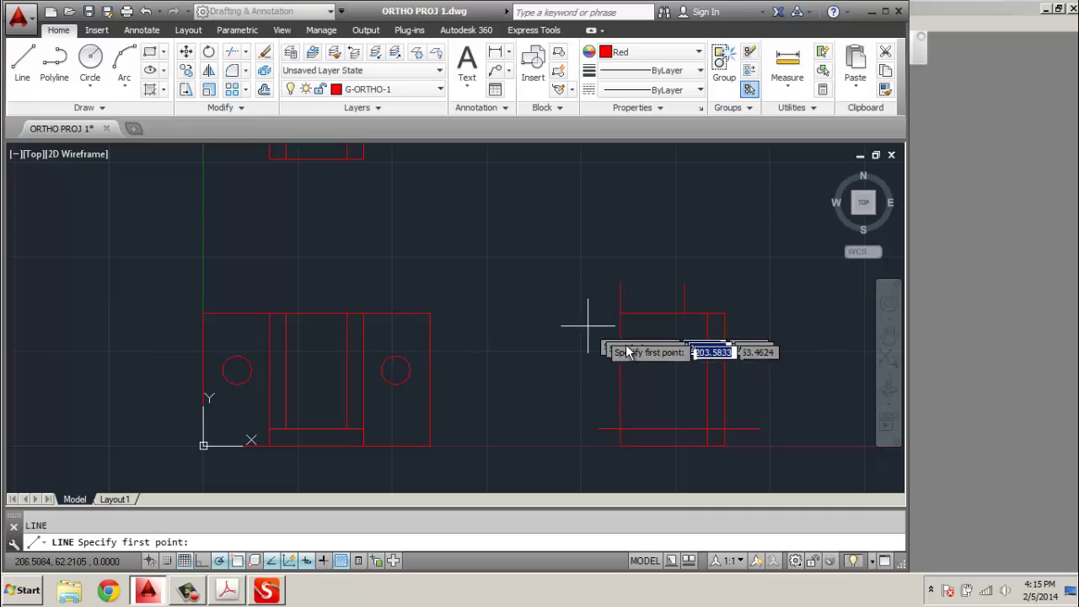
{"action": "left_click", "coordinate": [684, 317]}
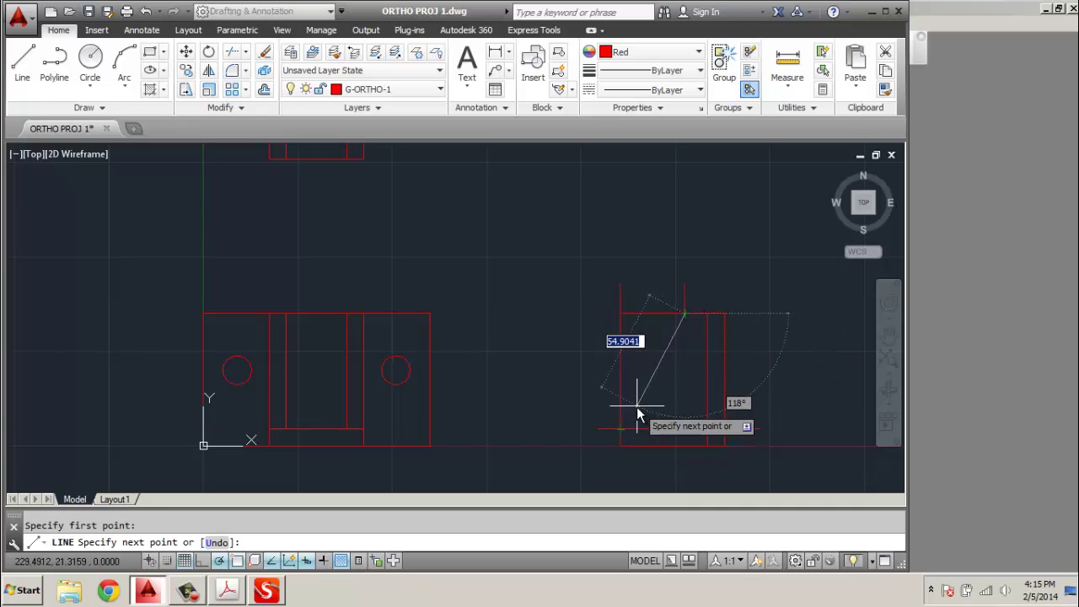
{"action": "left_click", "coordinate": [621, 430]}
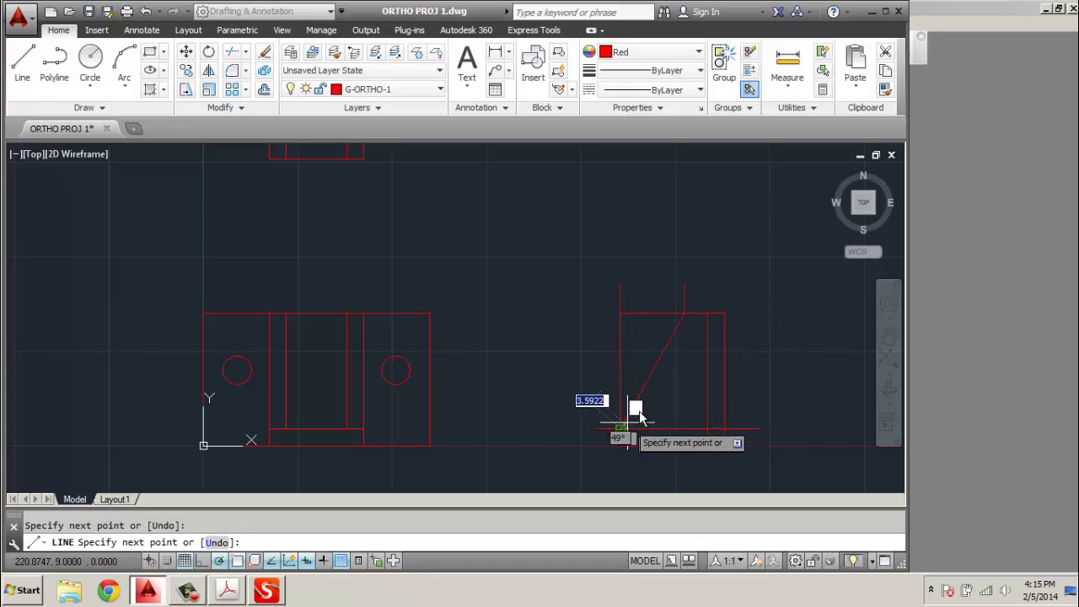
{"action": "key", "text": "Return"}
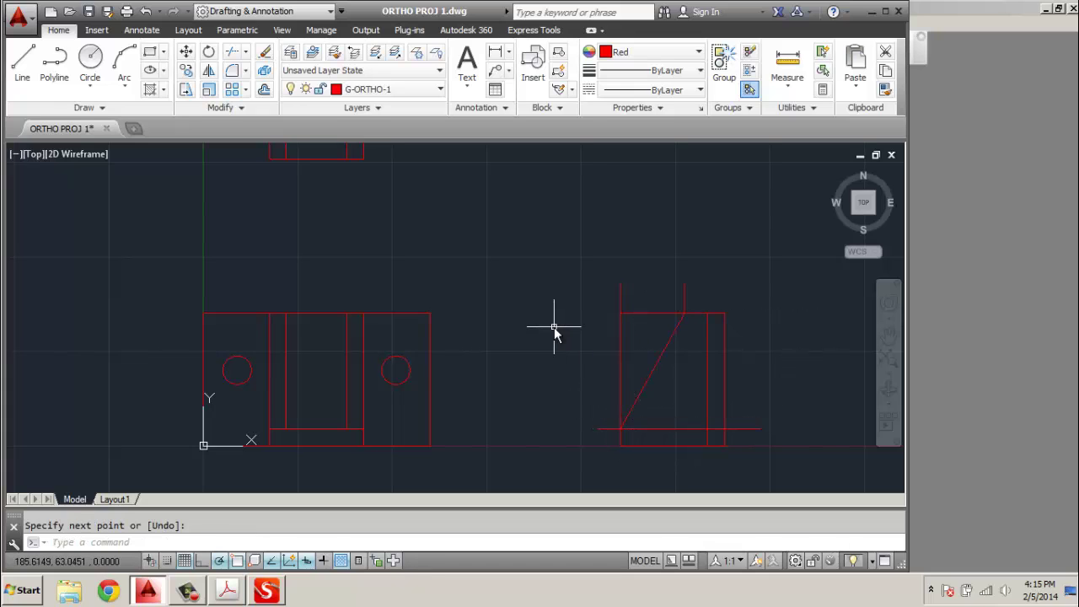
- Trim the top edge, left vertical and base line pieces around the diagonal
{"action": "type", "text": "TR"}
{"action": "key", "text": "Return"}
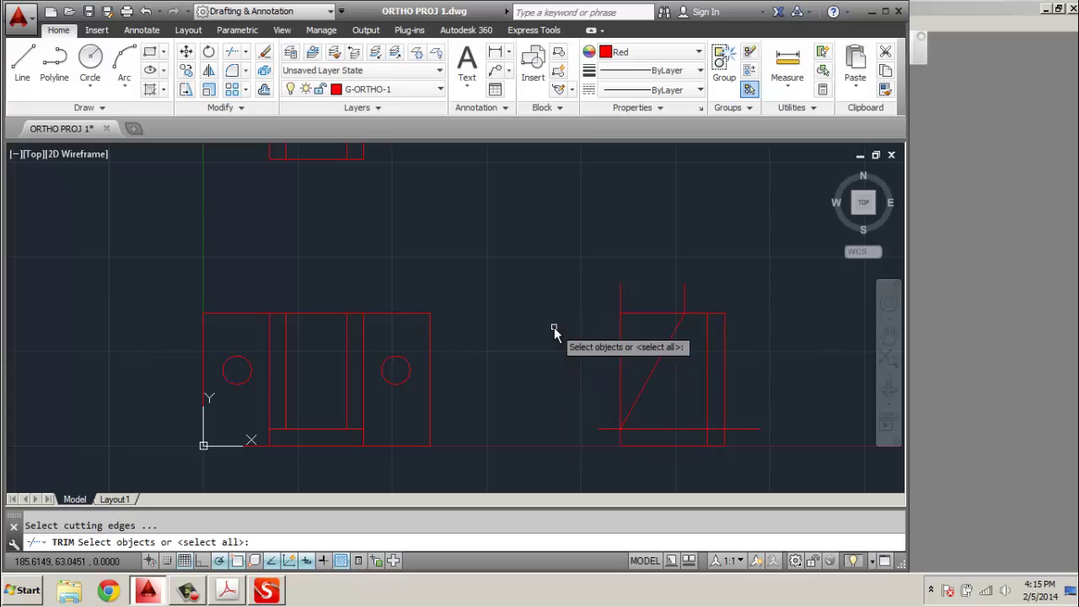
{"action": "key", "text": "Return"}
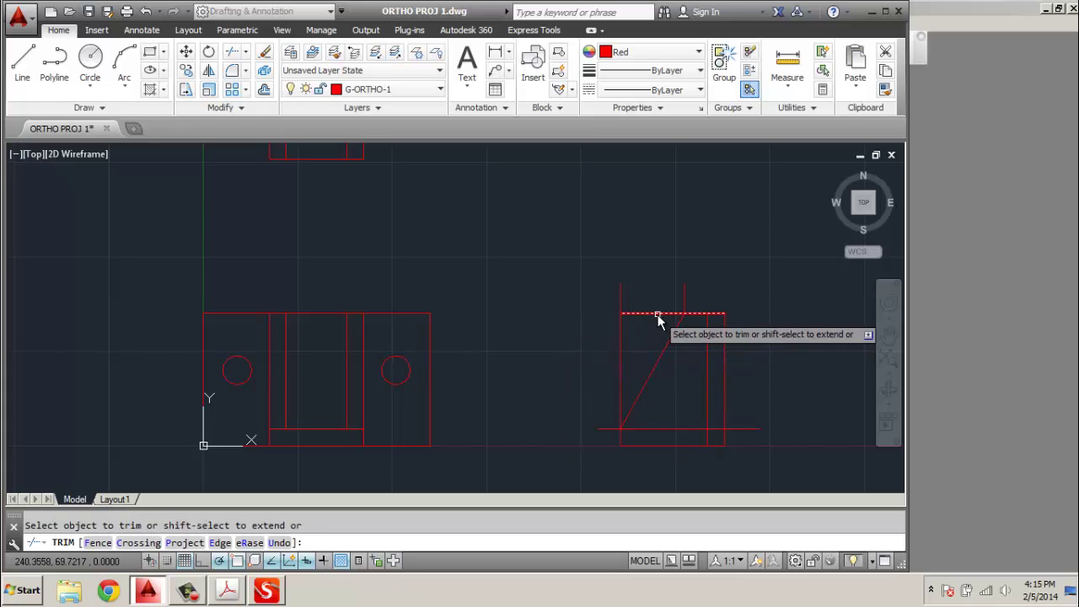
{"action": "left_click", "coordinate": [657, 314]}
{"action": "left_click", "coordinate": [620, 348]}
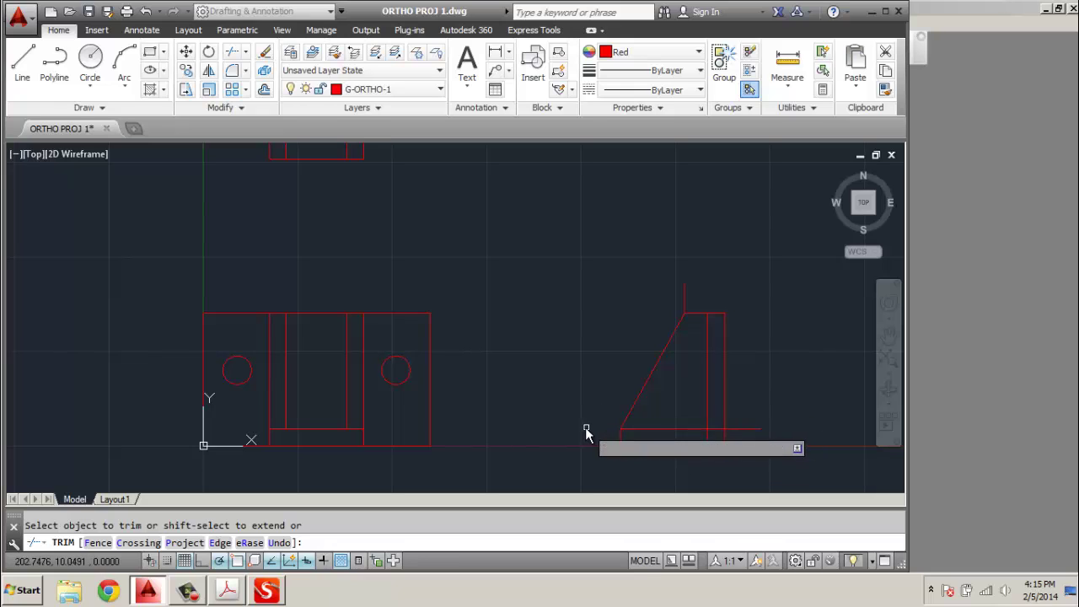
{"action": "left_click", "coordinate": [669, 430]}
{"action": "left_click", "coordinate": [741, 429]}
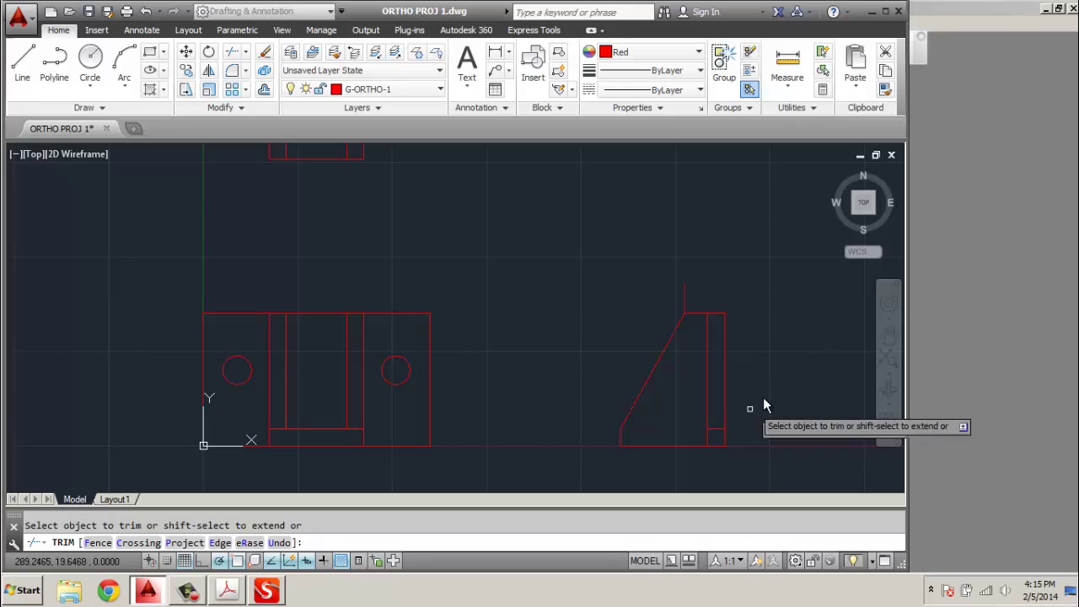
{"action": "key", "text": "Escape"}
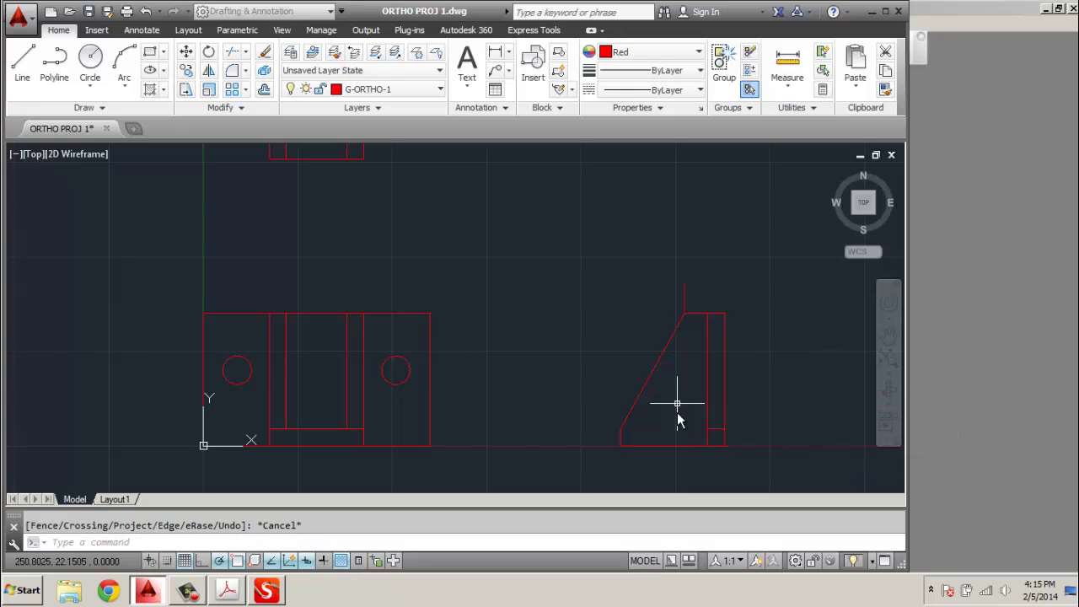
- Erase the stray bottom stub and short vertical line, then recentre the front and side views
{"action": "left_click", "coordinate": [703, 425]}
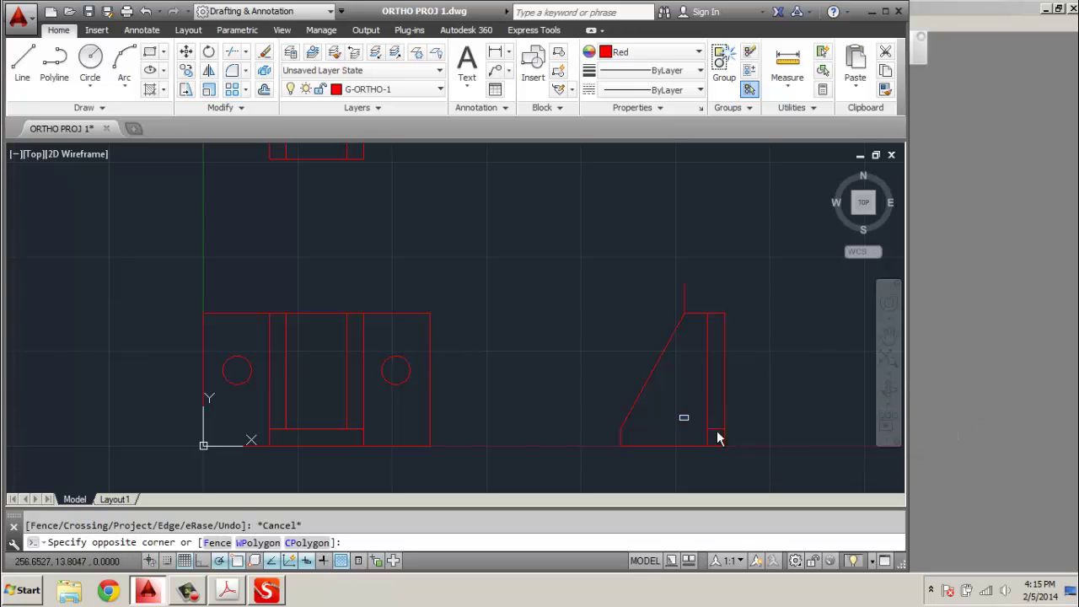
{"action": "left_click", "coordinate": [764, 432]}
{"action": "key", "text": "Delete"}
{"action": "left_click", "coordinate": [662, 268]}
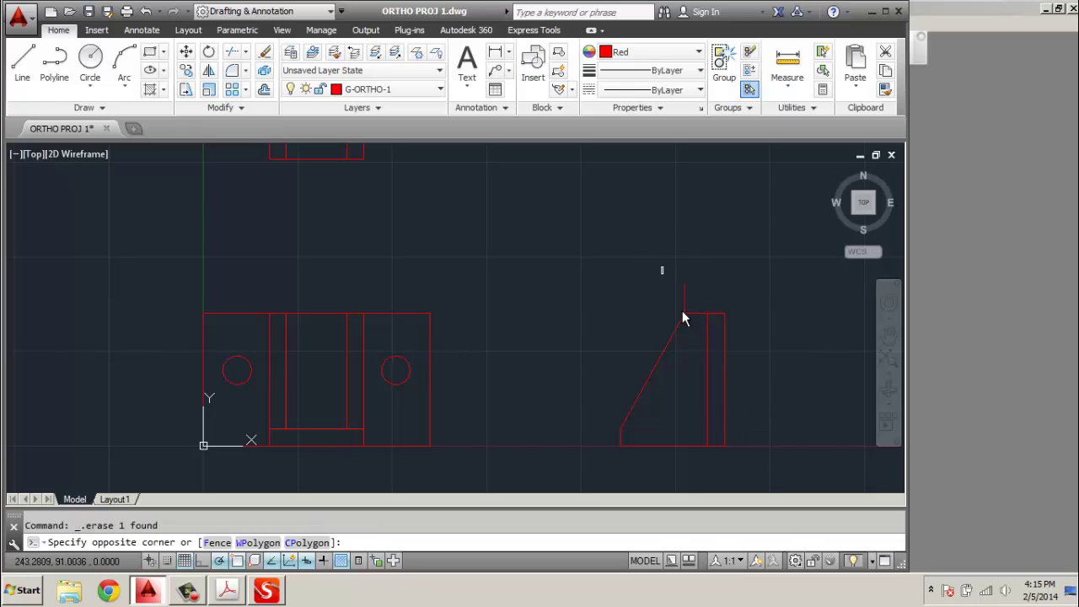
{"action": "left_click", "coordinate": [698, 331]}
{"action": "key", "text": "Delete"}
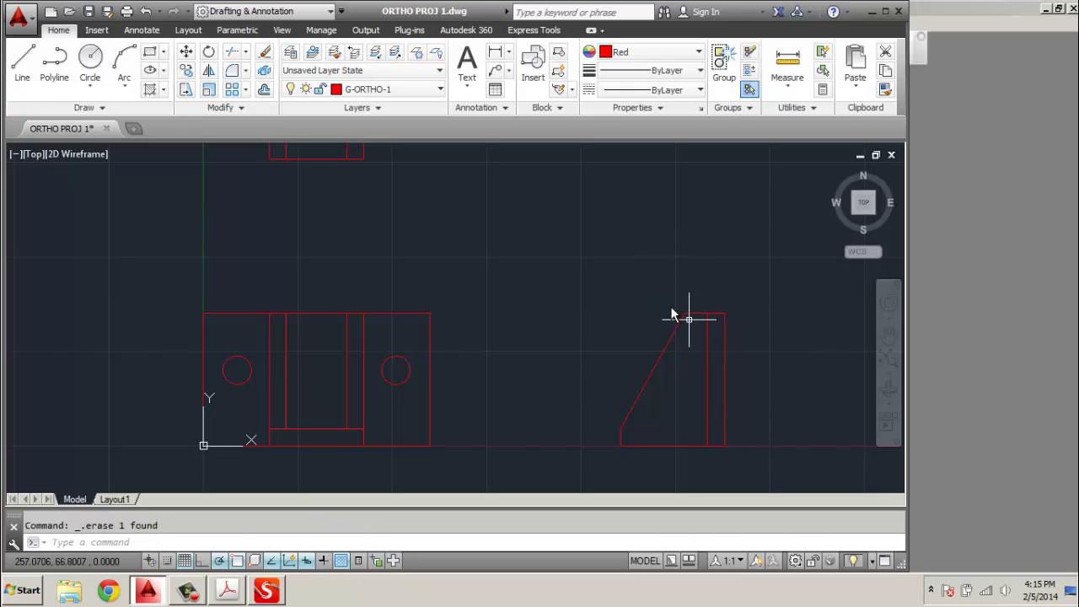
{"action": "mouse_move", "coordinate": [558, 241]}
{"action": "middle_mouse_down"}
{"action": "mouse_move", "coordinate": [498, 289]}
{"action": "mouse_move", "coordinate": [485, 223]}
{"action": "middle_mouse_up"}
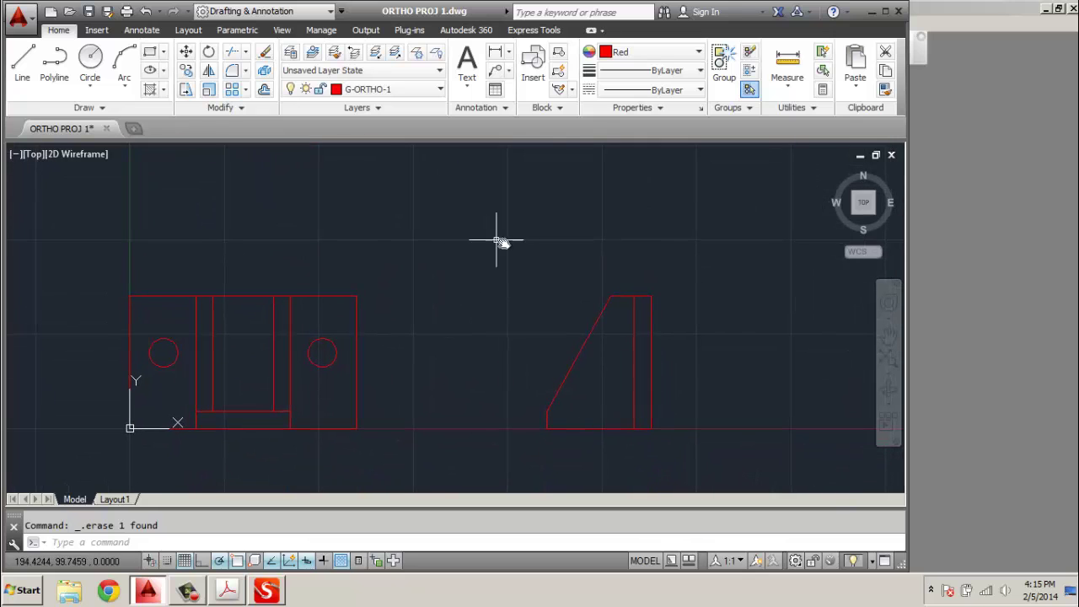
- Make Cyan the current colour and HIDDEN the current linetype
{"action": "left_click", "coordinate": [682, 52]}
{"action": "left_click", "coordinate": [624, 171]}
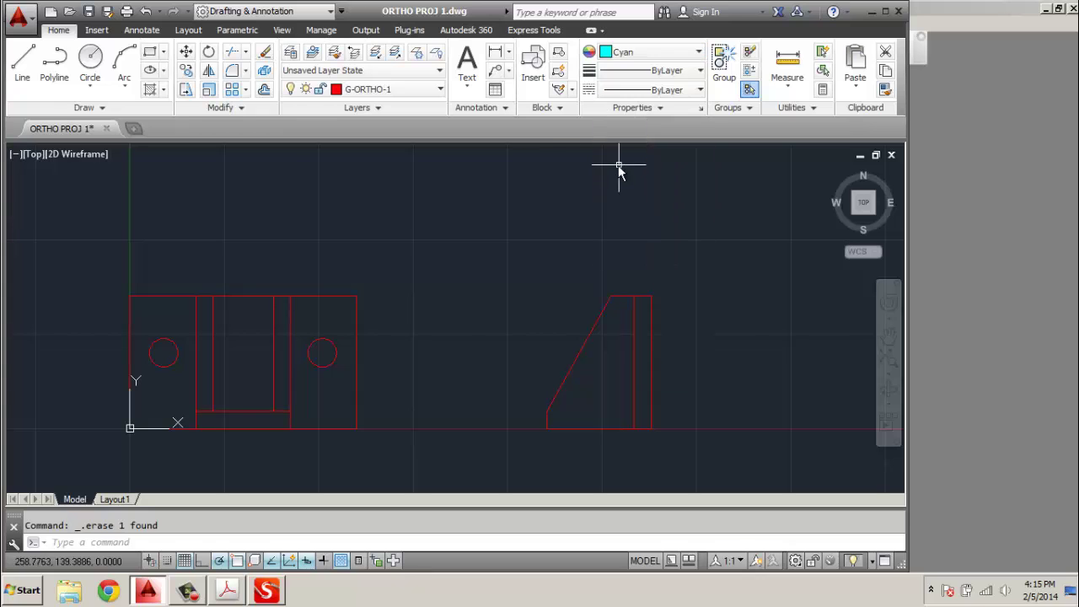
{"action": "left_click", "coordinate": [698, 90]}
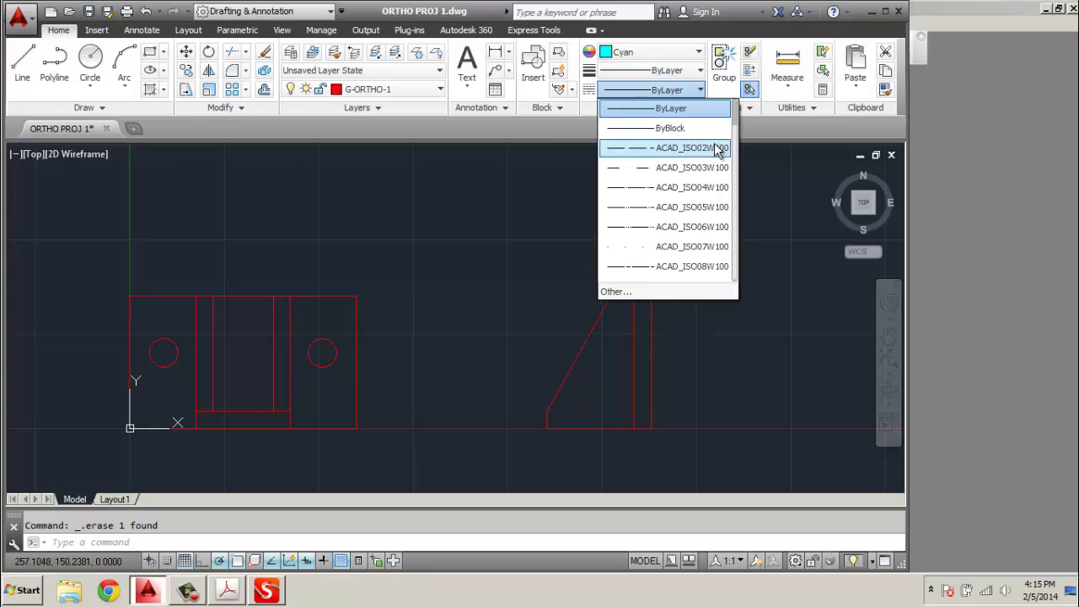
{"action": "left_click_drag", "start_coordinate": [735, 125], "coordinate": [739, 227]}
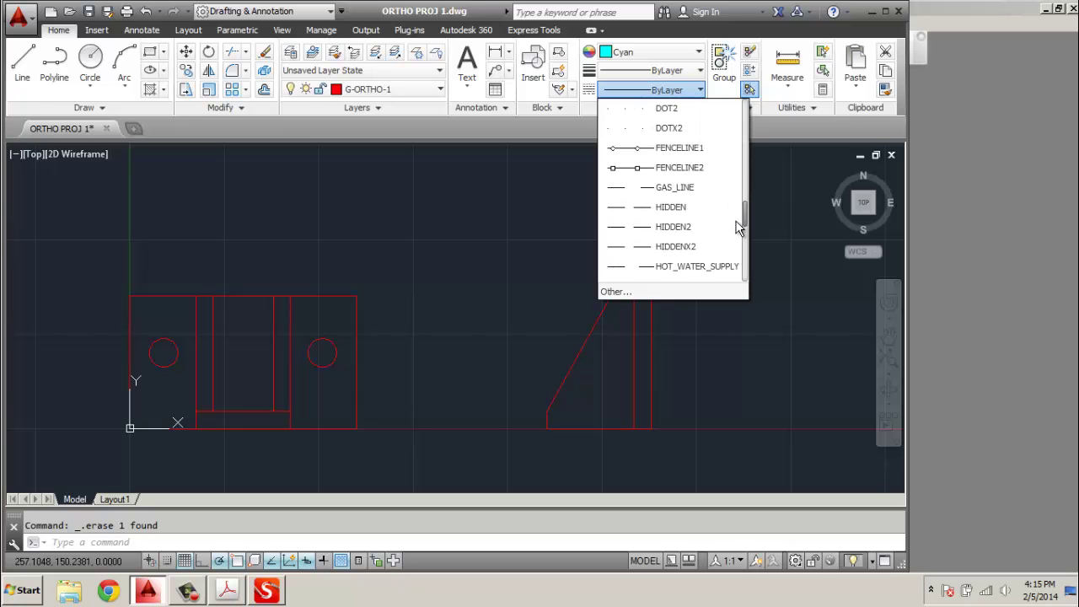
{"action": "left_click", "coordinate": [655, 208]}
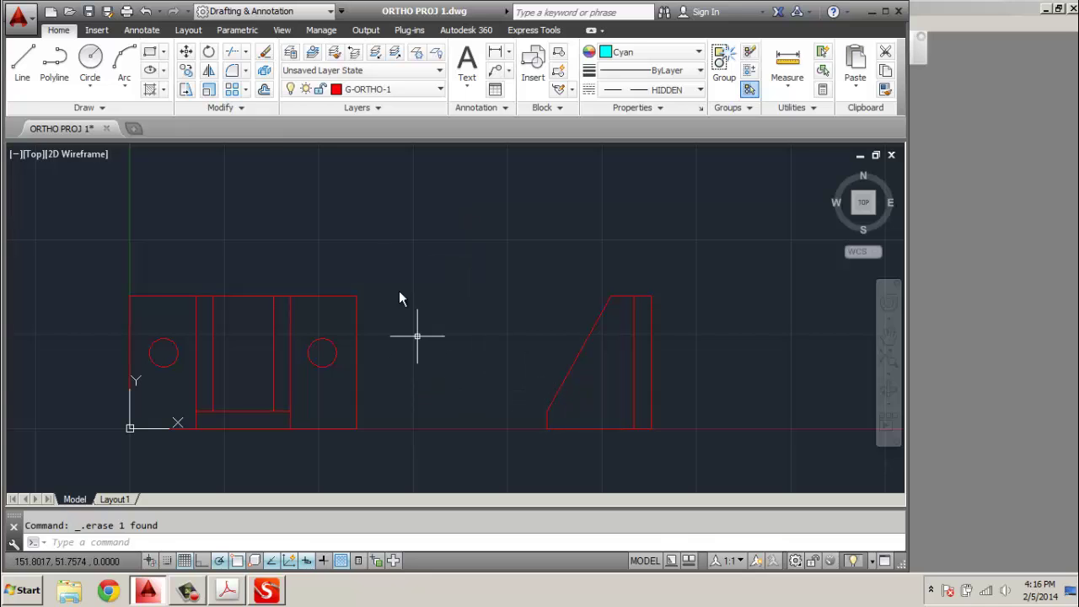
- Draw a hidden line from the sloped edge to the inner vertical edge, 9 units above the base
{"action": "left_click", "coordinate": [23, 61]}
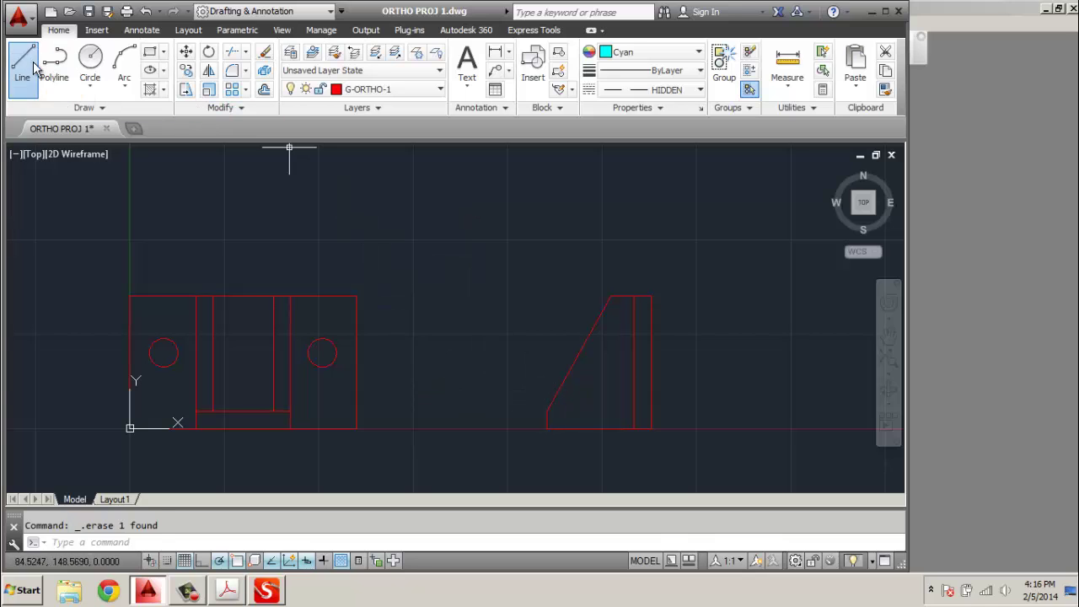
{"action": "left_click", "coordinate": [542, 409]}
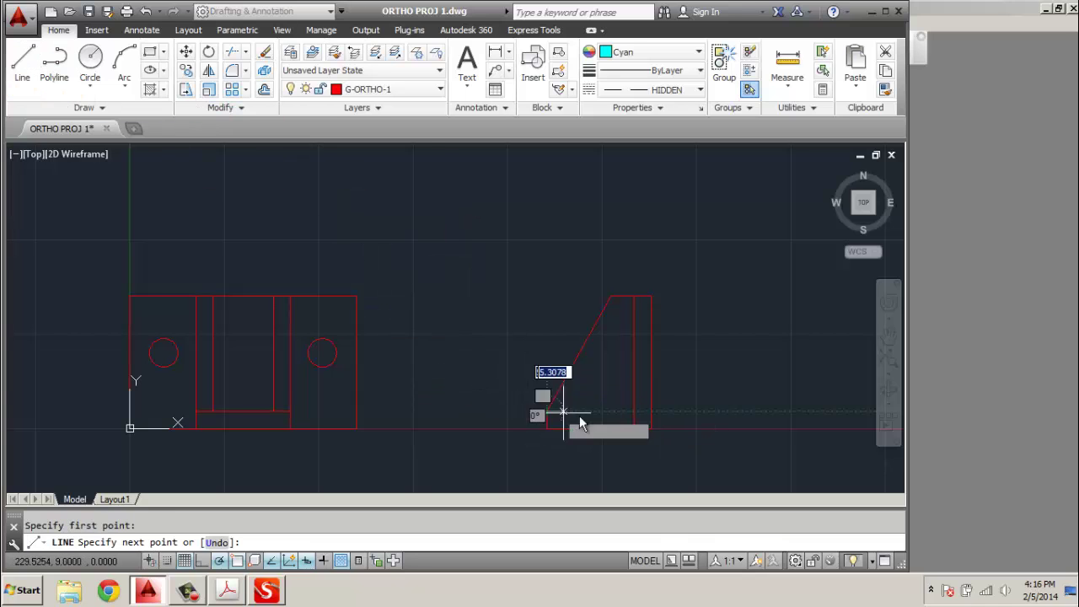
{"action": "left_click", "coordinate": [632, 412]}
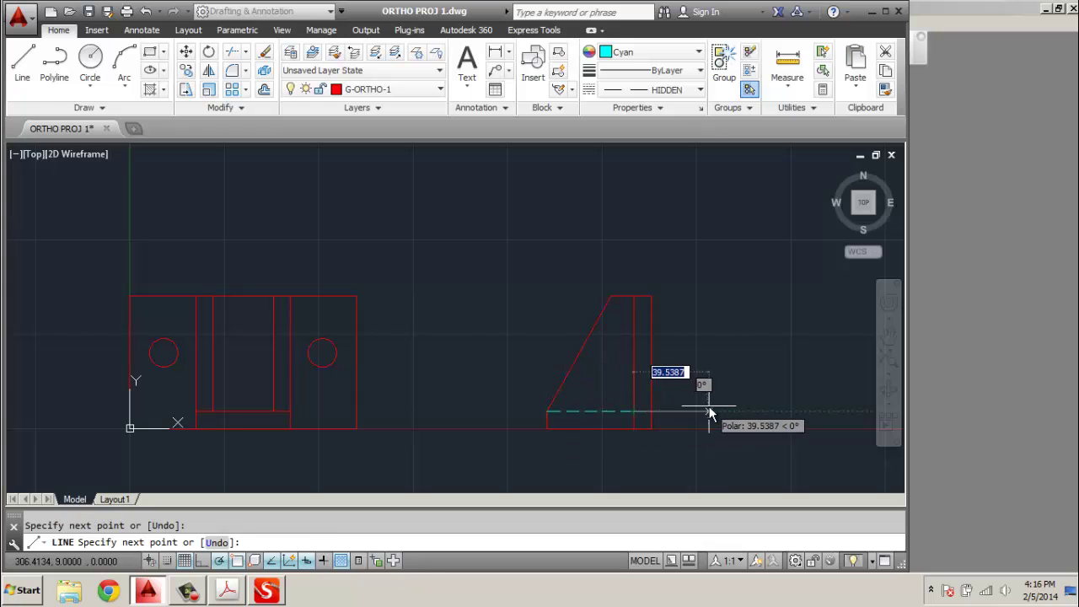
{"action": "key", "text": "Escape"}
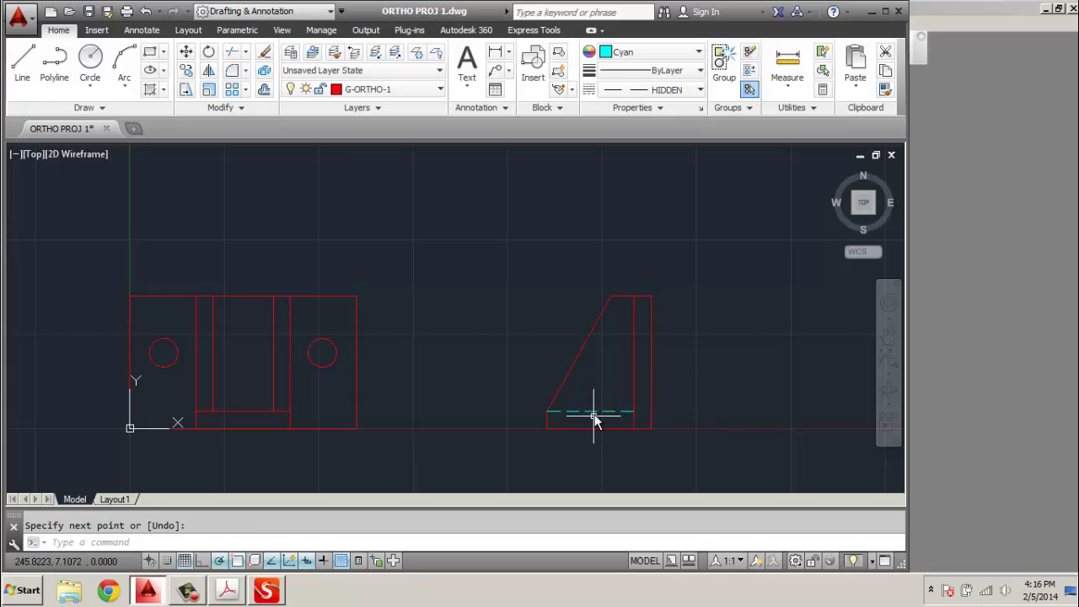
{"action": "left_click", "coordinate": [591, 412]}
- Give the selected hidden line a linetype scale of 0.4 in Properties
{"action": "right_click", "coordinate": [456, 370]}
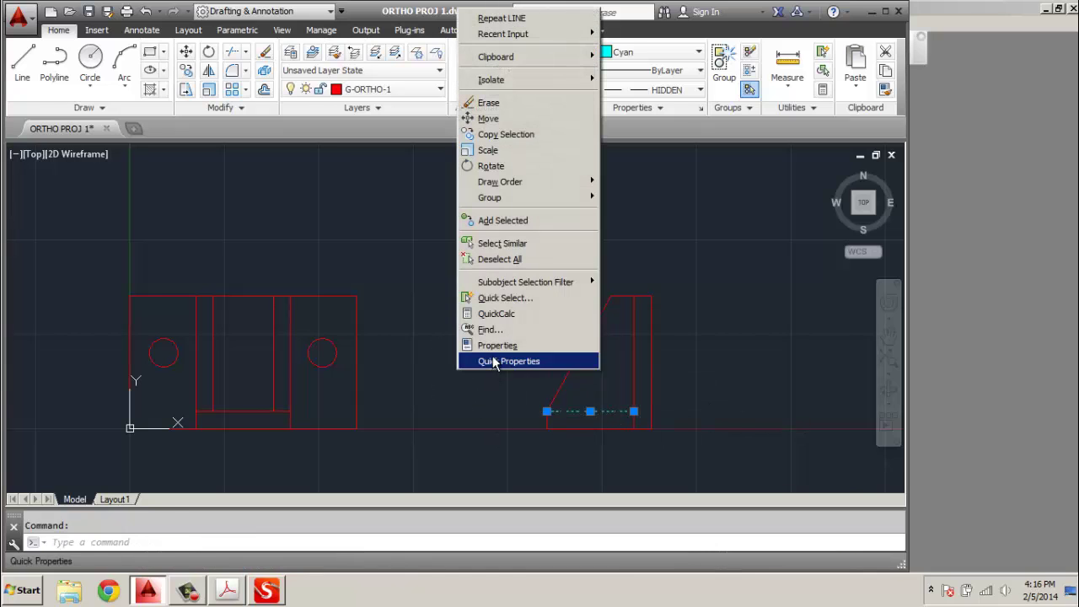
{"action": "left_click", "coordinate": [482, 345]}
{"action": "left_click", "coordinate": [145, 179]}
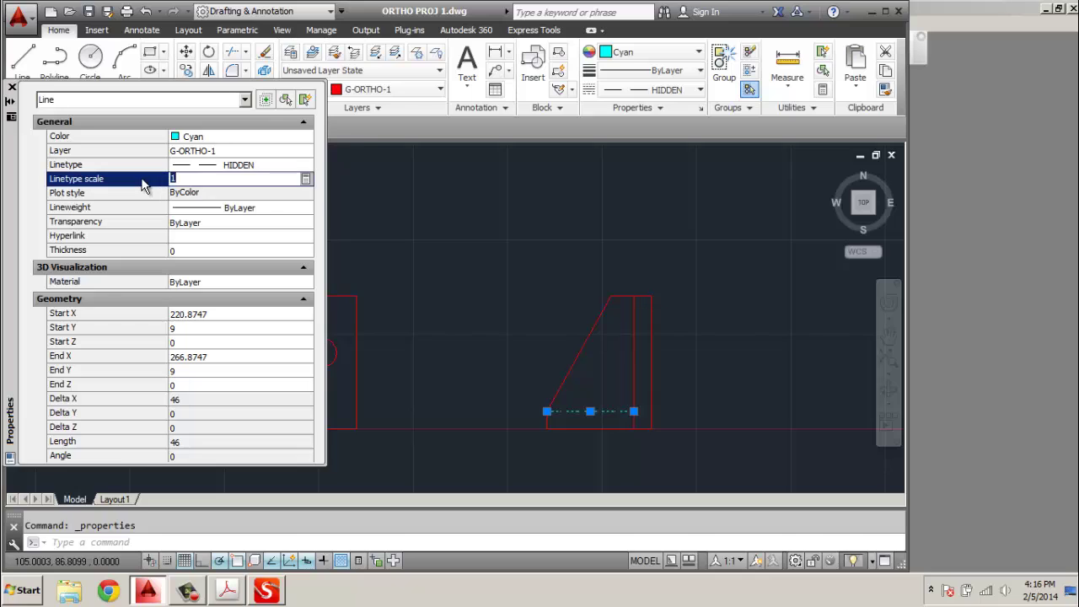
{"action": "type", "text": ".4"}
{"action": "left_click", "coordinate": [151, 196]}
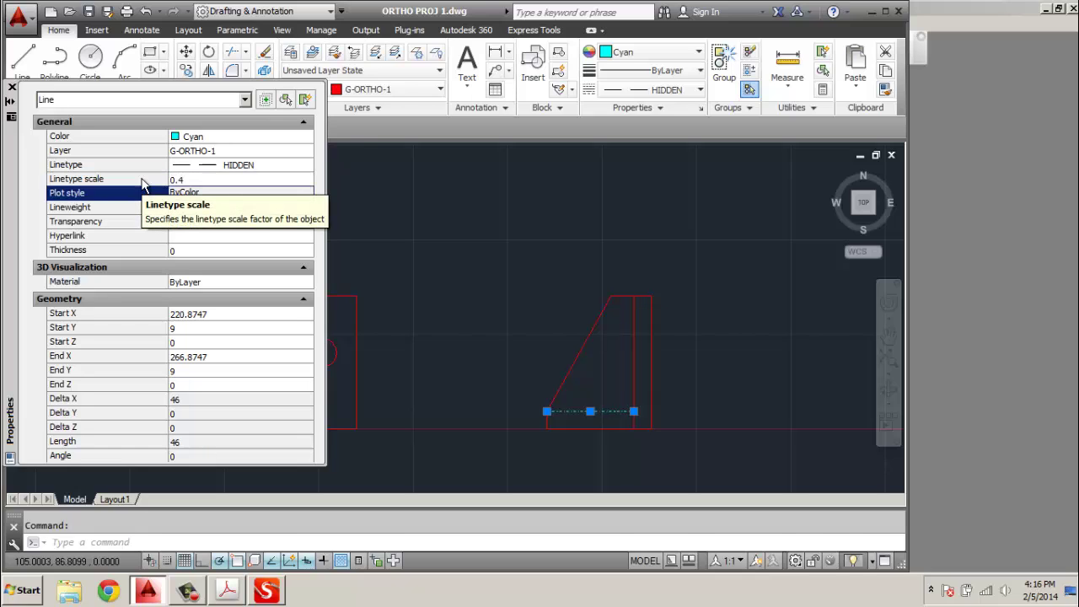
{"action": "left_click", "coordinate": [11, 88]}
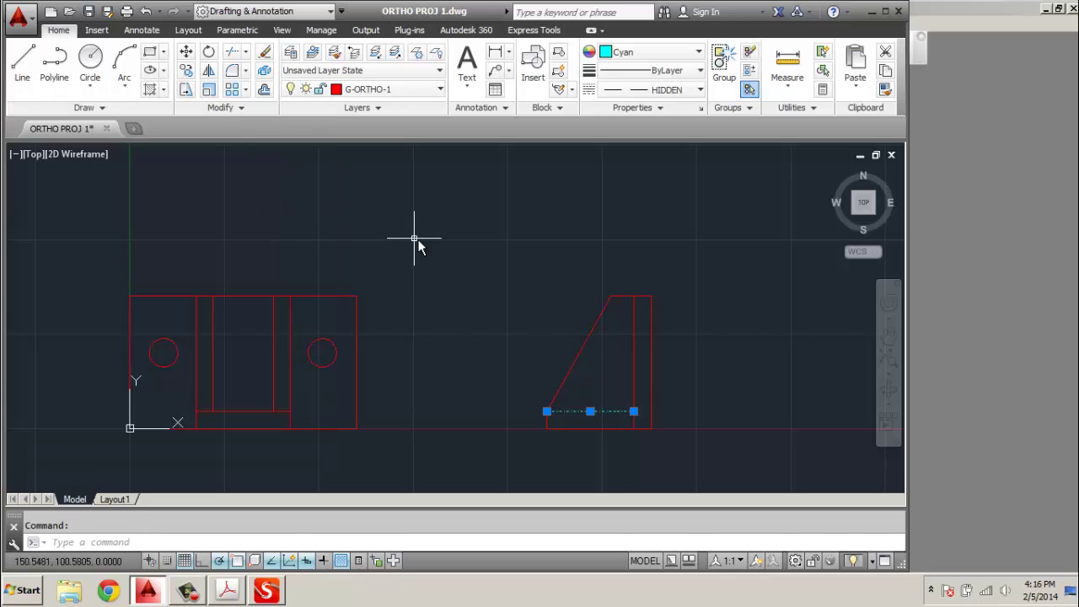
{"action": "key", "text": "Escape"}
- Bring the top view into sight and select the marks at its right hole
{"action": "scroll", "coordinate": [482, 336], "scroll_direction": "down", "scroll_amount": 2}
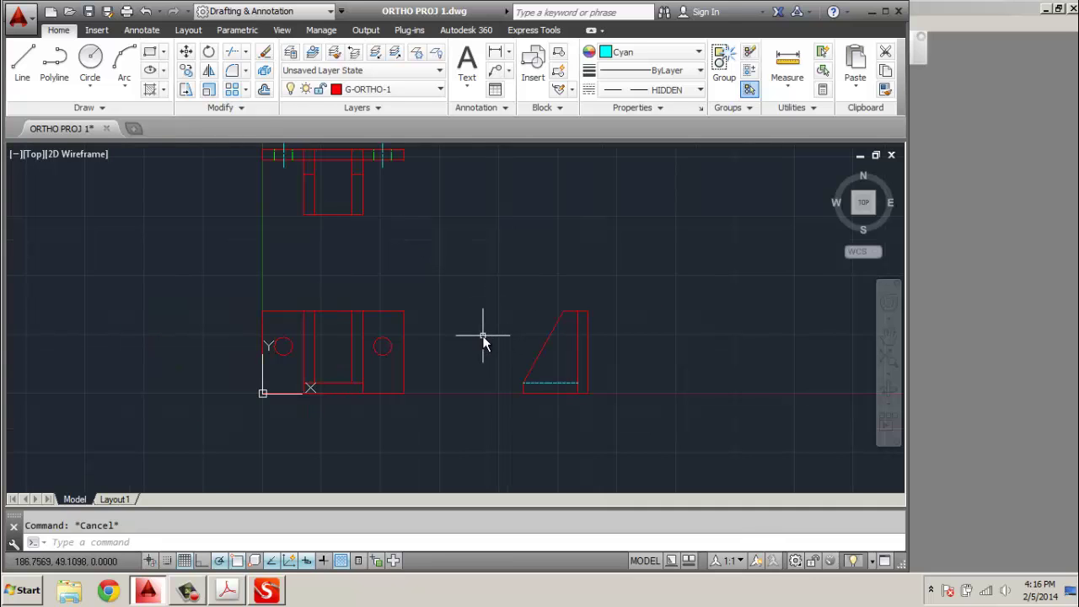
{"action": "middle_click_drag", "start_coordinate": [481, 337], "coordinate": [462, 354]}
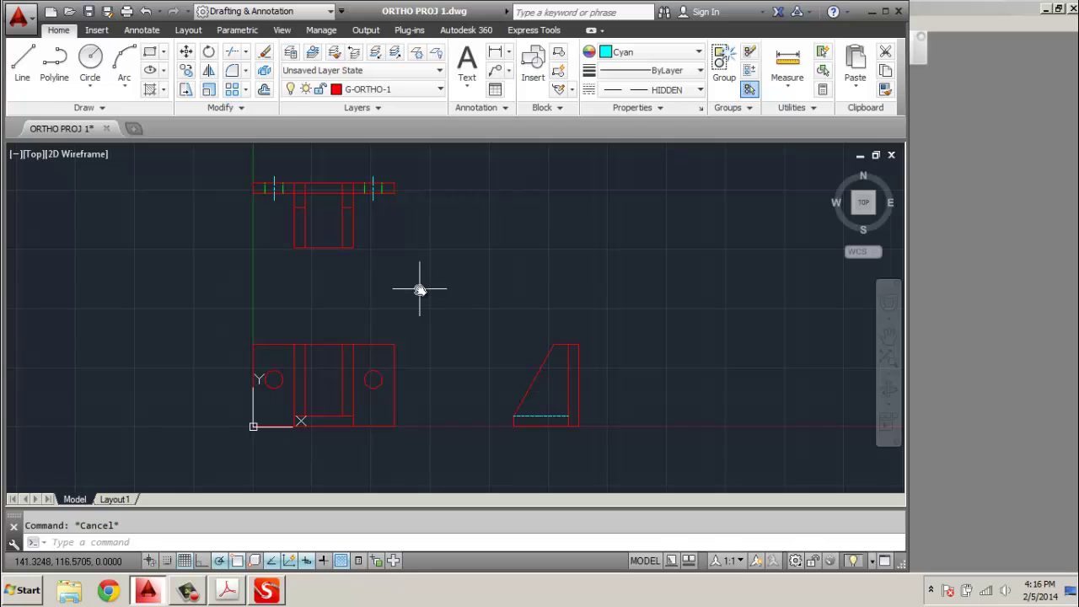
{"action": "left_click", "coordinate": [355, 163]}
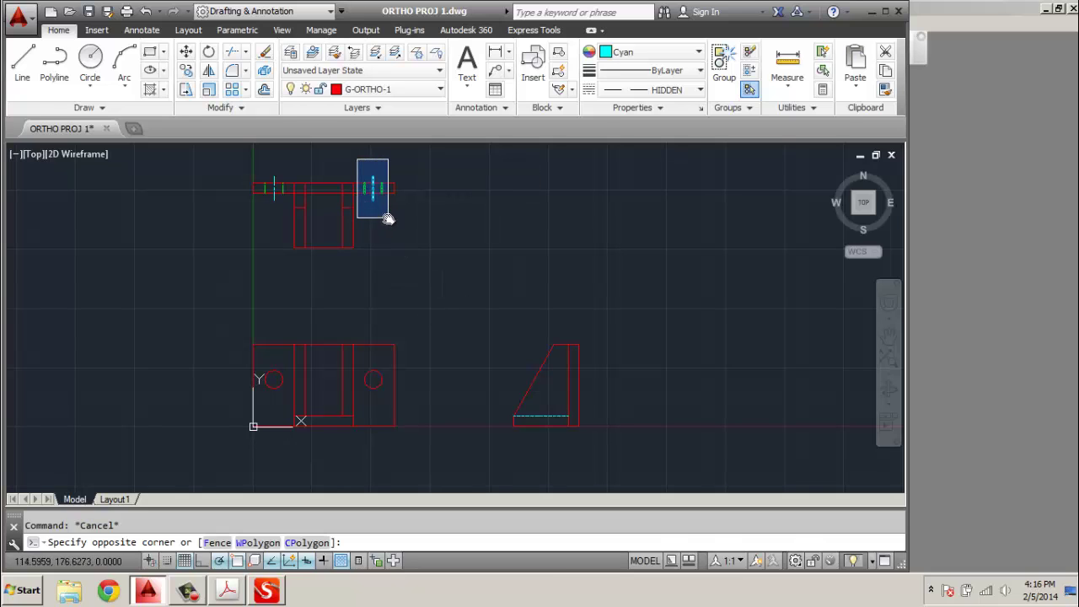
{"action": "left_click", "coordinate": [393, 224]}
- Copy the top view's hole marks to the right of the side view
{"action": "left_click", "coordinate": [189, 71]}
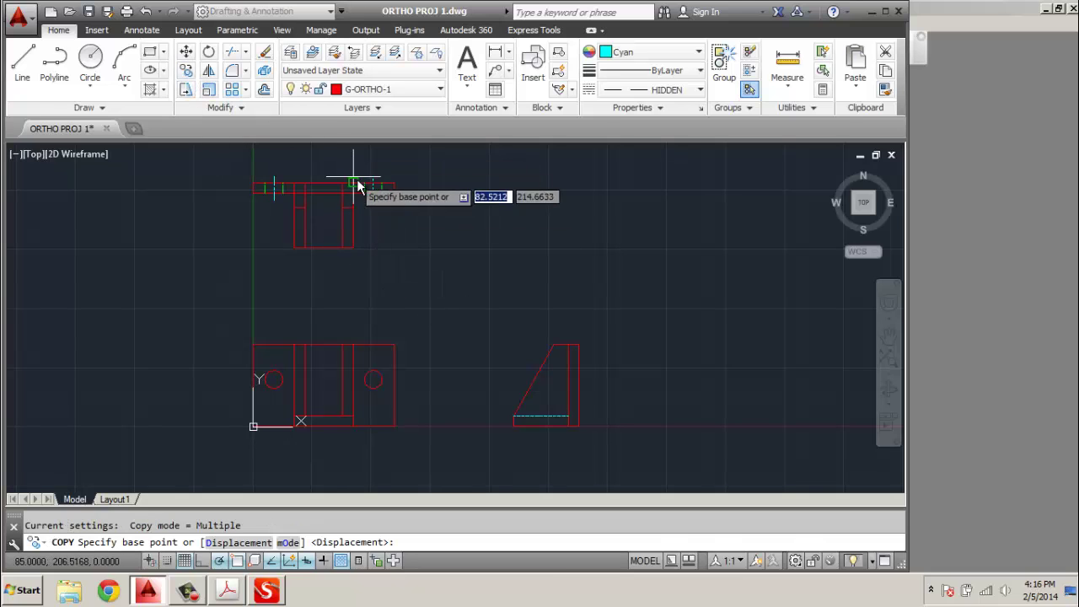
{"action": "left_click", "coordinate": [374, 188]}
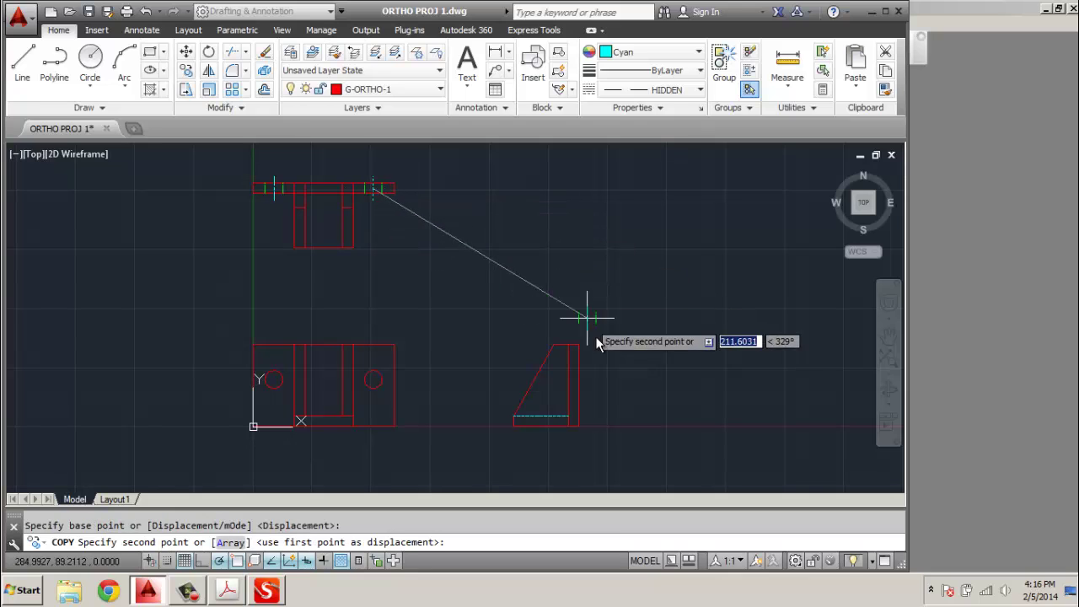
{"action": "left_click", "coordinate": [629, 363]}
{"action": "scroll", "coordinate": [624, 364], "scroll_direction": "up", "scroll_amount": 4}
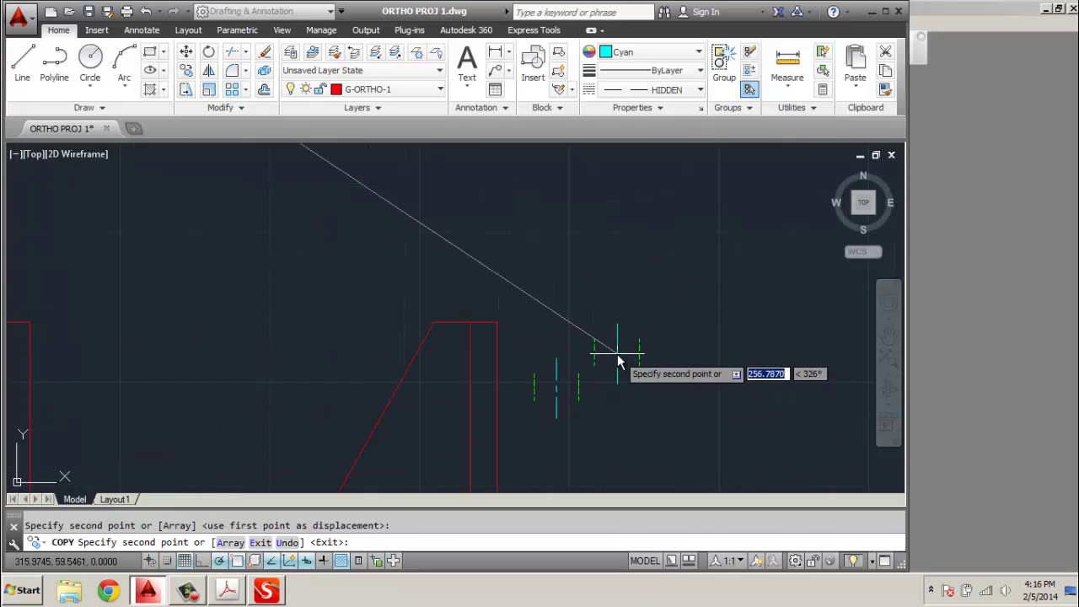
{"action": "key", "text": "Escape"}
- Rotate the three copied marks 90° about their centre so they lie horizontal
{"action": "left_click", "coordinate": [521, 319]}
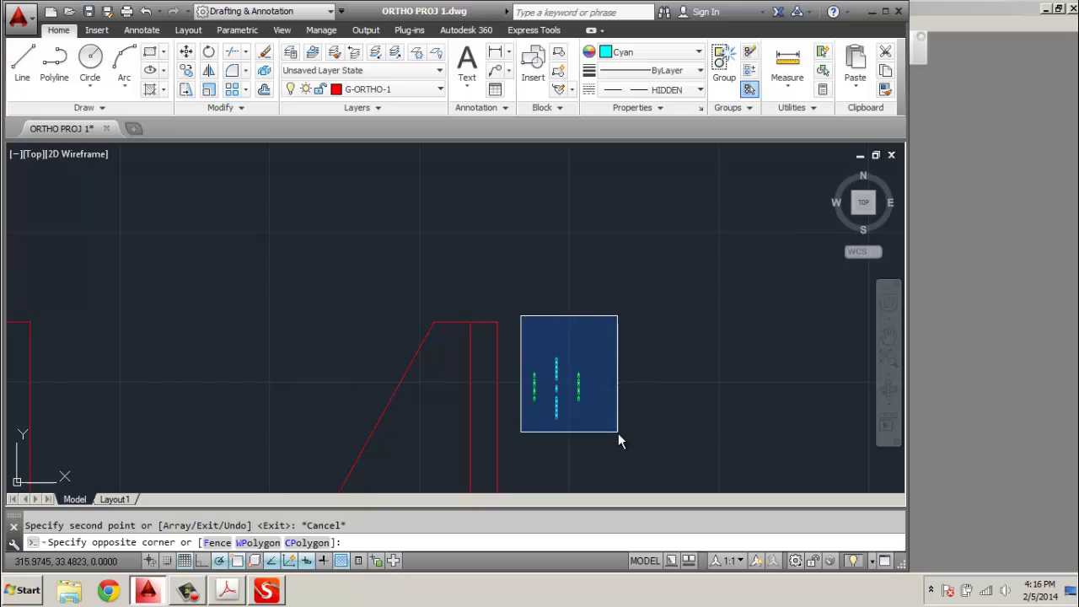
{"action": "left_click", "coordinate": [618, 433]}
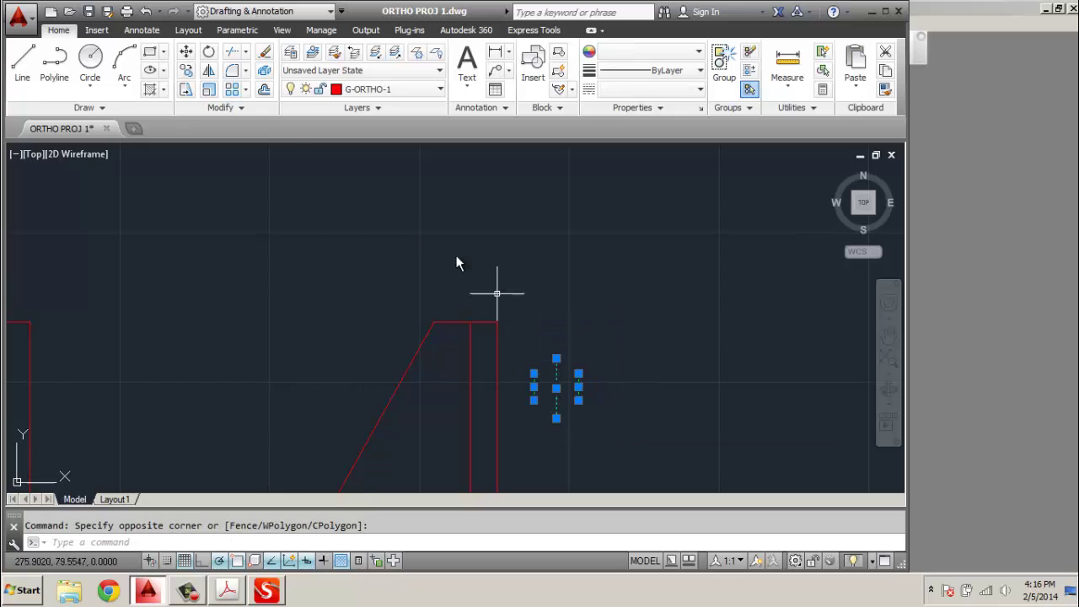
{"action": "left_click", "coordinate": [208, 53]}
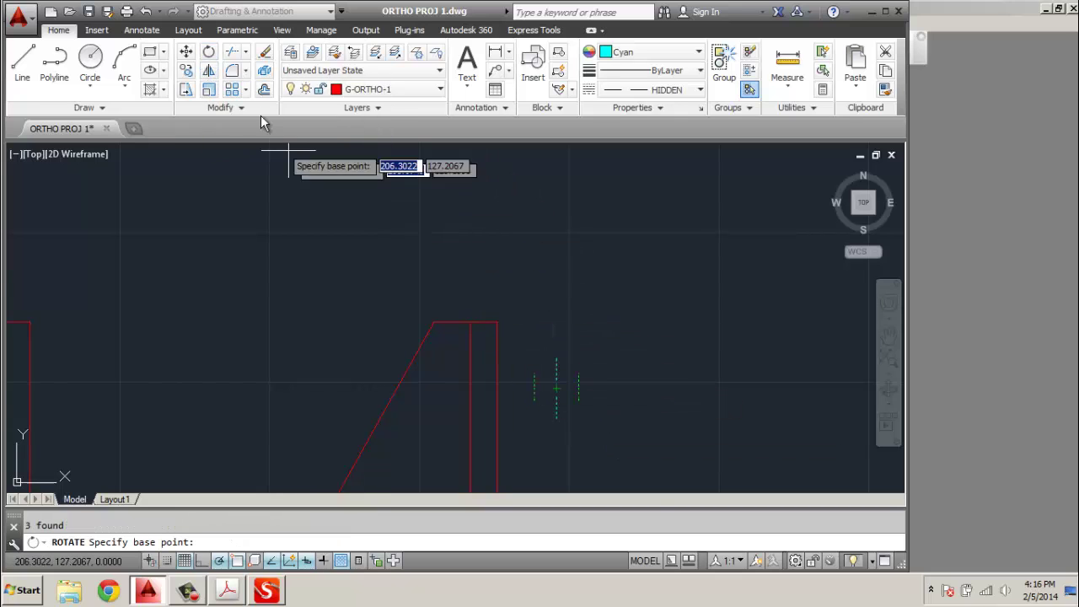
{"action": "left_click", "coordinate": [556, 388]}
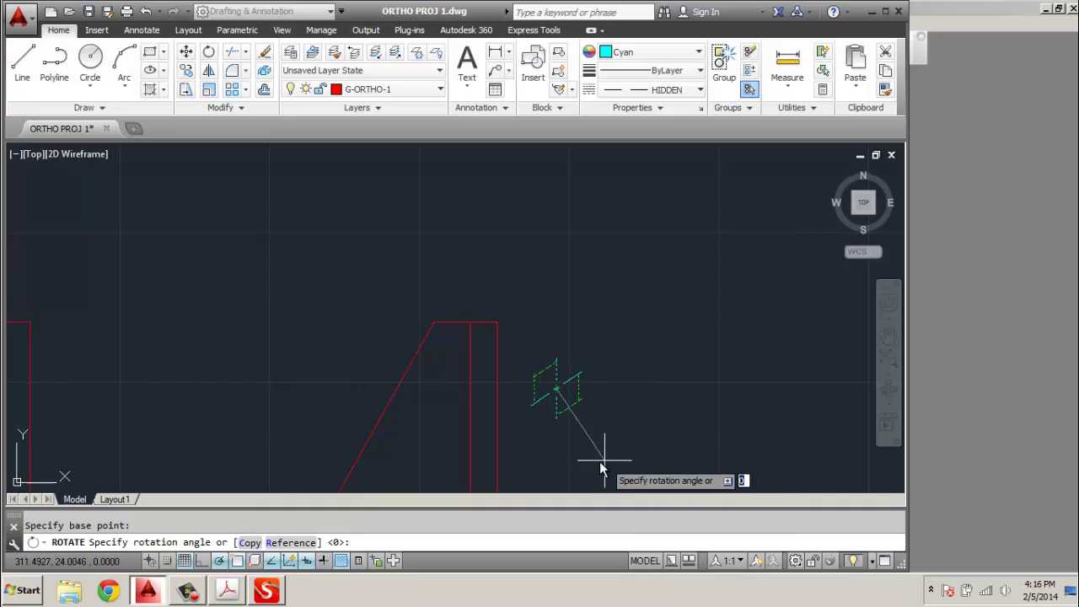
{"action": "left_click", "coordinate": [559, 466]}
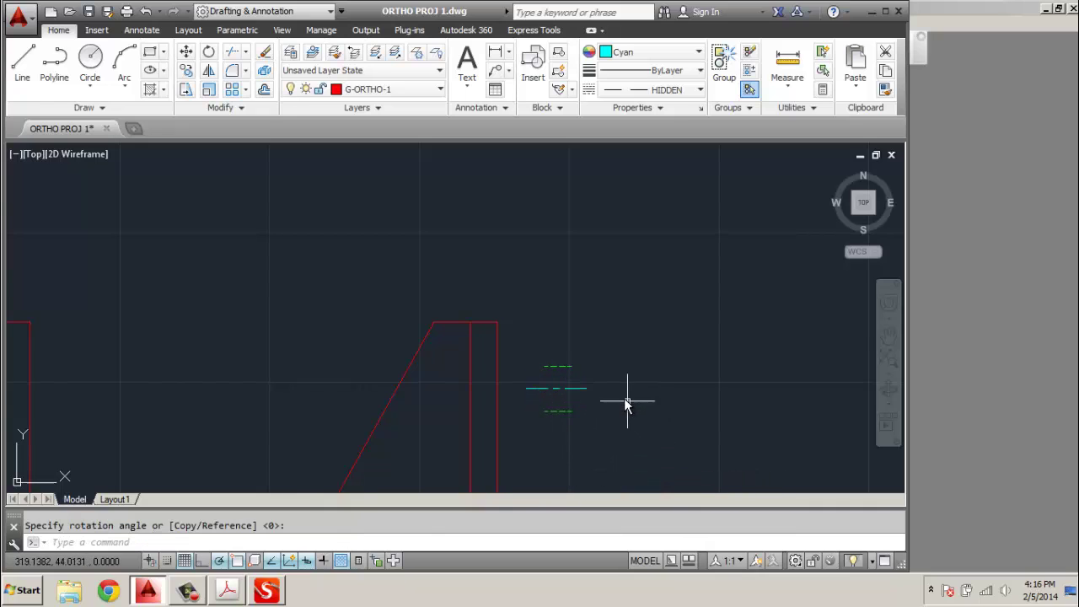
{"action": "scroll", "coordinate": [625, 405], "scroll_direction": "down", "scroll_amount": 4}
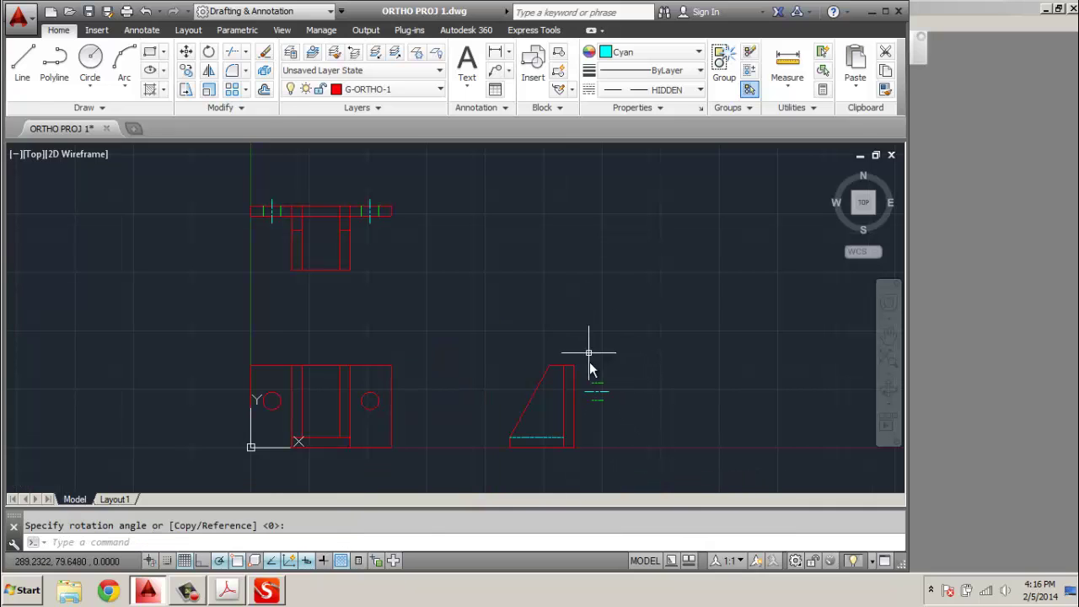
{"action": "scroll", "coordinate": [588, 352], "scroll_direction": "up", "scroll_amount": 3}
- Move the rotated hole marks onto the hole position across the side view's upright flange
{"action": "left_click", "coordinate": [562, 330]}
{"action": "left_click", "coordinate": [660, 424]}
{"action": "scroll", "coordinate": [660, 424], "scroll_direction": "down", "scroll_amount": 2}
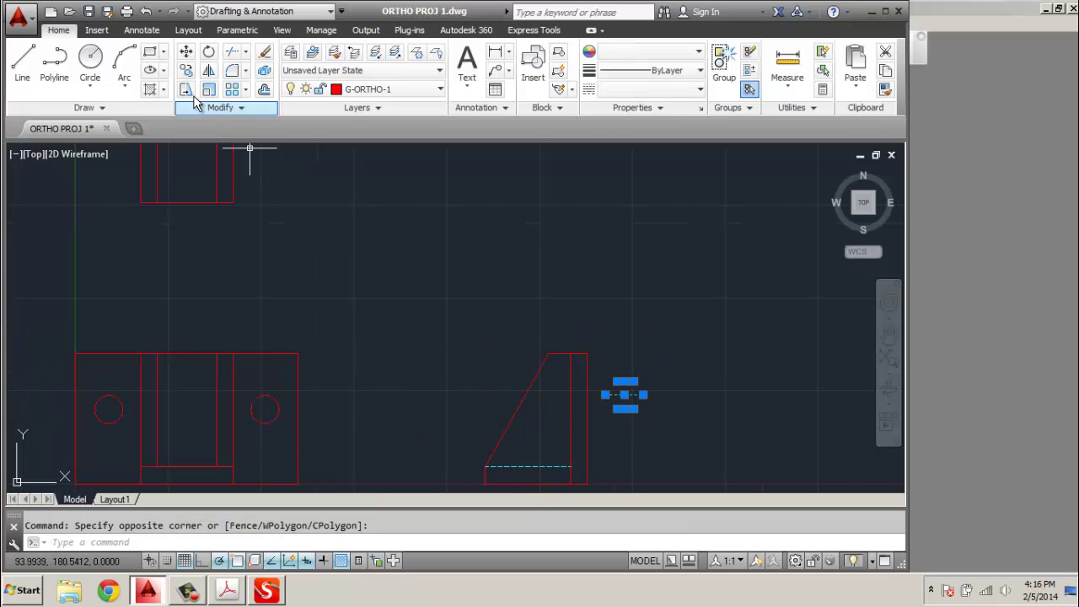
{"action": "left_click", "coordinate": [187, 54]}
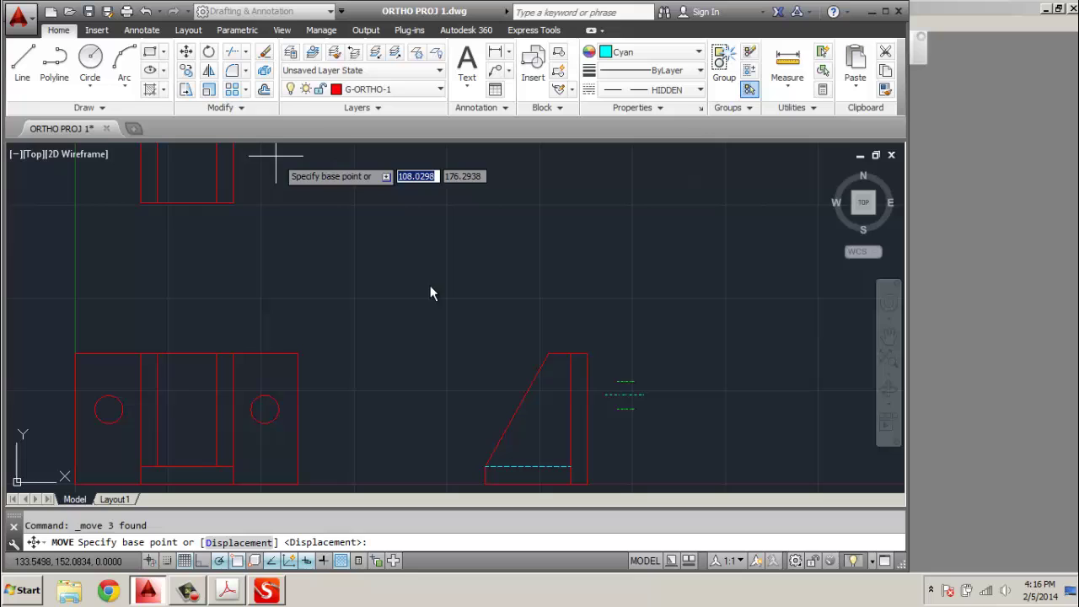
{"action": "left_click", "coordinate": [607, 397]}
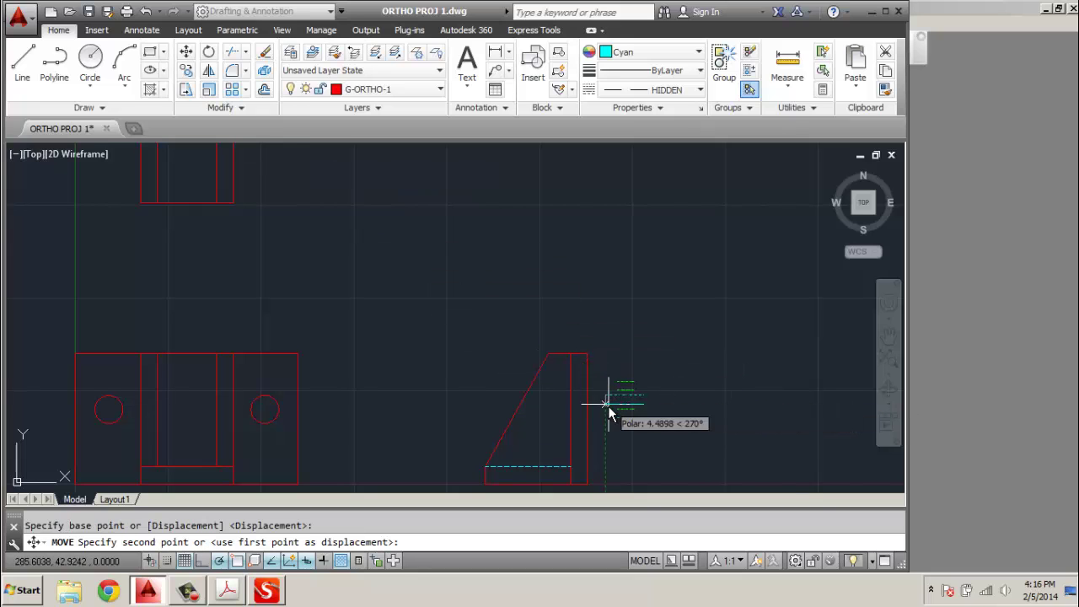
{"action": "mouse_move", "coordinate": [266, 412]}
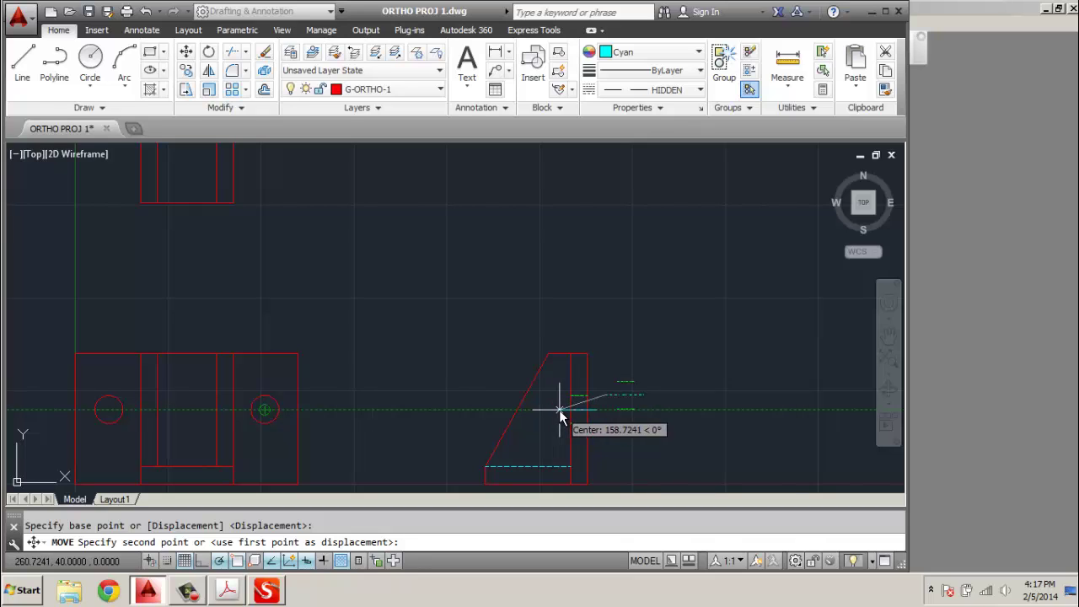
{"action": "left_click", "coordinate": [559, 409]}
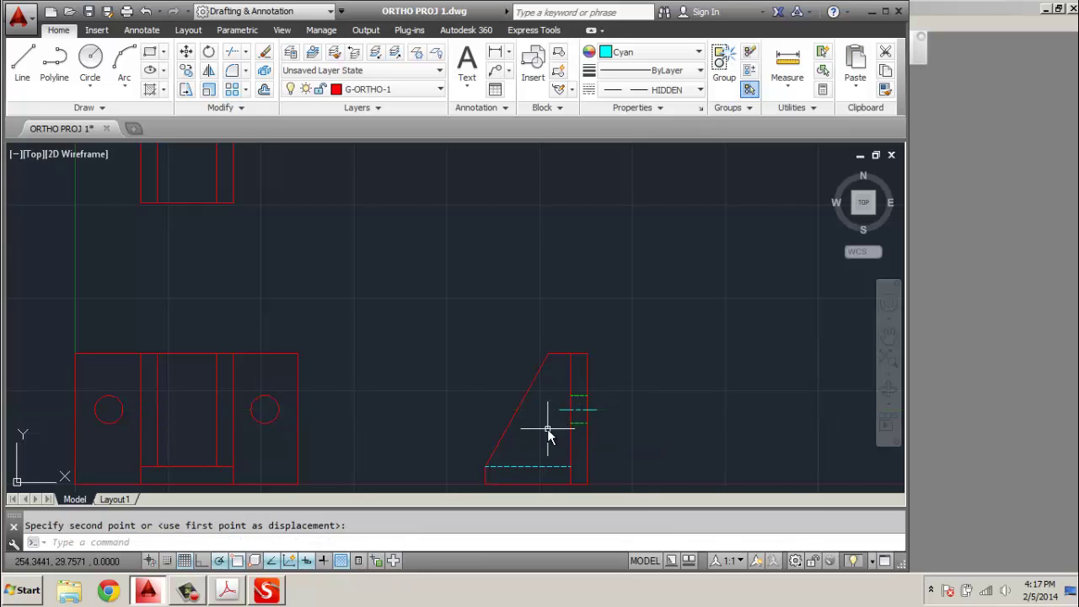
{"action": "key", "text": "Escape"}
- Stretch both ends of the green hidden line onto the upright's red vertical edges
{"action": "scroll", "coordinate": [578, 414], "scroll_direction": "up", "scroll_amount": 5}
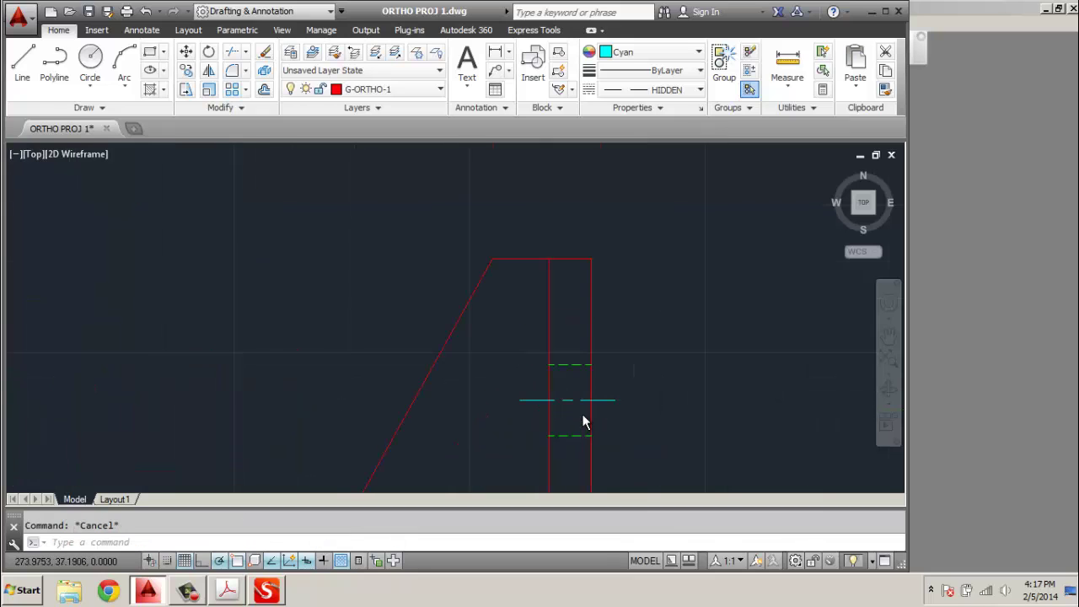
{"action": "mouse_move", "coordinate": [569, 333]}
{"action": "middle_mouse_down"}
{"action": "mouse_move", "coordinate": [562, 339]}
{"action": "mouse_move", "coordinate": [498, 306]}
{"action": "middle_mouse_up"}
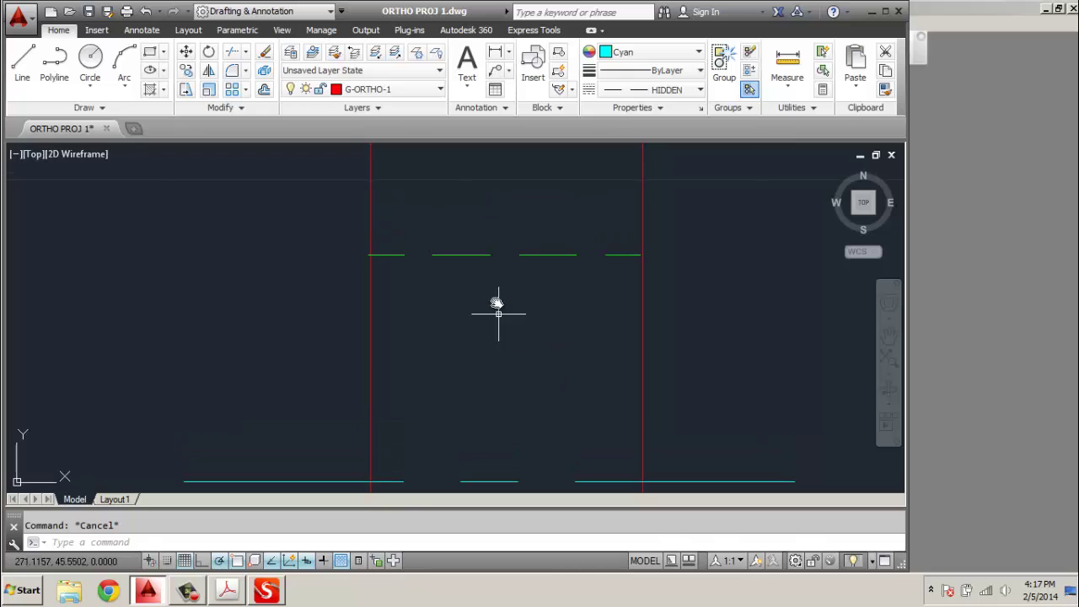
{"action": "left_click", "coordinate": [489, 253]}
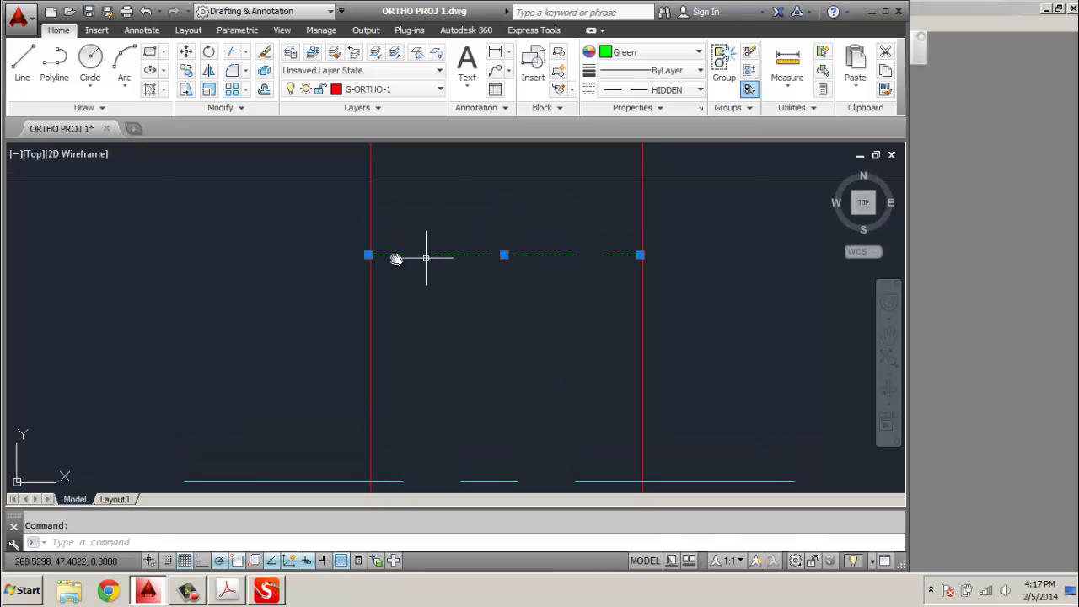
{"action": "left_click", "coordinate": [367, 254]}
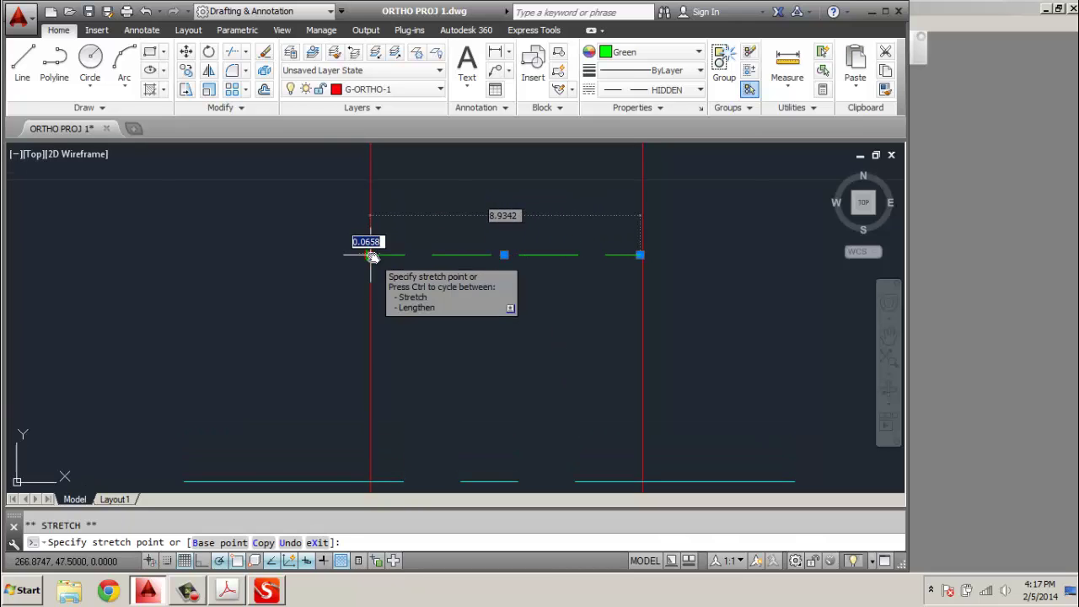
{"action": "left_click", "coordinate": [371, 254]}
{"action": "left_click", "coordinate": [640, 254]}
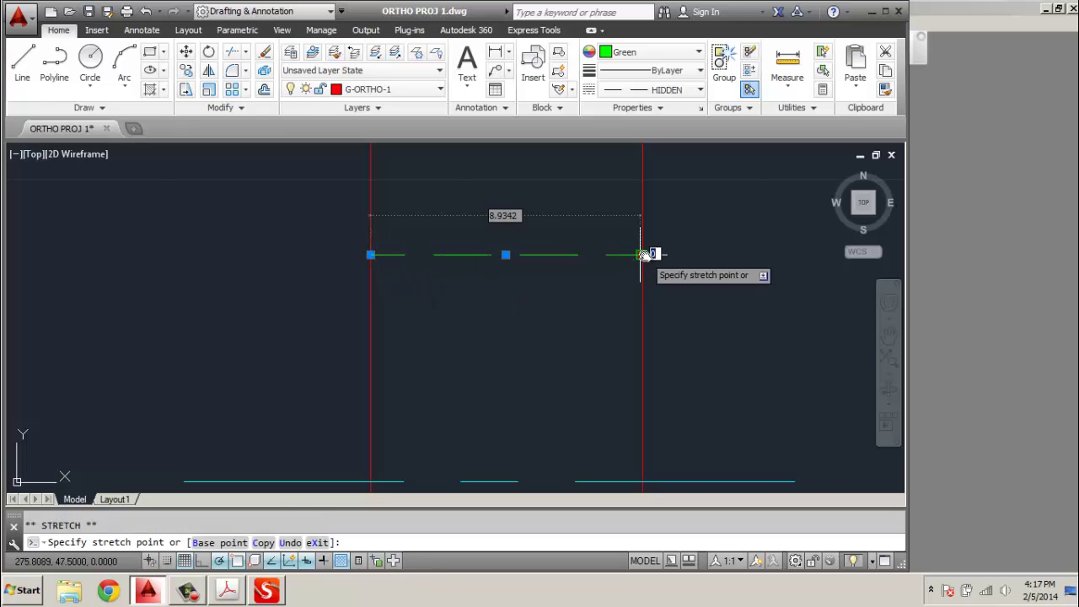
{"action": "left_click", "coordinate": [643, 254]}
{"action": "scroll", "coordinate": [691, 280], "scroll_direction": "down", "scroll_amount": 6}
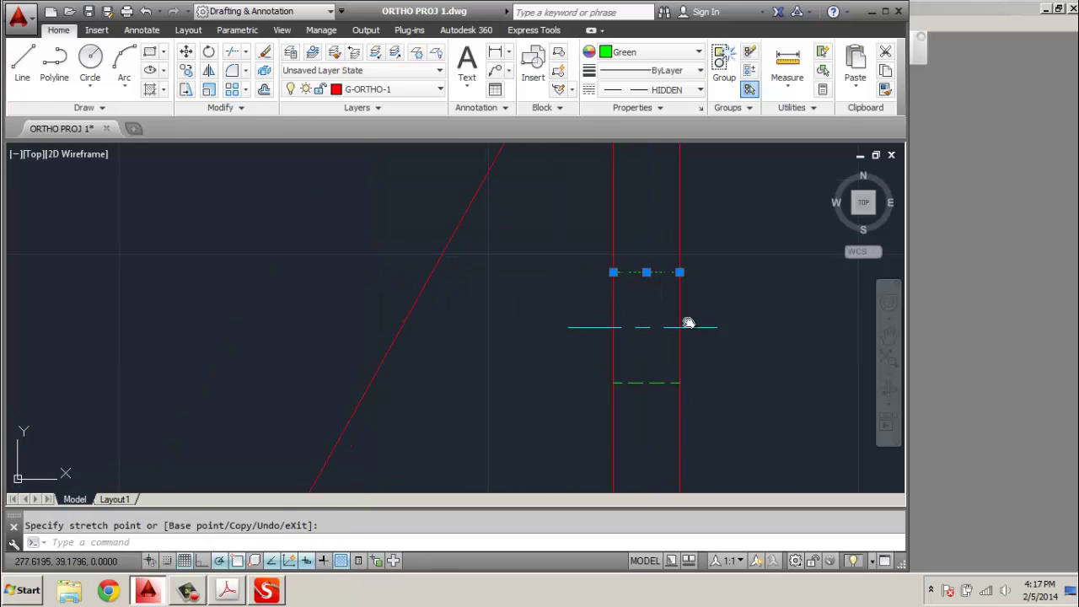
{"action": "middle_click_drag", "start_coordinate": [686, 321], "coordinate": [638, 349]}
{"action": "scroll", "coordinate": [638, 349], "scroll_direction": "up", "scroll_amount": 6}
{"action": "key", "text": "Escape"}
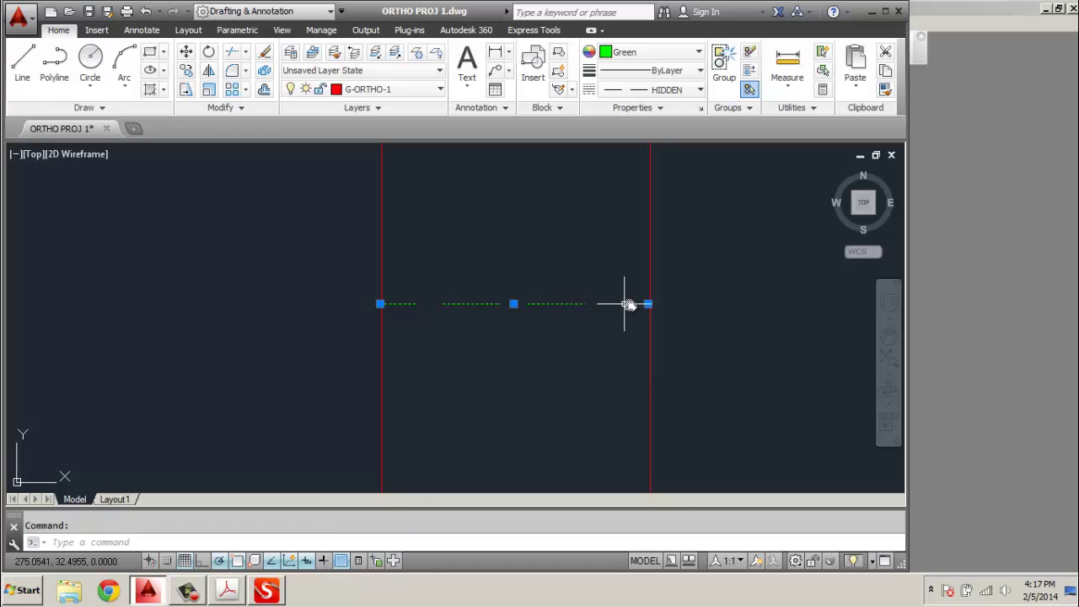
- Re-snap both line ends exactly on the red edges, then frame all three views
{"action": "left_click", "coordinate": [647, 303]}
{"action": "left_click", "coordinate": [650, 303]}
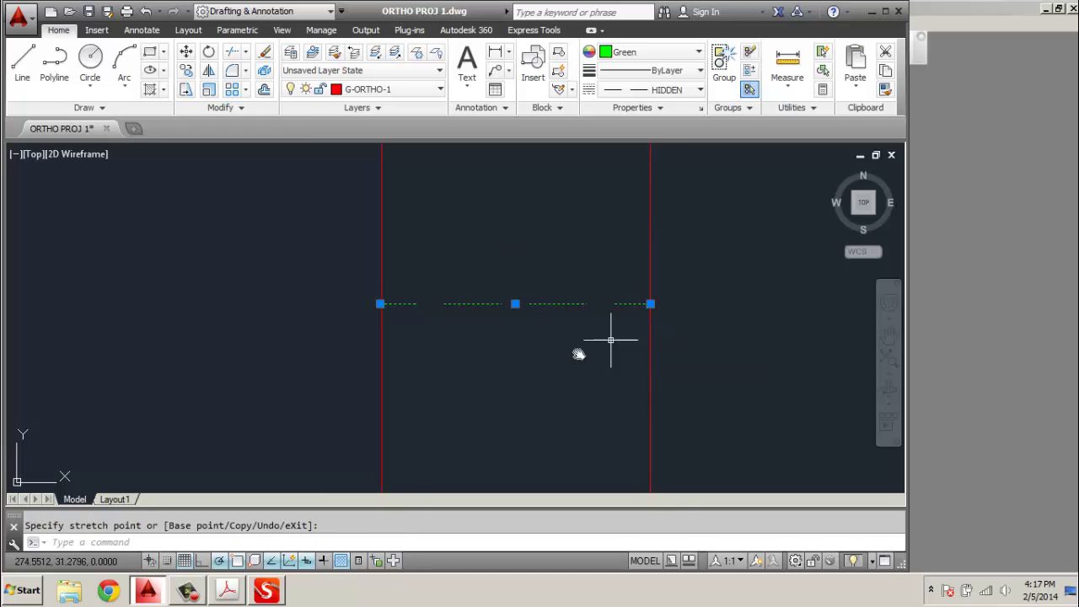
{"action": "left_click", "coordinate": [381, 304]}
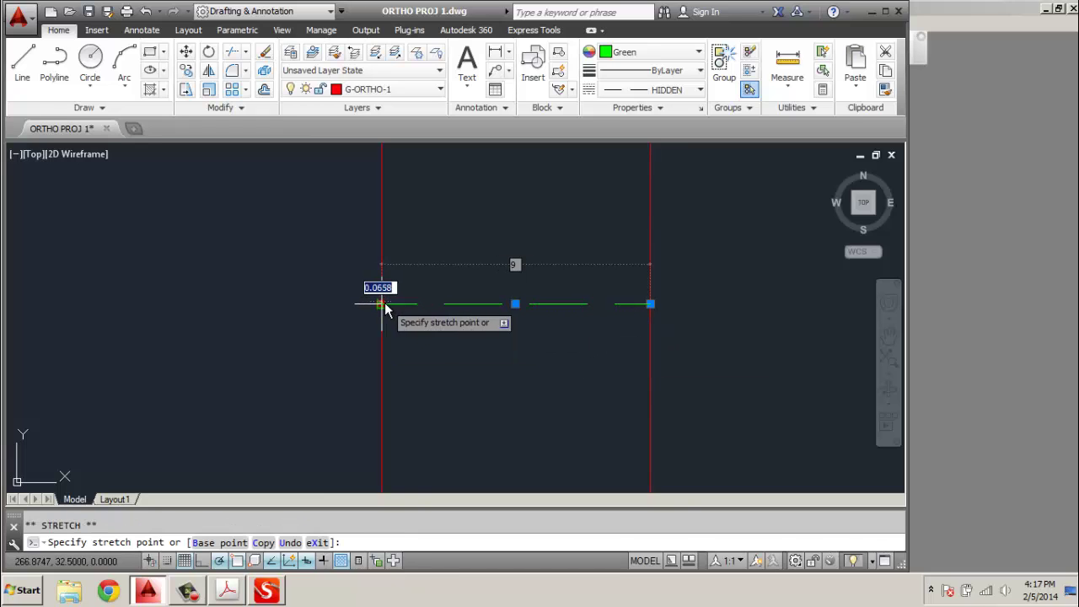
{"action": "left_click", "coordinate": [382, 304]}
{"action": "key", "text": "Escape"}
{"action": "key", "text": "Escape"}
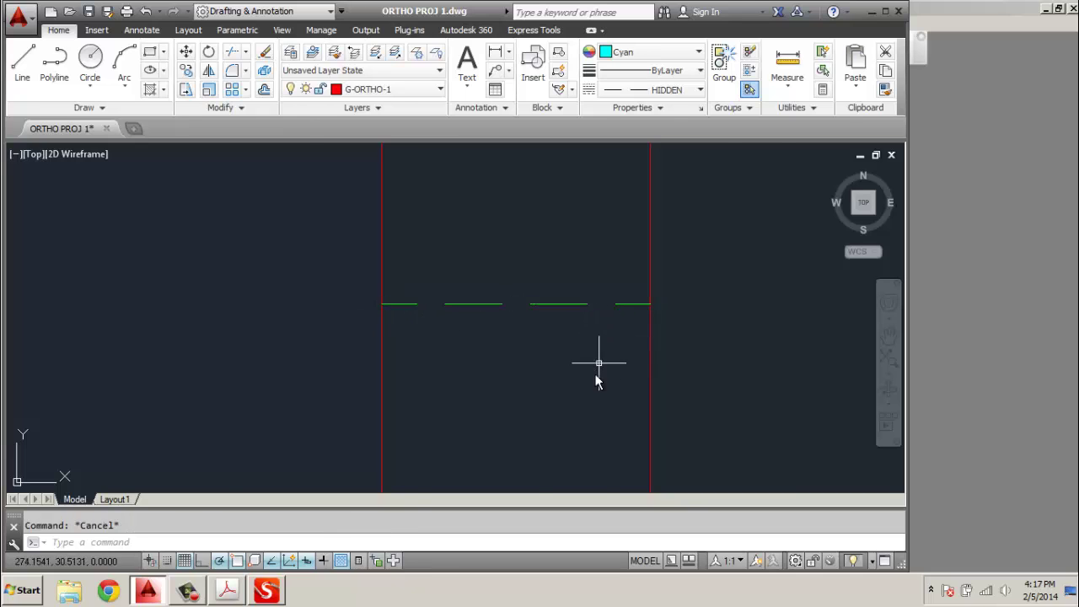
{"action": "scroll", "coordinate": [590, 383], "scroll_direction": "down", "scroll_amount": 5}
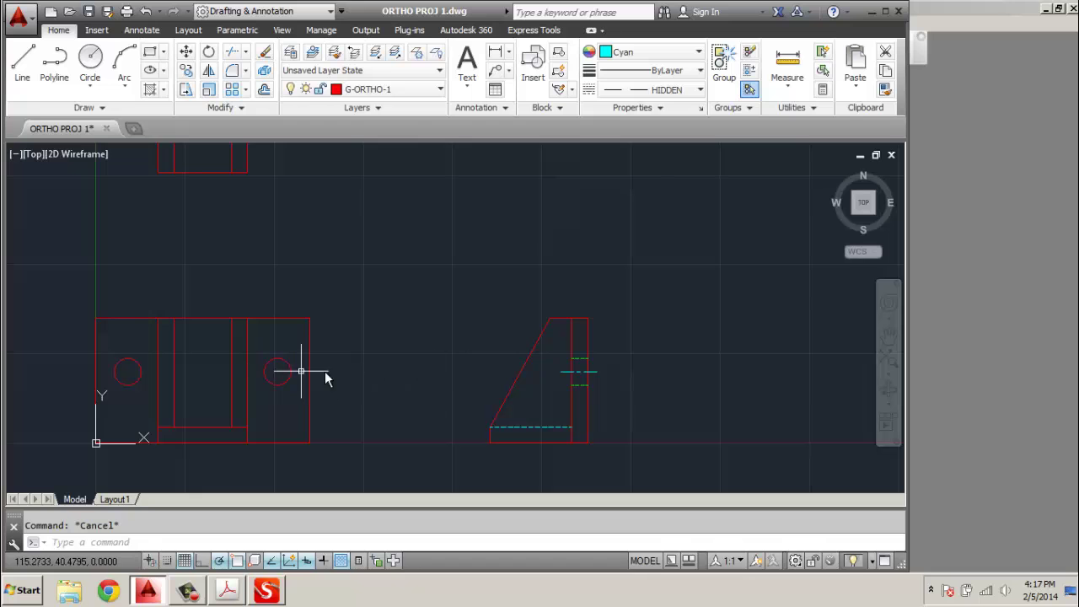
{"action": "scroll", "coordinate": [415, 361], "scroll_direction": "down", "scroll_amount": 2}
{"action": "mouse_move", "coordinate": [393, 362]}
{"action": "middle_mouse_down"}
{"action": "mouse_move", "coordinate": [429, 380]}
{"action": "mouse_move", "coordinate": [434, 353]}
{"action": "middle_mouse_up"}
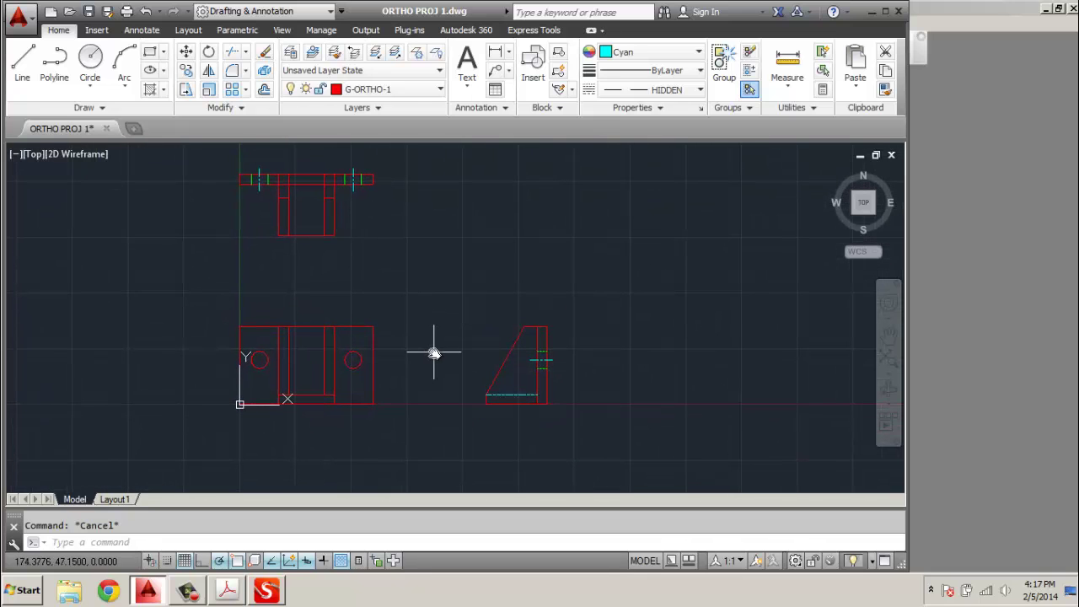
- Display the Layout1 sheet and list the viewport shapes from the Layout ribbon
{"action": "left_click", "coordinate": [116, 500]}
{"action": "middle_click_drag", "start_coordinate": [339, 404], "coordinate": [407, 405]}
{"action": "scroll", "coordinate": [353, 402], "scroll_direction": "down", "scroll_amount": 2}
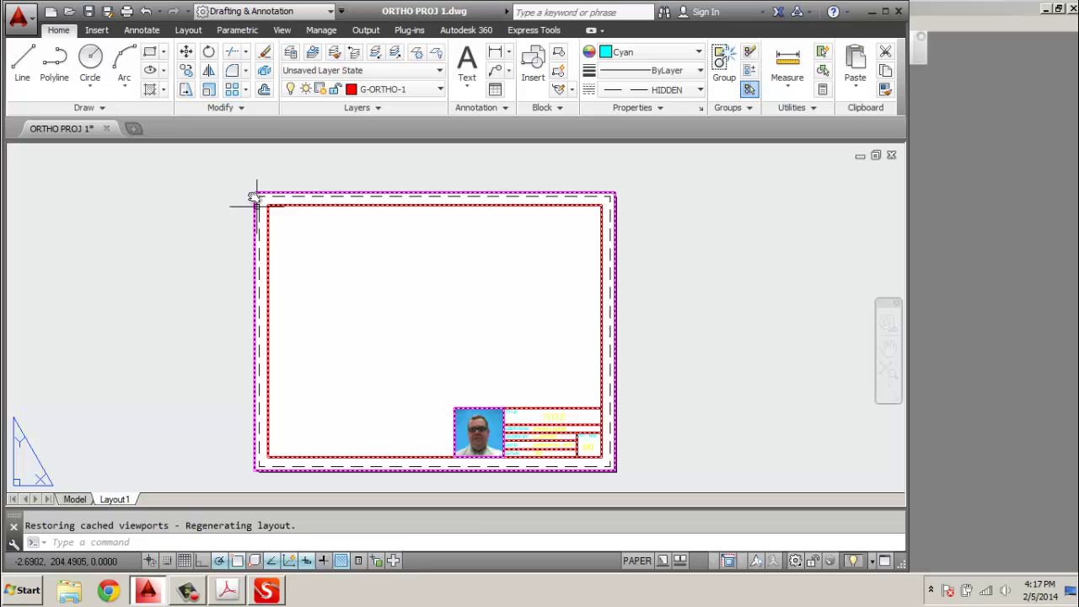
{"action": "left_click", "coordinate": [189, 30]}
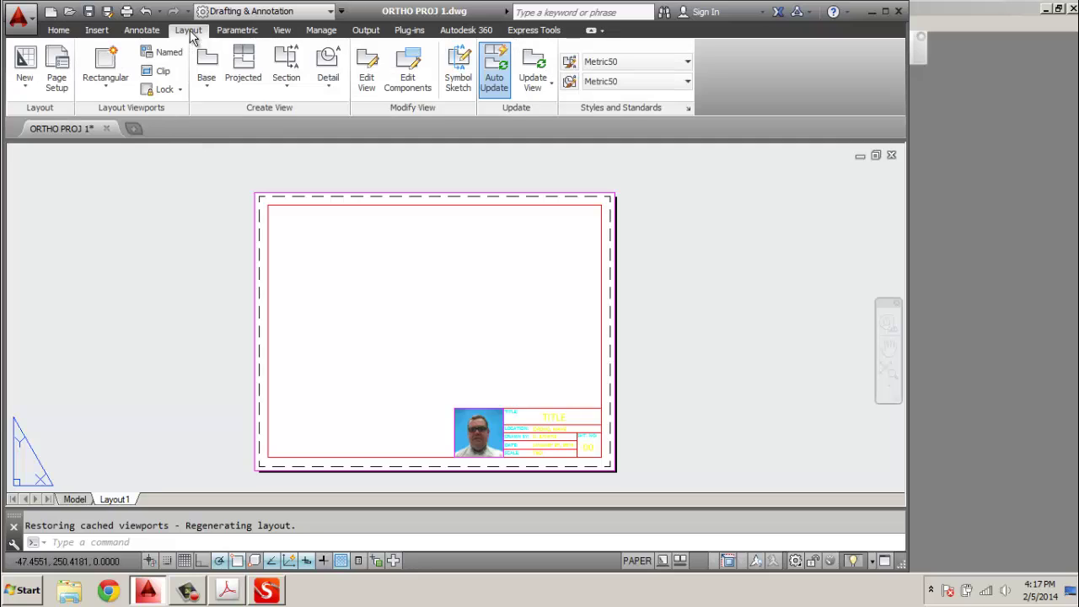
{"action": "left_click", "coordinate": [107, 85]}
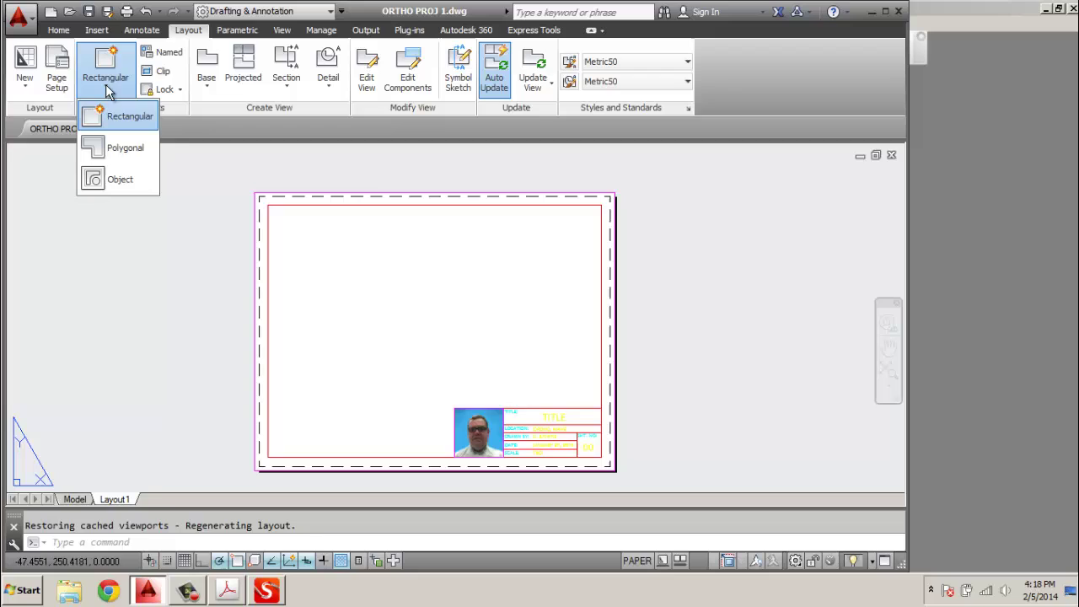
- Create a polygonal viewport skirting the title block, then enter model space and turn the grid off
{"action": "left_click", "coordinate": [102, 149]}
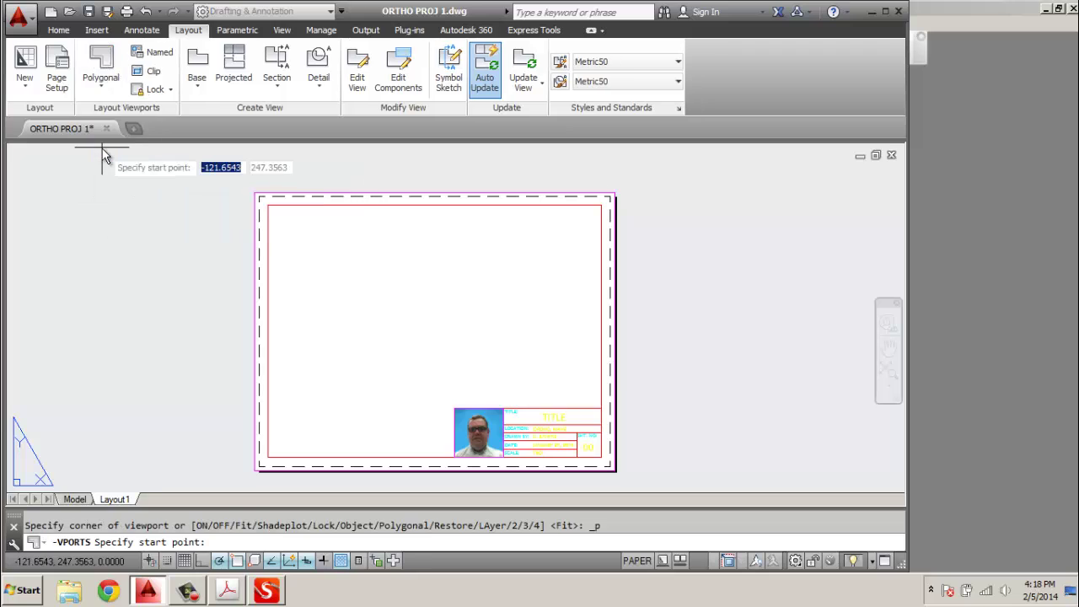
{"action": "left_click", "coordinate": [268, 206]}
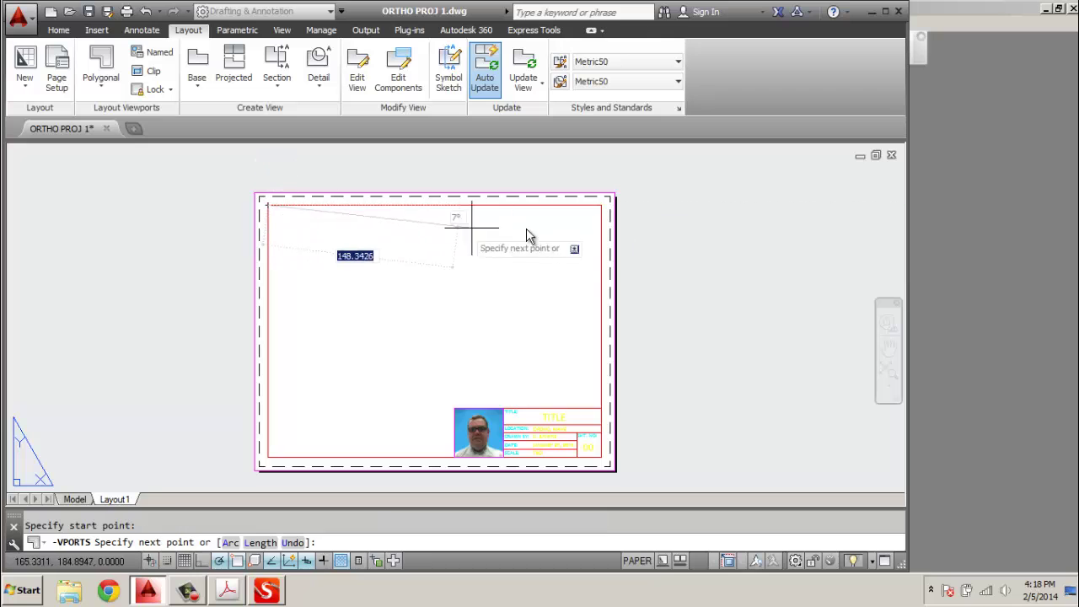
{"action": "left_click", "coordinate": [601, 205]}
{"action": "left_click", "coordinate": [601, 410]}
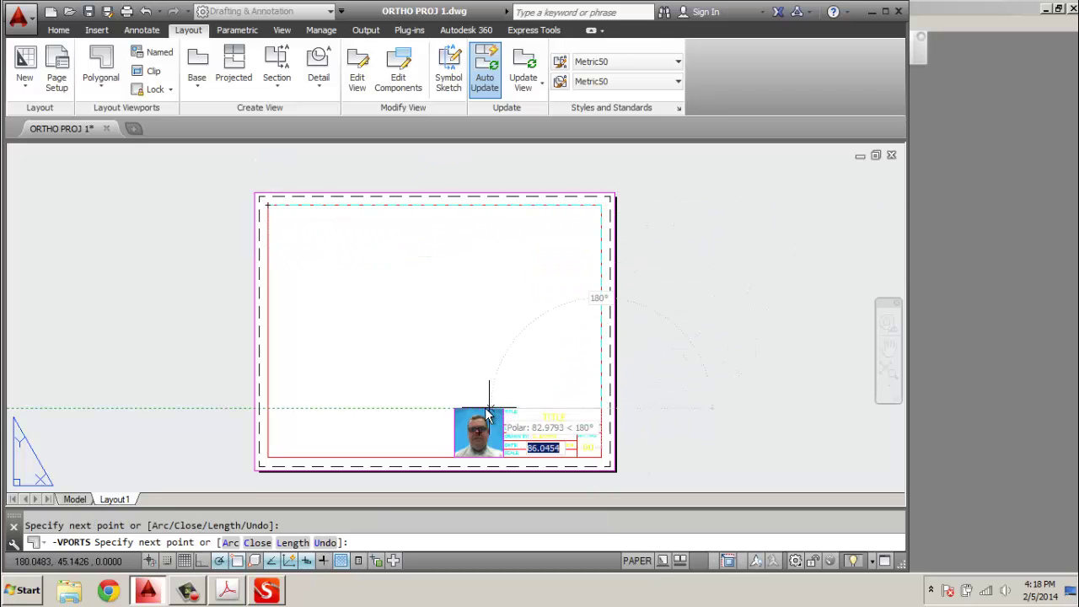
{"action": "left_click", "coordinate": [454, 410]}
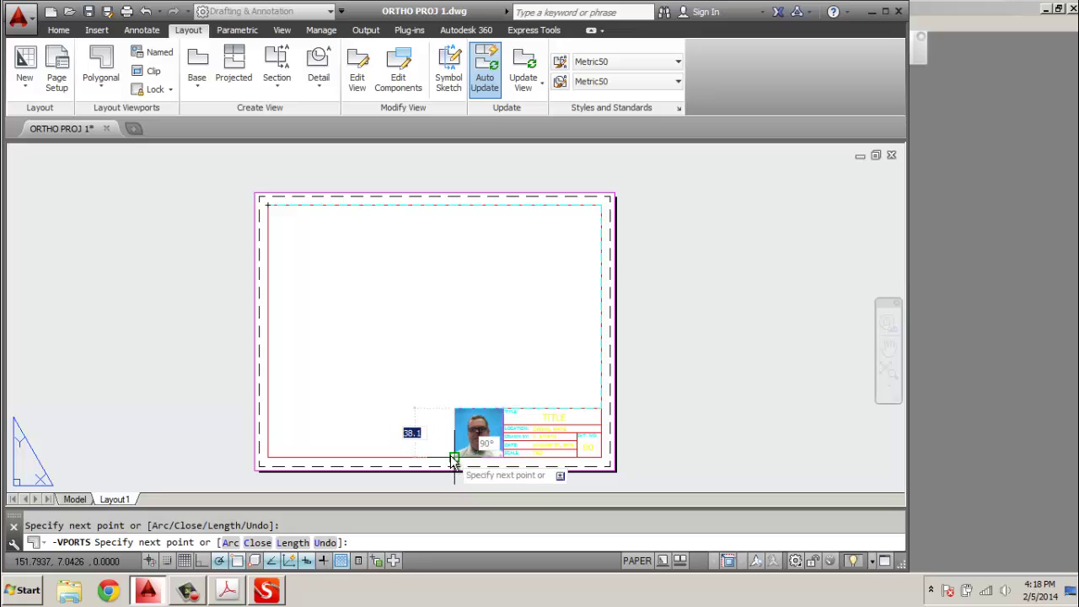
{"action": "left_click", "coordinate": [453, 457]}
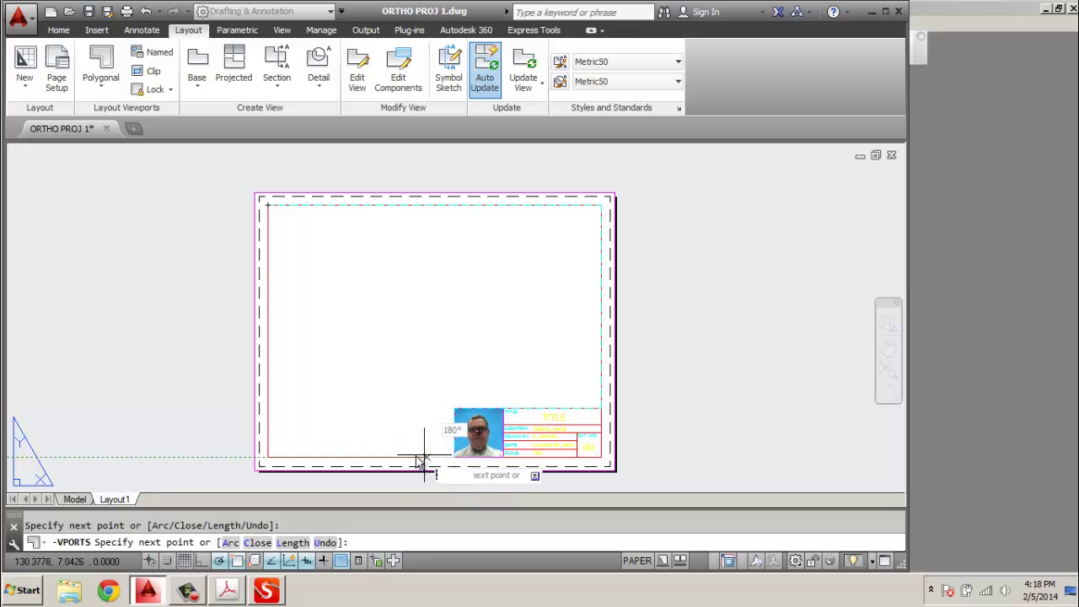
{"action": "left_click", "coordinate": [268, 458]}
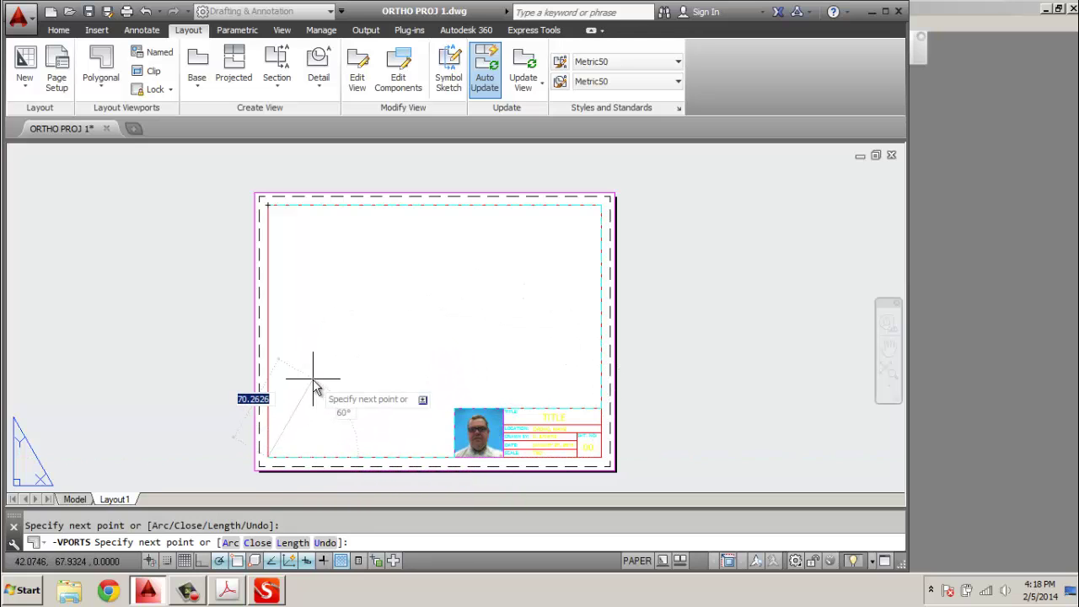
{"action": "type", "text": "C"}
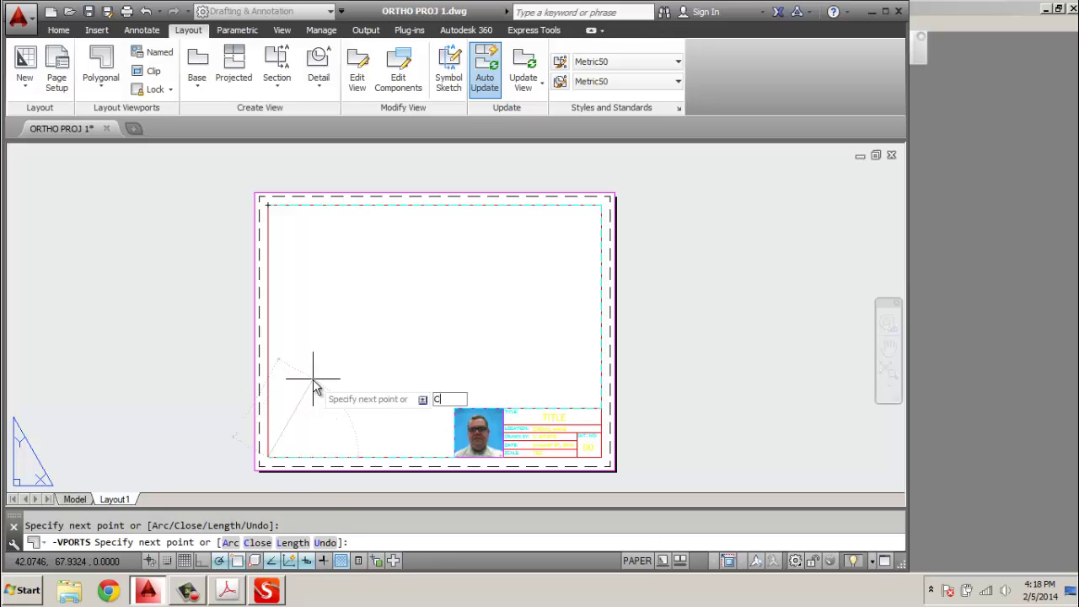
{"action": "key", "text": "Return"}
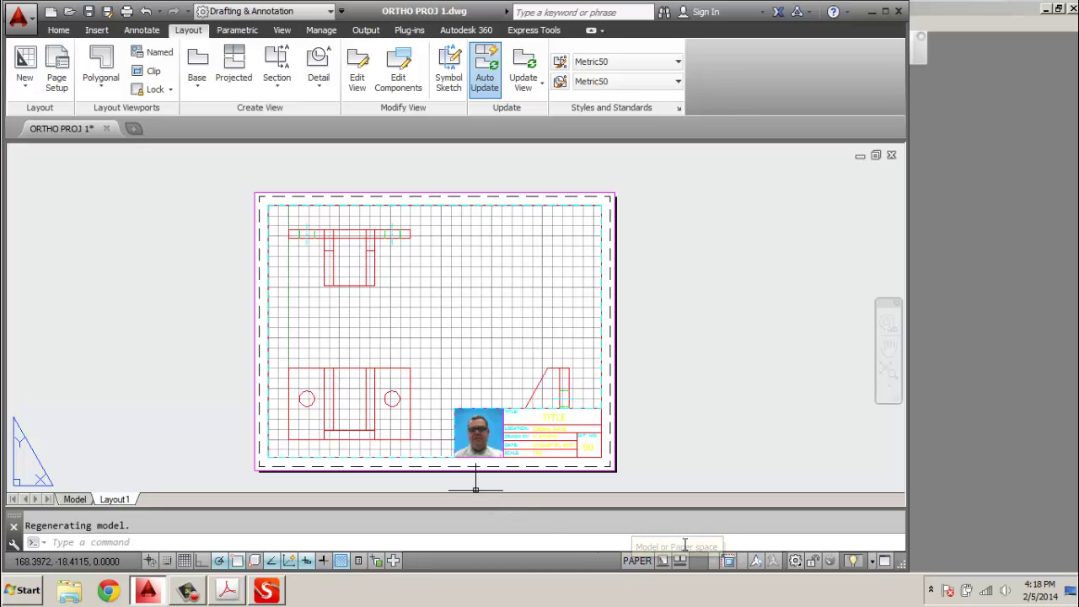
{"action": "left_click", "coordinate": [644, 561]}
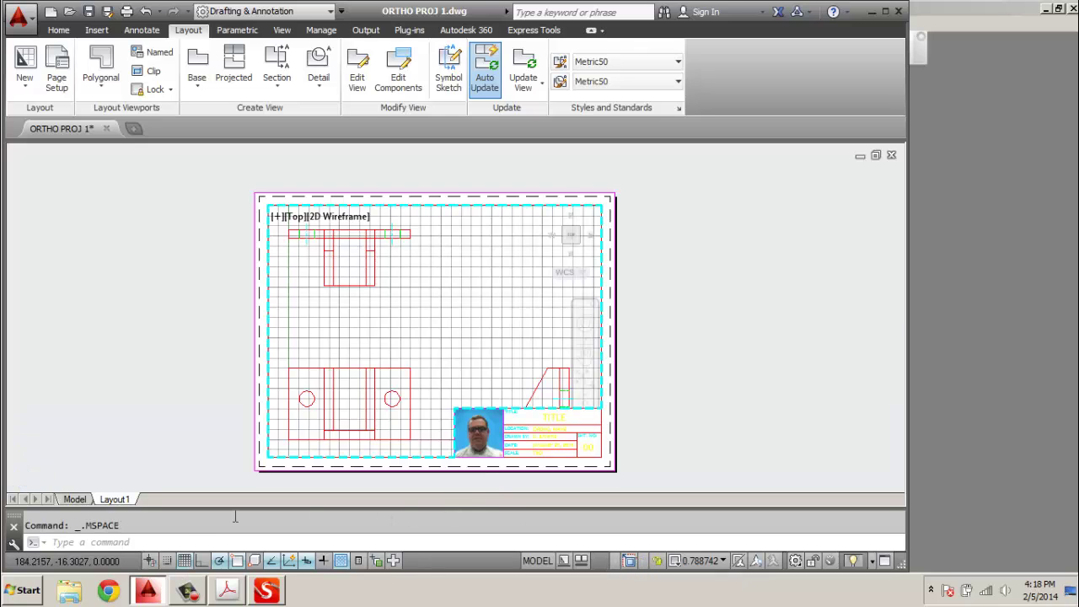
{"action": "left_click", "coordinate": [184, 561]}
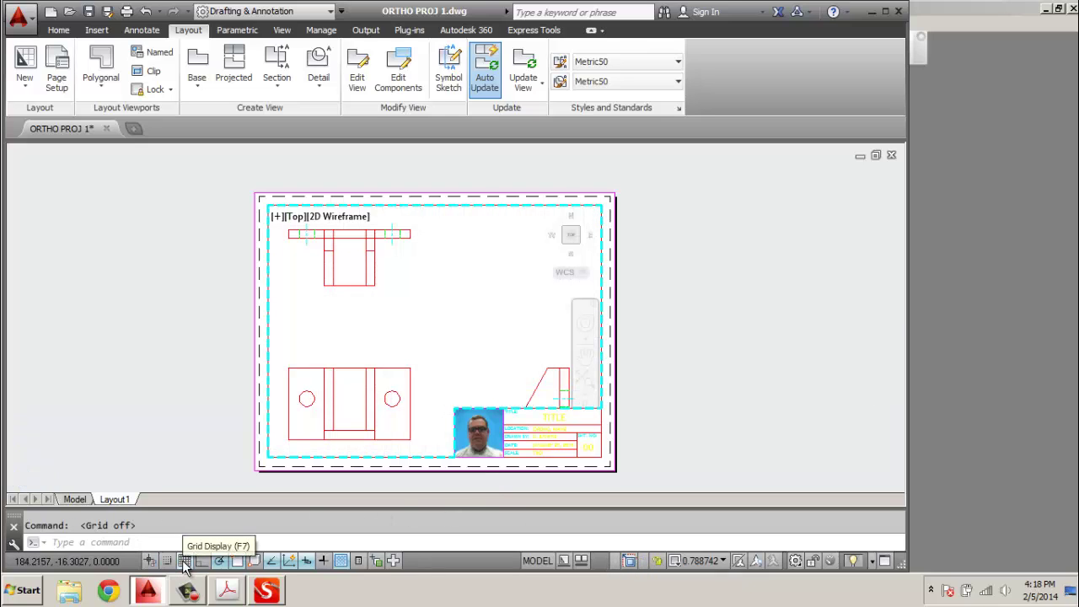
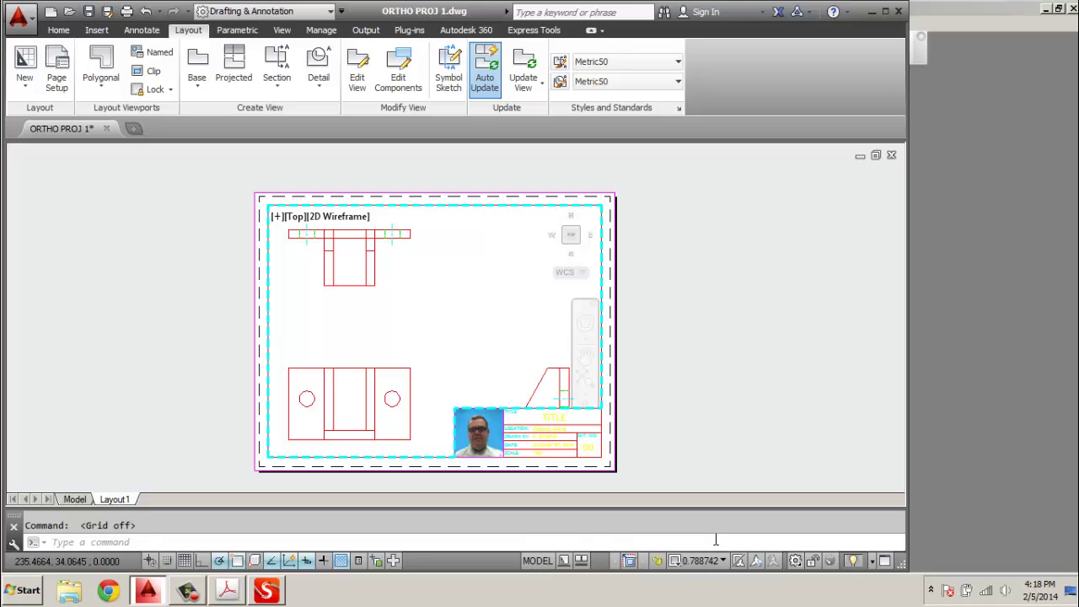
- Set the layout viewport scale to 1:2, nudge the views, and return to paper space
{"action": "left_click", "coordinate": [723, 561]}
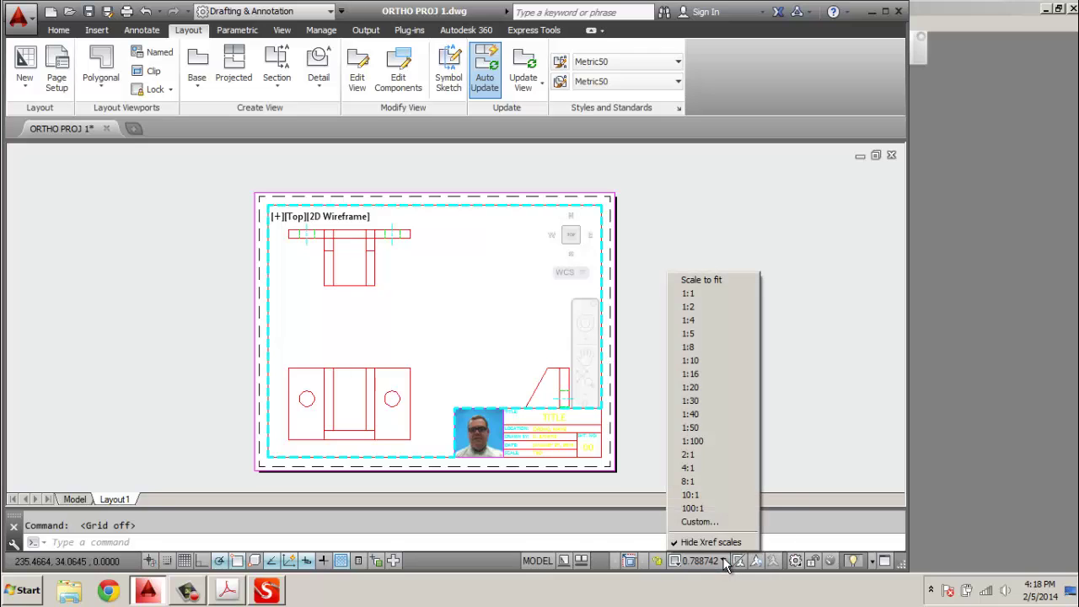
{"action": "left_click", "coordinate": [689, 306]}
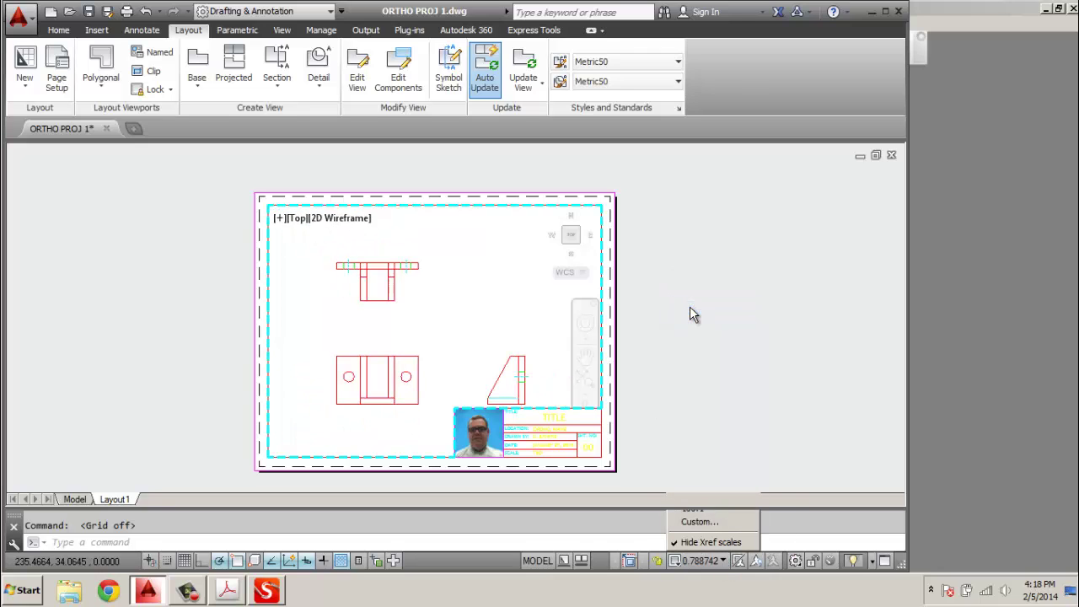
{"action": "mouse_move", "coordinate": [445, 332]}
{"action": "middle_mouse_down"}
{"action": "mouse_move", "coordinate": [451, 313]}
{"action": "mouse_move", "coordinate": [469, 314]}
{"action": "middle_mouse_up"}
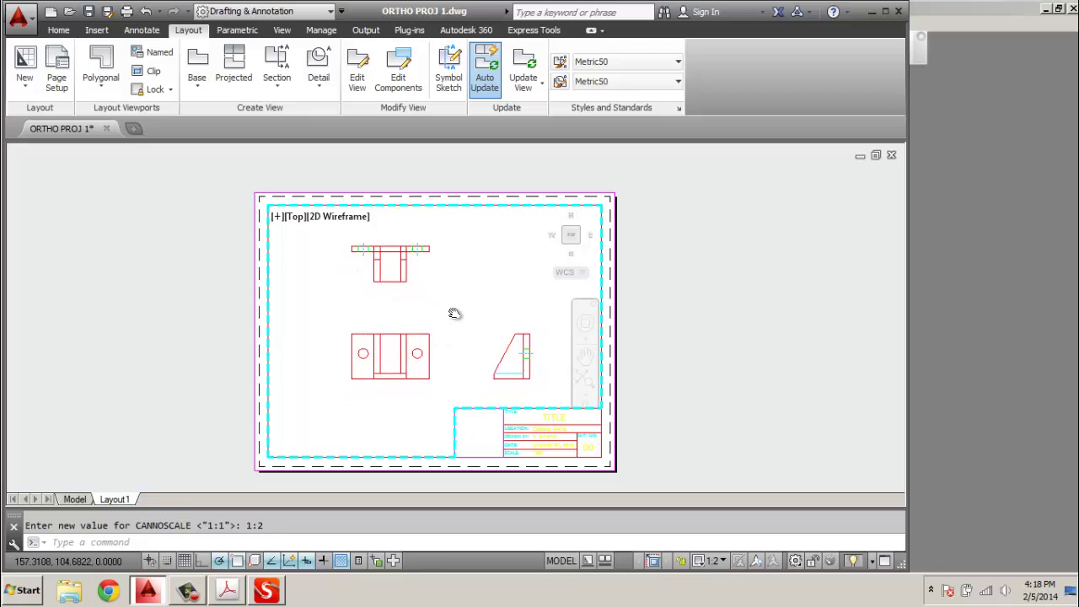
{"action": "left_click", "coordinate": [560, 560]}
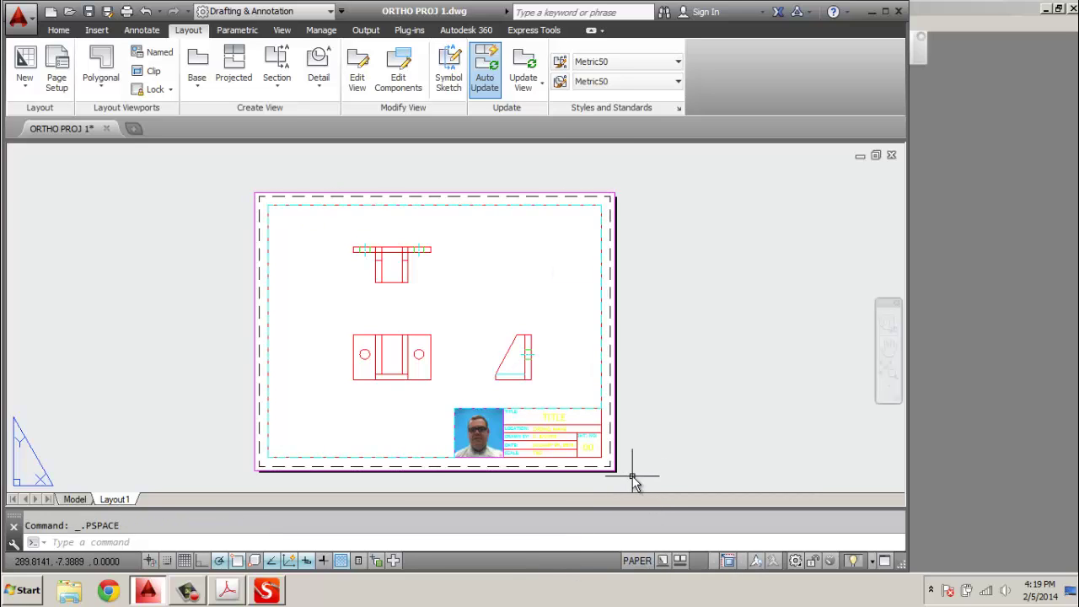
{"action": "scroll", "coordinate": [633, 477], "scroll_direction": "up", "scroll_amount": 2}
{"action": "scroll", "coordinate": [658, 474], "scroll_direction": "down", "scroll_amount": 2}
{"action": "middle_click_drag", "start_coordinate": [655, 465], "coordinate": [632, 441]}
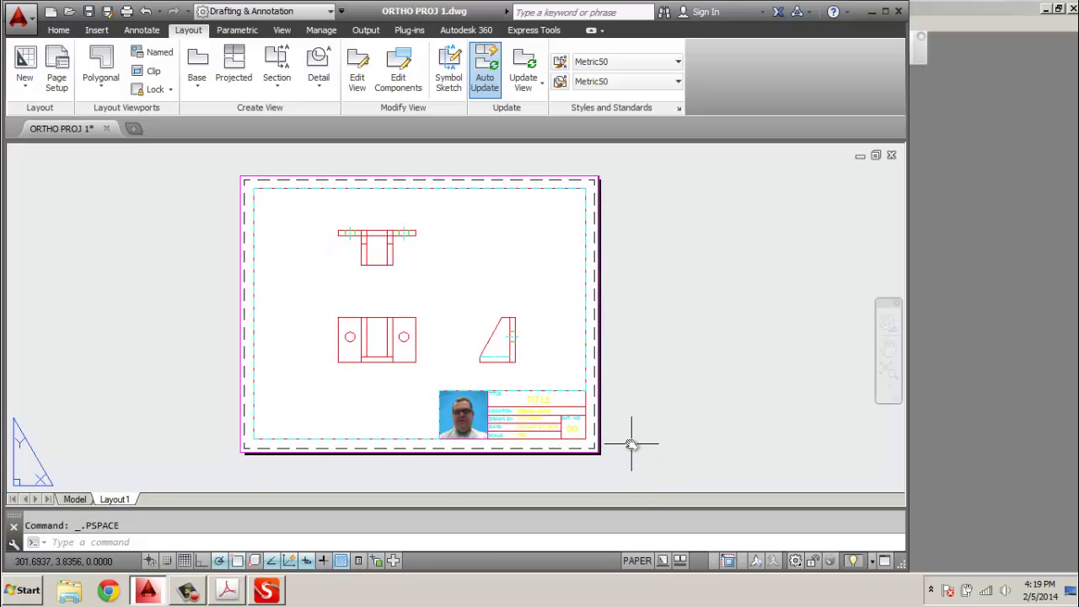
- Set the title block's TITLE to ORTHO PROJ 1 and SCALE to 1:2 (HALF)
{"action": "double_click", "coordinate": [538, 406]}
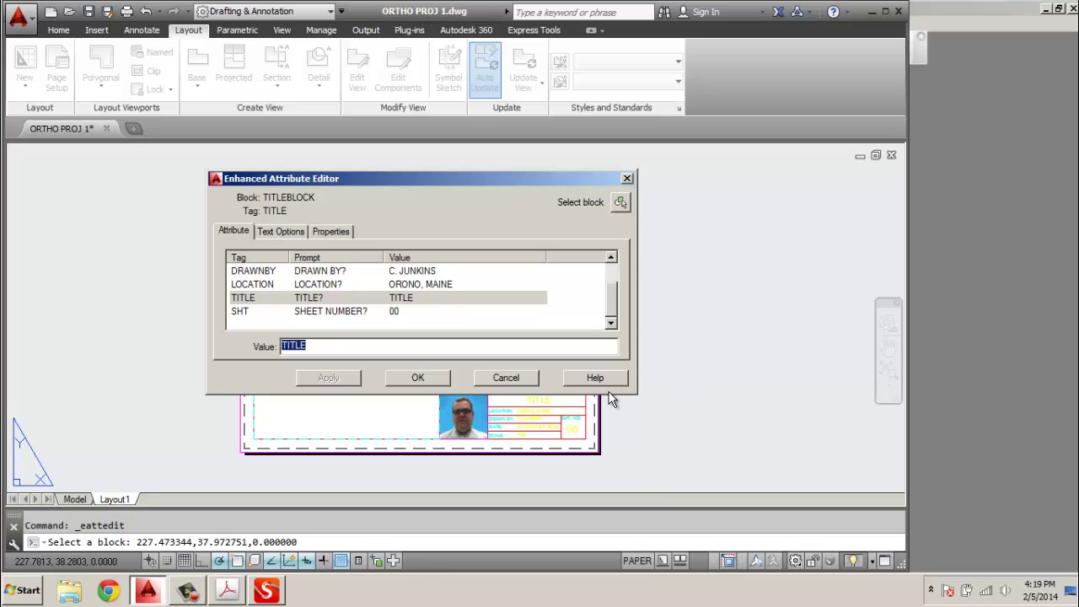
{"action": "type", "text": "ORTHO PROJ 1"}
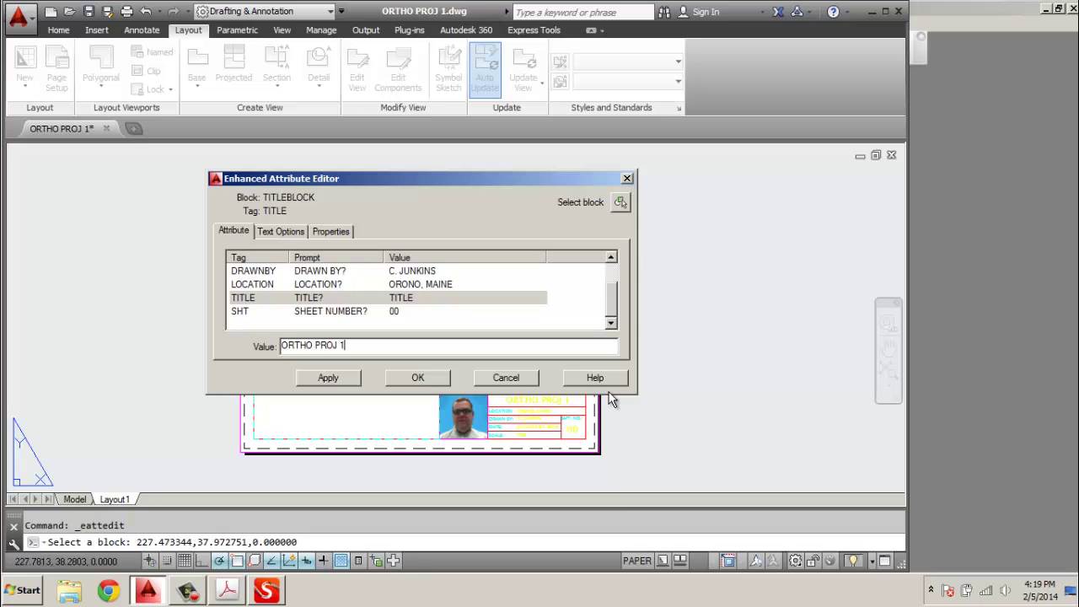
{"action": "left_click", "coordinate": [411, 272]}
{"action": "left_click_drag", "start_coordinate": [612, 308], "coordinate": [612, 281]}
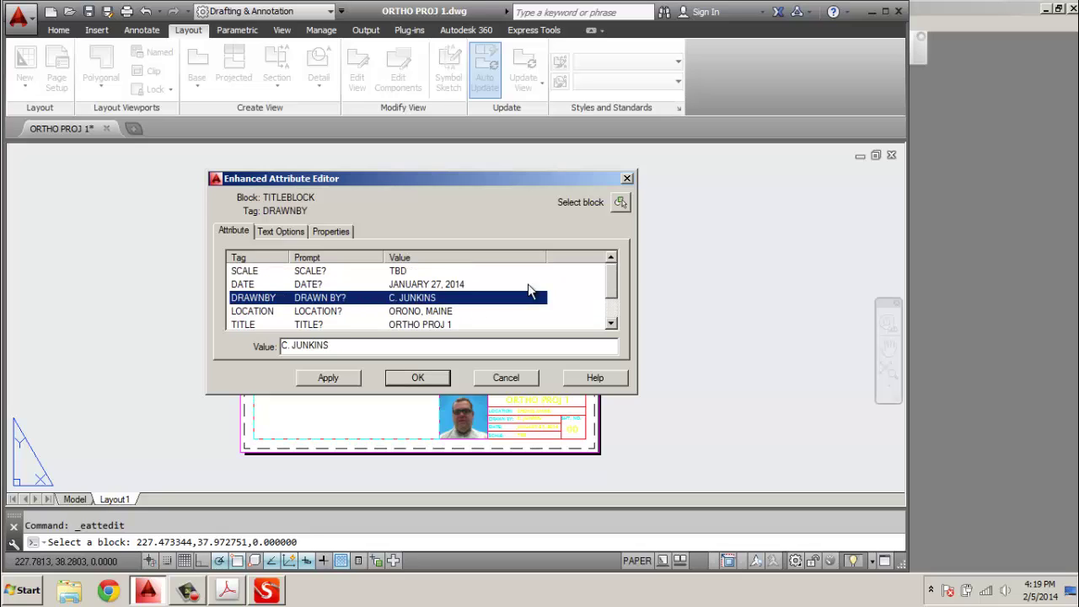
{"action": "left_click", "coordinate": [399, 273]}
{"action": "left_click_drag", "start_coordinate": [306, 346], "coordinate": [262, 346]}
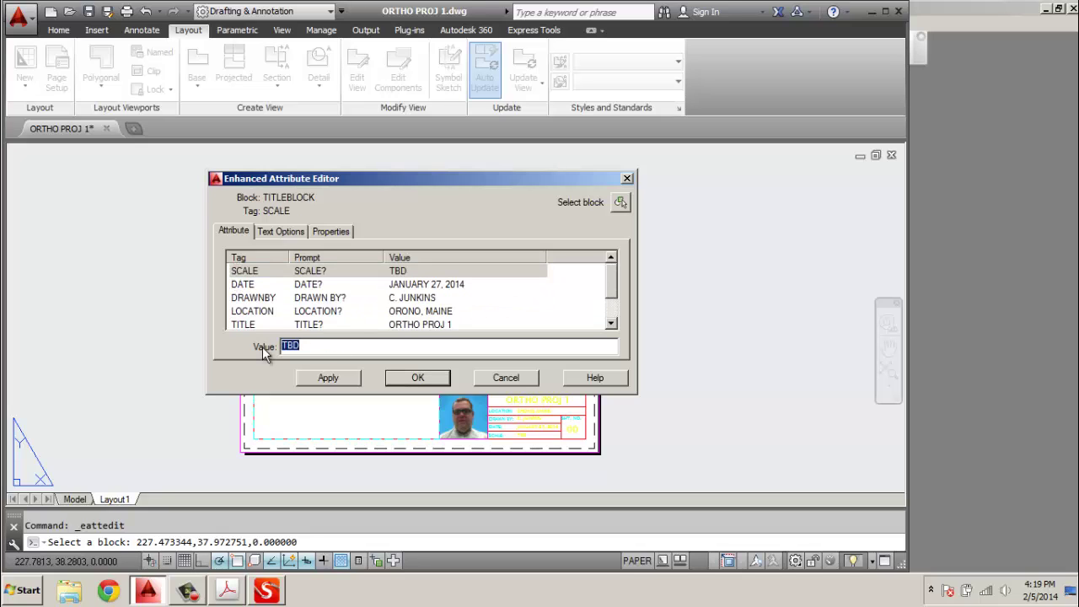
{"action": "type", "text": "1:2 (HALF)"}
- Change the DATE to FEBRUARY 4, 2014 and the sheet number to 1, then apply
{"action": "left_click", "coordinate": [424, 284]}
{"action": "left_click", "coordinate": [329, 345]}
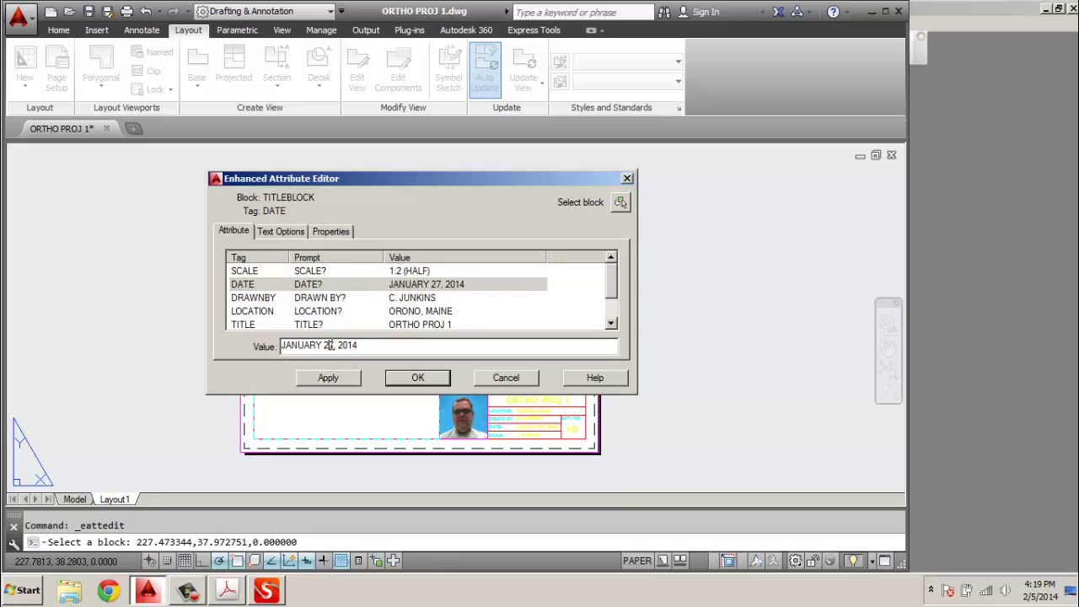
{"action": "left_click_drag", "start_coordinate": [328, 345], "coordinate": [268, 350]}
{"action": "type", "text": "F"}
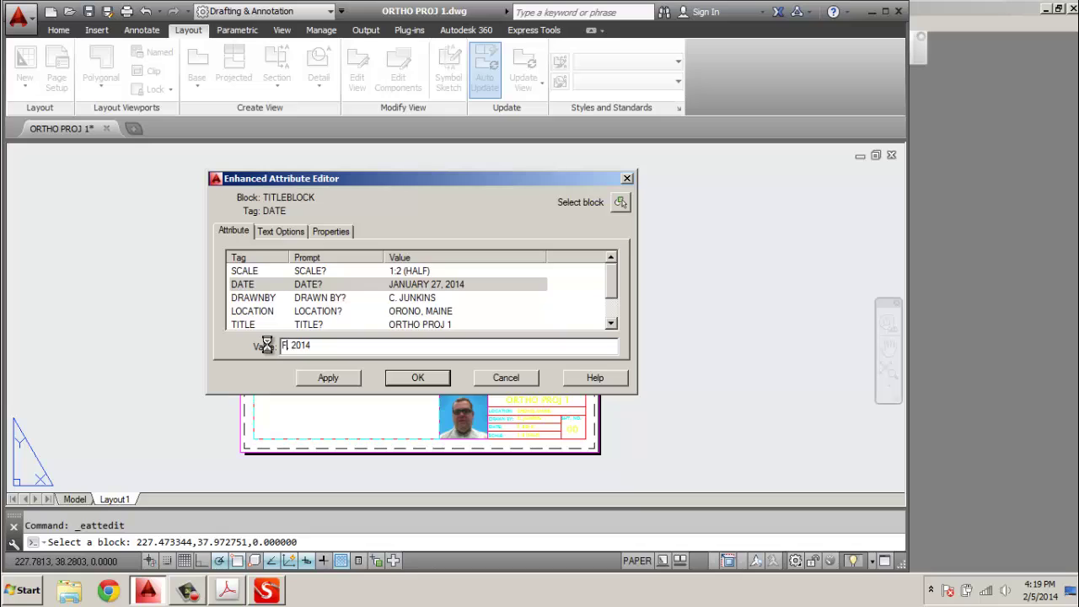
{"action": "type", "text": "EBRUARY 4"}
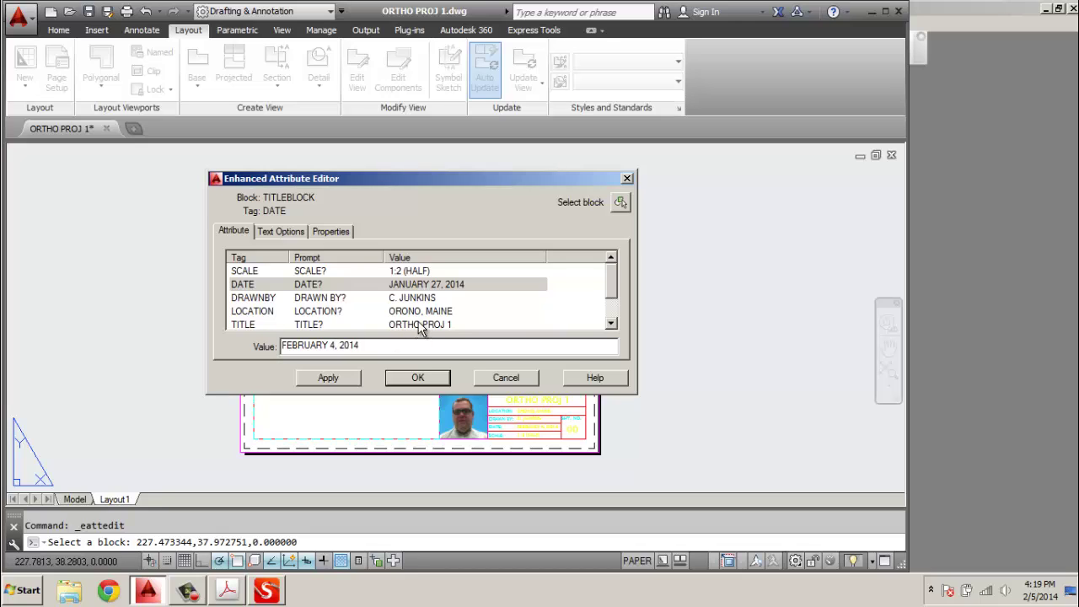
{"action": "left_click_drag", "start_coordinate": [610, 295], "coordinate": [611, 318]}
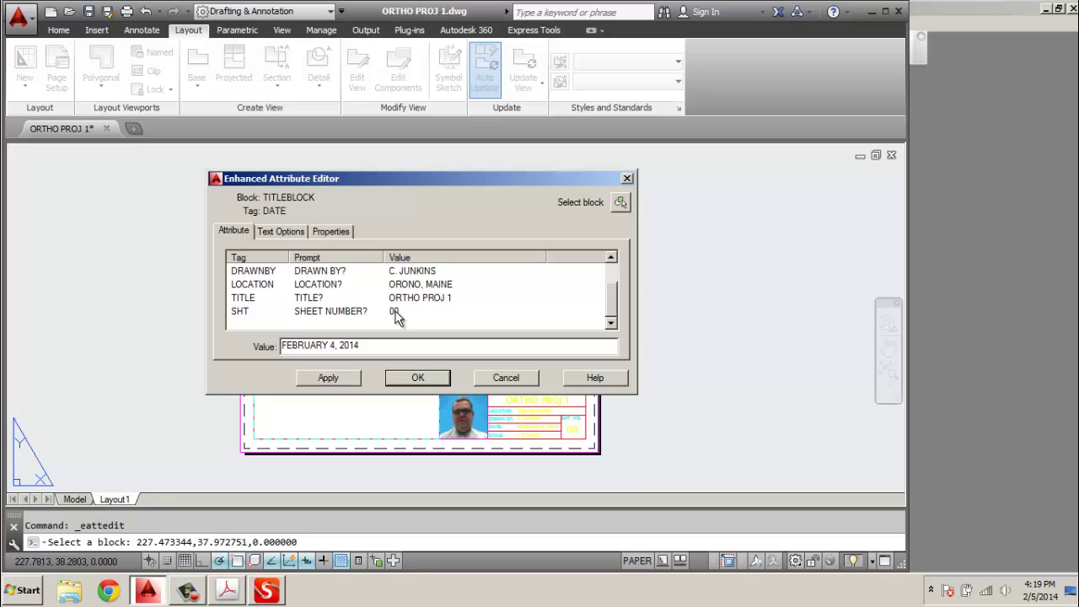
{"action": "left_click", "coordinate": [396, 314]}
{"action": "left_click_drag", "start_coordinate": [316, 348], "coordinate": [268, 352]}
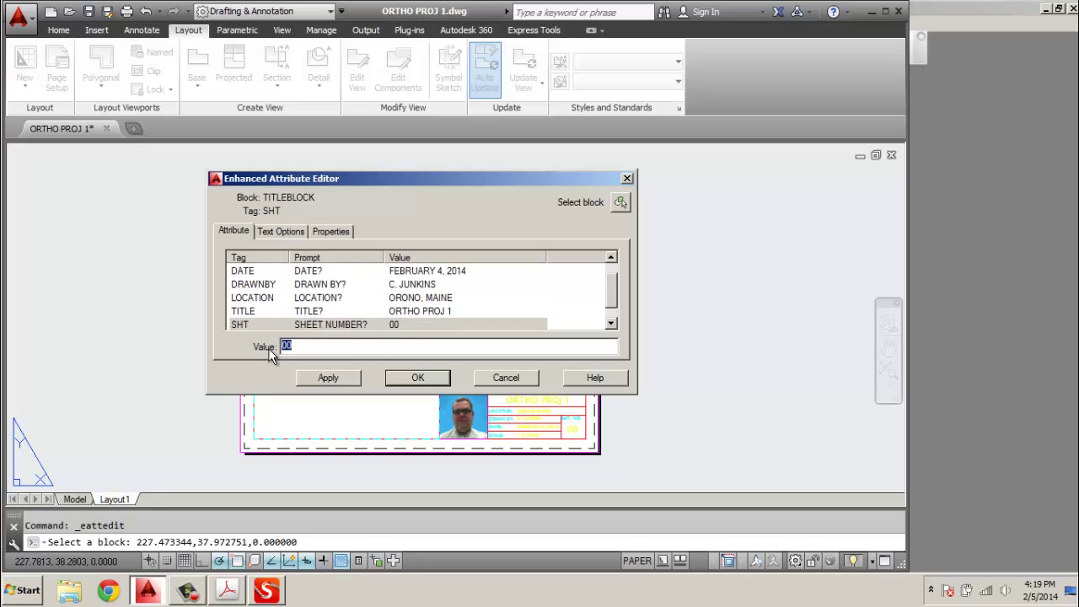
{"action": "left_click", "coordinate": [332, 381]}
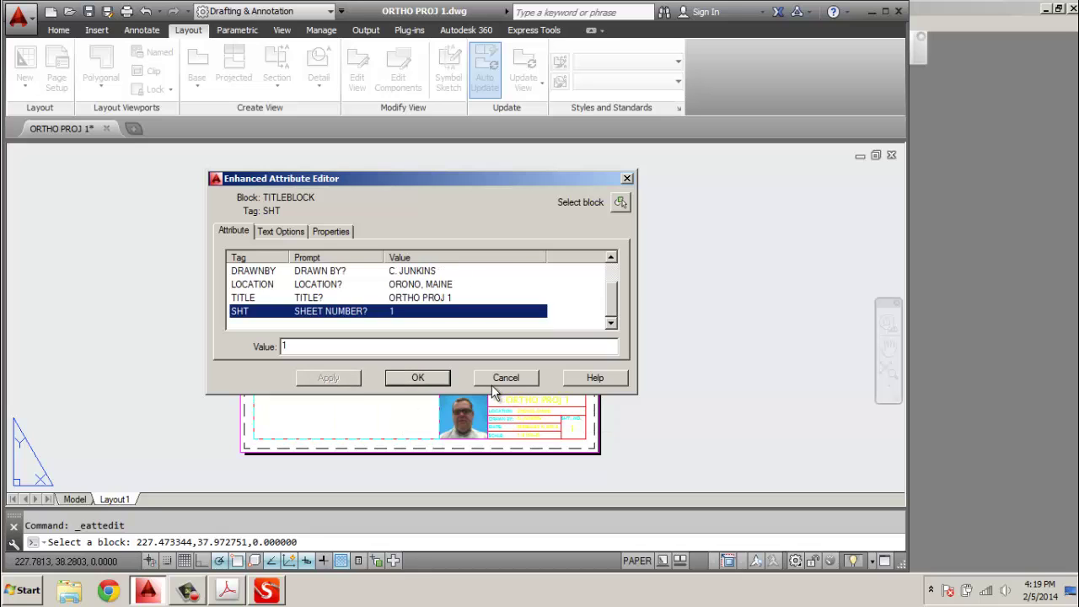
{"action": "left_click", "coordinate": [418, 377]}
{"action": "scroll", "coordinate": [556, 455], "scroll_direction": "up", "scroll_amount": 5}
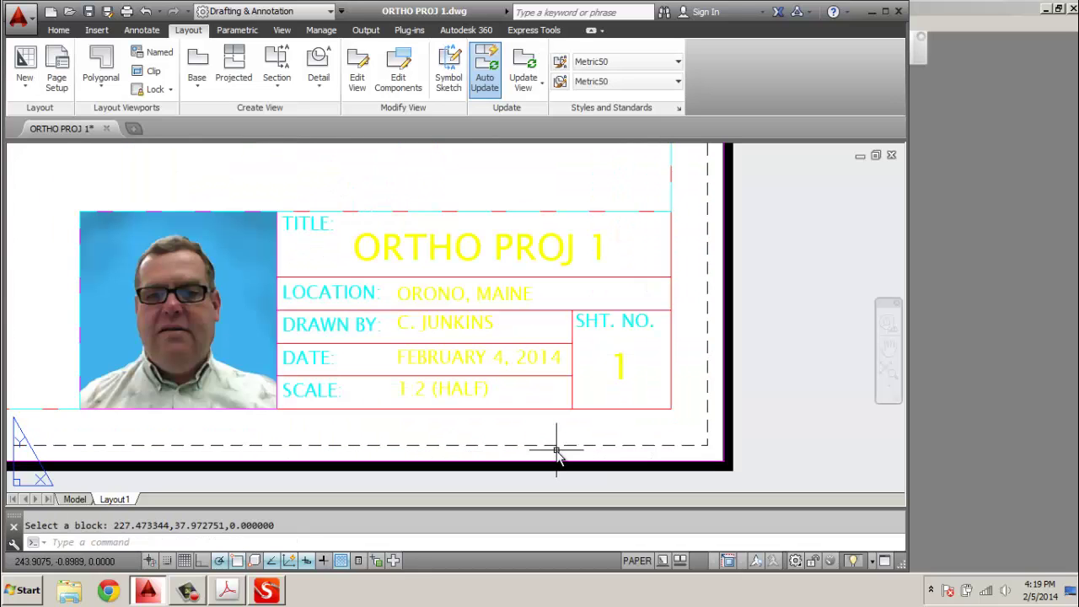
{"action": "scroll", "coordinate": [557, 455], "scroll_direction": "down", "scroll_amount": 5}
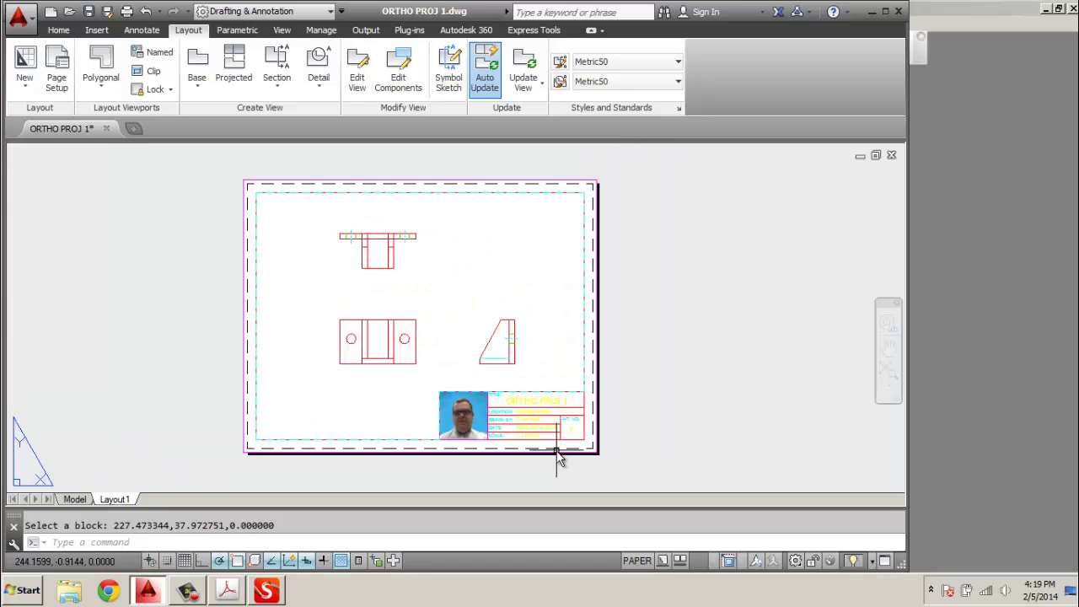
- In model space, add single-line text 'TOP VIEW' between the top and front views
{"action": "left_click", "coordinate": [75, 499]}
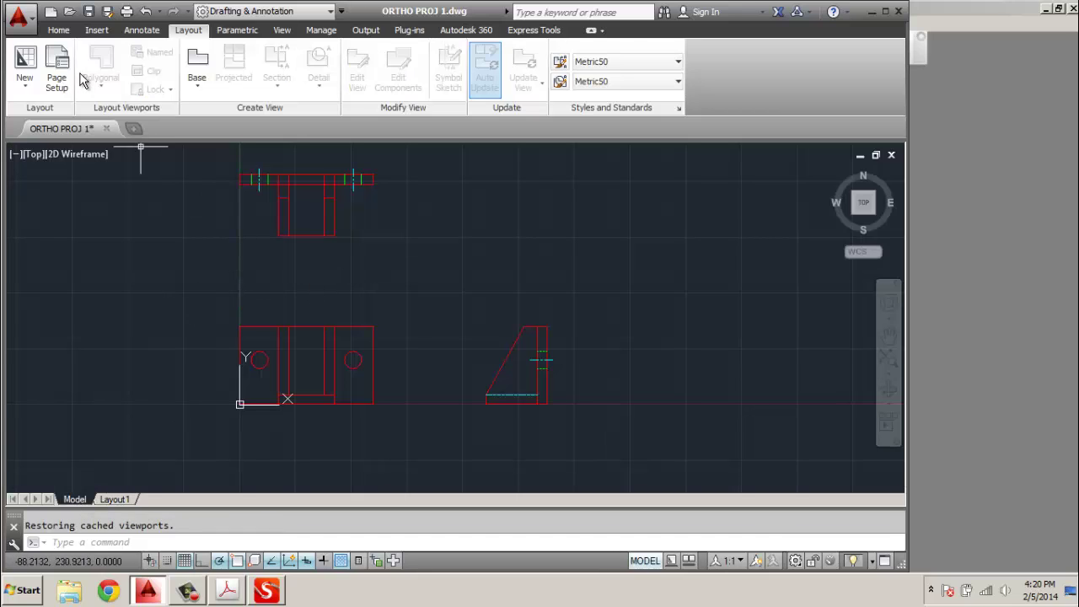
{"action": "left_click", "coordinate": [58, 30]}
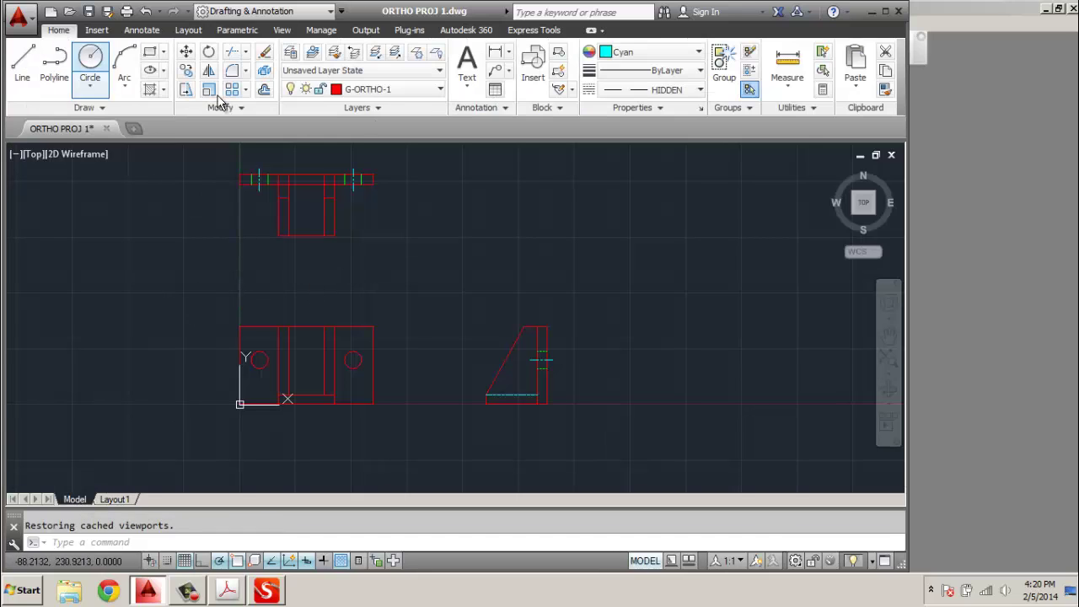
{"action": "left_click", "coordinate": [473, 76]}
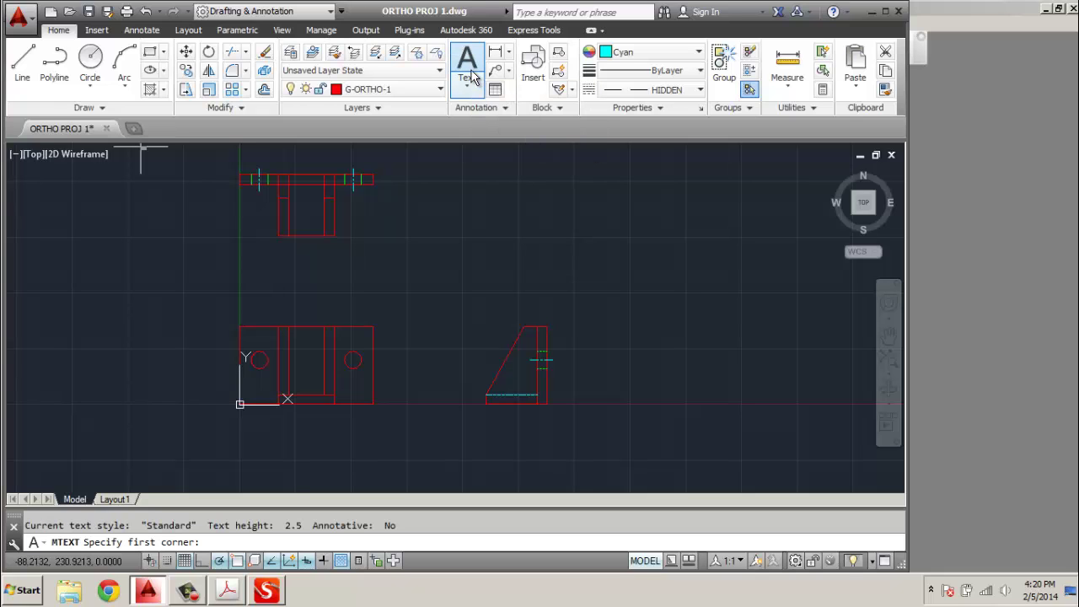
{"action": "left_click", "coordinate": [469, 82]}
{"action": "left_click", "coordinate": [481, 148]}
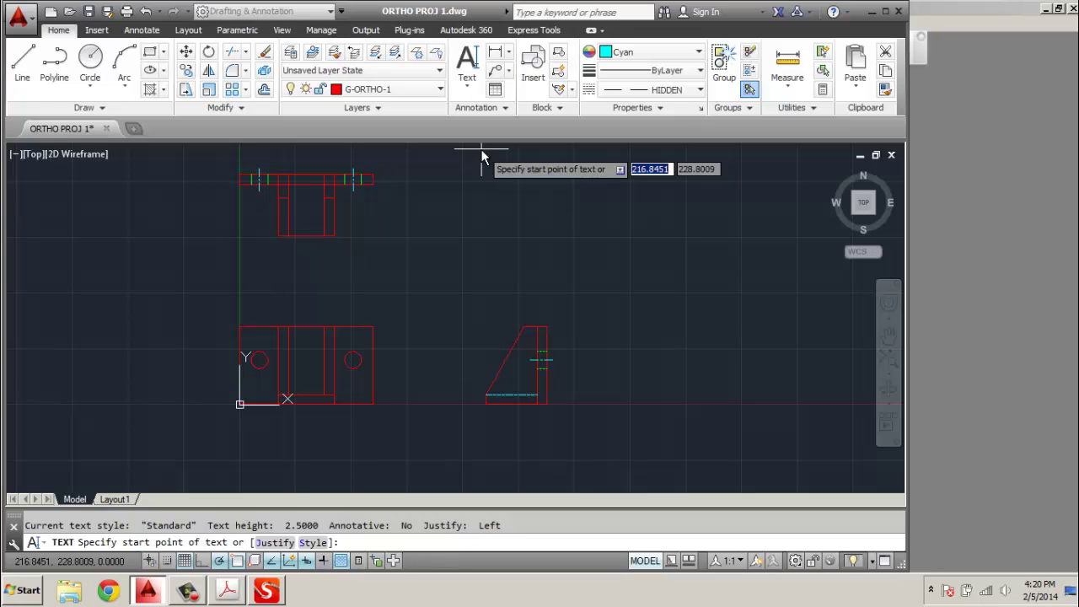
{"action": "left_click", "coordinate": [291, 277]}
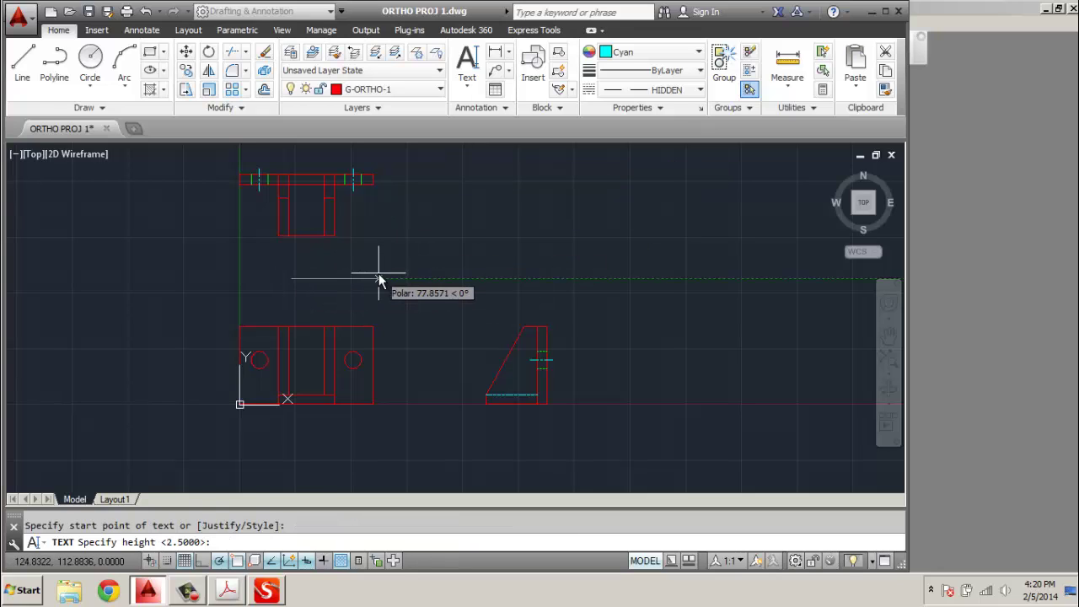
{"action": "key", "text": "Return"}
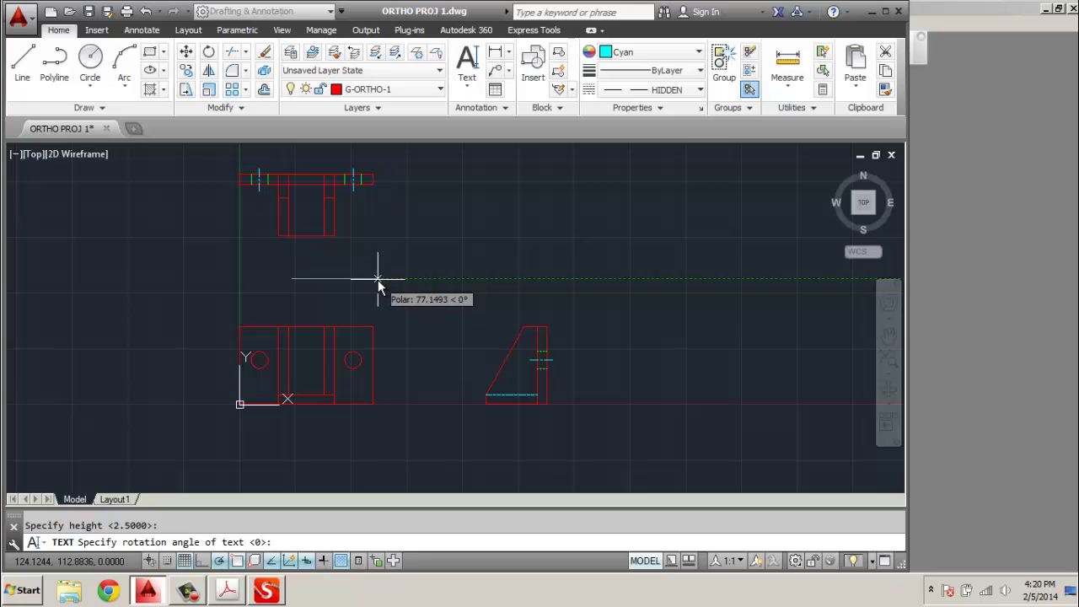
{"action": "key", "text": "Return"}
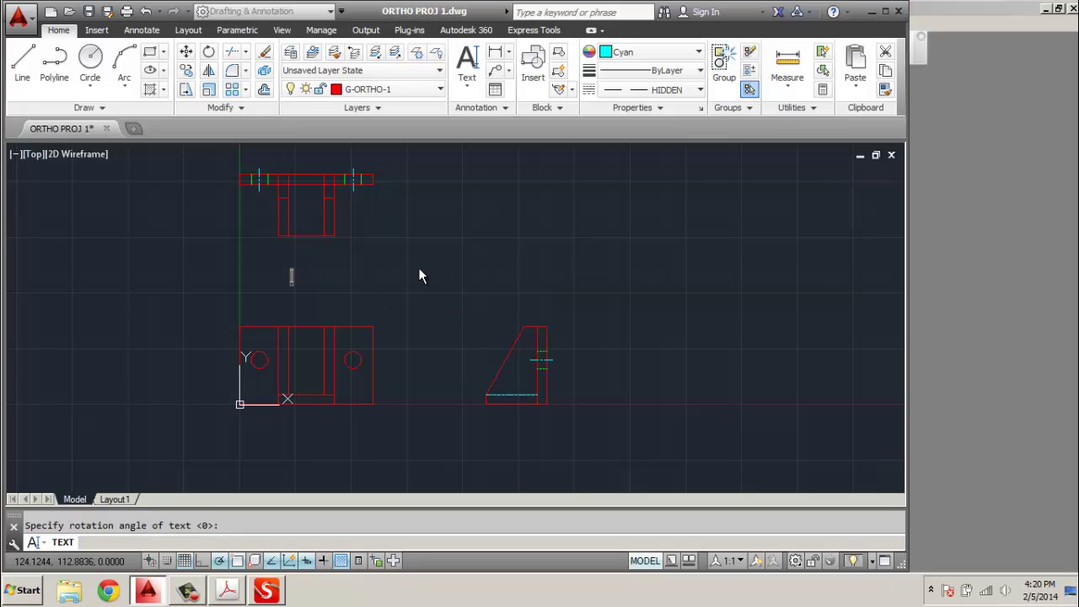
{"action": "type", "text": "TOP VIE"}
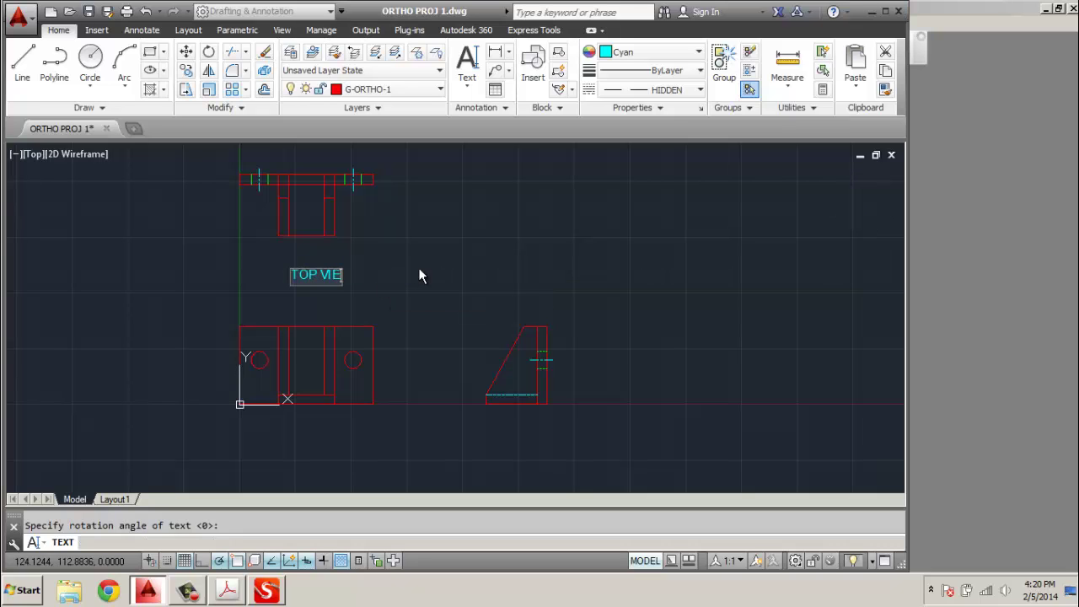
{"action": "type", "text": "W"}
{"action": "key", "text": "Return"}
{"action": "key", "text": "Return"}
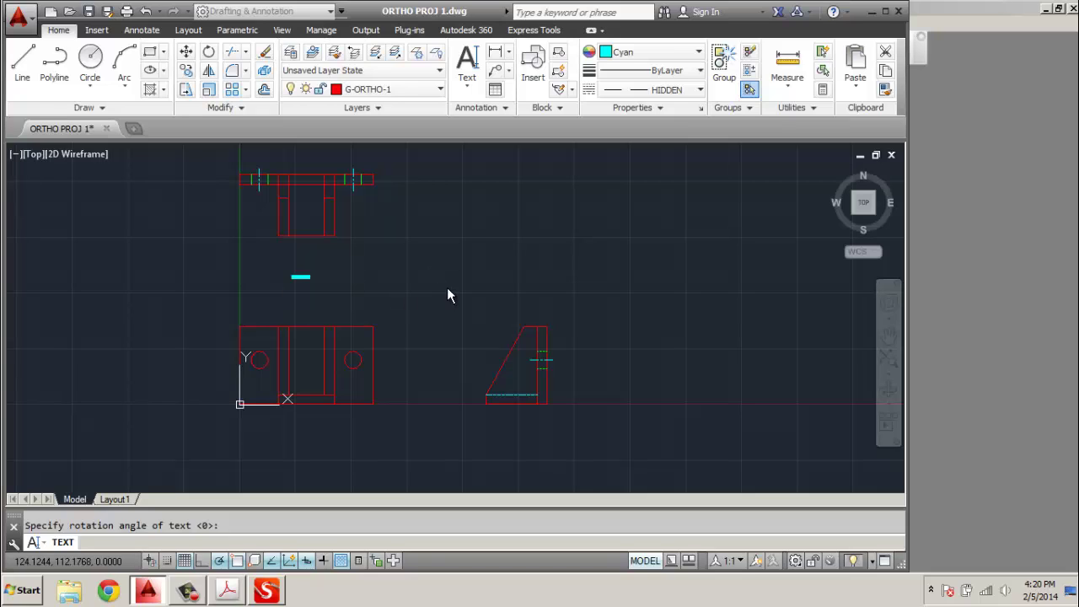
{"action": "scroll", "coordinate": [283, 273], "scroll_direction": "up", "scroll_amount": 5}
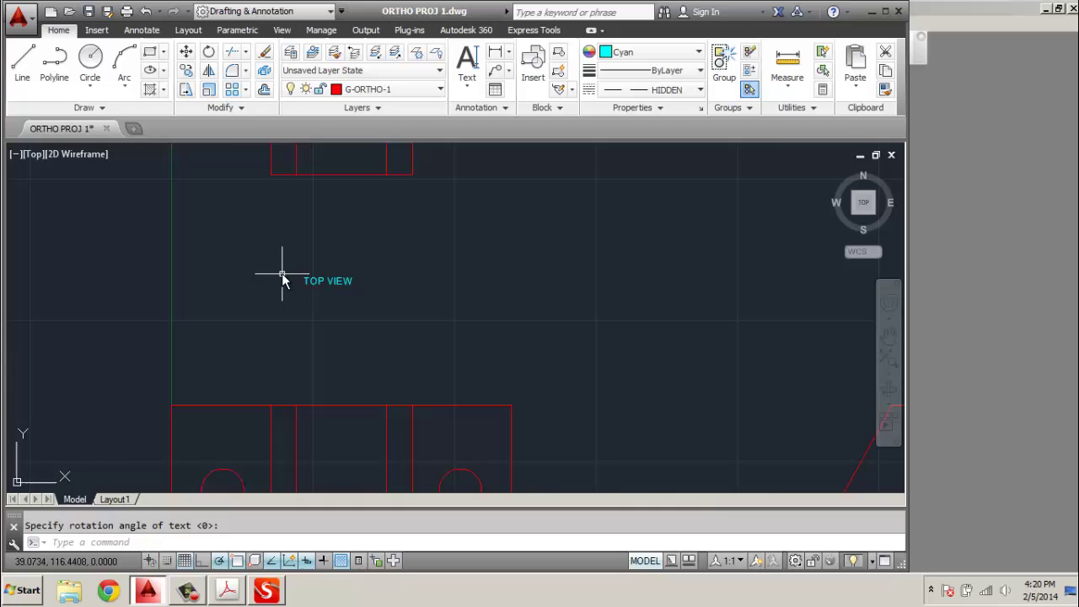
- Change the TOP VIEW label's text height from 2.5 to 7 in Properties
{"action": "left_click", "coordinate": [341, 286]}
{"action": "right_click", "coordinate": [341, 286]}
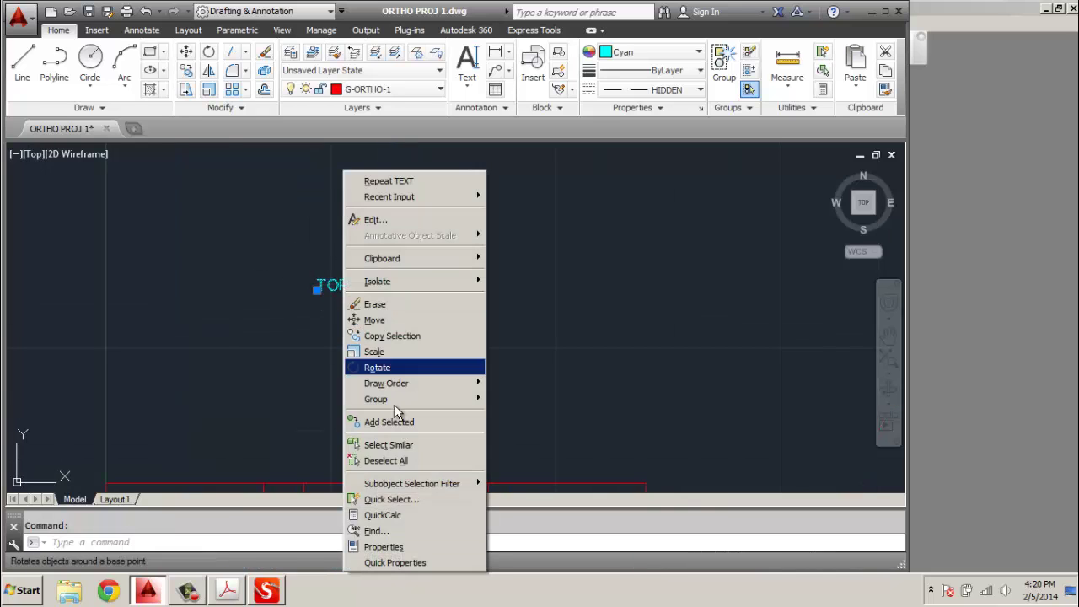
{"action": "left_click", "coordinate": [401, 546]}
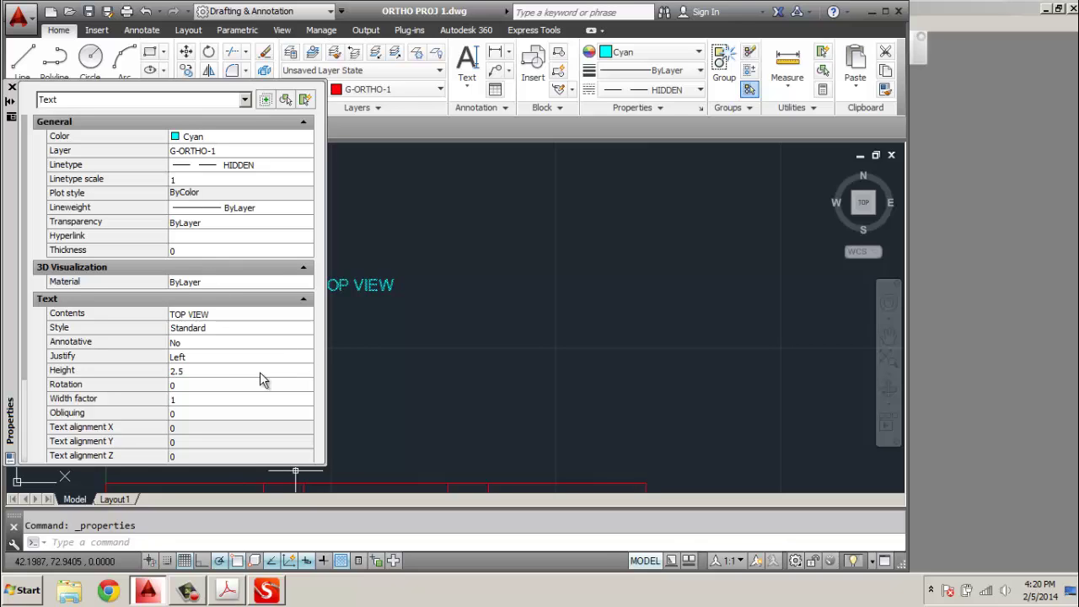
{"action": "left_click", "coordinate": [180, 371]}
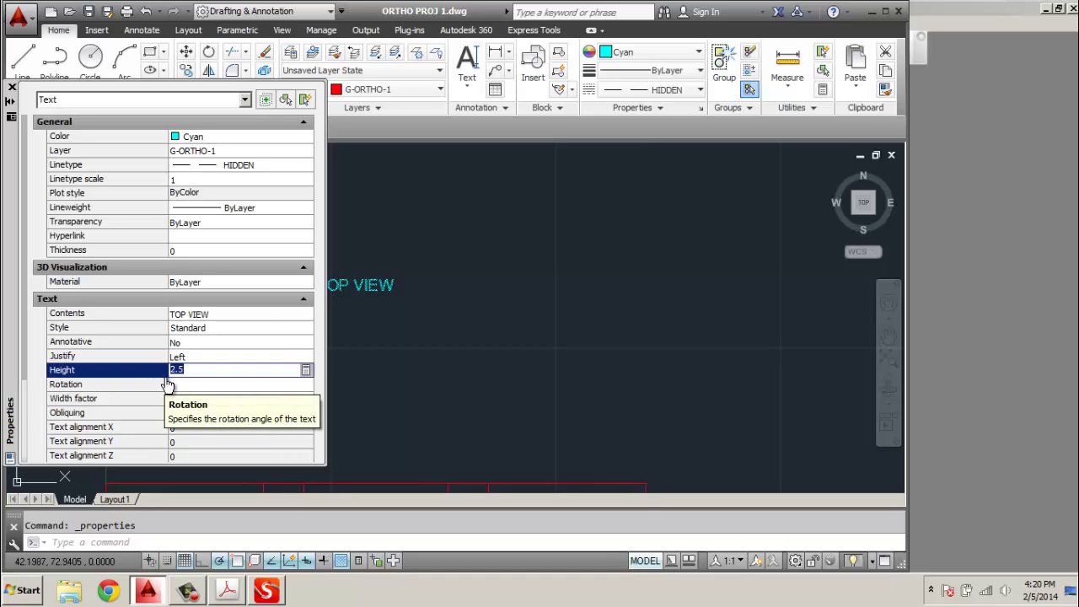
{"action": "type", "text": "7"}
{"action": "left_click", "coordinate": [169, 385]}
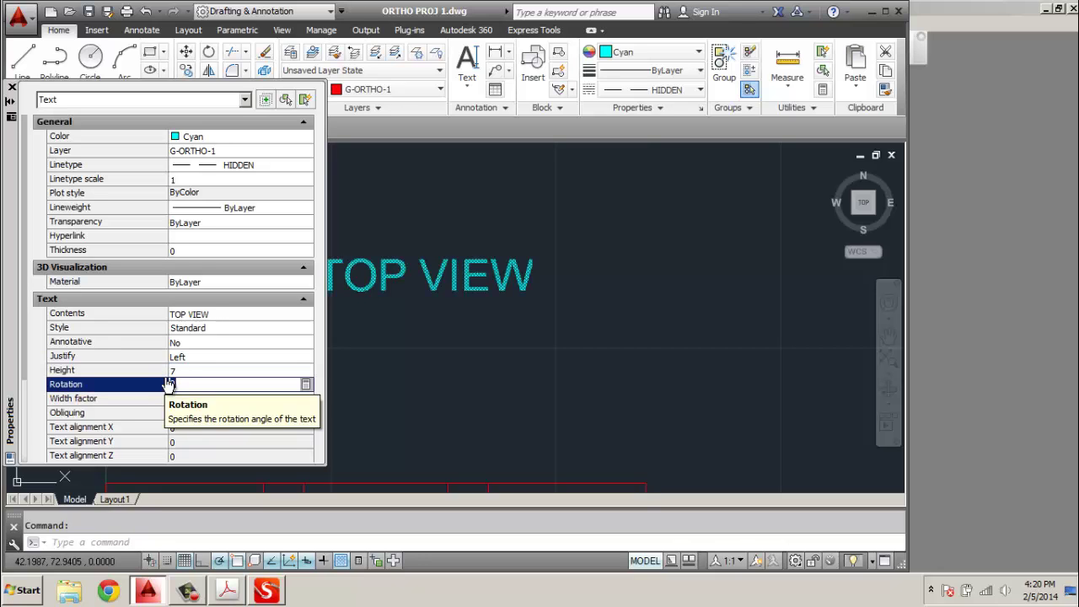
{"action": "left_click", "coordinate": [12, 87]}
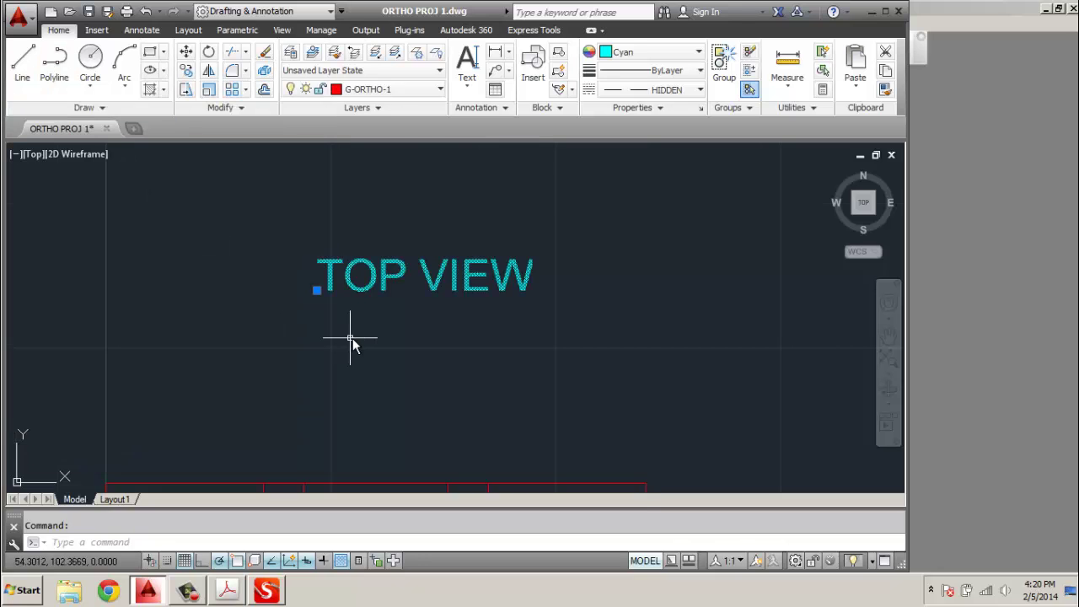
{"action": "scroll", "coordinate": [352, 344], "scroll_direction": "down", "scroll_amount": 5}
{"action": "scroll", "coordinate": [377, 350], "scroll_direction": "up", "scroll_amount": 4}
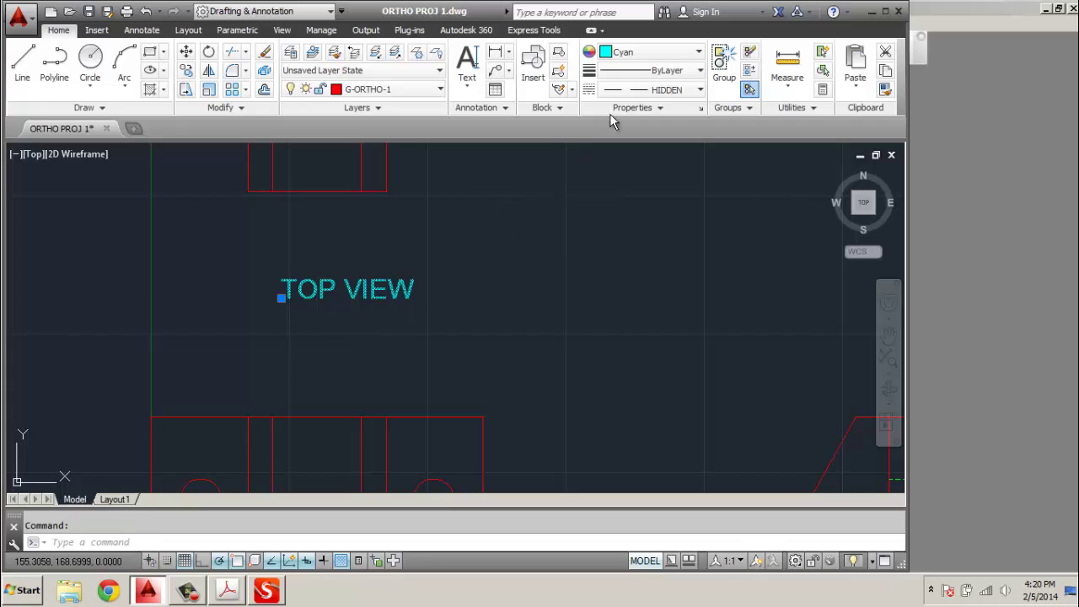
- Make the TOP VIEW label yellow on layer G-ANNOT-TEXT and shift it slightly left
{"action": "left_click", "coordinate": [645, 52]}
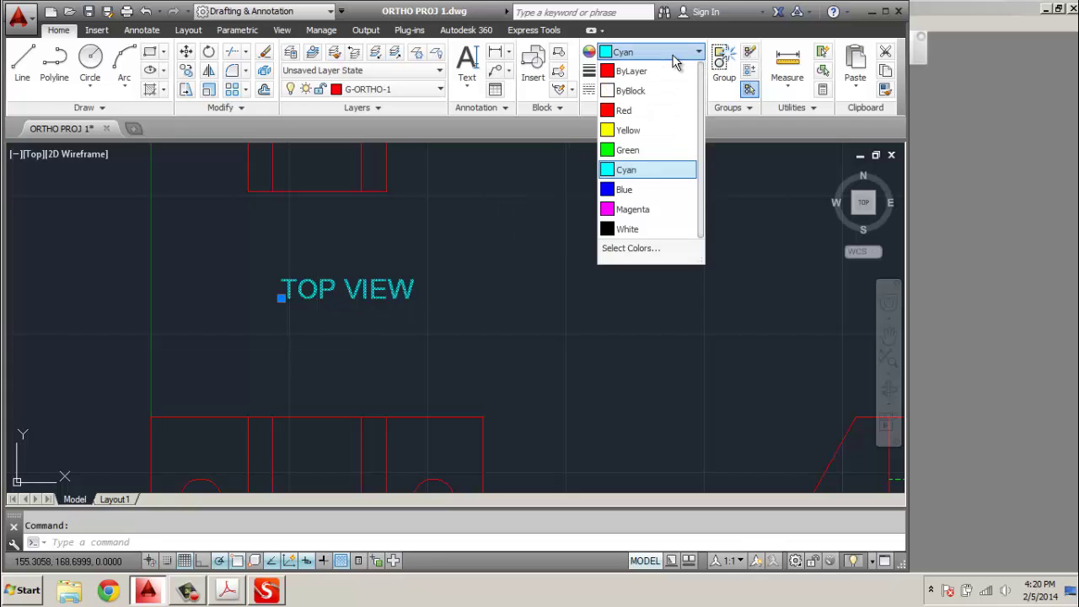
{"action": "left_click", "coordinate": [649, 130]}
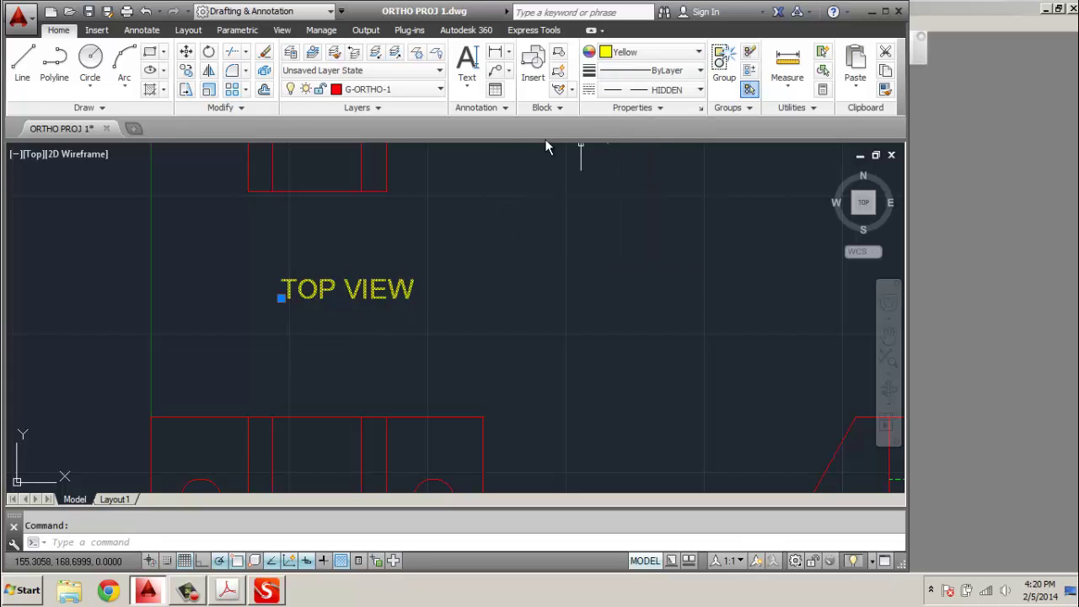
{"action": "left_click", "coordinate": [438, 92]}
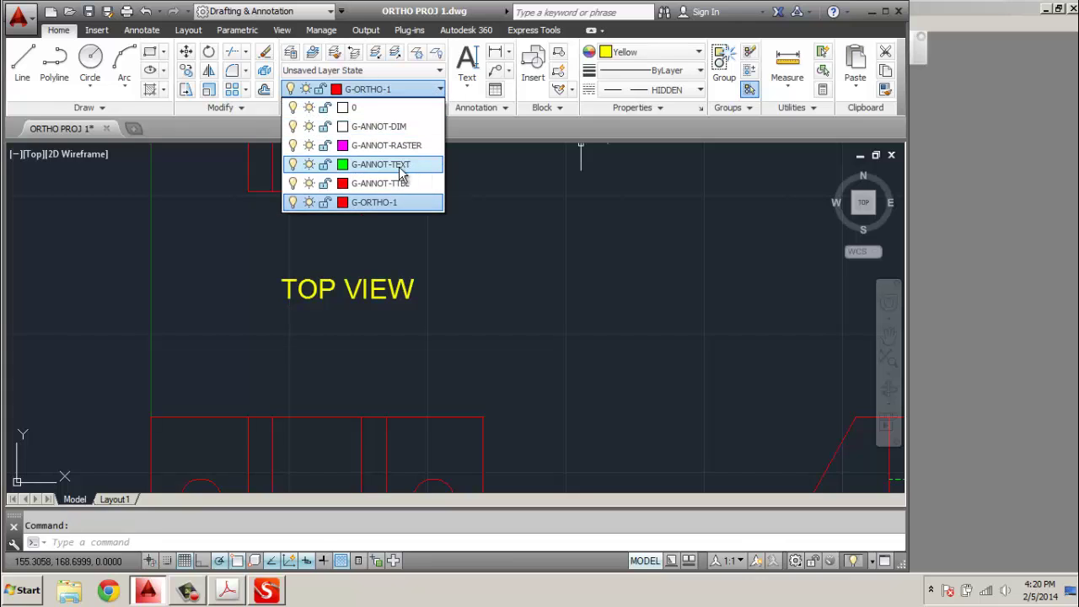
{"action": "left_click", "coordinate": [400, 166]}
{"action": "left_click", "coordinate": [439, 89]}
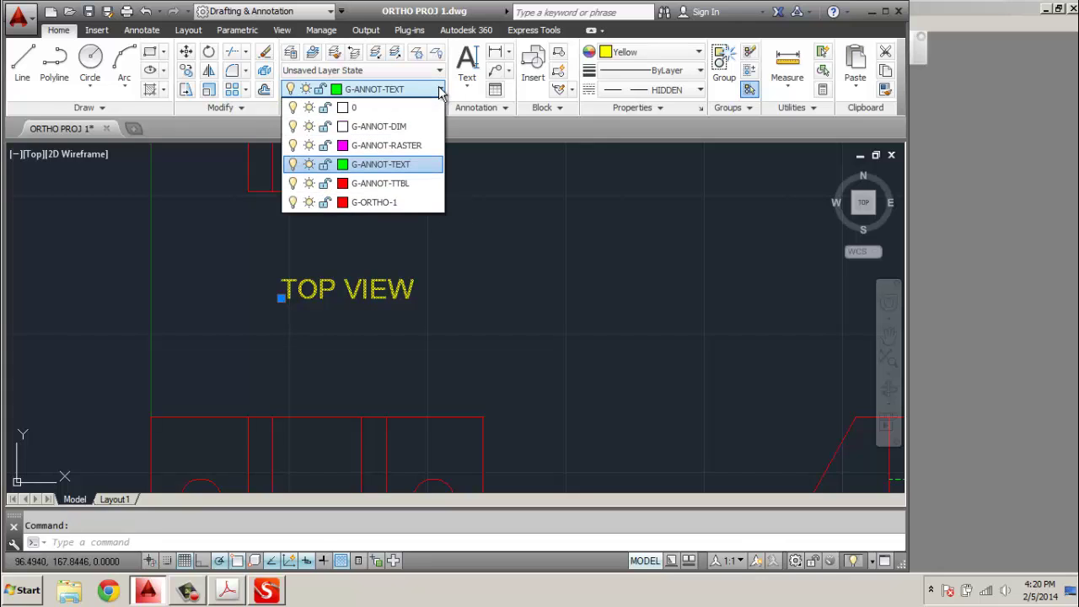
{"action": "left_click", "coordinate": [413, 175]}
{"action": "scroll", "coordinate": [494, 289], "scroll_direction": "down", "scroll_amount": 5}
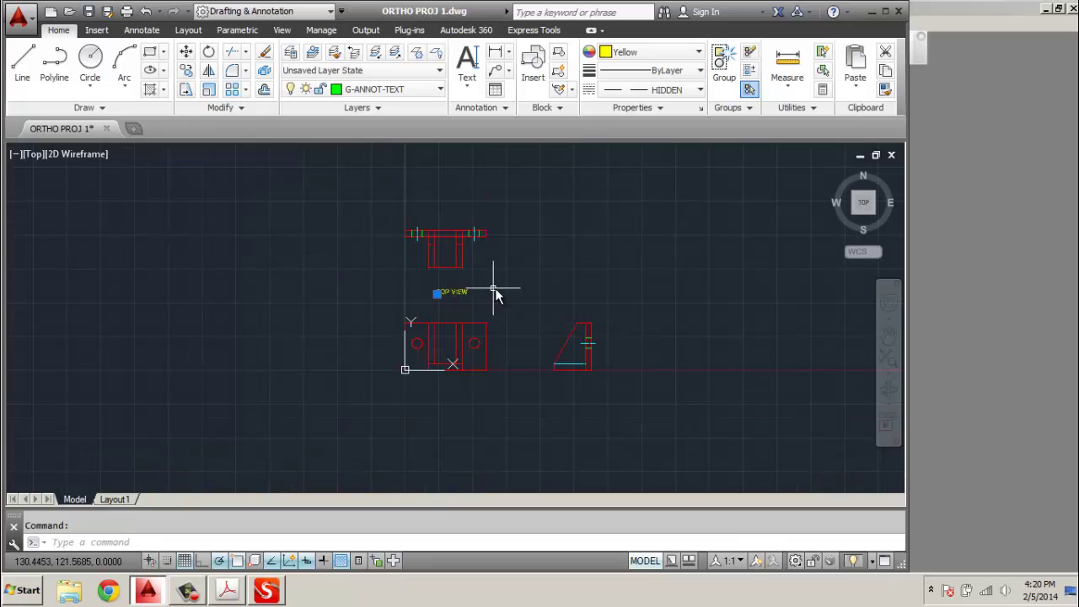
{"action": "scroll", "coordinate": [455, 299], "scroll_direction": "up", "scroll_amount": 4}
{"action": "left_click", "coordinate": [411, 289]}
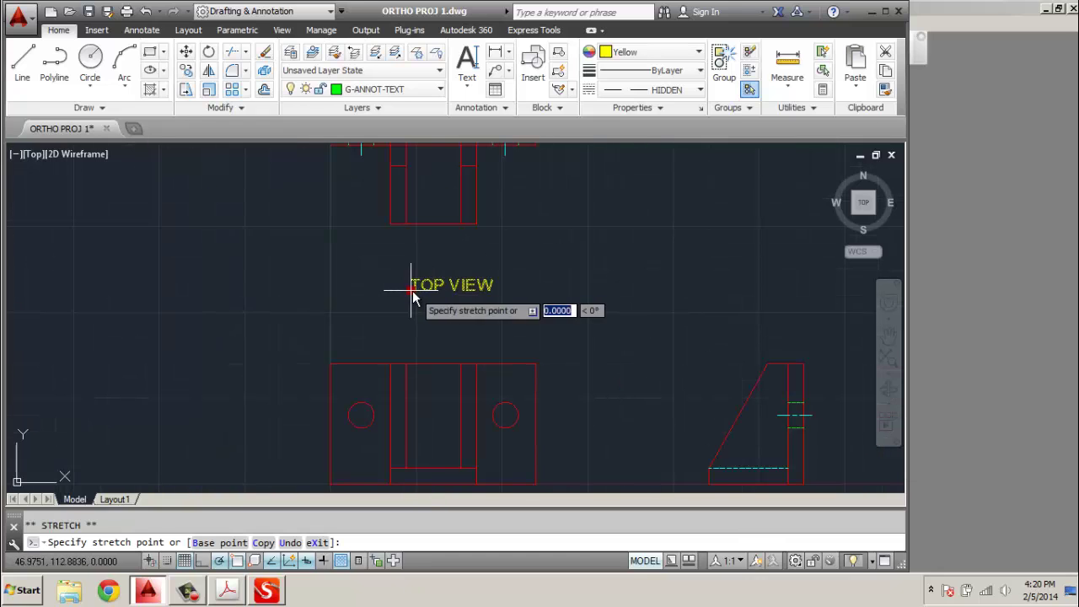
{"action": "left_click", "coordinate": [398, 290]}
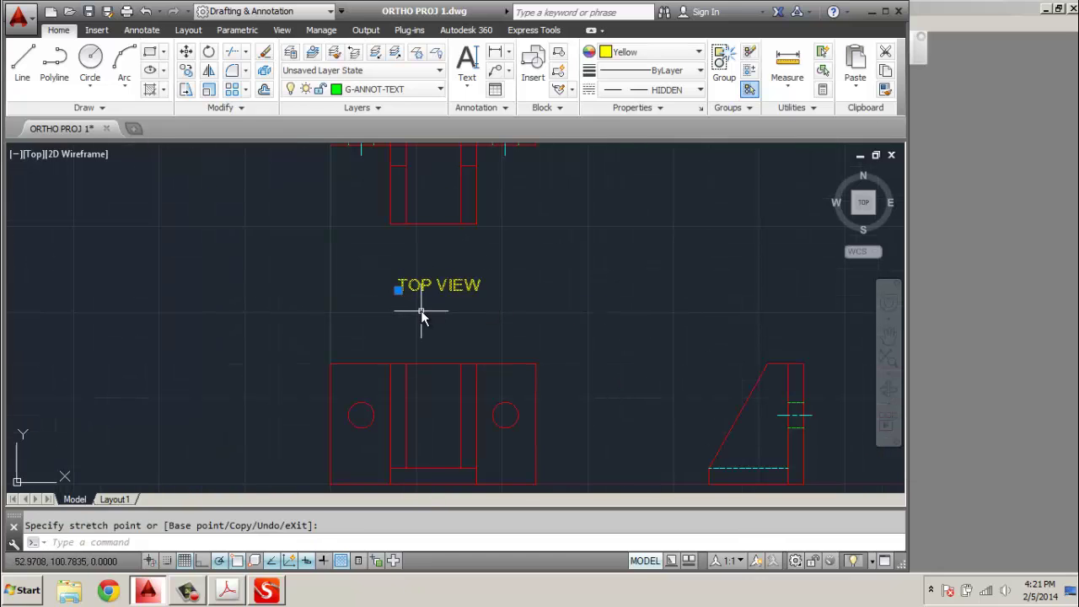
- Begin copying the TOP VIEW label, then cancel the copy
{"action": "left_click", "coordinate": [189, 72]}
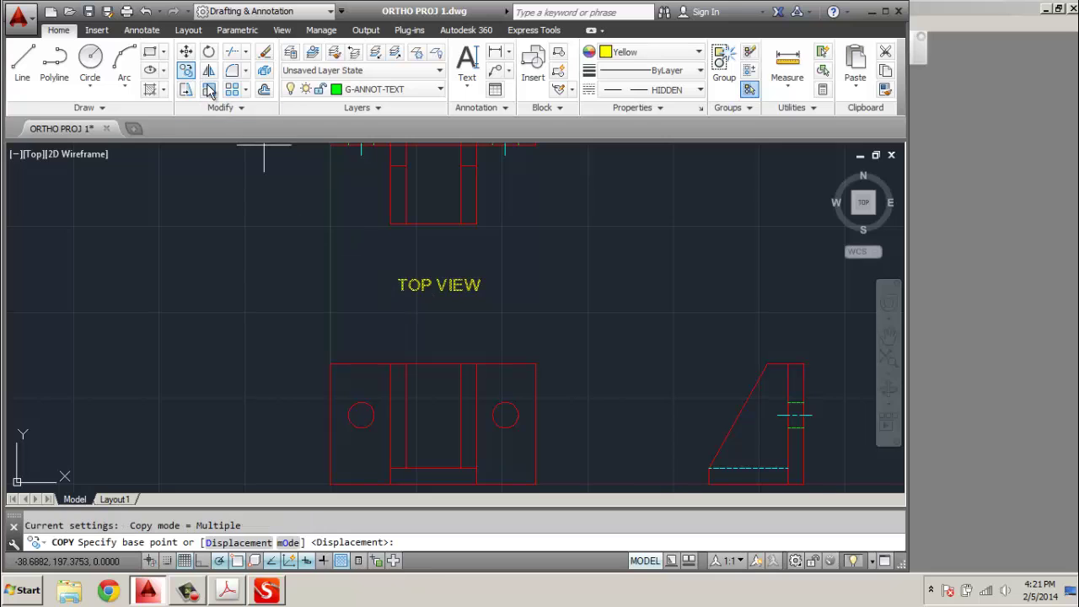
{"action": "left_click", "coordinate": [408, 290]}
{"action": "scroll", "coordinate": [400, 350], "scroll_direction": "down", "scroll_amount": 4}
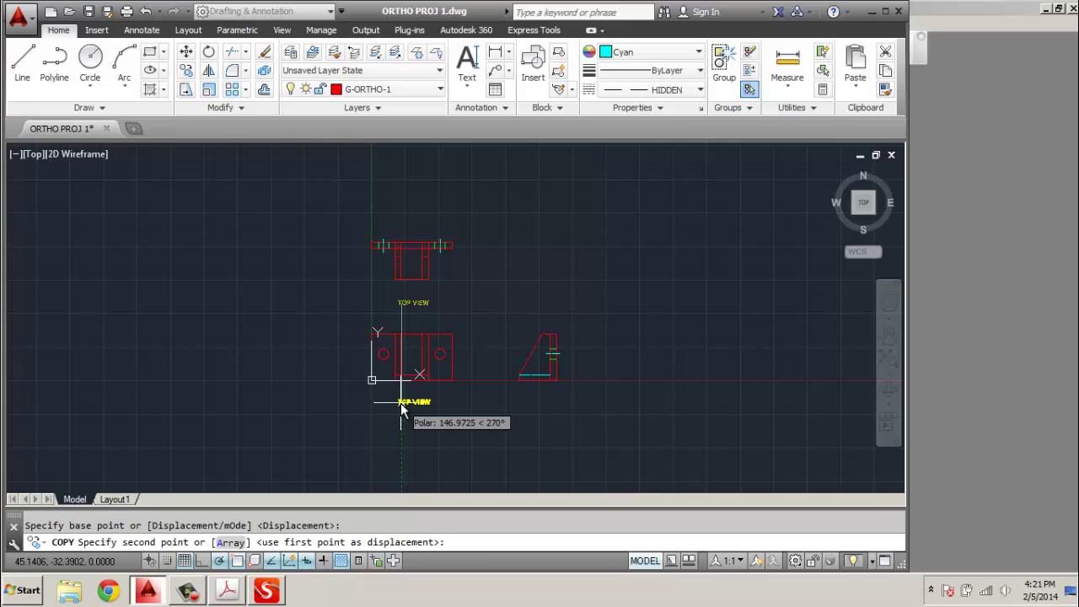
{"action": "key", "text": "Escape"}
{"action": "scroll", "coordinate": [396, 312], "scroll_direction": "up", "scroll_amount": 1}
- Set the TOP VIEW label's justification to Center in Properties
{"action": "left_click", "coordinate": [400, 304]}
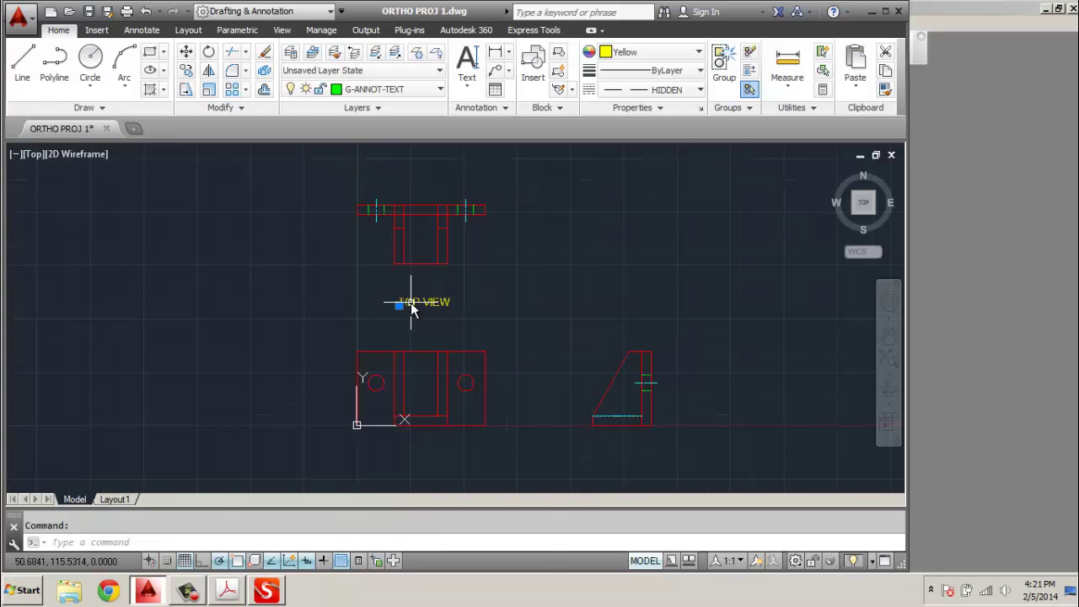
{"action": "right_click", "coordinate": [410, 303]}
{"action": "left_click", "coordinate": [451, 547]}
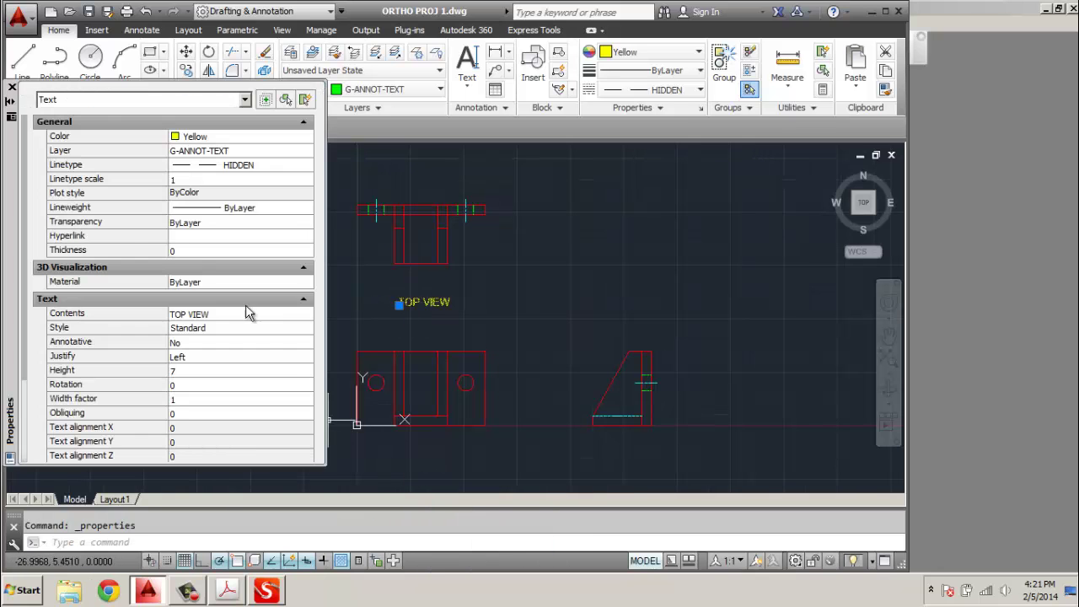
{"action": "left_click", "coordinate": [197, 356]}
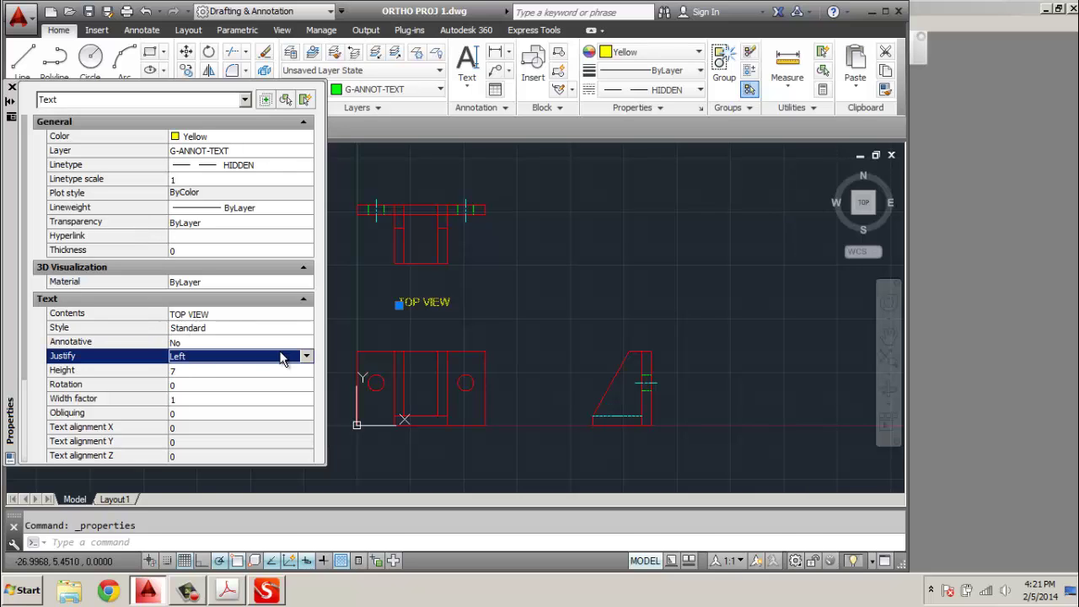
{"action": "left_click", "coordinate": [306, 355]}
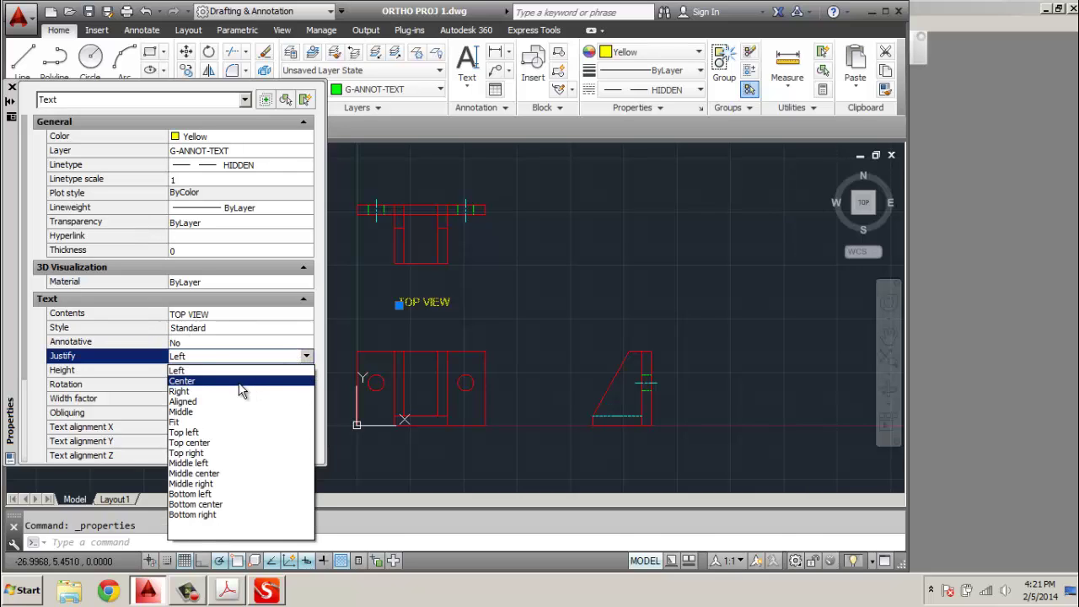
{"action": "left_click", "coordinate": [240, 380]}
{"action": "left_click", "coordinate": [11, 88]}
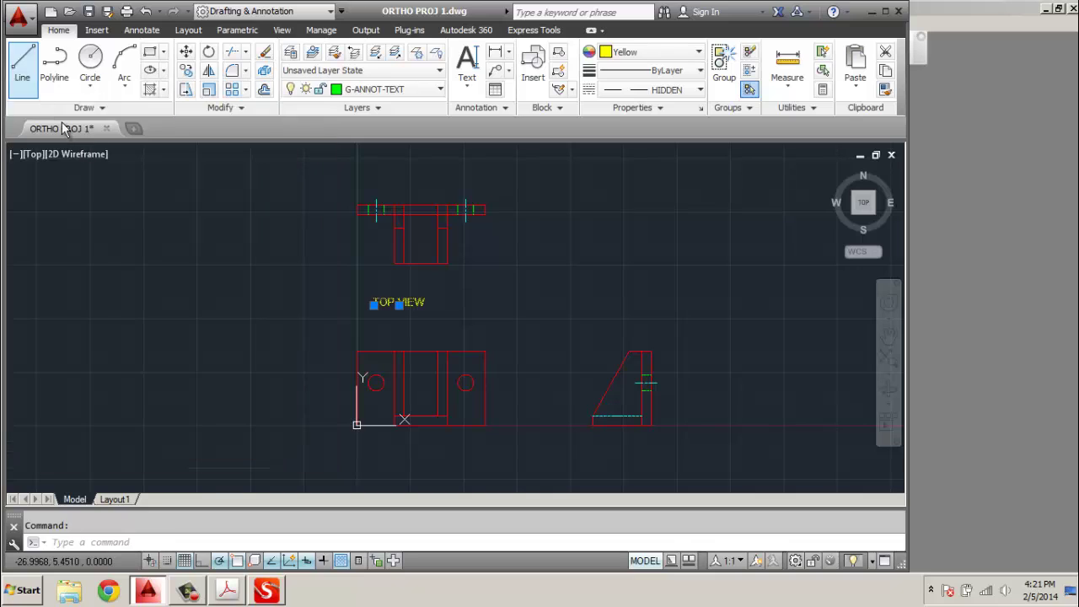
- Move the TOP VIEW label so it sits centred beneath the top view
{"action": "left_click", "coordinate": [398, 304]}
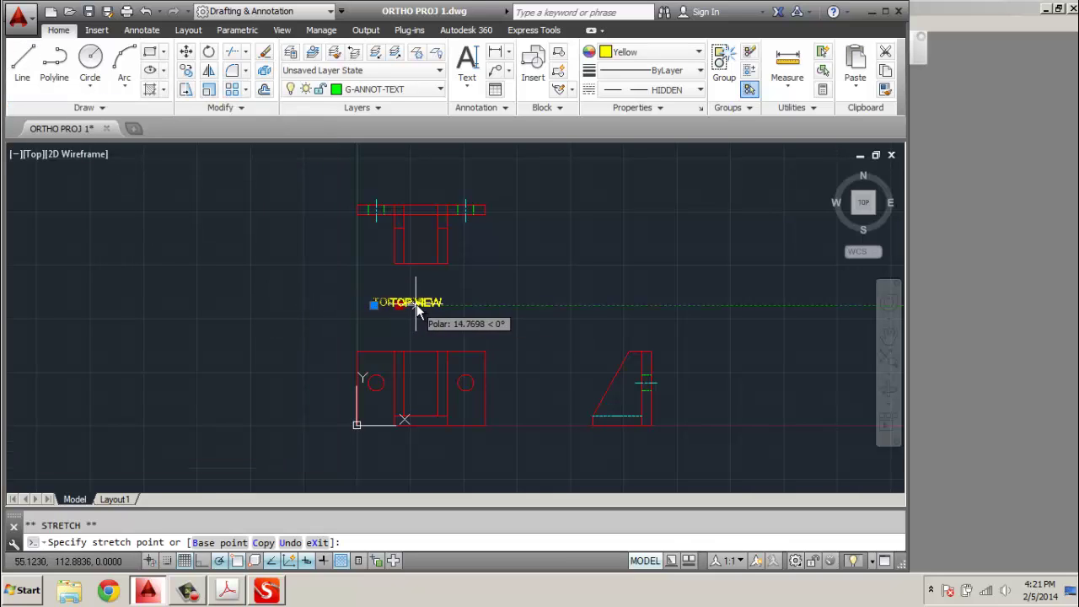
{"action": "left_click", "coordinate": [419, 305]}
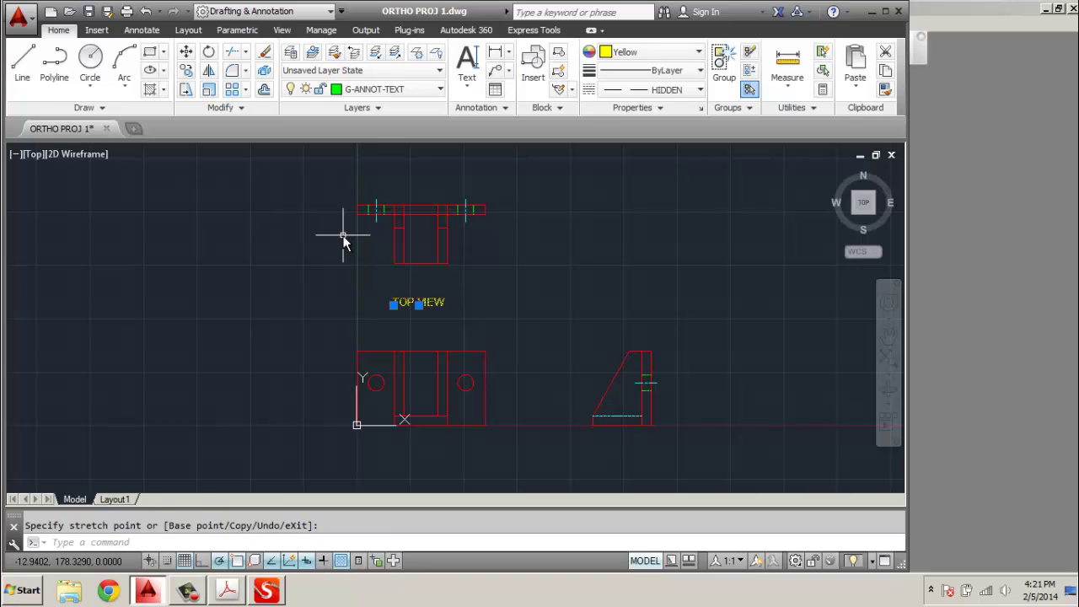
{"action": "left_click", "coordinate": [186, 70]}
- Copy the label under the side view and edit the front-view copy to FRONT VIEW
{"action": "left_click", "coordinate": [418, 306]}
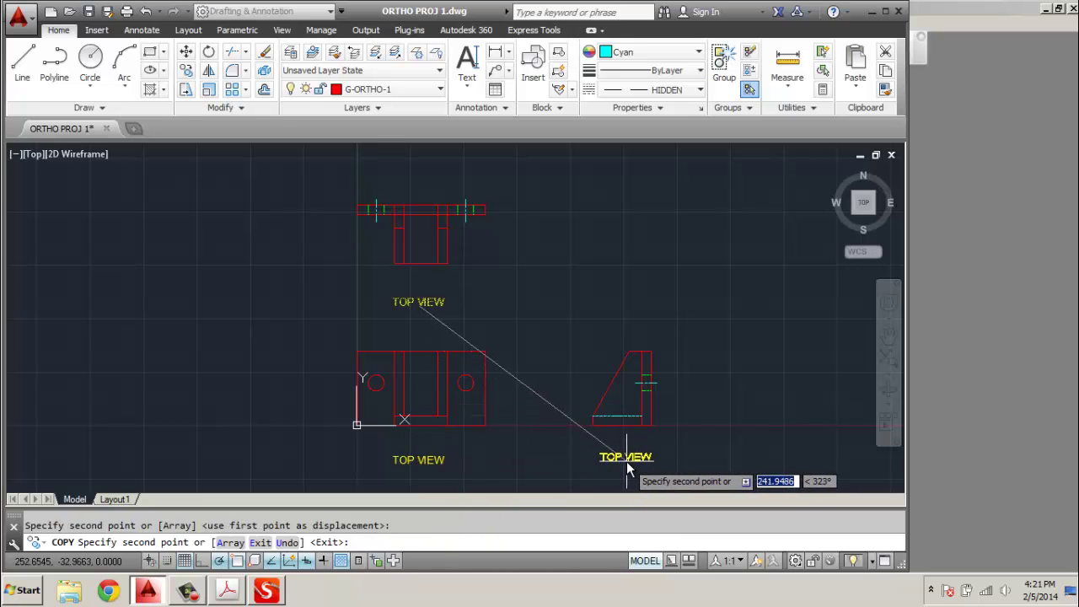
{"action": "left_click", "coordinate": [626, 462]}
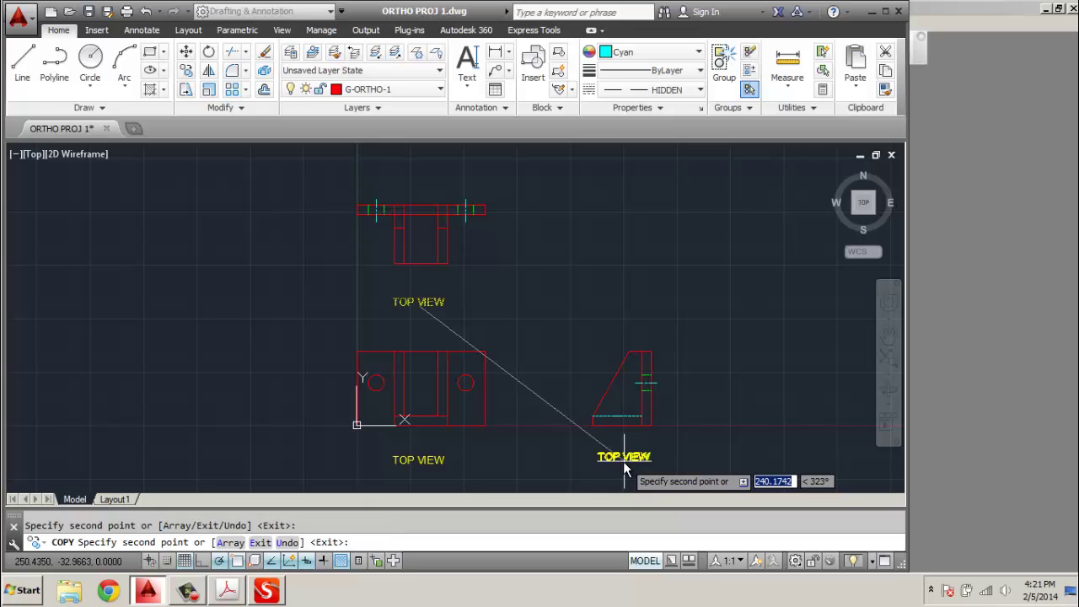
{"action": "key", "text": "Escape"}
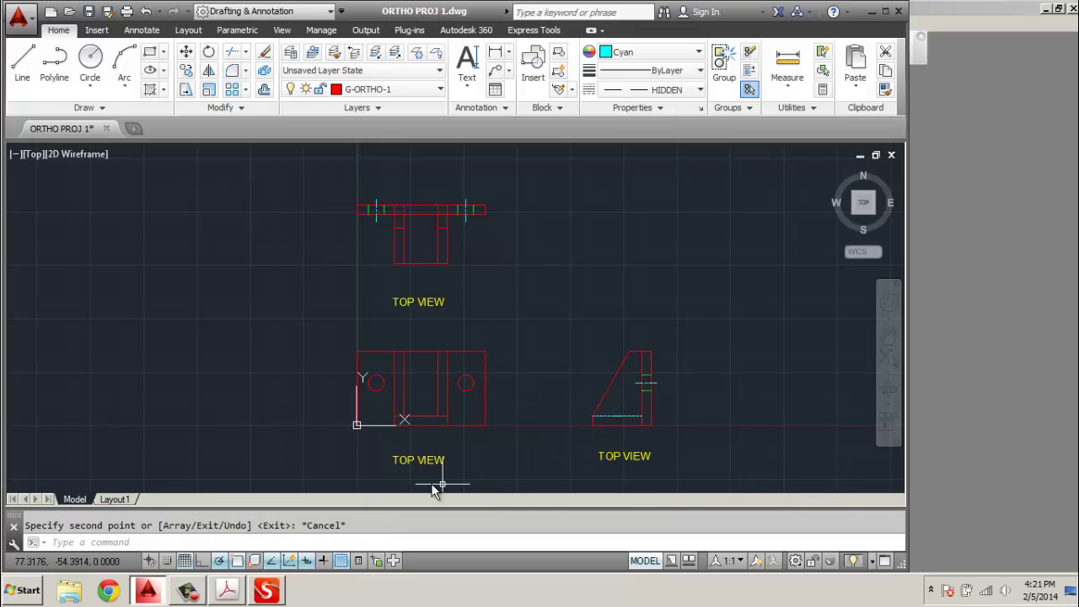
{"action": "double_click", "coordinate": [418, 460]}
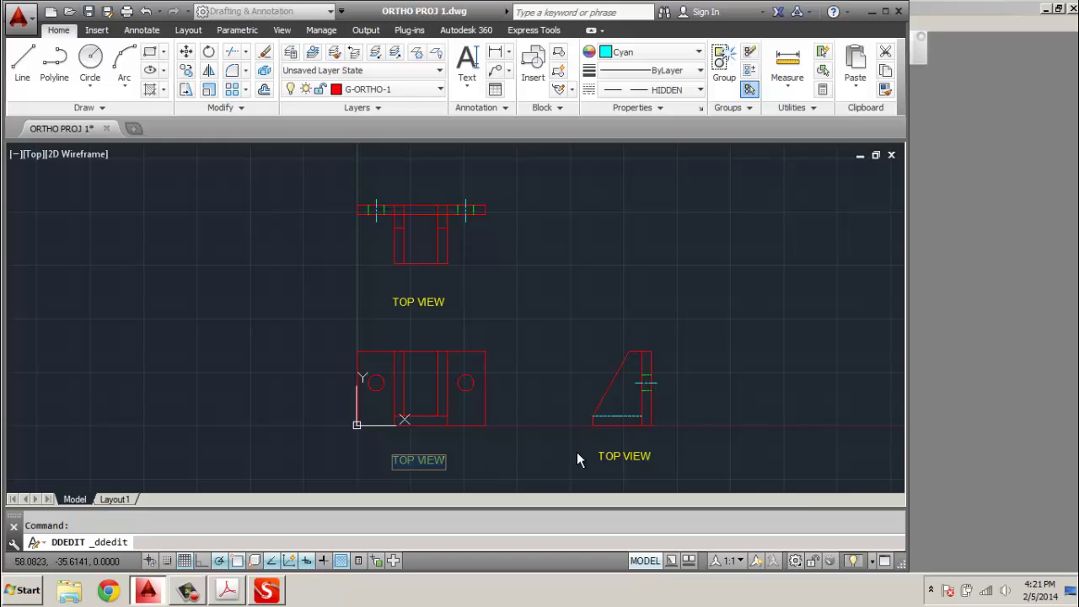
{"action": "type", "text": "FRONT VIEW"}
{"action": "key", "text": "Escape"}
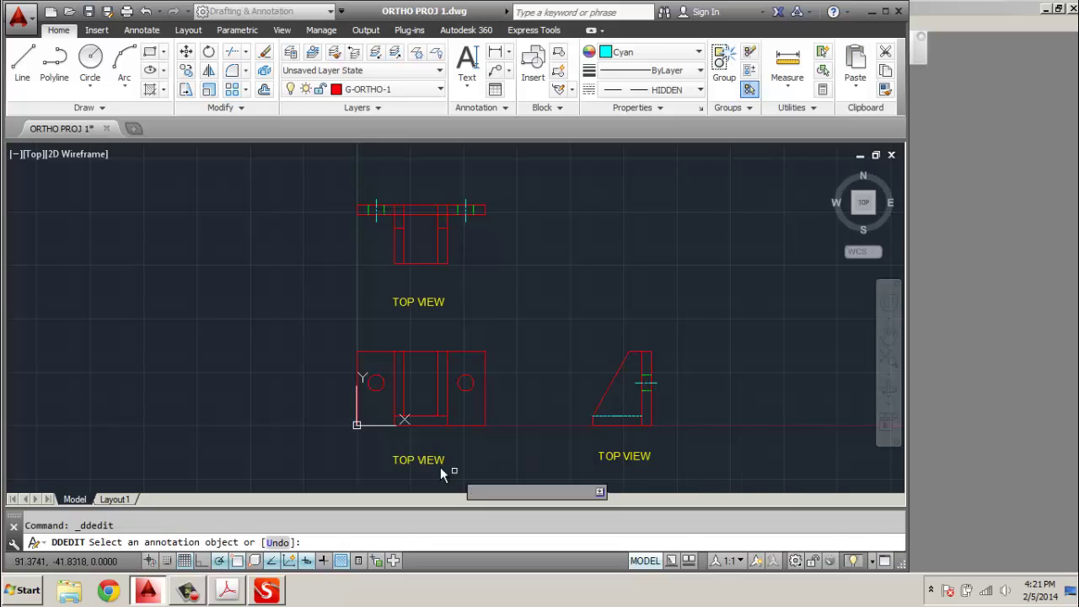
{"action": "double_click", "coordinate": [409, 460]}
{"action": "type", "text": "FR"}
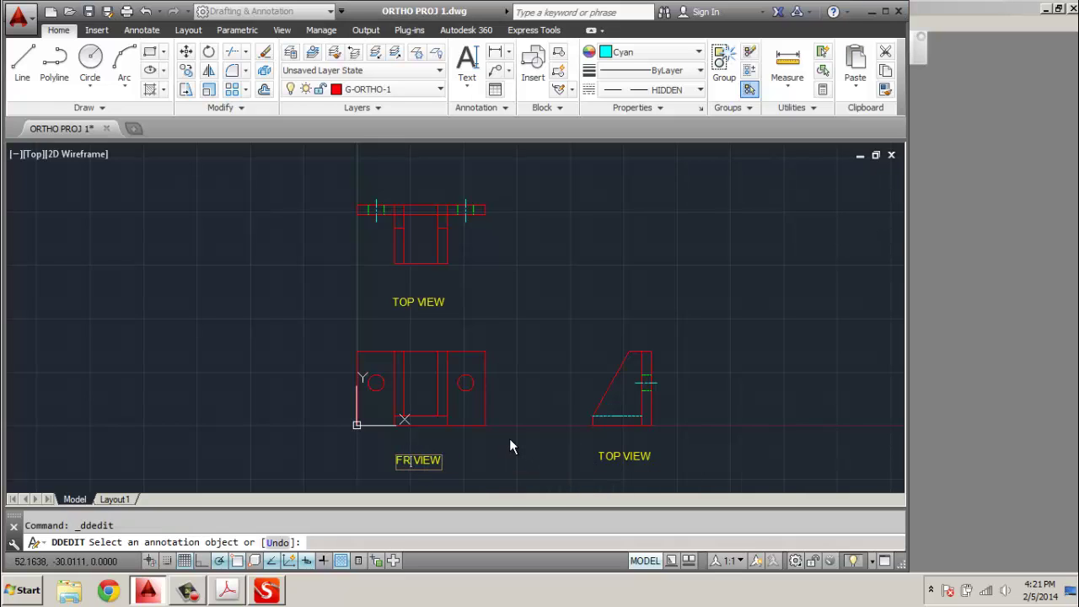
{"action": "type", "text": "ONT"}
{"action": "key", "text": "Return"}
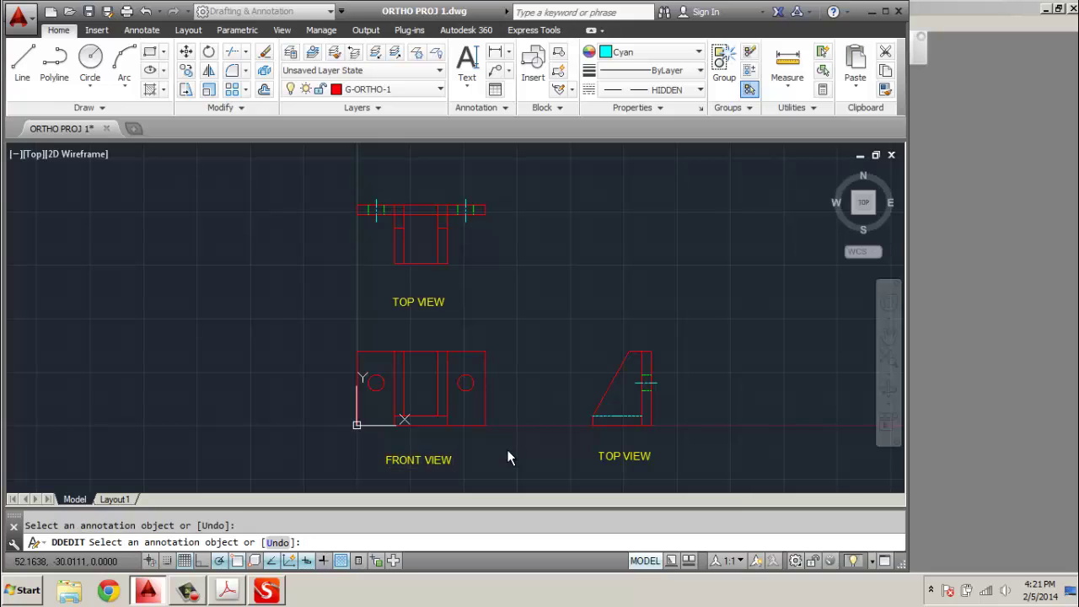
- Edit the side-view copy so it reads RIGHT SIDE VIEW
{"action": "double_click", "coordinate": [618, 456]}
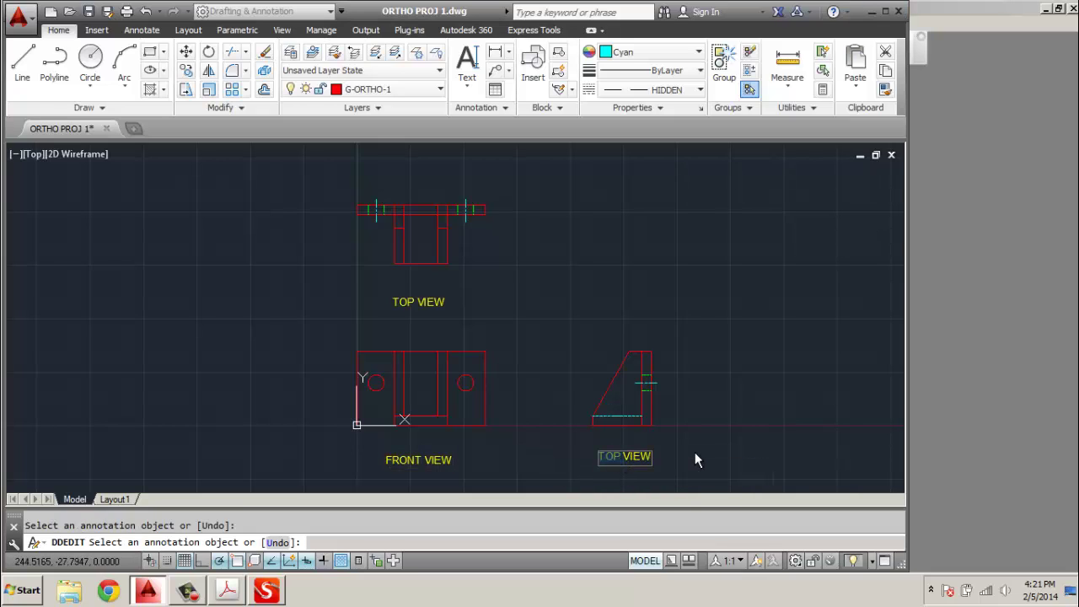
{"action": "key", "text": "Delete"}
{"action": "type", "text": "RIGHT SIDE"}
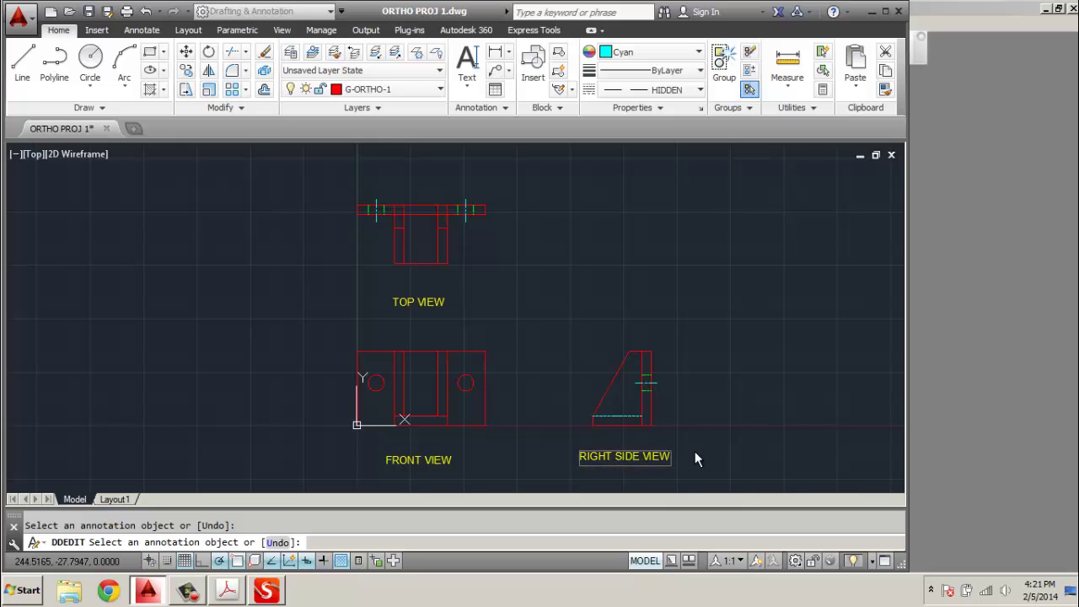
{"action": "key", "text": "Return"}
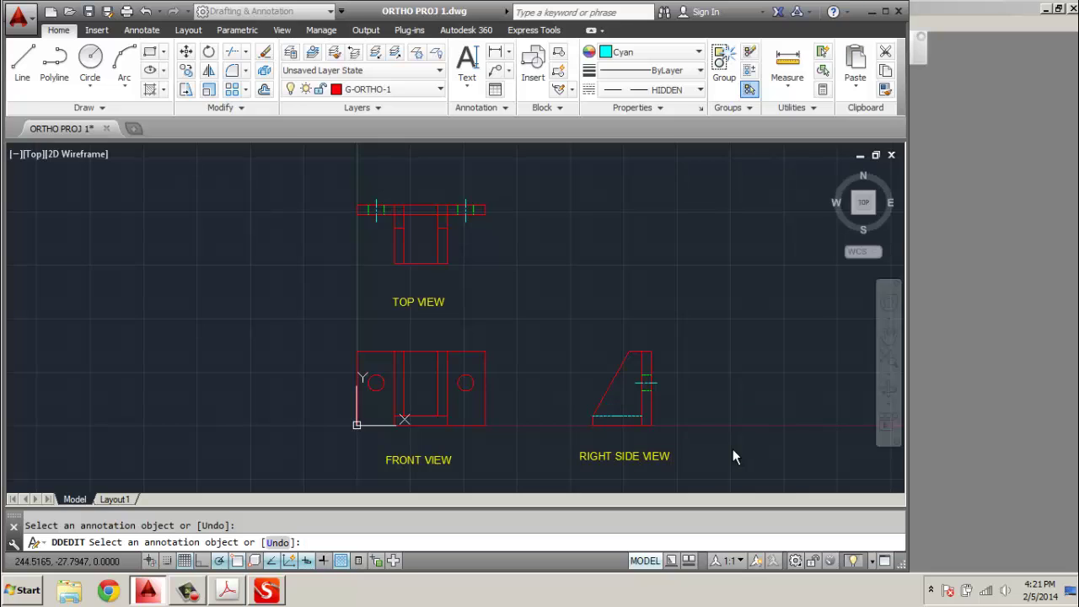
- Switch to the Layout1 sheet showing the labelled views inside the title block
{"action": "left_click", "coordinate": [126, 500]}
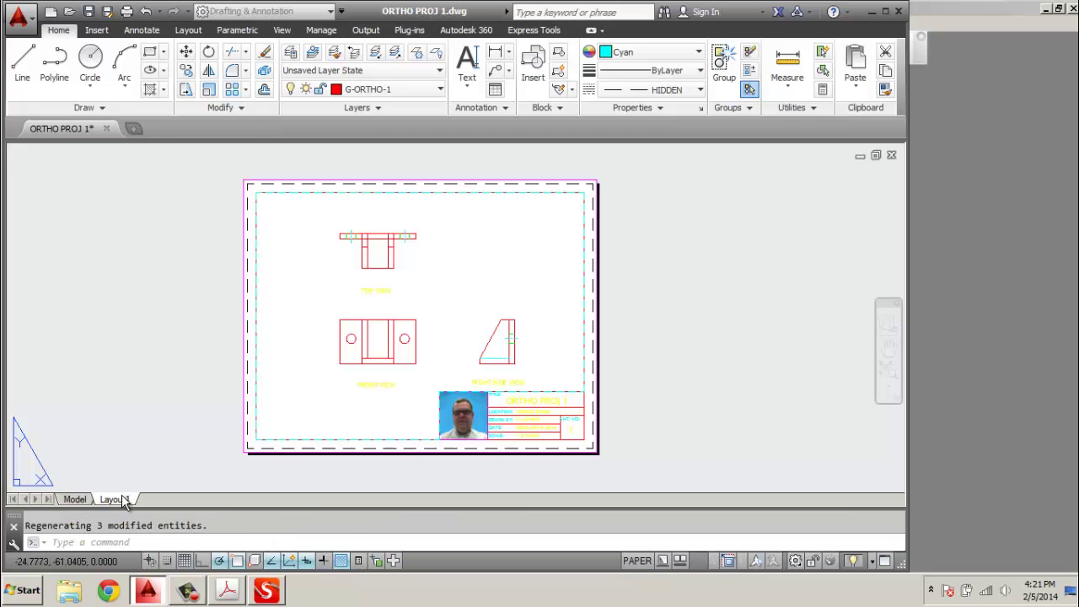
{"action": "scroll", "coordinate": [368, 295], "scroll_direction": "up", "scroll_amount": 2}
{"action": "scroll", "coordinate": [369, 301], "scroll_direction": "down", "scroll_amount": 2}
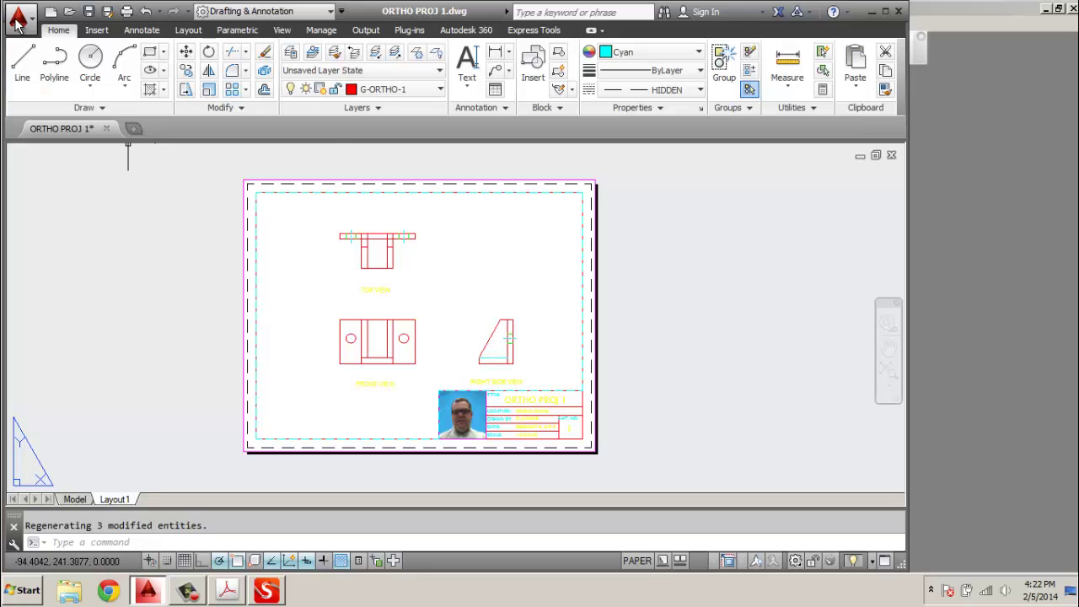
{"action": "left_click", "coordinate": [17, 22]}
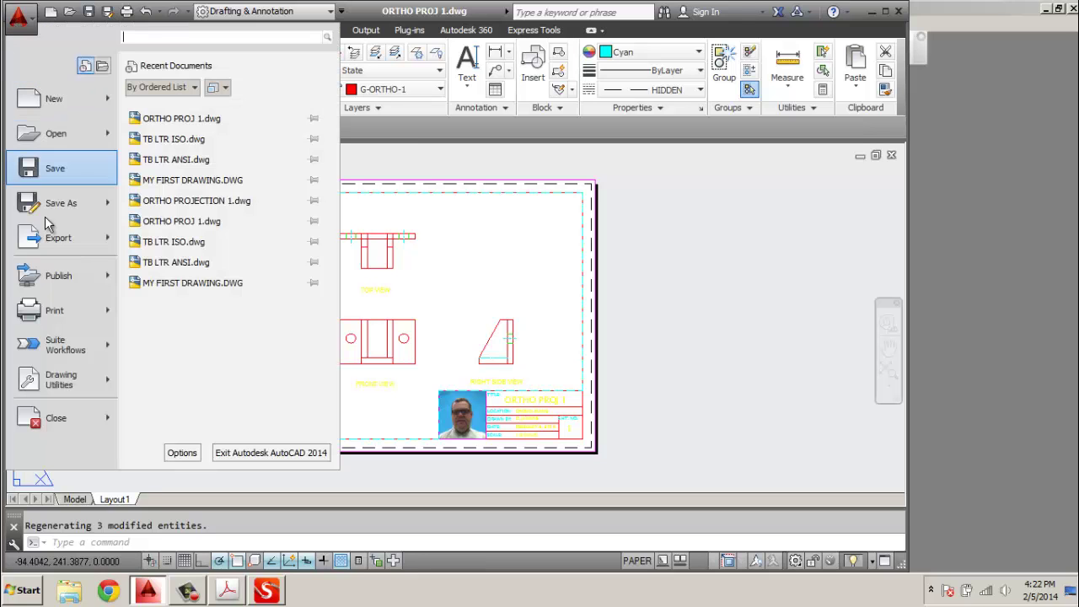
{"action": "left_click", "coordinate": [47, 303]}
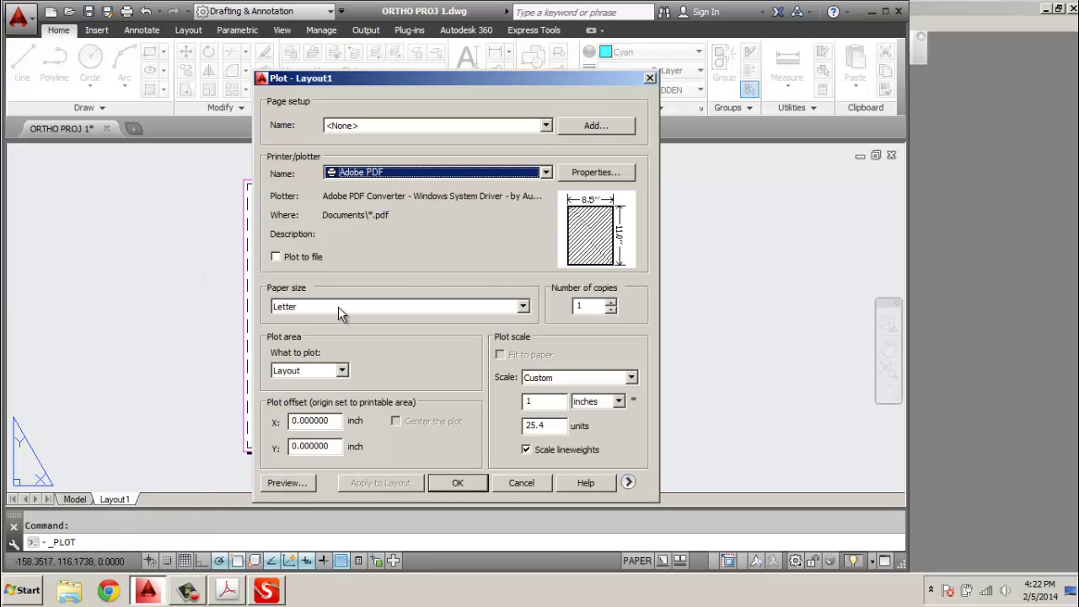
{"action": "left_click", "coordinate": [289, 483]}
{"action": "scroll", "coordinate": [426, 318], "scroll_direction": "up", "scroll_amount": 6}
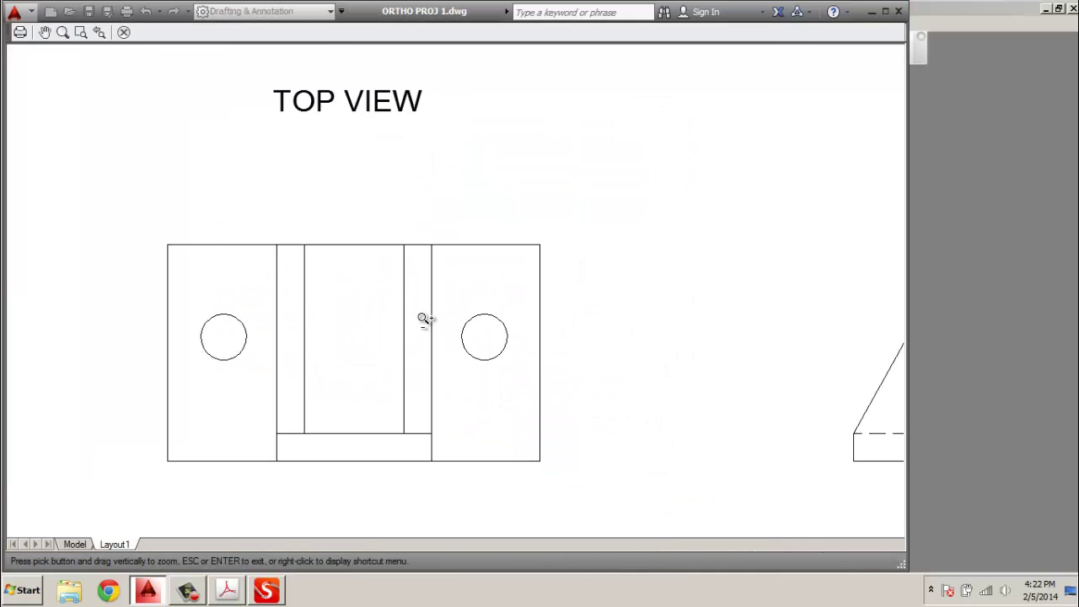
{"action": "scroll", "coordinate": [433, 349], "scroll_direction": "down", "scroll_amount": 2}
{"action": "scroll", "coordinate": [412, 416], "scroll_direction": "up", "scroll_amount": 4}
{"action": "scroll", "coordinate": [436, 335], "scroll_direction": "up", "scroll_amount": 4}
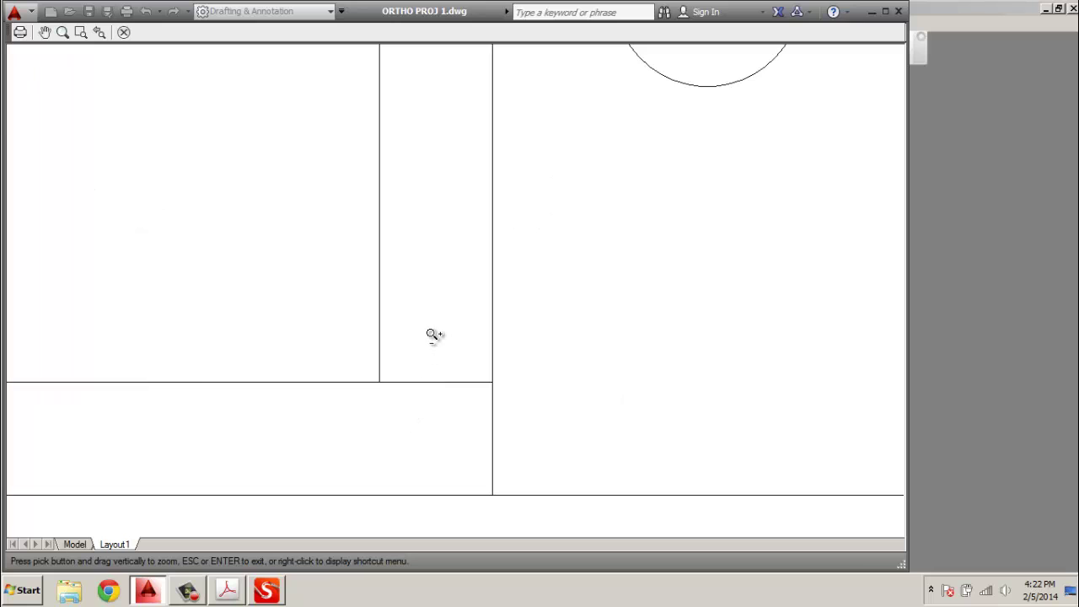
{"action": "scroll", "coordinate": [435, 333], "scroll_direction": "down", "scroll_amount": 4}
{"action": "scroll", "coordinate": [615, 386], "scroll_direction": "up", "scroll_amount": 4}
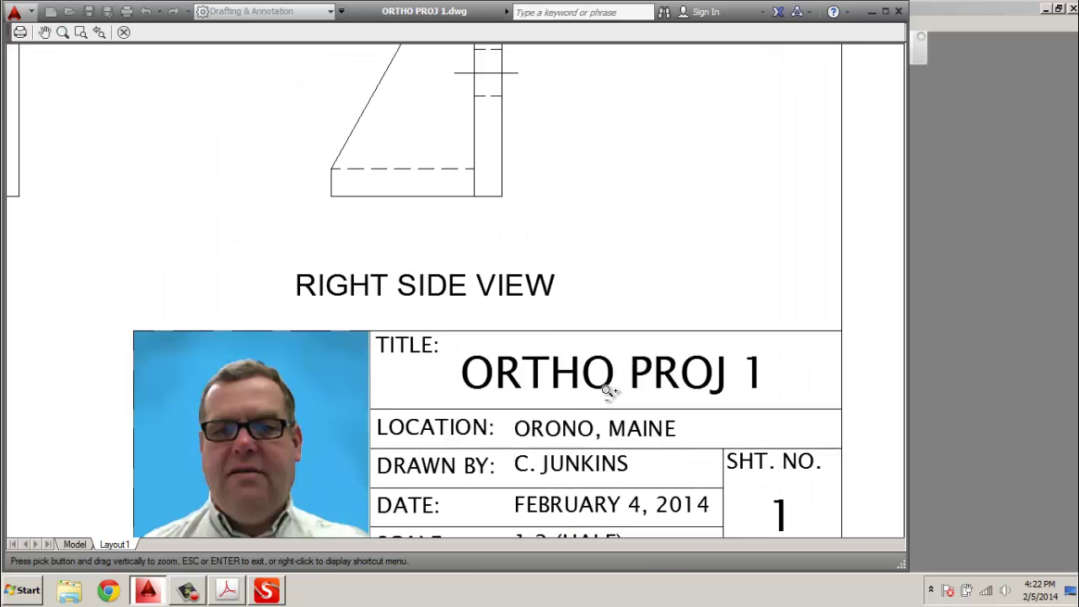
{"action": "middle_click_drag", "start_coordinate": [607, 386], "coordinate": [632, 441]}
{"action": "scroll", "coordinate": [578, 378], "scroll_direction": "down", "scroll_amount": 3}
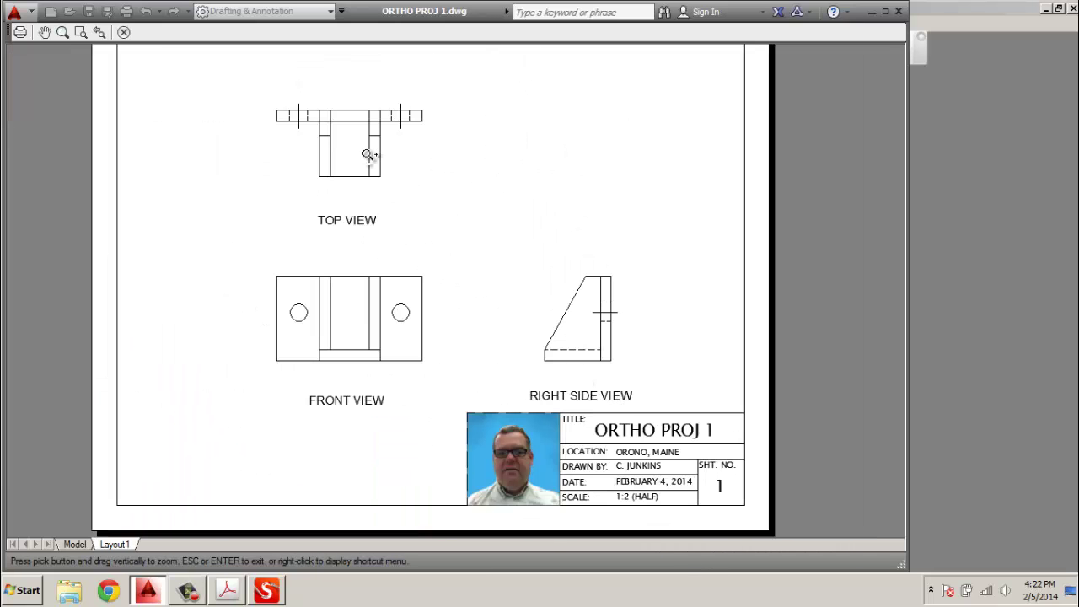
{"action": "scroll", "coordinate": [366, 159], "scroll_direction": "up", "scroll_amount": 4}
{"action": "scroll", "coordinate": [371, 156], "scroll_direction": "down", "scroll_amount": 4}
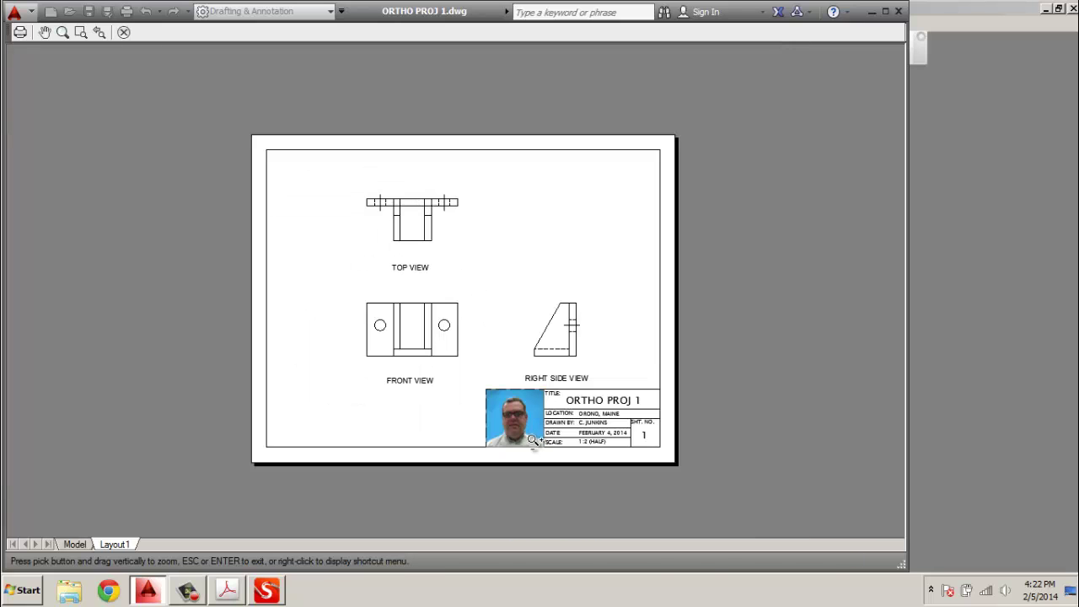
{"action": "scroll", "coordinate": [531, 439], "scroll_direction": "up", "scroll_amount": 4}
{"action": "scroll", "coordinate": [531, 434], "scroll_direction": "down", "scroll_amount": 4}
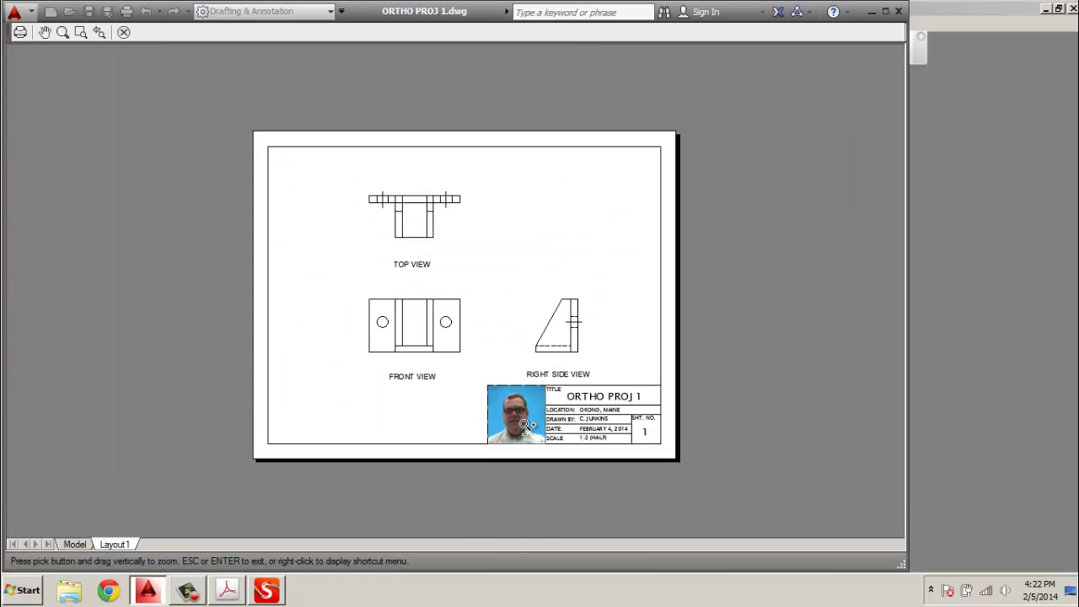
{"action": "scroll", "coordinate": [531, 411], "scroll_direction": "up", "scroll_amount": 4}
{"action": "middle_click_drag", "start_coordinate": [306, 242], "coordinate": [457, 289]}
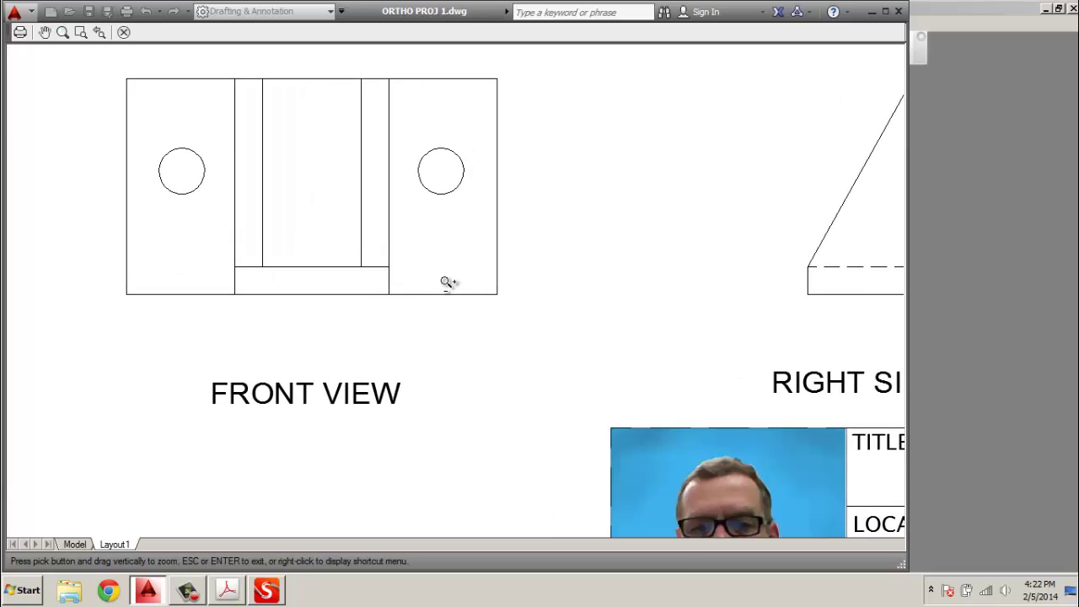
{"action": "scroll", "coordinate": [450, 284], "scroll_direction": "down", "scroll_amount": 2}
{"action": "scroll", "coordinate": [451, 284], "scroll_direction": "down", "scroll_amount": 2}
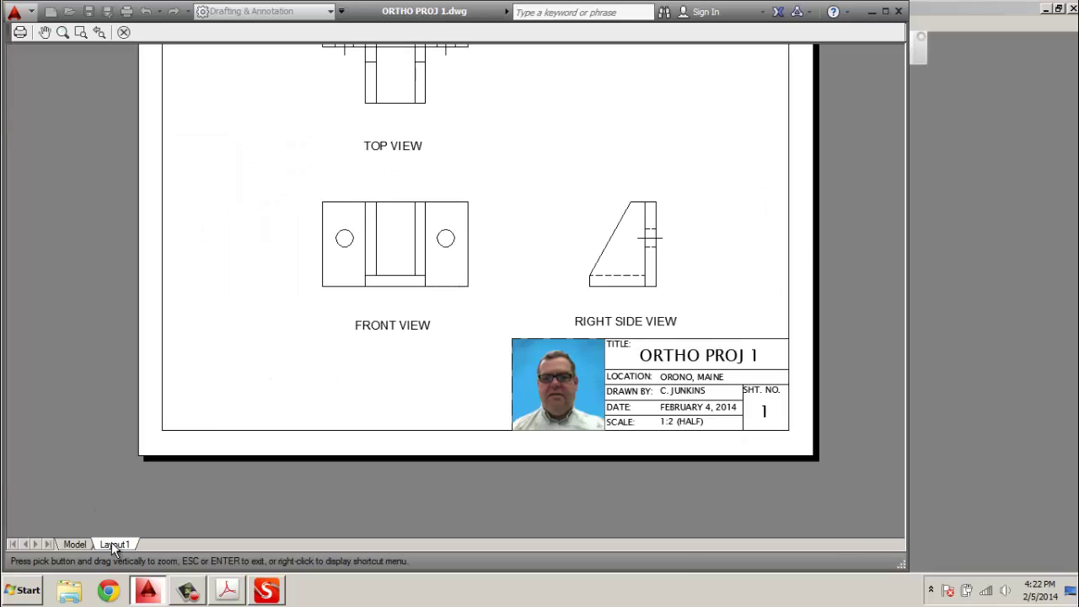
{"action": "key", "text": "Escape"}
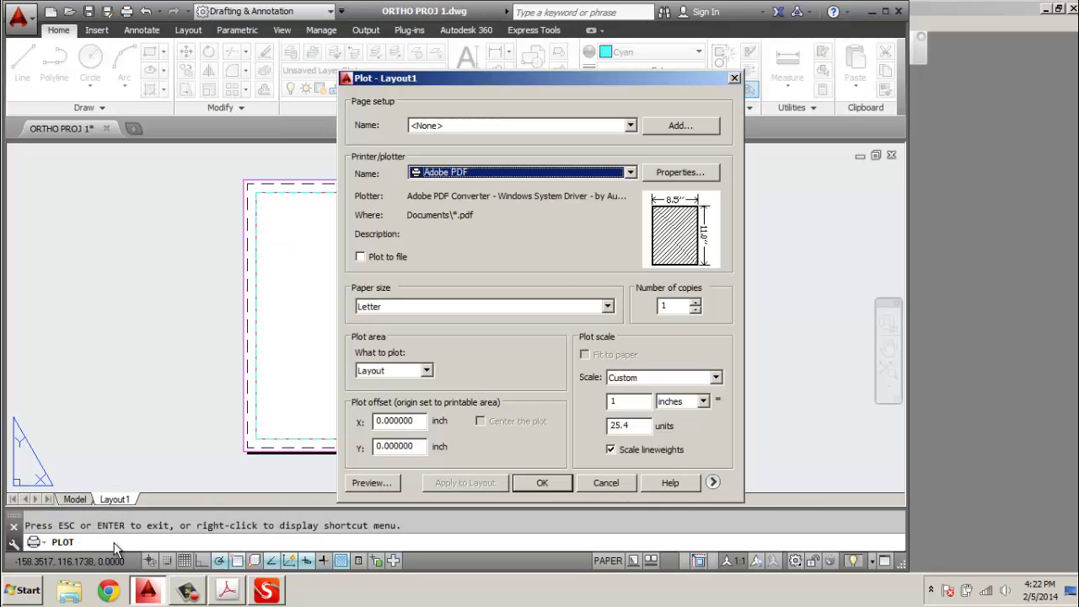
- Turn off Scale lineweights, apply it to Layout1, check the preview, then cancel plotting
{"action": "left_click", "coordinate": [610, 449]}
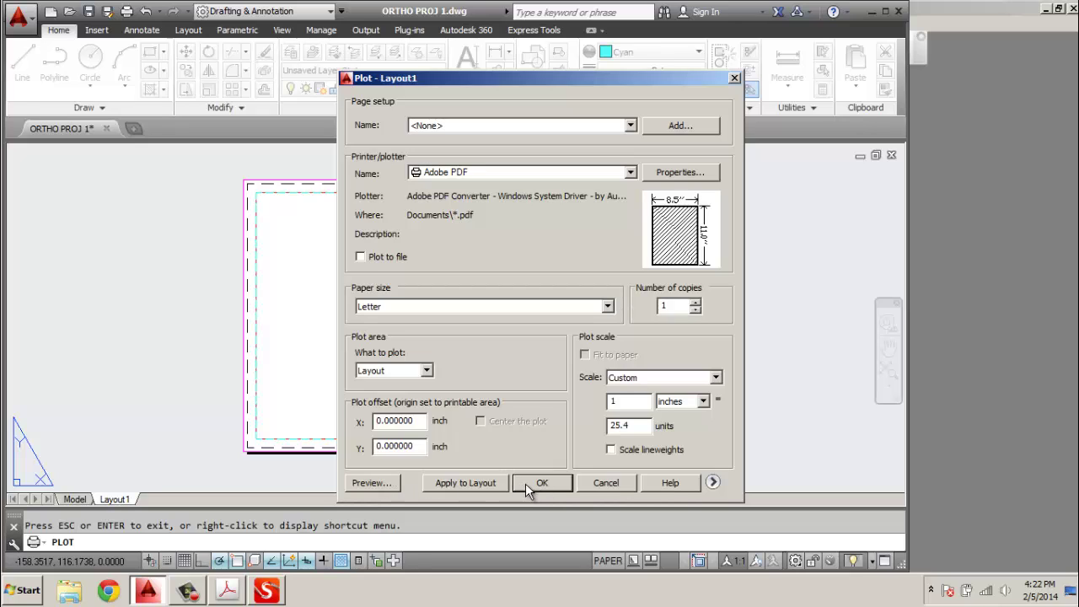
{"action": "left_click", "coordinate": [493, 487]}
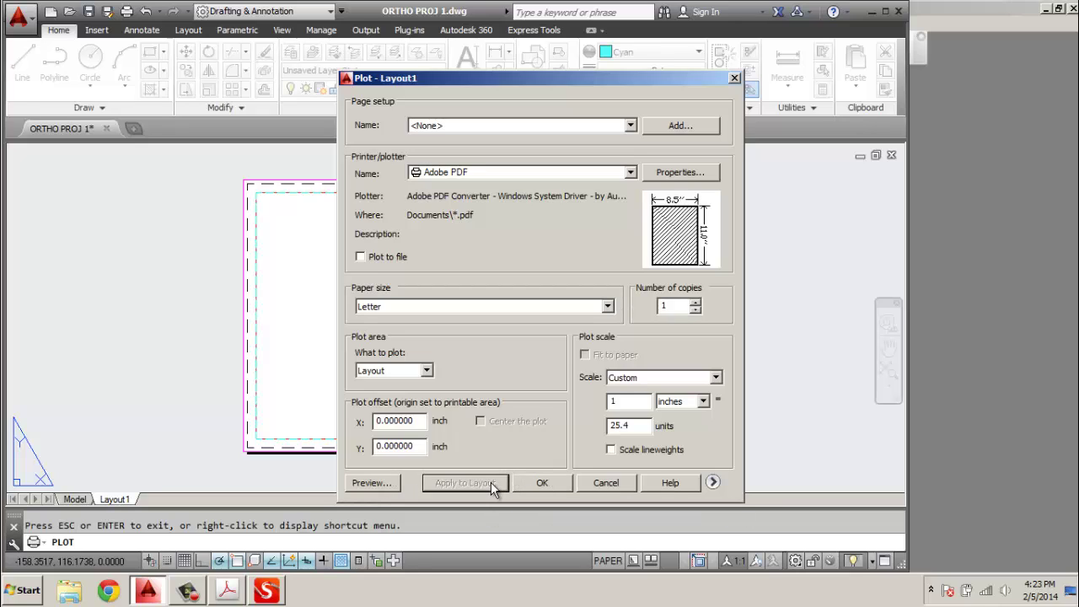
{"action": "left_click", "coordinate": [383, 484]}
{"action": "scroll", "coordinate": [395, 289], "scroll_direction": "up", "scroll_amount": 5}
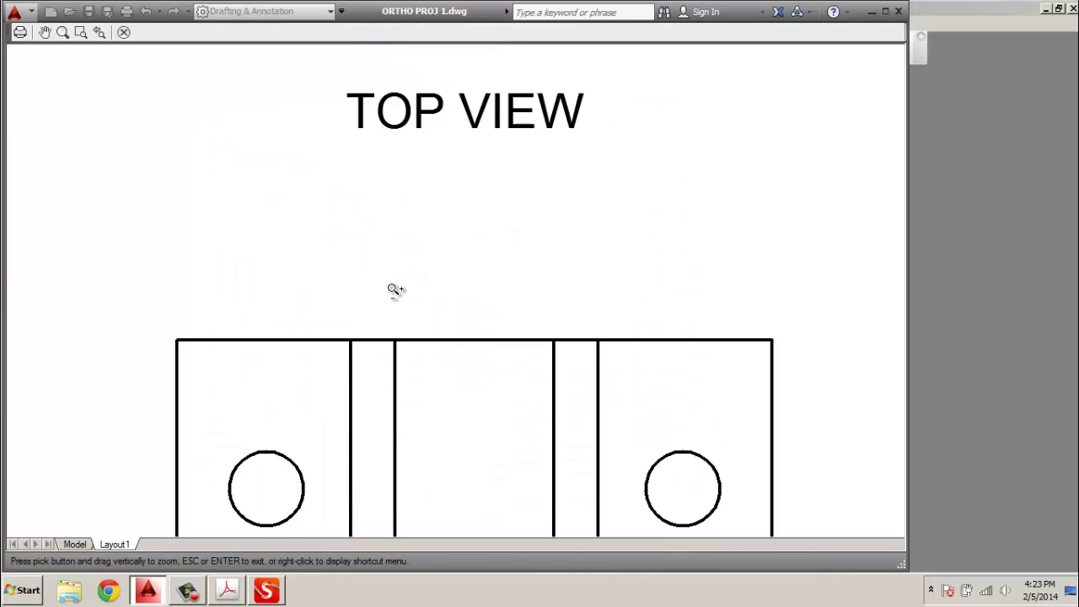
{"action": "scroll", "coordinate": [393, 289], "scroll_direction": "down", "scroll_amount": 5}
{"action": "scroll", "coordinate": [544, 362], "scroll_direction": "up", "scroll_amount": 4}
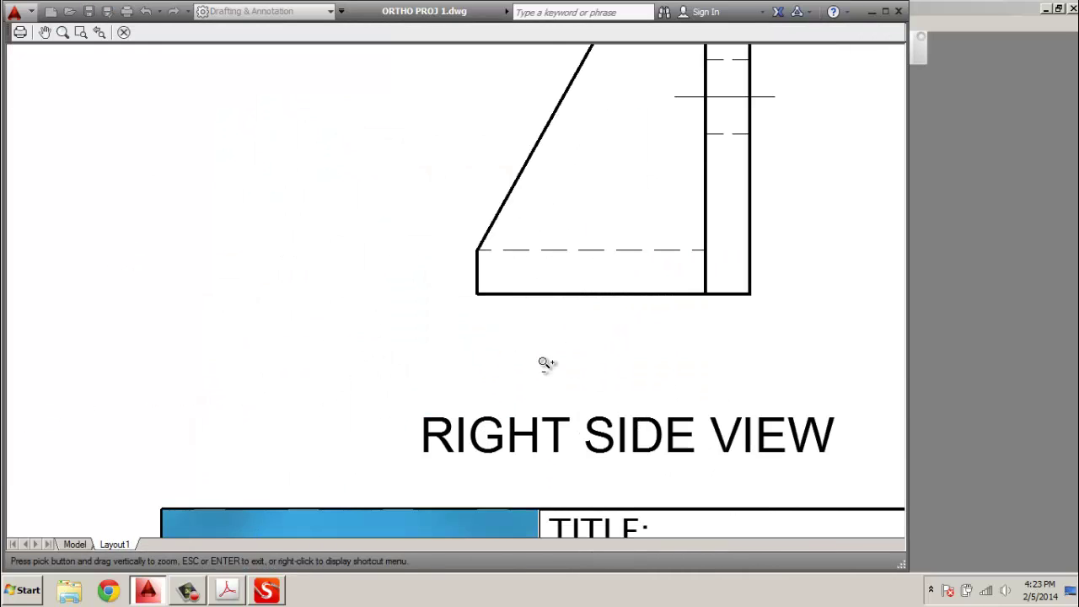
{"action": "scroll", "coordinate": [659, 234], "scroll_direction": "up", "scroll_amount": 4}
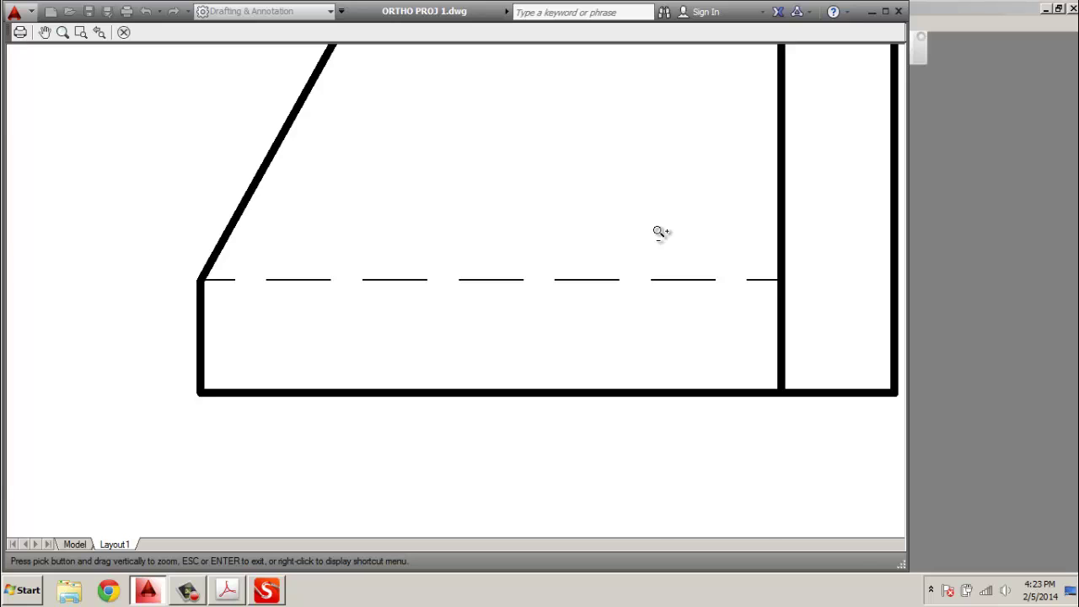
{"action": "scroll", "coordinate": [662, 234], "scroll_direction": "down", "scroll_amount": 6}
{"action": "scroll", "coordinate": [662, 233], "scroll_direction": "down", "scroll_amount": 6}
{"action": "scroll", "coordinate": [593, 224], "scroll_direction": "up", "scroll_amount": 8}
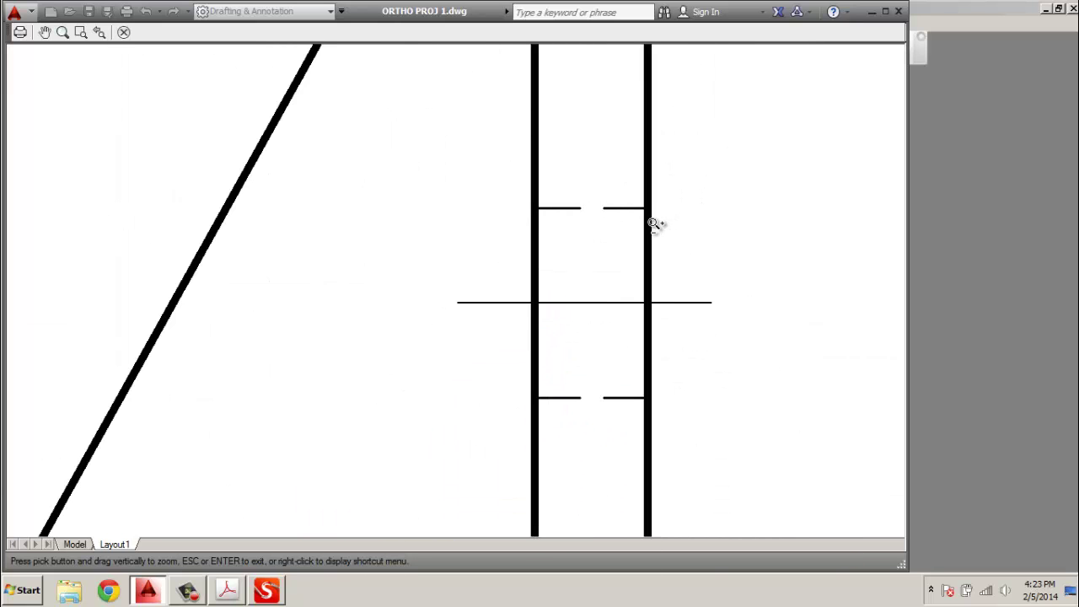
{"action": "scroll", "coordinate": [652, 234], "scroll_direction": "down", "scroll_amount": 2}
{"action": "scroll", "coordinate": [609, 301], "scroll_direction": "up", "scroll_amount": 2}
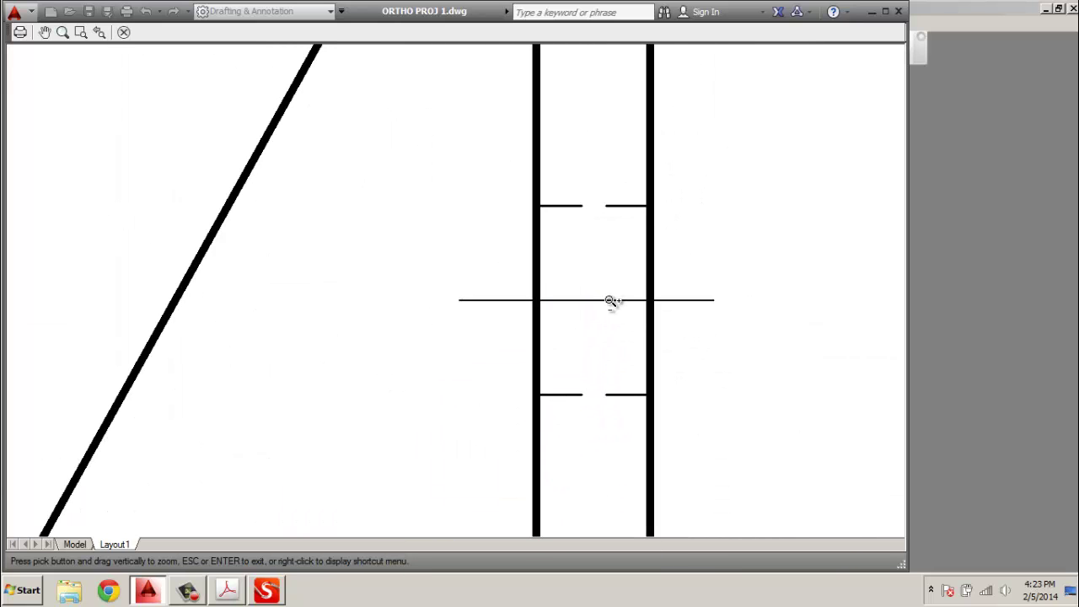
{"action": "scroll", "coordinate": [610, 301], "scroll_direction": "down", "scroll_amount": 5}
{"action": "scroll", "coordinate": [609, 301], "scroll_direction": "down", "scroll_amount": 5}
{"action": "key", "text": "Escape"}
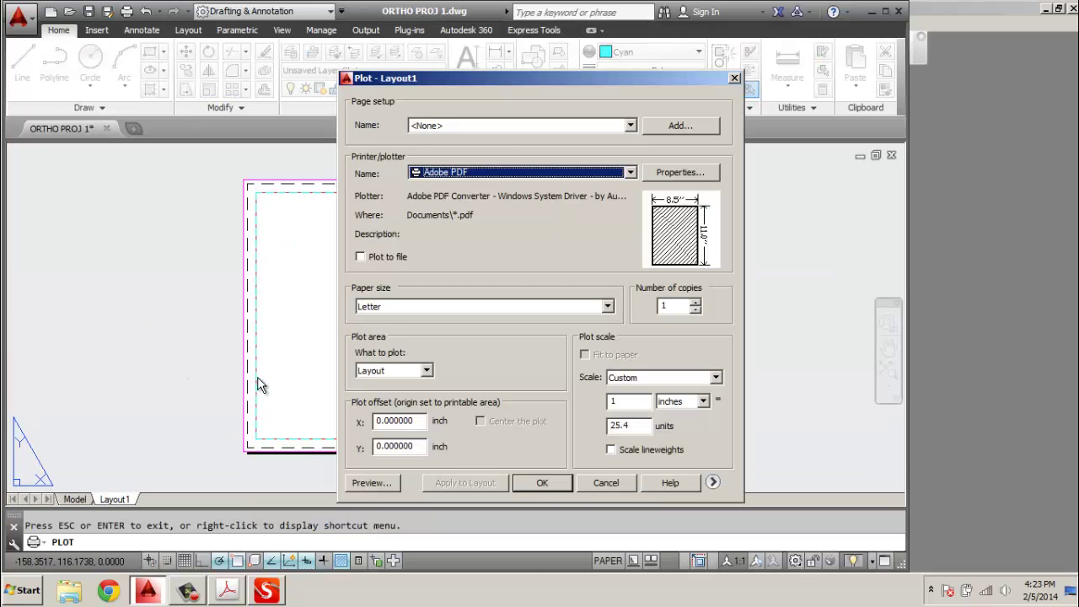
{"action": "left_click", "coordinate": [605, 483]}
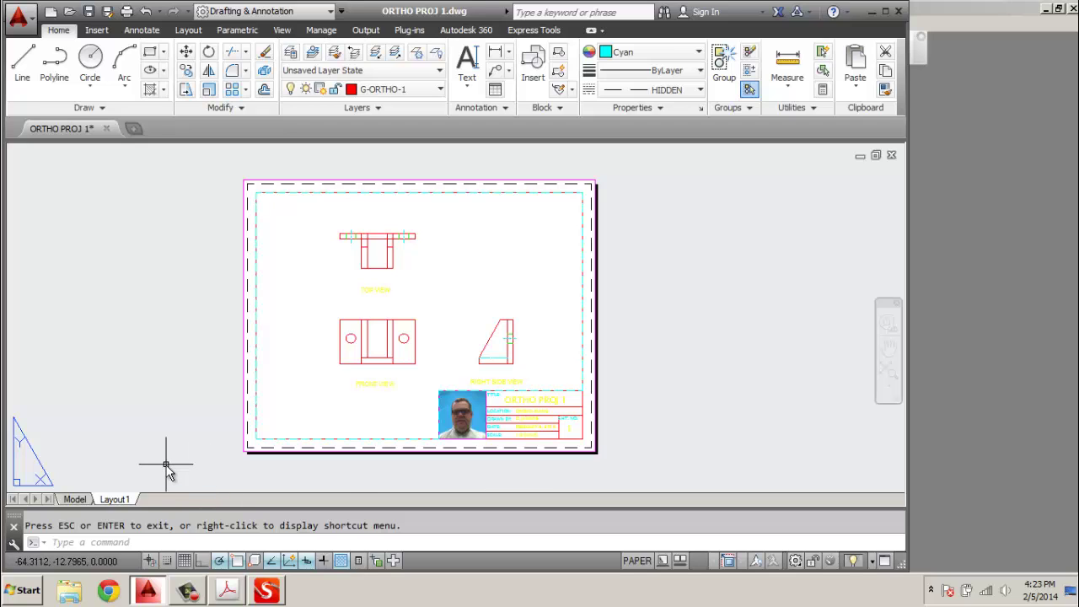
- Set the PSLTSCALE system variable from 1 to 0
{"action": "type", "text": "PSLT"}
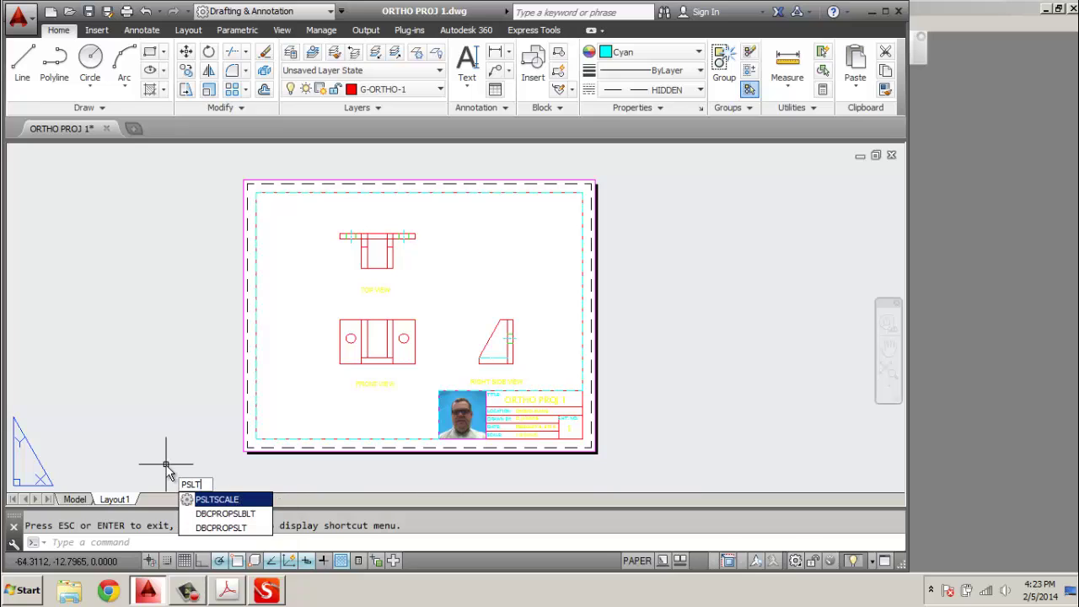
{"action": "type", "text": "SCALE"}
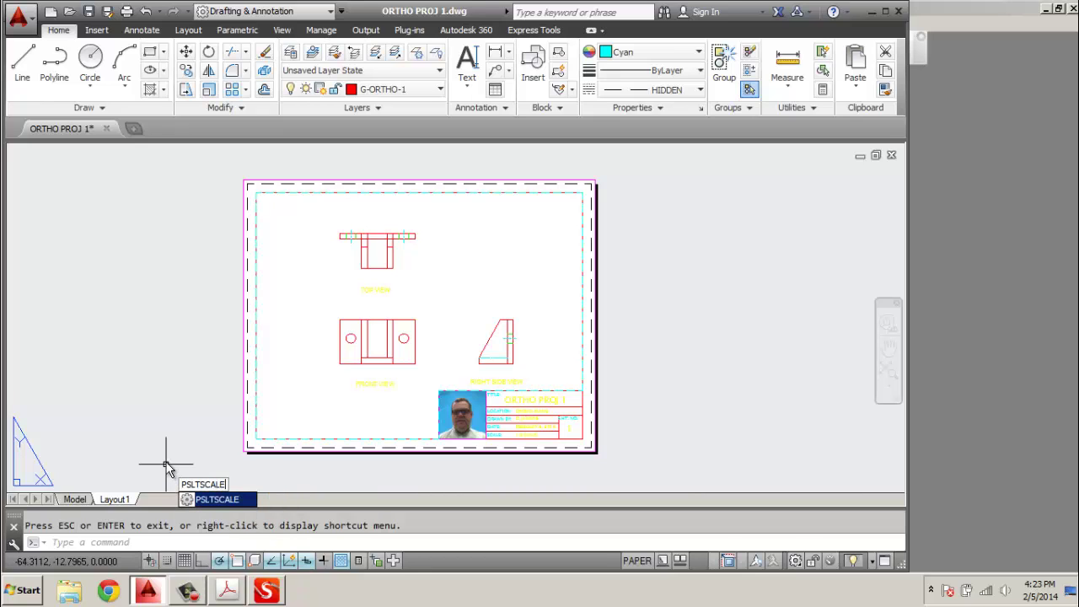
{"action": "key", "text": "Return"}
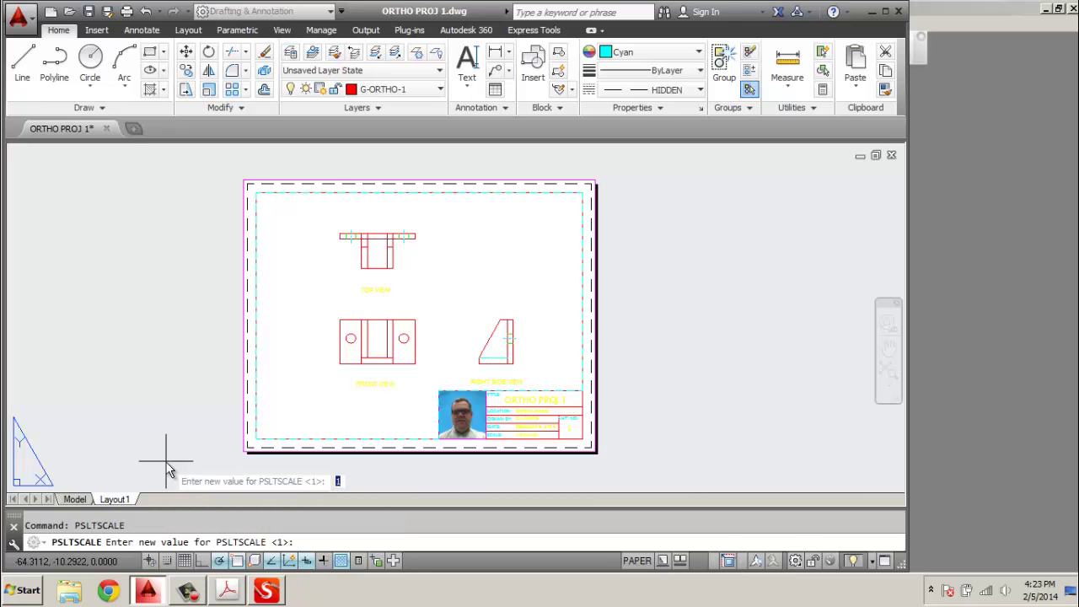
{"action": "type", "text": "0"}
{"action": "key", "text": "Return"}
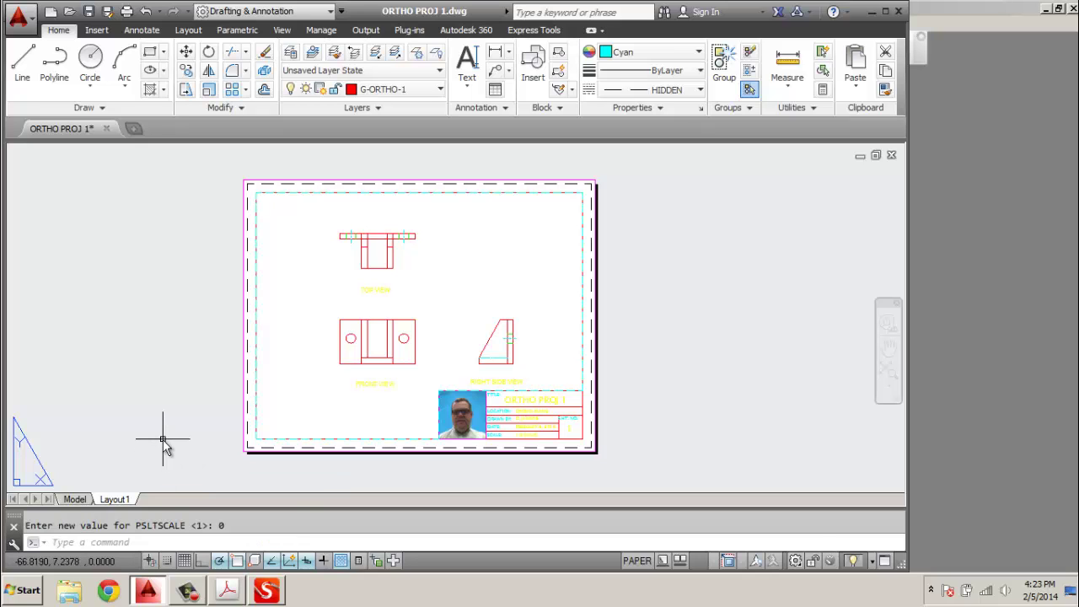
{"action": "left_click", "coordinate": [19, 17]}
- Open the Plot dialog for Layout1 and preview the sheet
{"action": "left_click", "coordinate": [54, 310]}
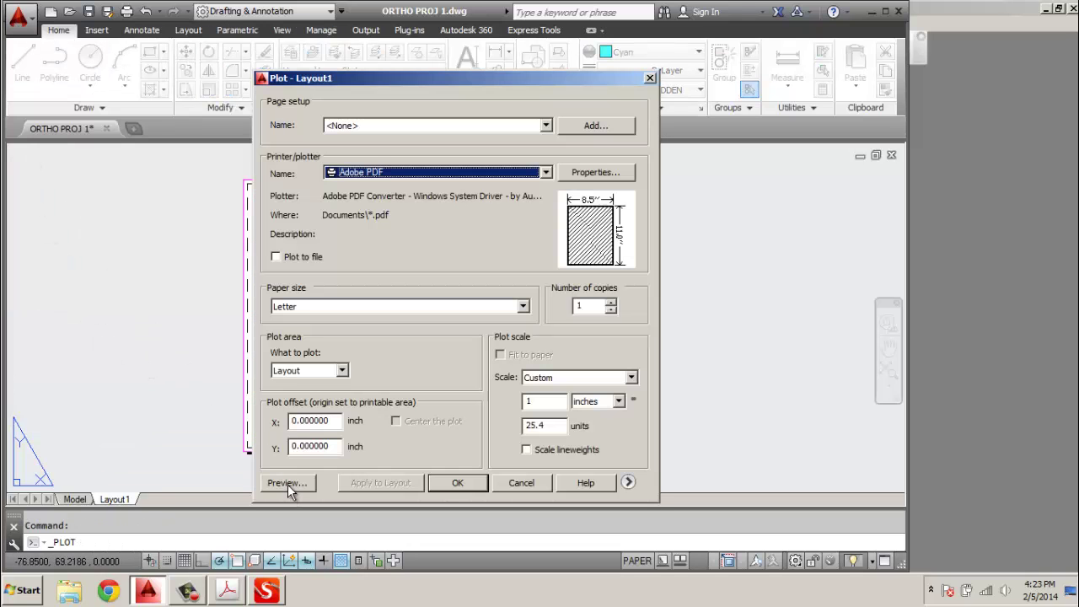
{"action": "left_click", "coordinate": [287, 483]}
{"action": "scroll", "coordinate": [601, 317], "scroll_direction": "up", "scroll_amount": 5}
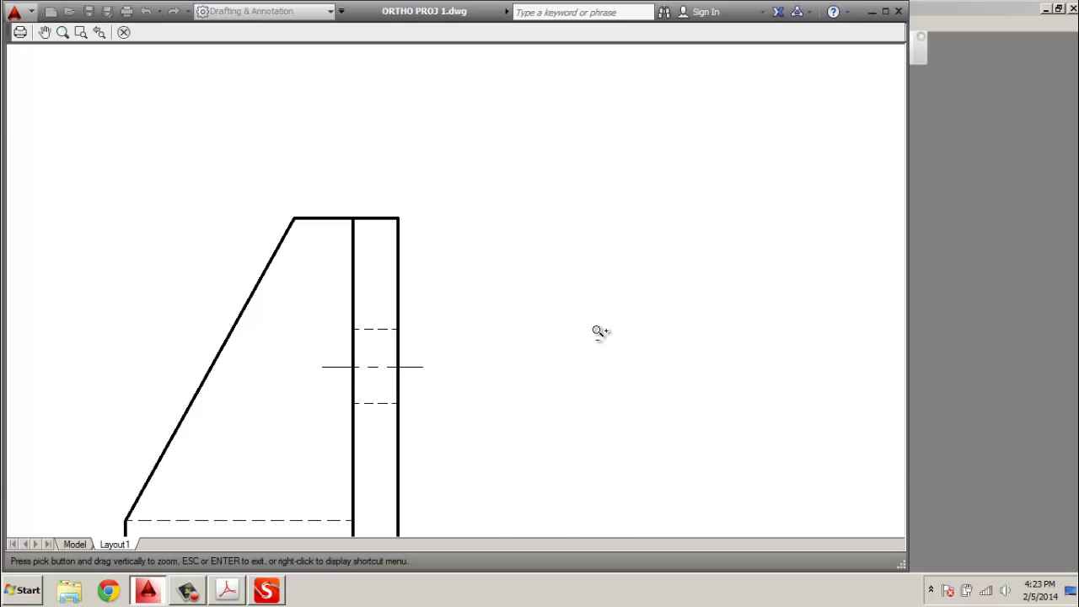
{"action": "scroll", "coordinate": [598, 333], "scroll_direction": "down", "scroll_amount": 3}
{"action": "scroll", "coordinate": [598, 332], "scroll_direction": "down", "scroll_amount": 2}
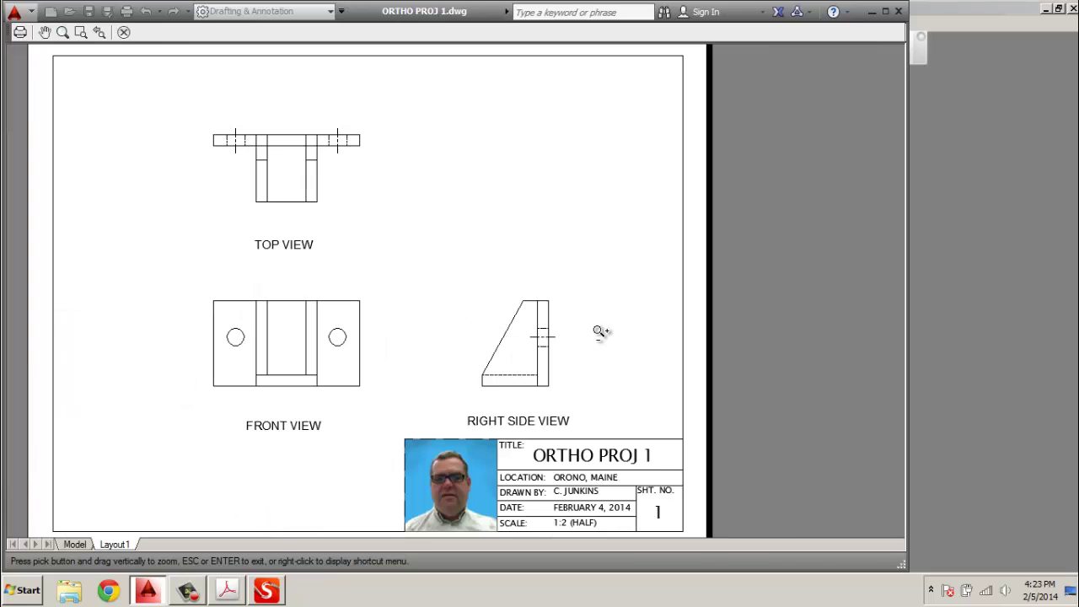
{"action": "scroll", "coordinate": [309, 145], "scroll_direction": "up", "scroll_amount": 5}
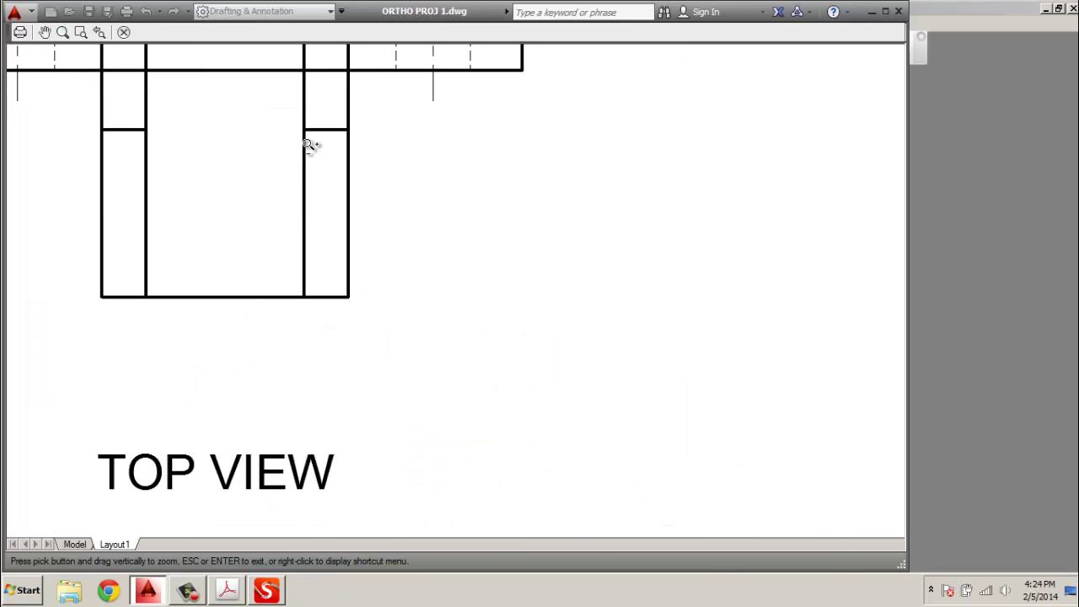
{"action": "scroll", "coordinate": [308, 145], "scroll_direction": "down", "scroll_amount": 5}
{"action": "scroll", "coordinate": [384, 290], "scroll_direction": "down", "scroll_amount": 2}
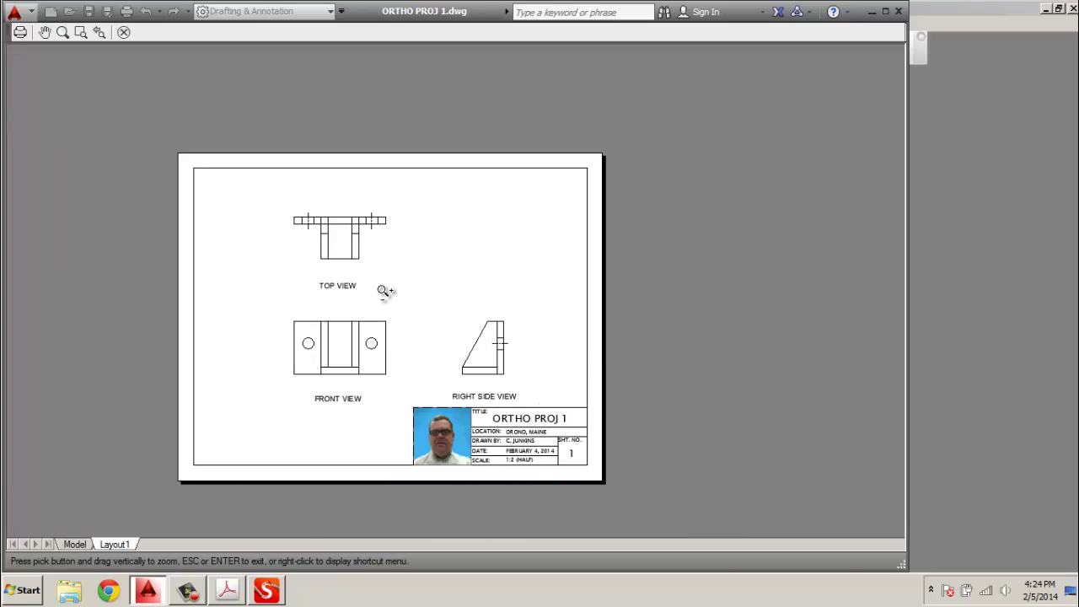
- Plot the previewed sheet to PDF and save it in the LAB WORK PDF folder
{"action": "left_click", "coordinate": [25, 35]}
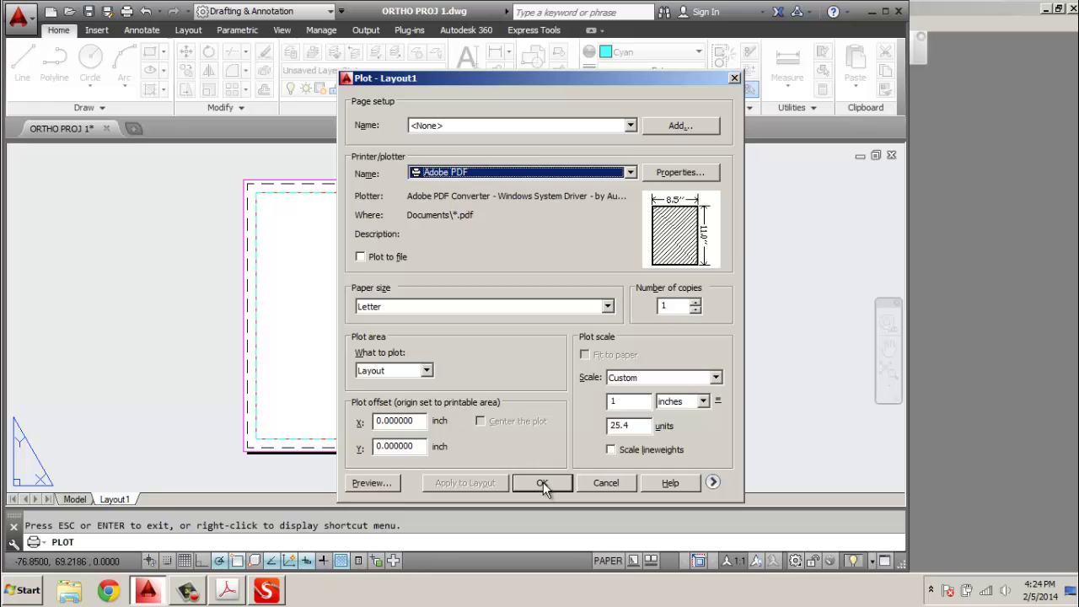
{"action": "left_click", "coordinate": [543, 485]}
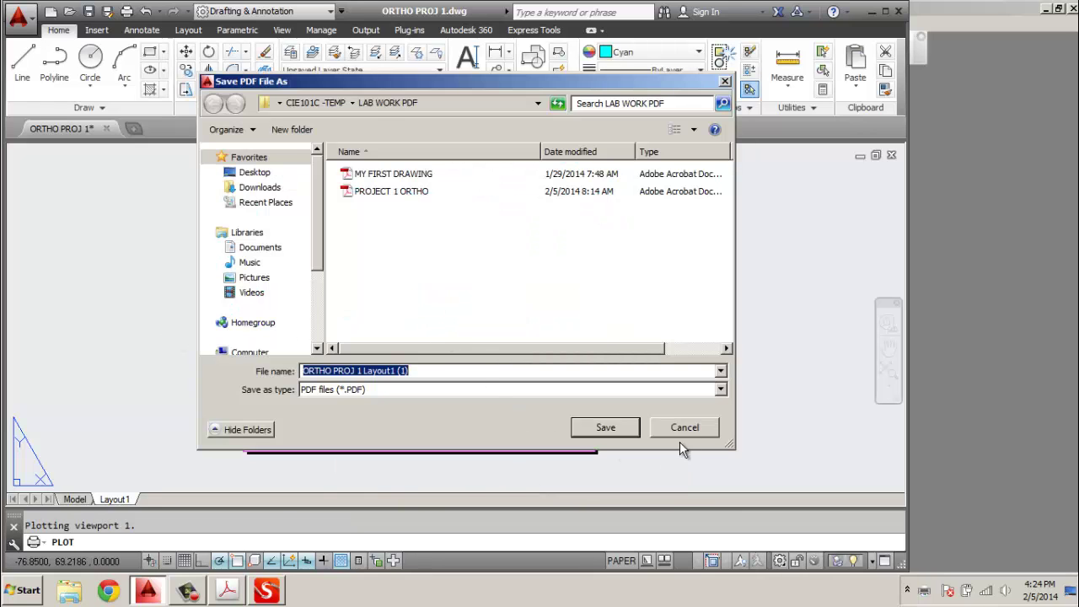
{"action": "left_click", "coordinate": [668, 430]}
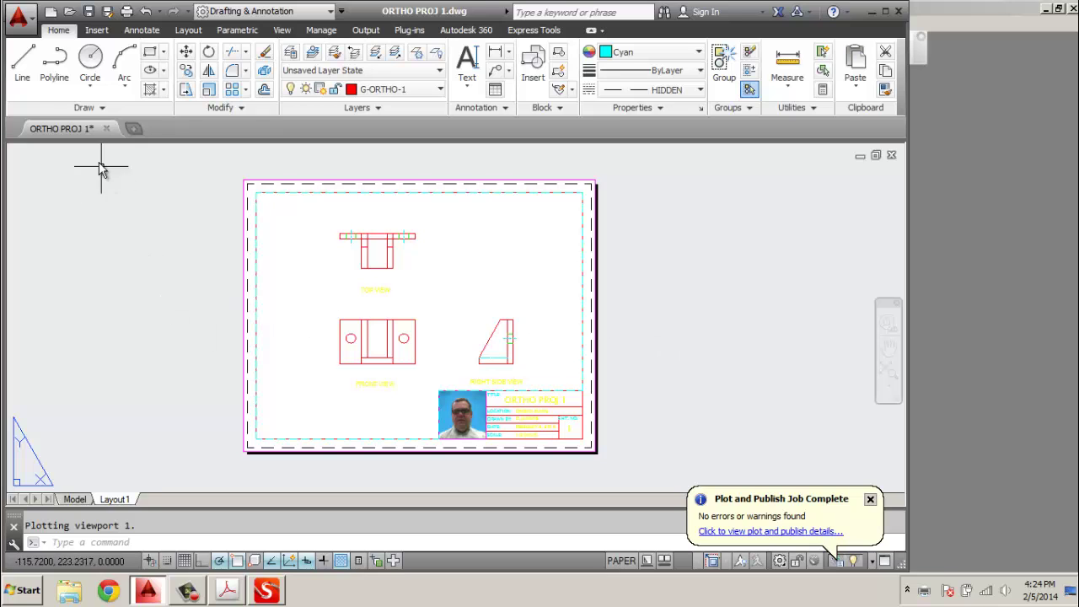
- Save ORTHO PROJ 1.dwg, then bring up the Export format list that includes PDF
{"action": "left_click", "coordinate": [18, 15]}
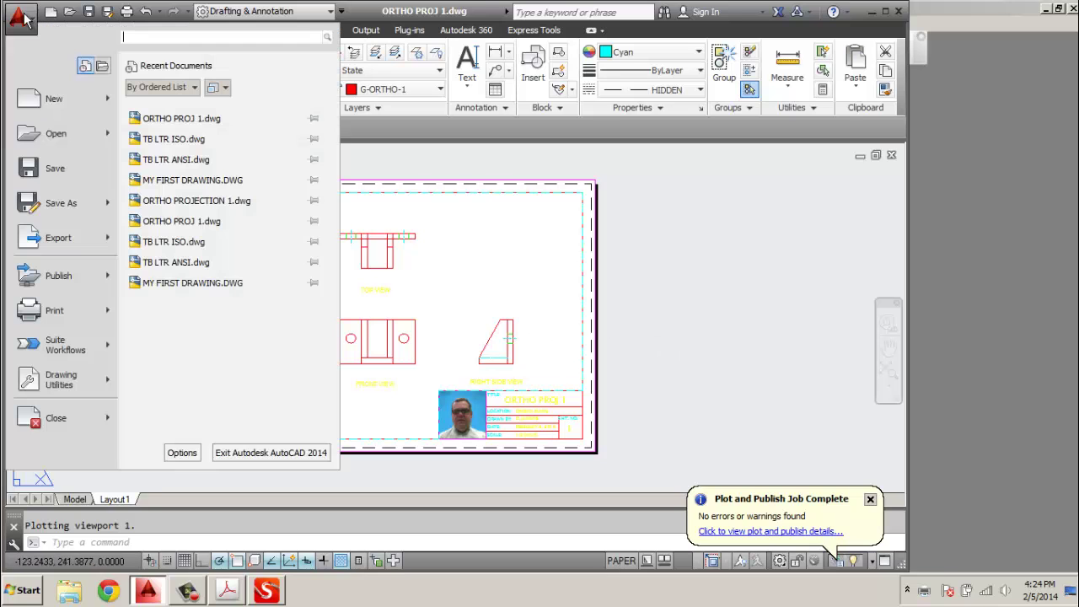
{"action": "left_click", "coordinate": [37, 172]}
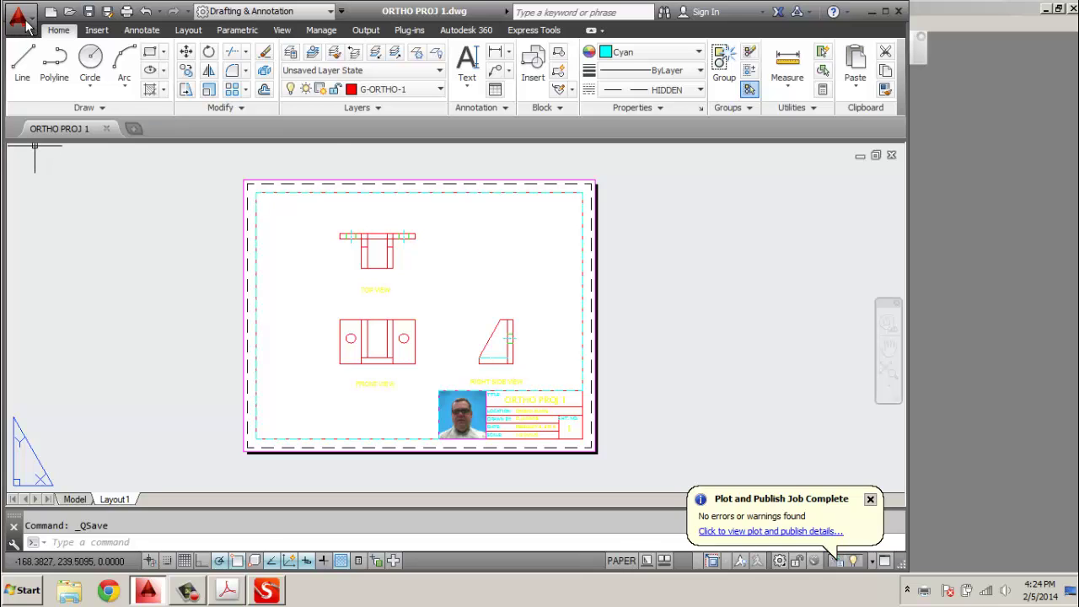
{"action": "left_click", "coordinate": [25, 24]}
{"action": "mouse_move", "coordinate": [53, 313]}
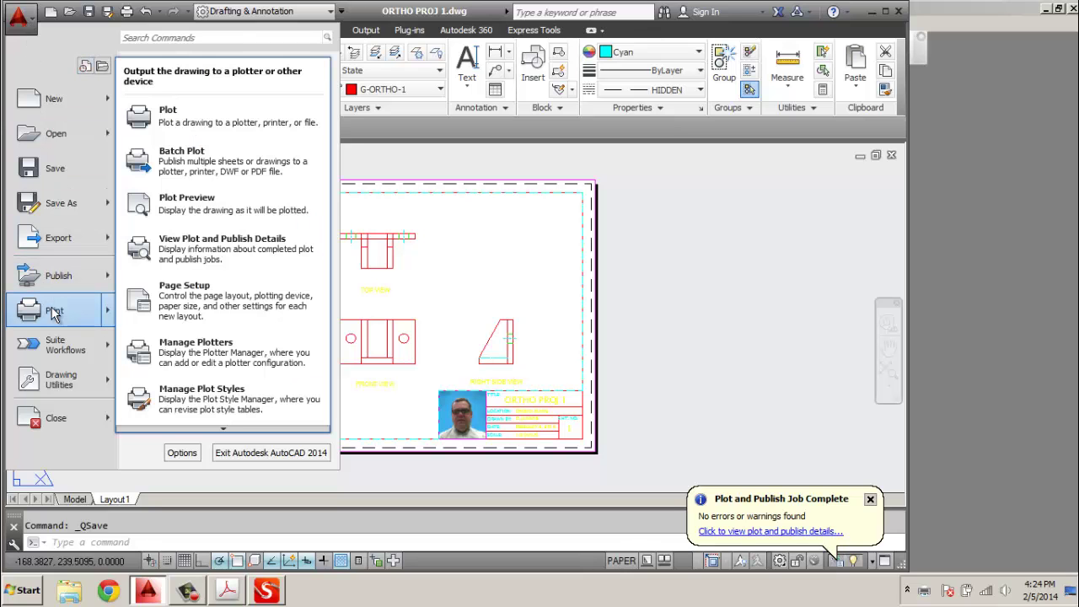
{"action": "mouse_move", "coordinate": [65, 241]}
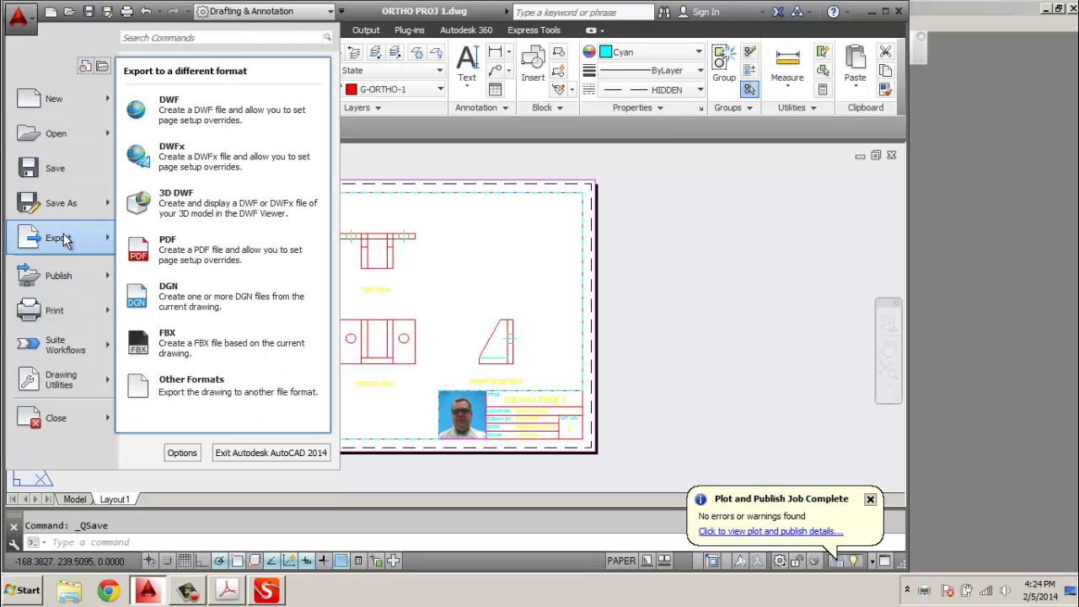
- Start the PDF export and set the save location to CIE101C
{"action": "left_click", "coordinate": [163, 246]}
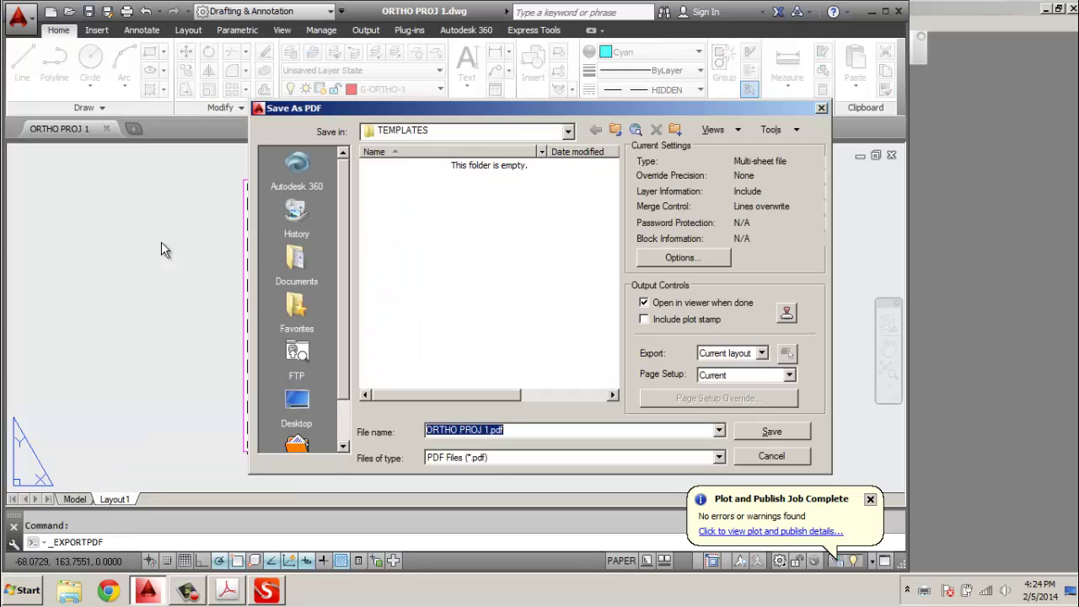
{"action": "left_click", "coordinate": [568, 131]}
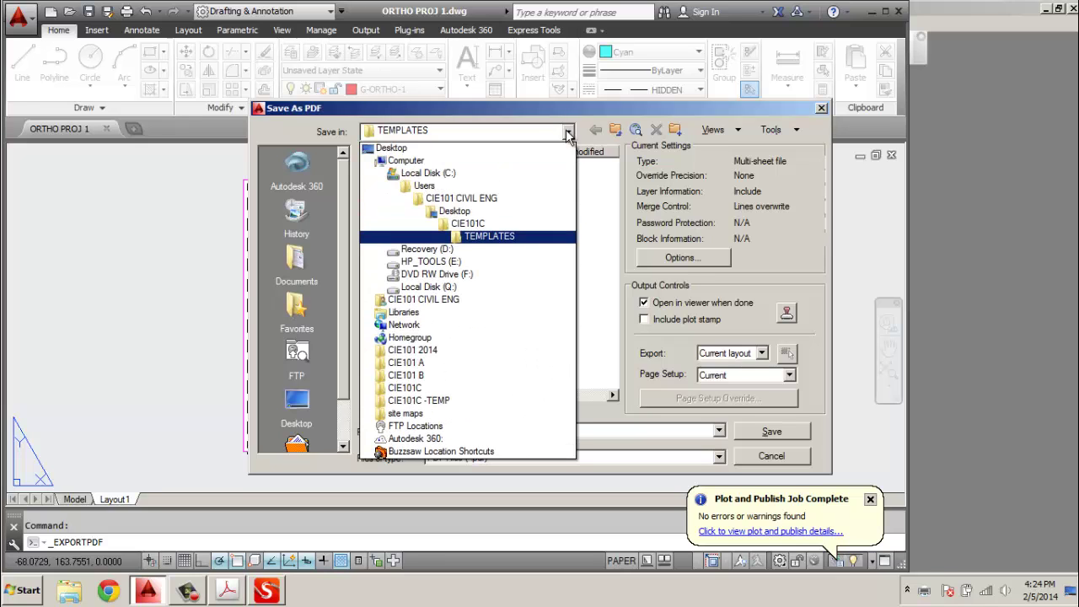
{"action": "left_click", "coordinate": [503, 224]}
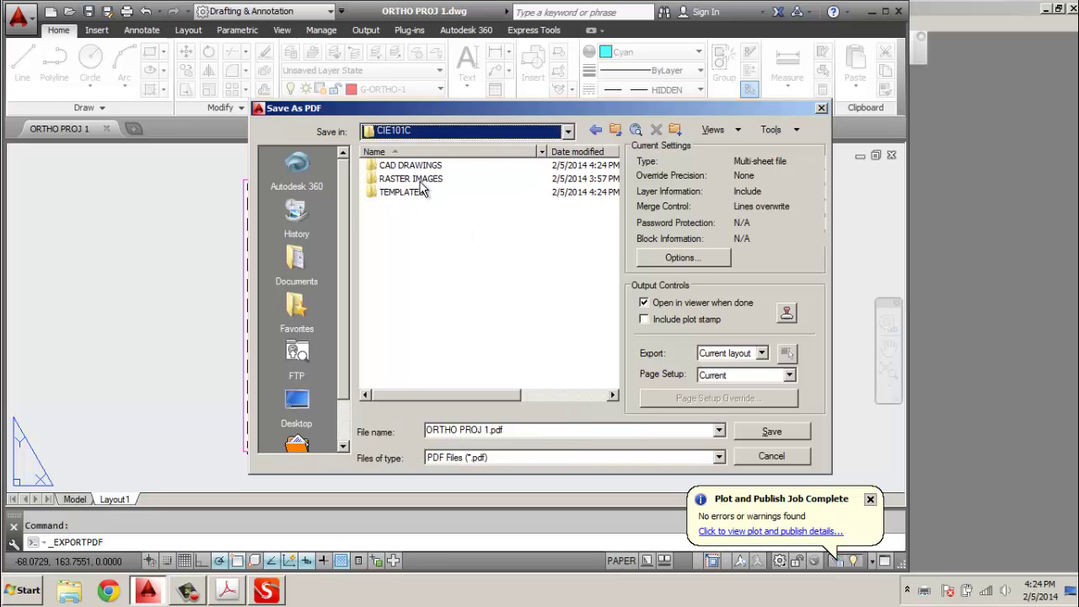
- Create a HOMEWORK PDF folder in CIE101C and save ORTHO PROJ 1.pdf into it
{"action": "right_click", "coordinate": [427, 254]}
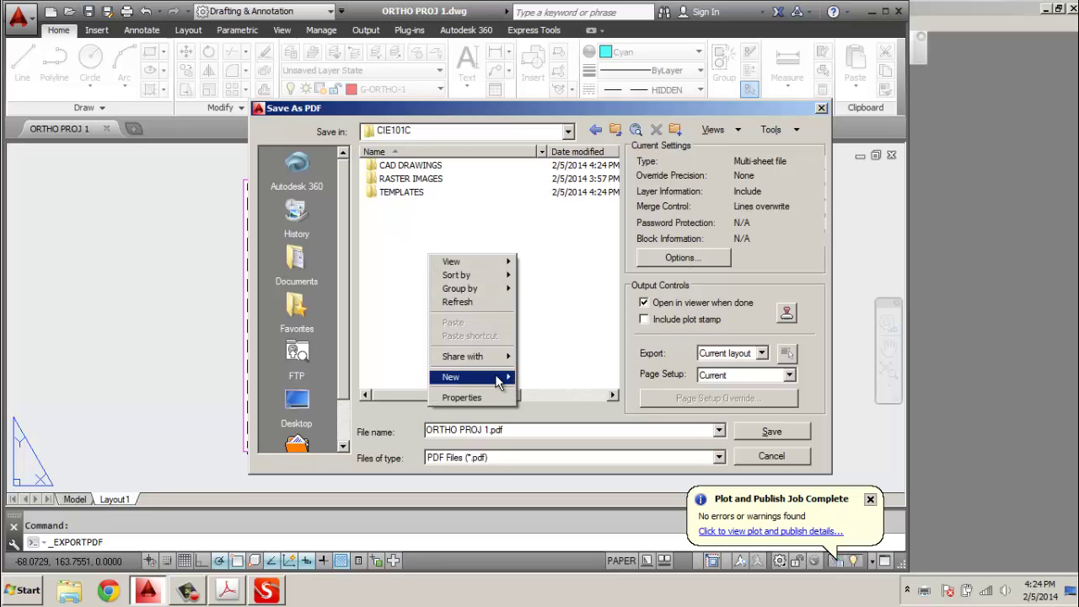
{"action": "mouse_move", "coordinate": [472, 377]}
{"action": "left_click", "coordinate": [541, 99]}
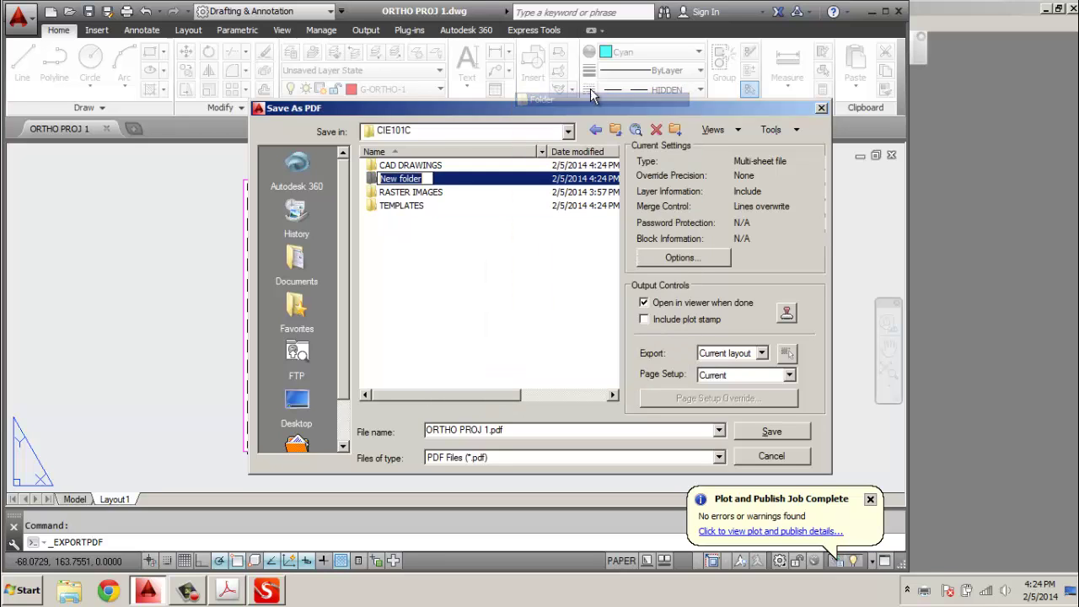
{"action": "type", "text": "HOME"}
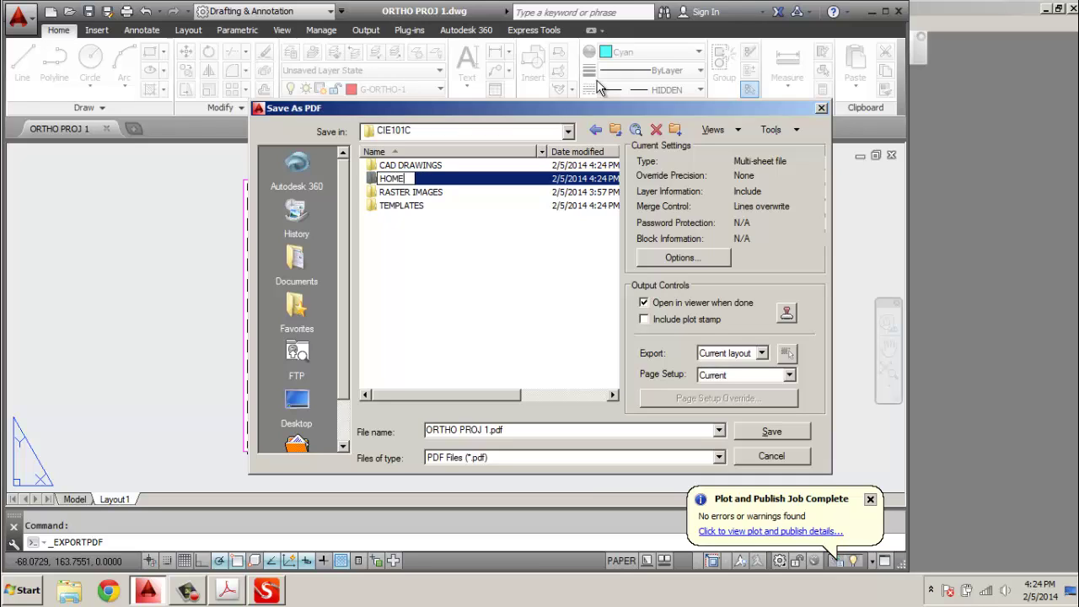
{"action": "type", "text": "WORK PDF"}
{"action": "key", "text": "Return"}
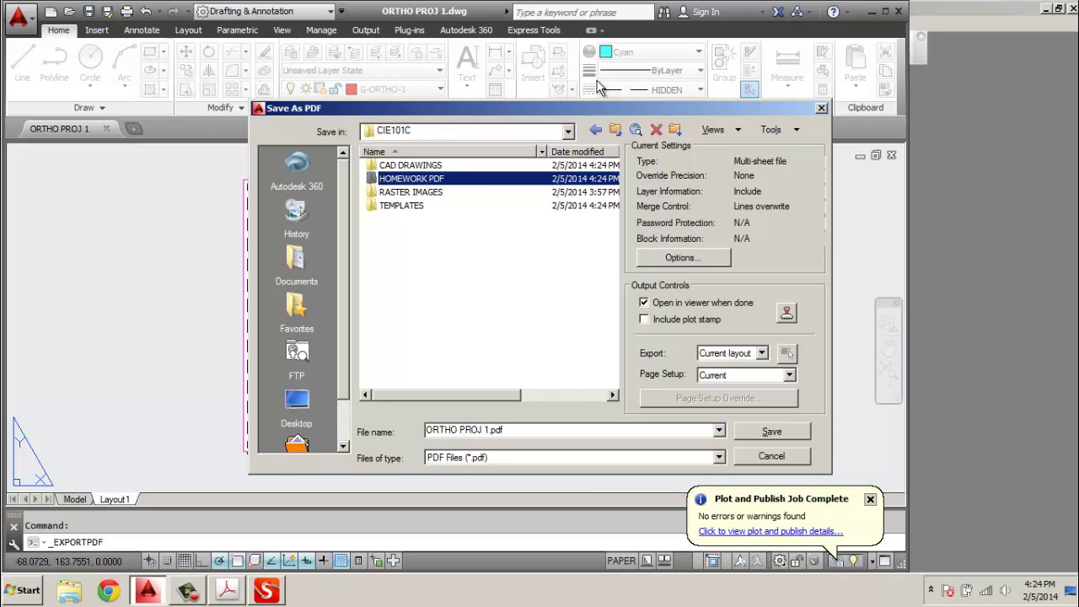
{"action": "double_click", "coordinate": [393, 180]}
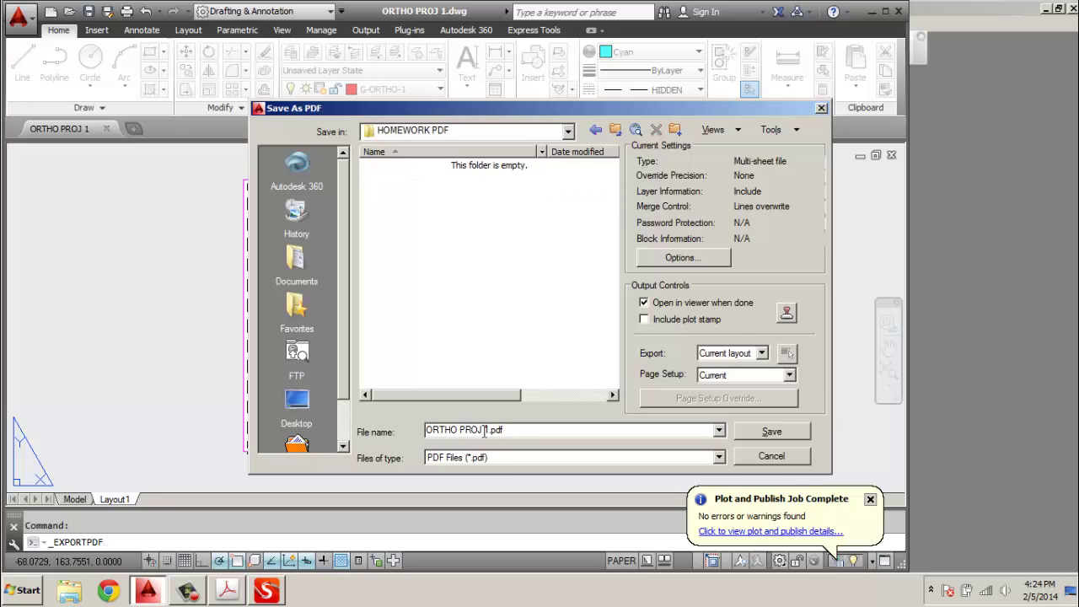
{"action": "left_click", "coordinate": [776, 433]}
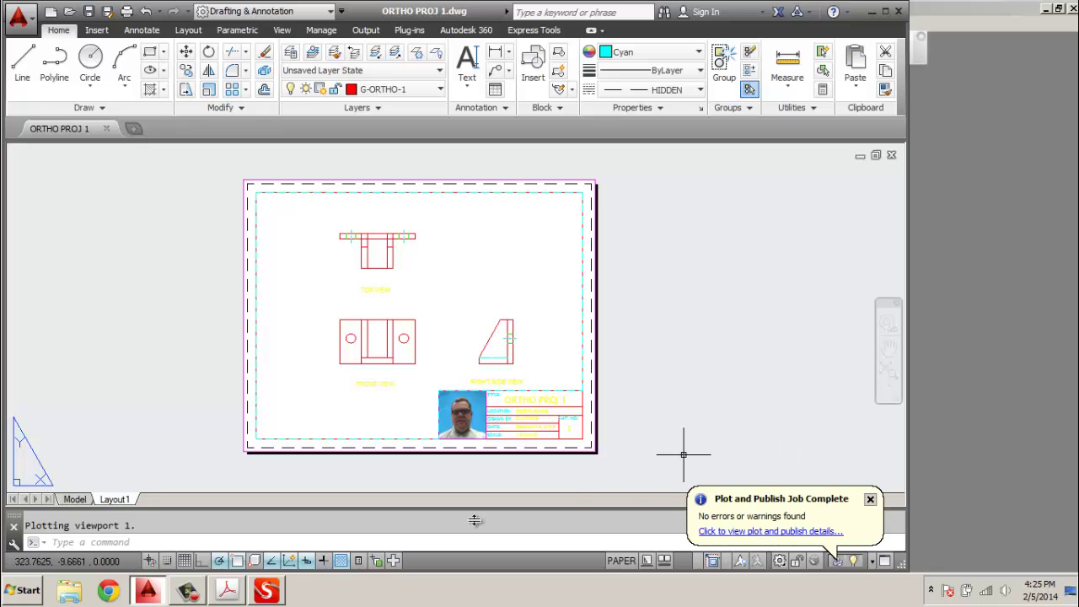
- In Acrobat, hide the G-ANNOT-RASTER, G-ANNOT-TEXT, G-ANNOT-TTBL and G-ORTHO-1 layers, then show them again
{"action": "left_click", "coordinate": [227, 590]}
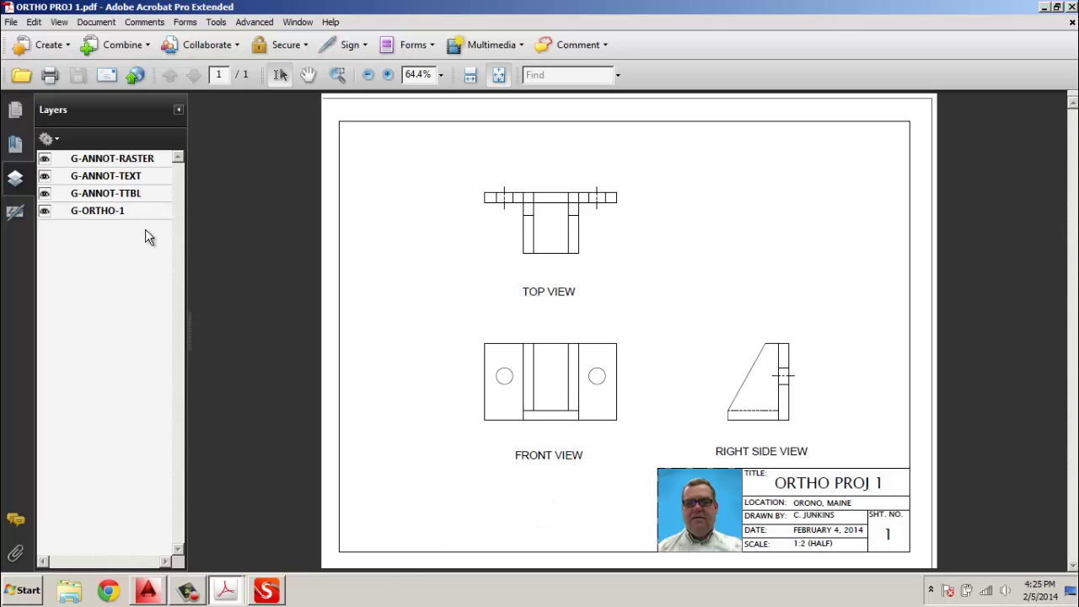
{"action": "left_click", "coordinate": [45, 160]}
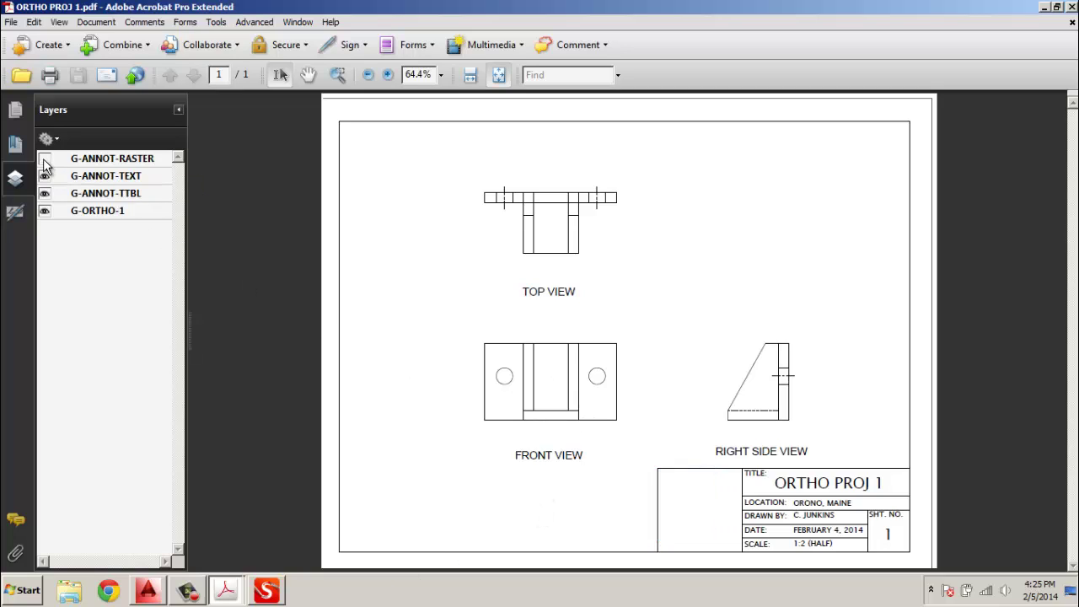
{"action": "left_click", "coordinate": [45, 176]}
{"action": "left_click", "coordinate": [45, 193]}
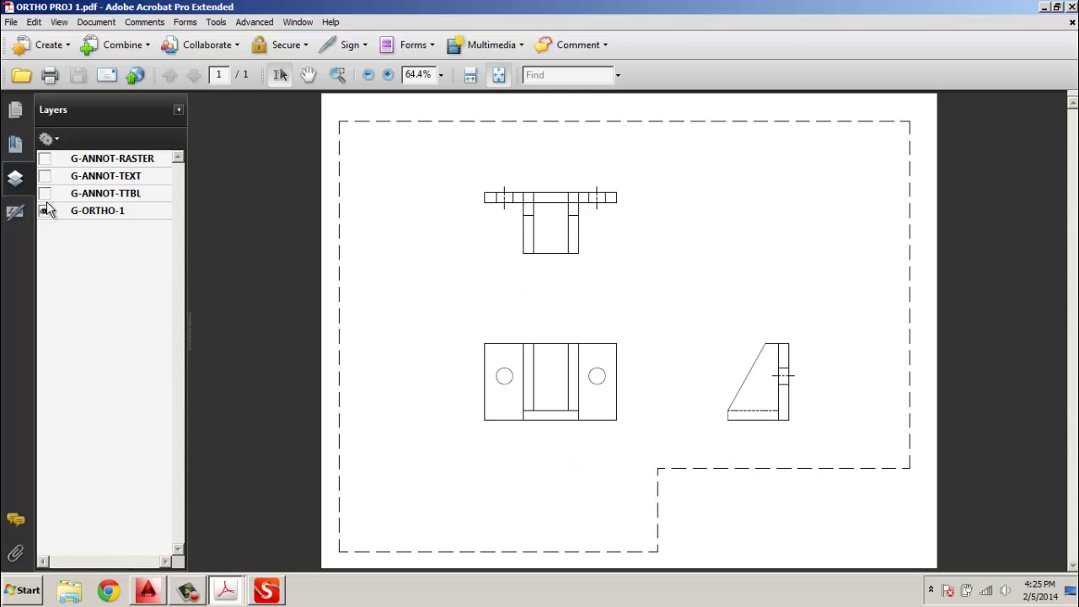
{"action": "left_click", "coordinate": [46, 212]}
{"action": "left_click", "coordinate": [46, 211]}
{"action": "left_click", "coordinate": [45, 194]}
{"action": "left_click", "coordinate": [44, 176]}
{"action": "left_click", "coordinate": [44, 158]}
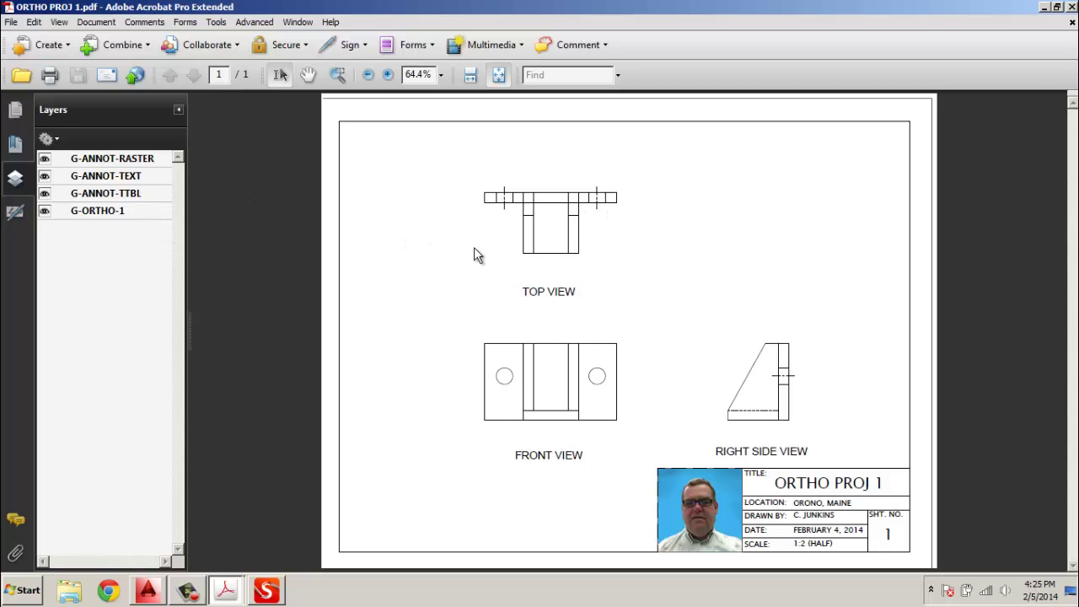
- Zoom in closely on the top view, then fit the whole page back in view
{"action": "left_click", "coordinate": [337, 74]}
{"action": "left_click_drag", "start_coordinate": [457, 263], "coordinate": [637, 190]}
{"action": "scroll", "coordinate": [595, 309], "scroll_direction": "down", "scroll_amount": 2}
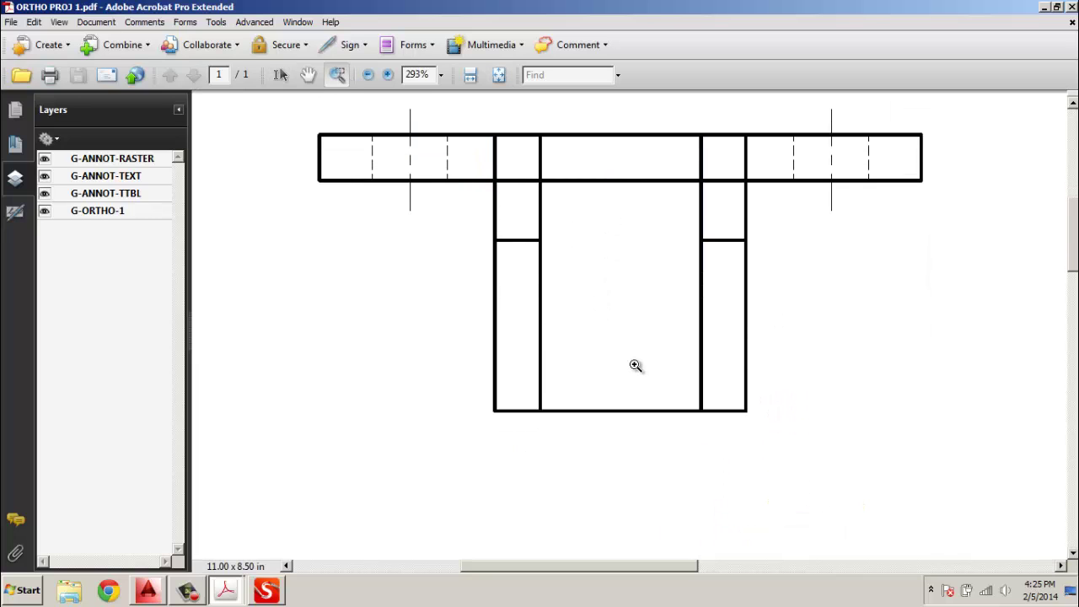
{"action": "key", "text": "v"}
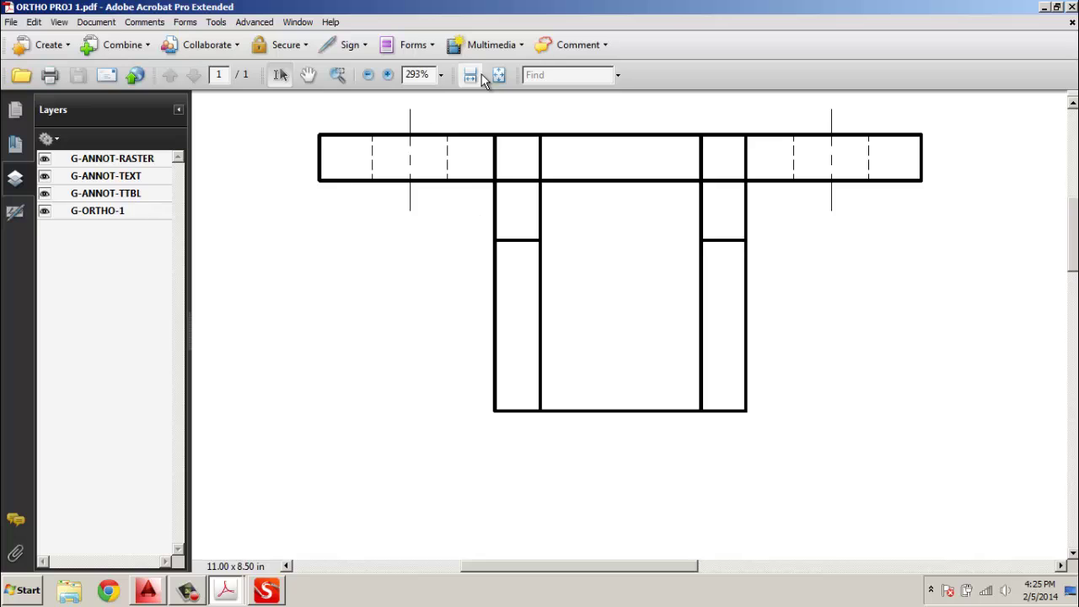
{"action": "left_click", "coordinate": [498, 75]}
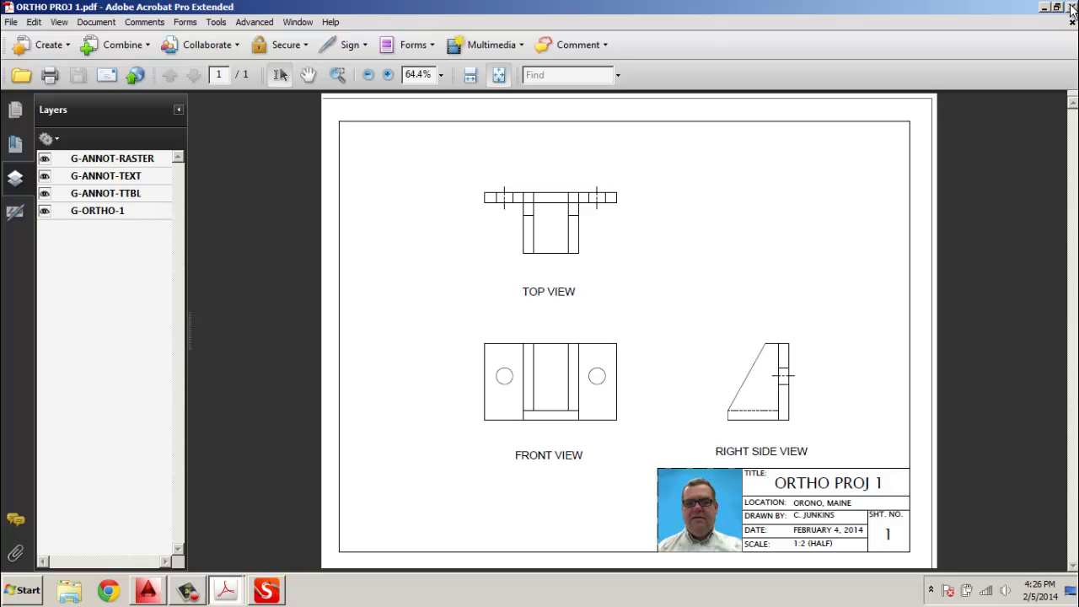
- Close Acrobat and plot the layout to PDF with the current plot settings
{"action": "left_click", "coordinate": [1071, 8]}
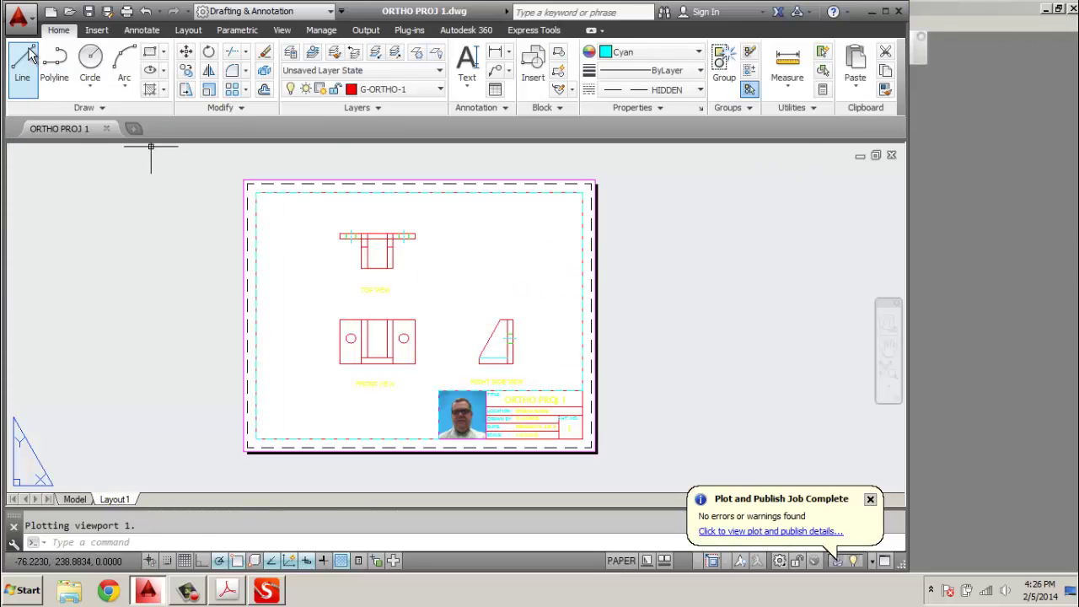
{"action": "left_click", "coordinate": [19, 17]}
{"action": "left_click", "coordinate": [57, 316]}
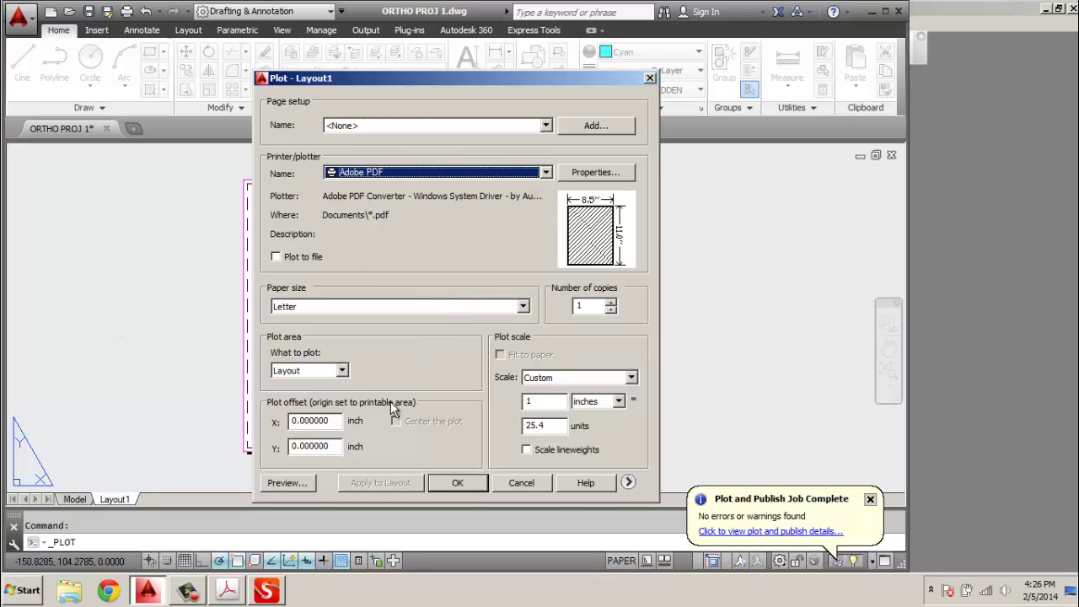
{"action": "left_click", "coordinate": [469, 485]}
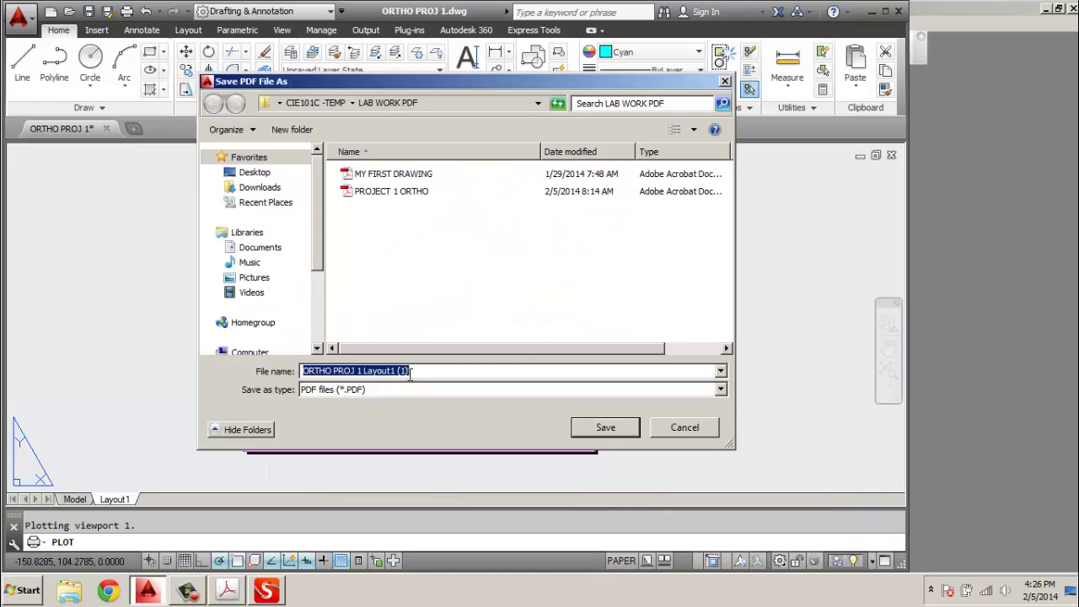
- Save the plotted PDF as TEST ORTHO in the LAB WORK PDF folder
{"action": "left_click", "coordinate": [538, 103]}
{"action": "left_click", "coordinate": [538, 103]}
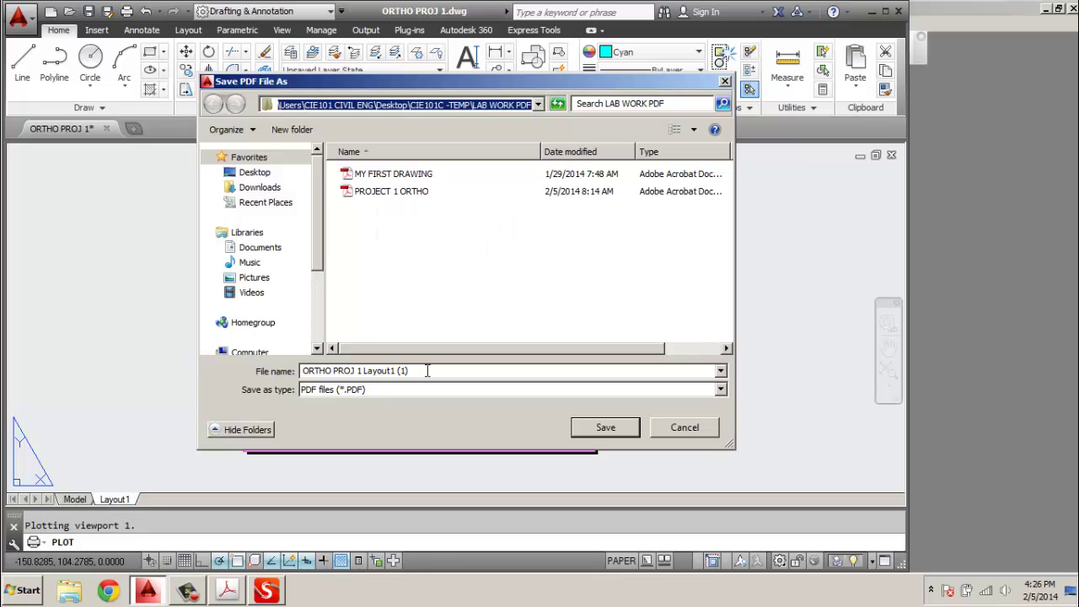
{"action": "left_click_drag", "start_coordinate": [428, 371], "coordinate": [297, 371]}
{"action": "type", "text": "TEST"}
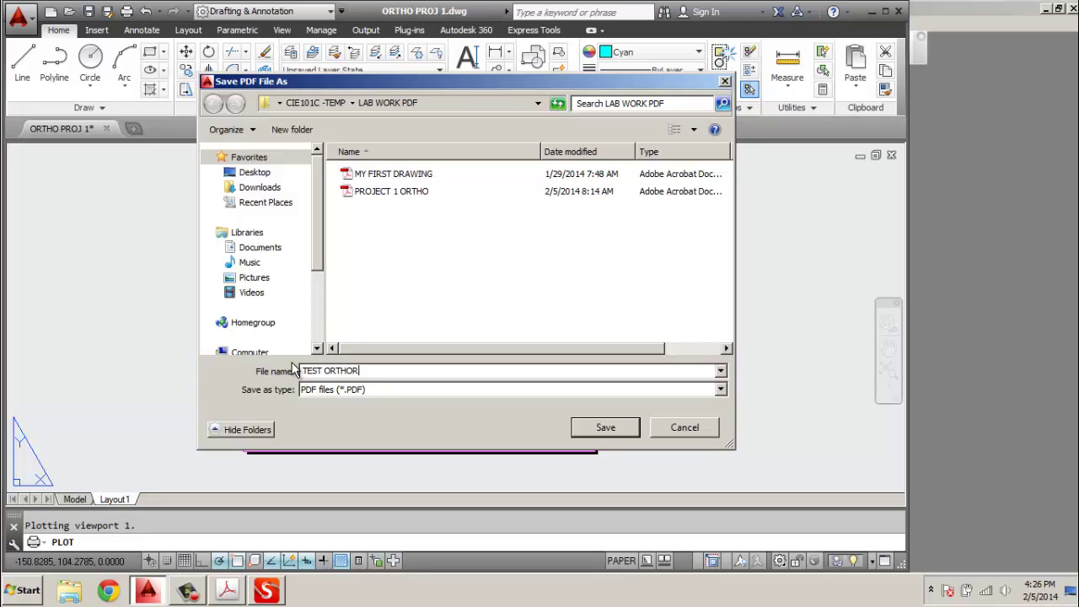
{"action": "type", "text": " ORTHOR"}
{"action": "key", "text": "BackSpace"}
{"action": "key", "text": "Return"}
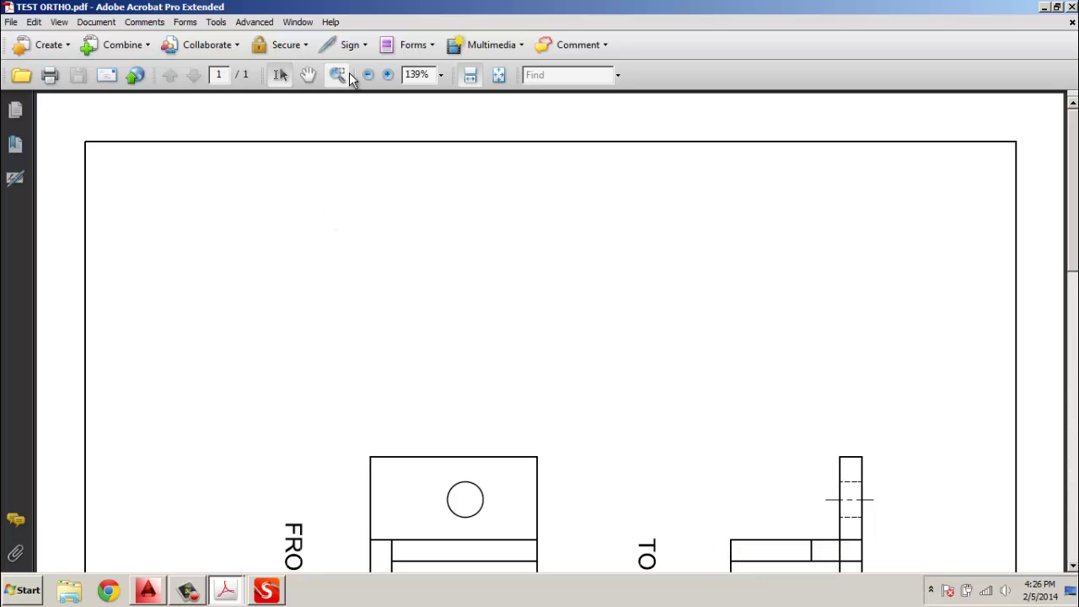
- Fit TEST ORTHO.pdf to the page, rotate it 90° counterclockwise, then bring SketchBook Pro forward
{"action": "left_click", "coordinate": [499, 75]}
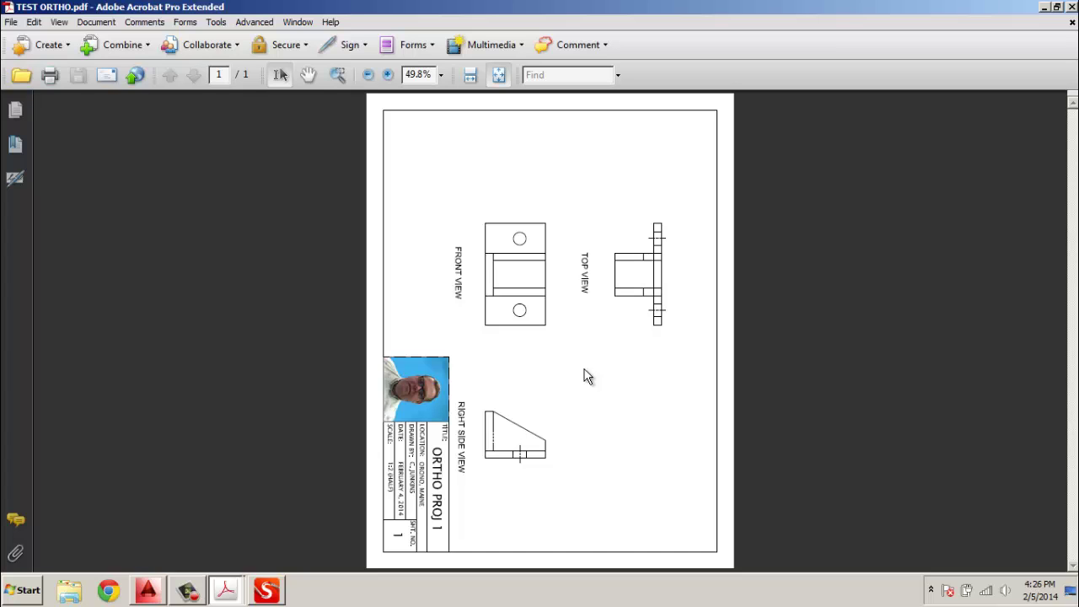
{"action": "left_click", "coordinate": [112, 22]}
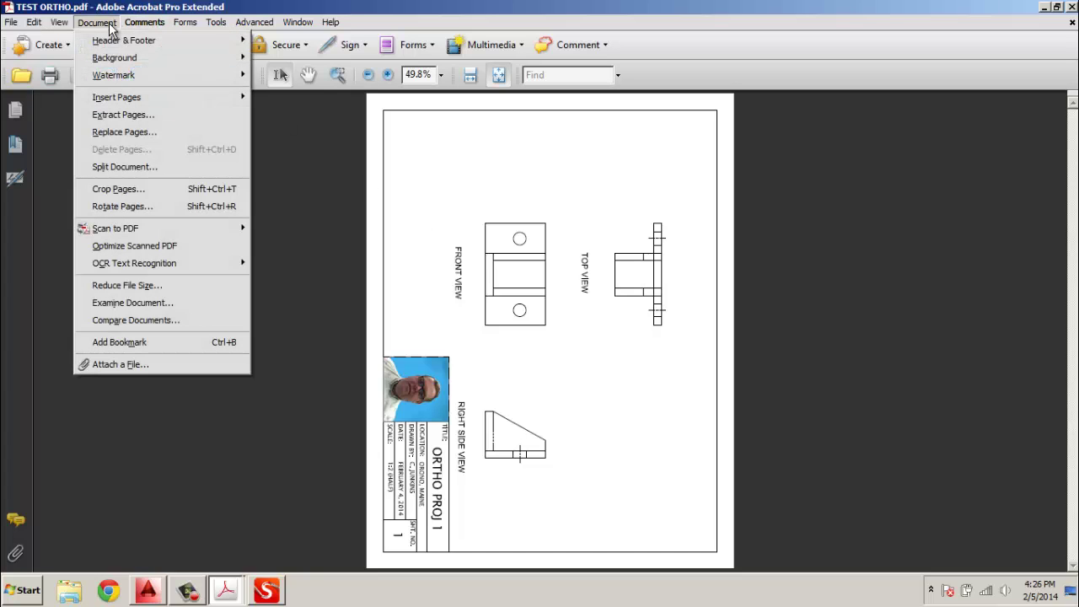
{"action": "left_click", "coordinate": [126, 206]}
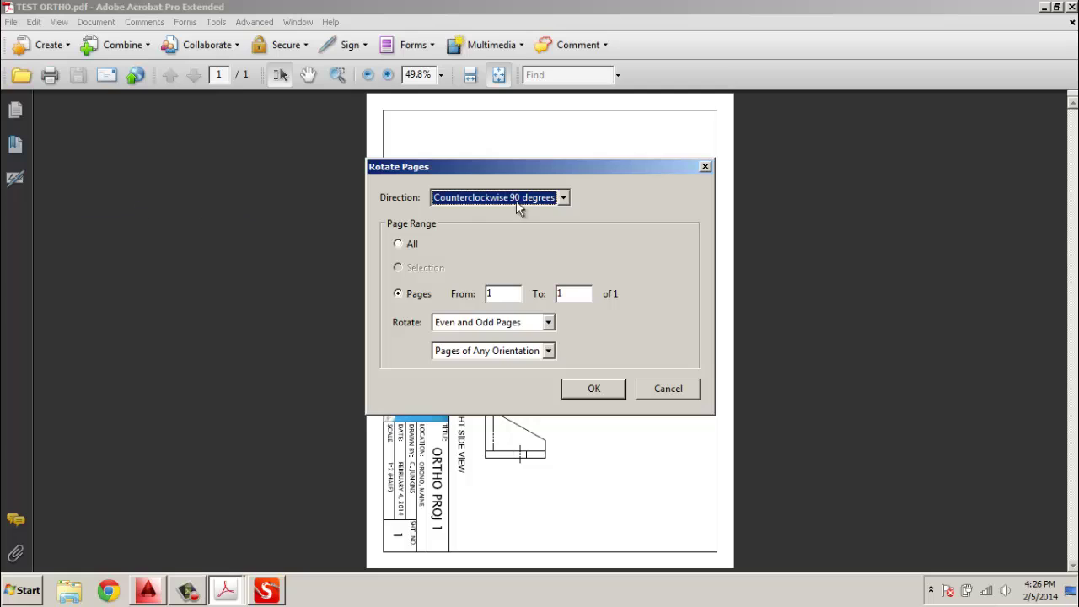
{"action": "left_click", "coordinate": [587, 389]}
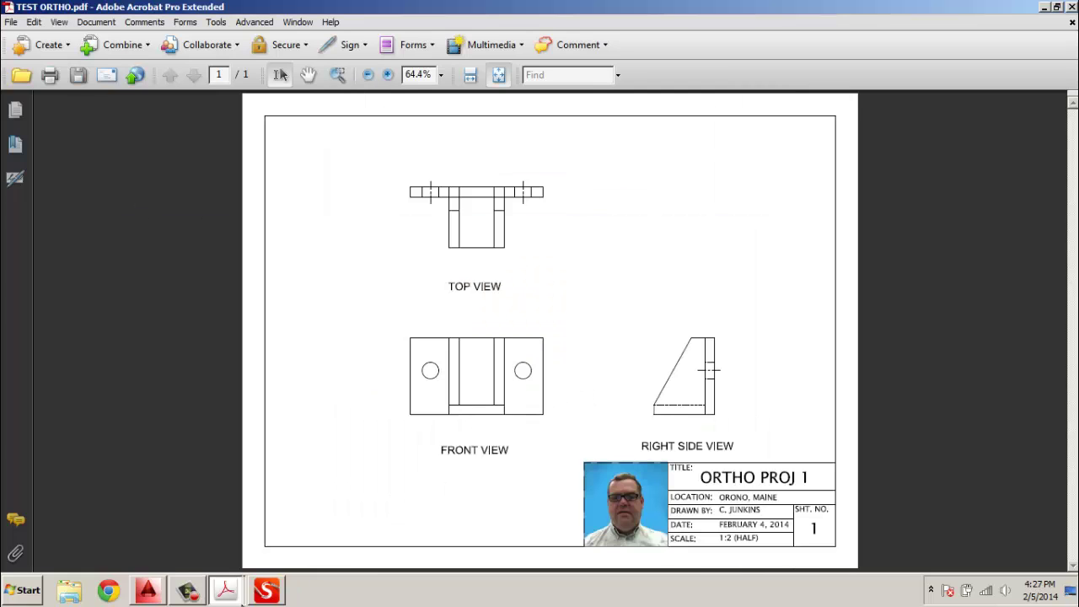
{"action": "left_click", "coordinate": [268, 593]}
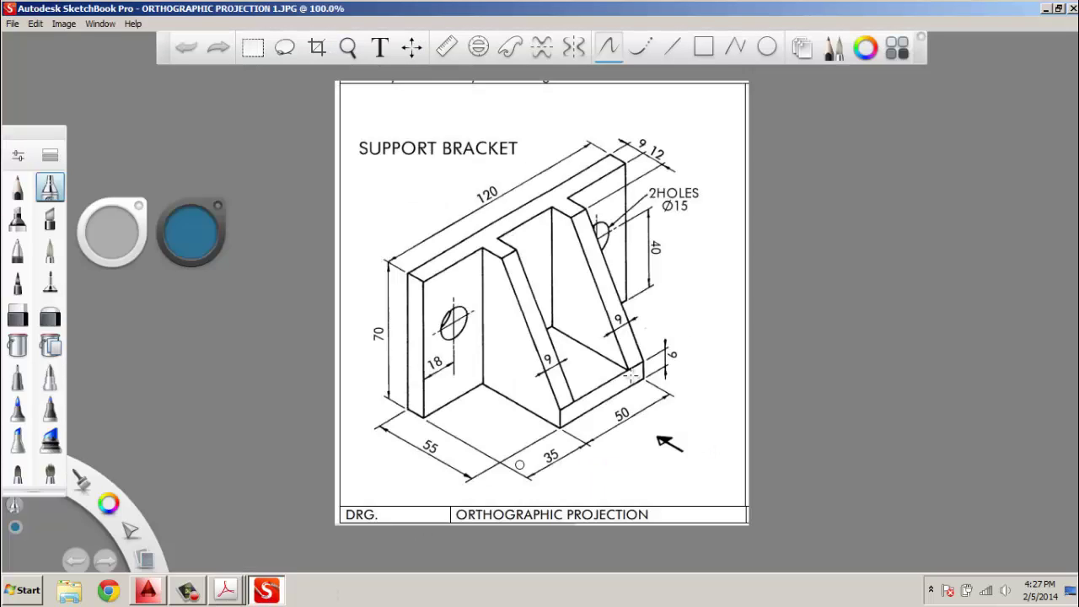